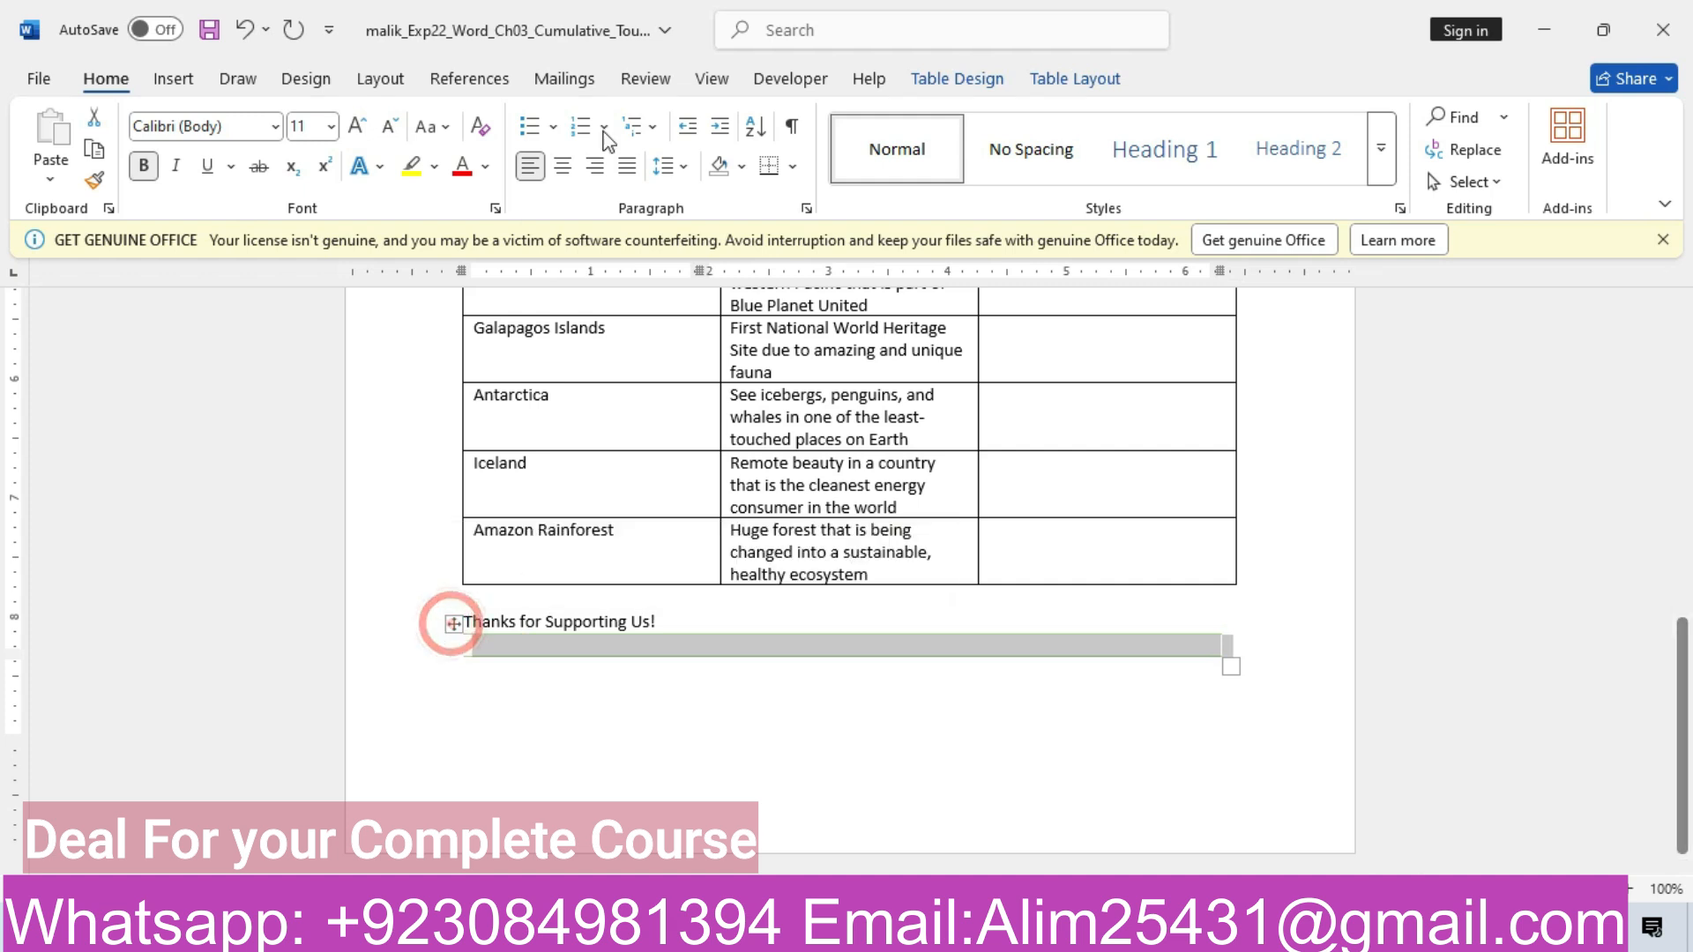
Center the Thanks for Supporting Us! table horizontally on the page
click(564, 168)
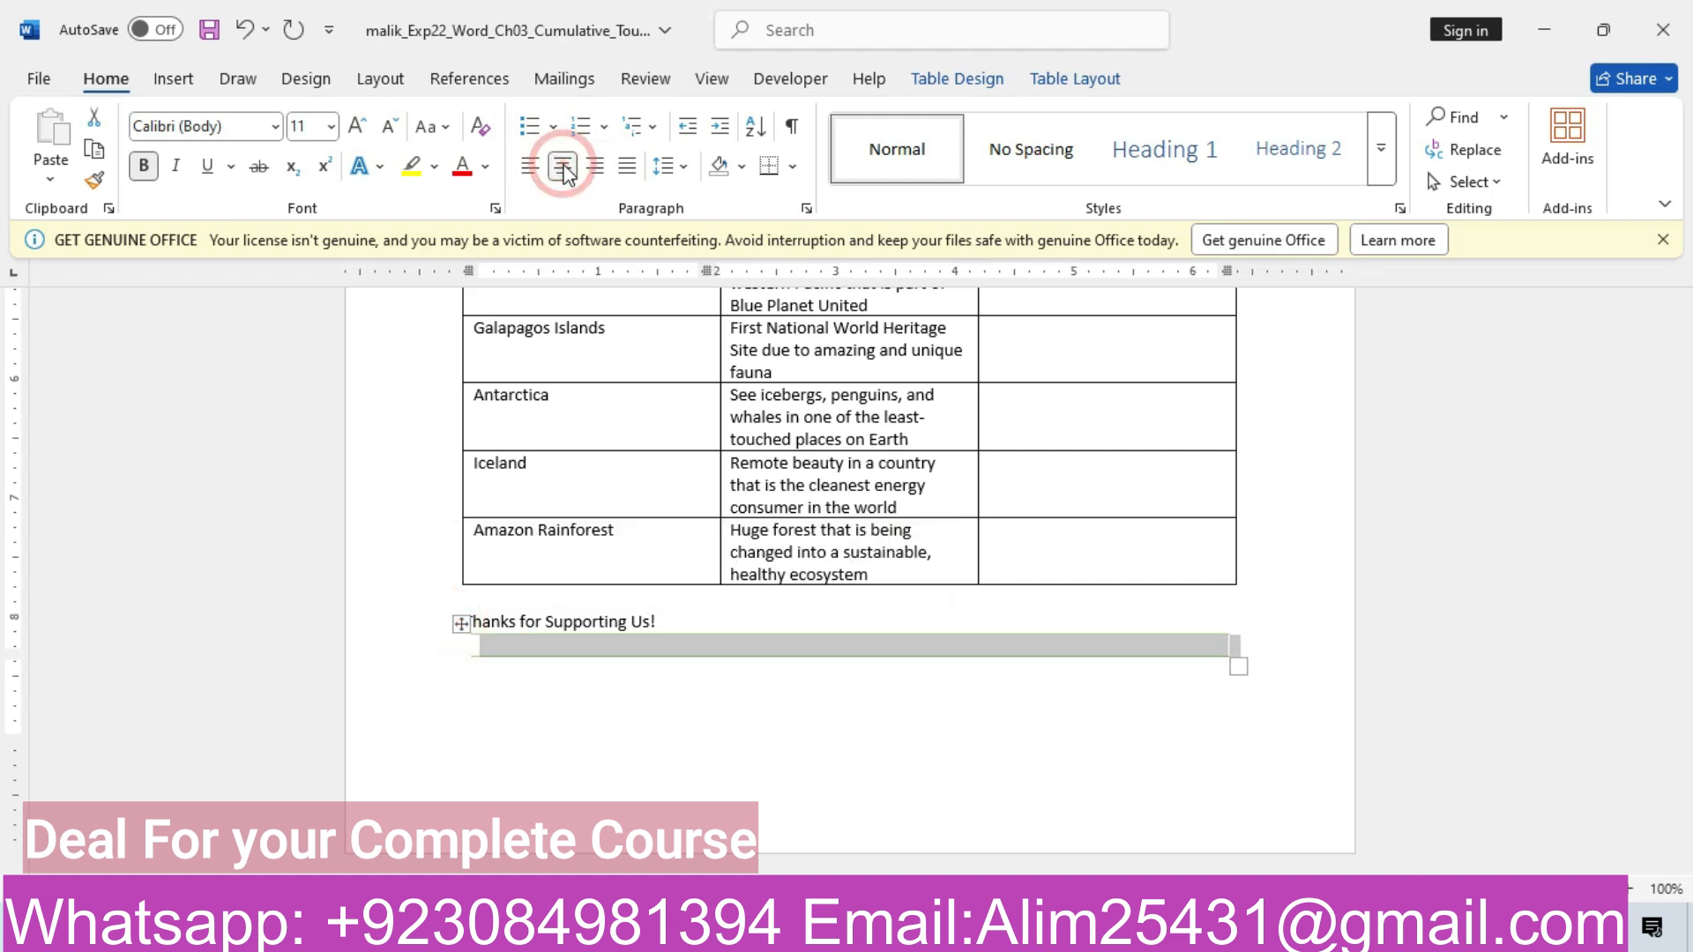
mouse_move(697, 929)
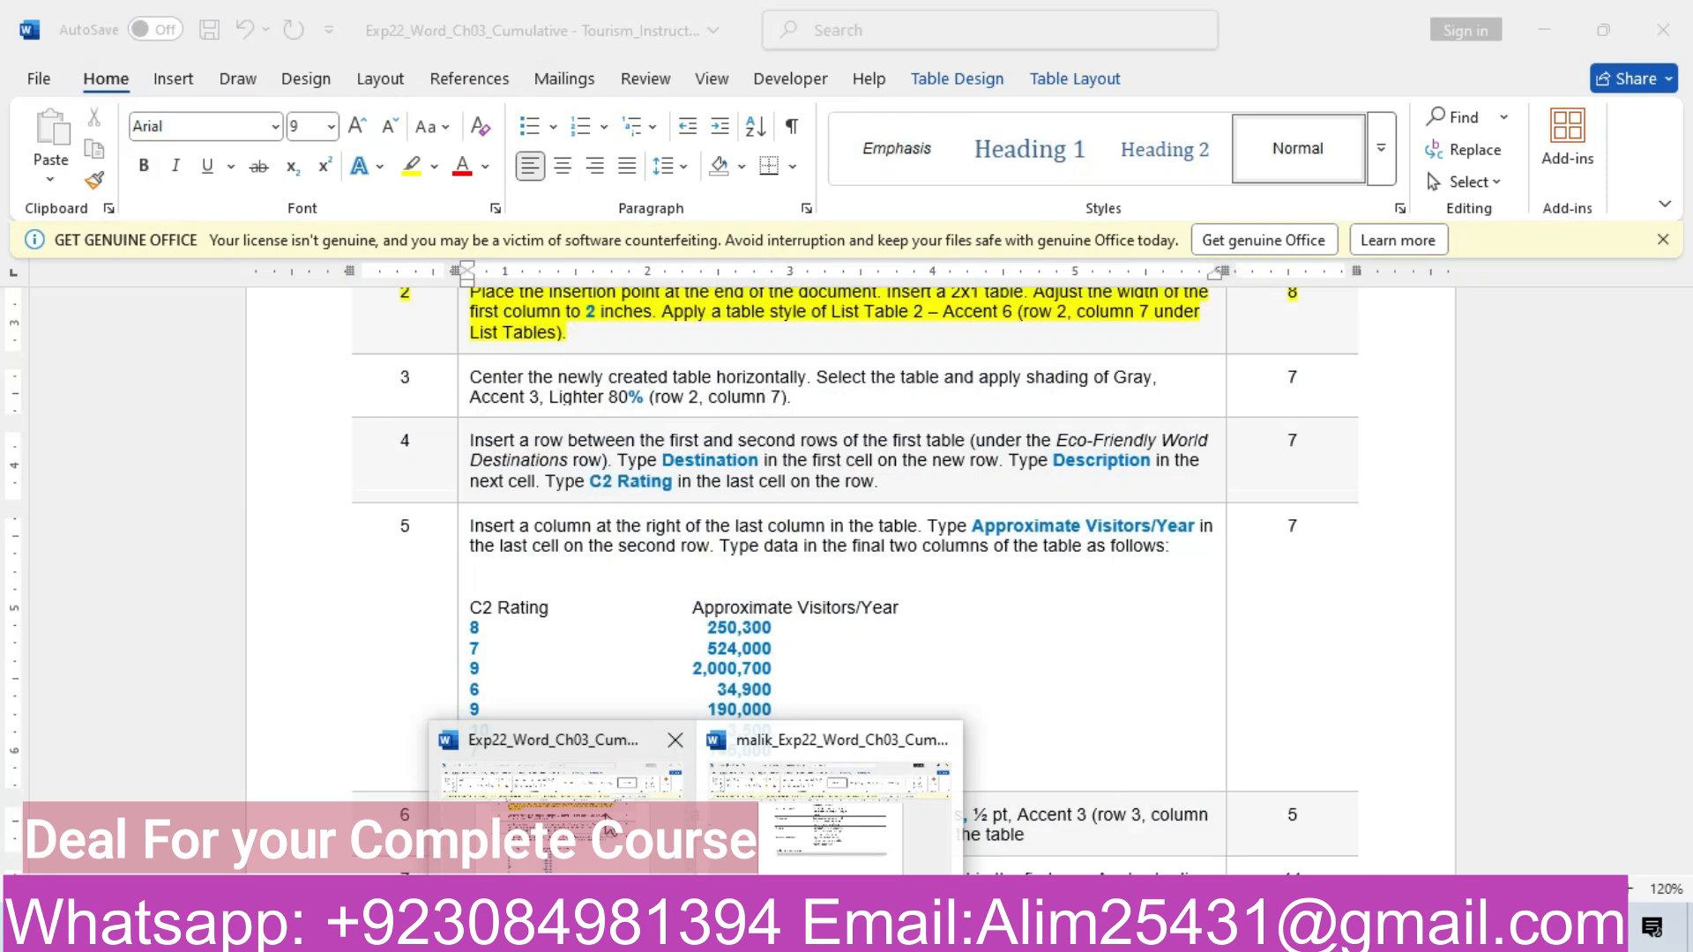
click(608, 831)
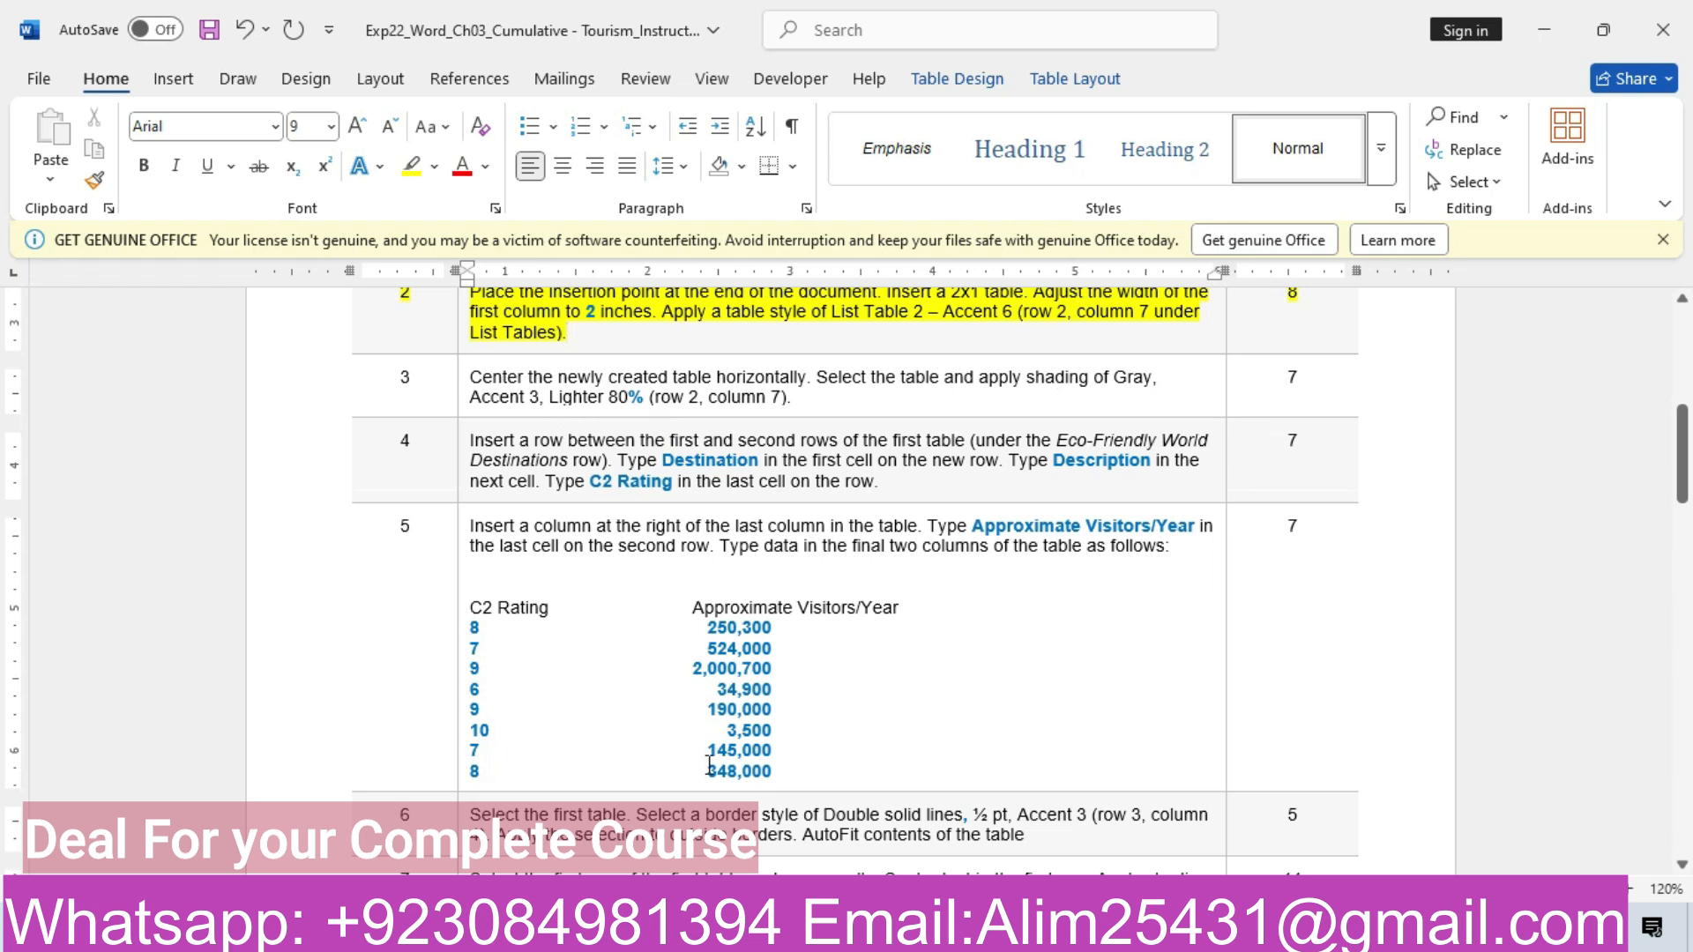
click(758, 837)
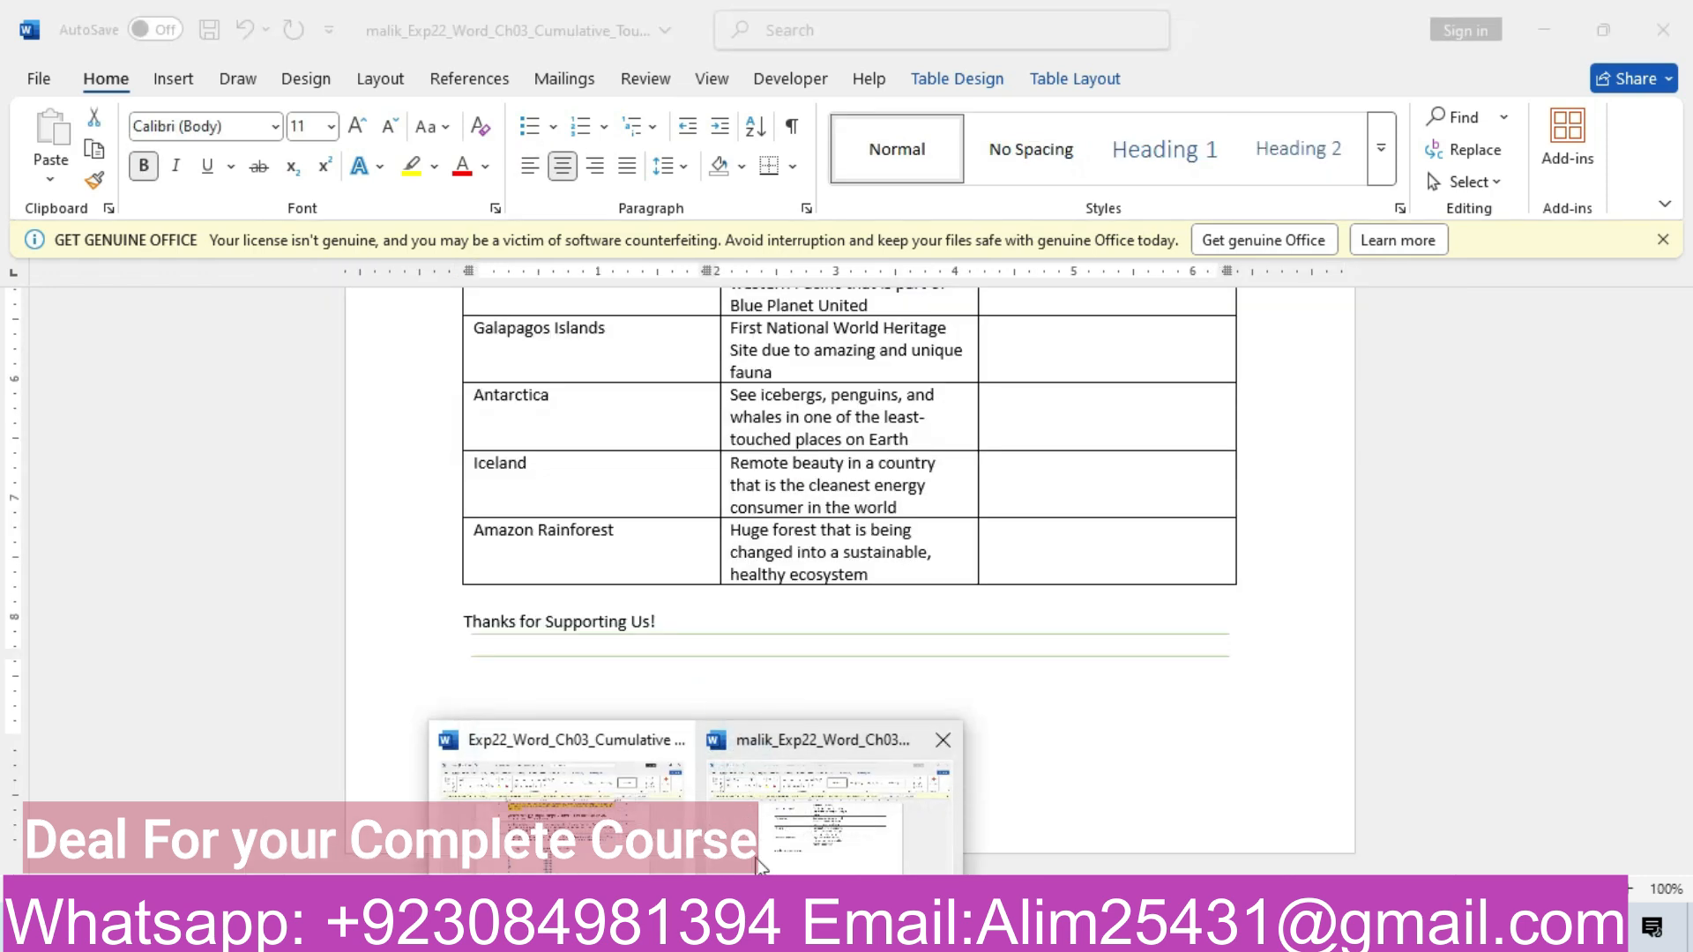
Shade the Thanks for Supporting Us! table Gray, Accent 3, Lighter 80%
click(965, 80)
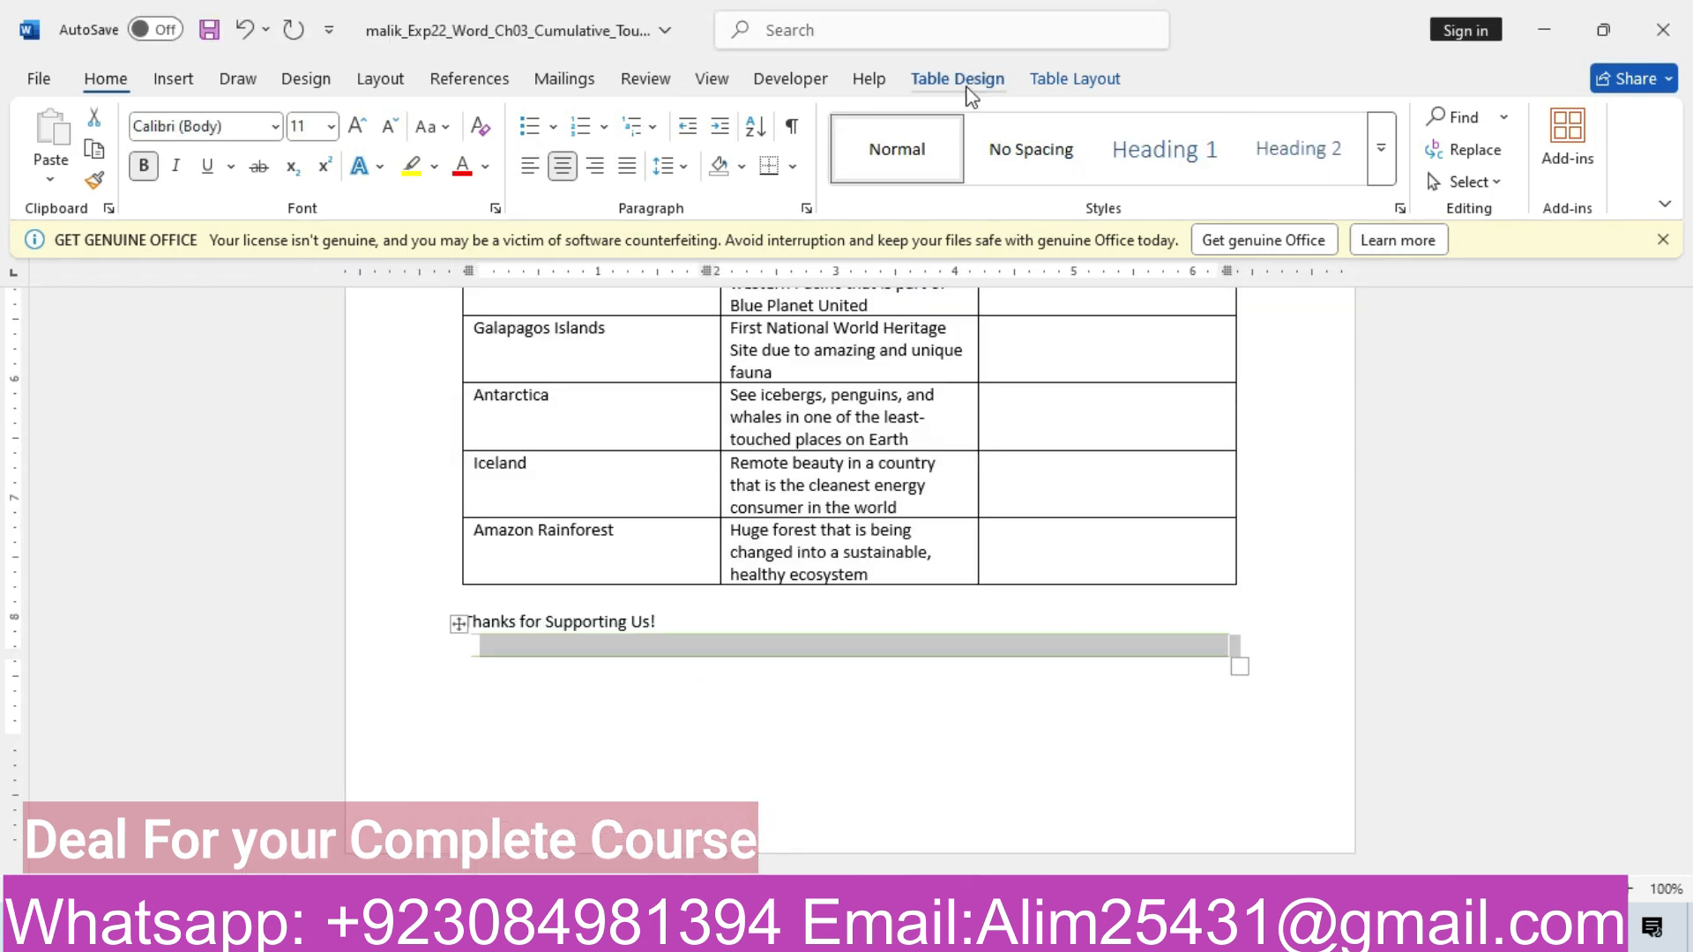
click(1013, 178)
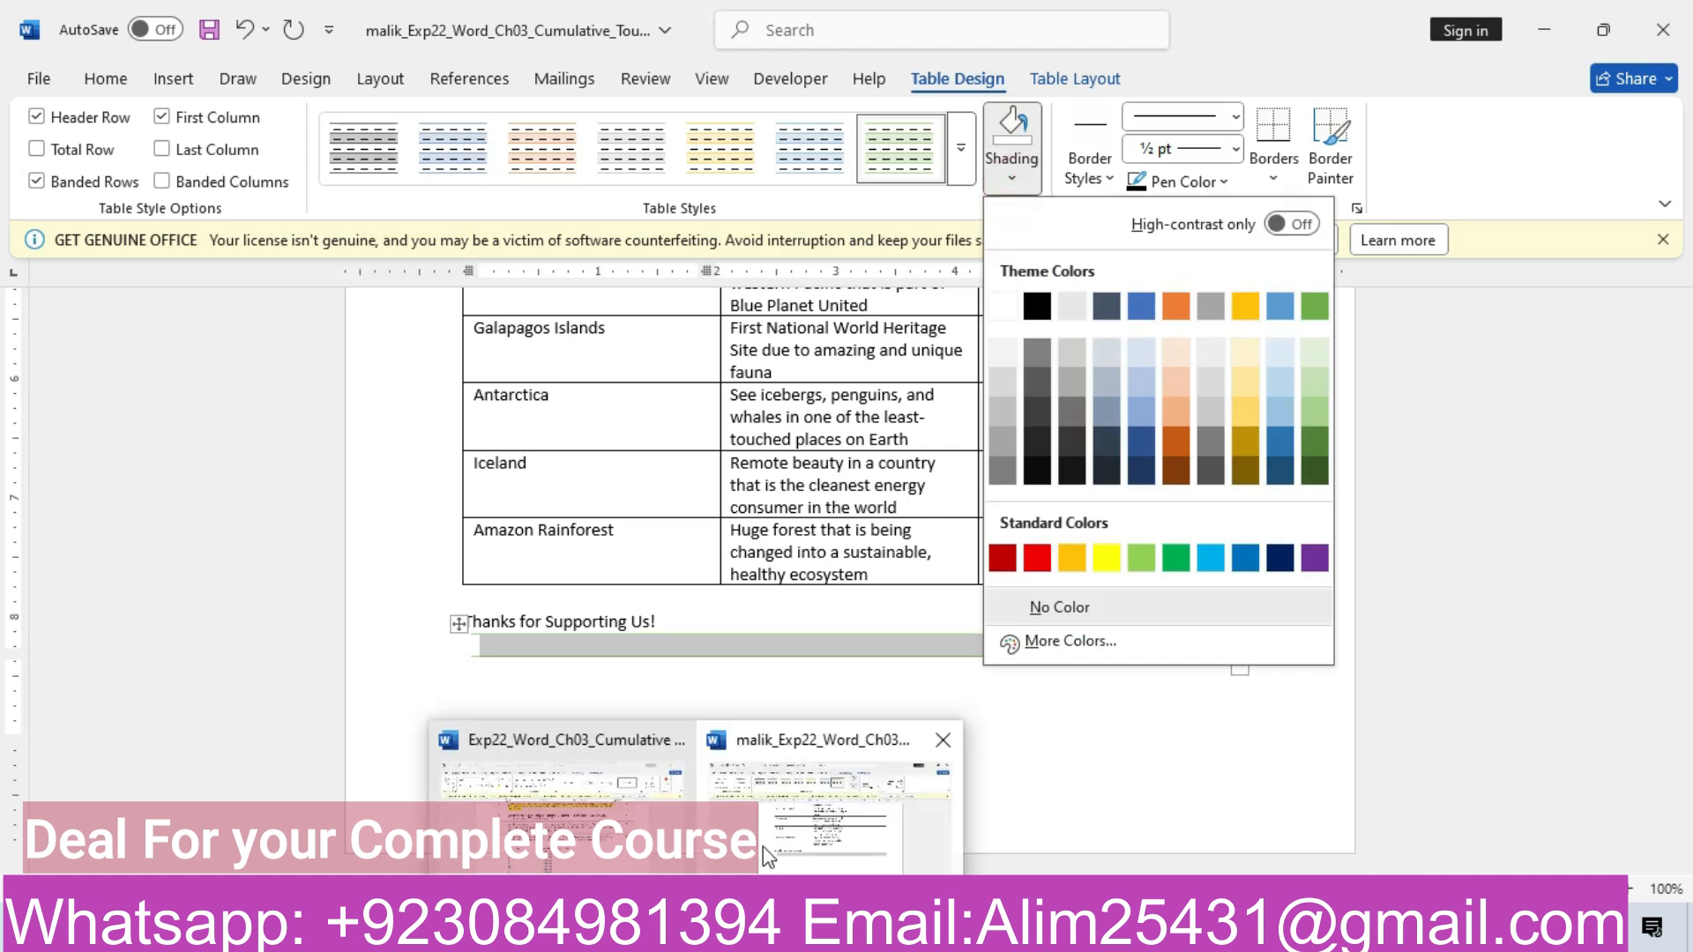
click(589, 816)
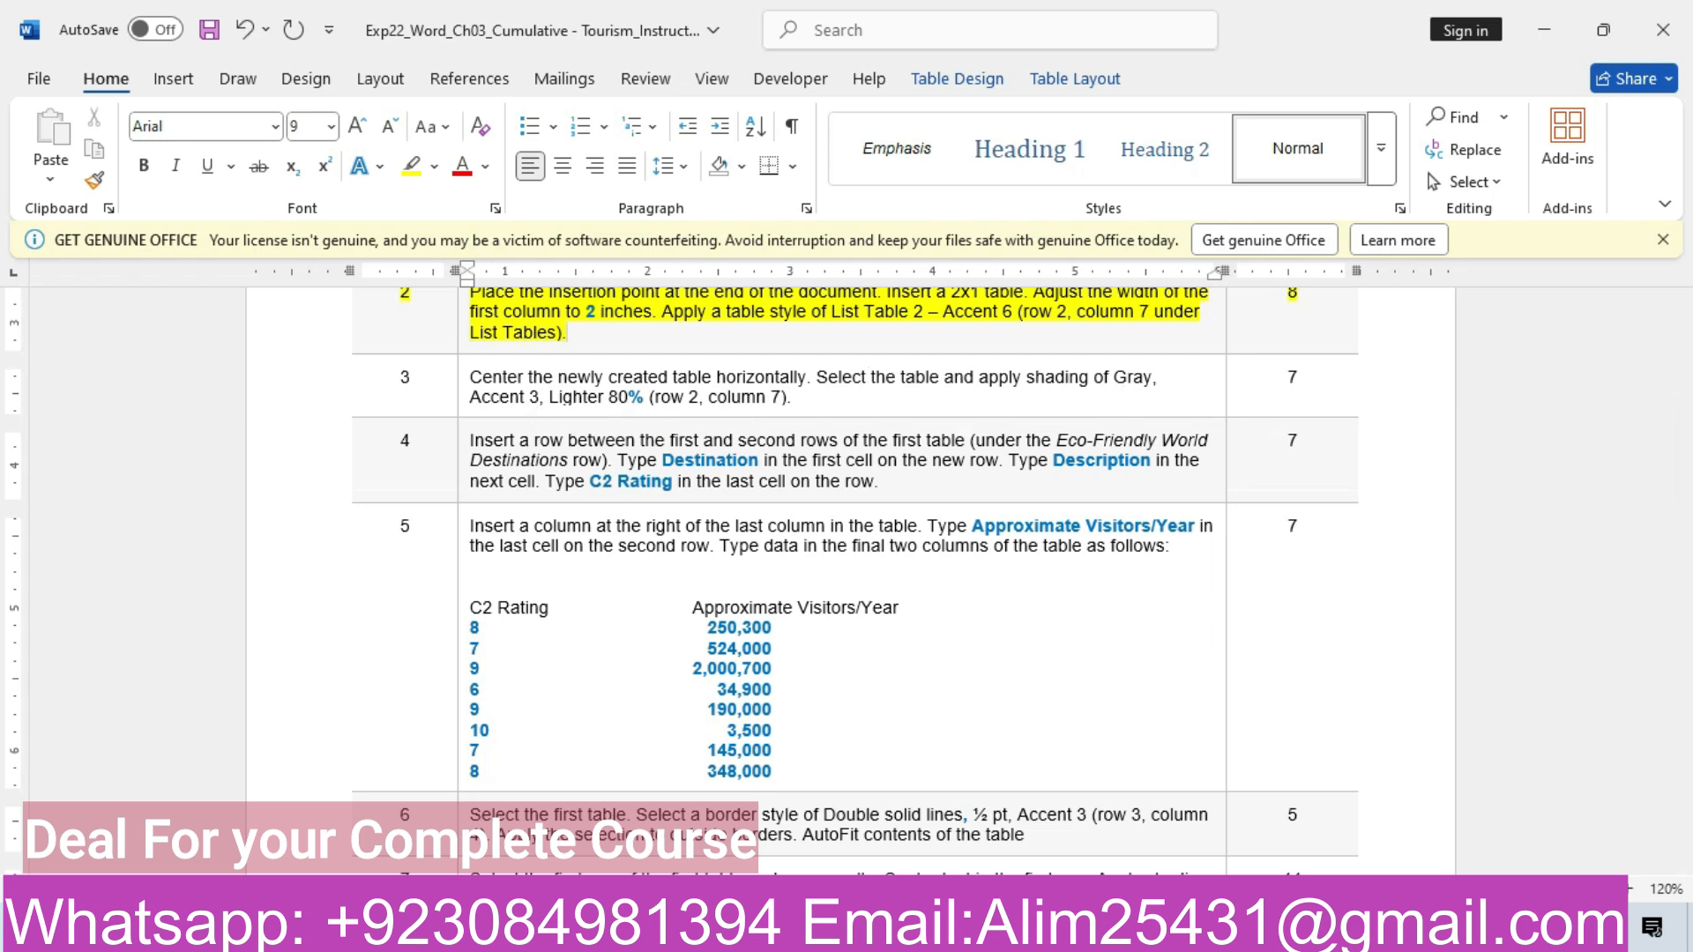
mouse_move(697, 936)
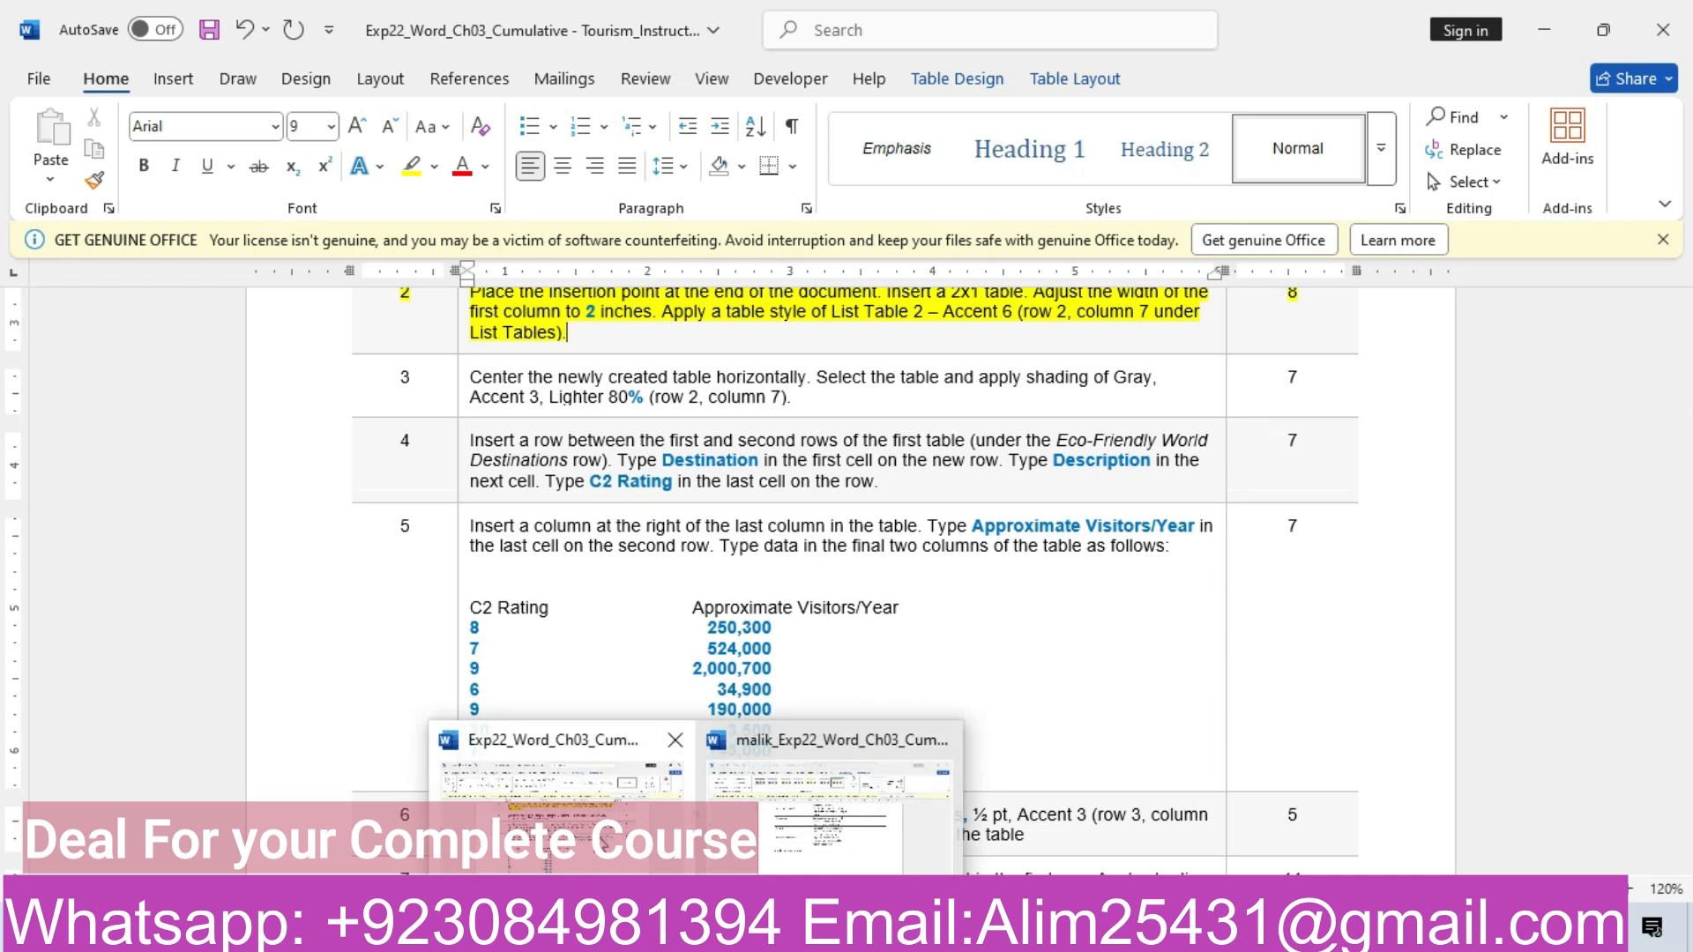
click(603, 843)
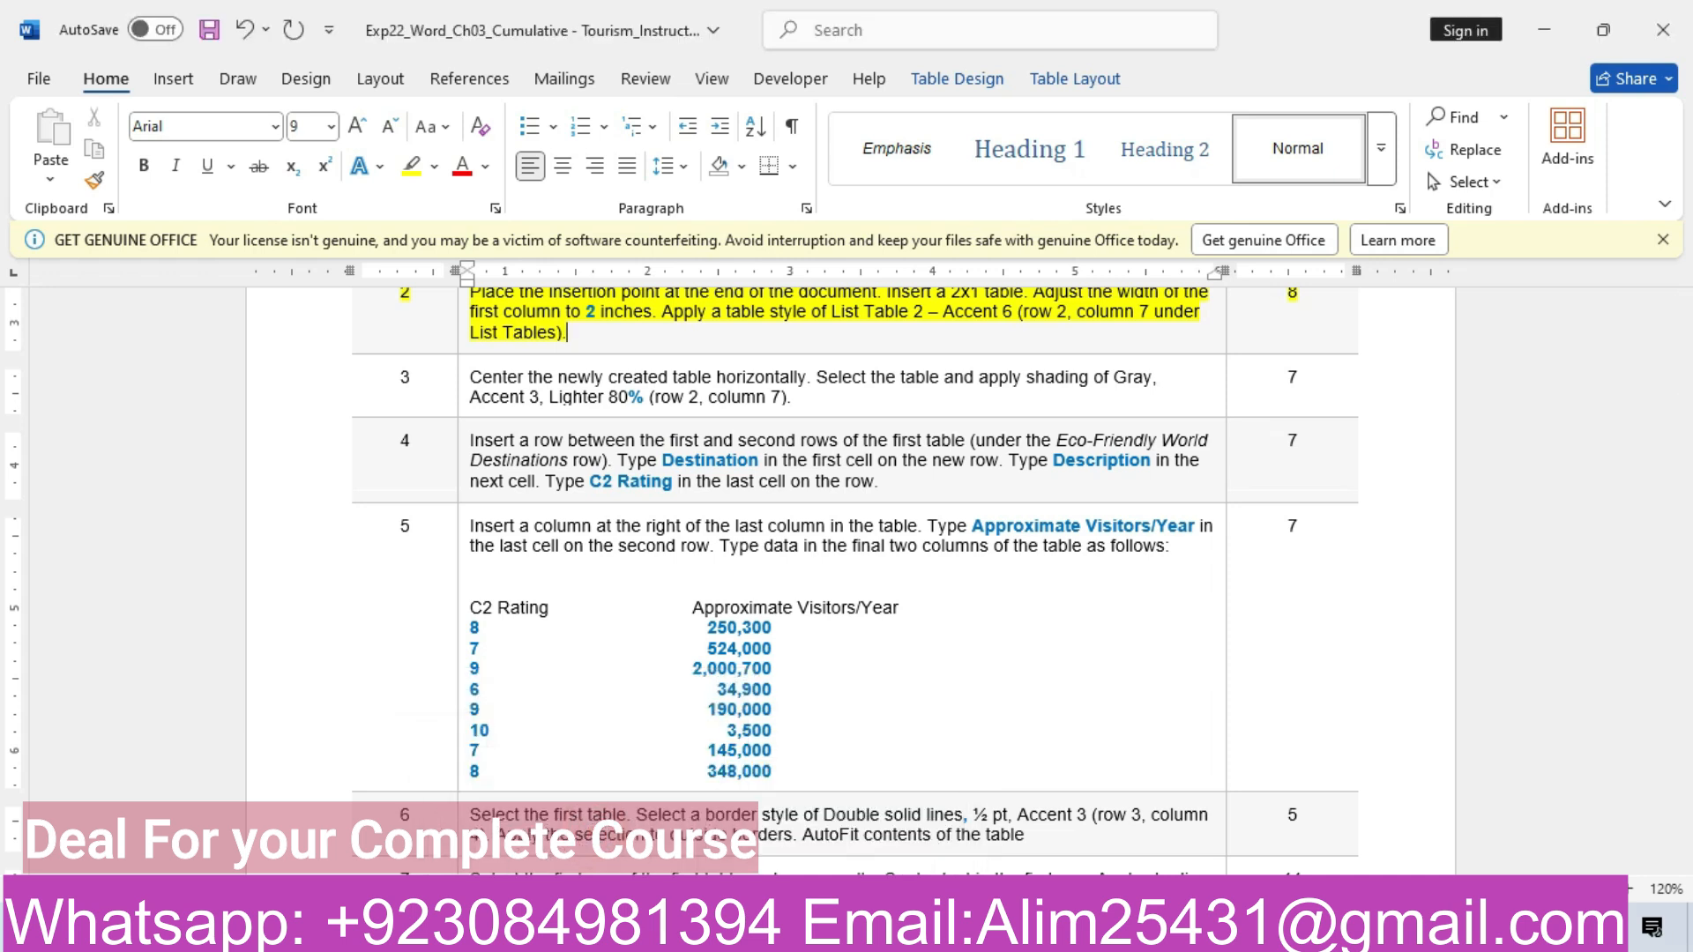
mouse_move(699, 935)
click(846, 848)
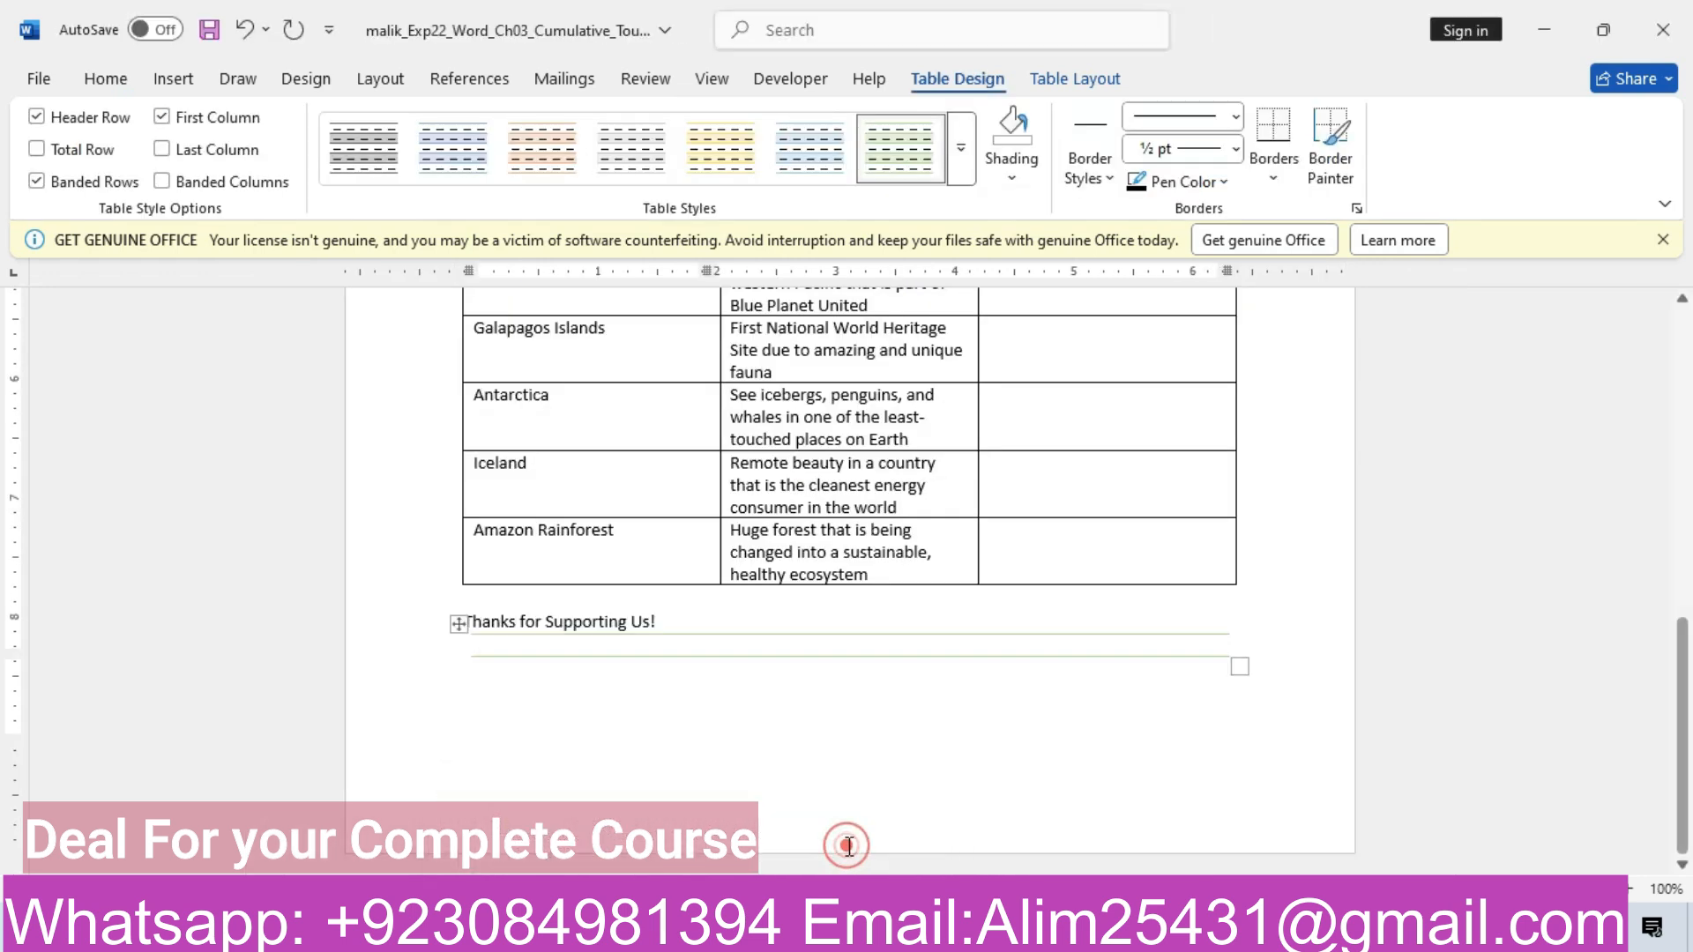
click(1008, 181)
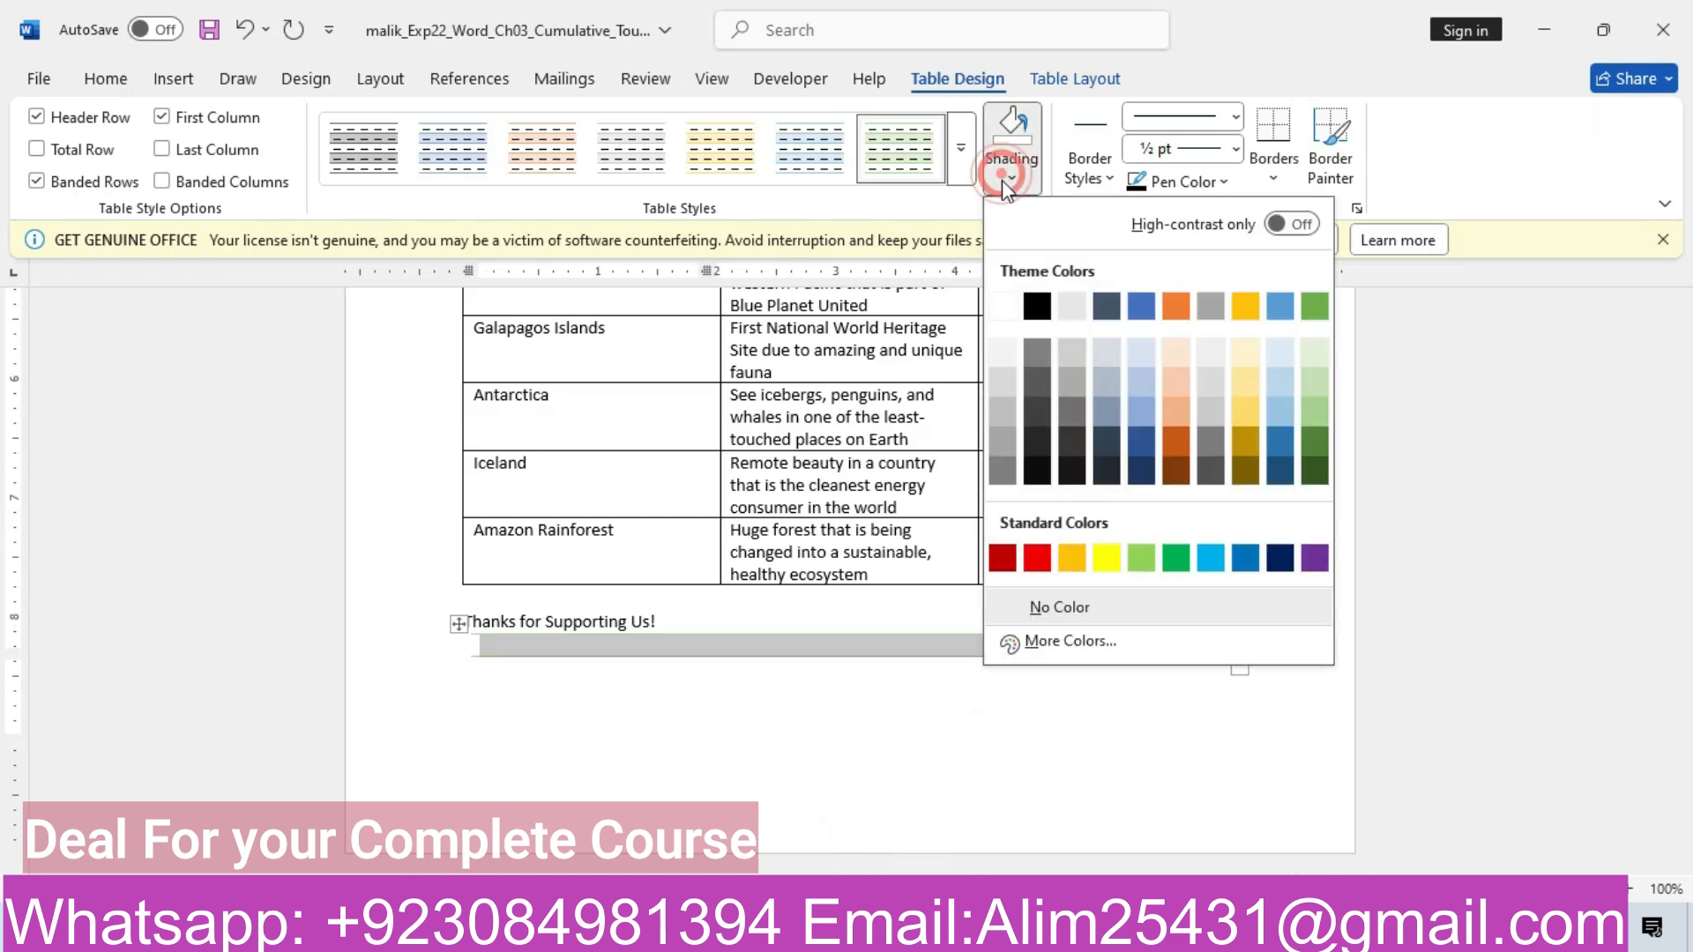
click(1211, 353)
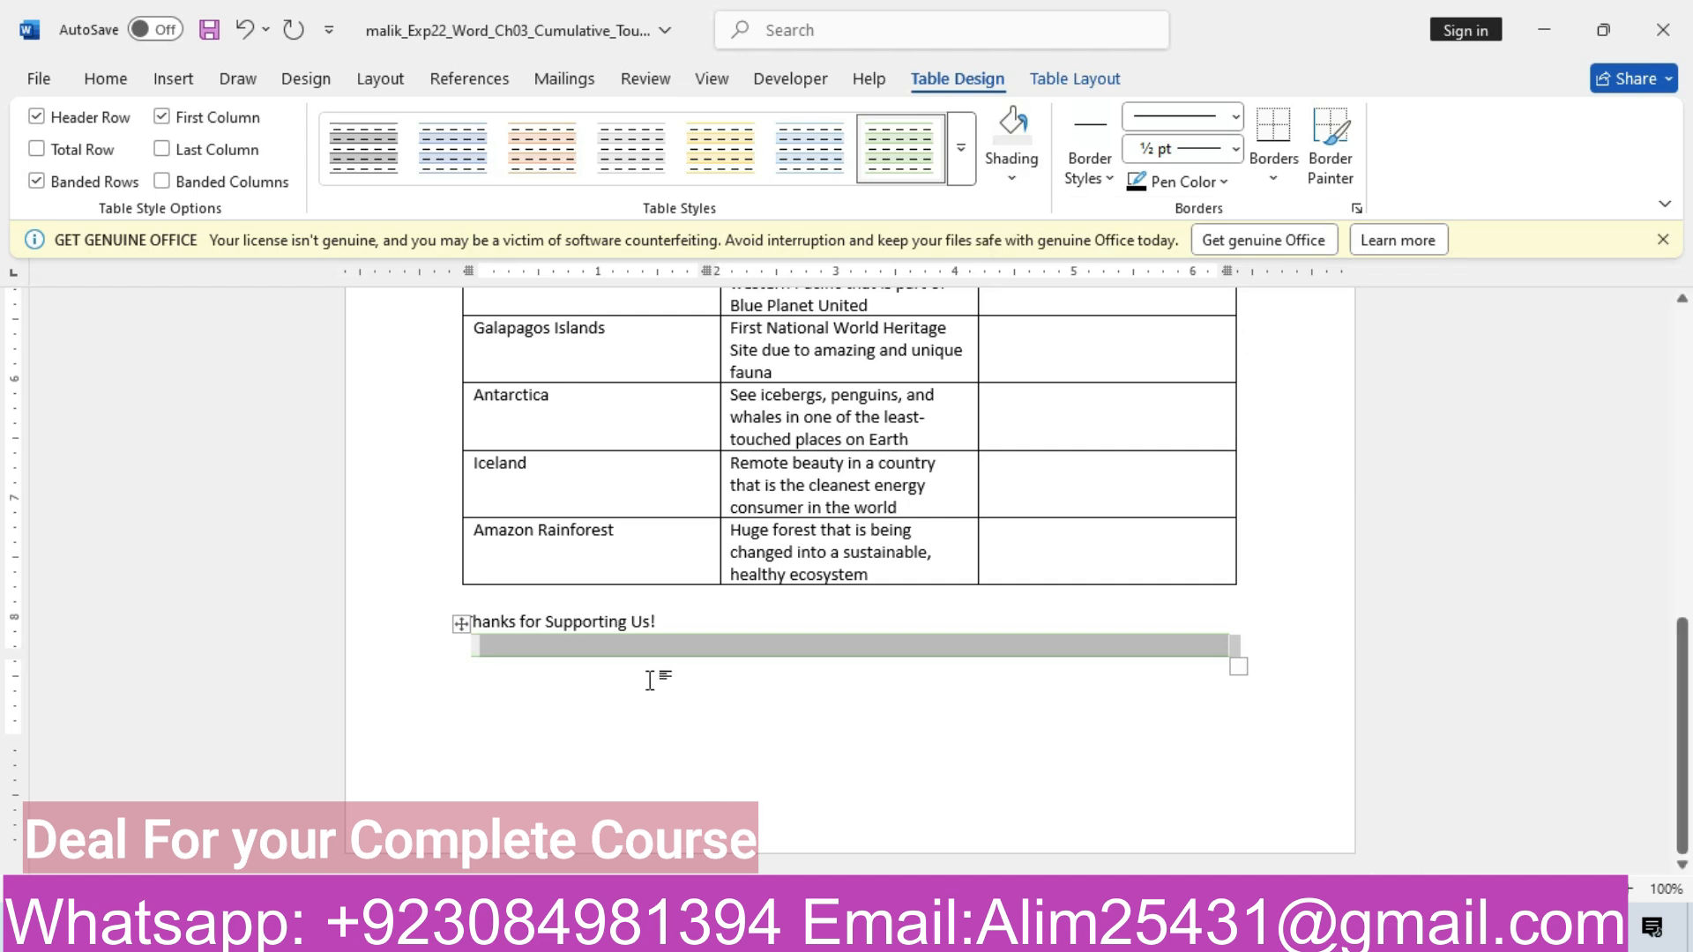
click(621, 657)
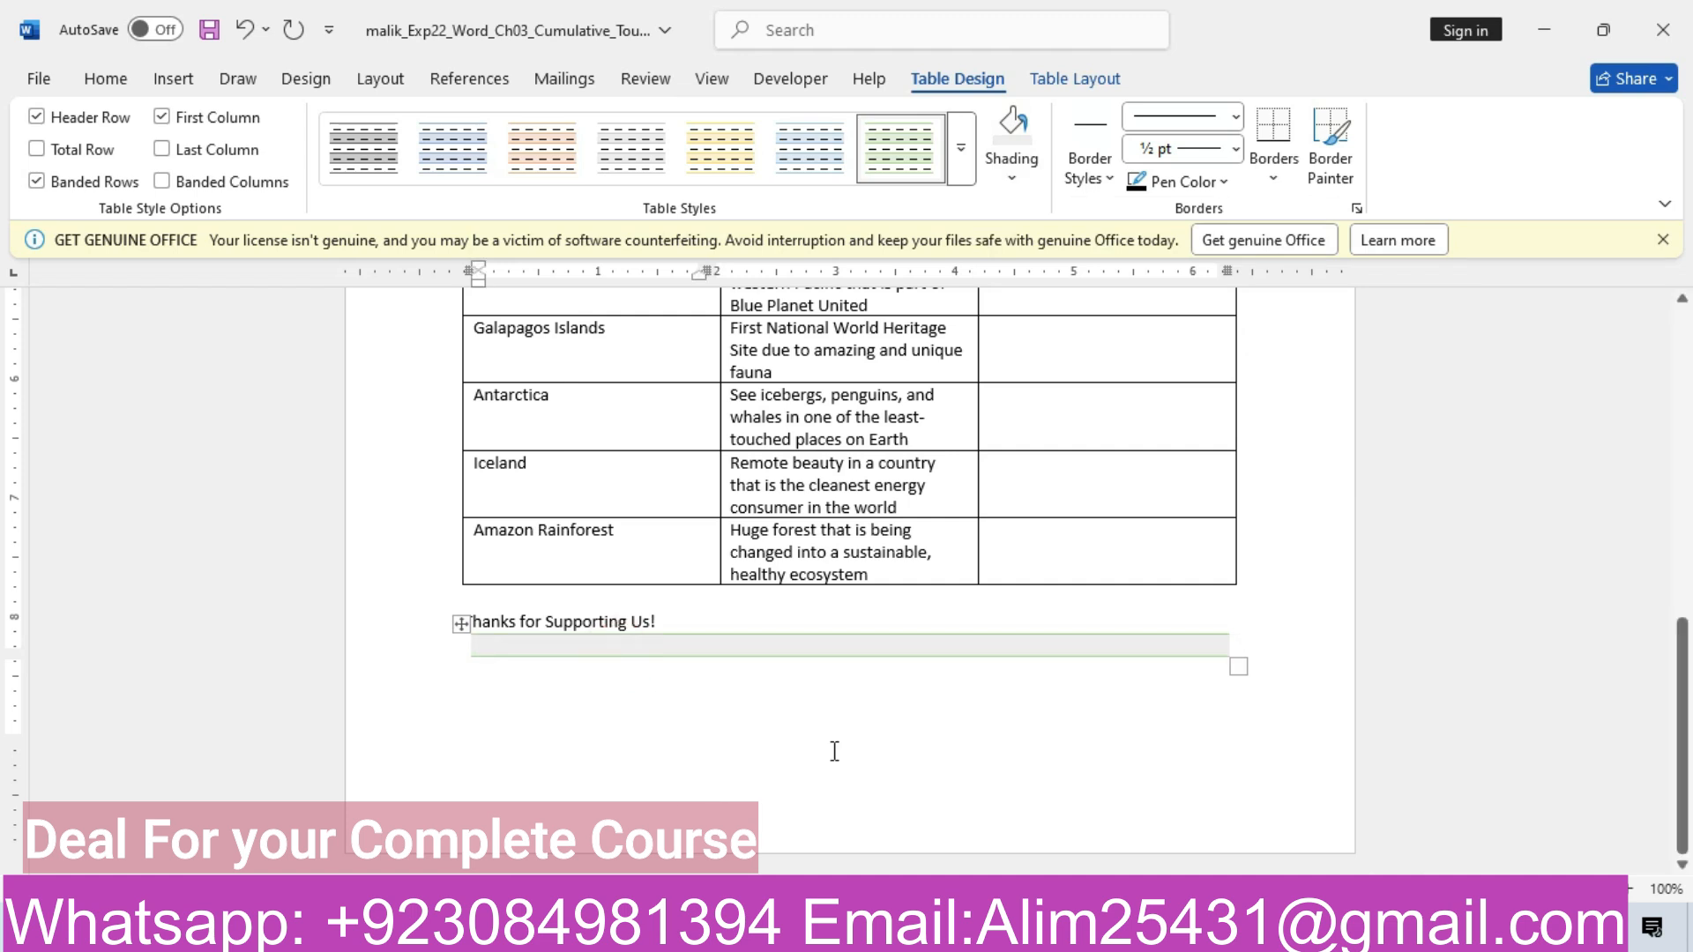
Highlight instruction steps 3 and 4 in yellow in the instructions document
mouse_move(696, 933)
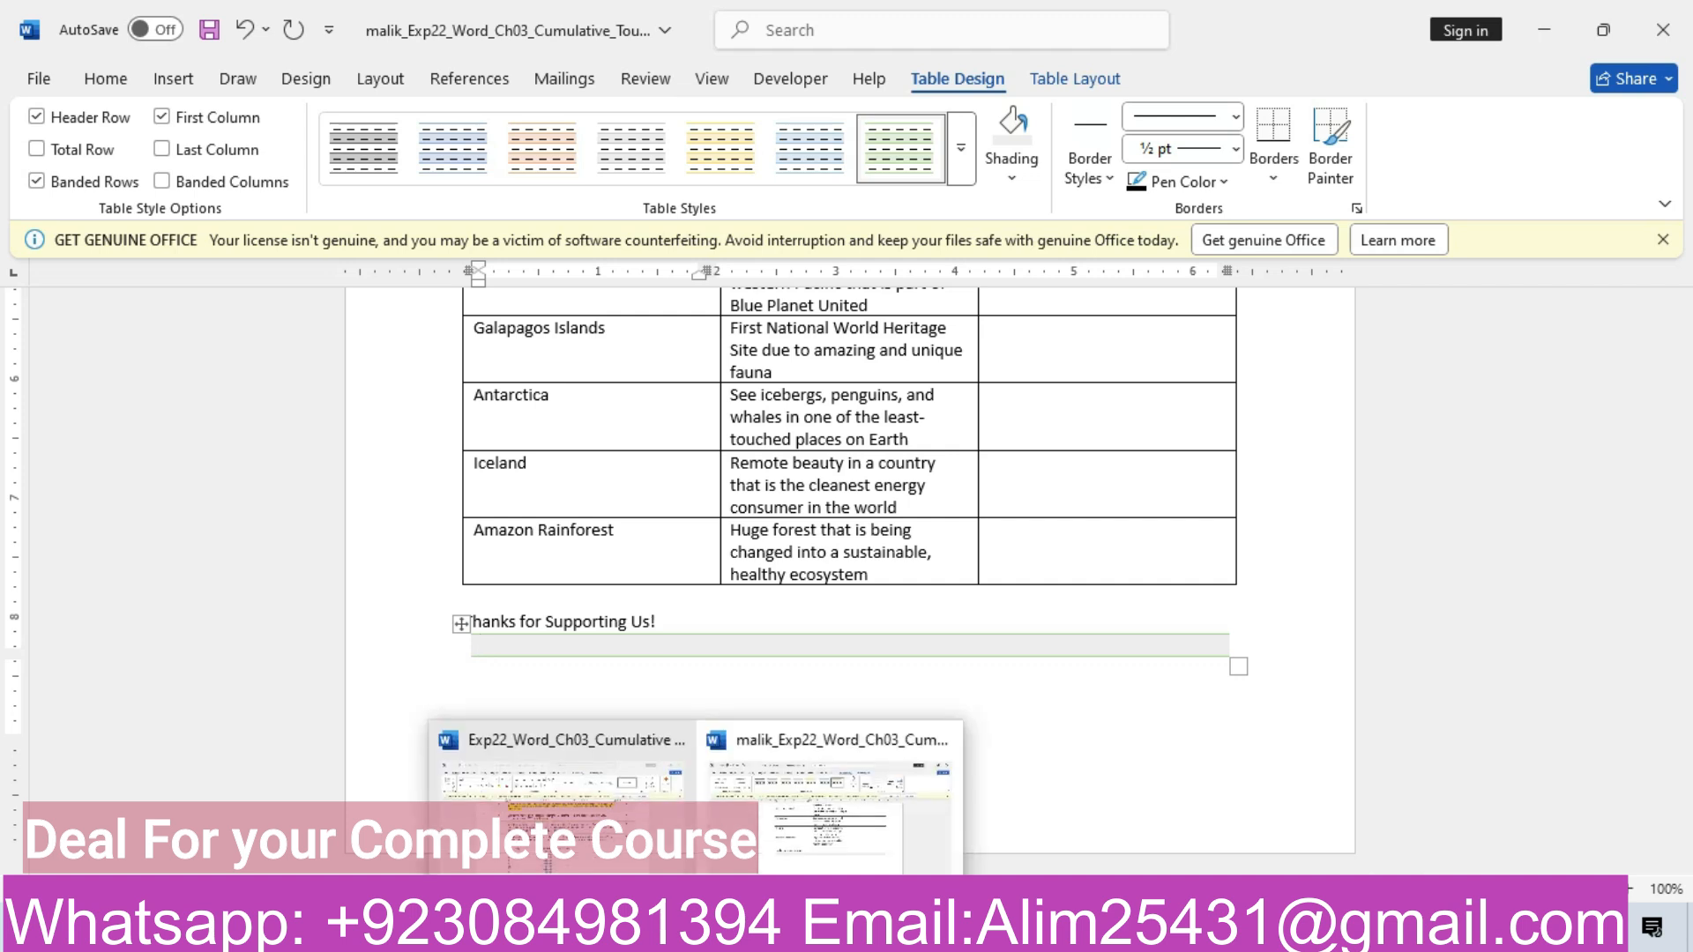
click(773, 849)
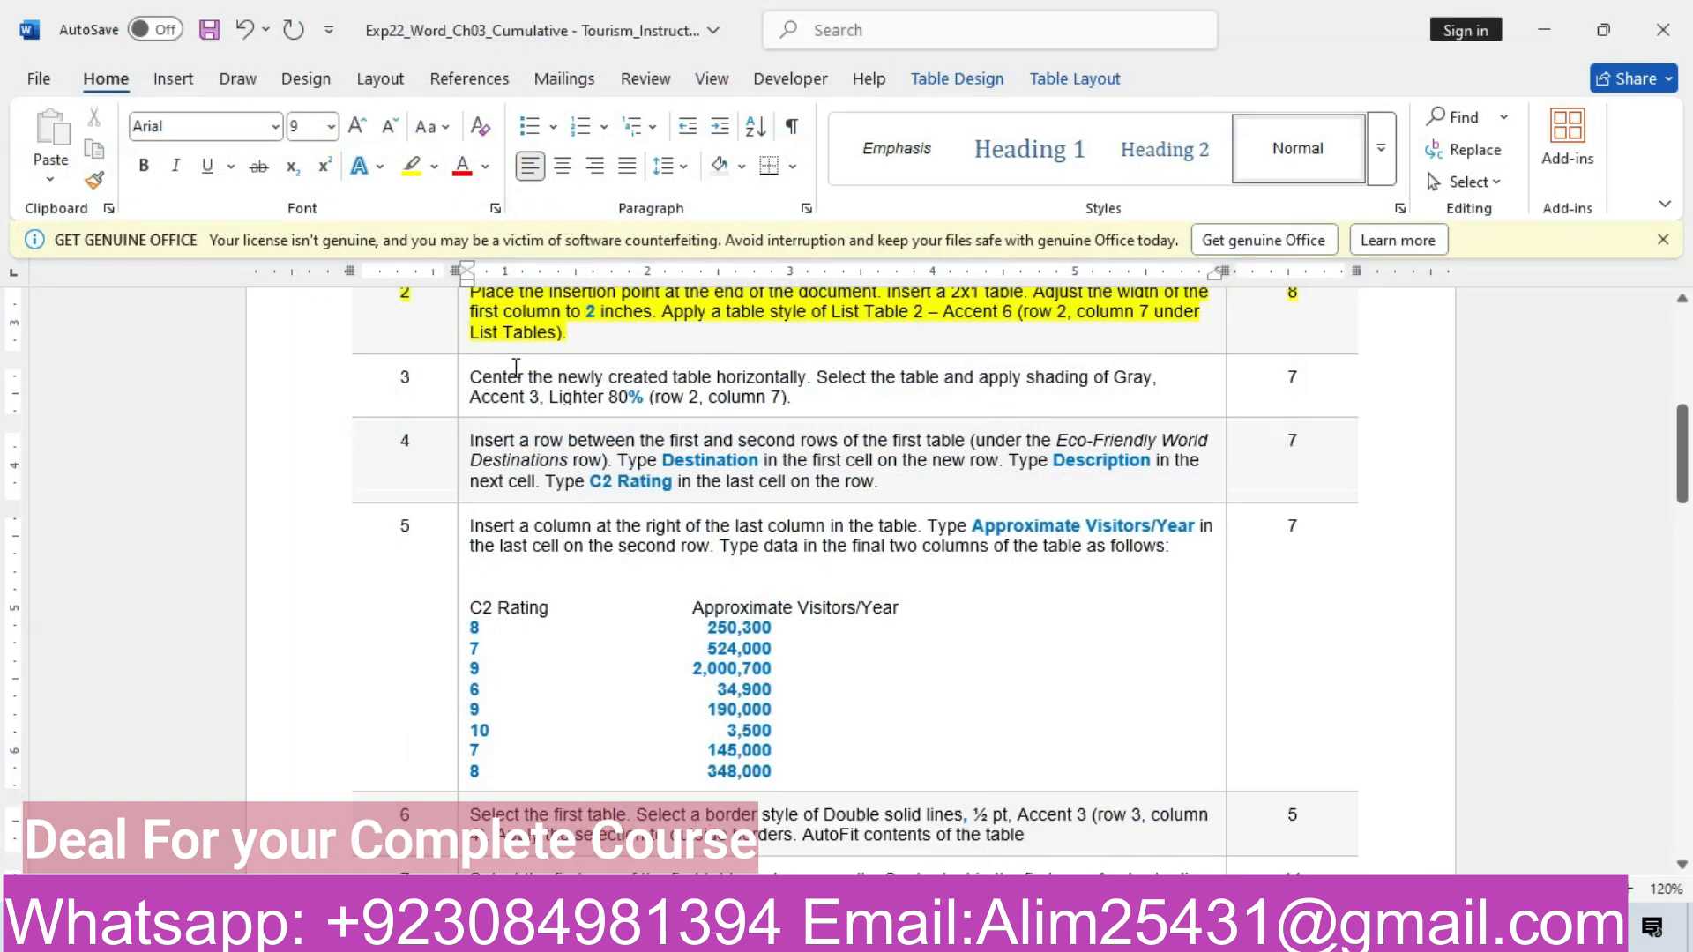
click(466, 373)
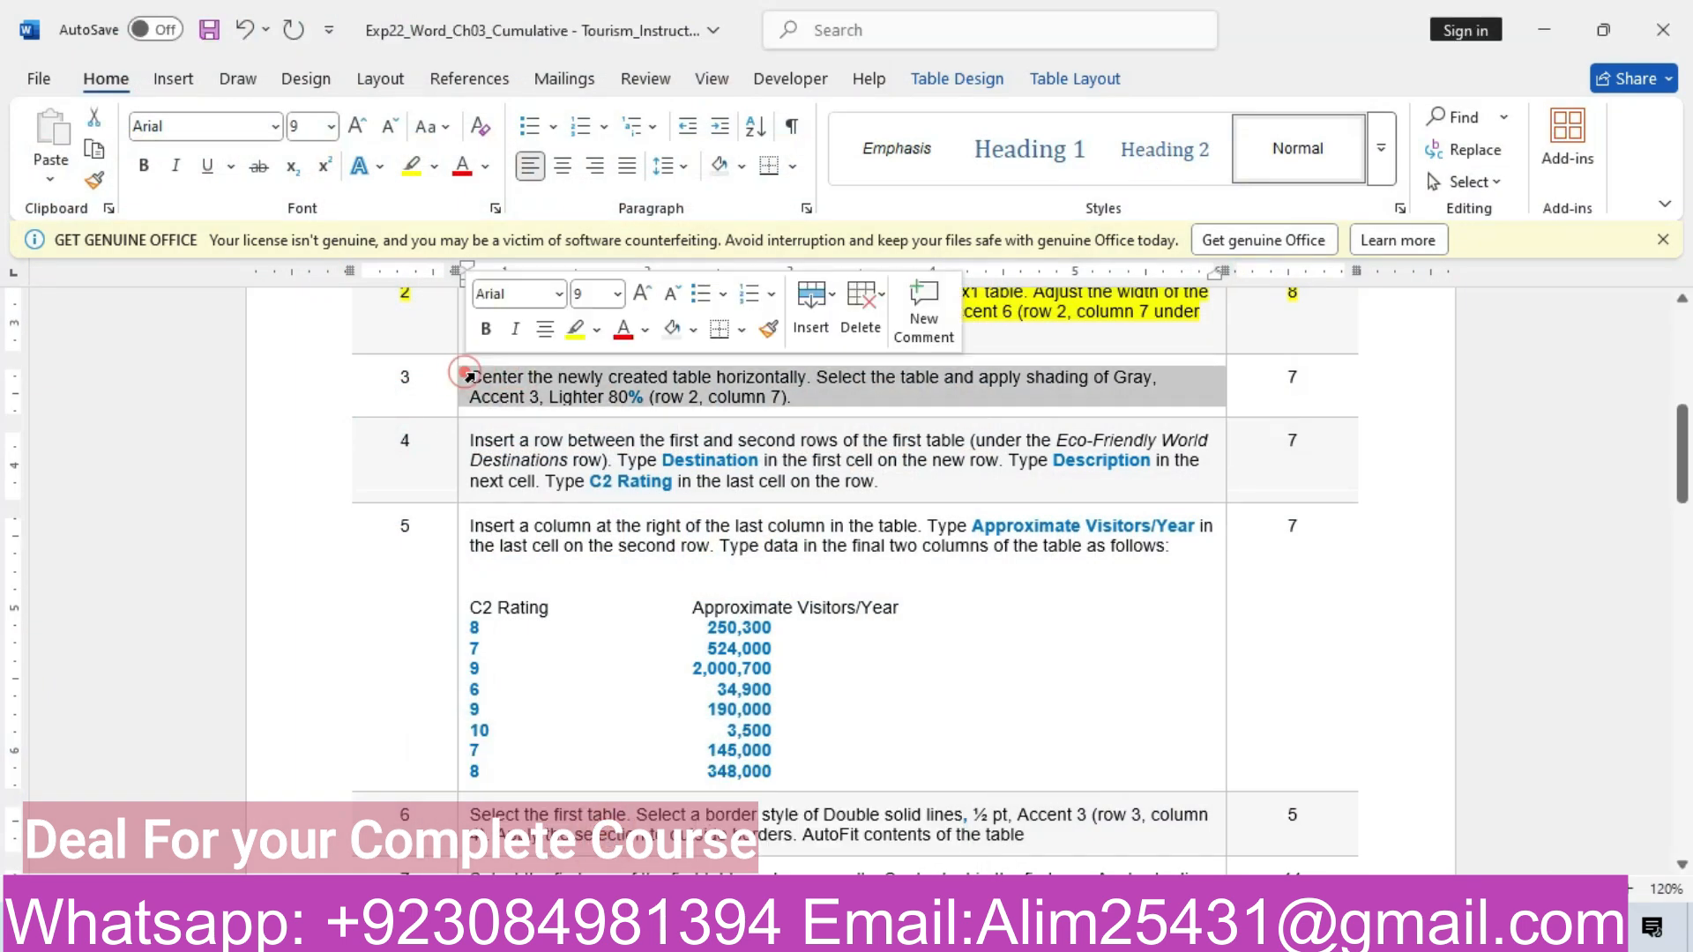
click(575, 328)
click(319, 458)
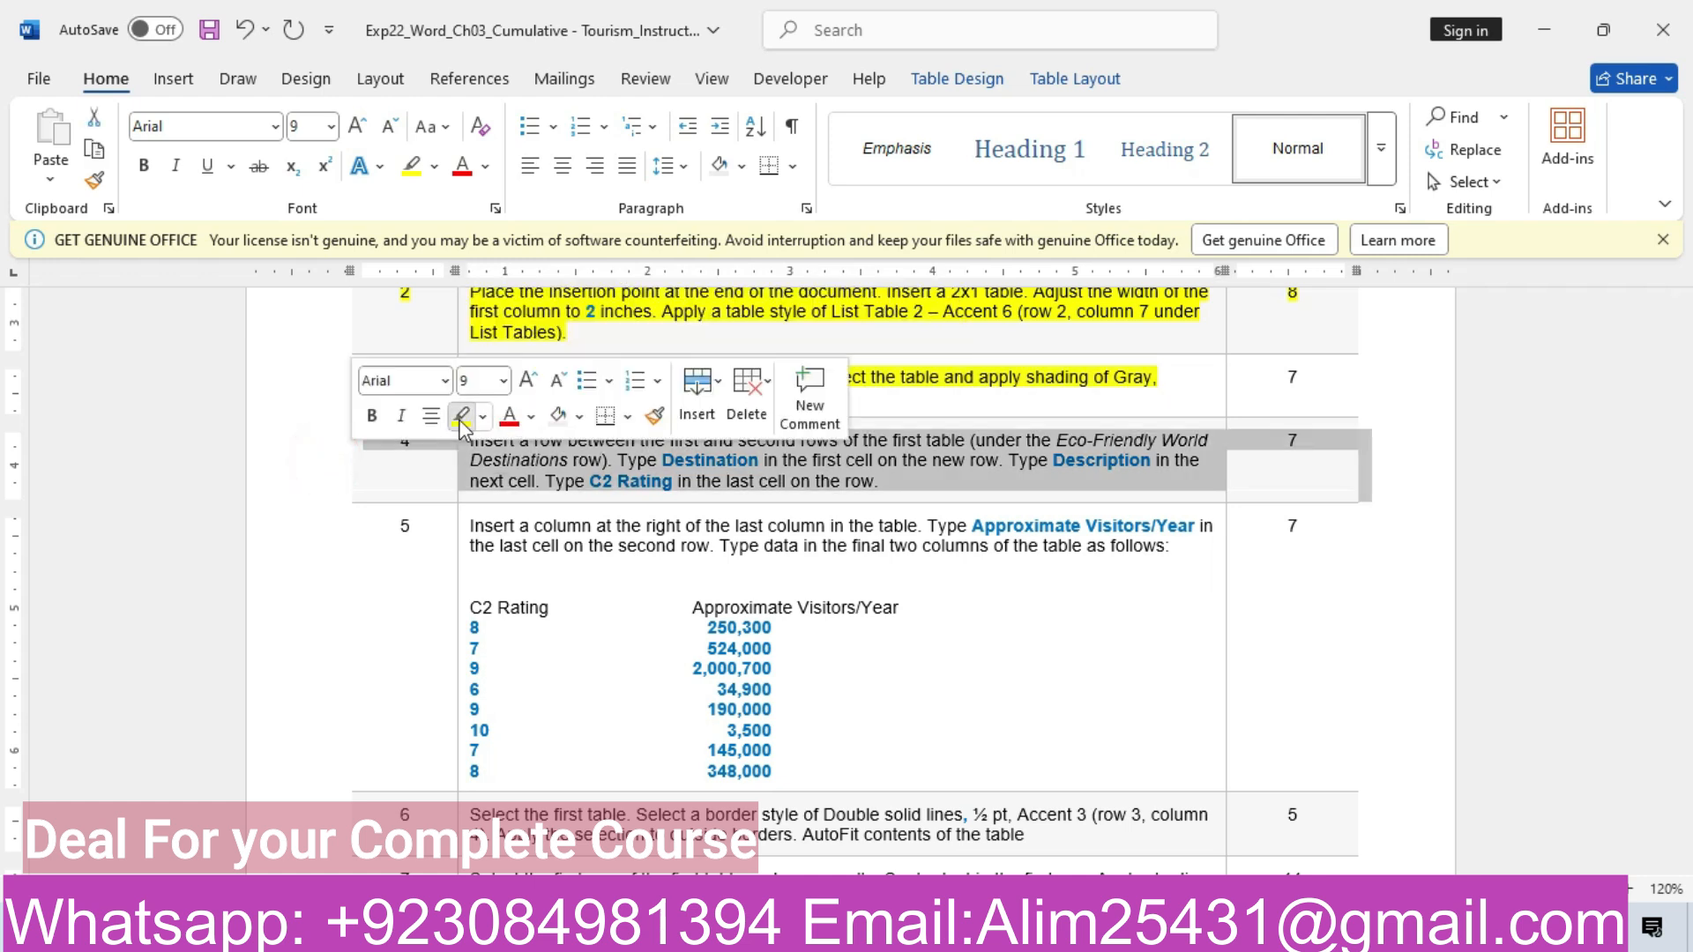
click(461, 416)
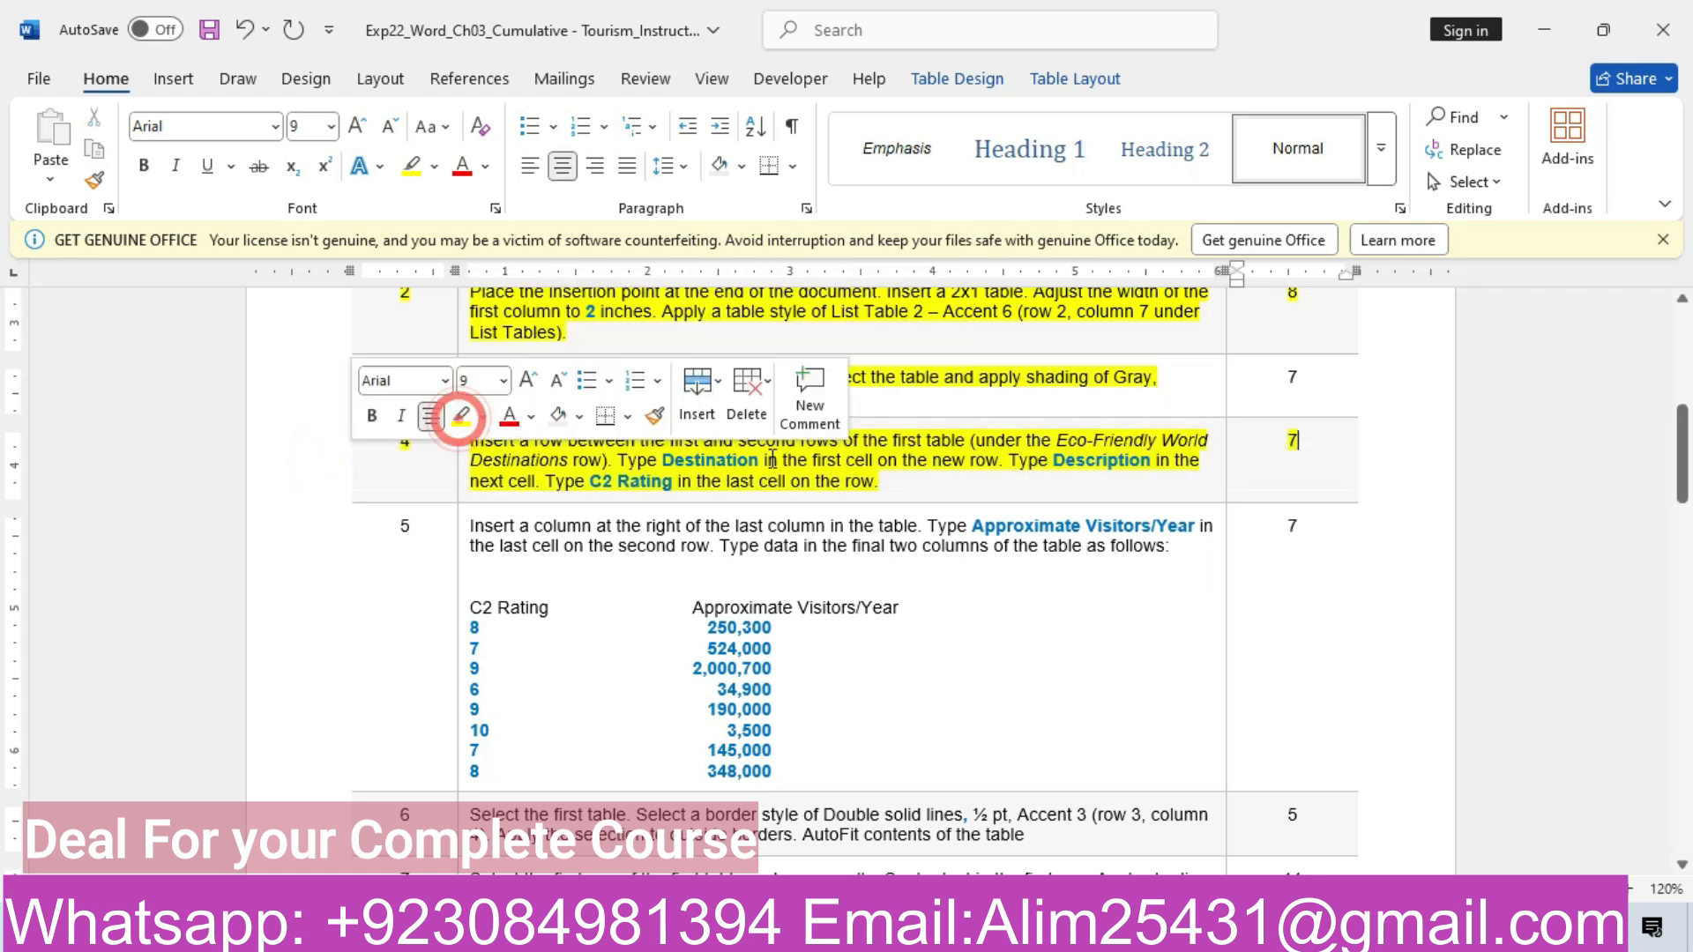
click(899, 479)
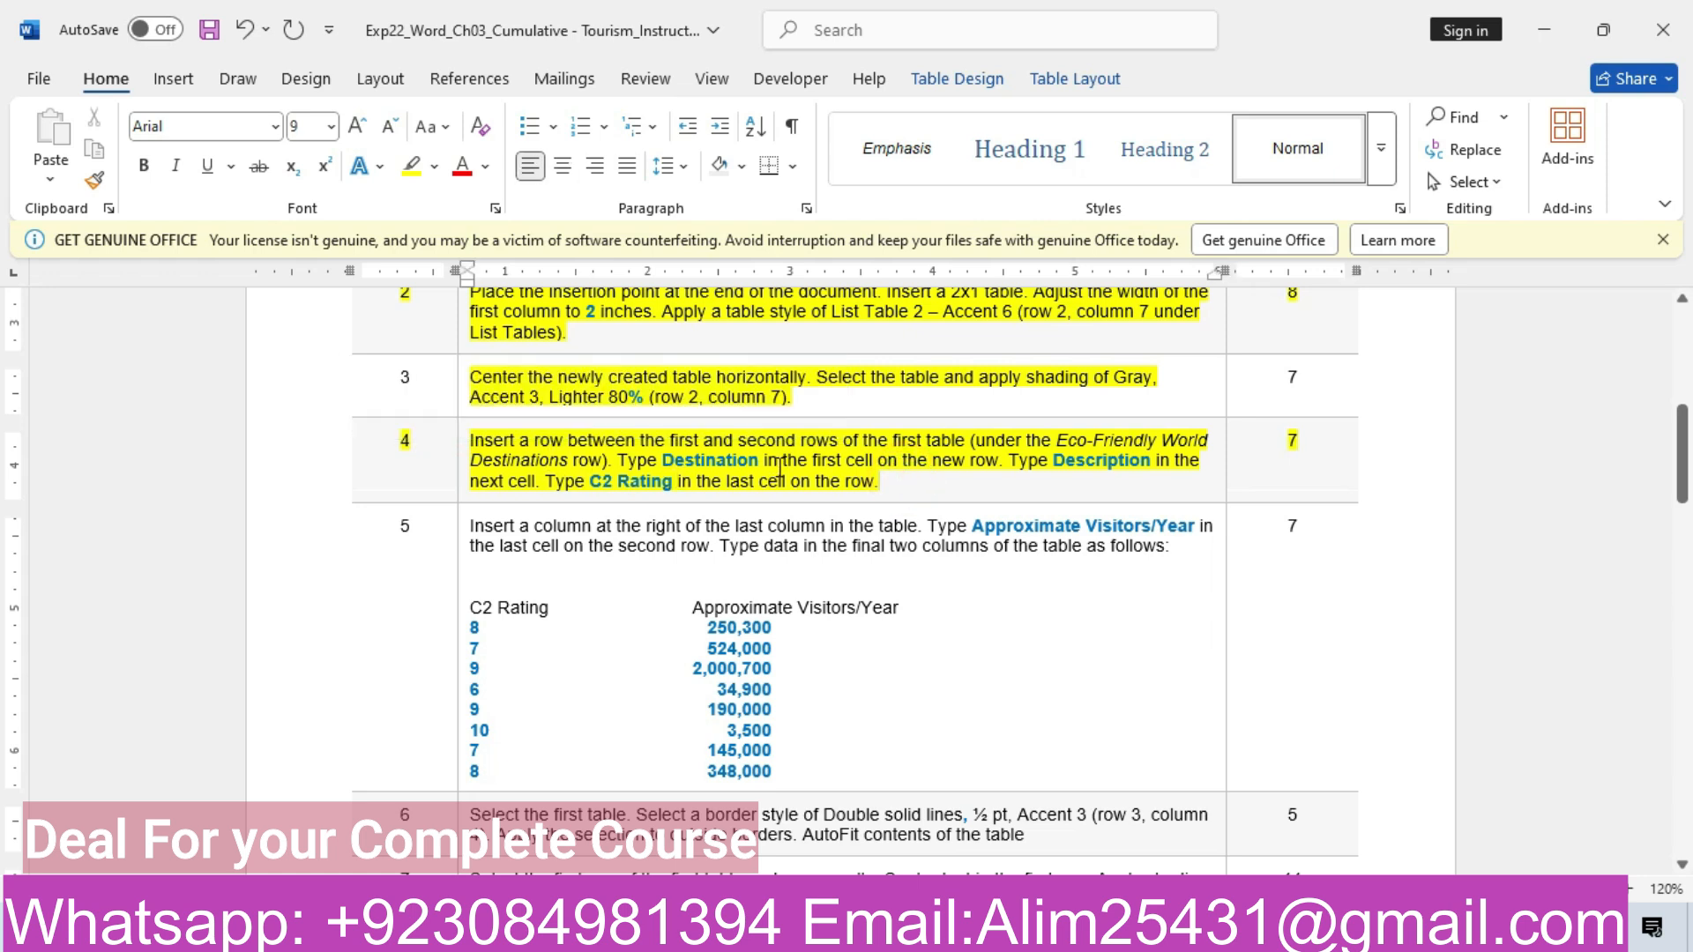
Insert a blank row directly below the Eco-Friendly World Destinations header row
mouse_move(696, 931)
click(787, 851)
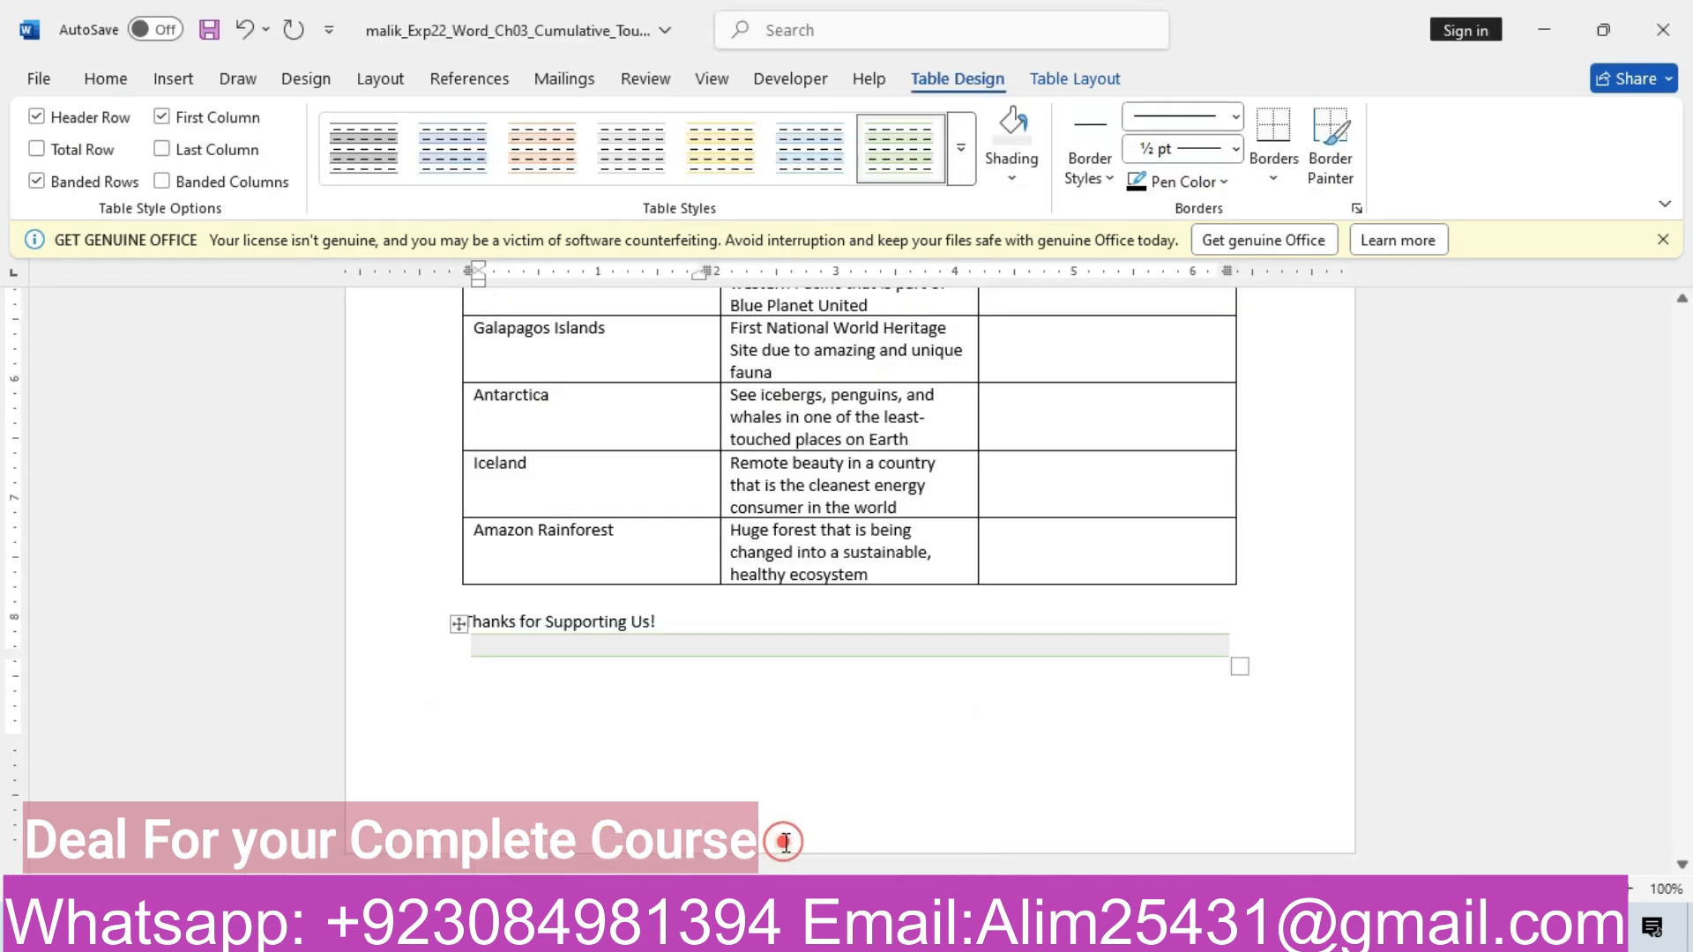
drag(1684, 675, 1684, 479)
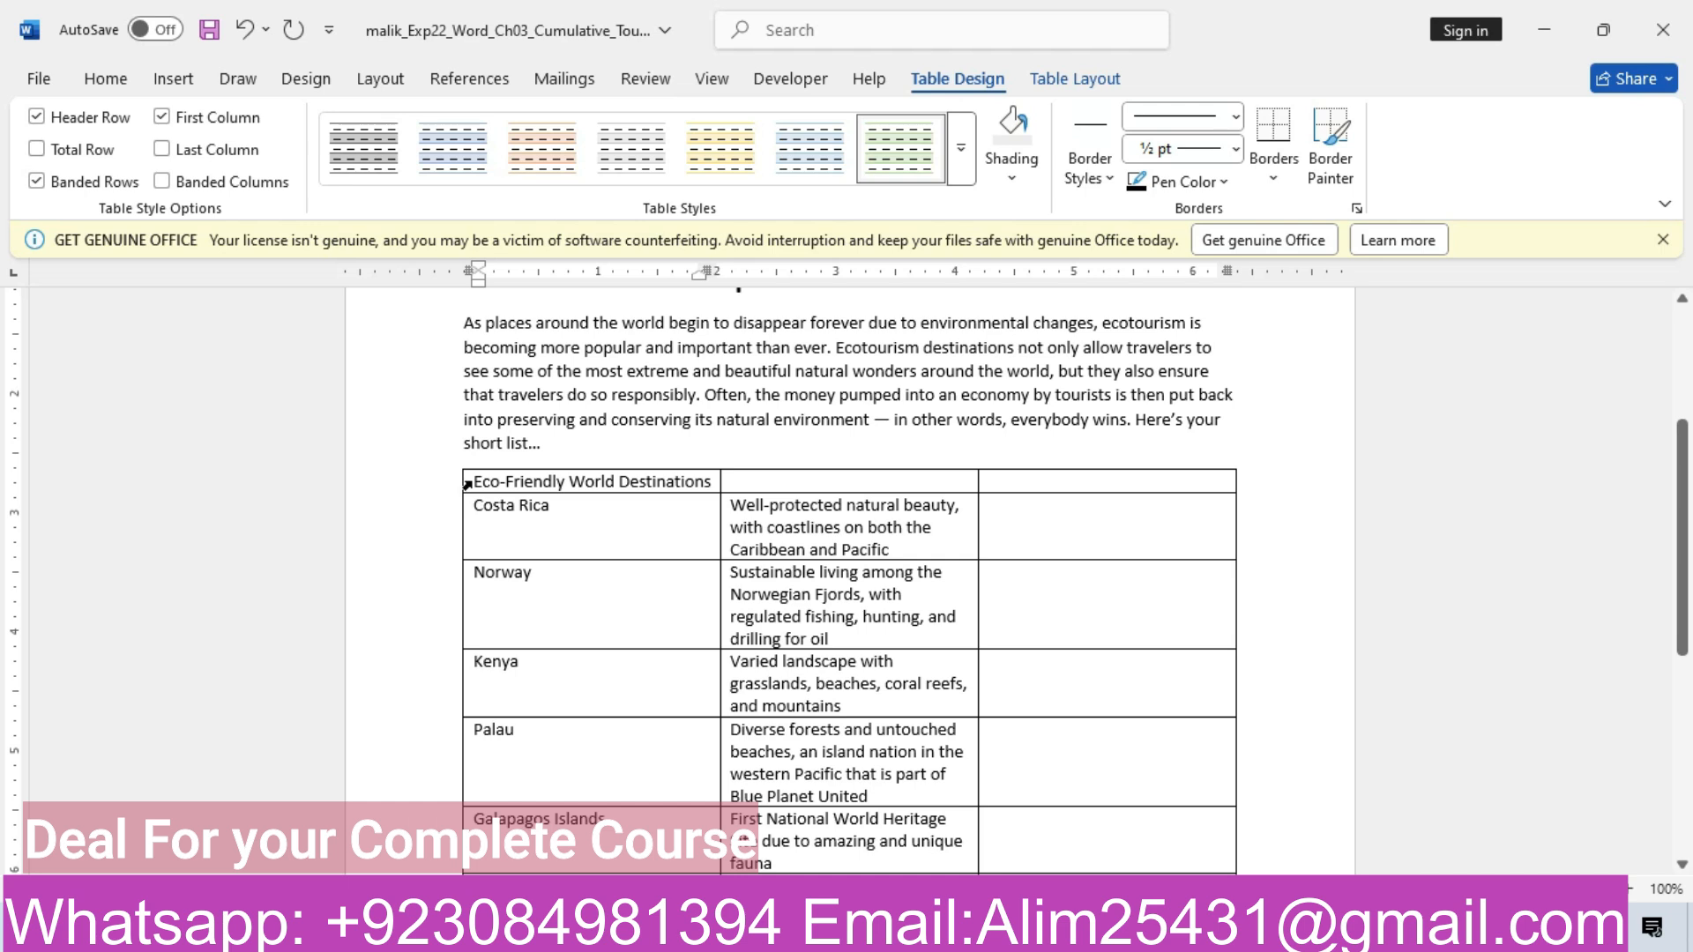
click(468, 484)
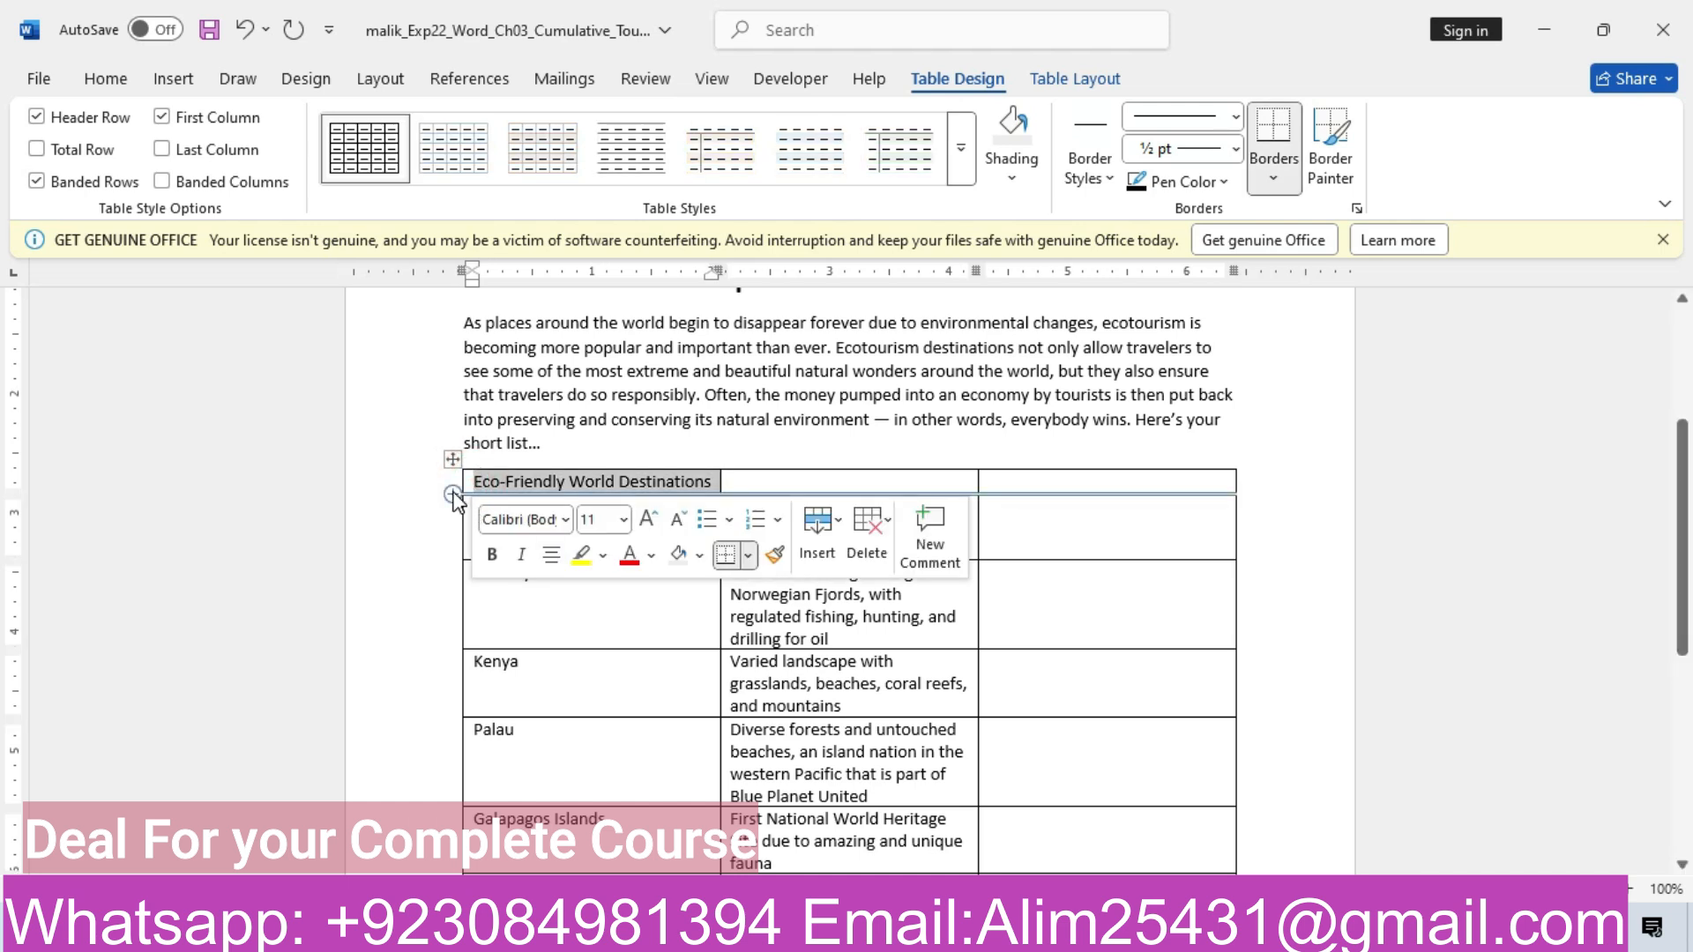
click(452, 495)
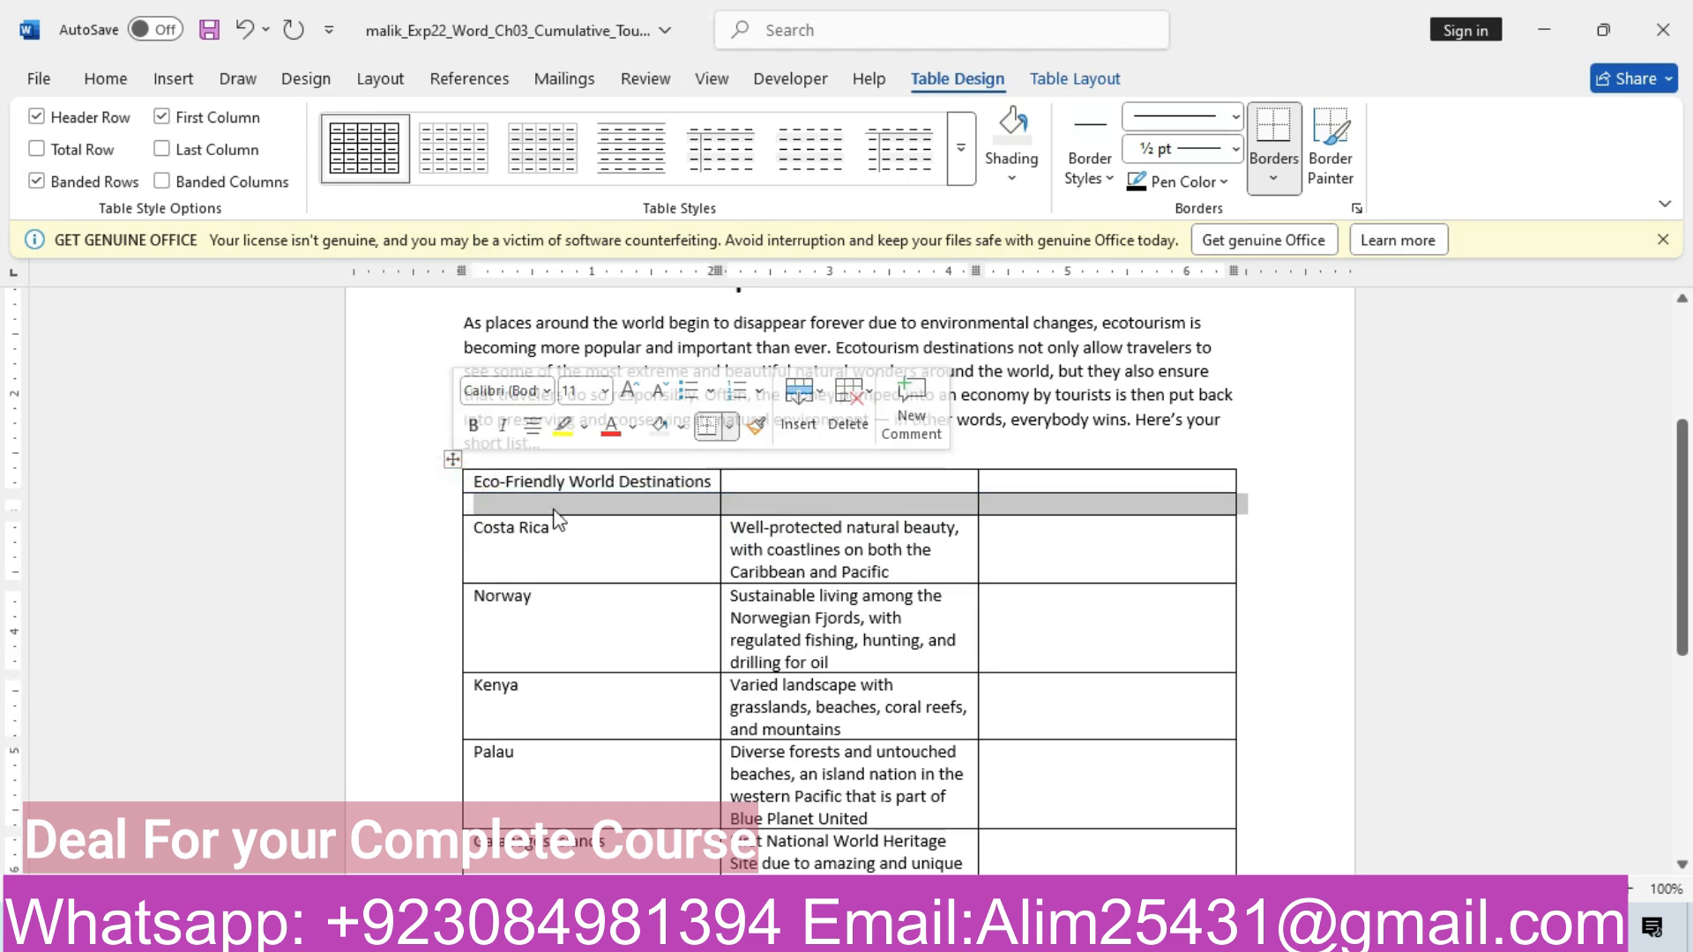
click(554, 509)
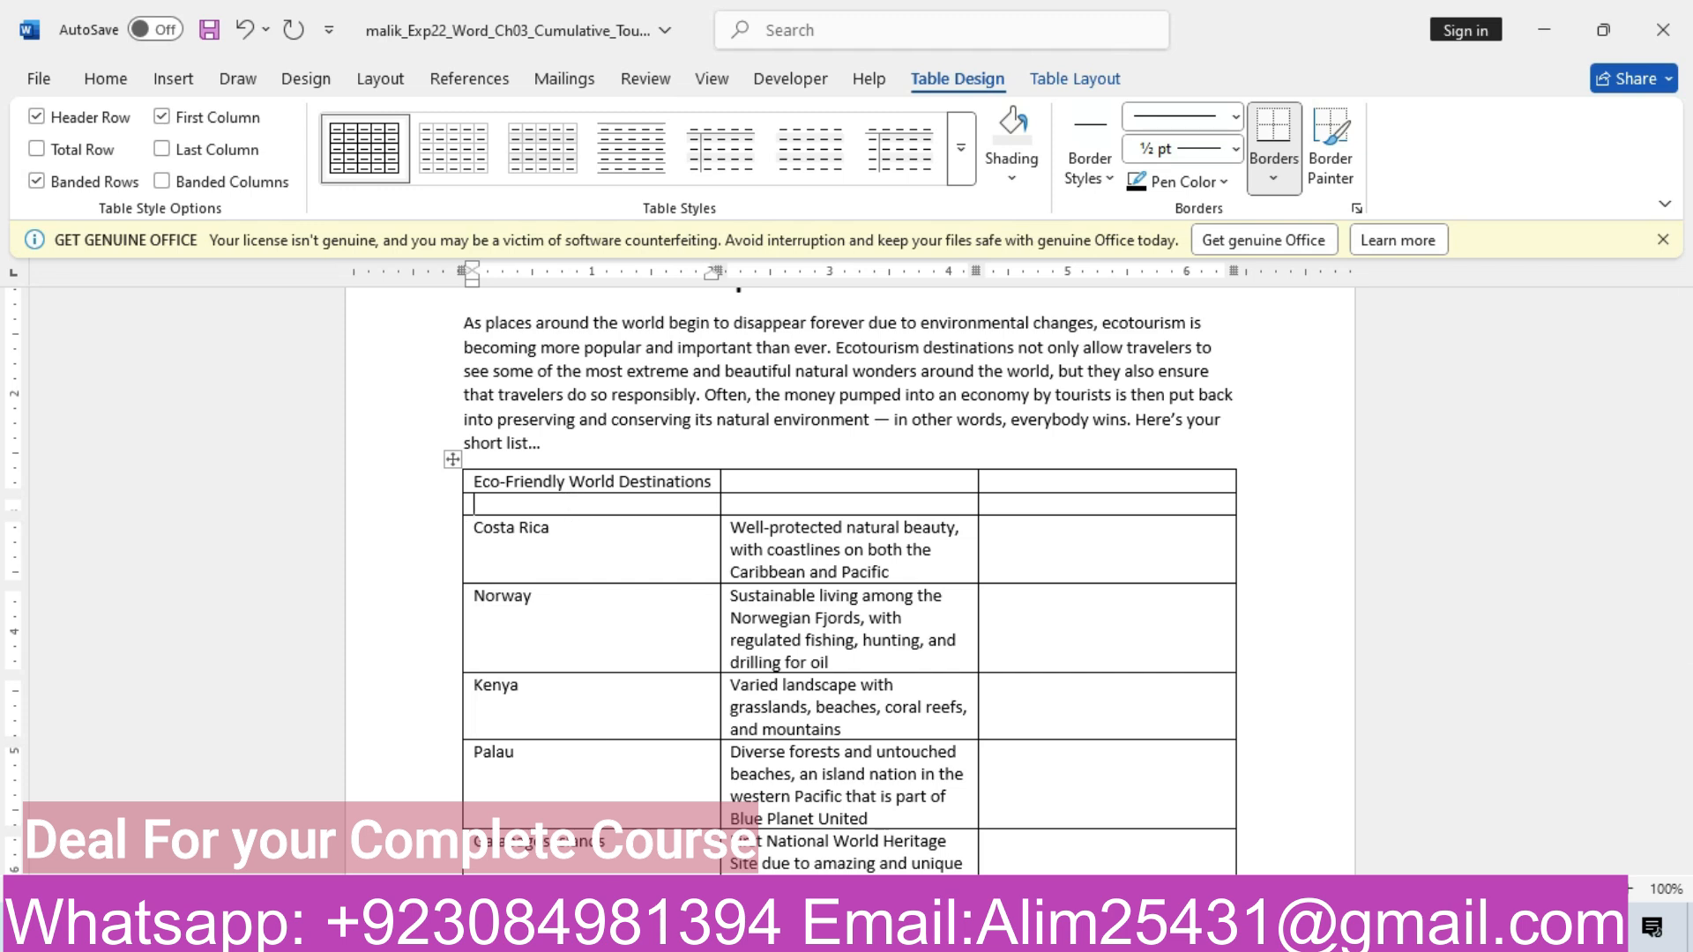
mouse_move(701, 932)
click(602, 829)
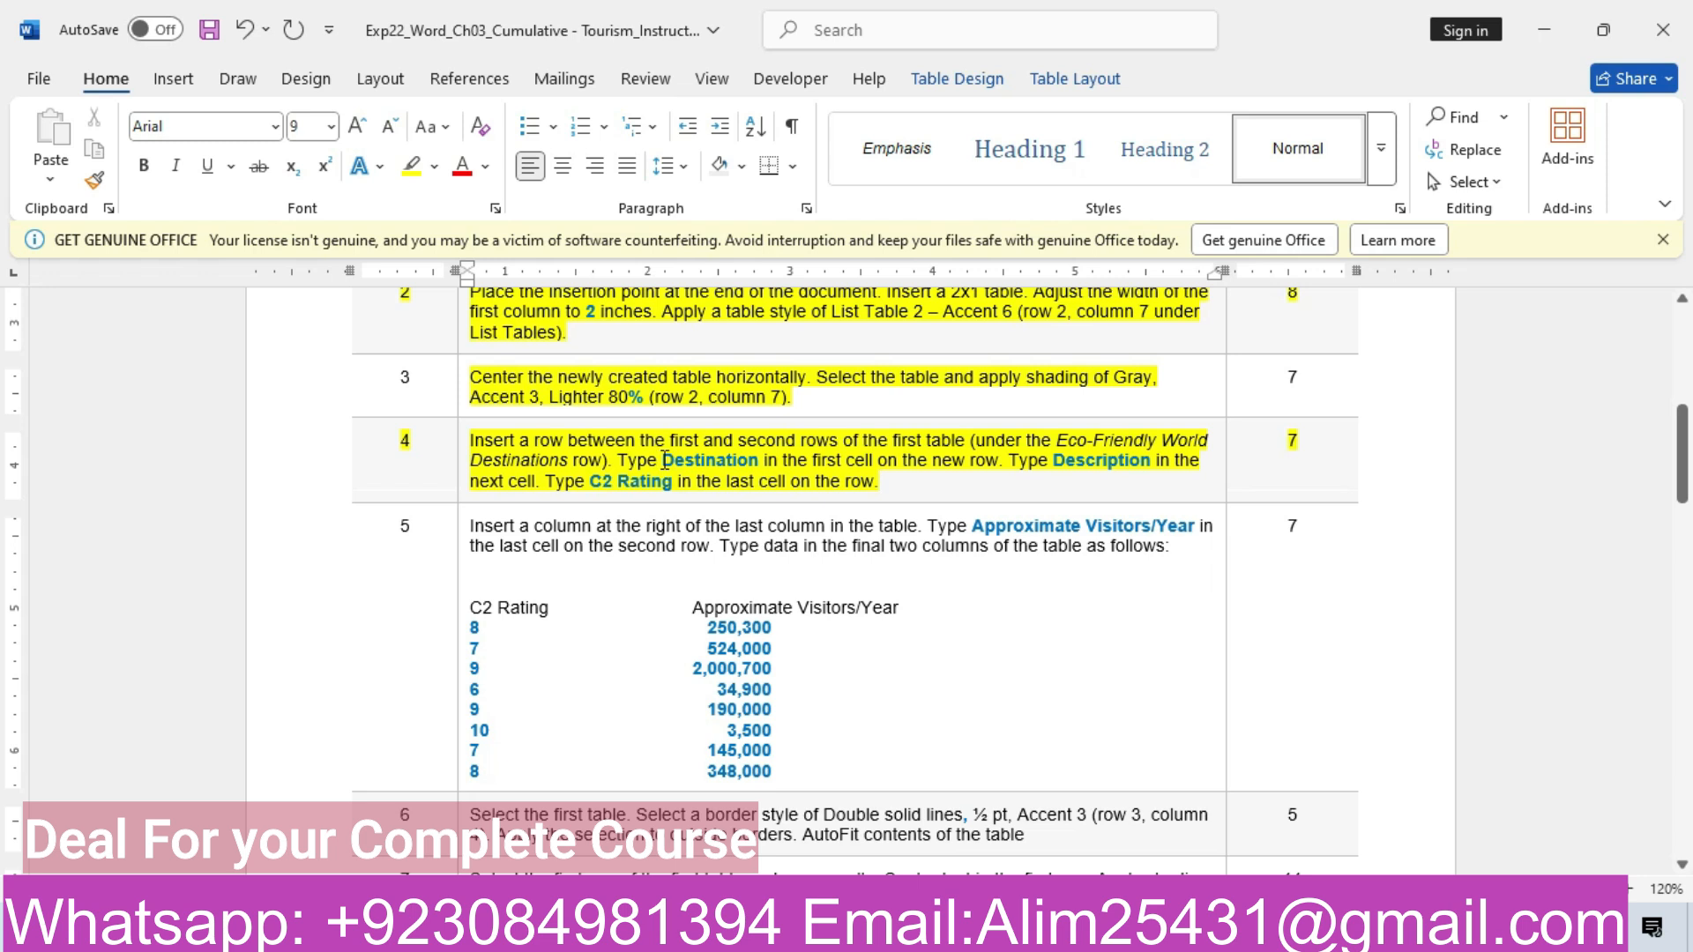
Paste 'Destination' as plain text into the new row's first cell
drag(664, 460, 754, 464)
key(ctrl+c)
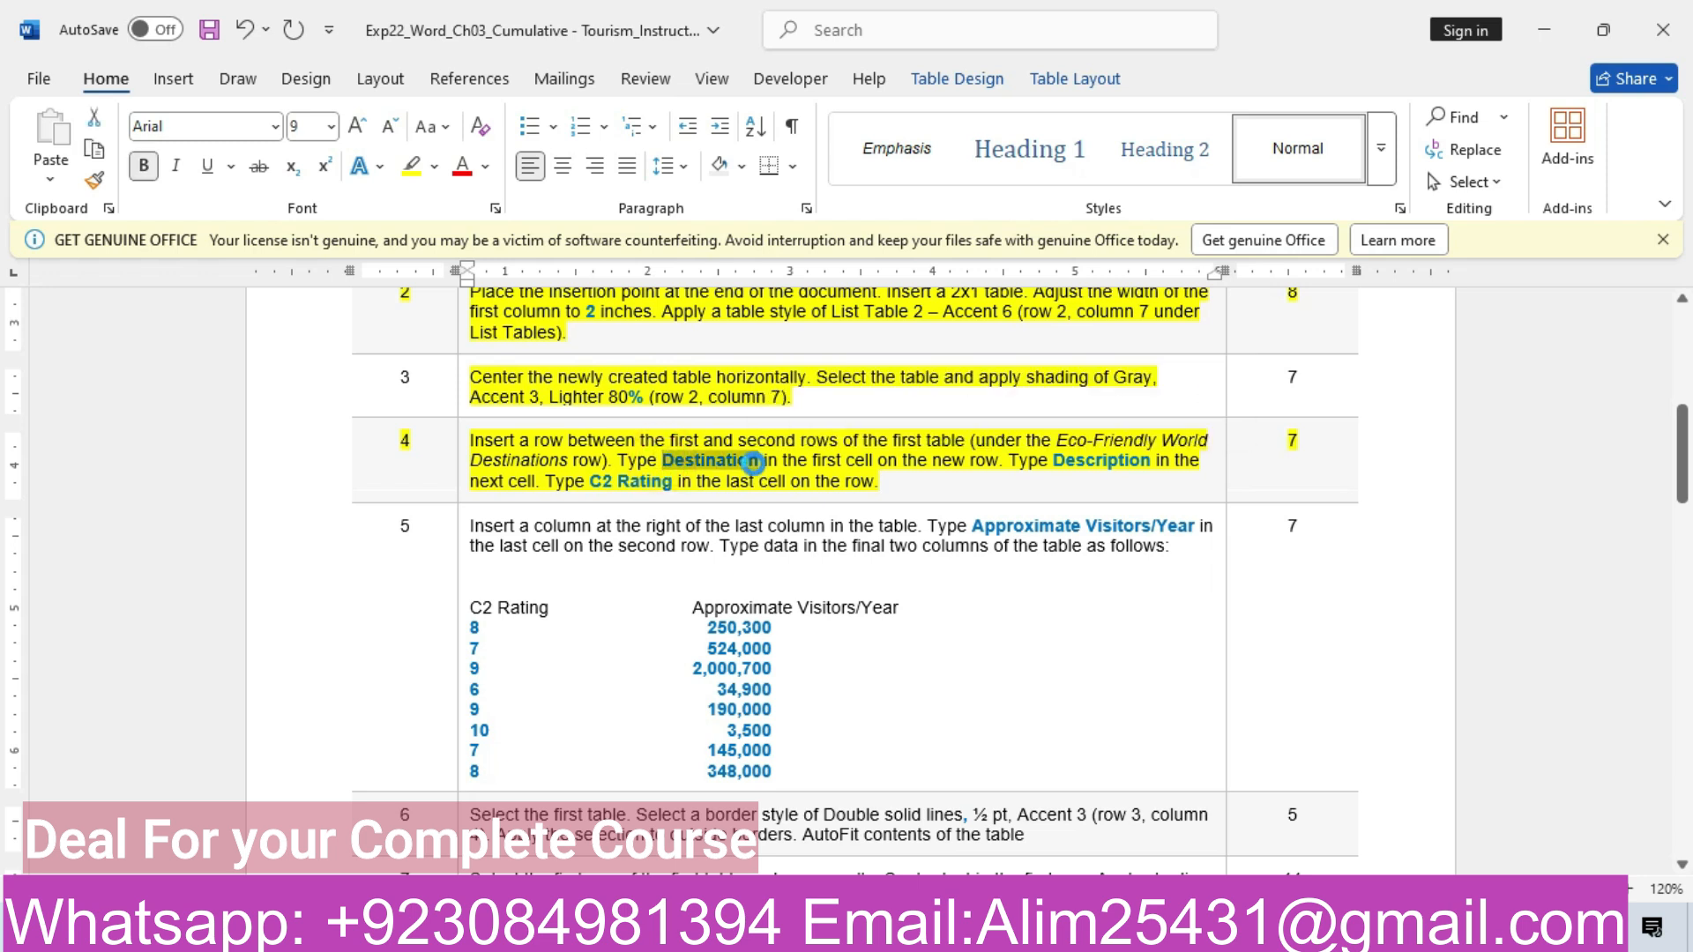
mouse_move(696, 933)
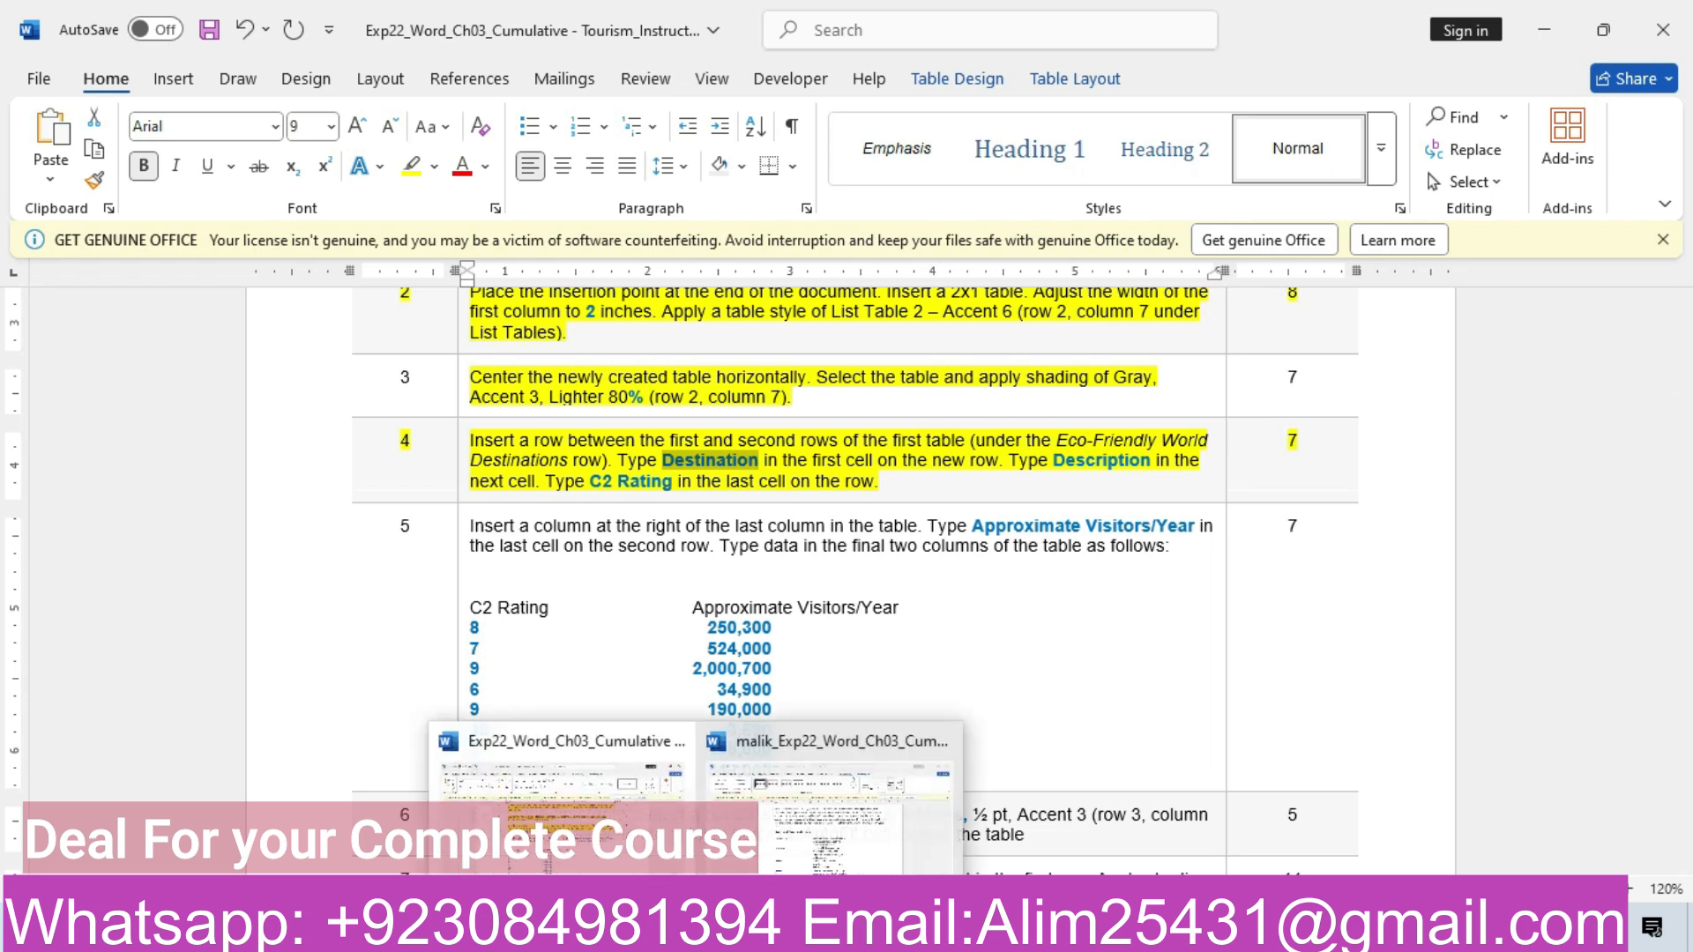
click(763, 855)
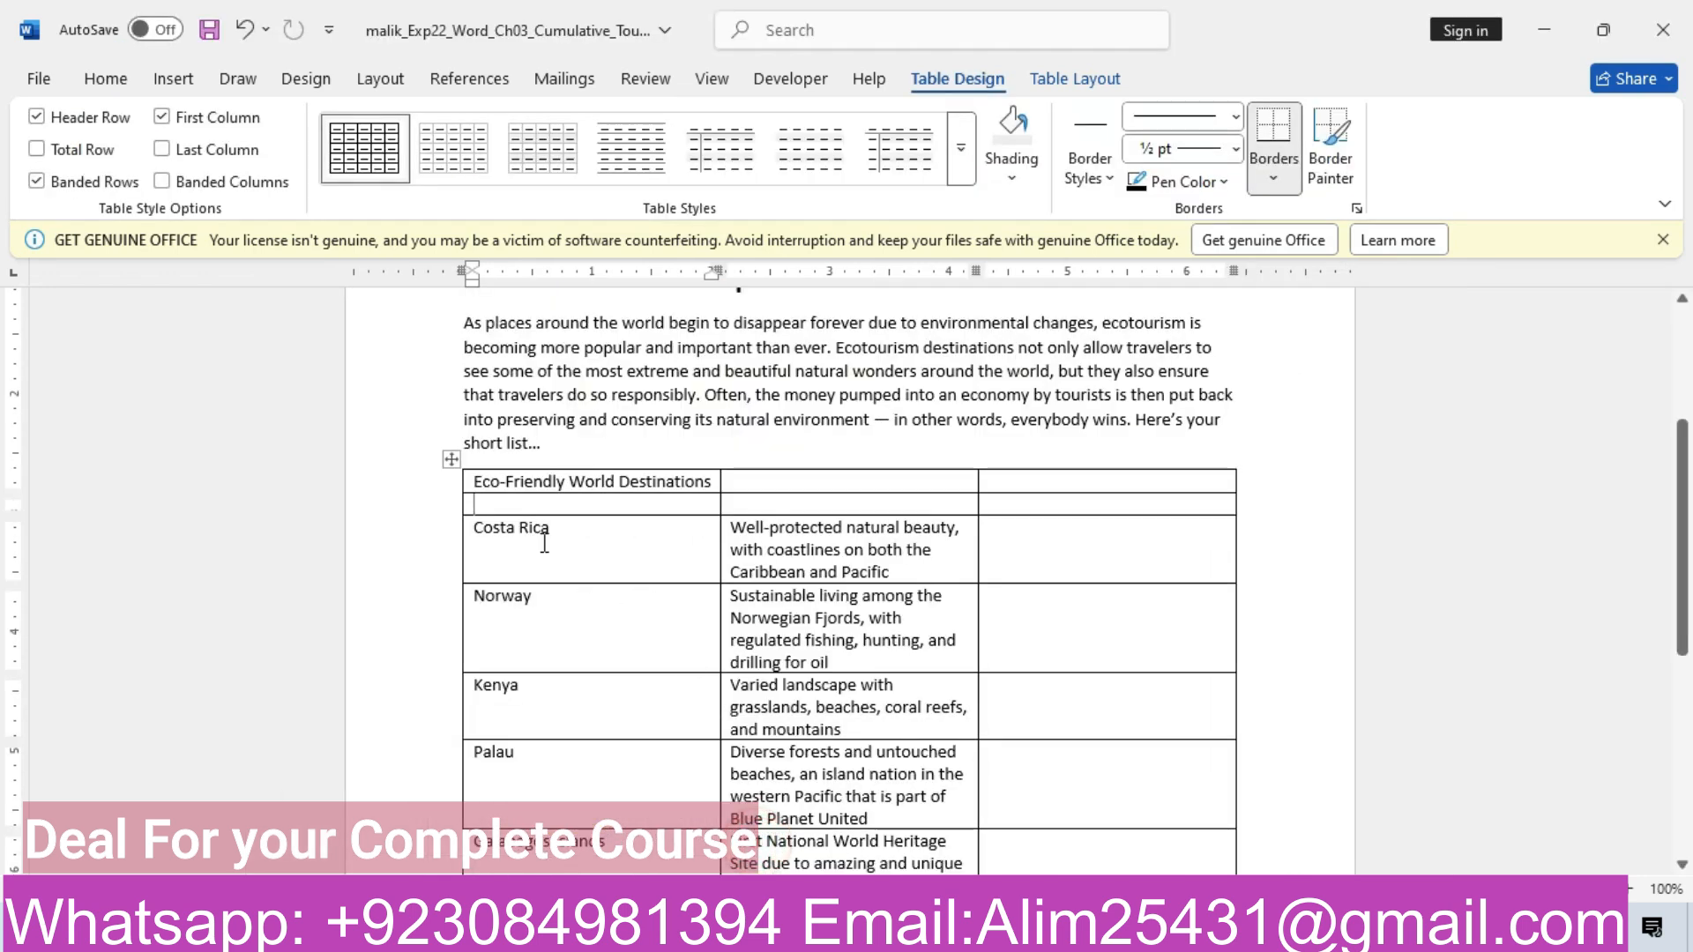
click(504, 510)
key(ctrl+v)
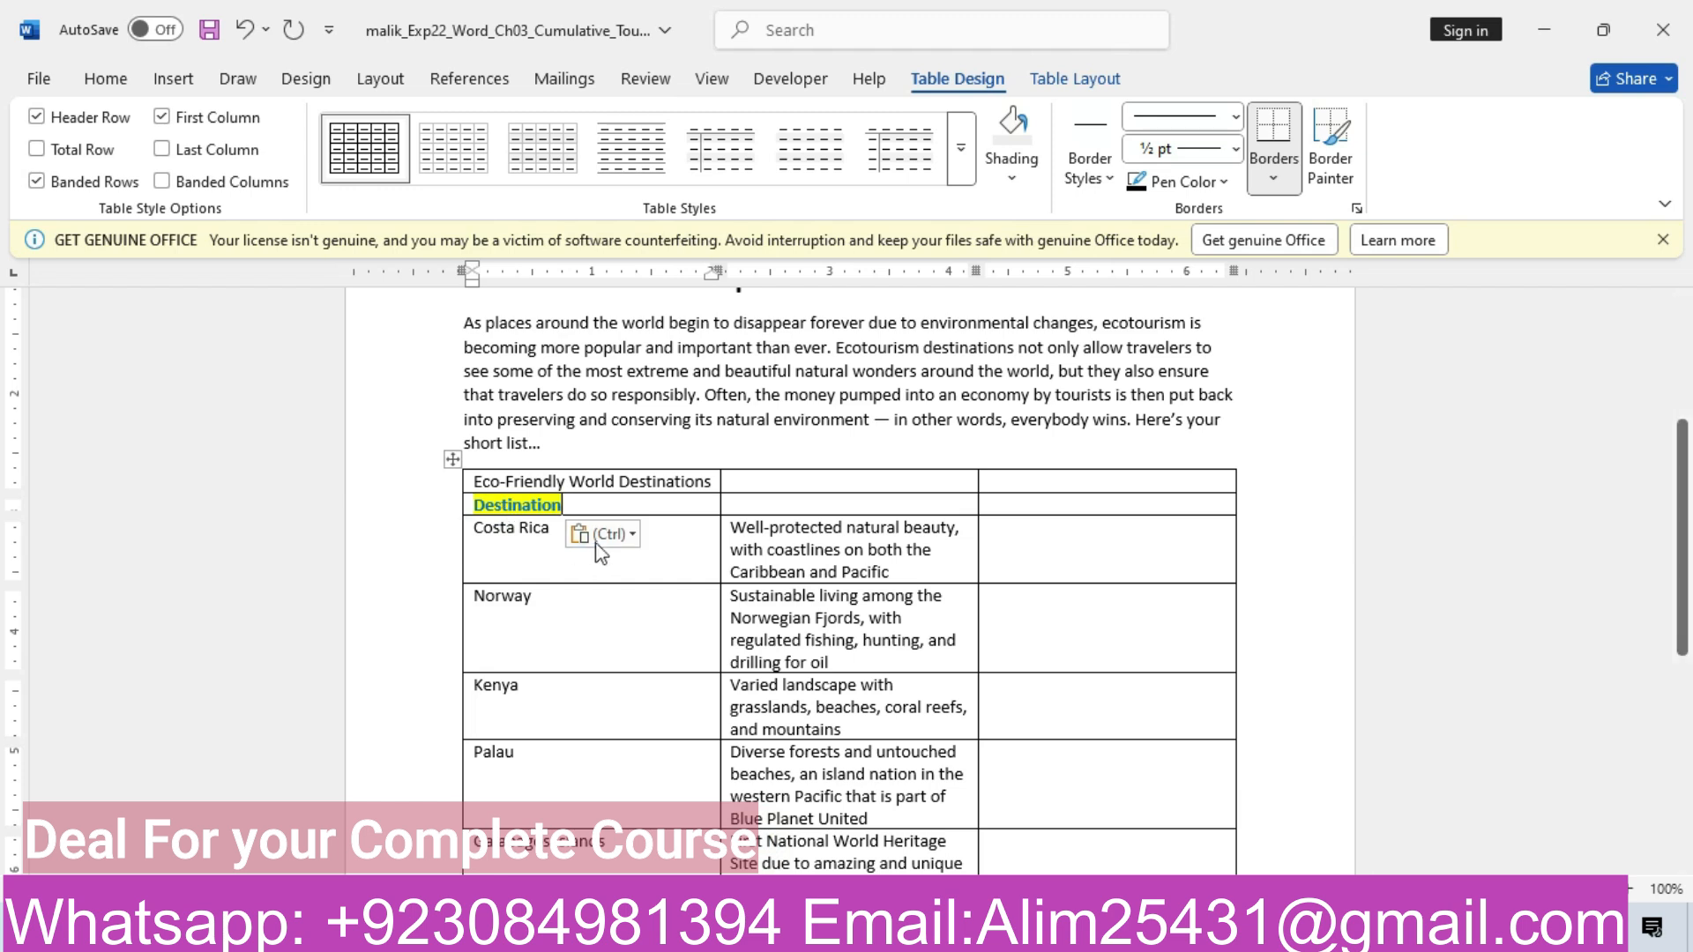
click(628, 533)
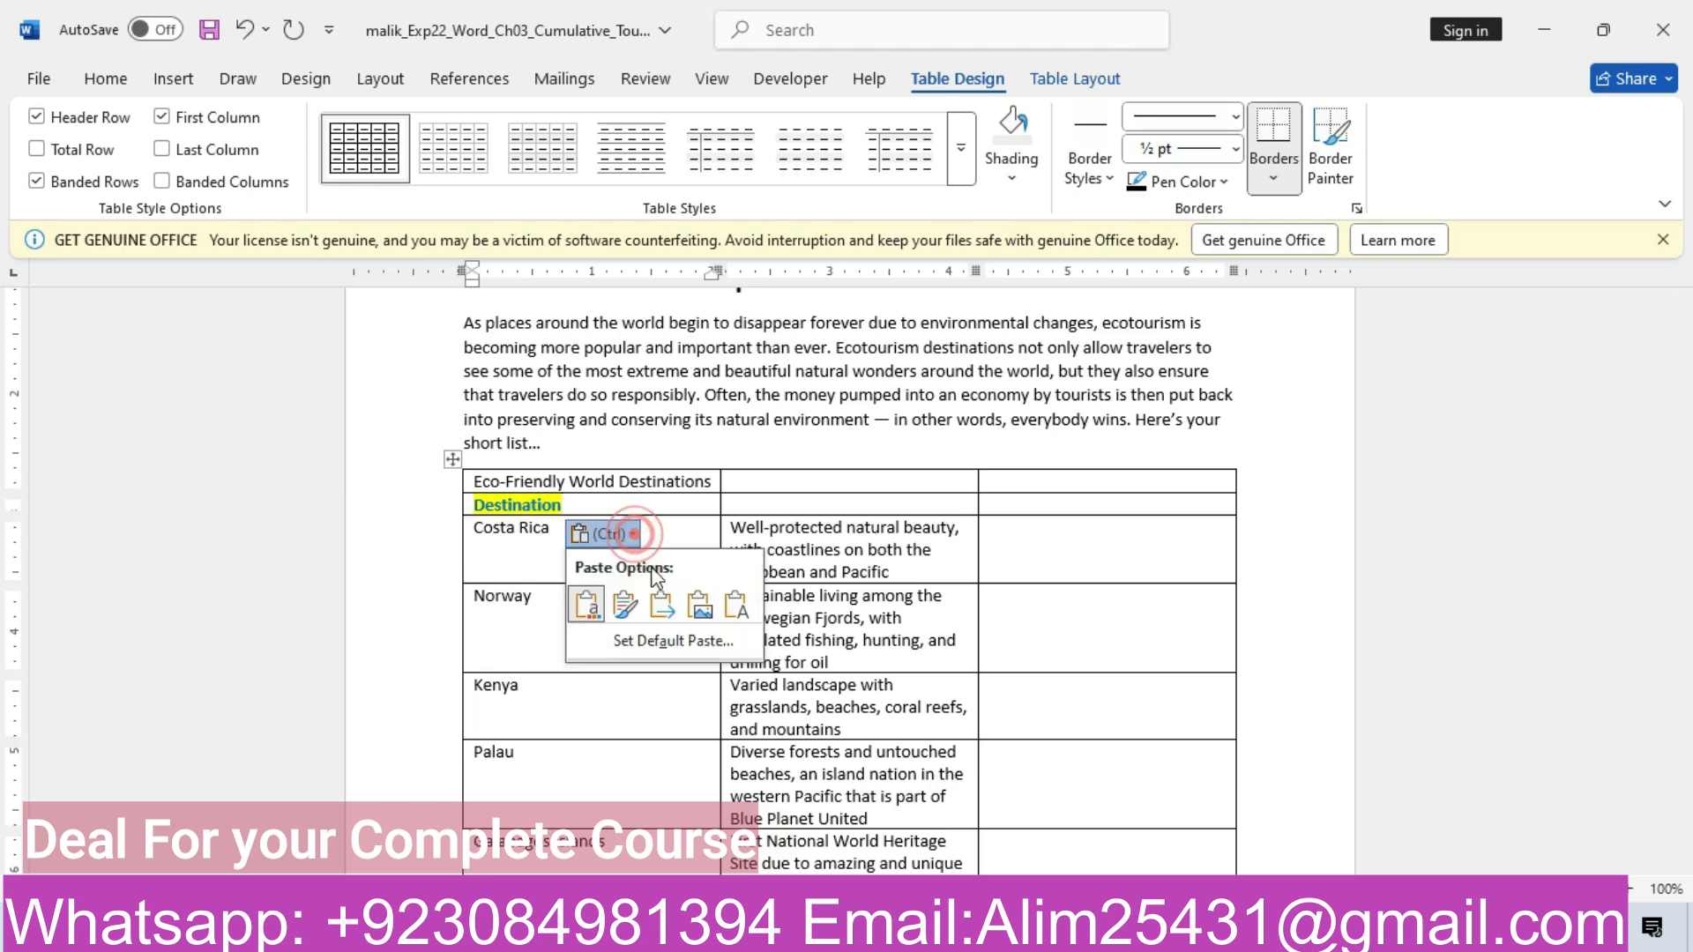
click(736, 609)
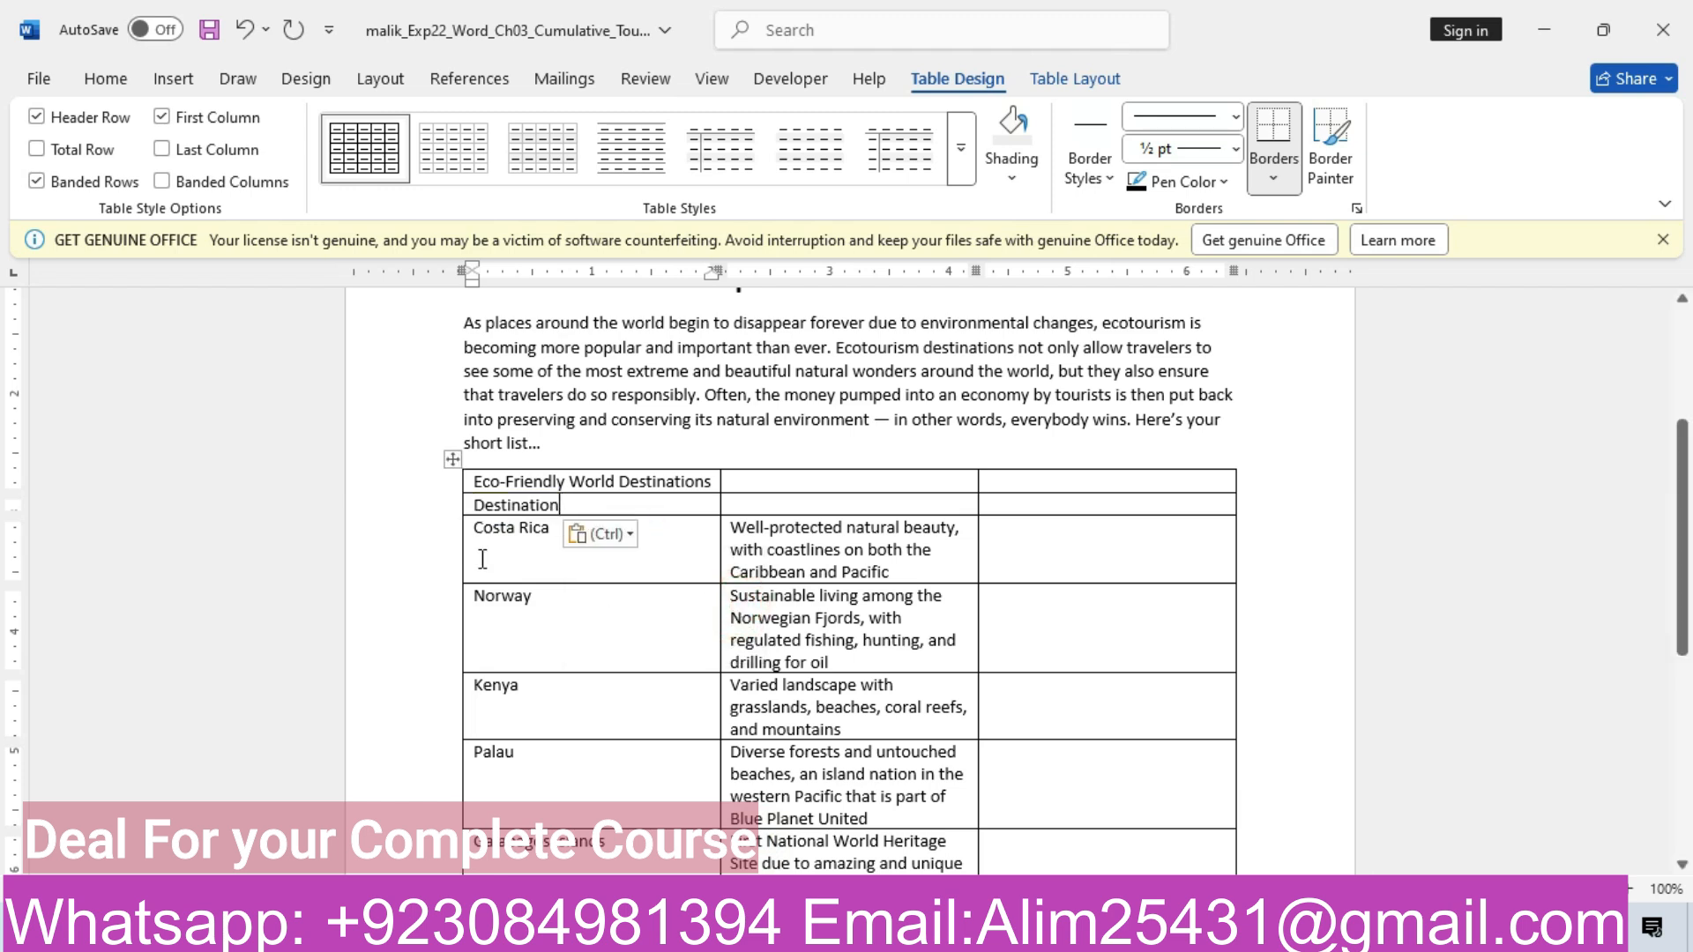
Paste 'Description' as plain text into the new row's second cell
mouse_move(697, 929)
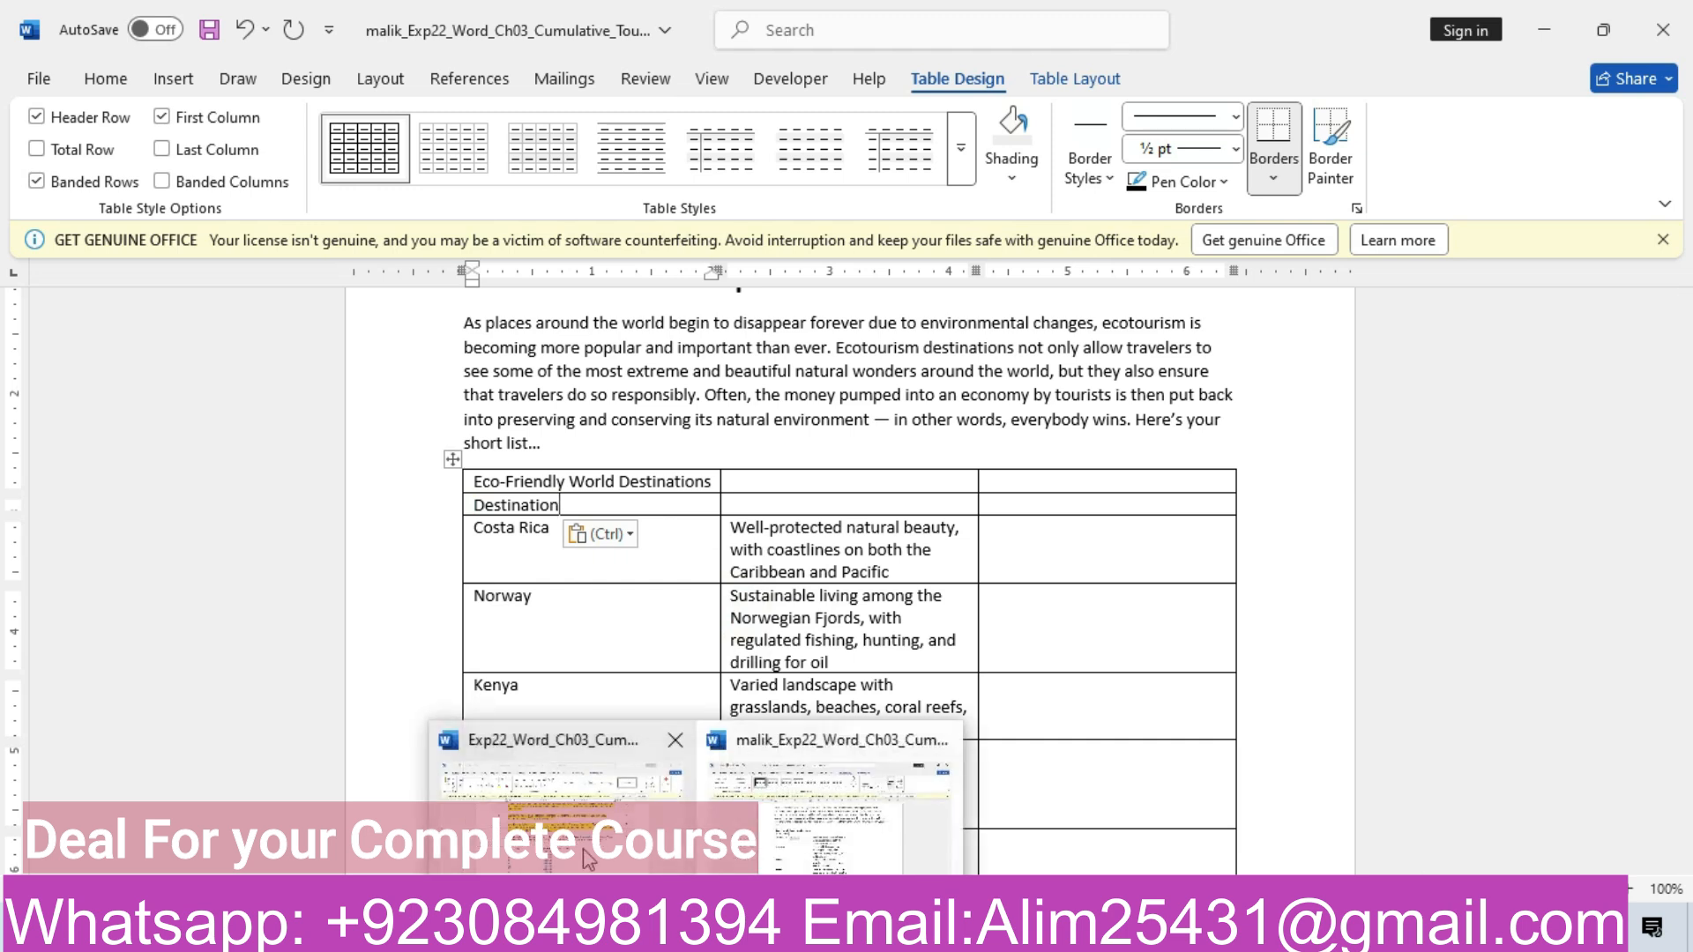
click(561, 823)
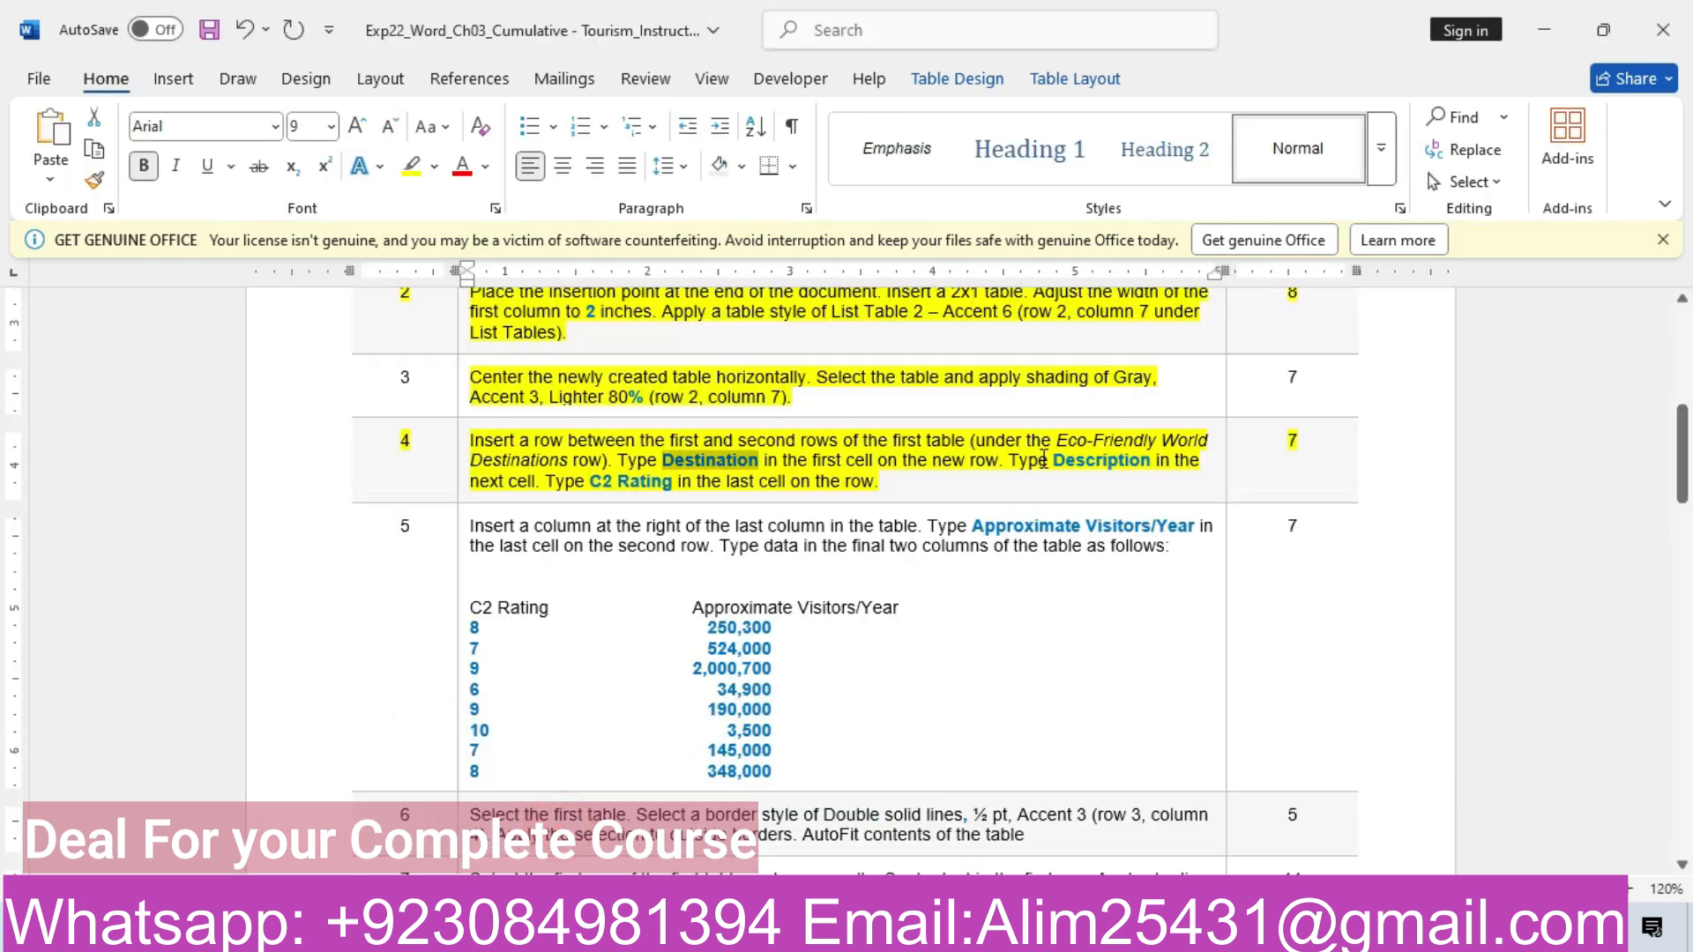
drag(1057, 459, 1145, 465)
key(ctrl+c)
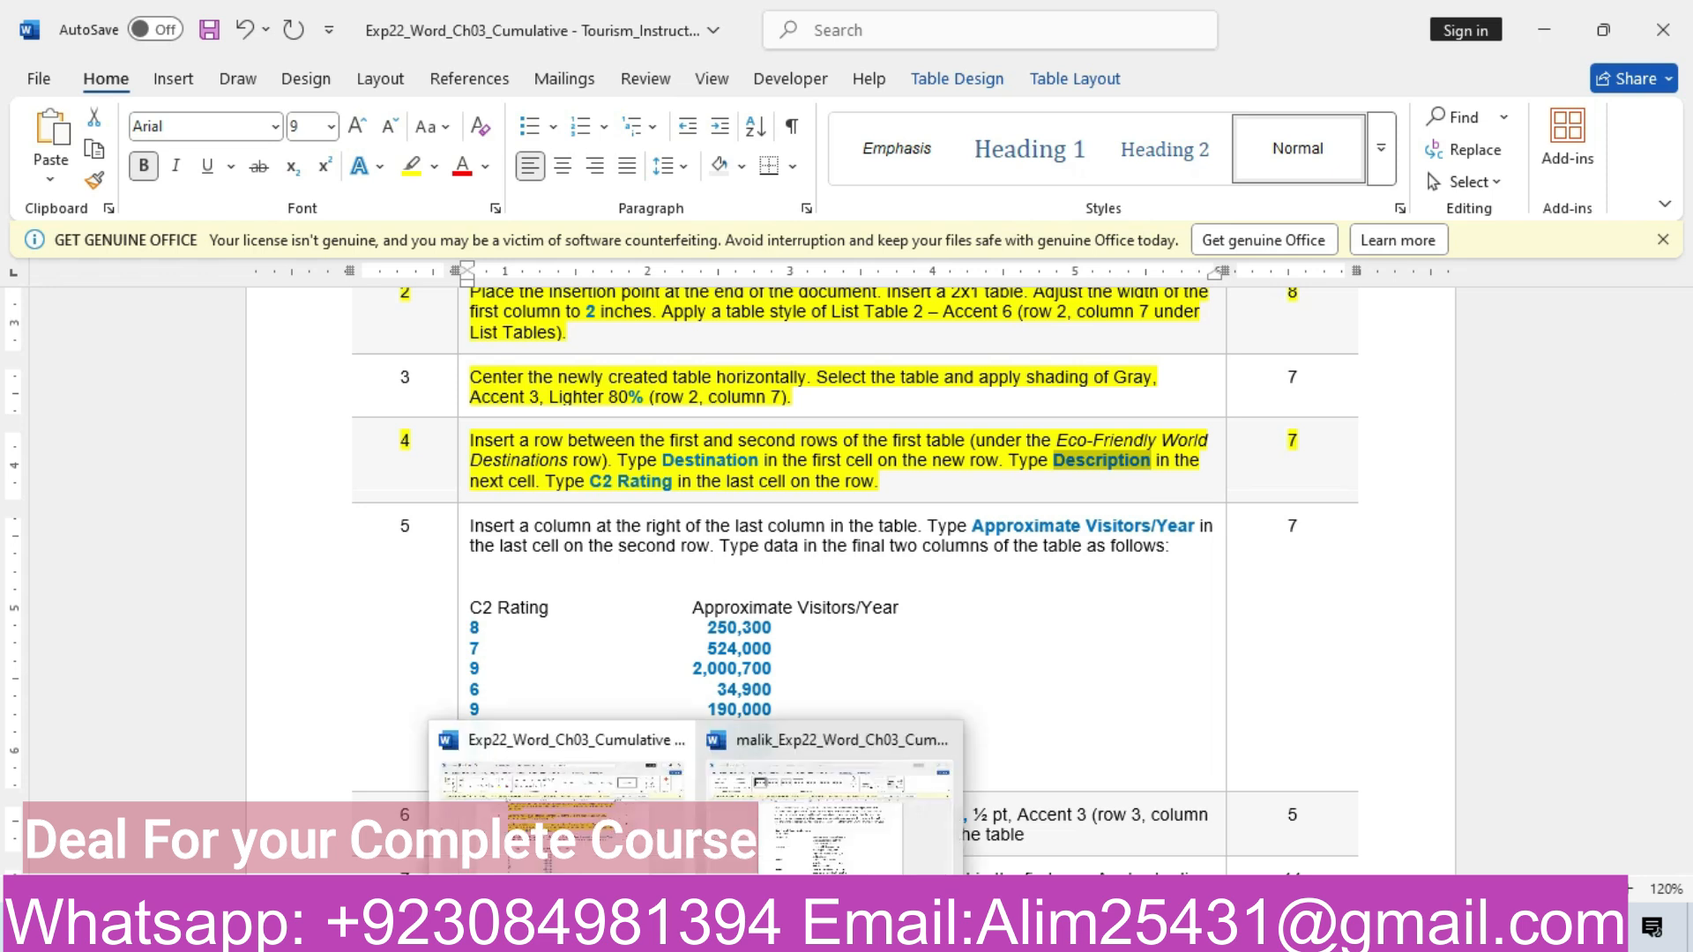
click(773, 832)
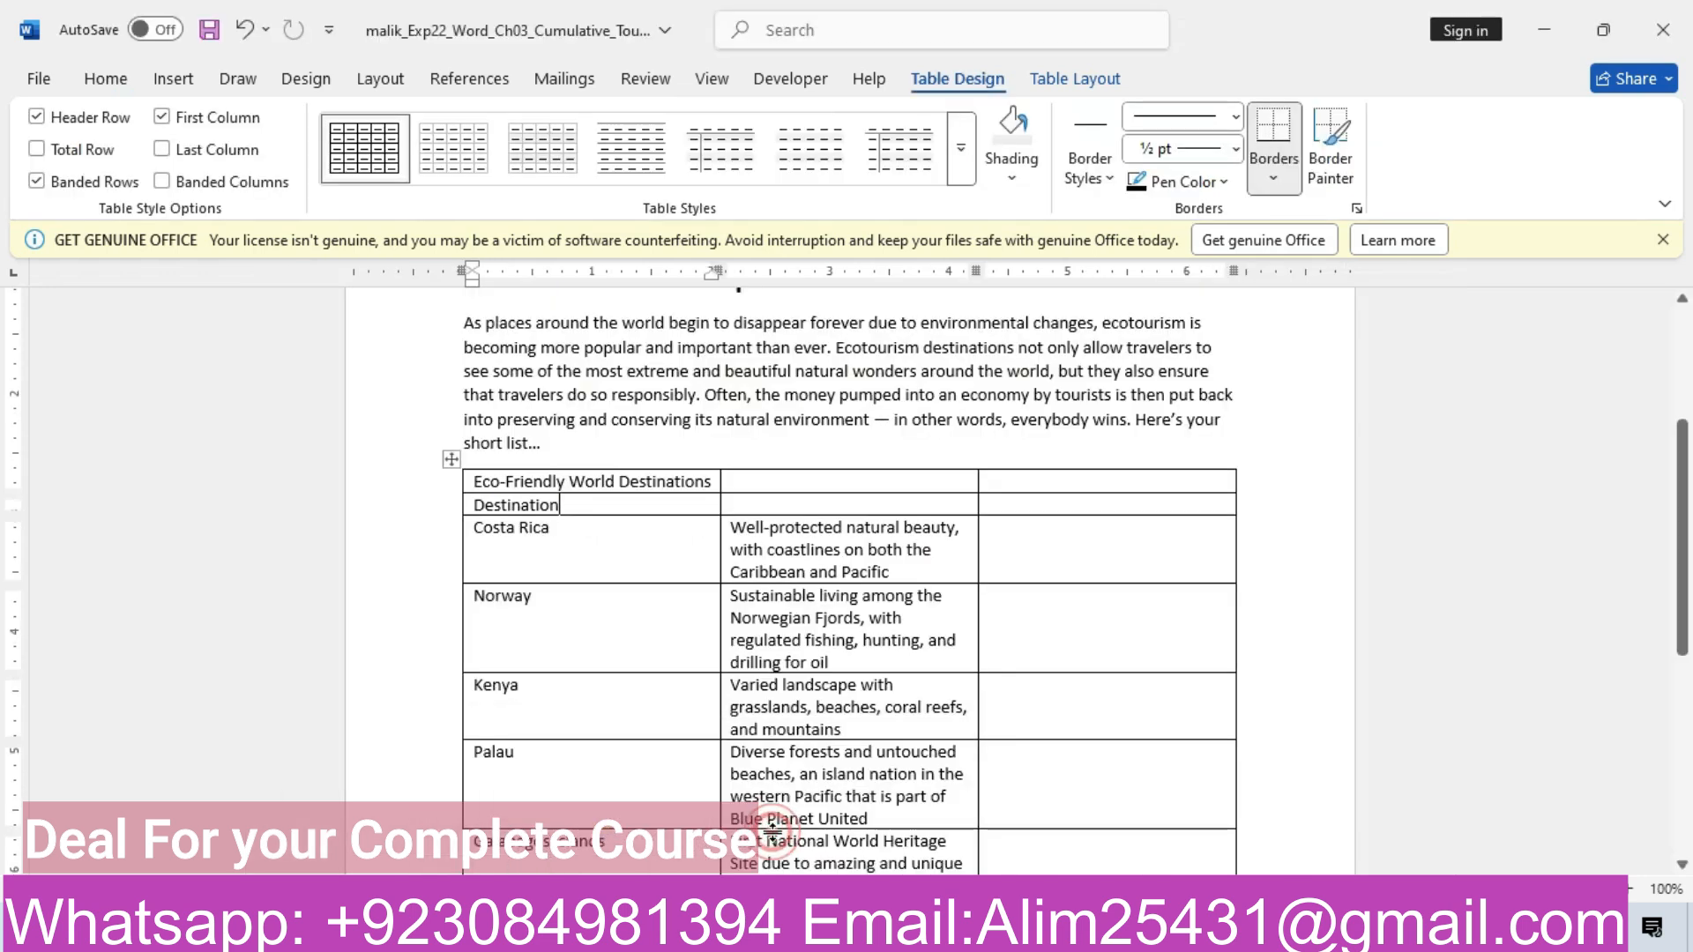
click(779, 500)
key(ctrl+v)
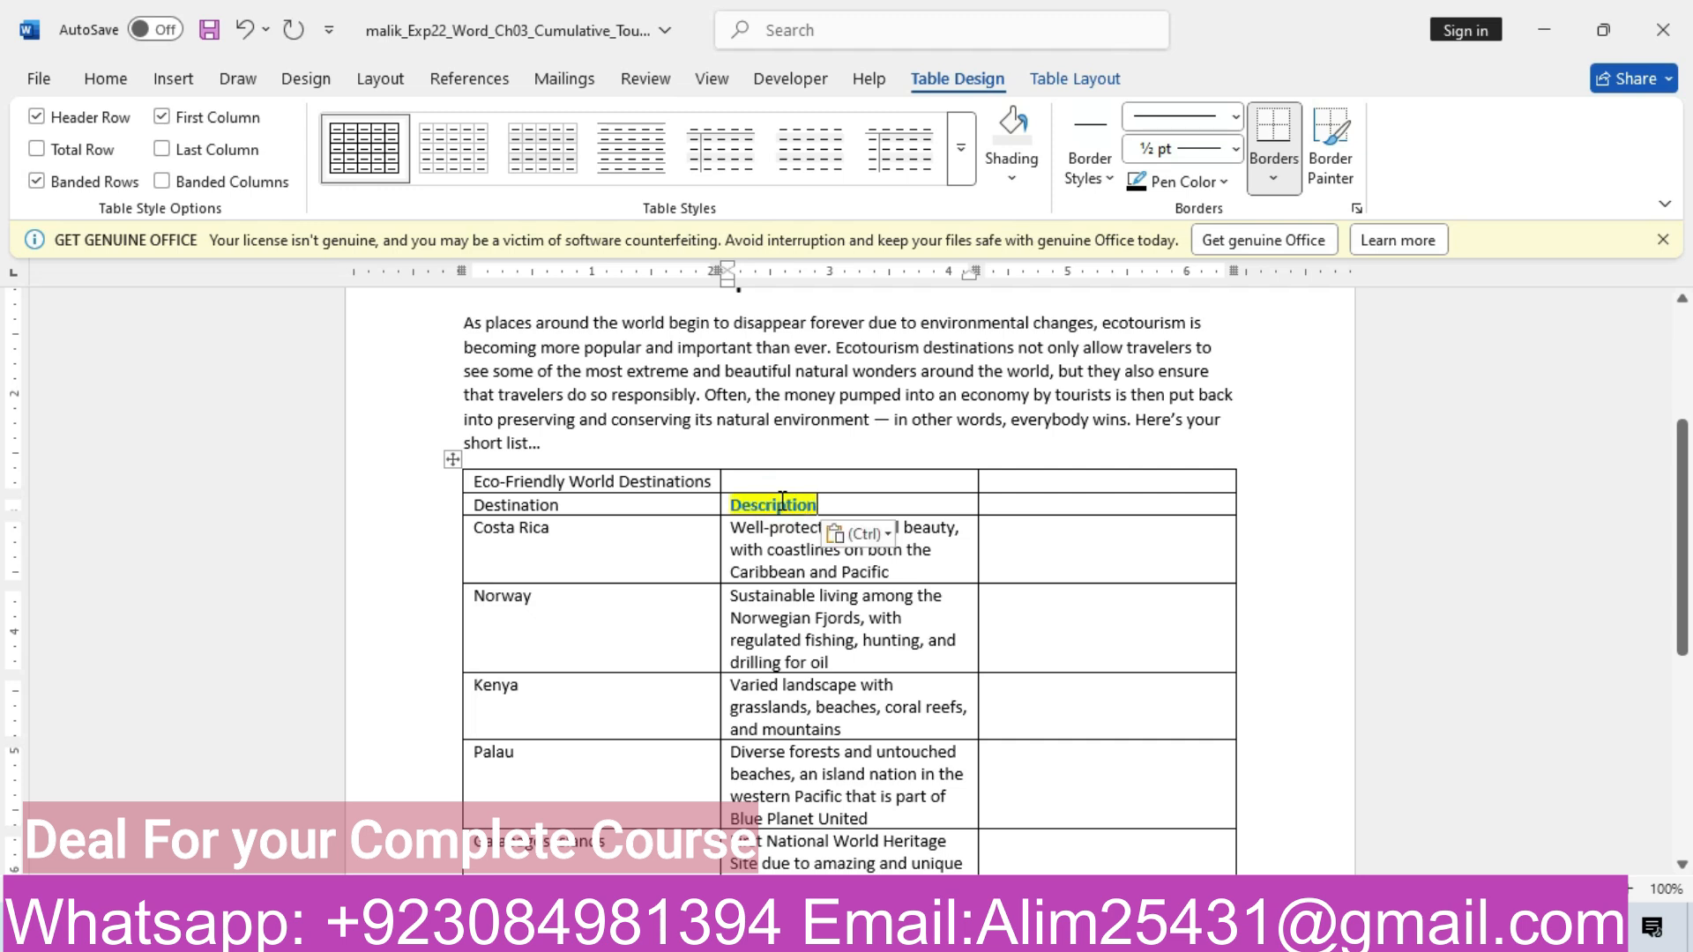
click(889, 534)
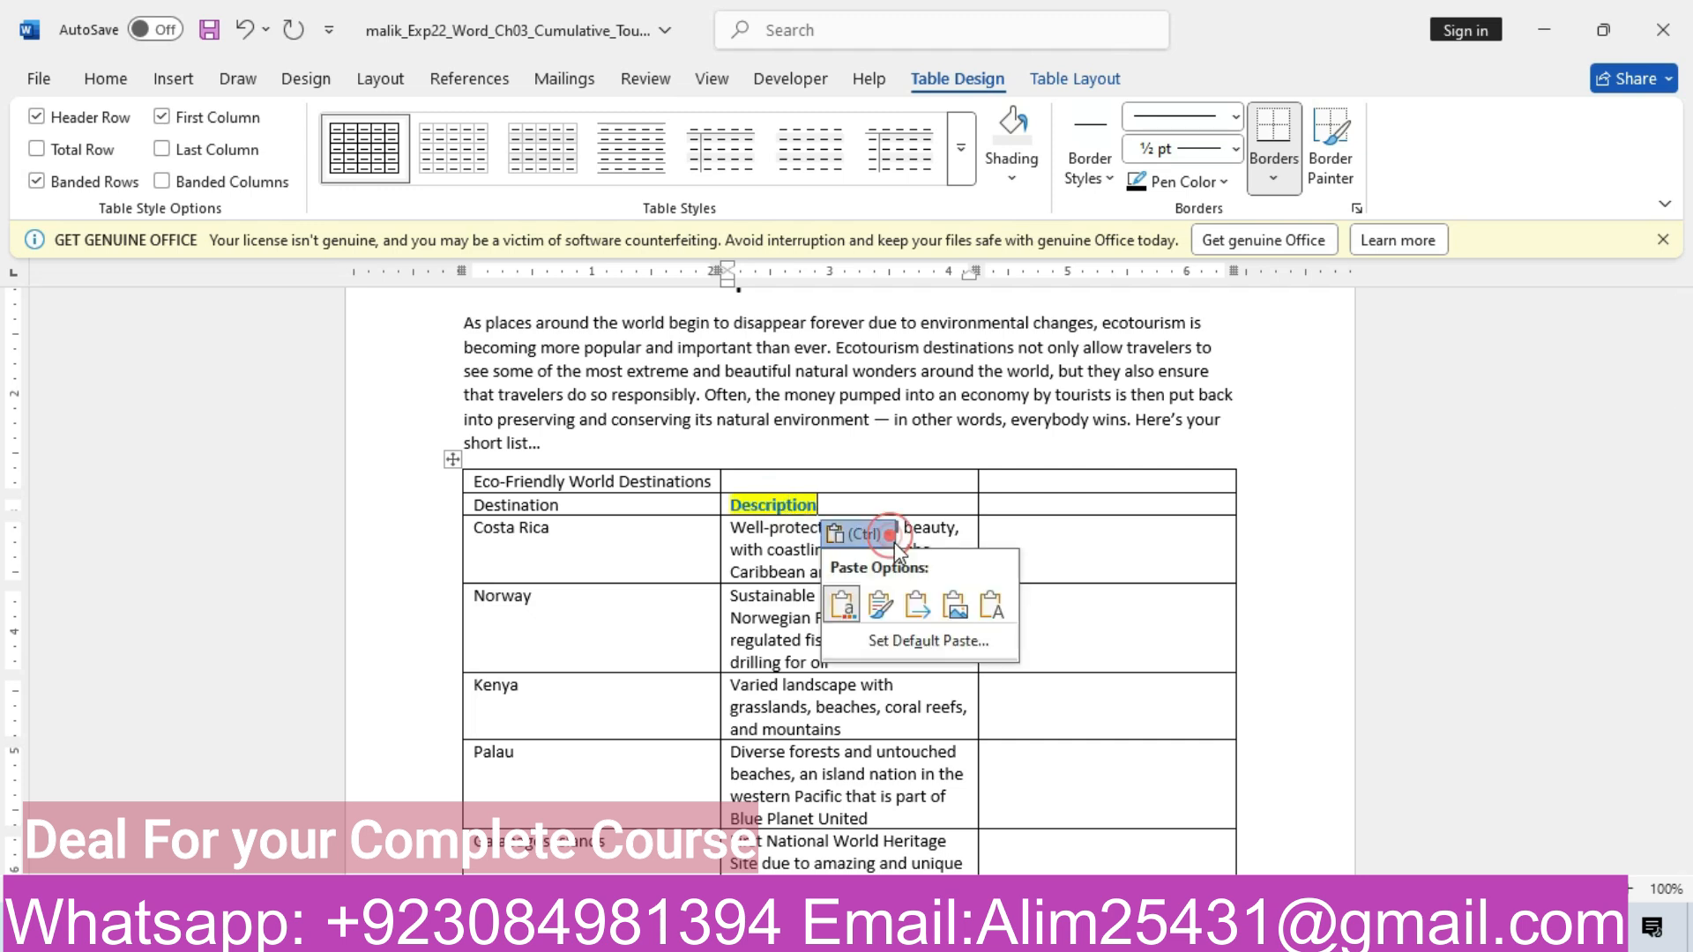
click(991, 605)
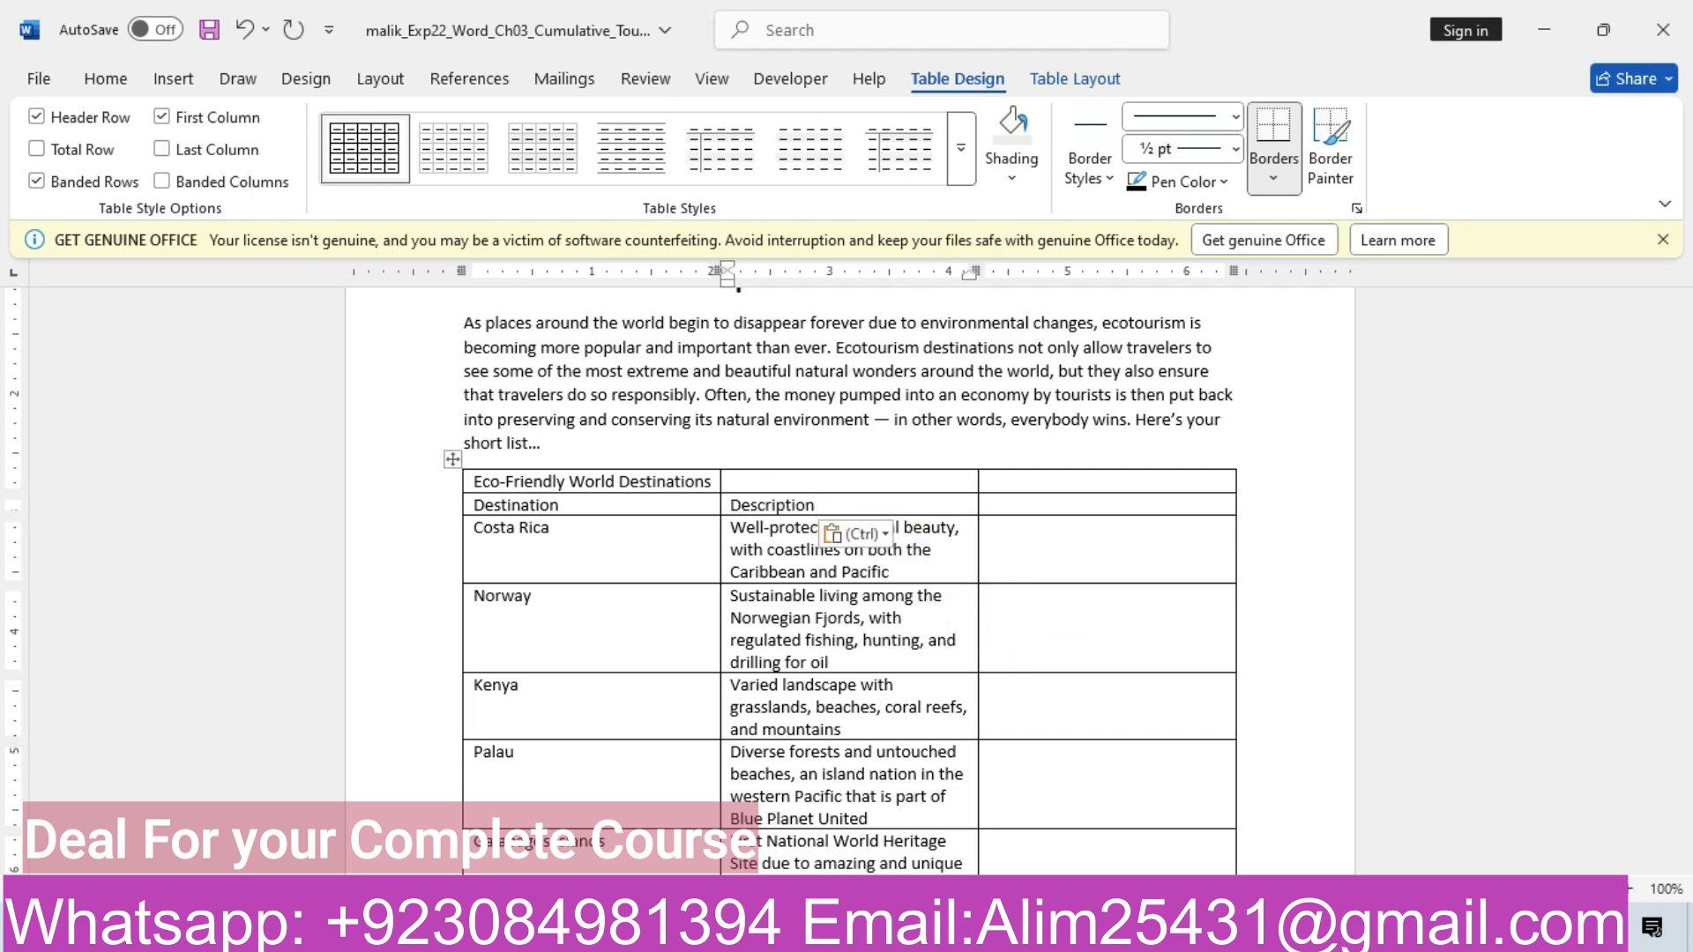
Copy 'C2 Rating' from the instructions and paste it as plain text into the third cell
mouse_move(699, 931)
click(583, 860)
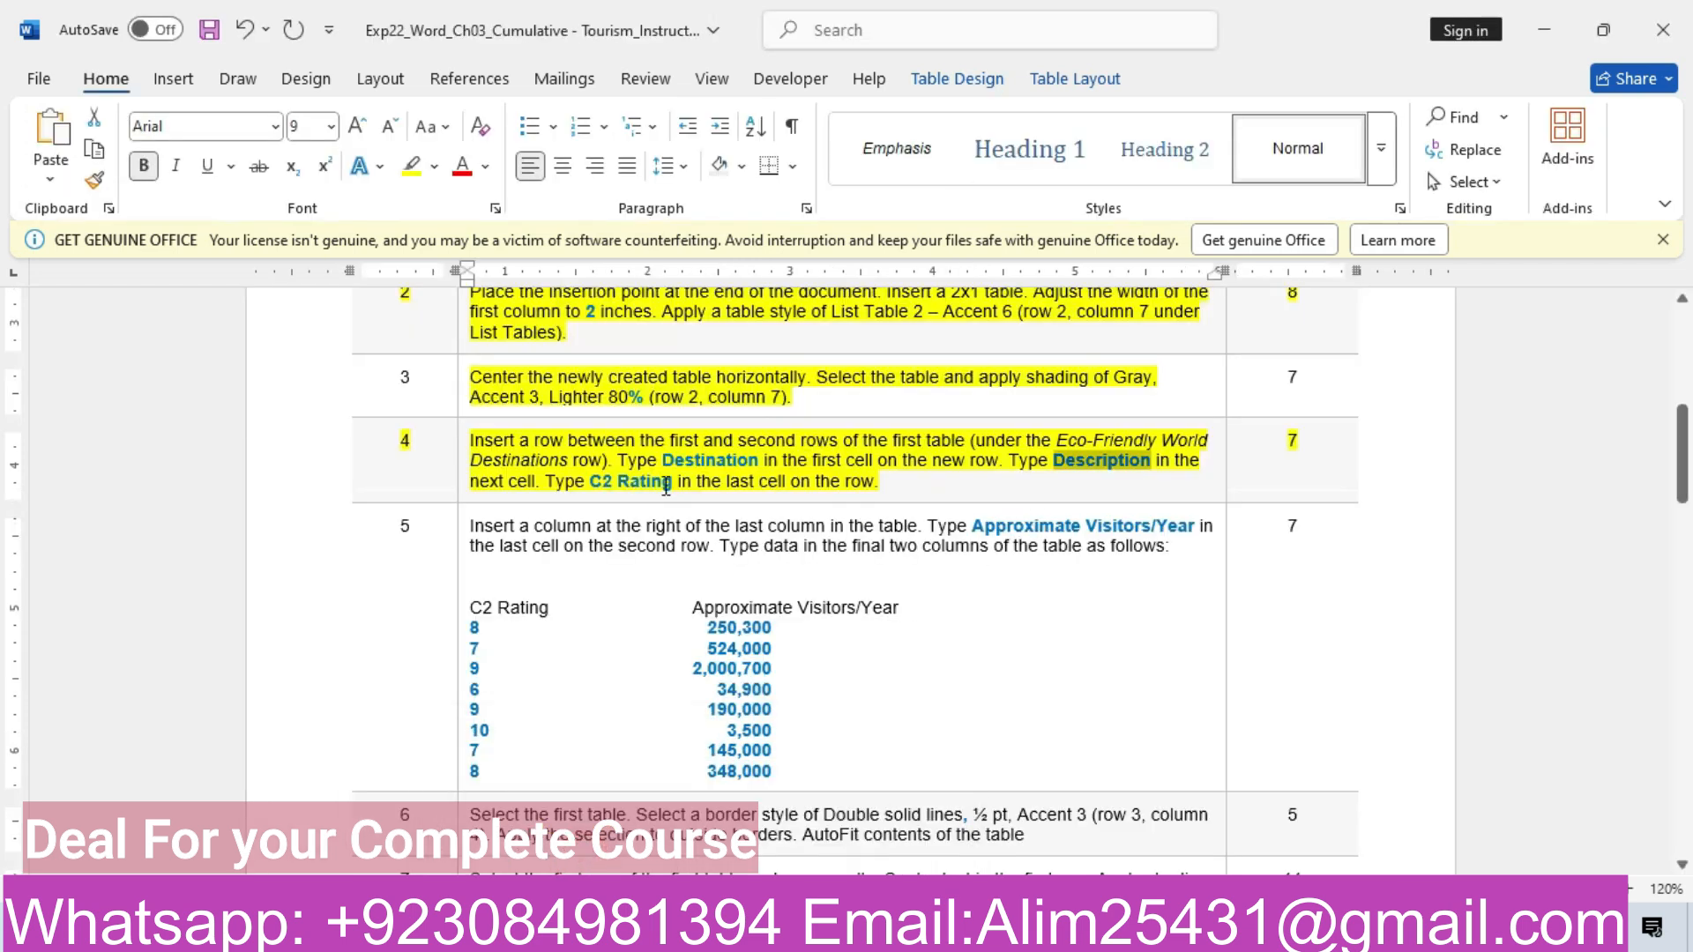
drag(591, 482, 674, 483)
key(ctrl+c)
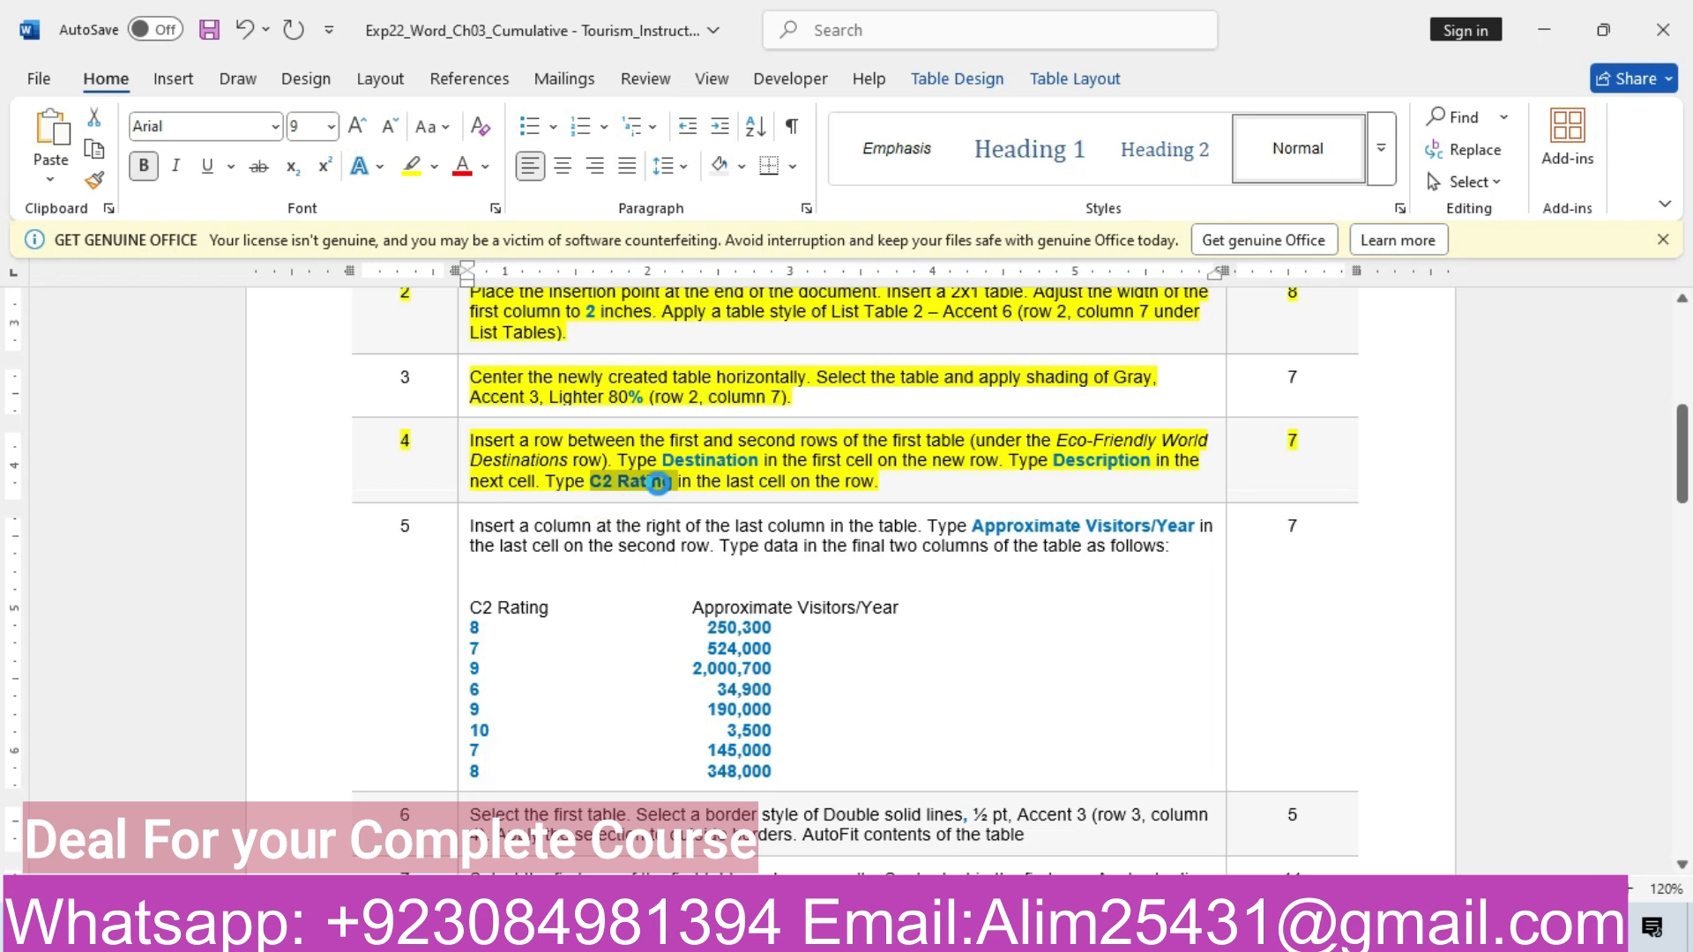
mouse_move(699, 930)
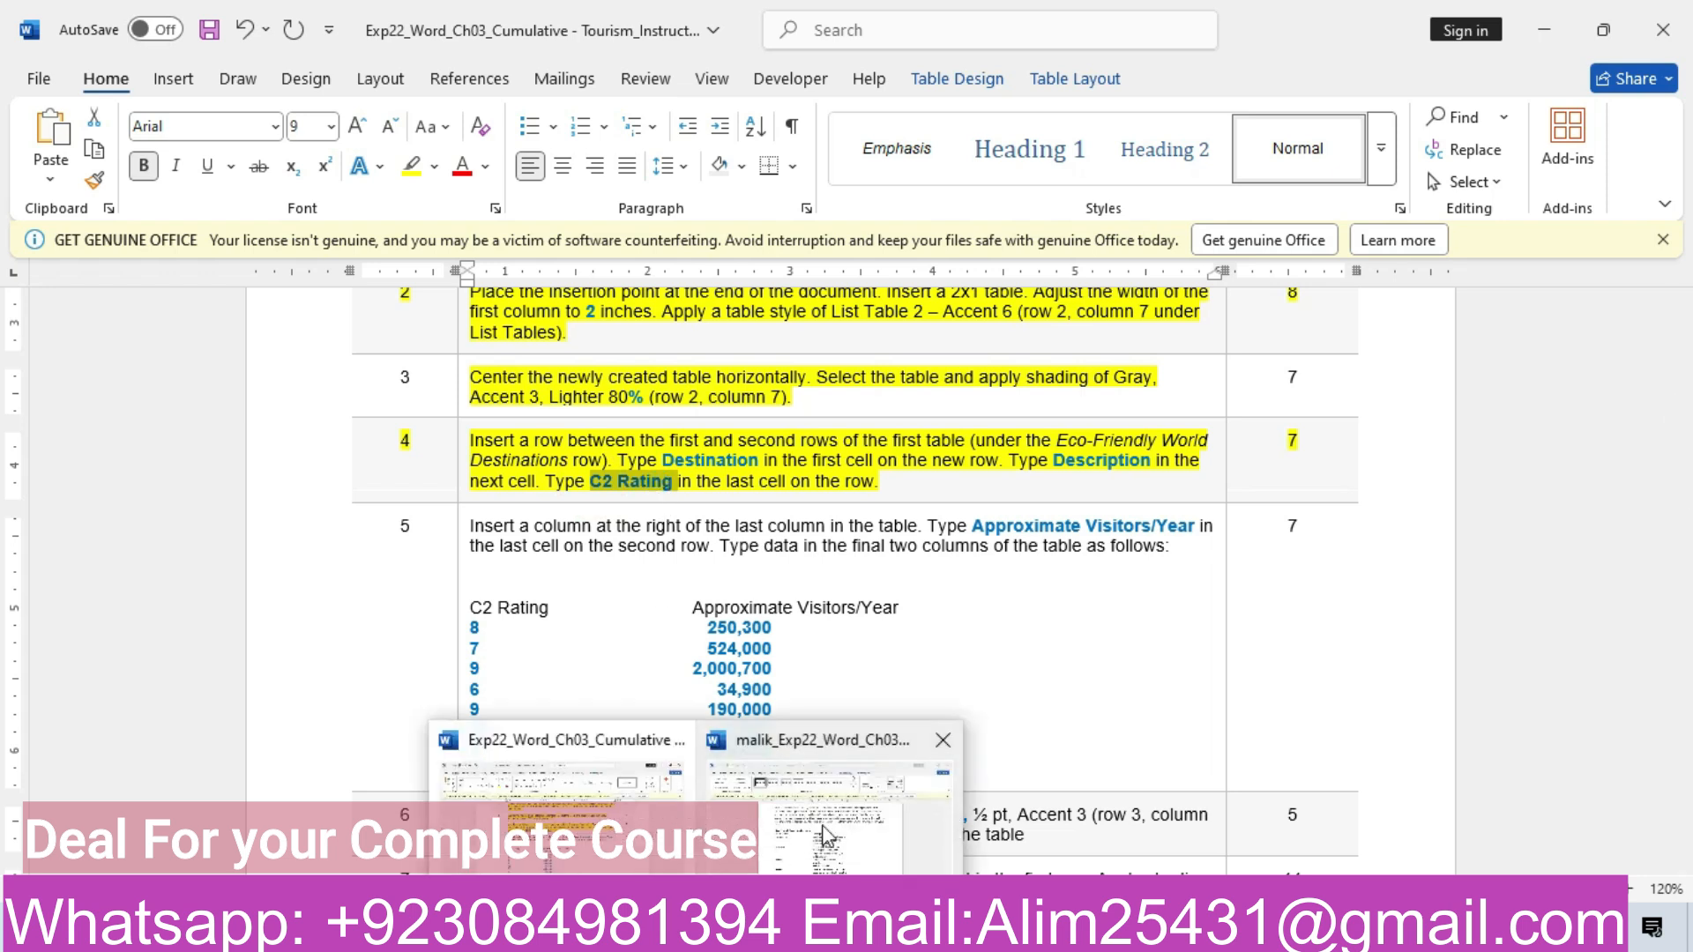
click(823, 825)
click(1004, 502)
key(ctrl+v)
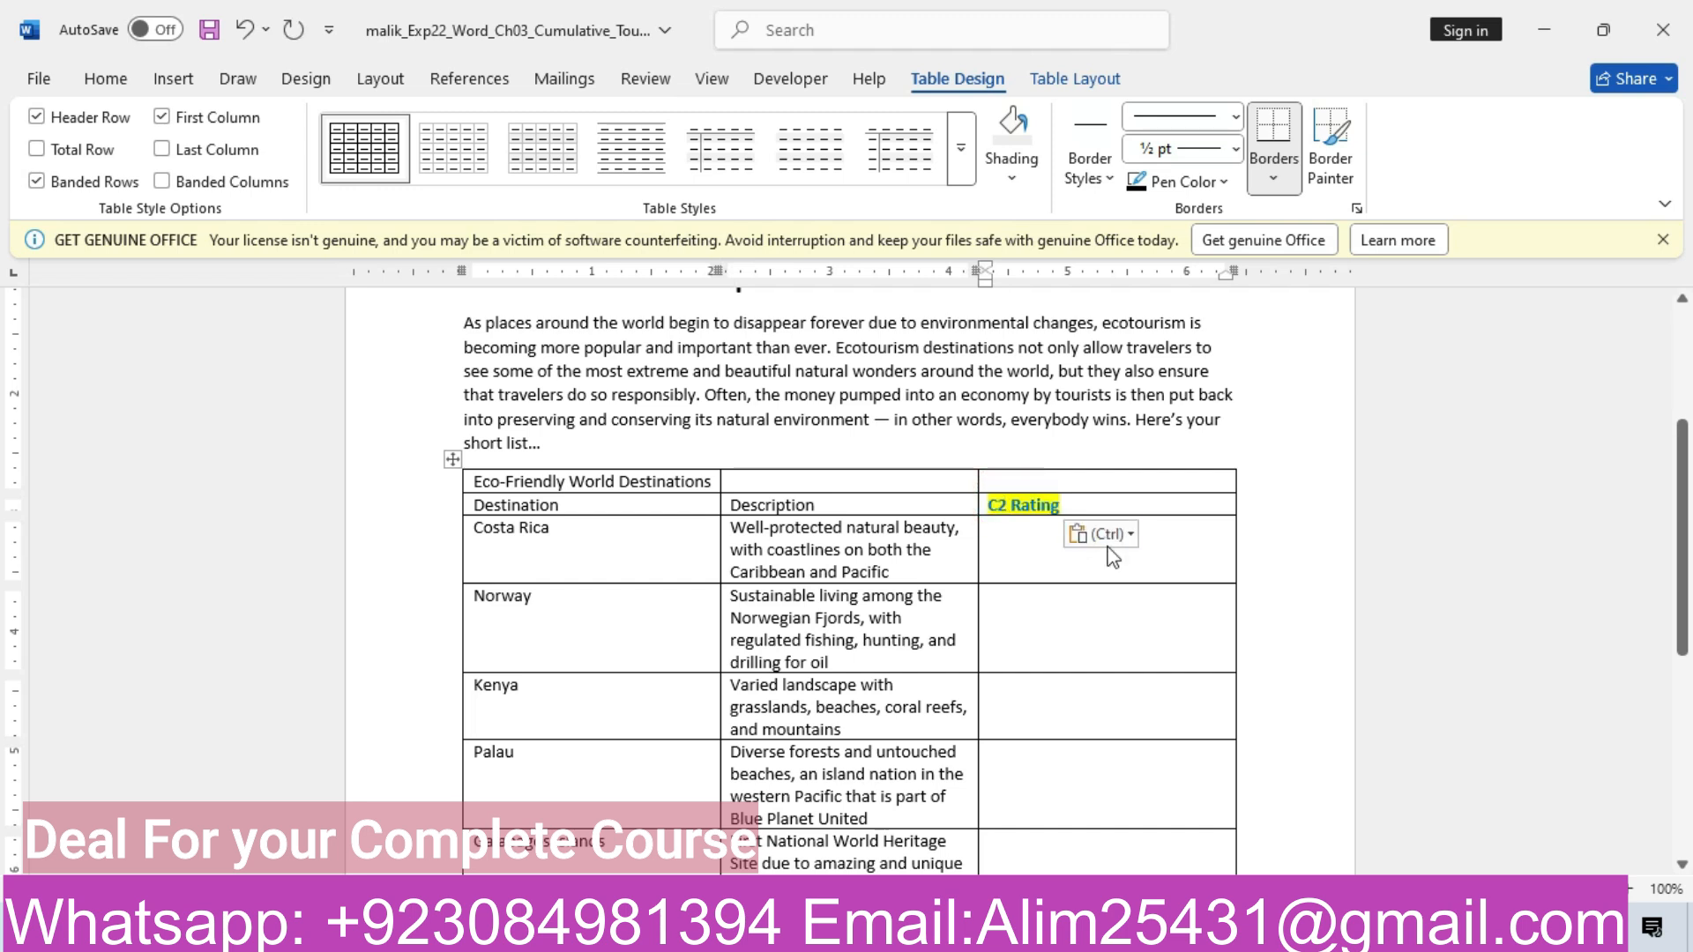
click(1103, 533)
click(1246, 602)
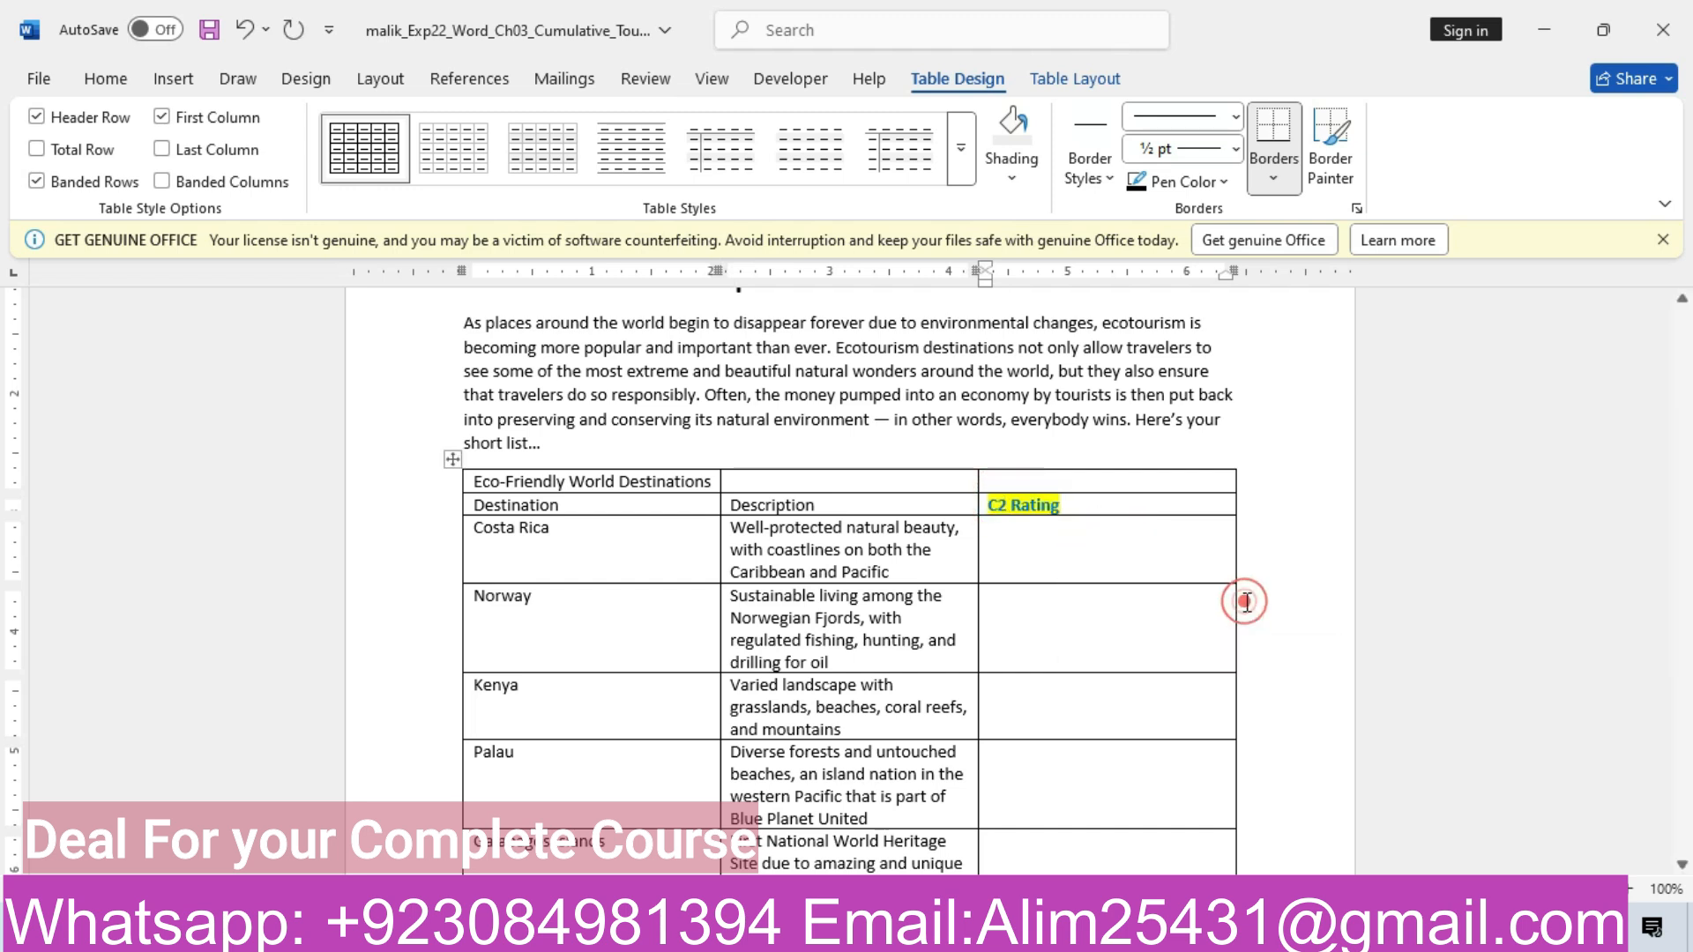
mouse_move(697, 935)
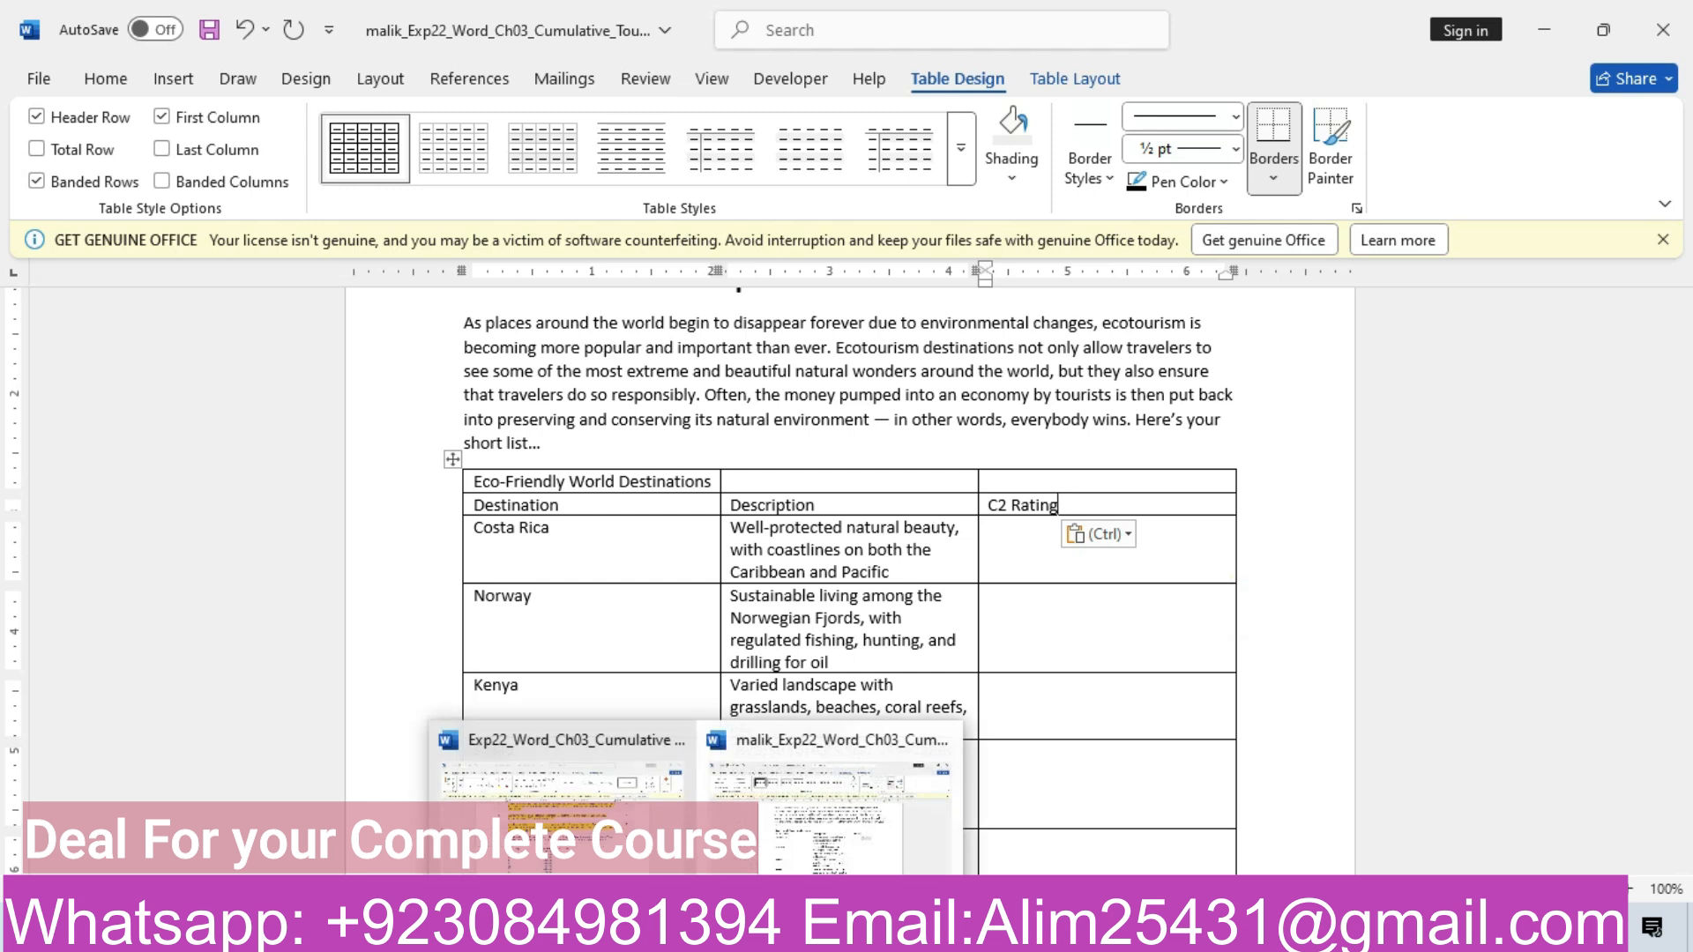
click(569, 864)
click(260, 551)
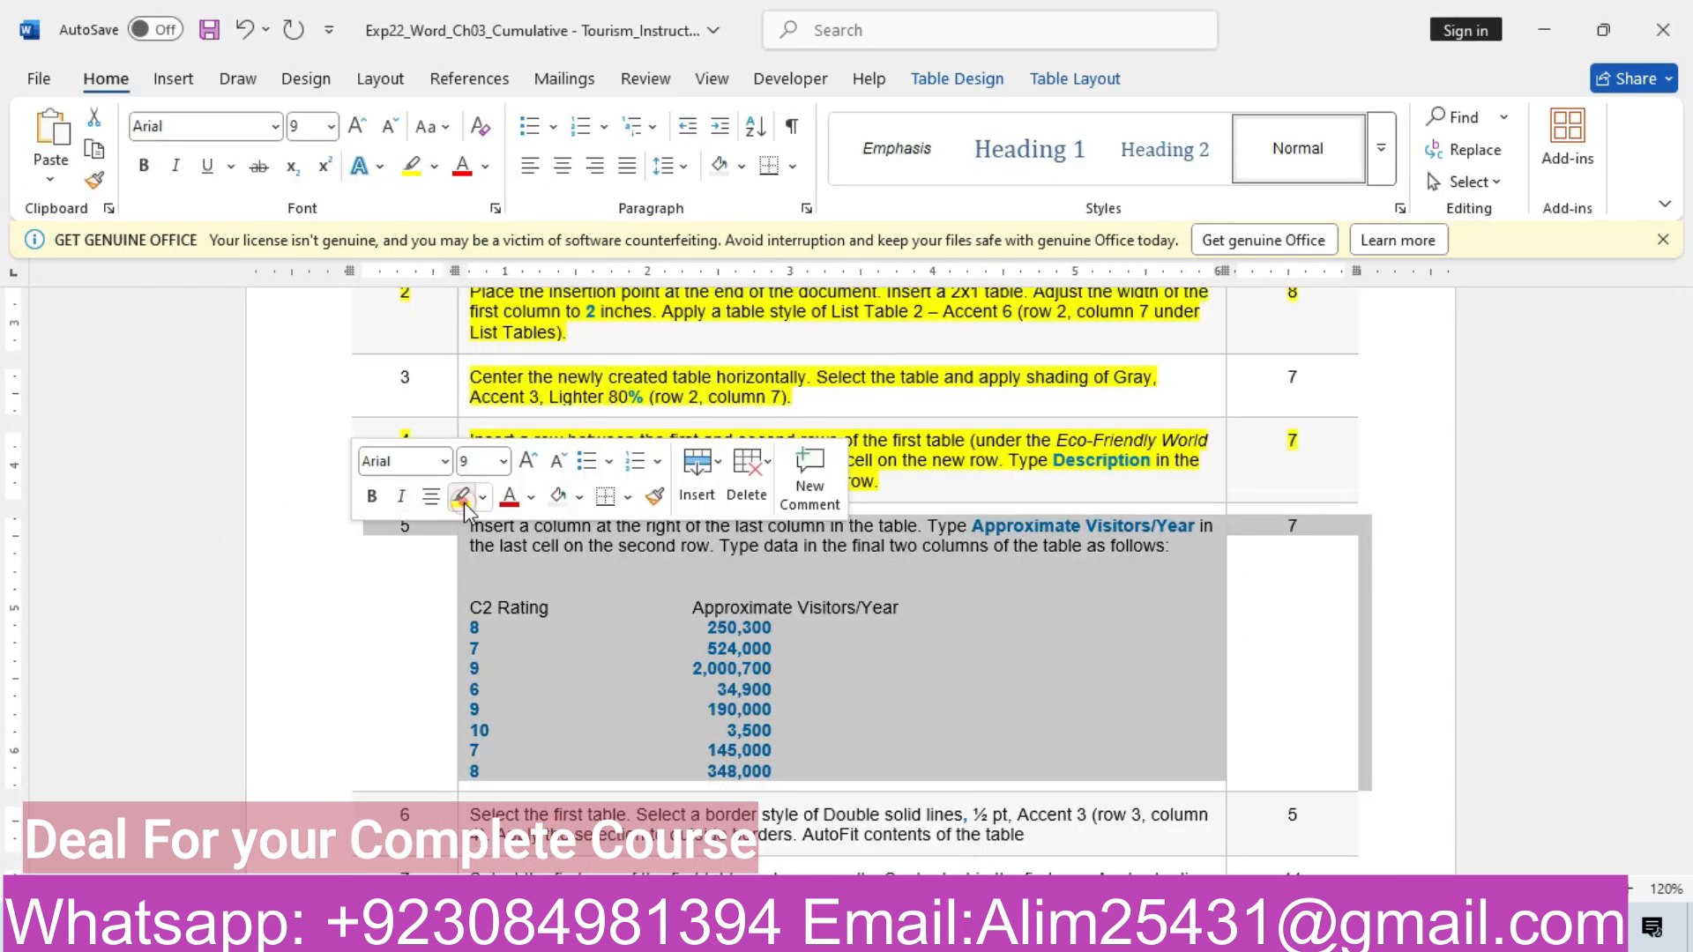
Highlight task 5 in yellow and add an empty column at the table's right edge
click(464, 503)
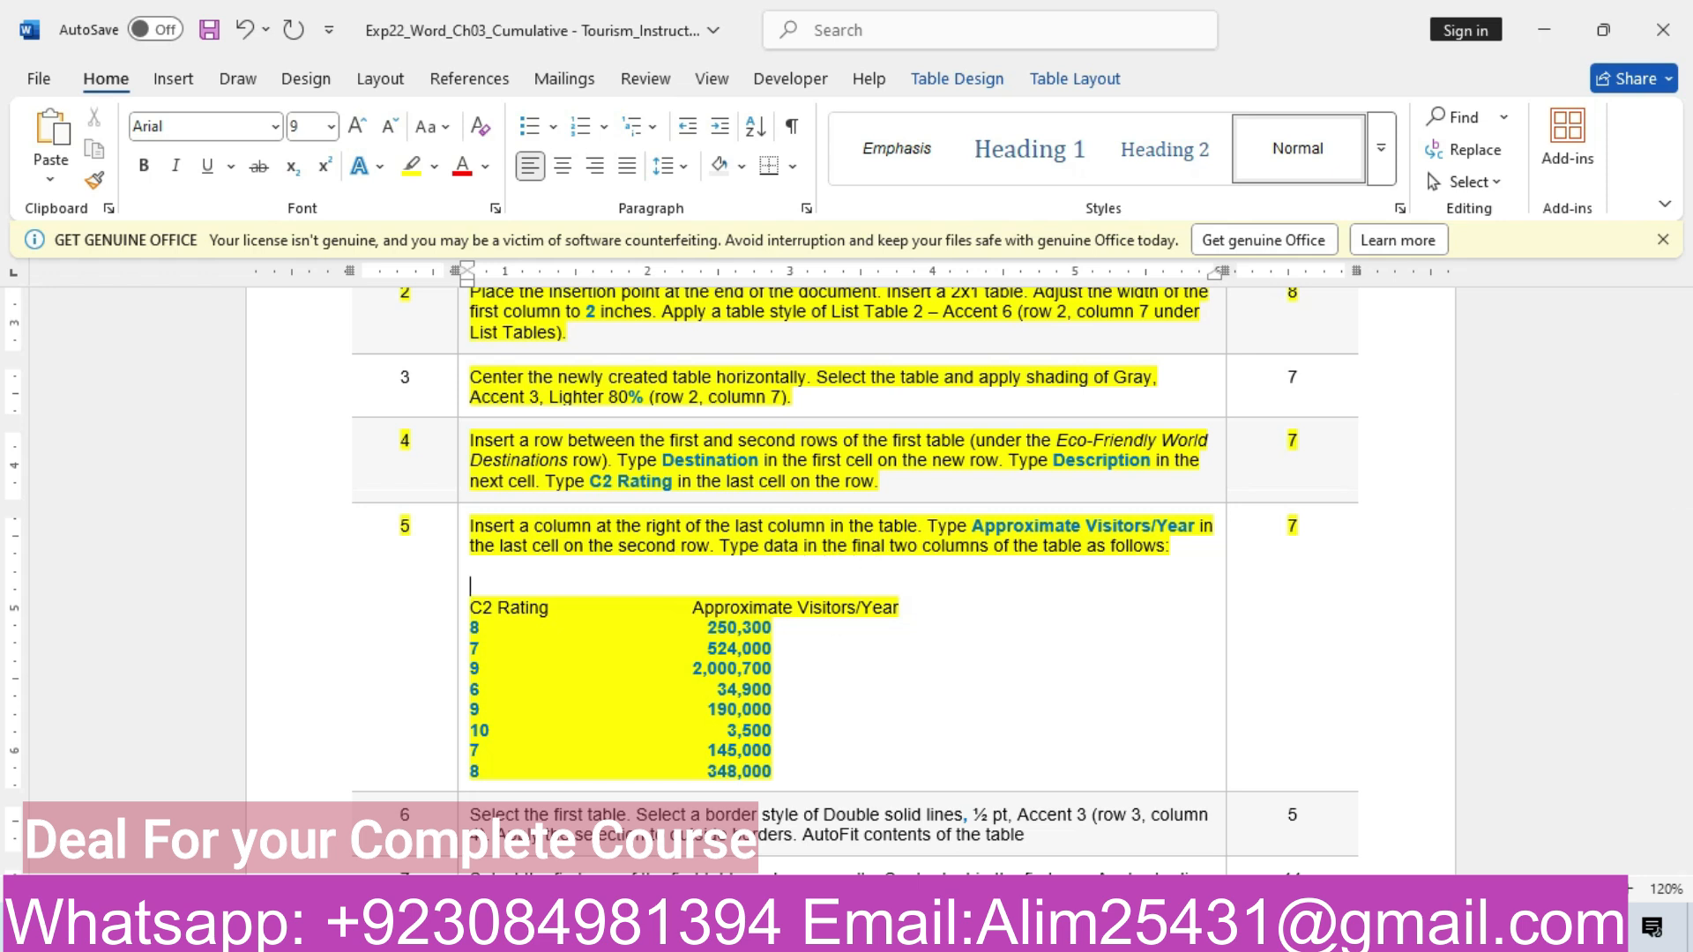
mouse_move(697, 935)
click(806, 812)
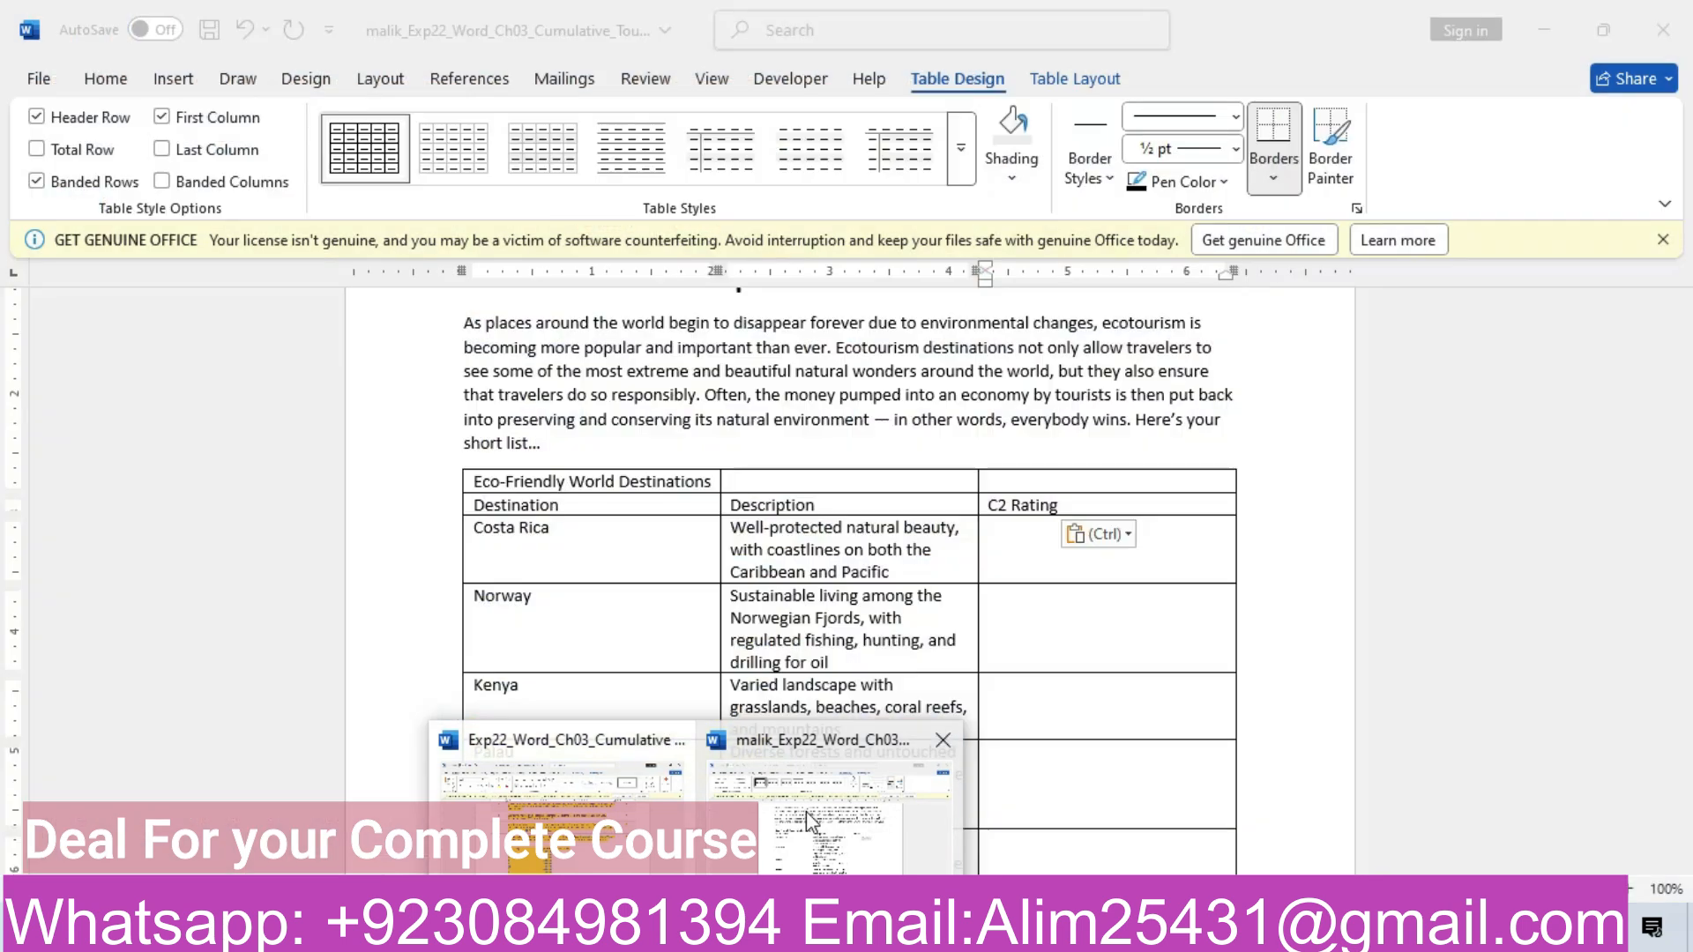
click(1238, 459)
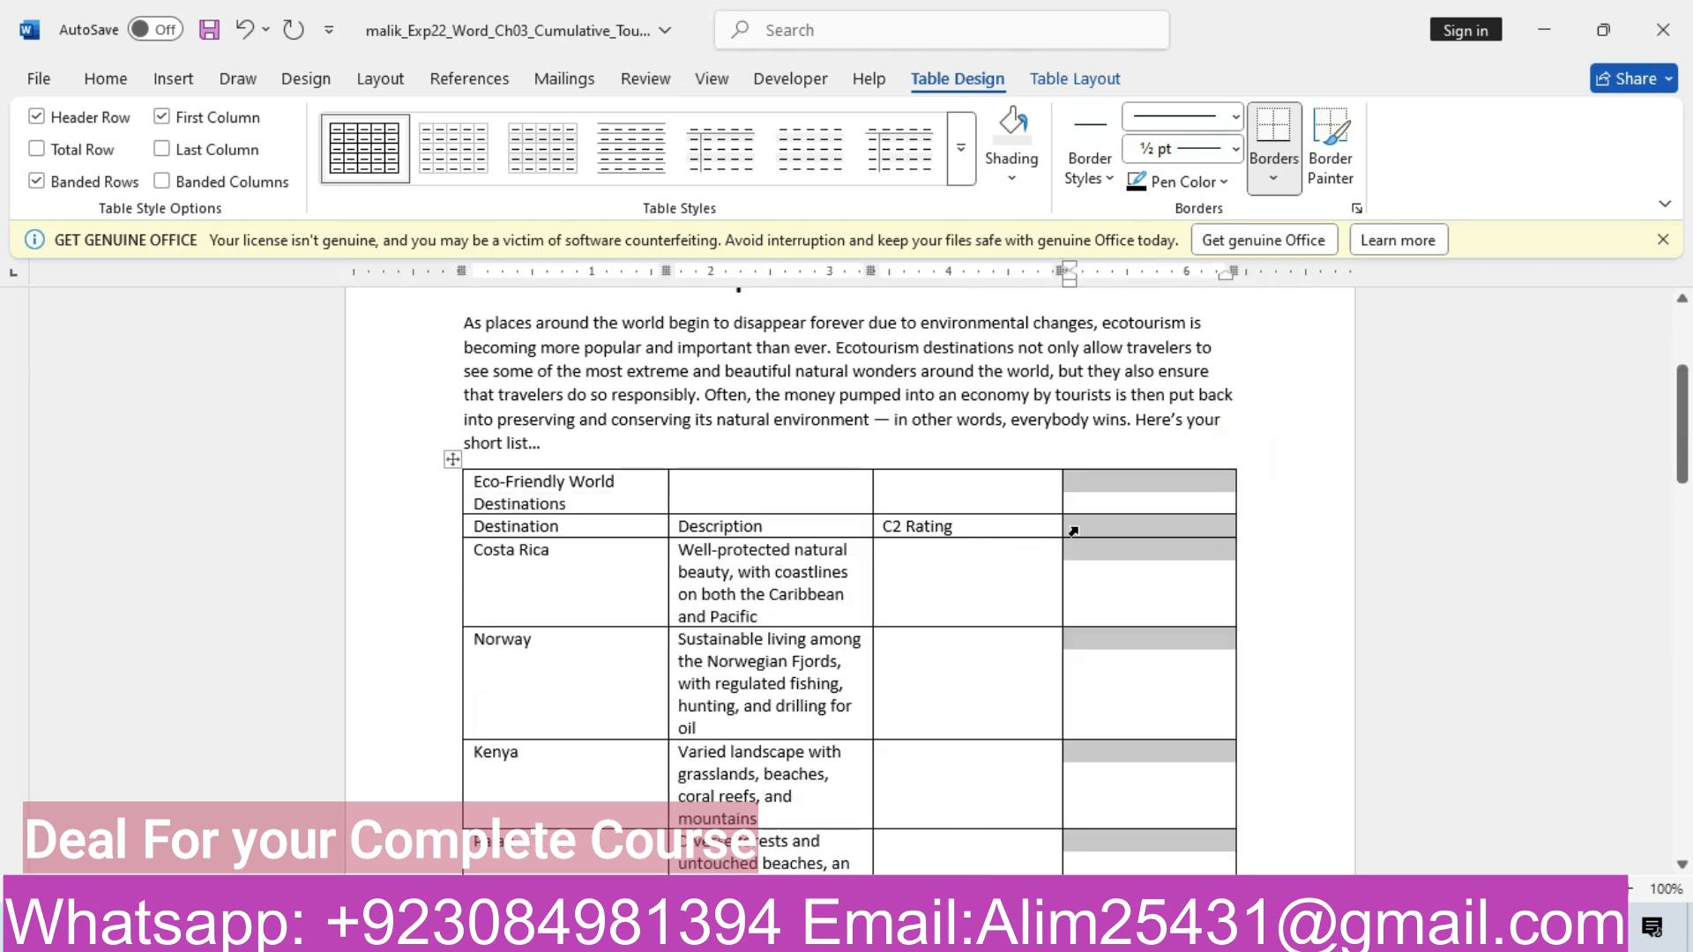
click(605, 812)
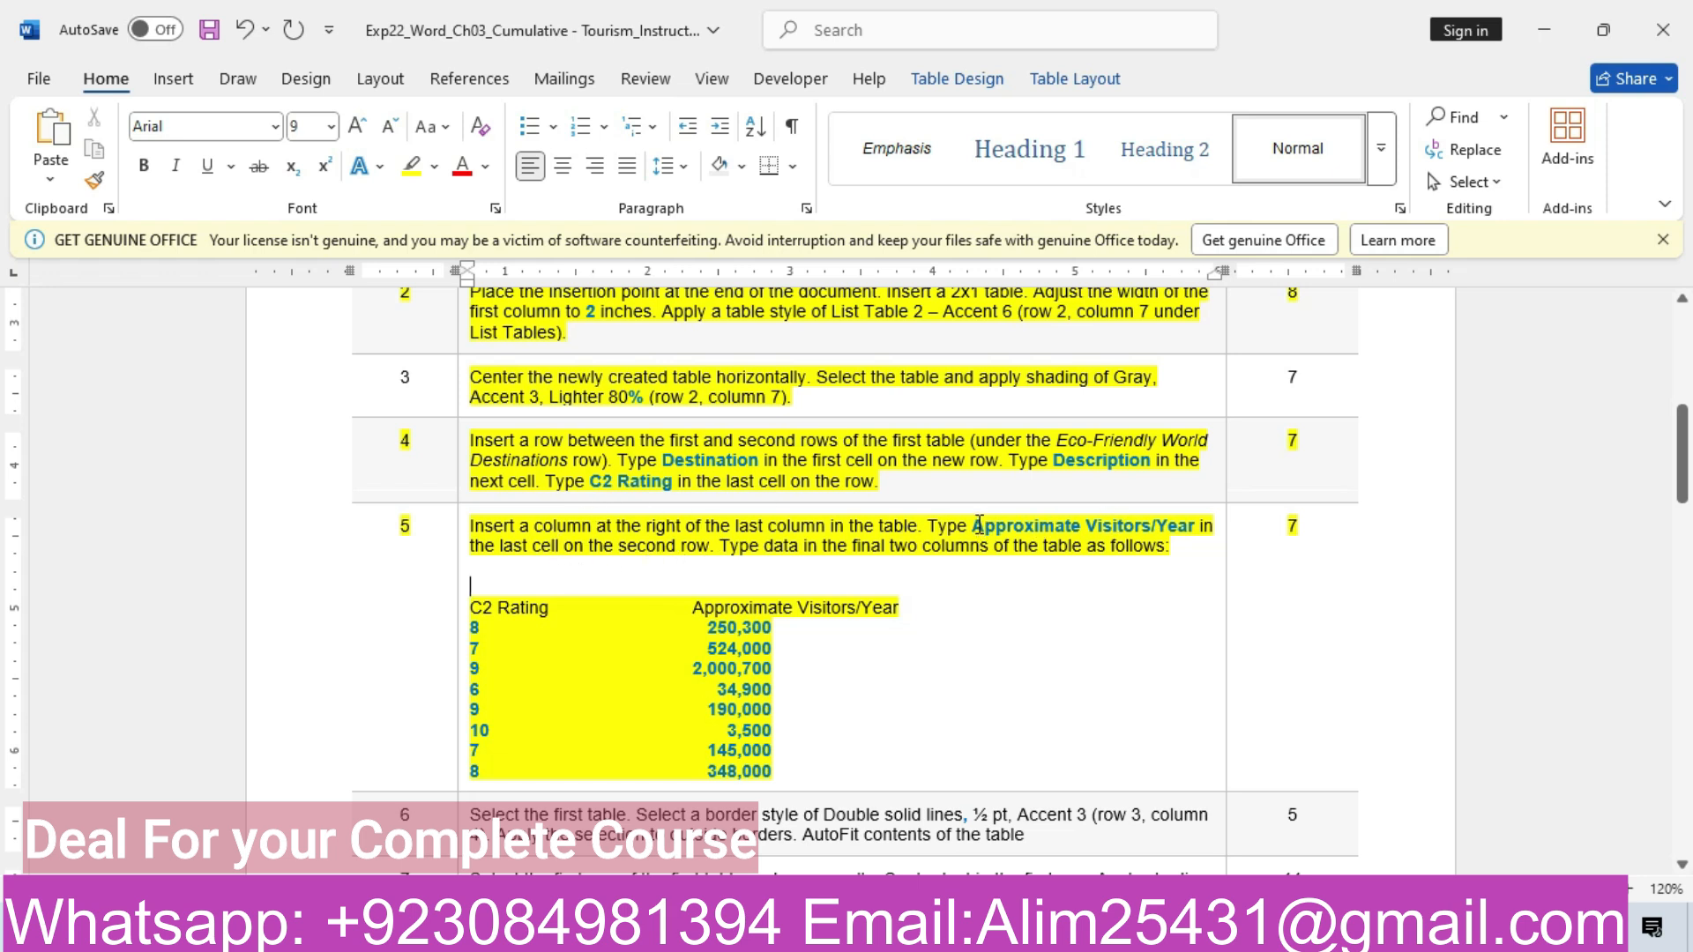
Paste the heading 'Approximate Visitors/Year' as plain text into the new column's header cell
drag(979, 524, 1182, 533)
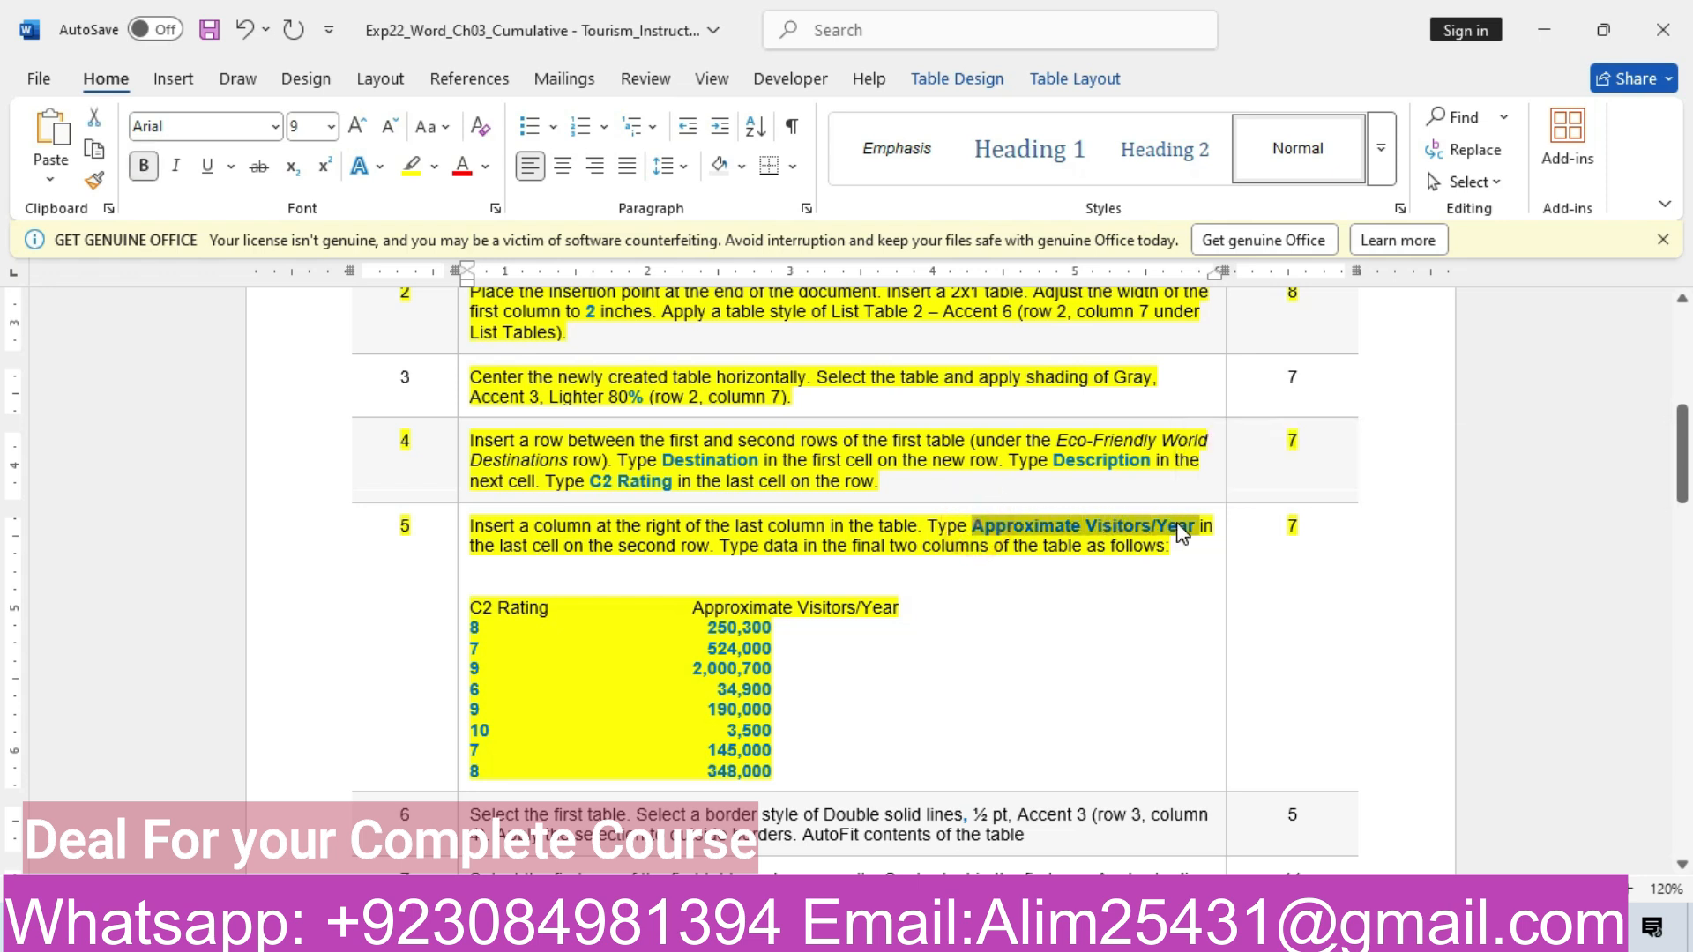
mouse_move(644, 933)
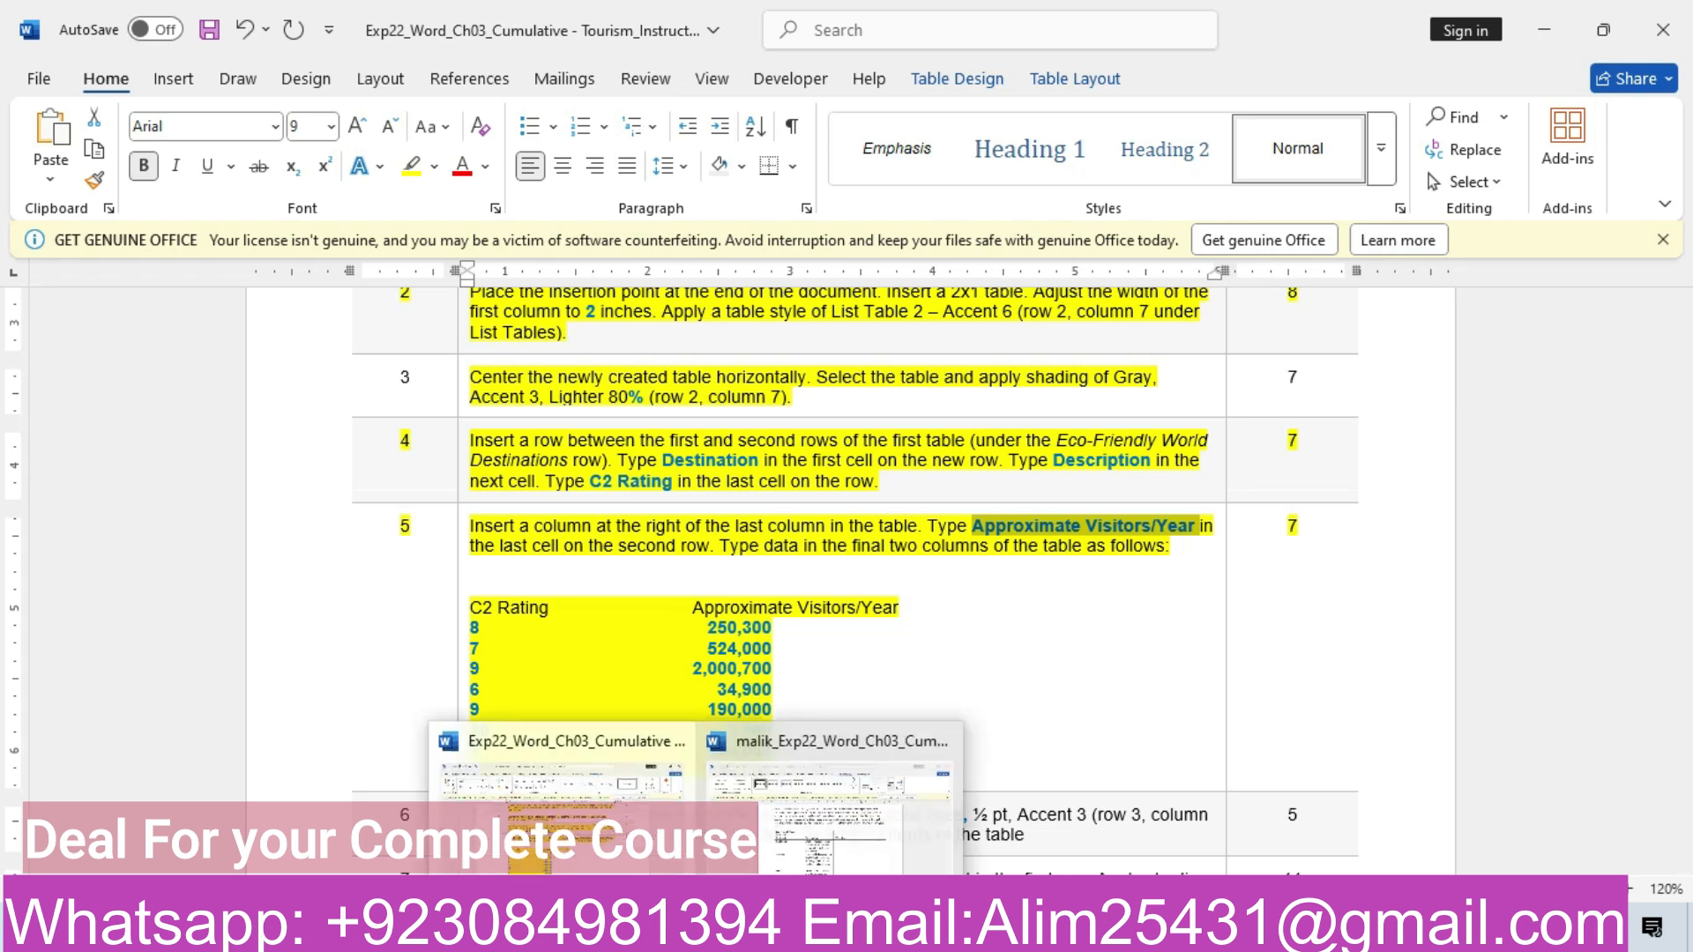
click(808, 826)
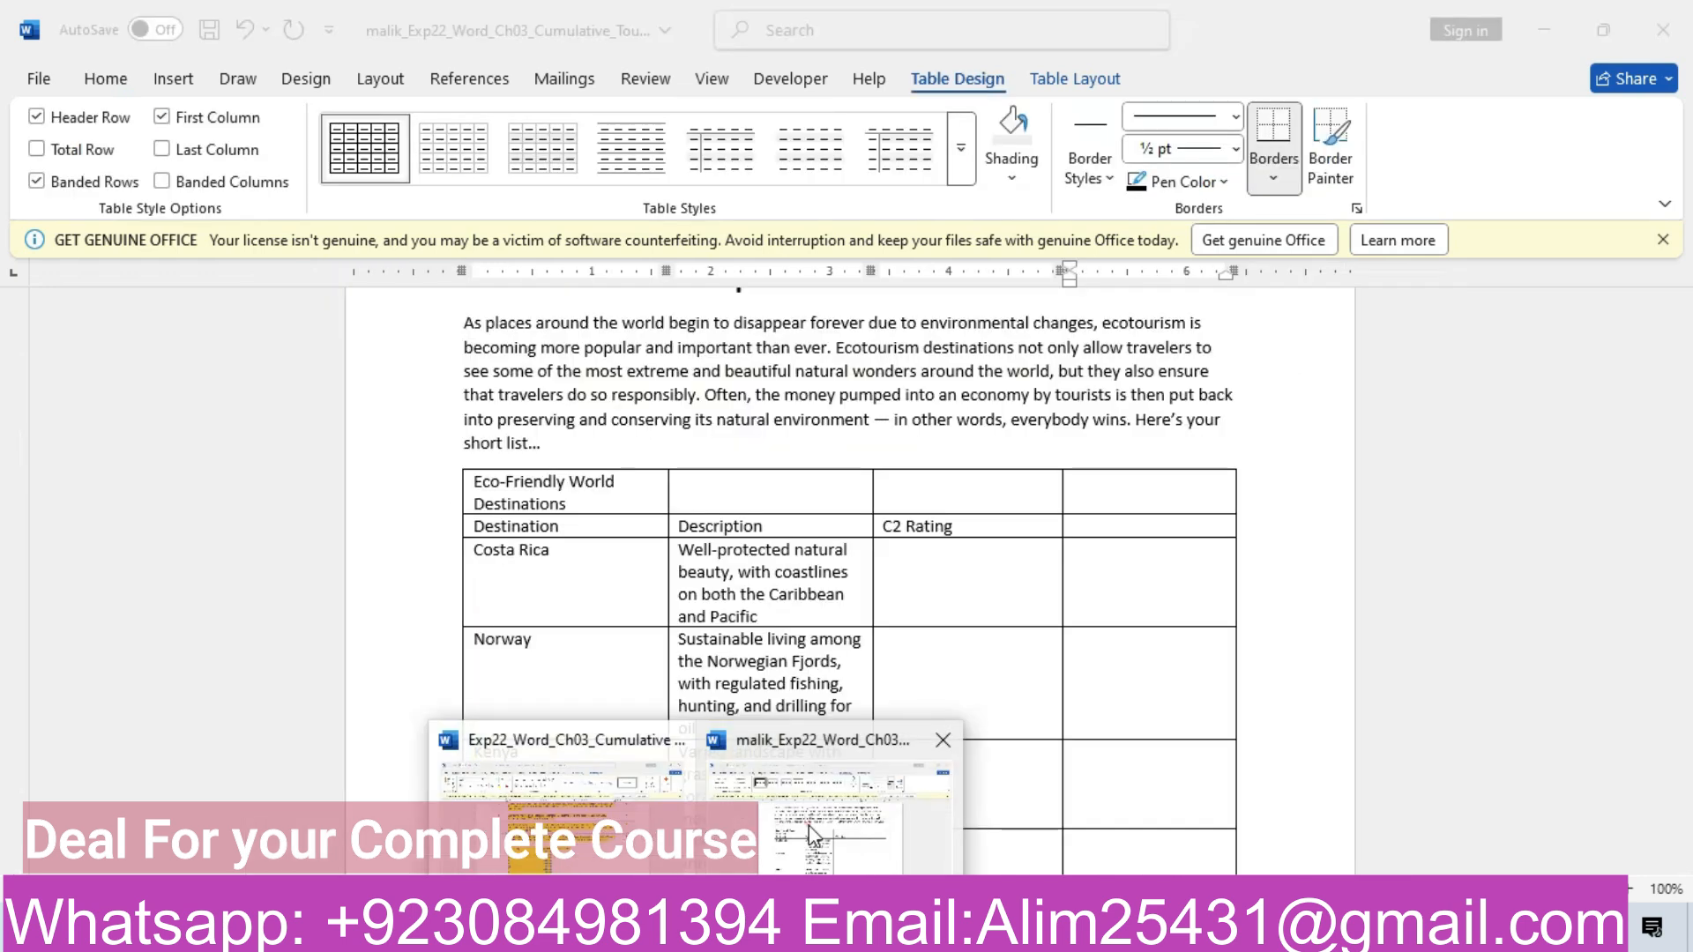
click(1093, 522)
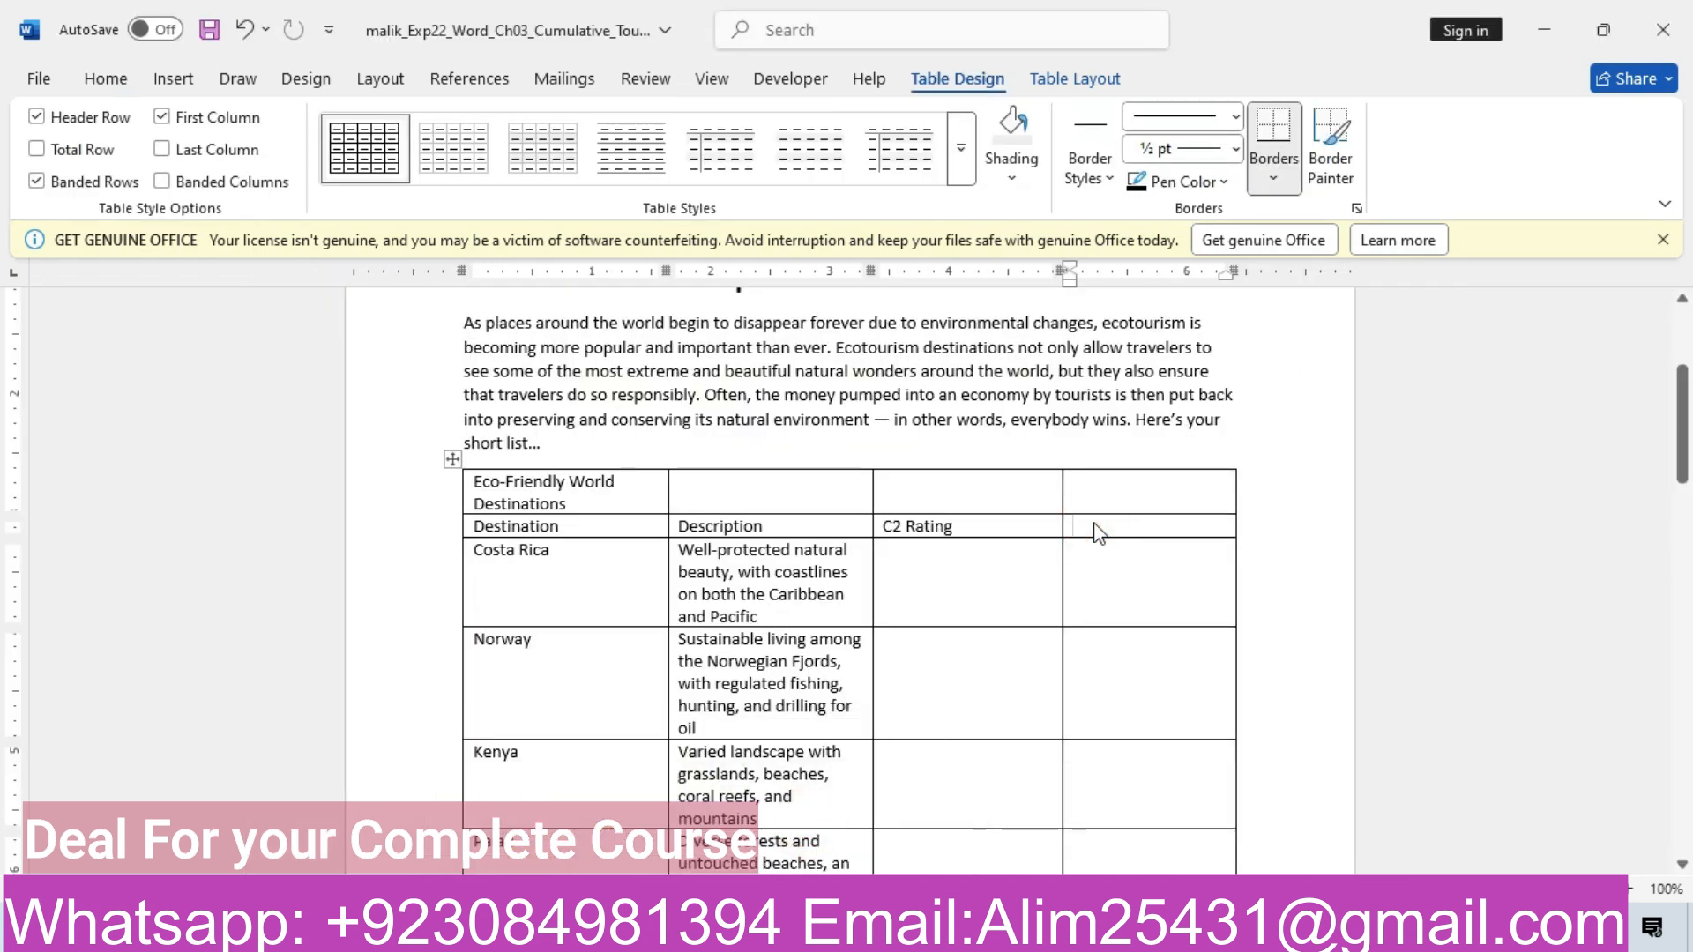
key(ctrl+v)
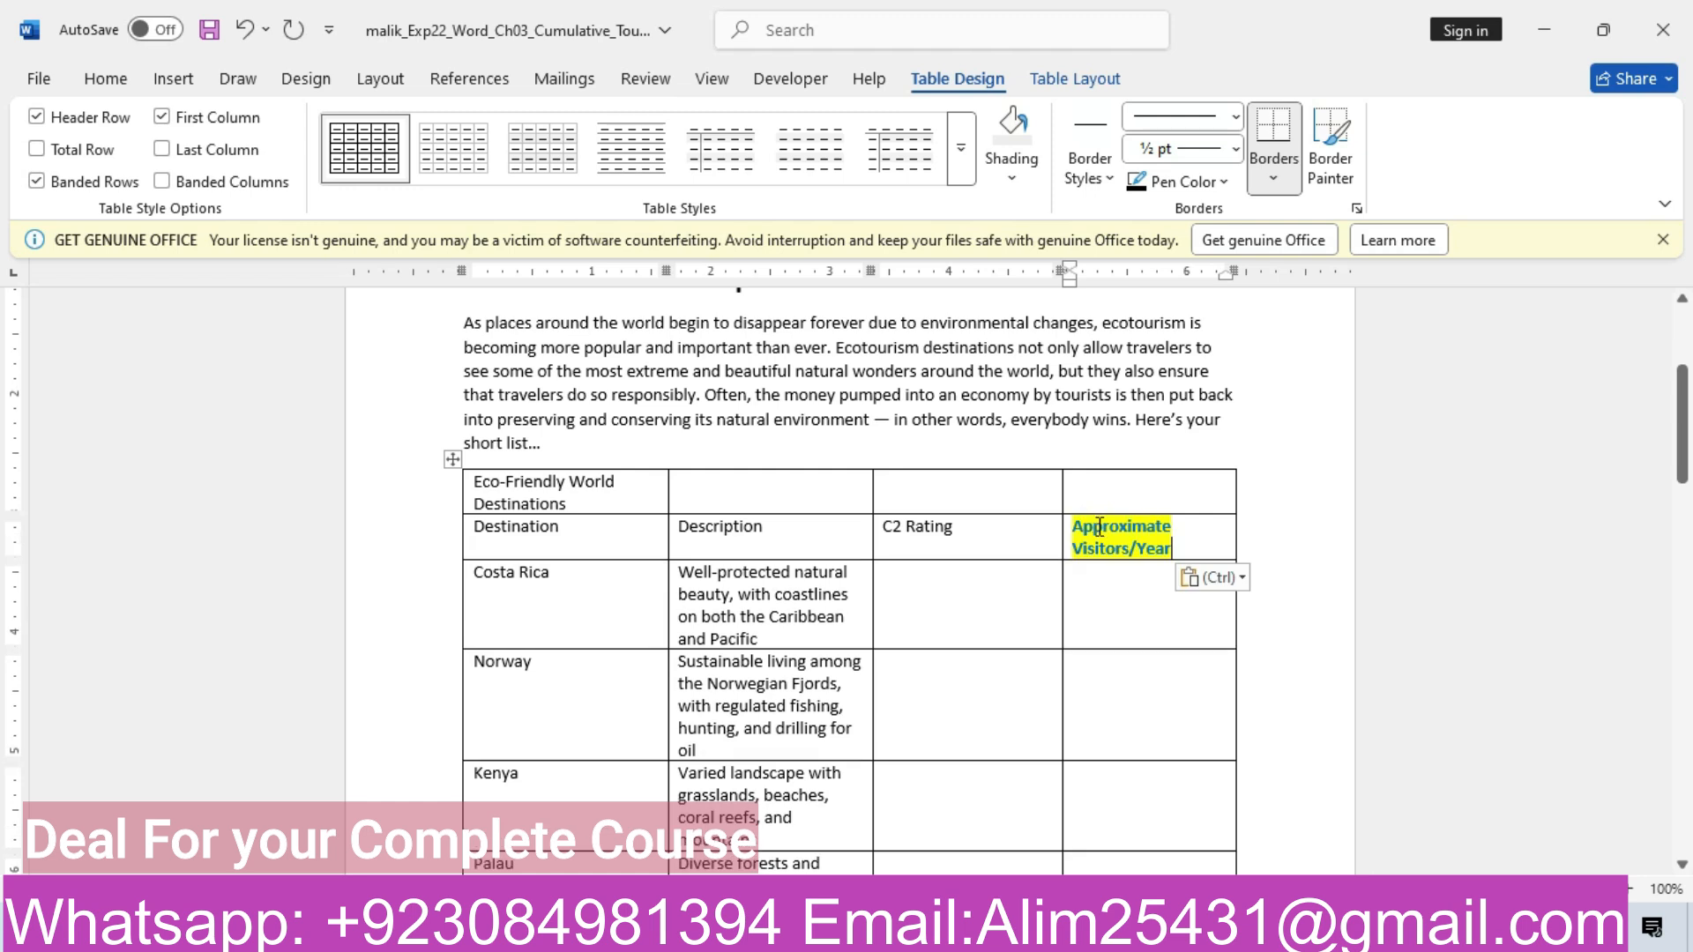
click(1239, 579)
click(1347, 650)
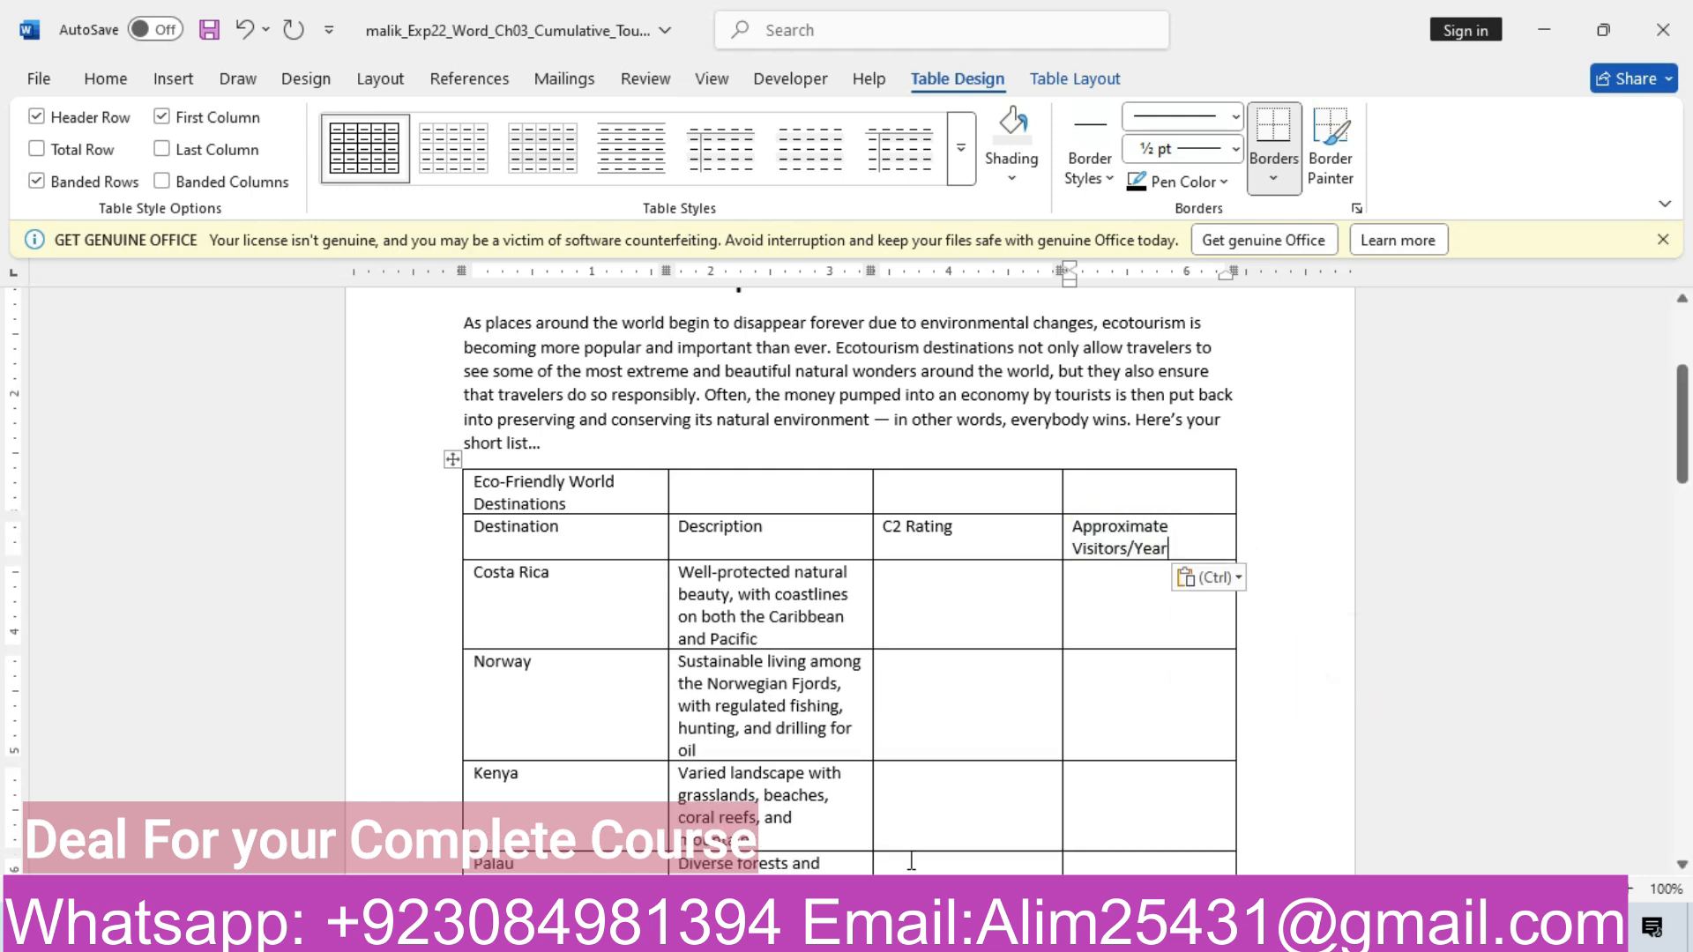
mouse_move(701, 934)
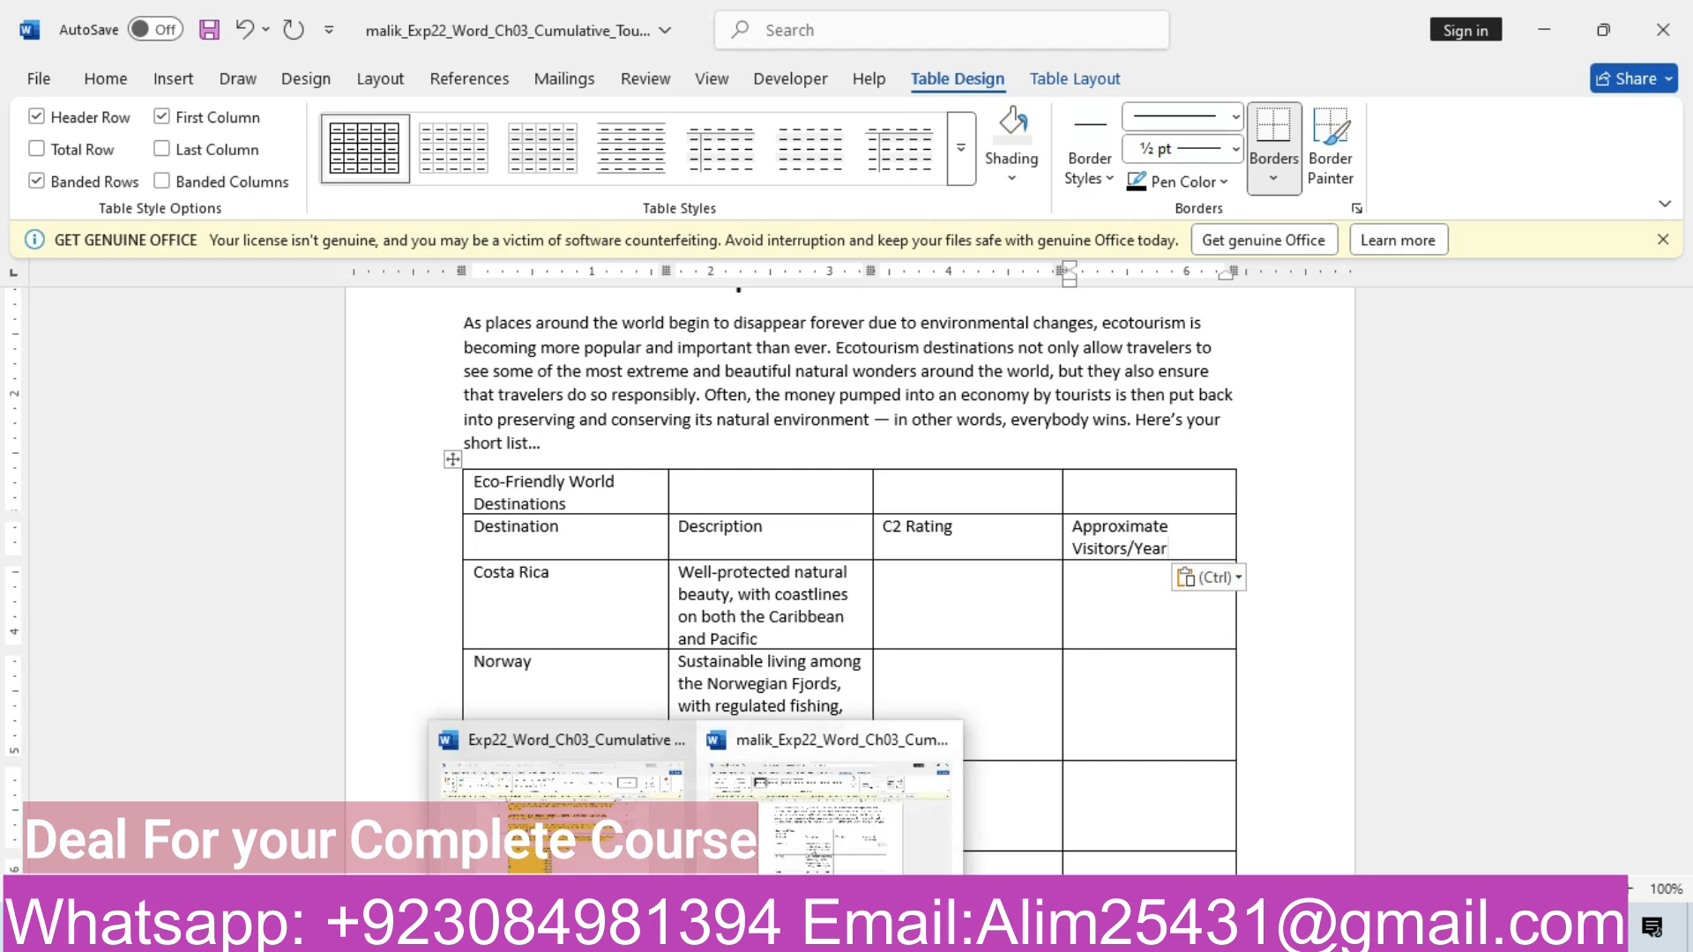
click(564, 820)
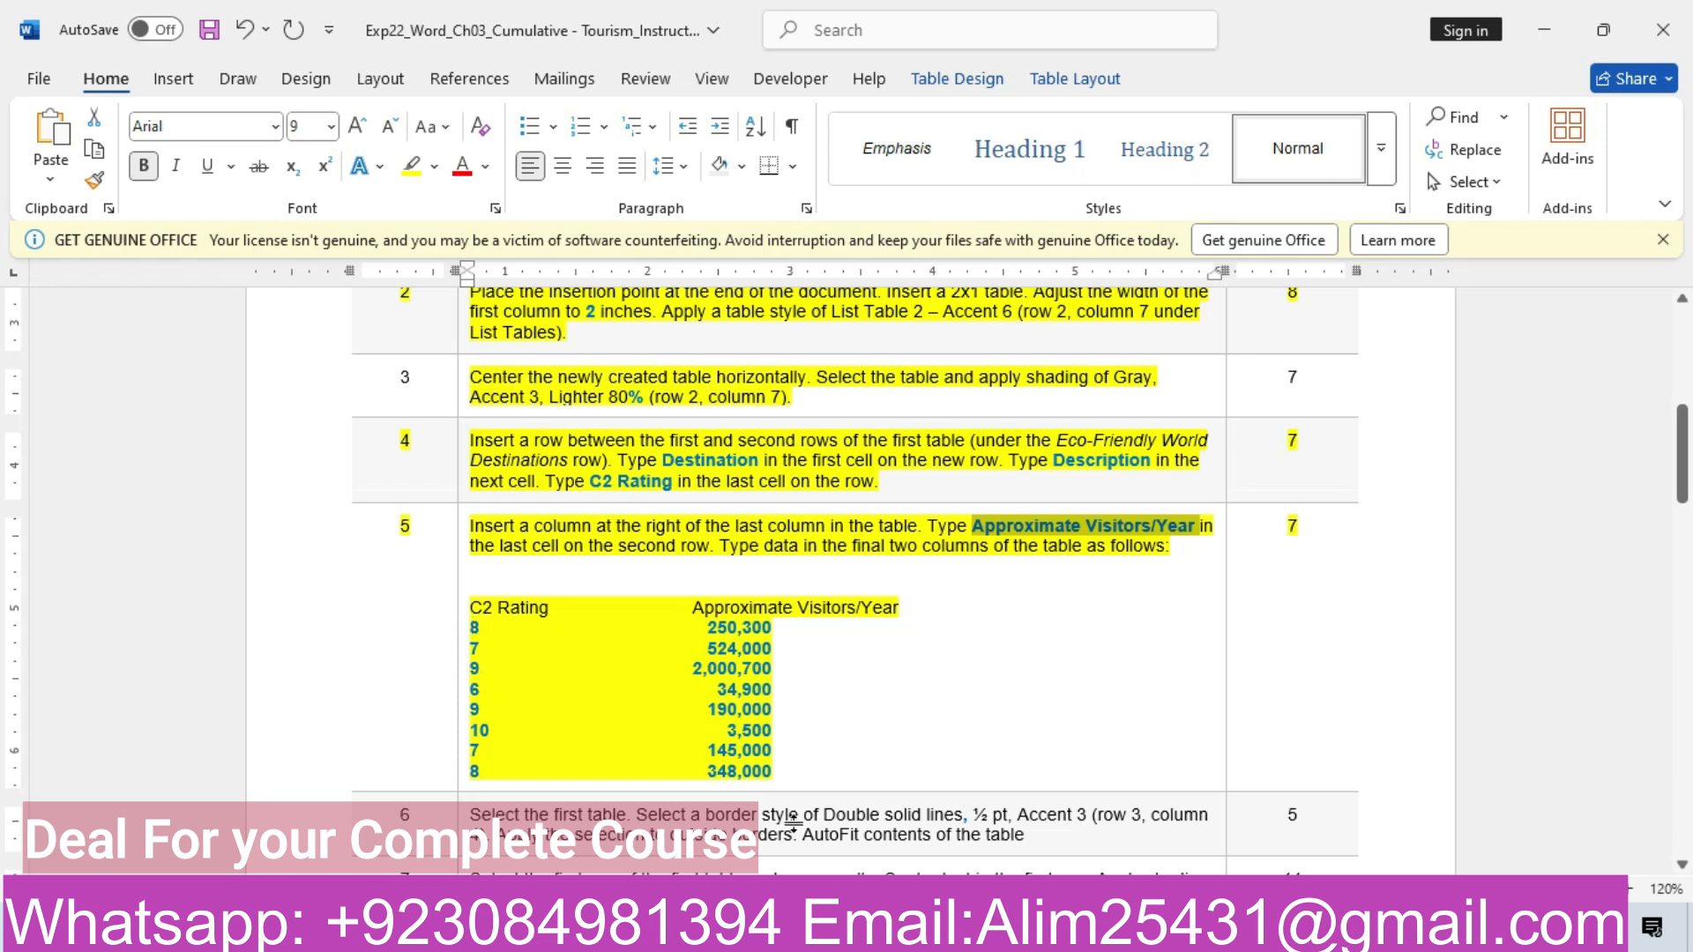
Enter 58 as Costa Rica's C2 Rating
mouse_move(697, 931)
click(801, 849)
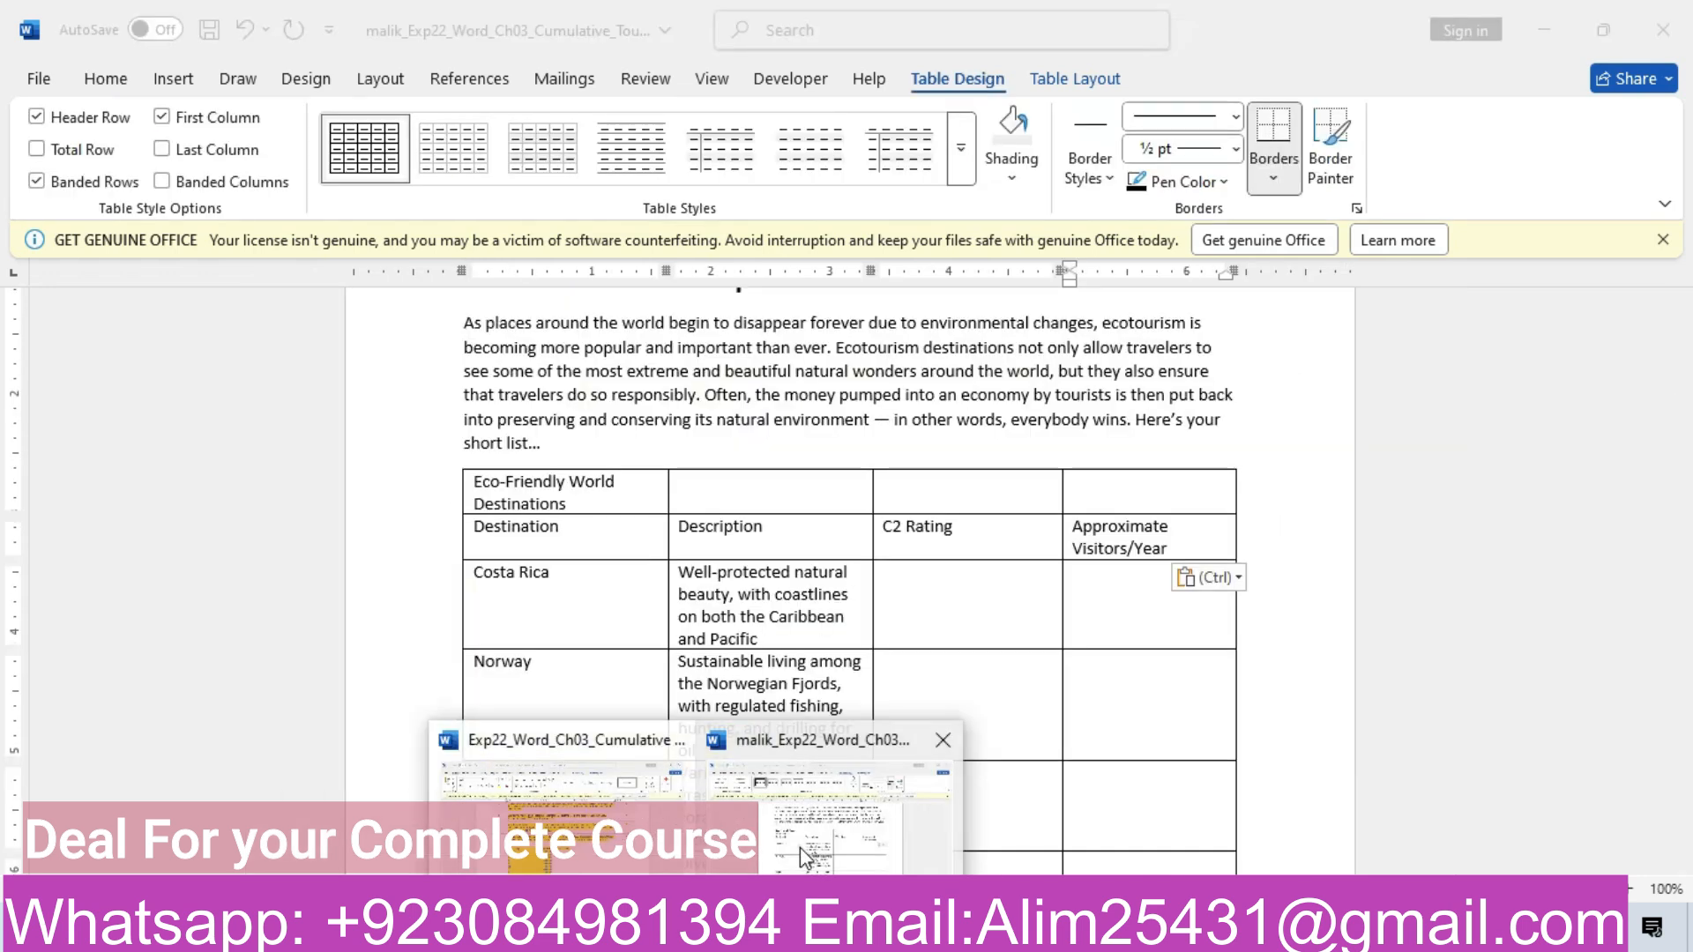
click(908, 612)
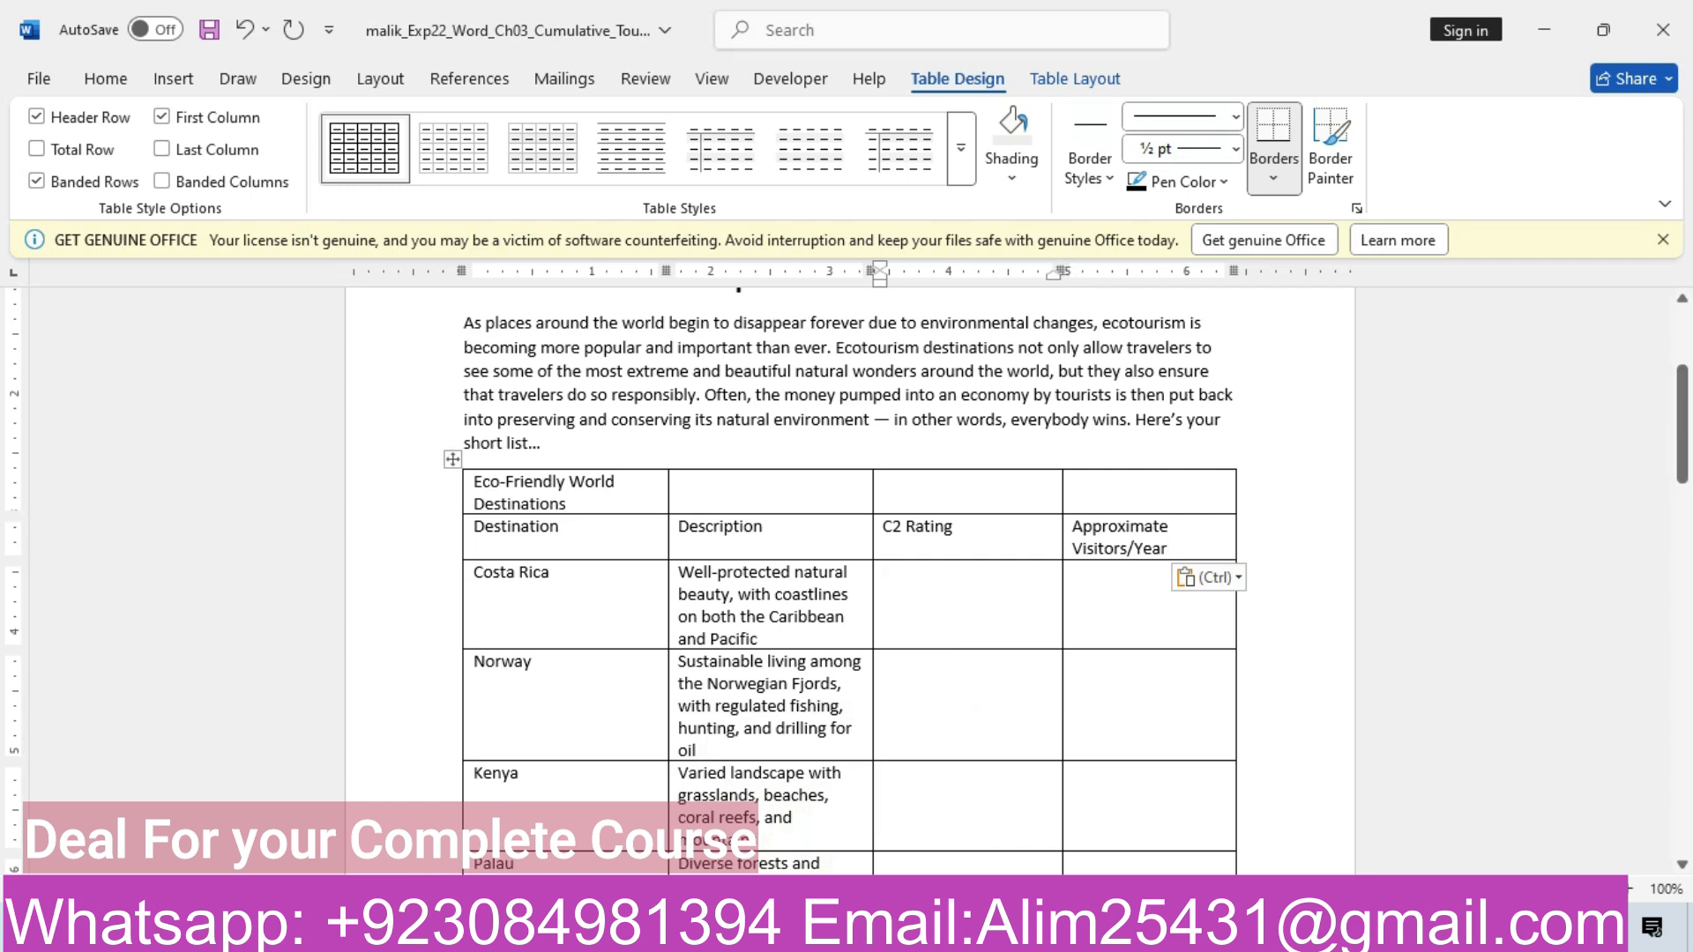
text(5)
text(8)
key(Tab)
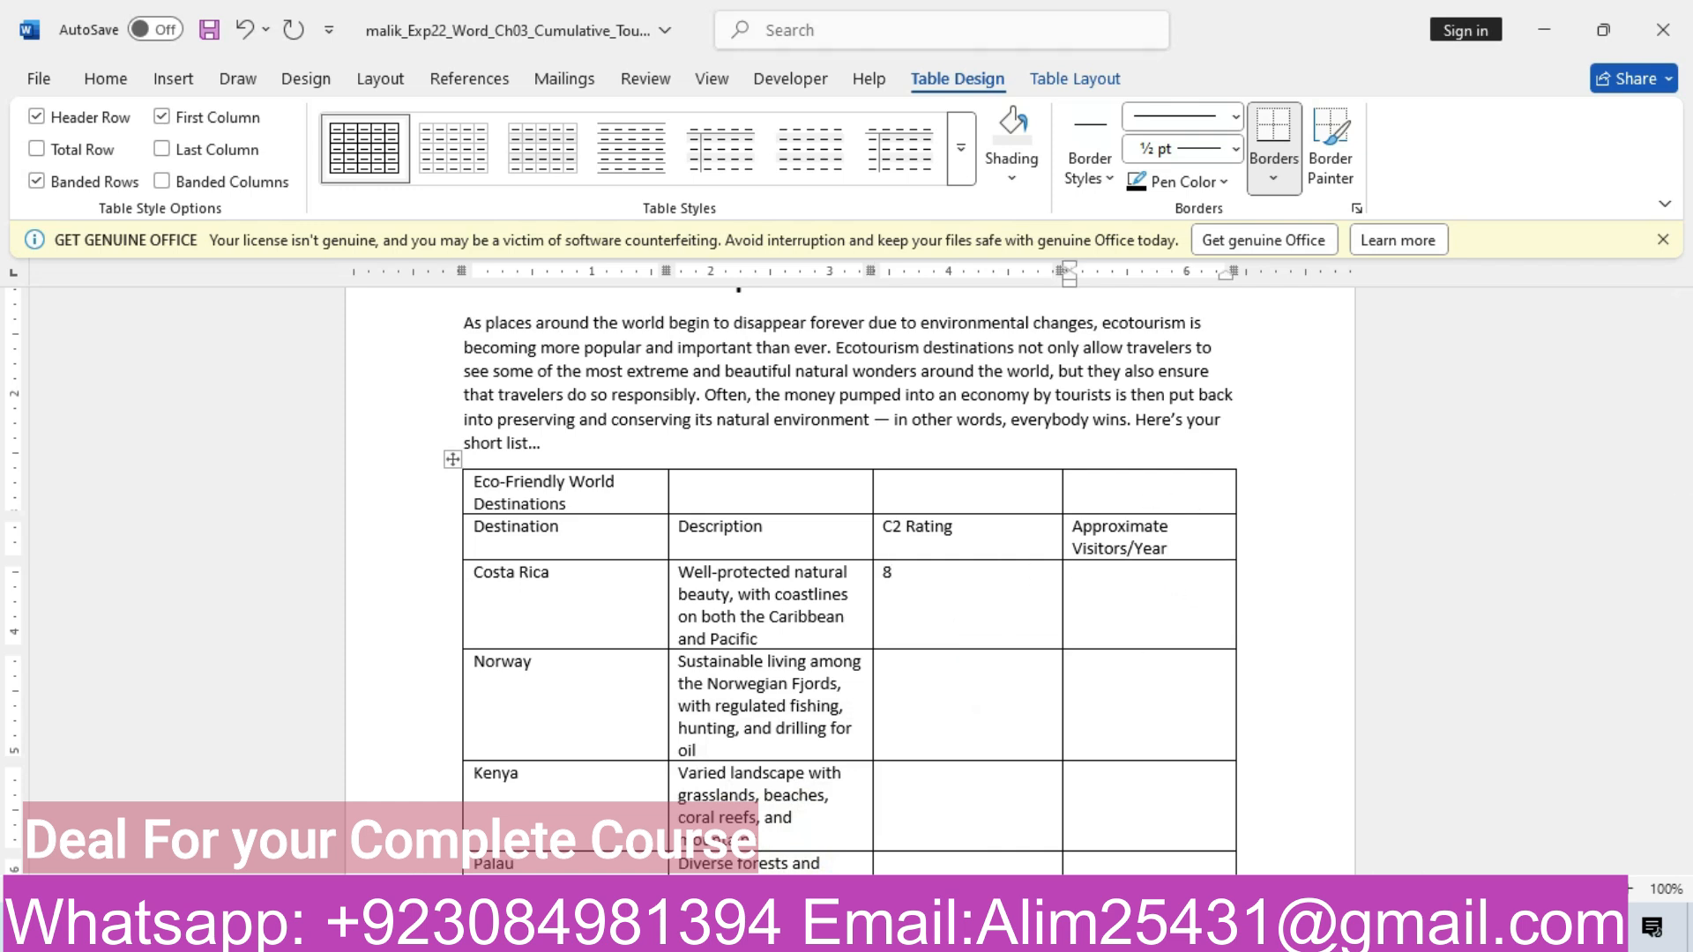
Paste 250,300 as plain text into Costa Rica's Approximate Visitors/Year cell
mouse_move(643, 935)
click(756, 812)
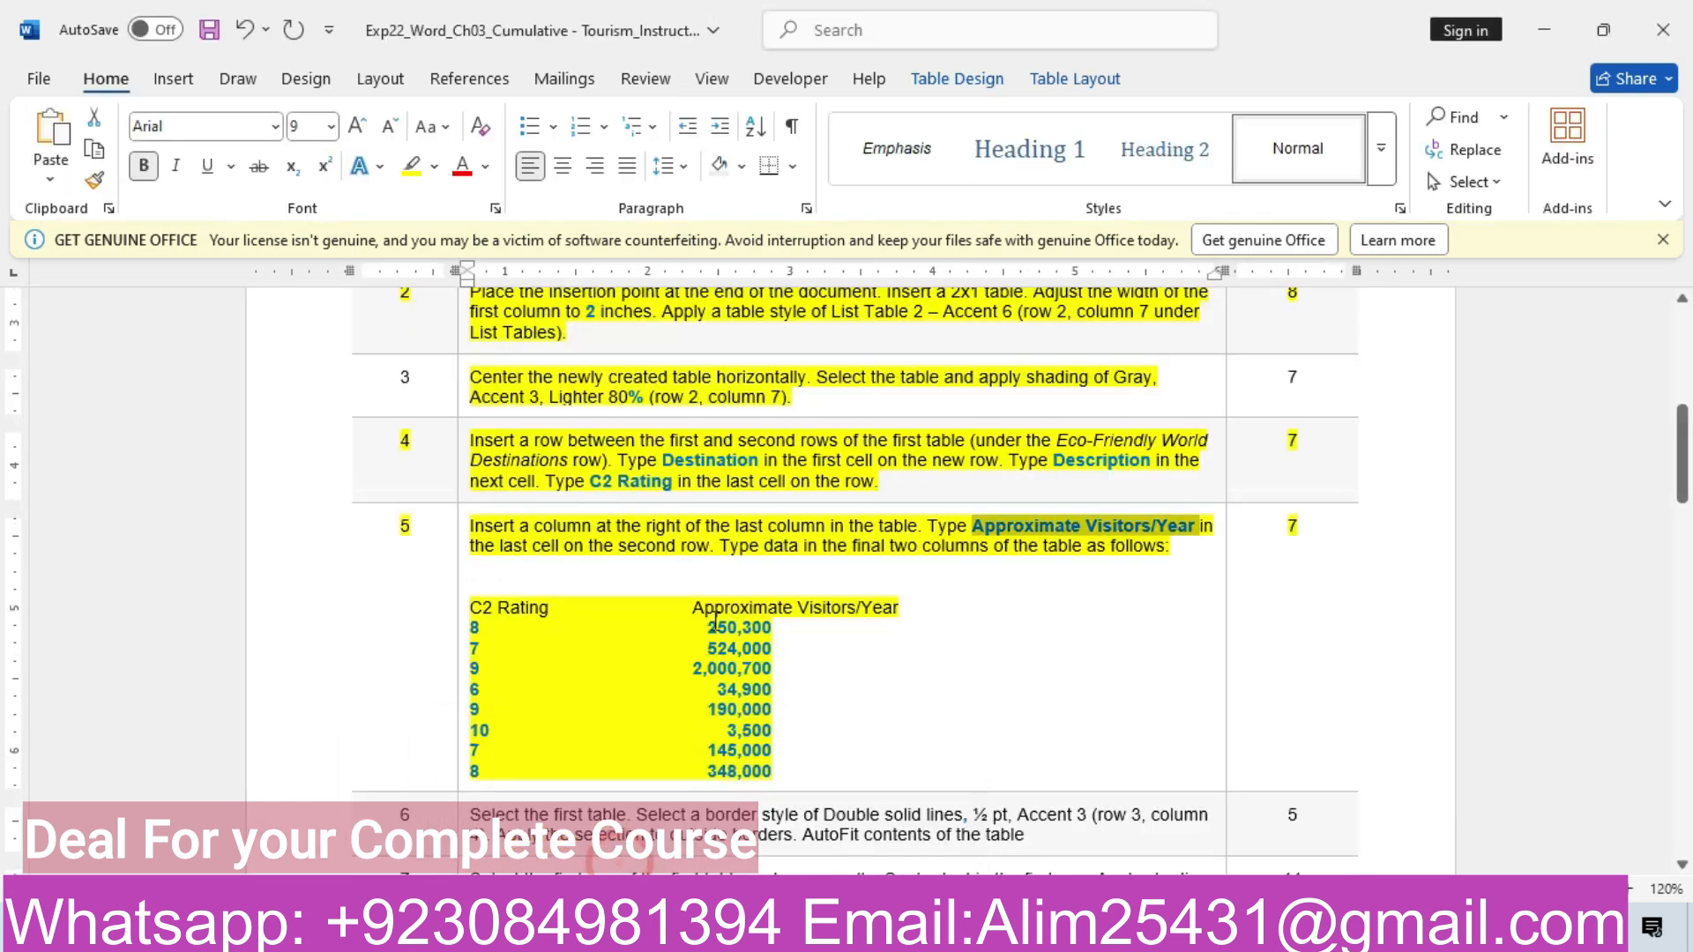
drag(708, 628, 772, 629)
key(ctrl+c)
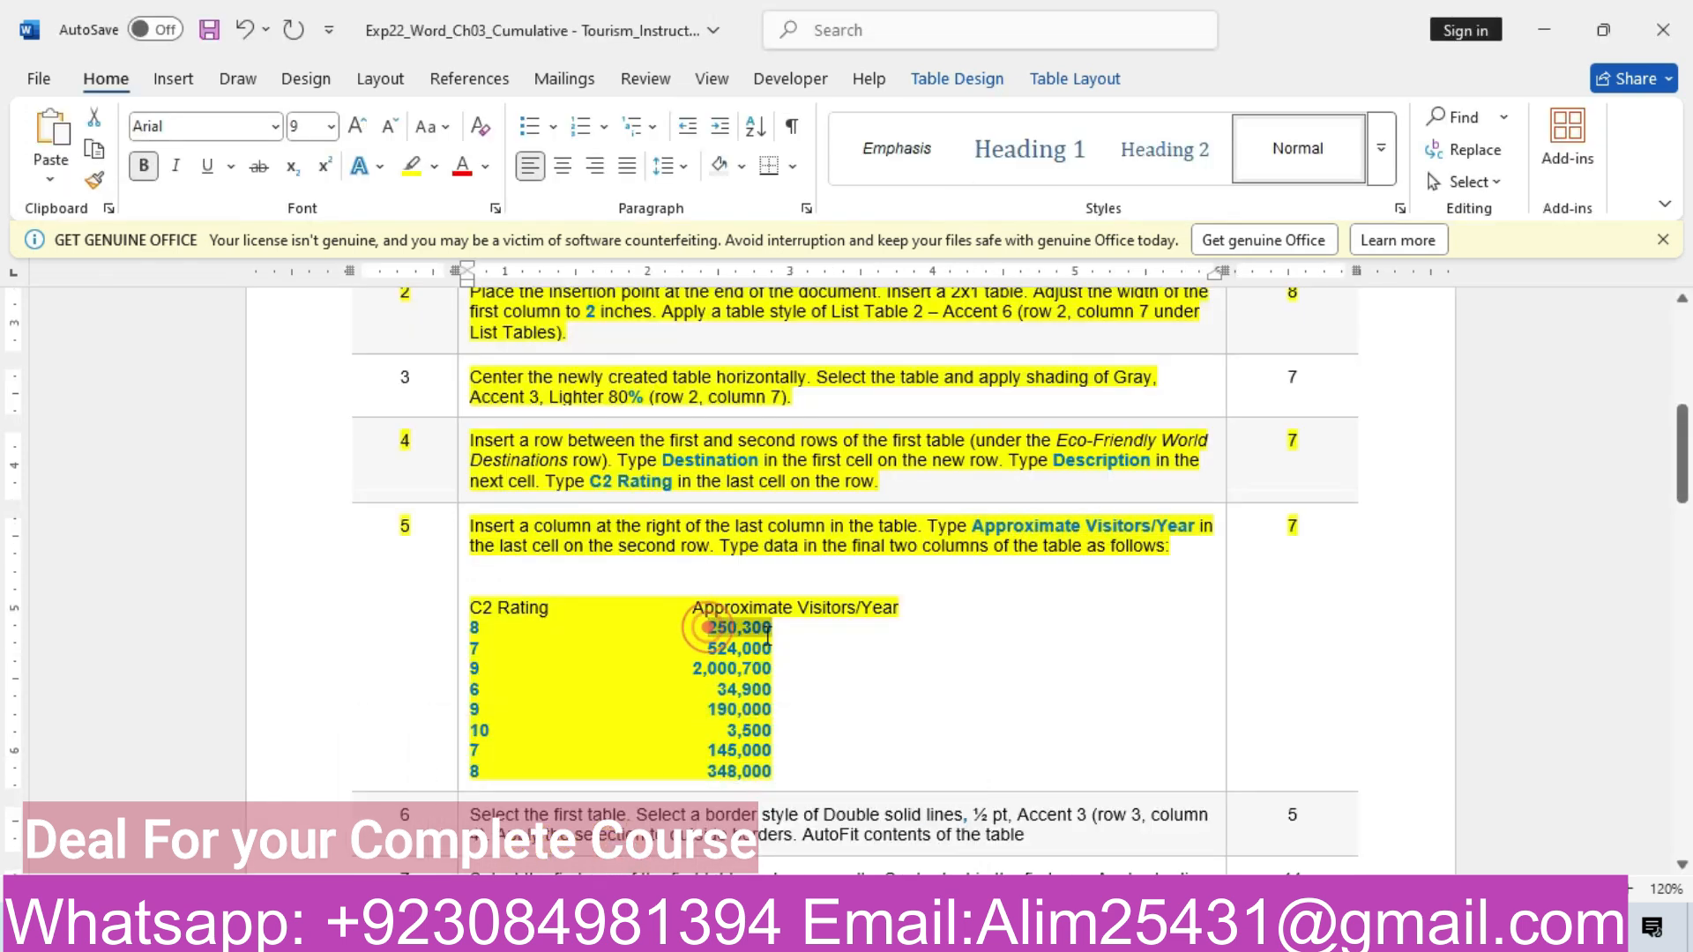
mouse_move(643, 935)
click(903, 794)
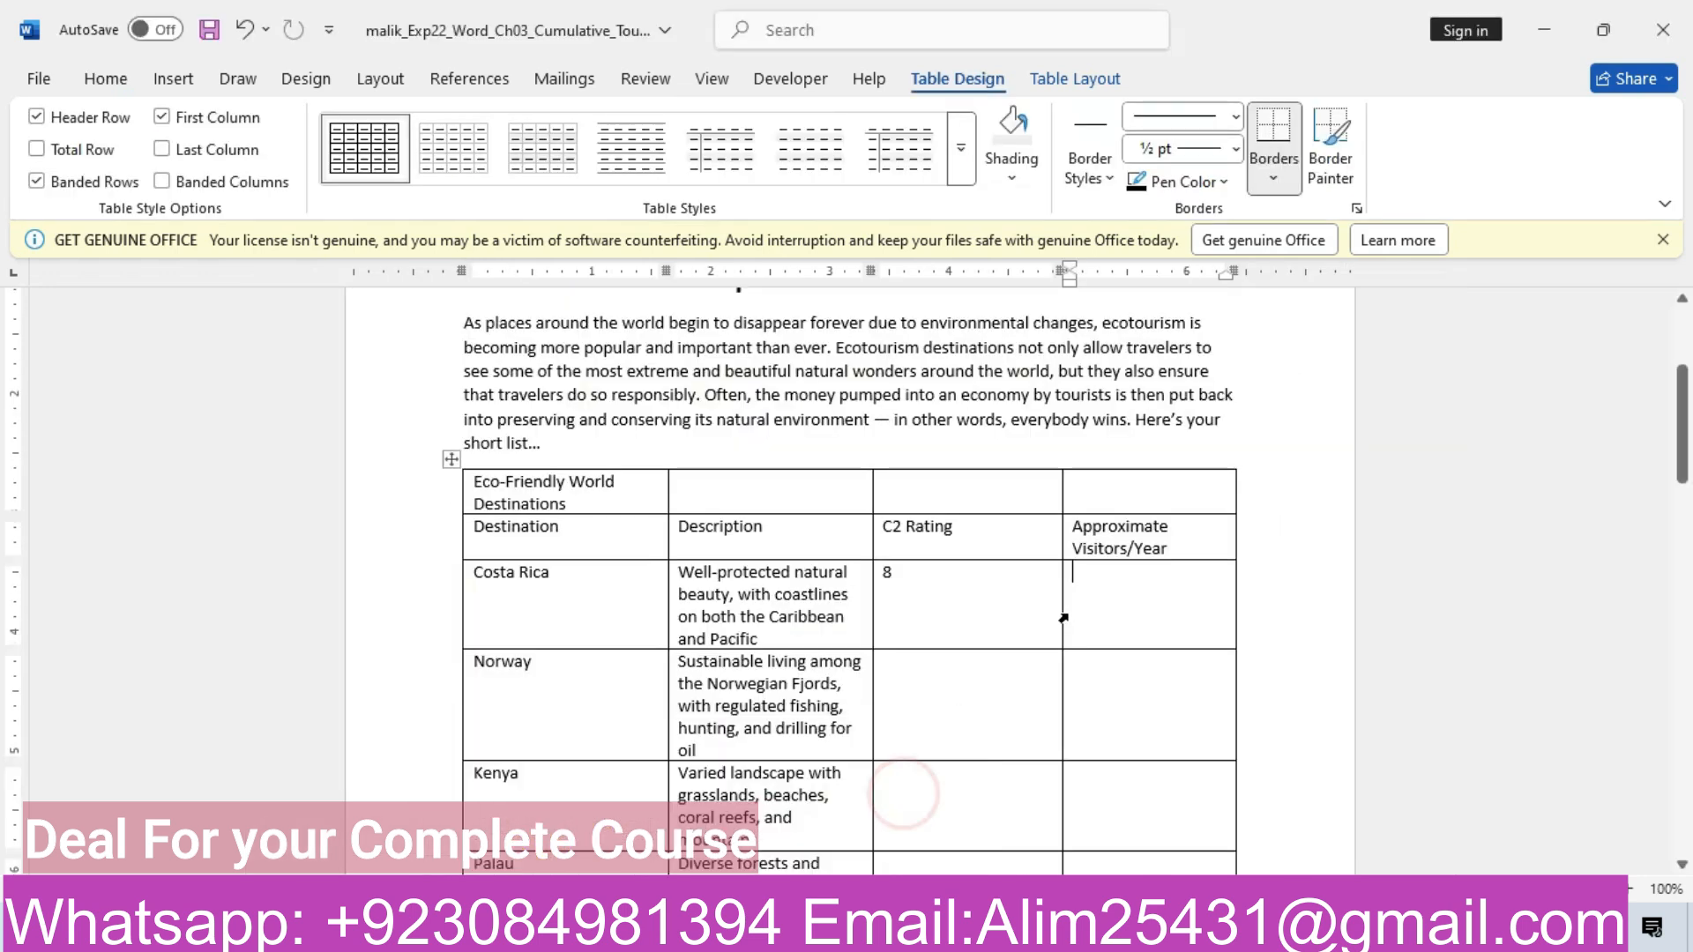
click(1177, 617)
key(ctrl+v)
click(1173, 609)
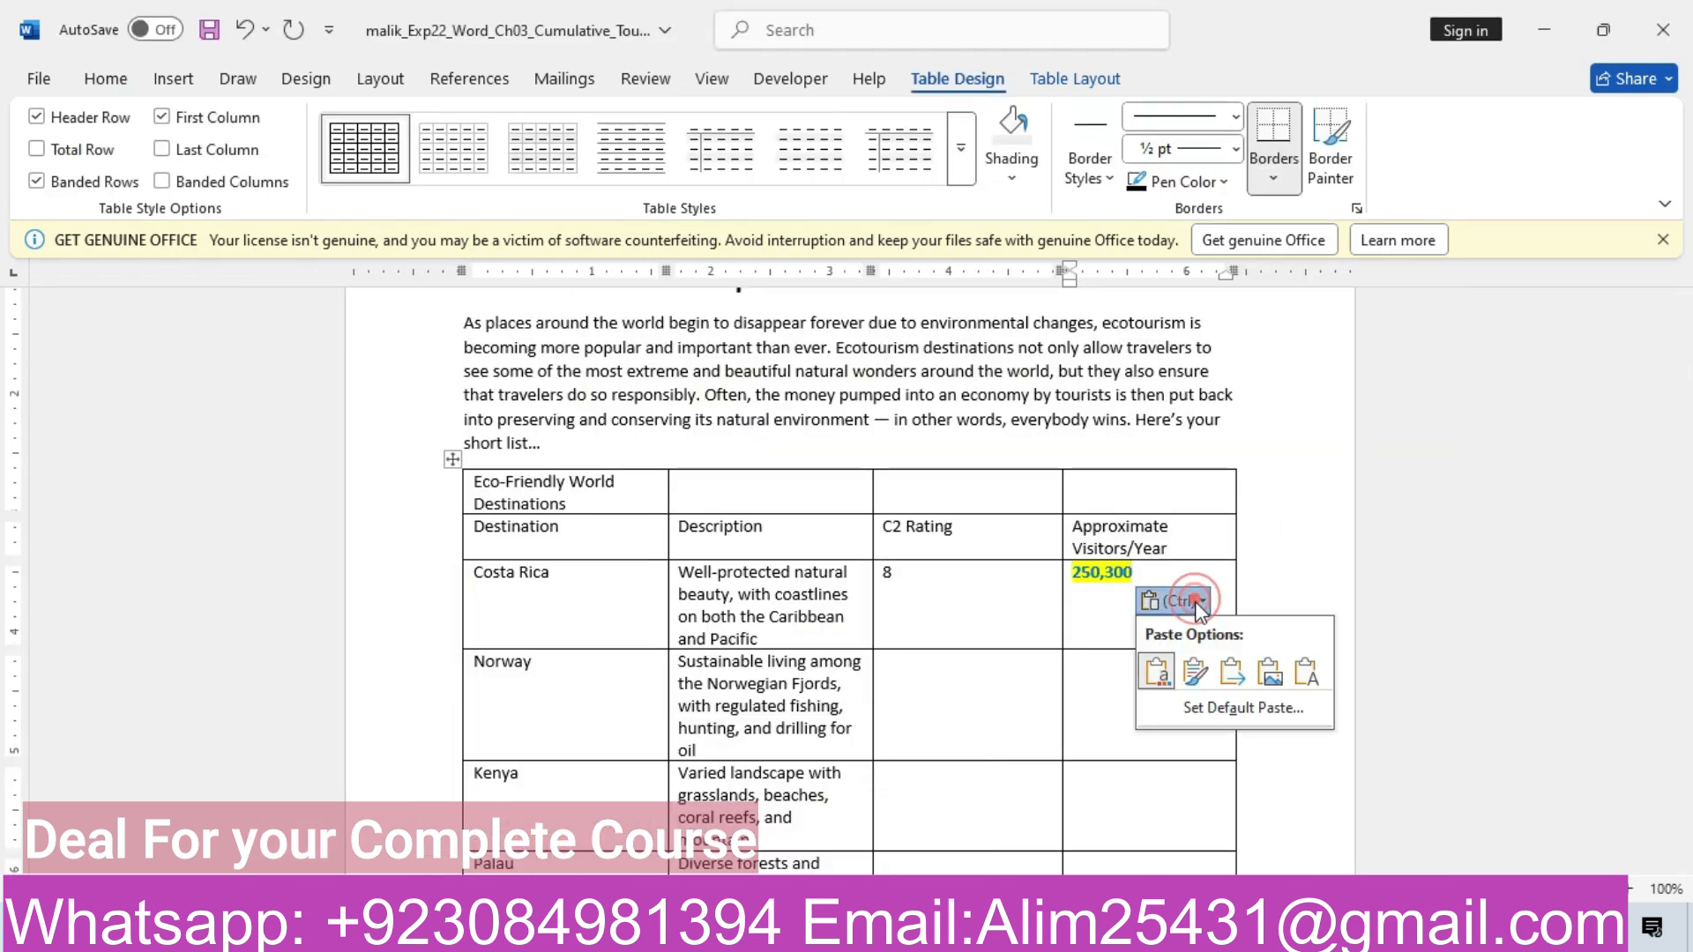
click(1306, 674)
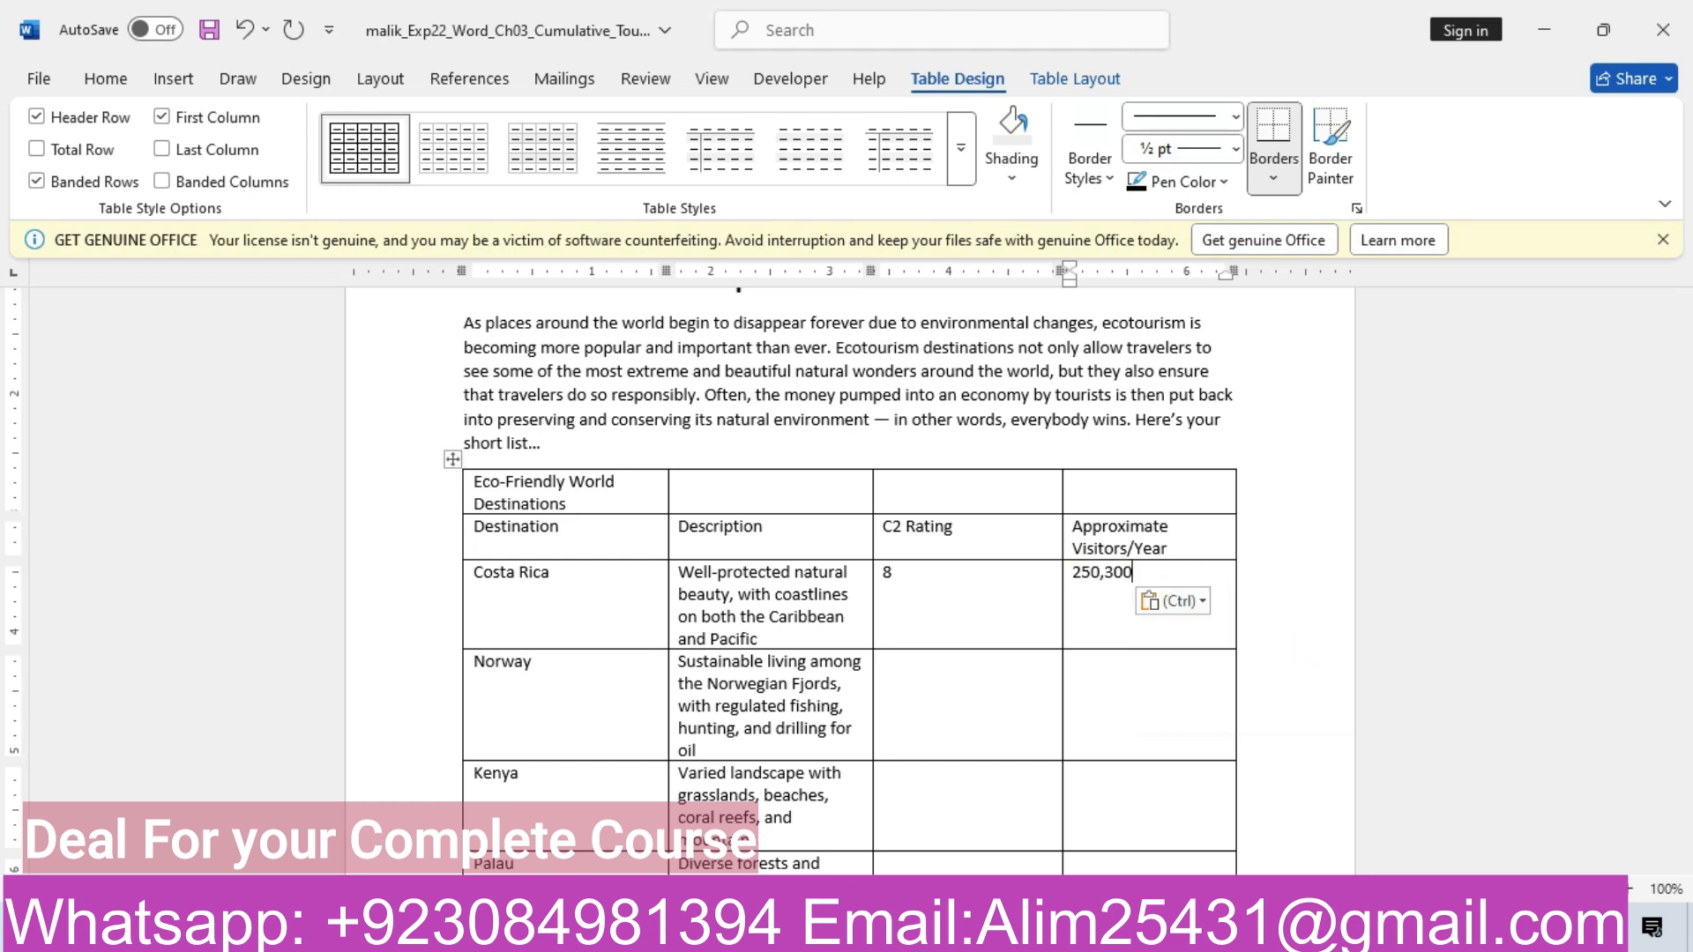
Paste Norway's C2 Rating of 7 as plain text from the instructions
click(801, 888)
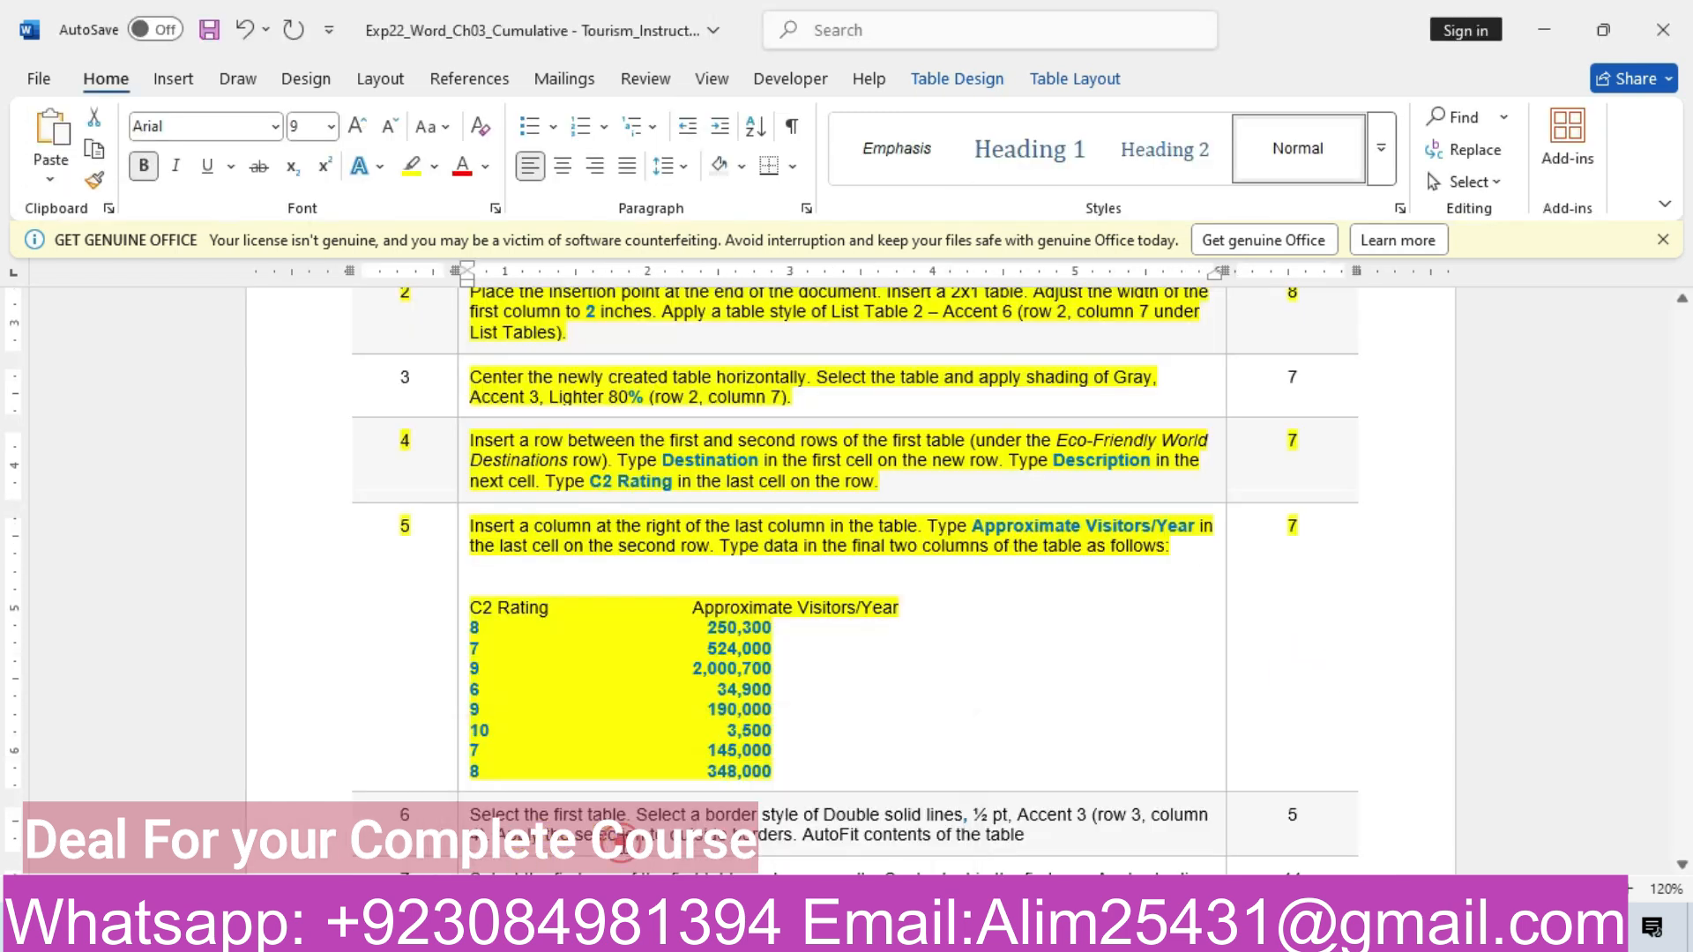
click(476, 646)
click(835, 794)
click(942, 688)
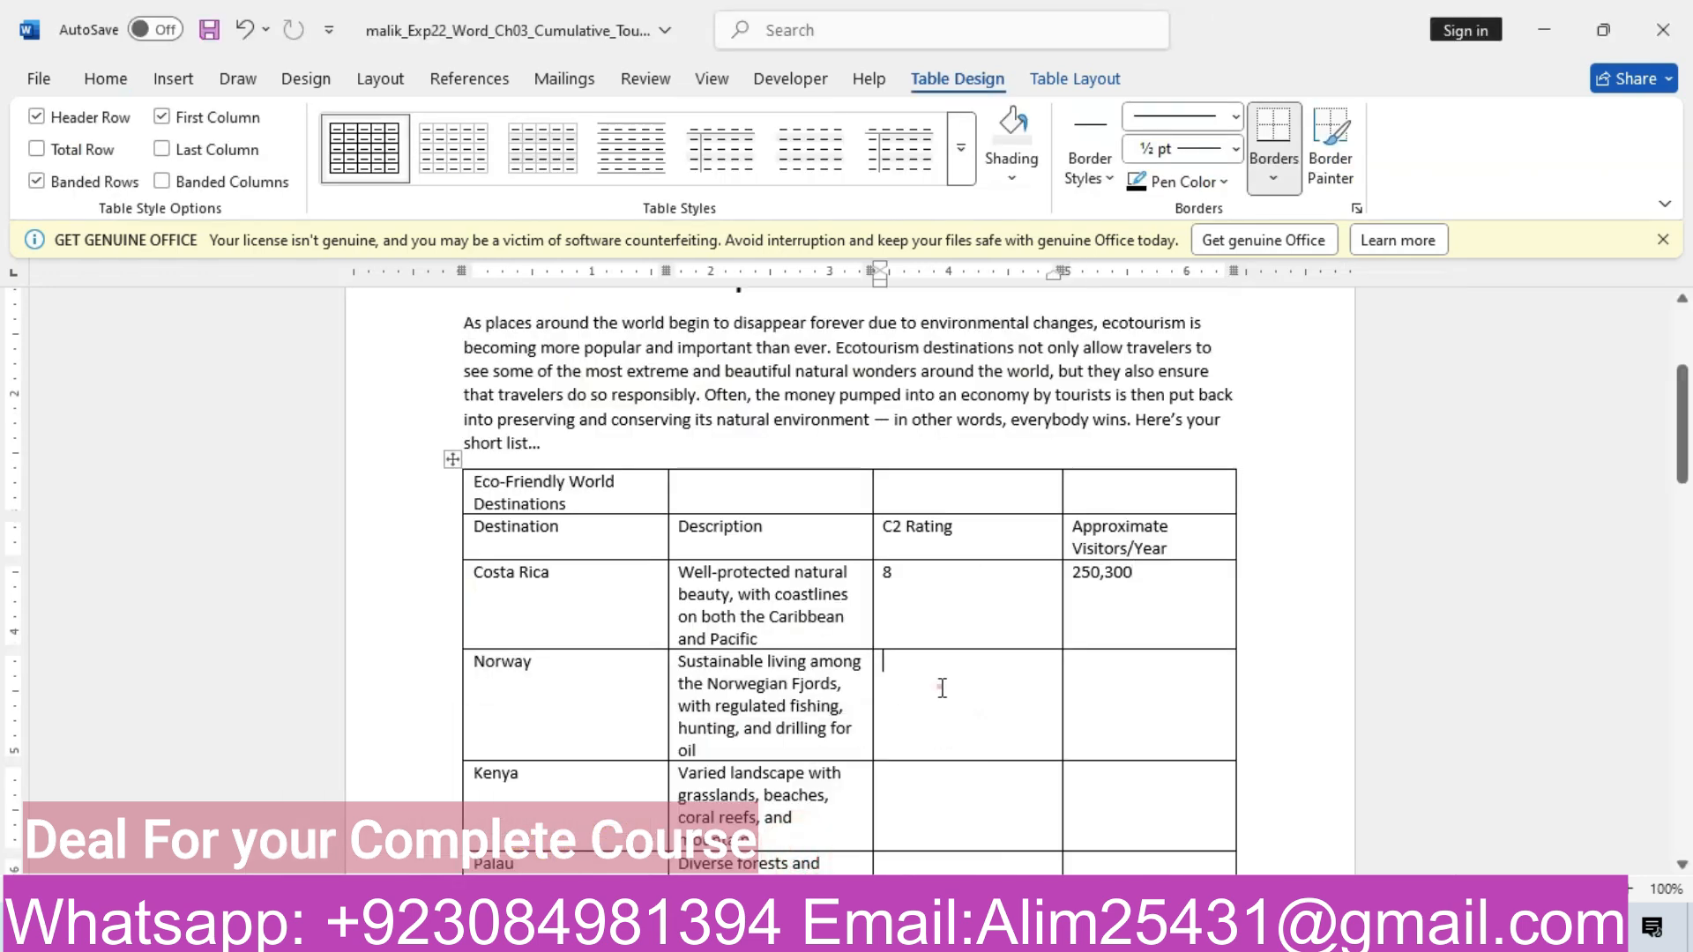
text(7)
click(962, 690)
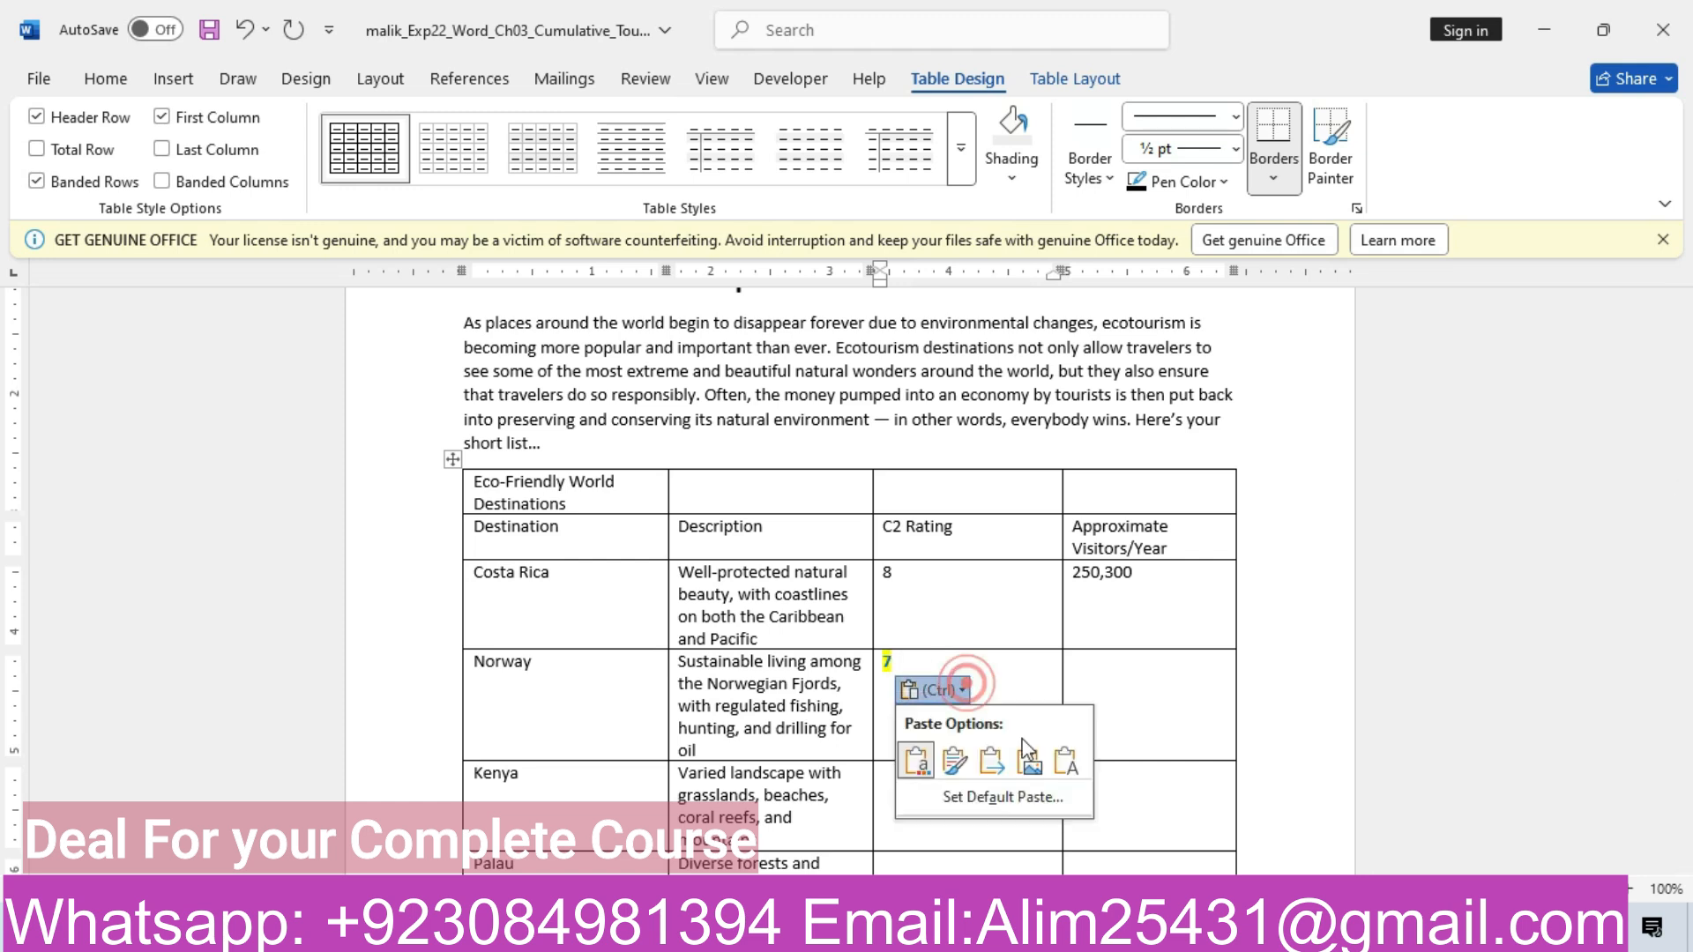
click(1065, 757)
Paste 524,000 as plain text into Norway's Approximate Visitors/Year cell
click(1141, 664)
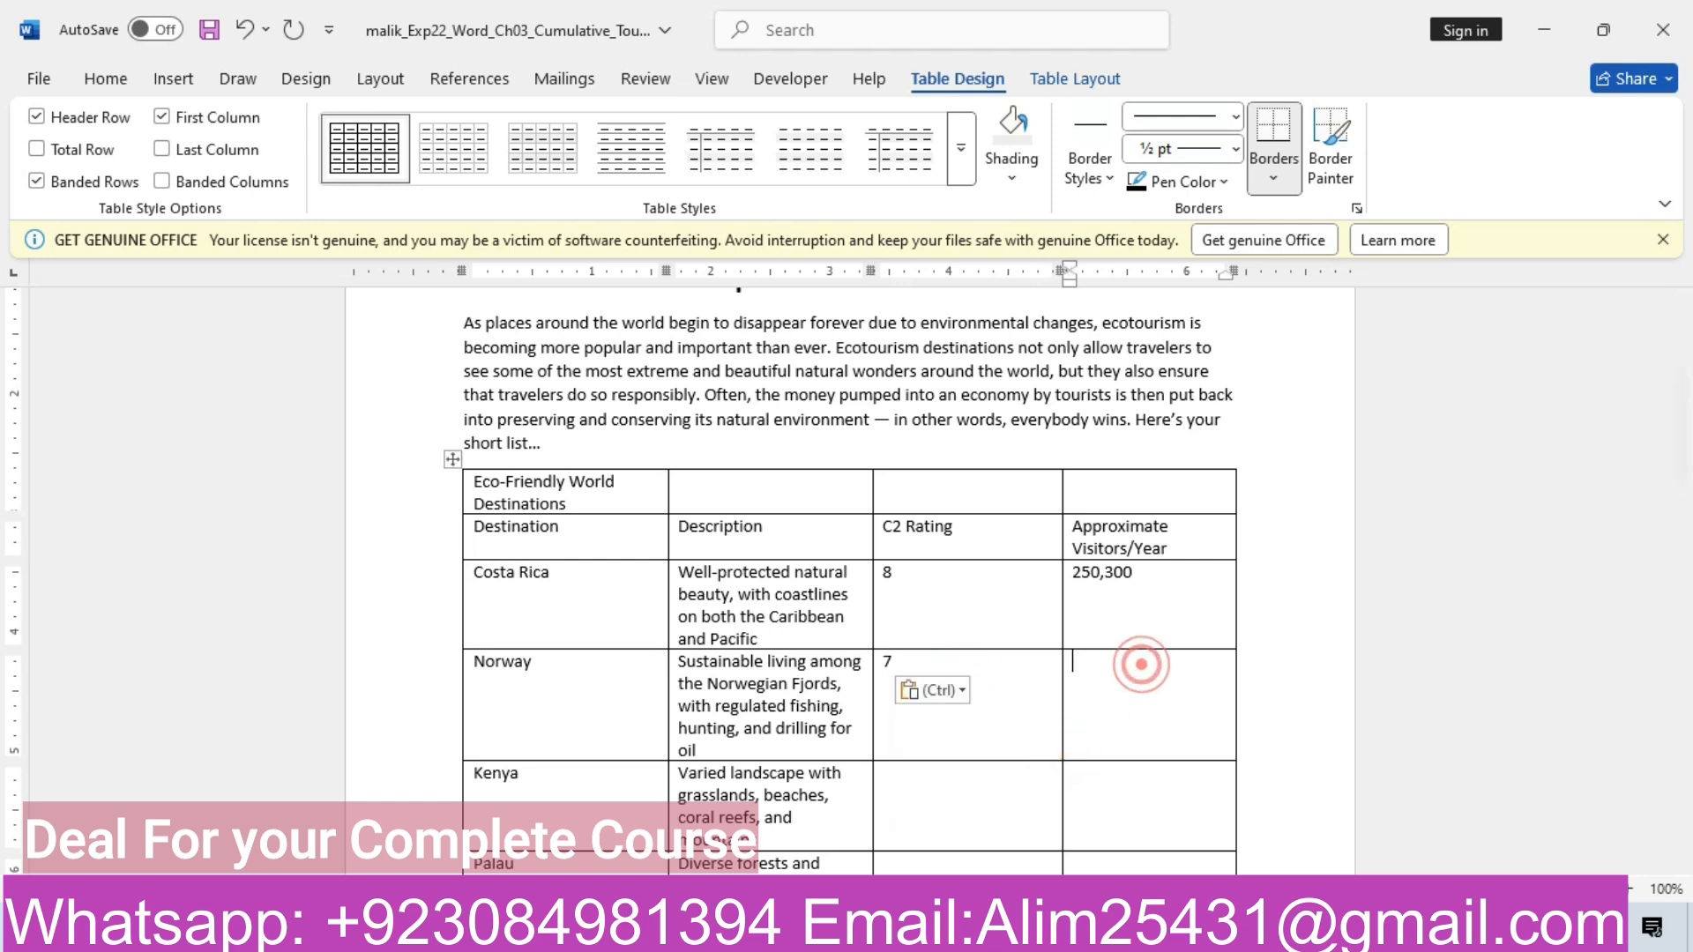
click(564, 833)
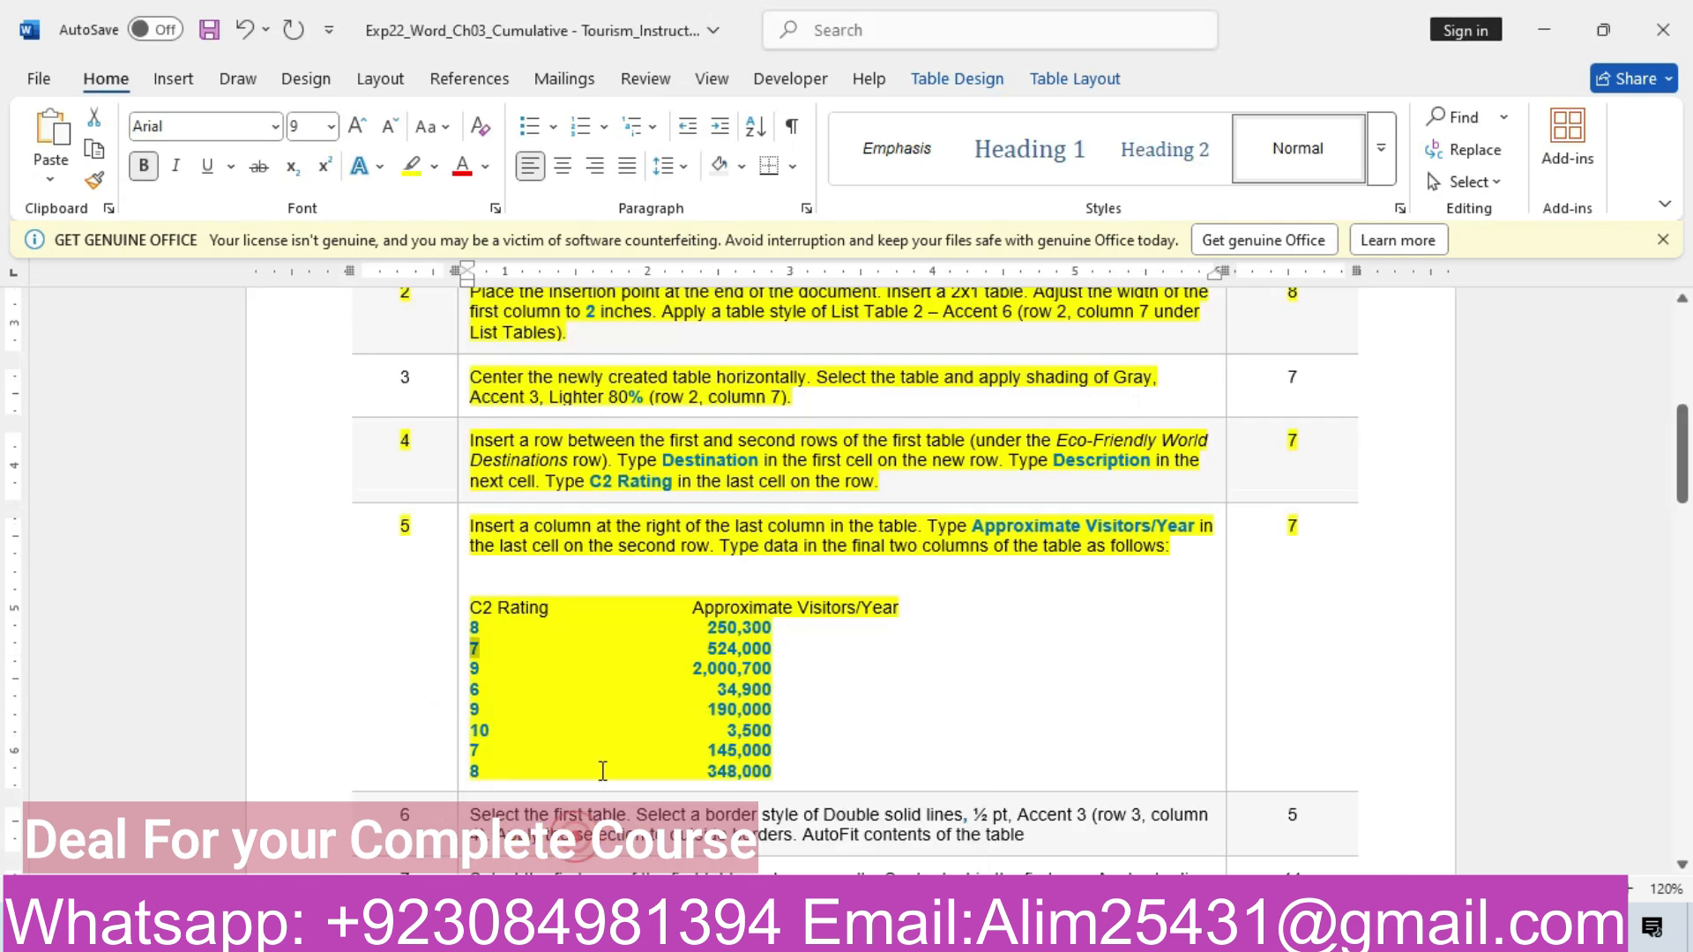
drag(708, 649, 773, 650)
key(ctrl+c)
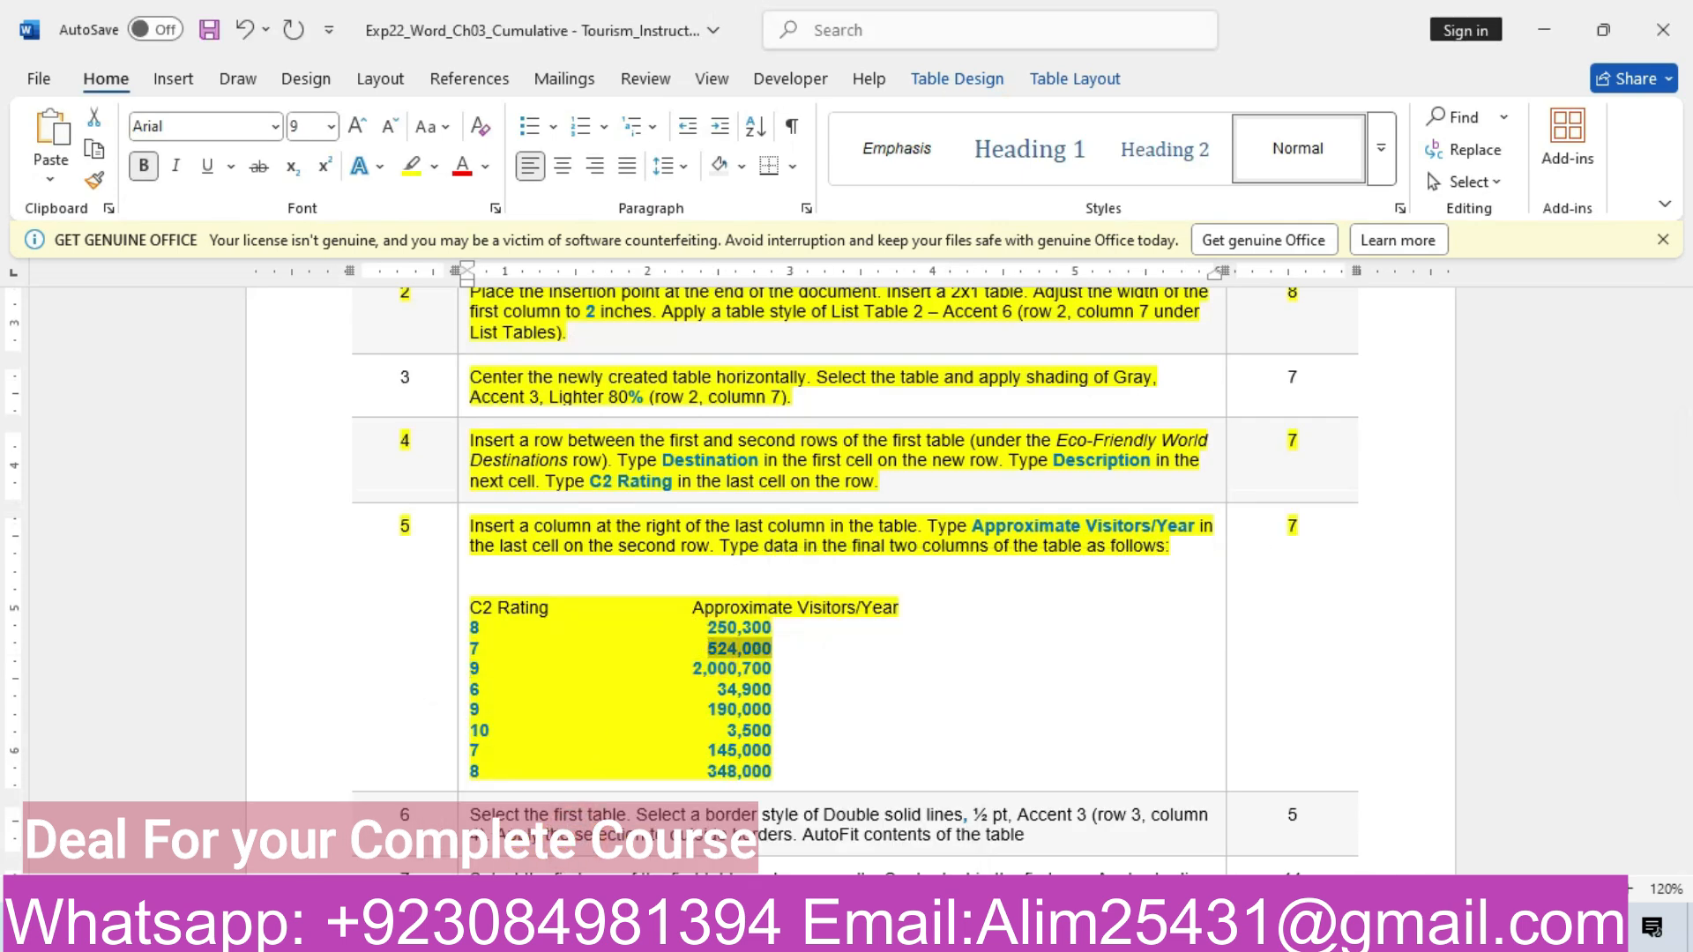
mouse_move(696, 930)
click(926, 812)
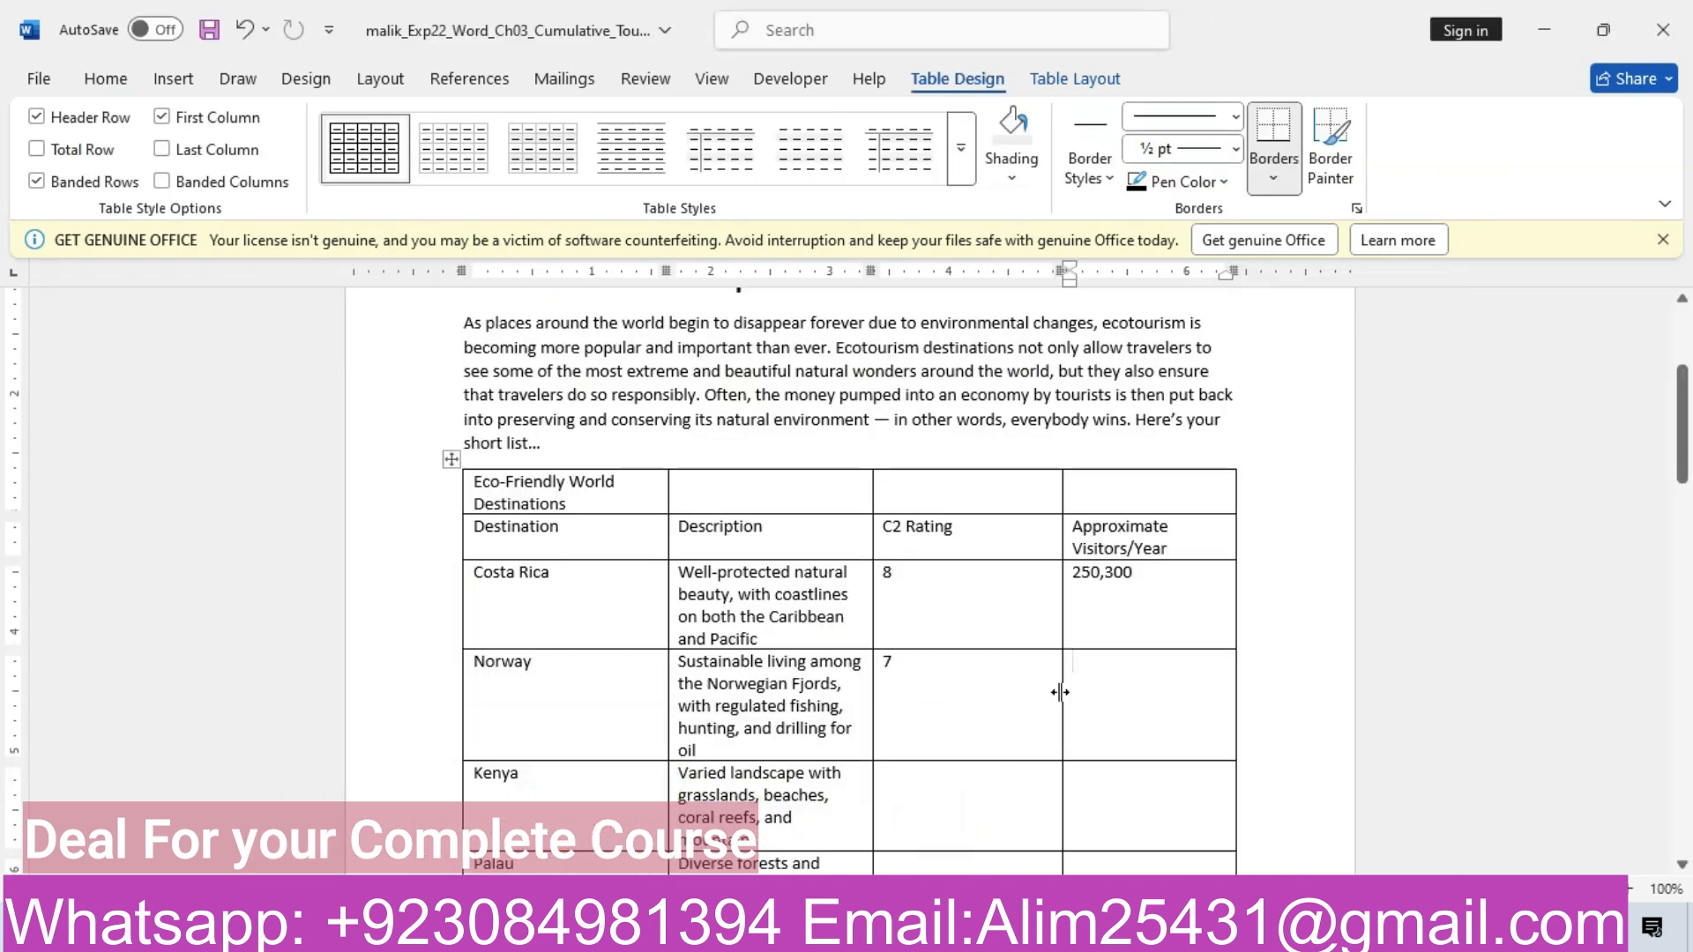
key(ctrl+v)
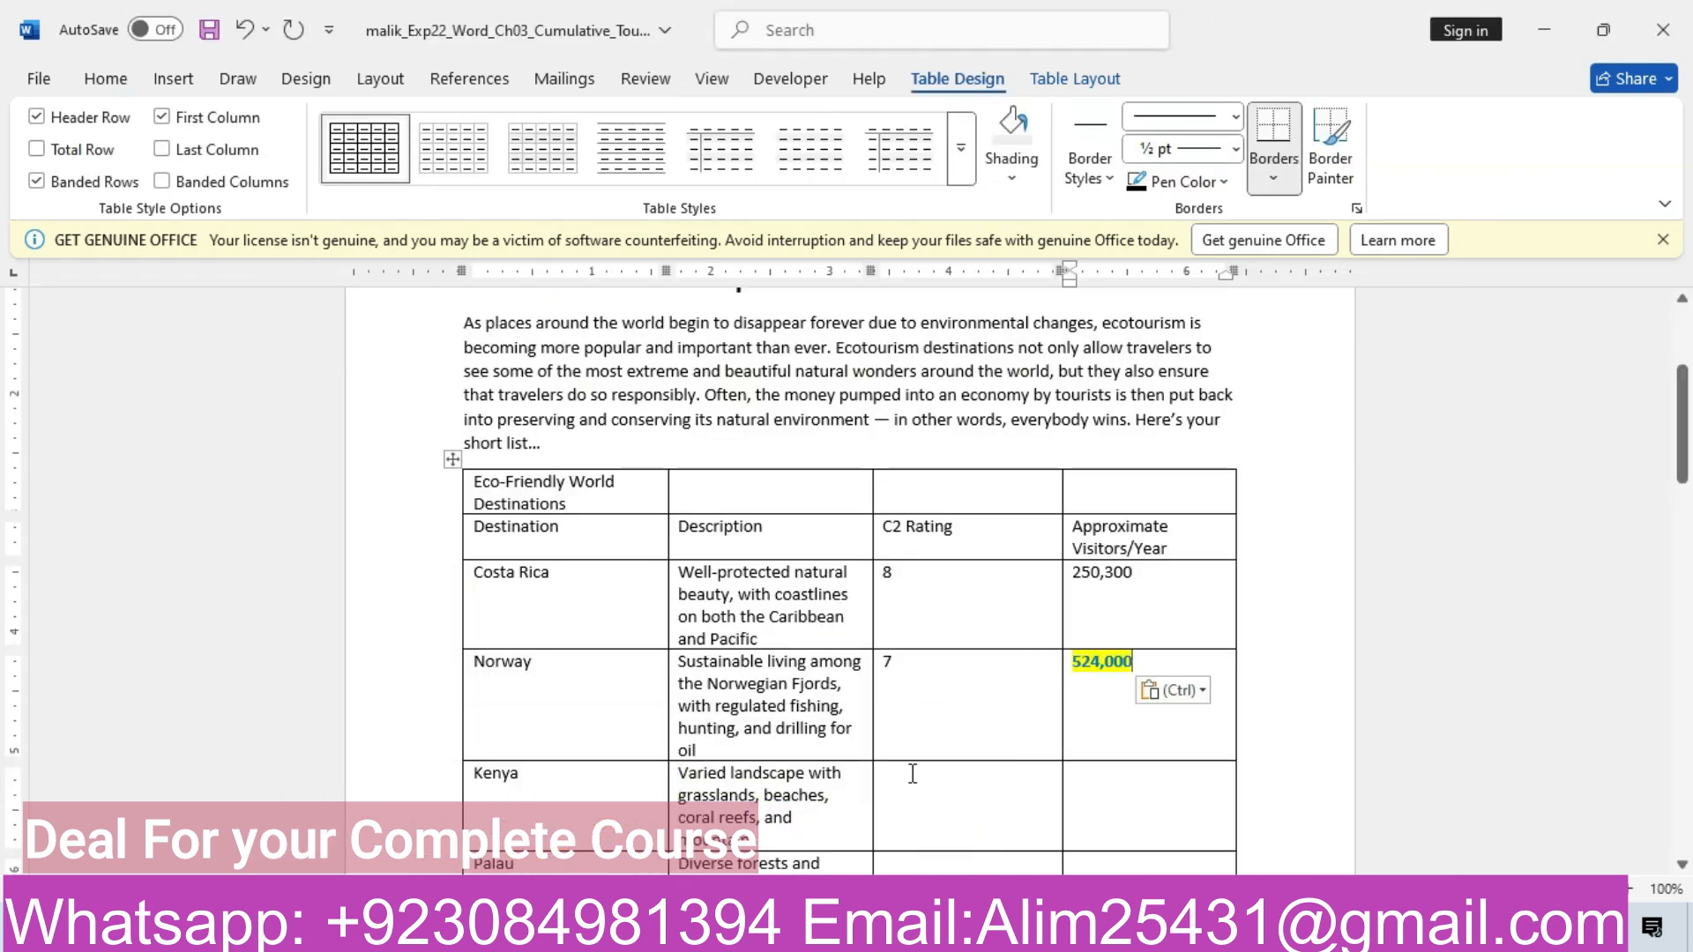
click(1186, 691)
click(1301, 759)
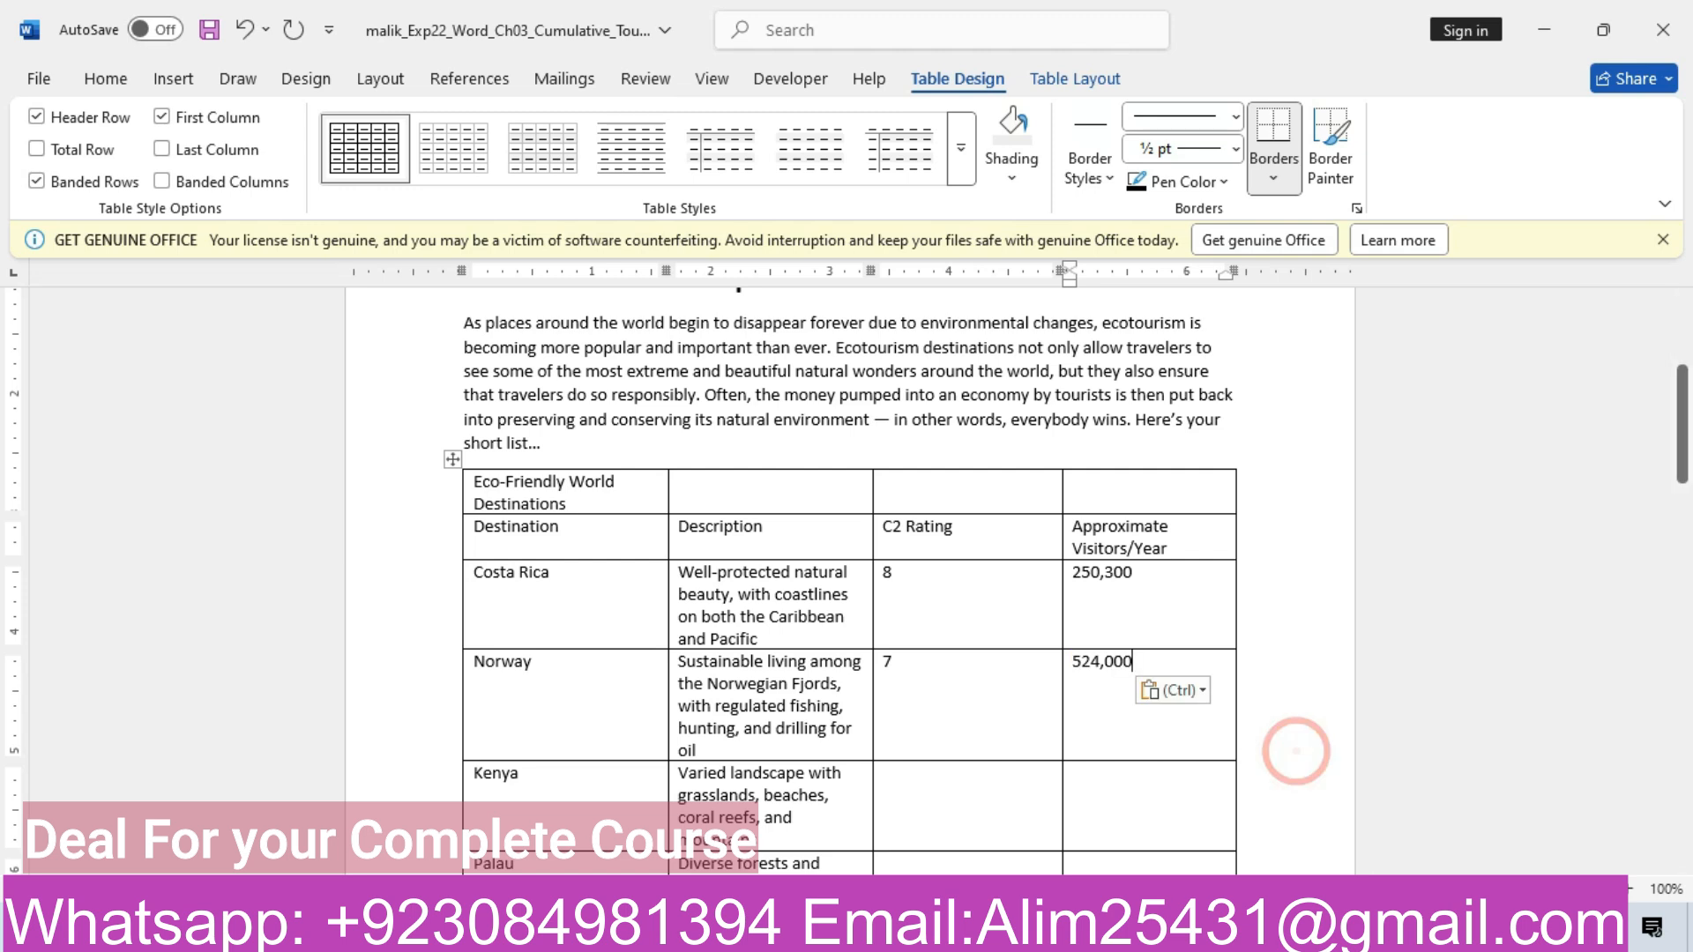
Enter 9 as Kenya's C2 Rating
click(604, 860)
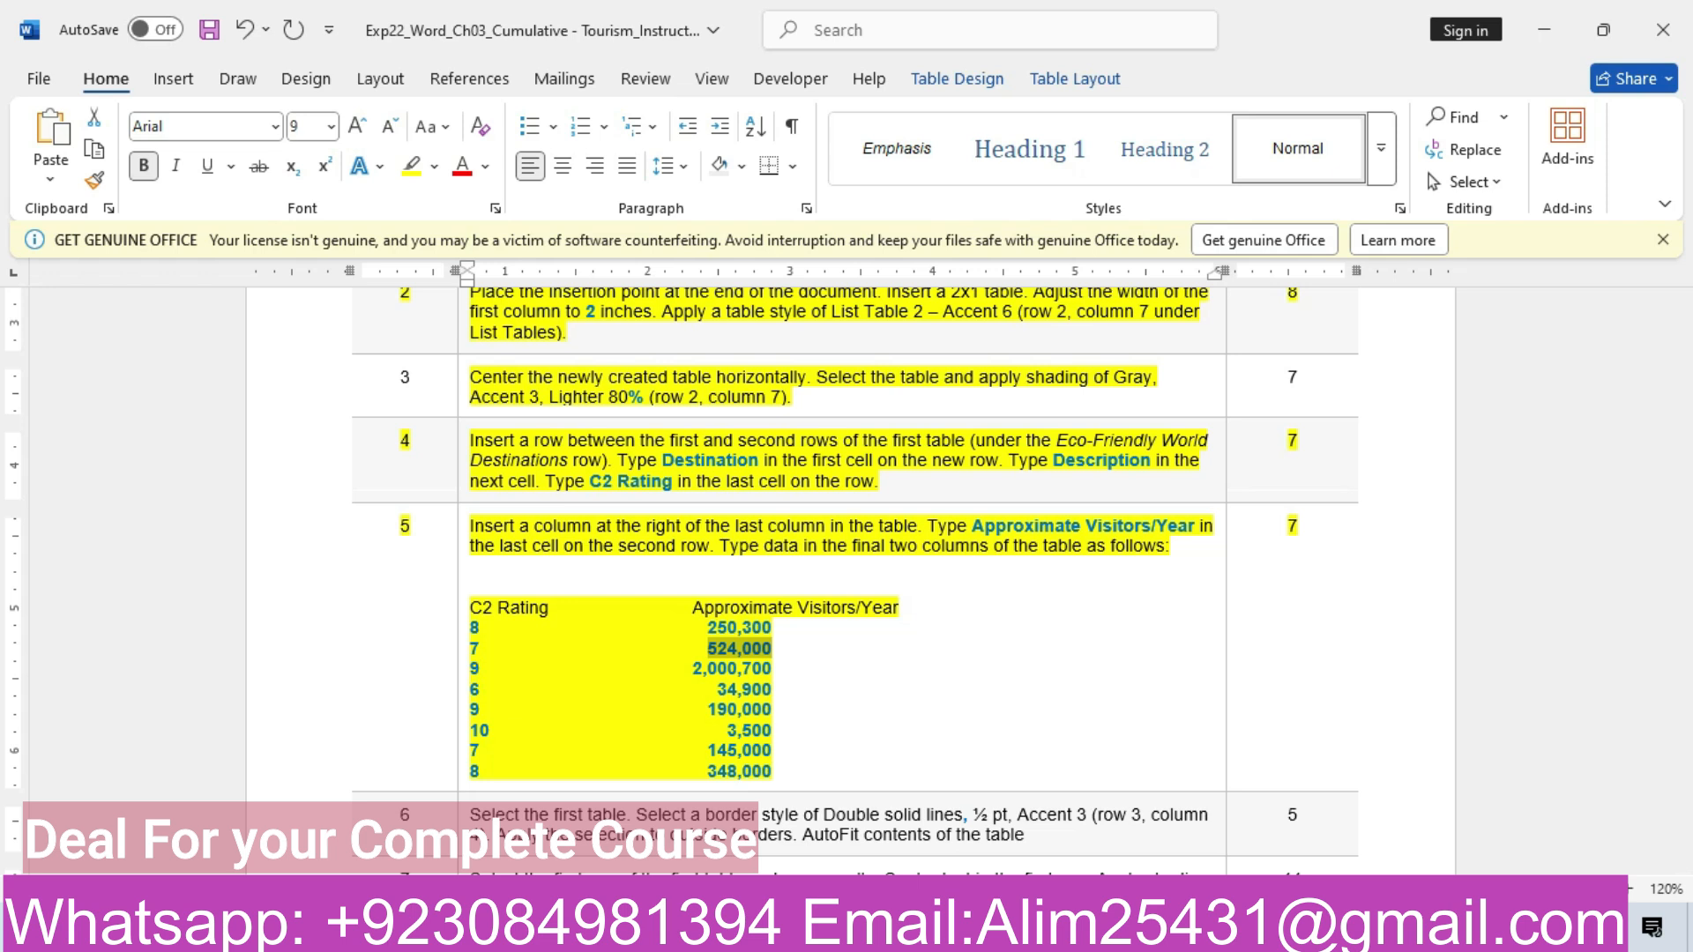
click(877, 829)
click(892, 771)
text(9)
key(Down)
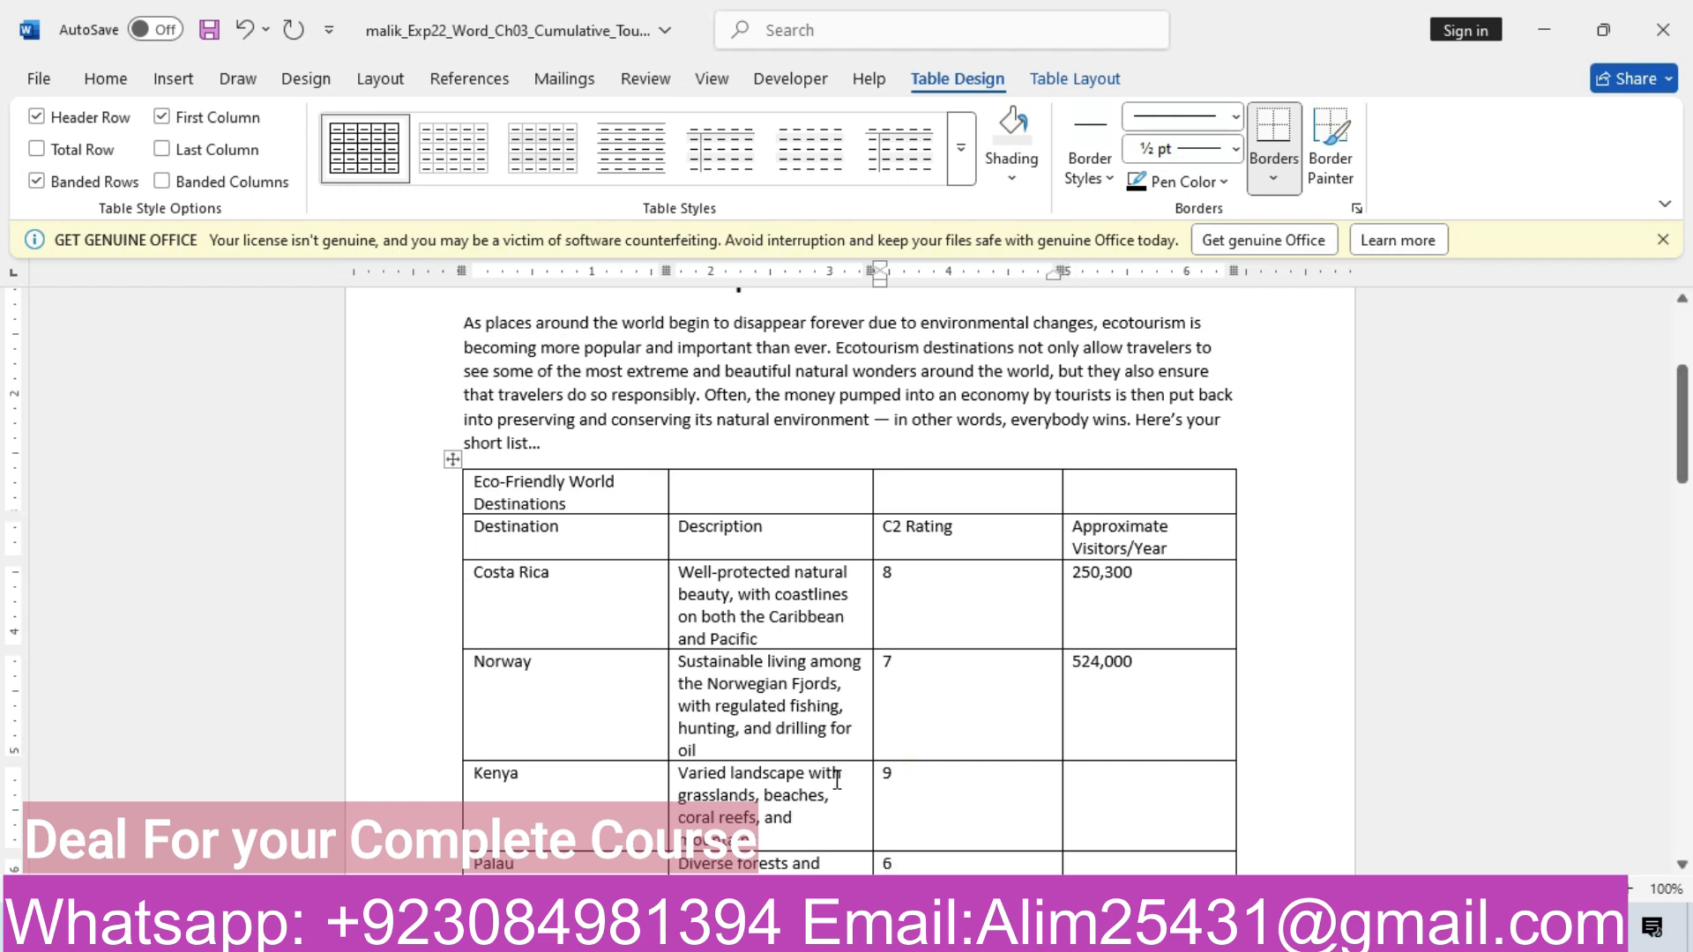
Enter 1 as Antarctica's C2 Rating
mouse_move(696, 933)
click(611, 835)
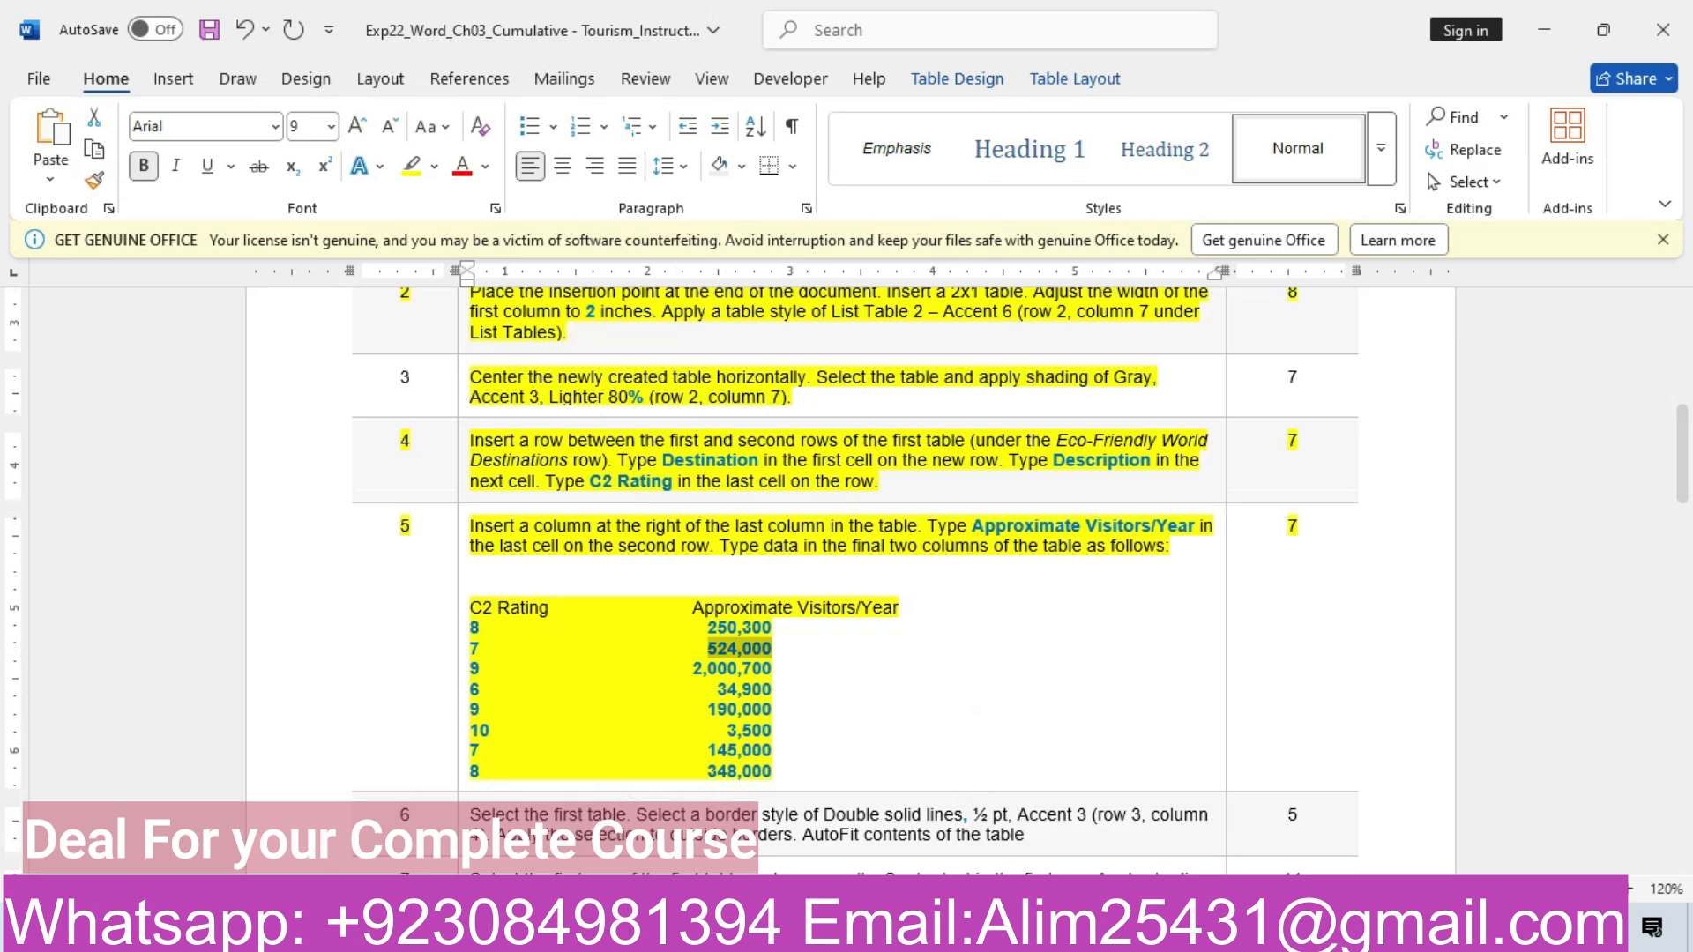
mouse_move(696, 933)
click(783, 863)
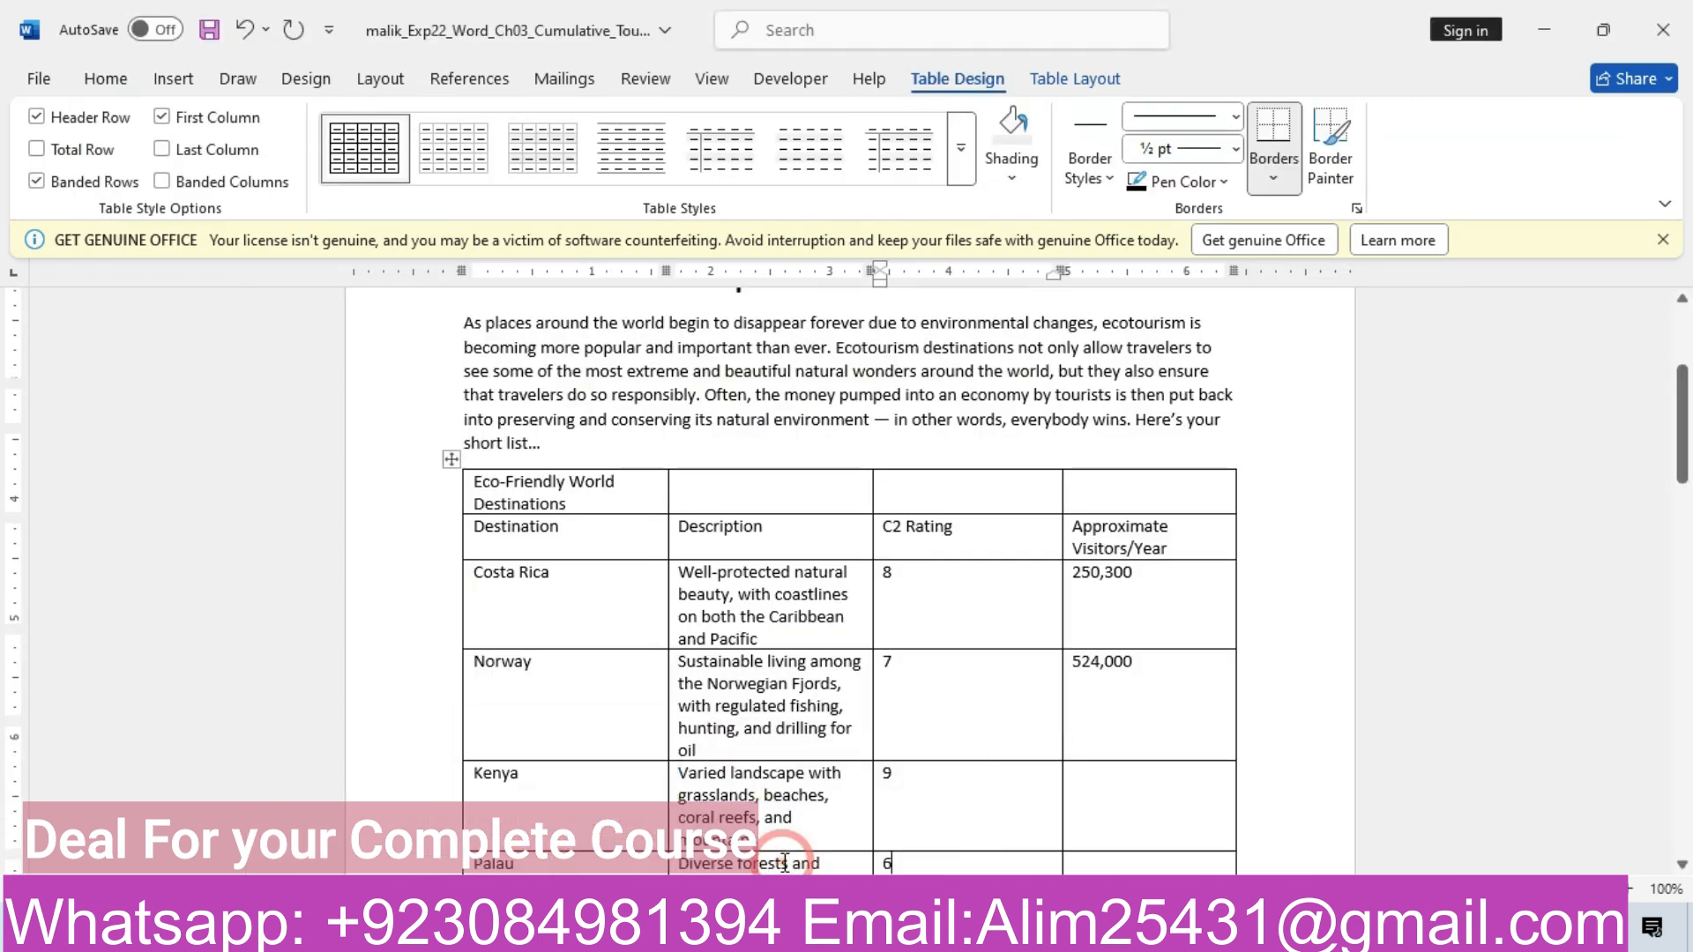
scroll(784, 863, down, 2)
scroll(884, 863, down, 1)
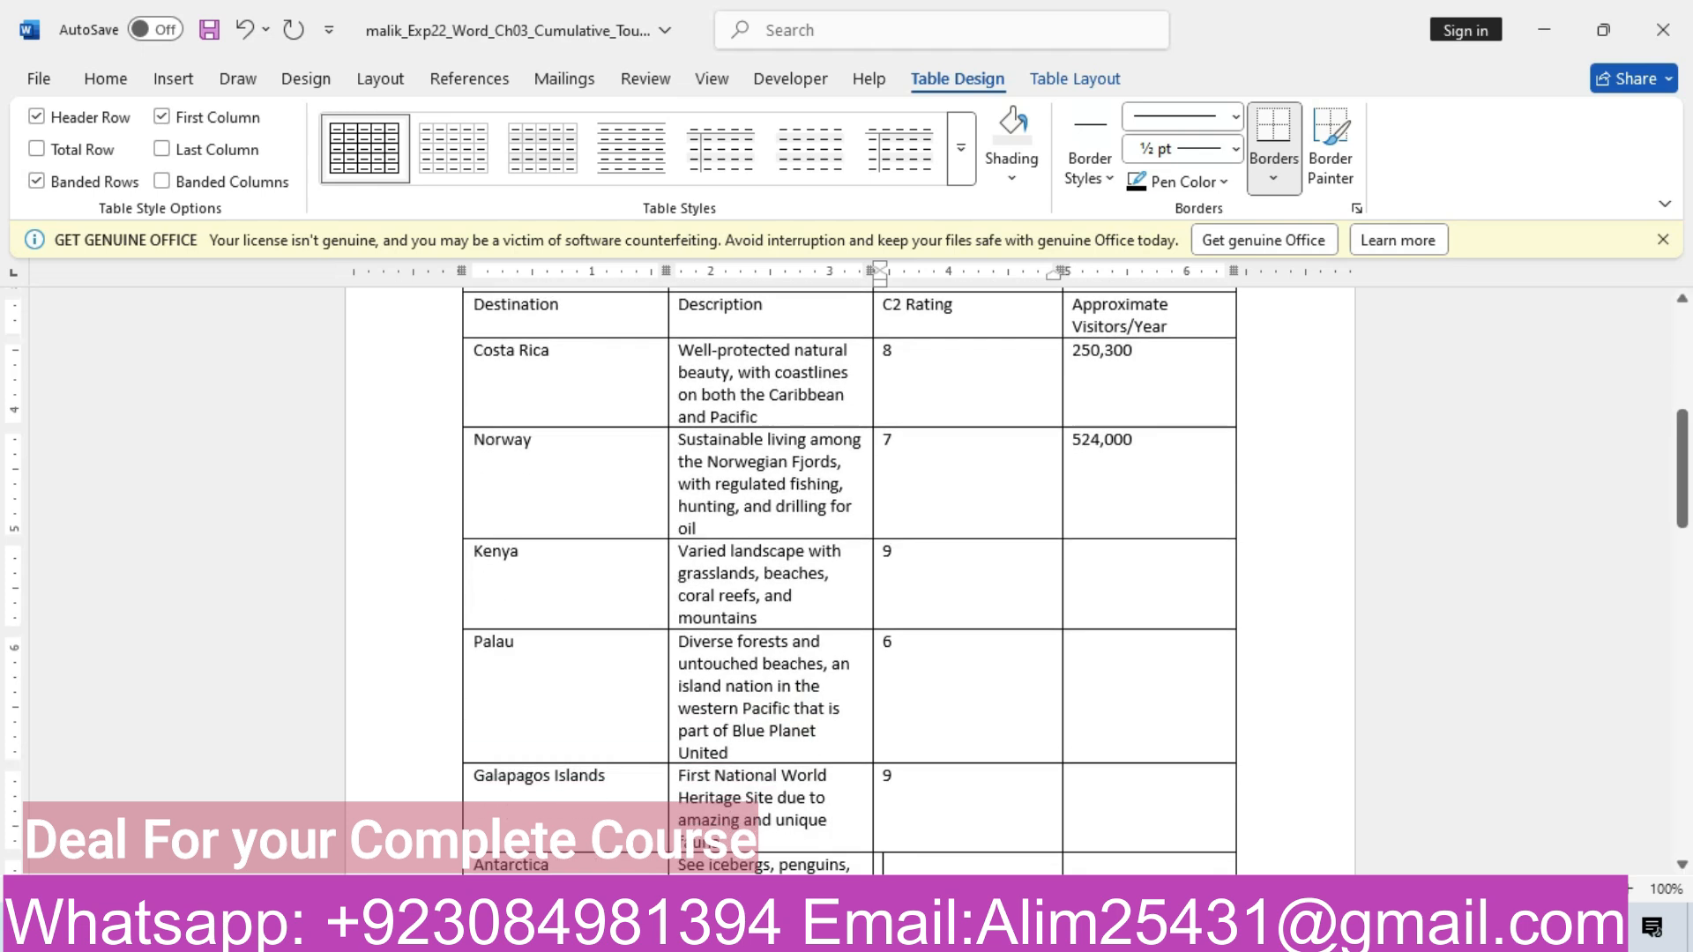
click(884, 863)
text(10)
key(Down)
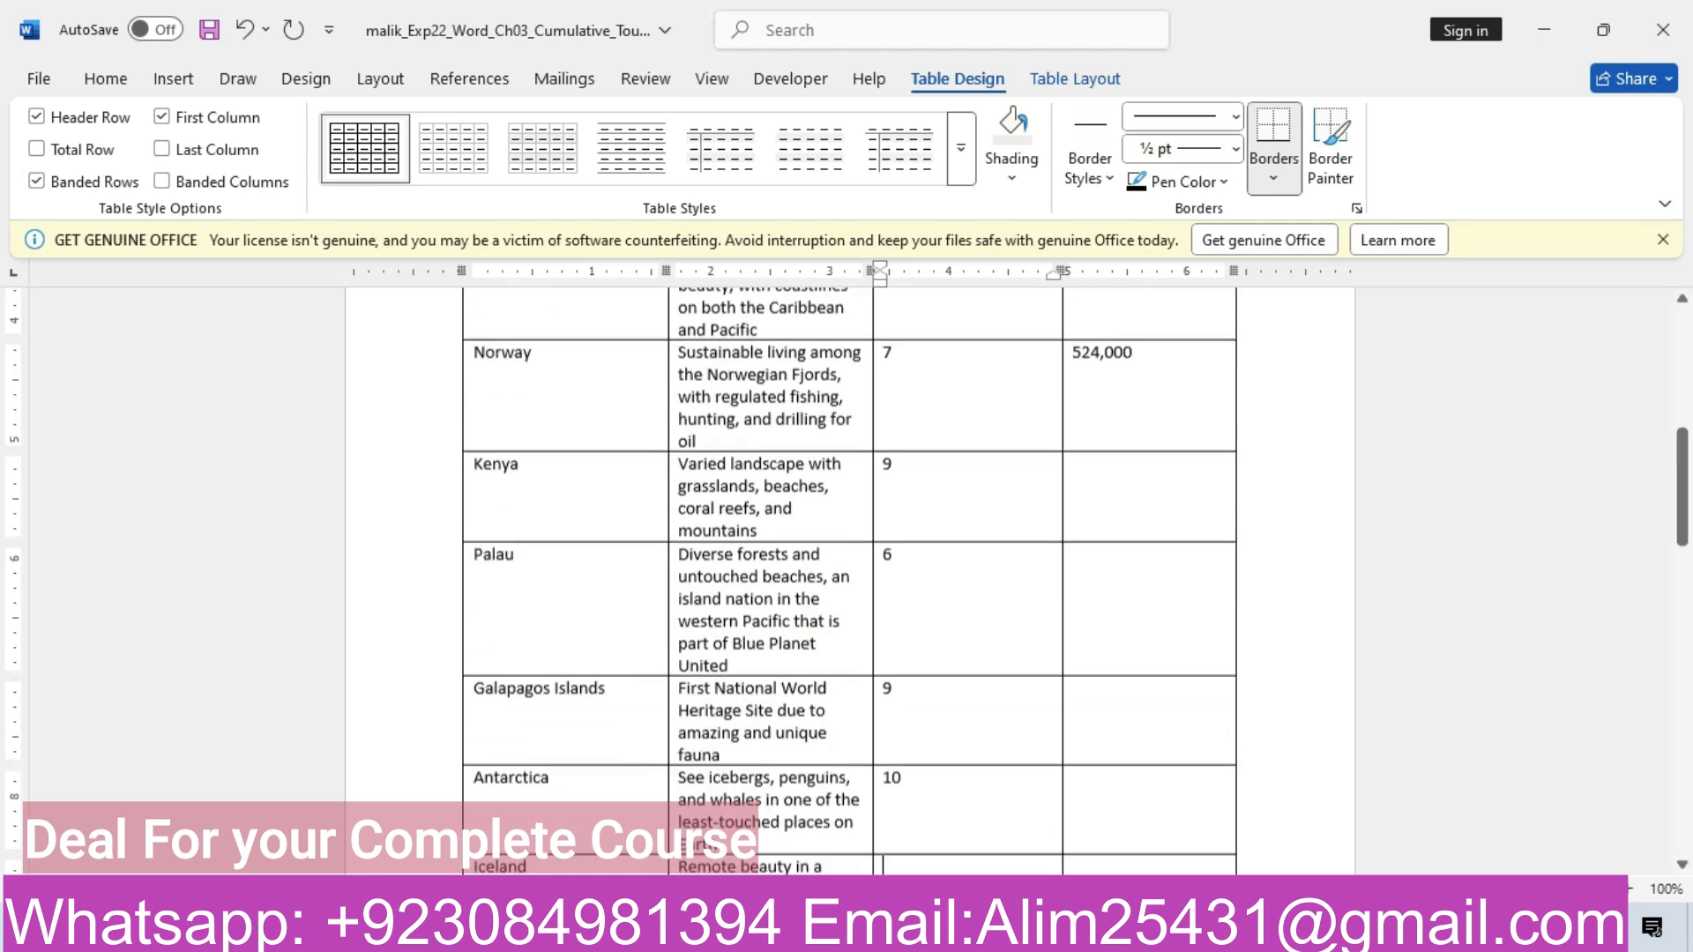
Enter 7 as Iceland's C2 Rating
mouse_move(700, 928)
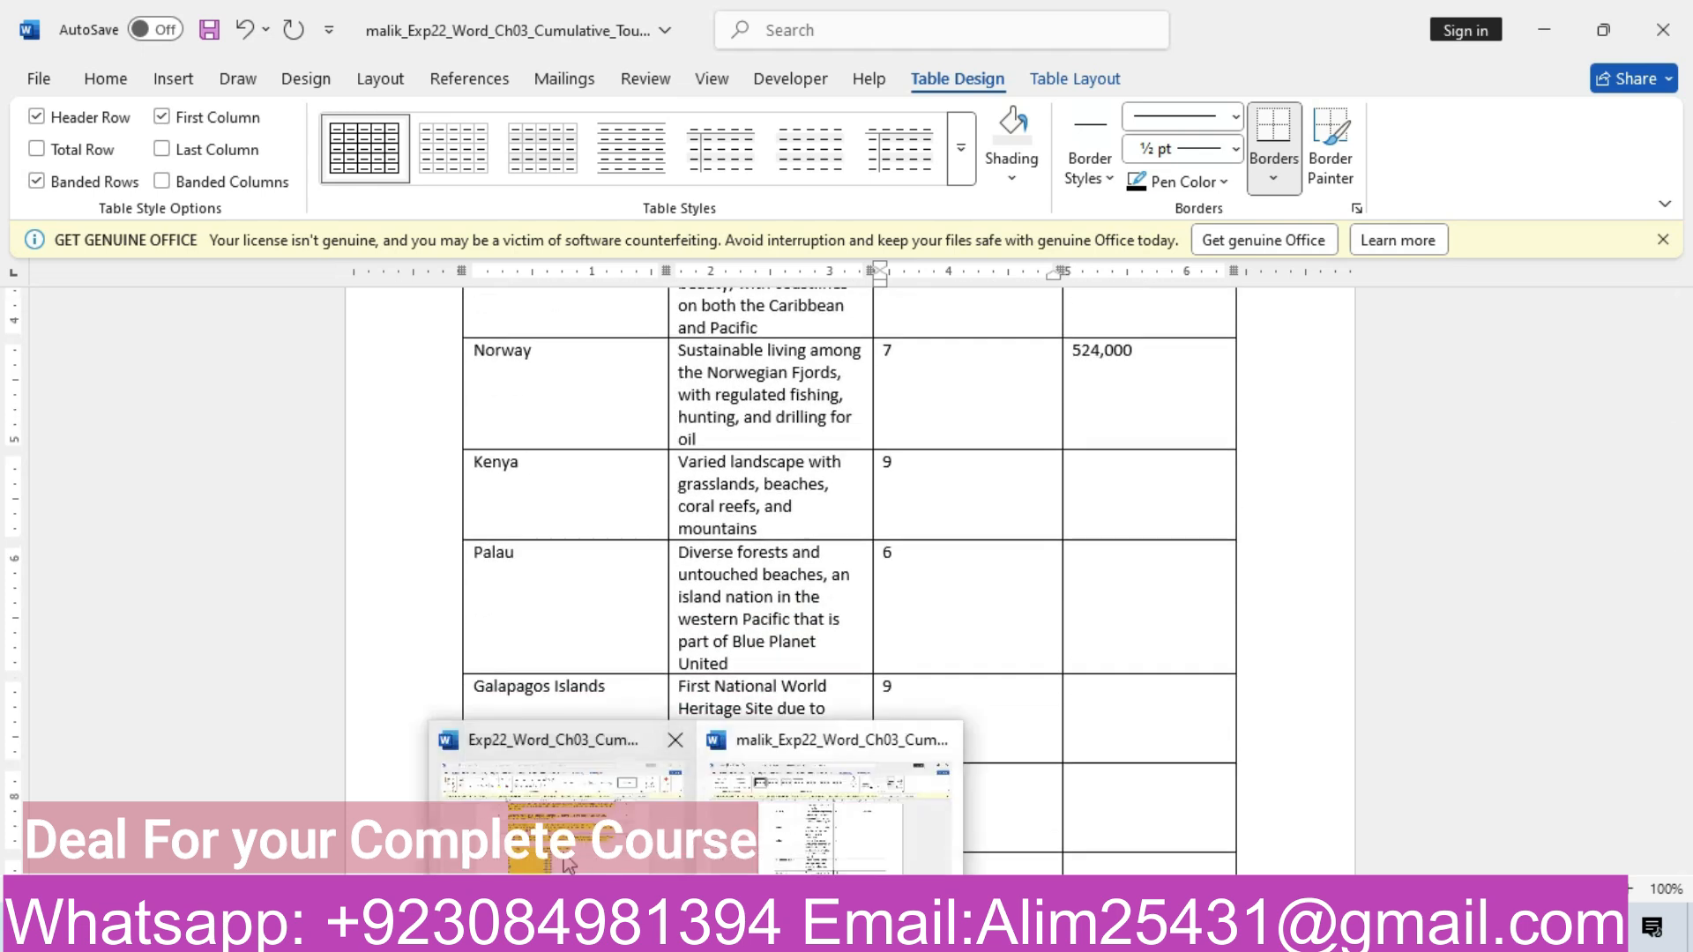
click(567, 851)
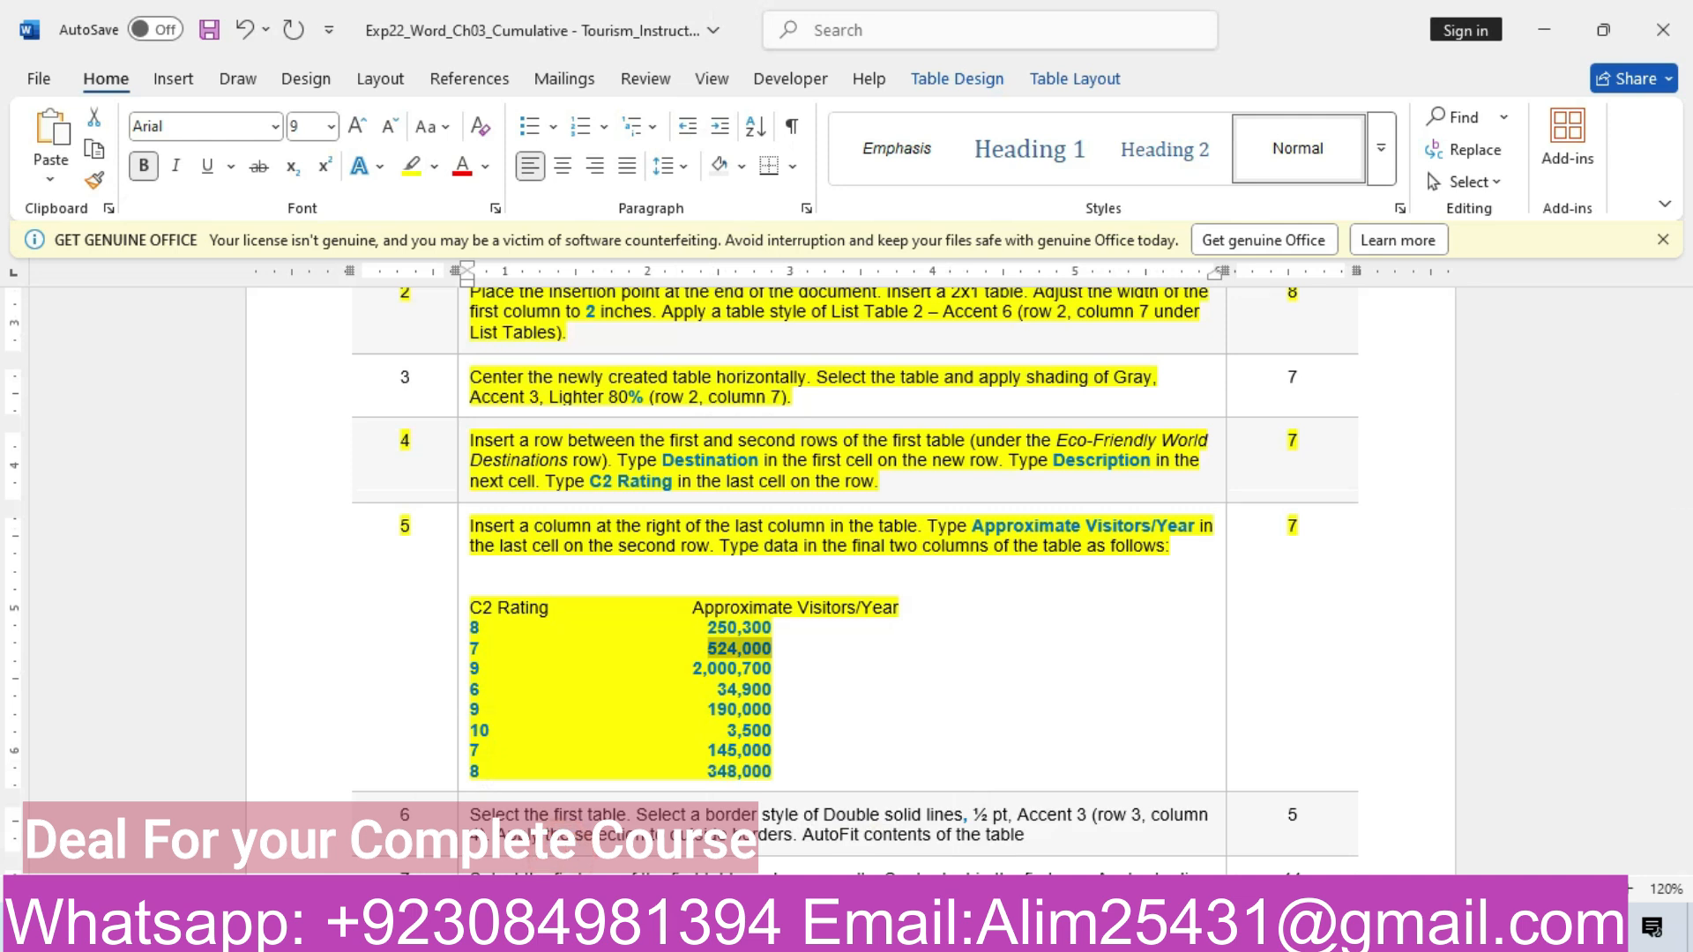
click(788, 842)
scroll(788, 836, down, 5)
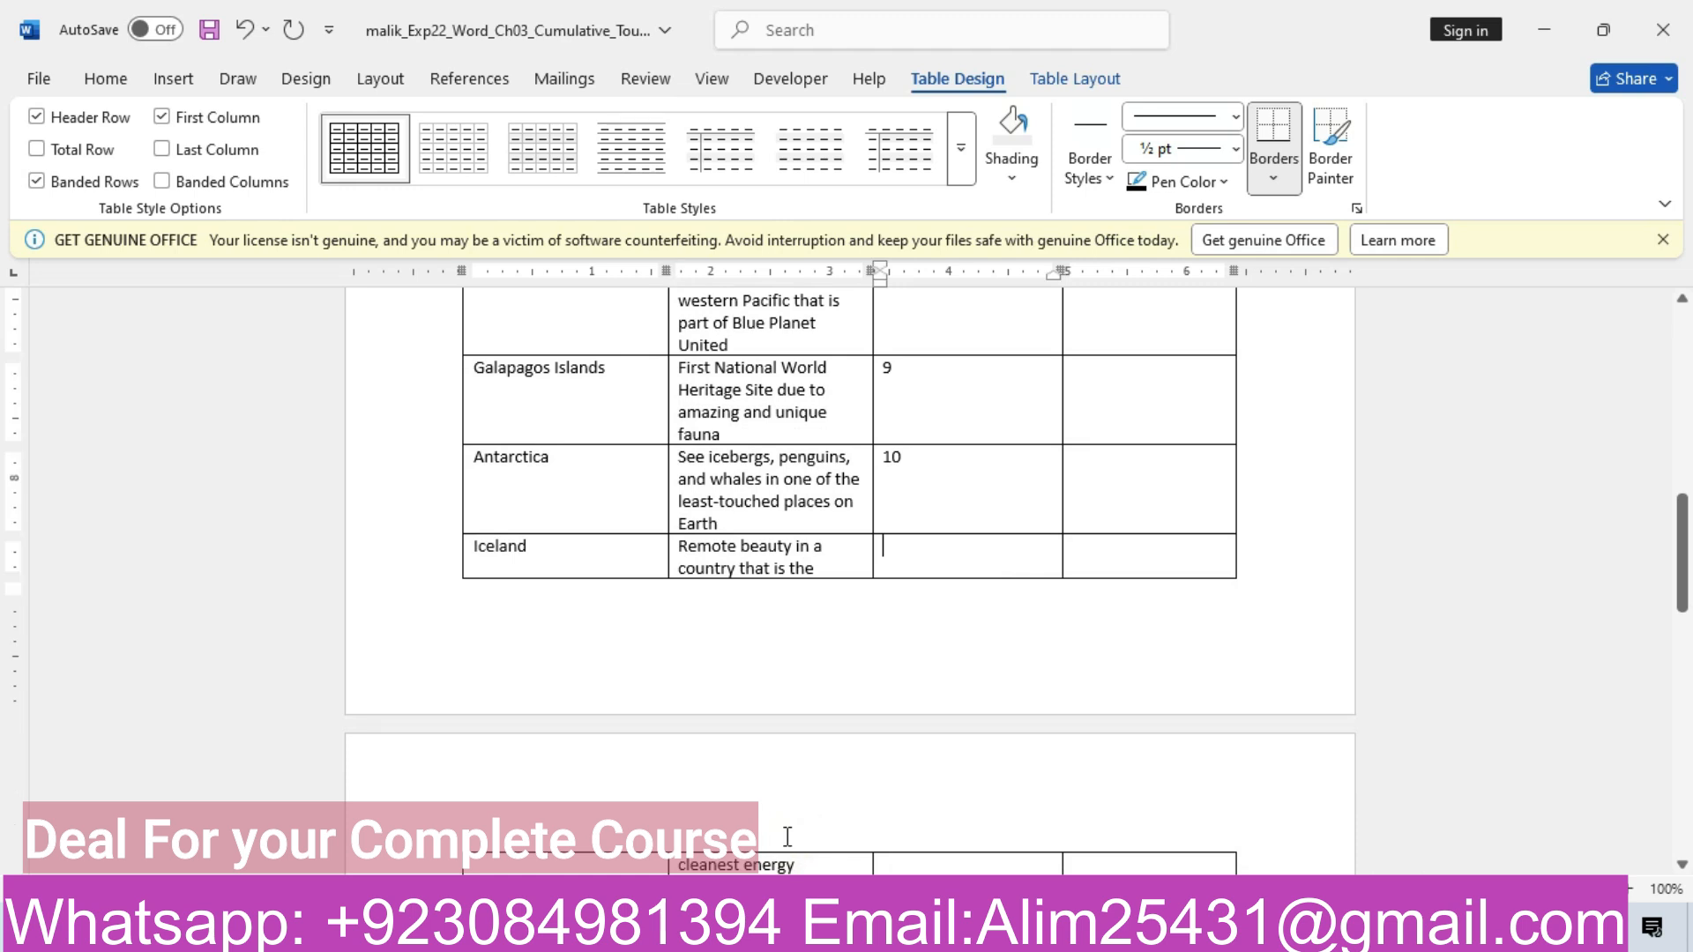
text(7)
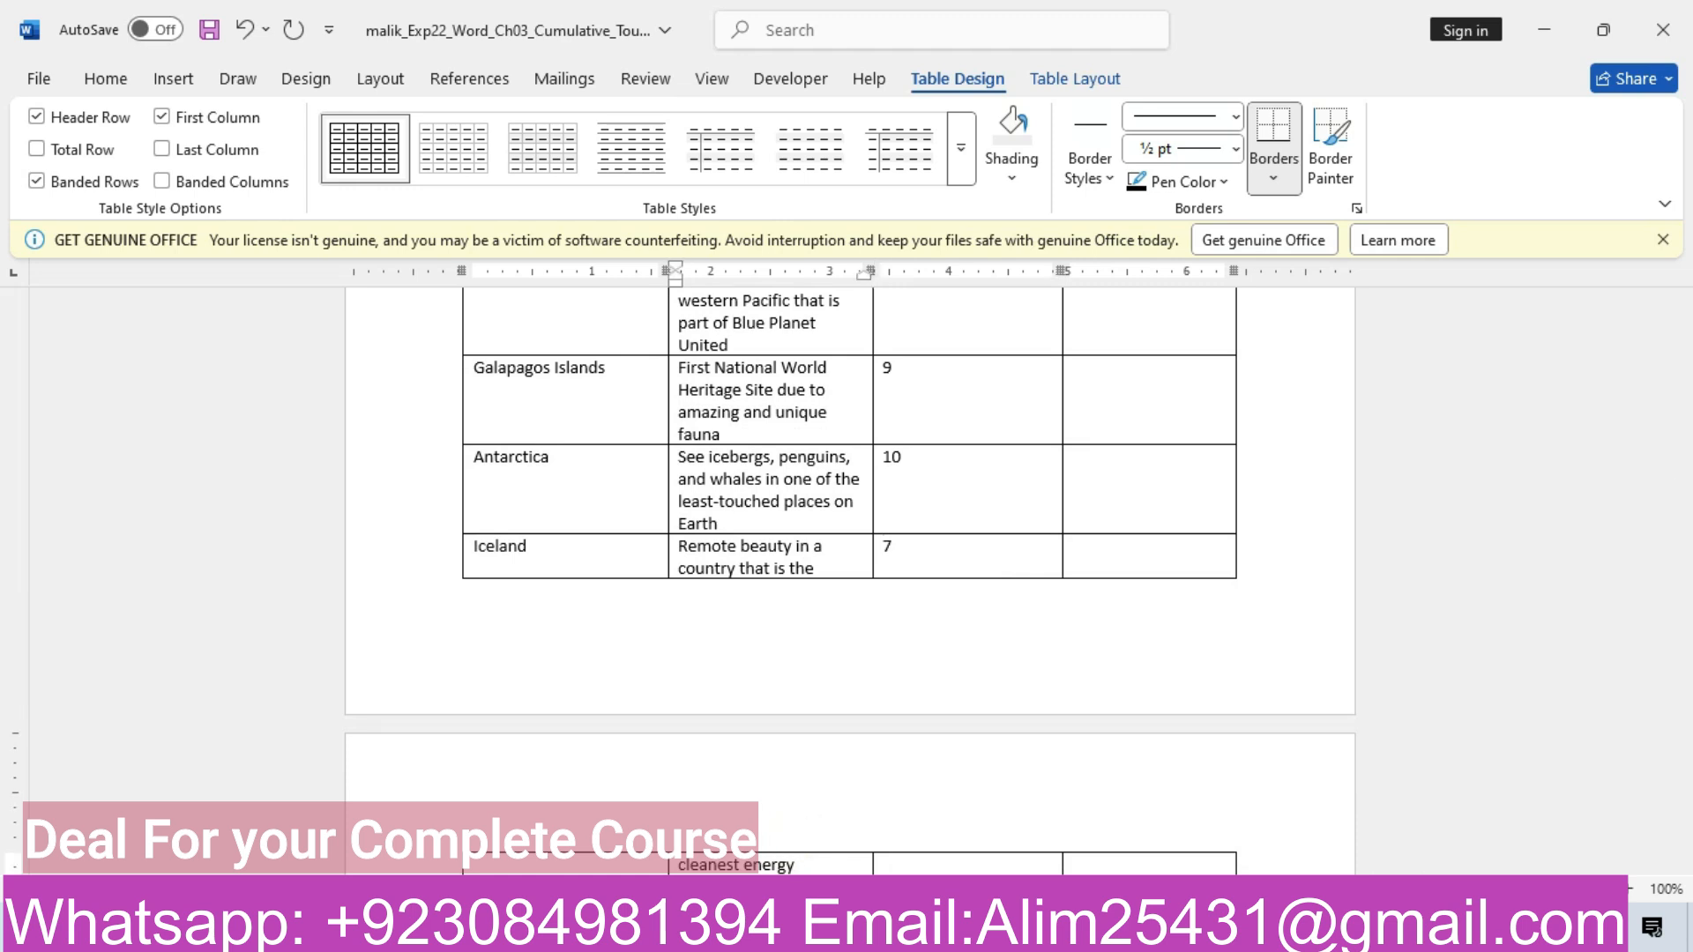
scroll(849, 432, down, 1)
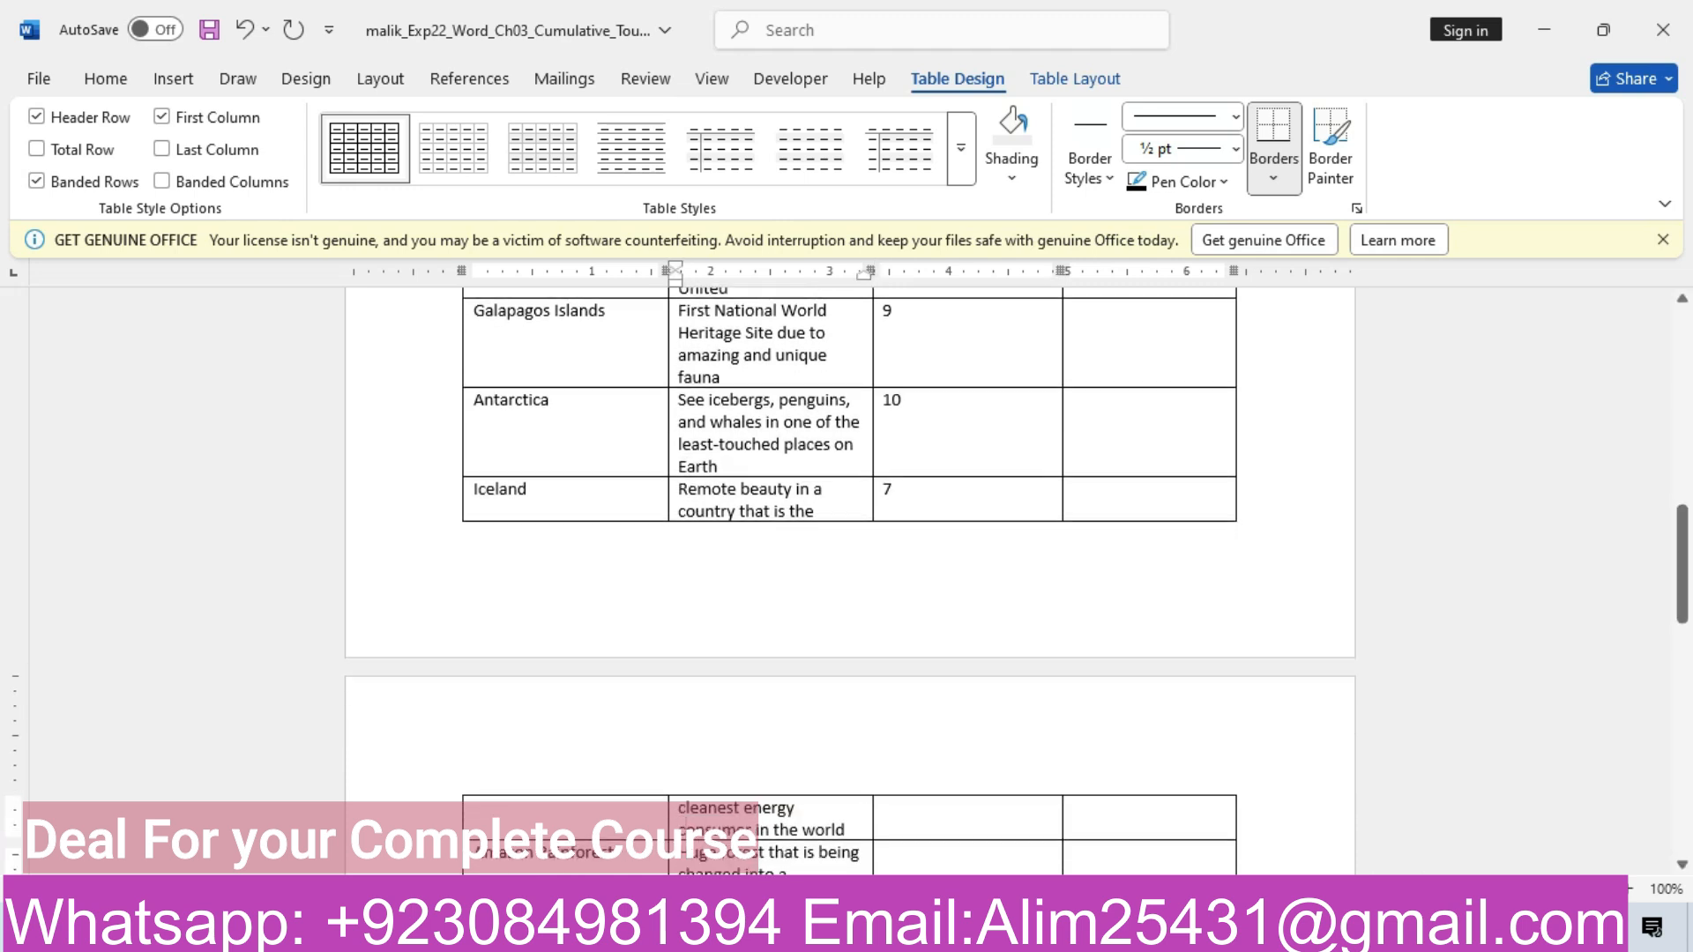
click(999, 827)
click(941, 817)
Compare the completed destinations table against the data in the instructions document
drag(1690, 571, 1691, 484)
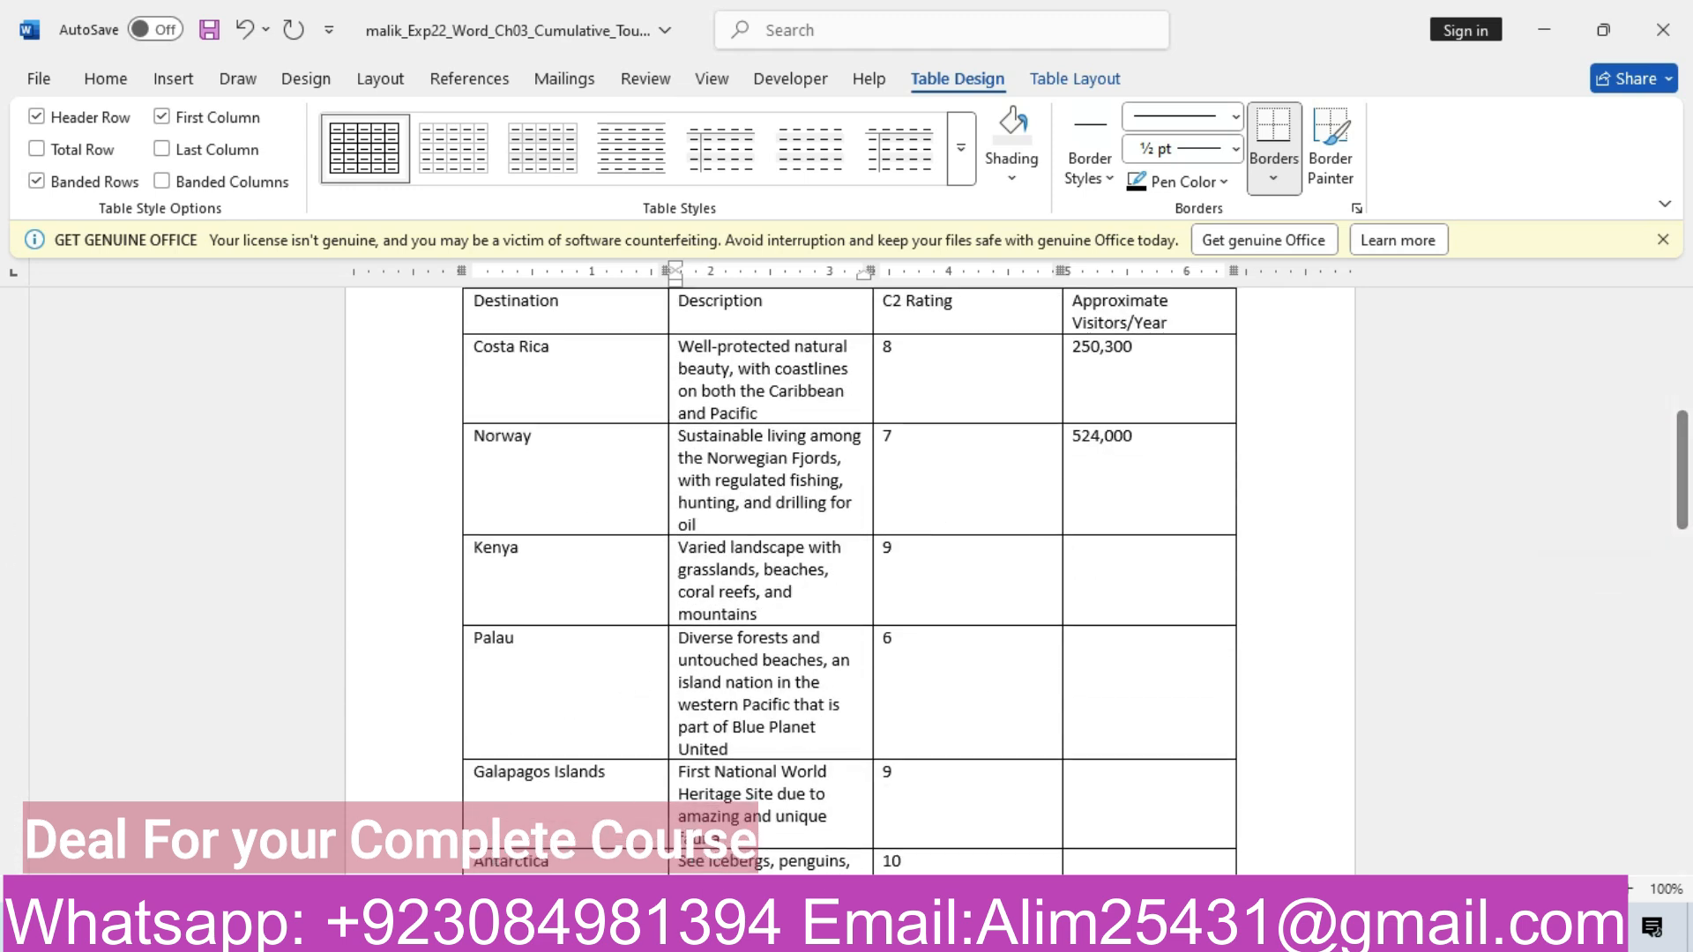
mouse_move(670, 930)
mouse_move(636, 864)
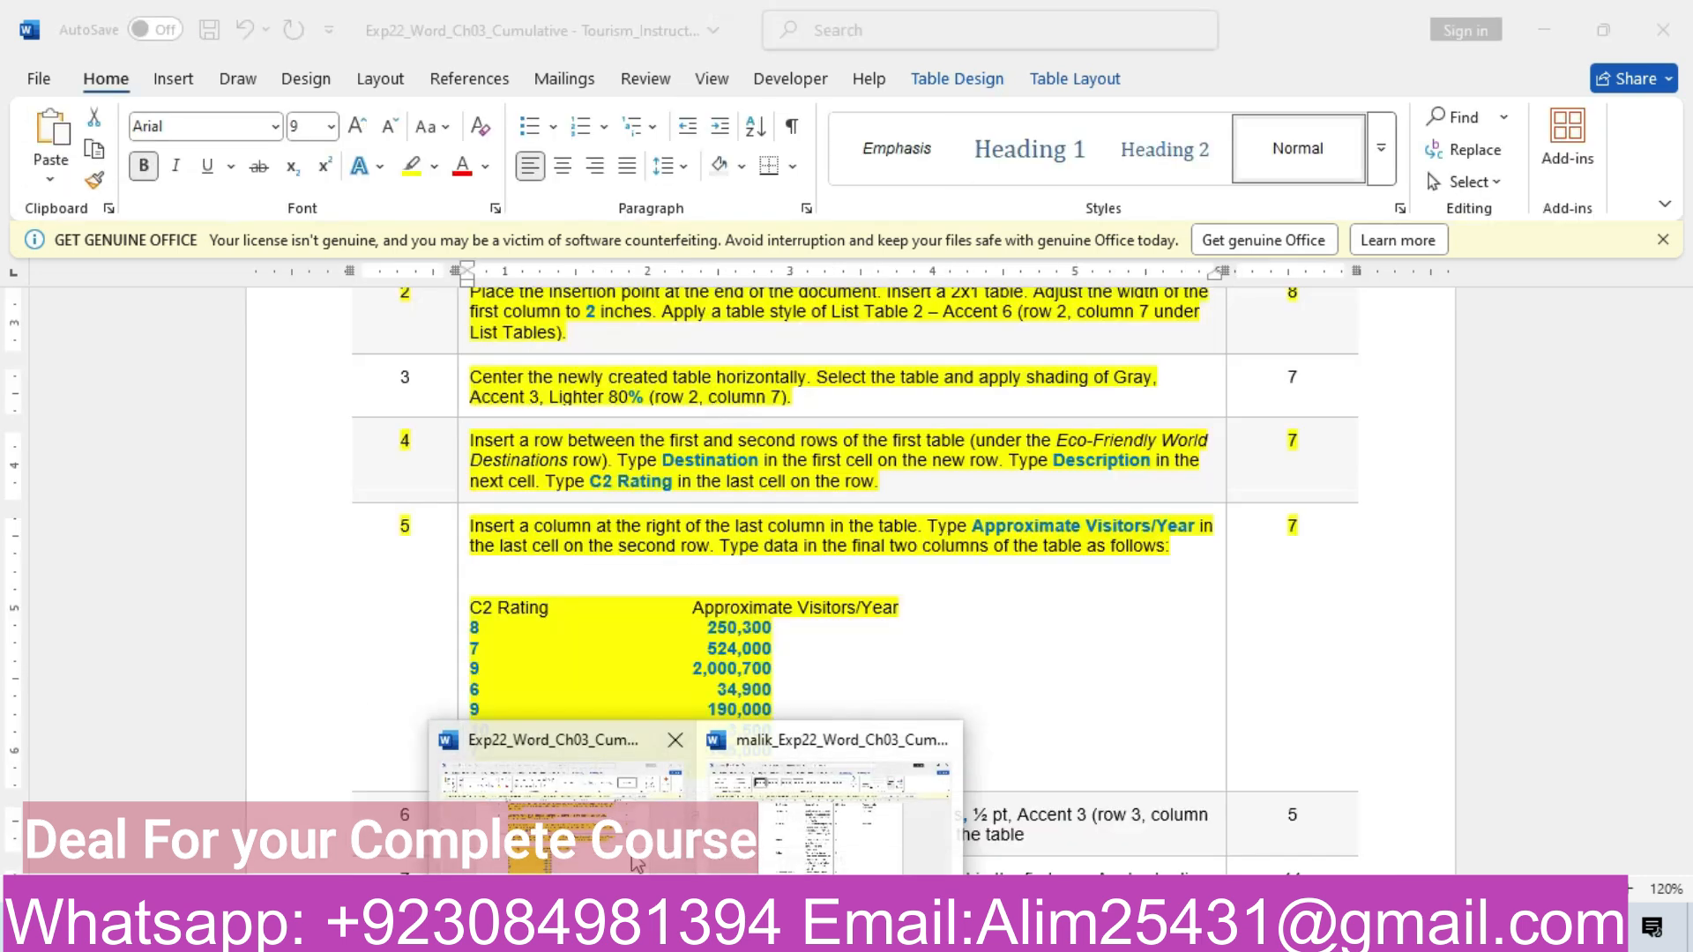
click(520, 888)
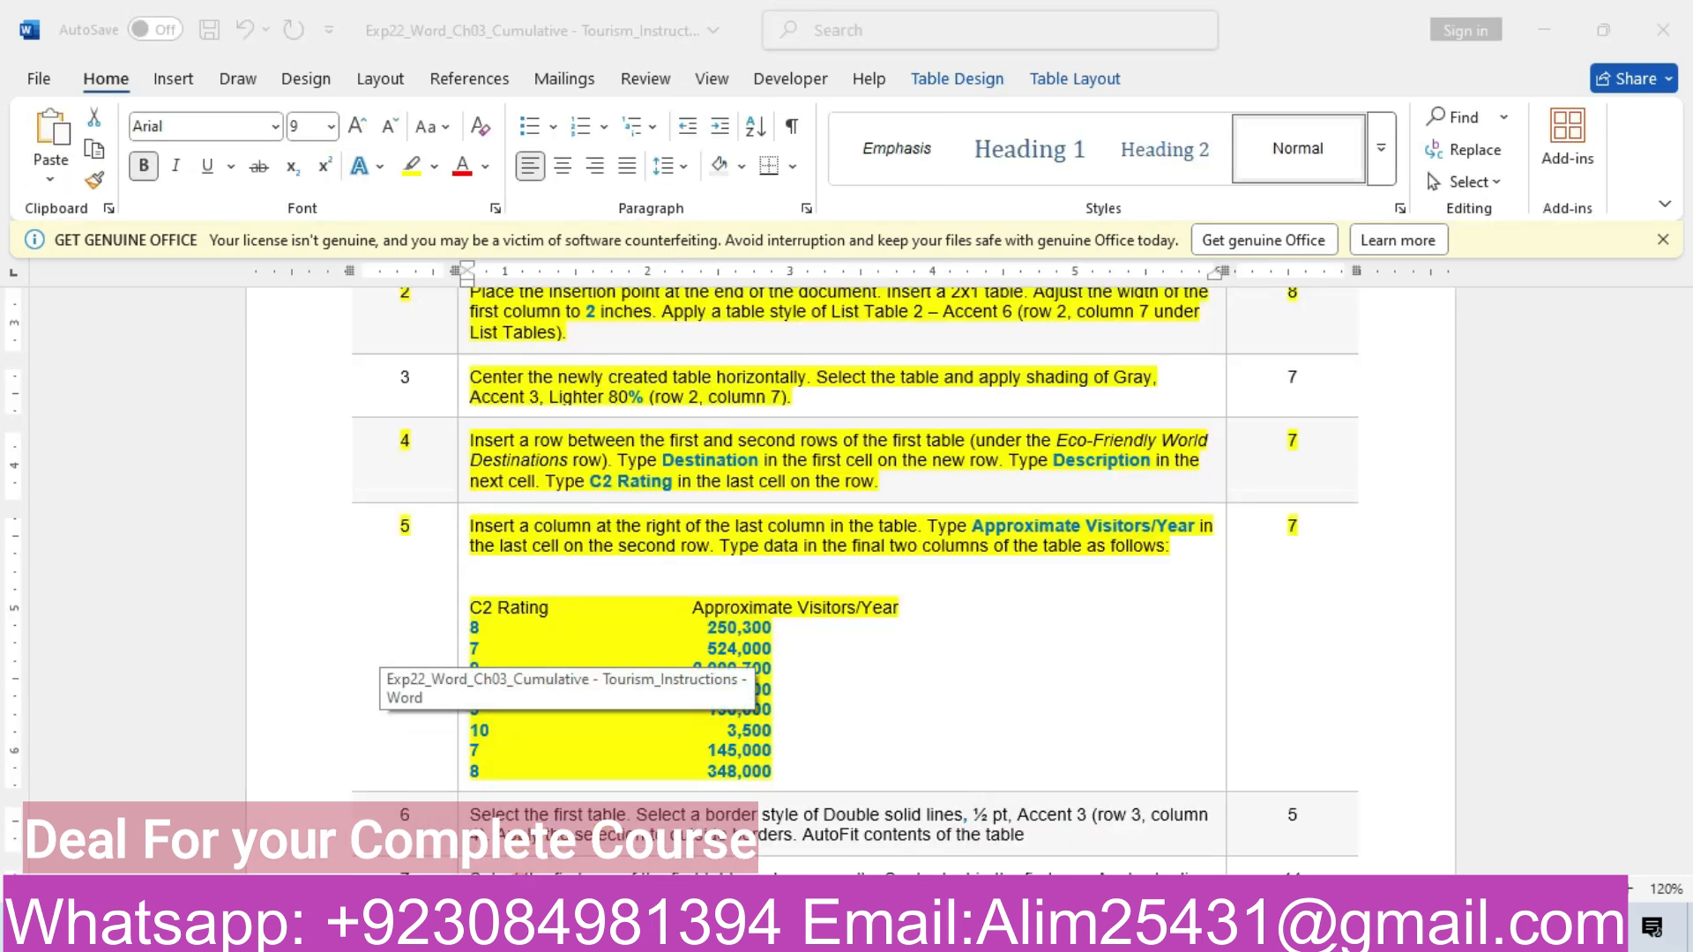
mouse_move(670, 931)
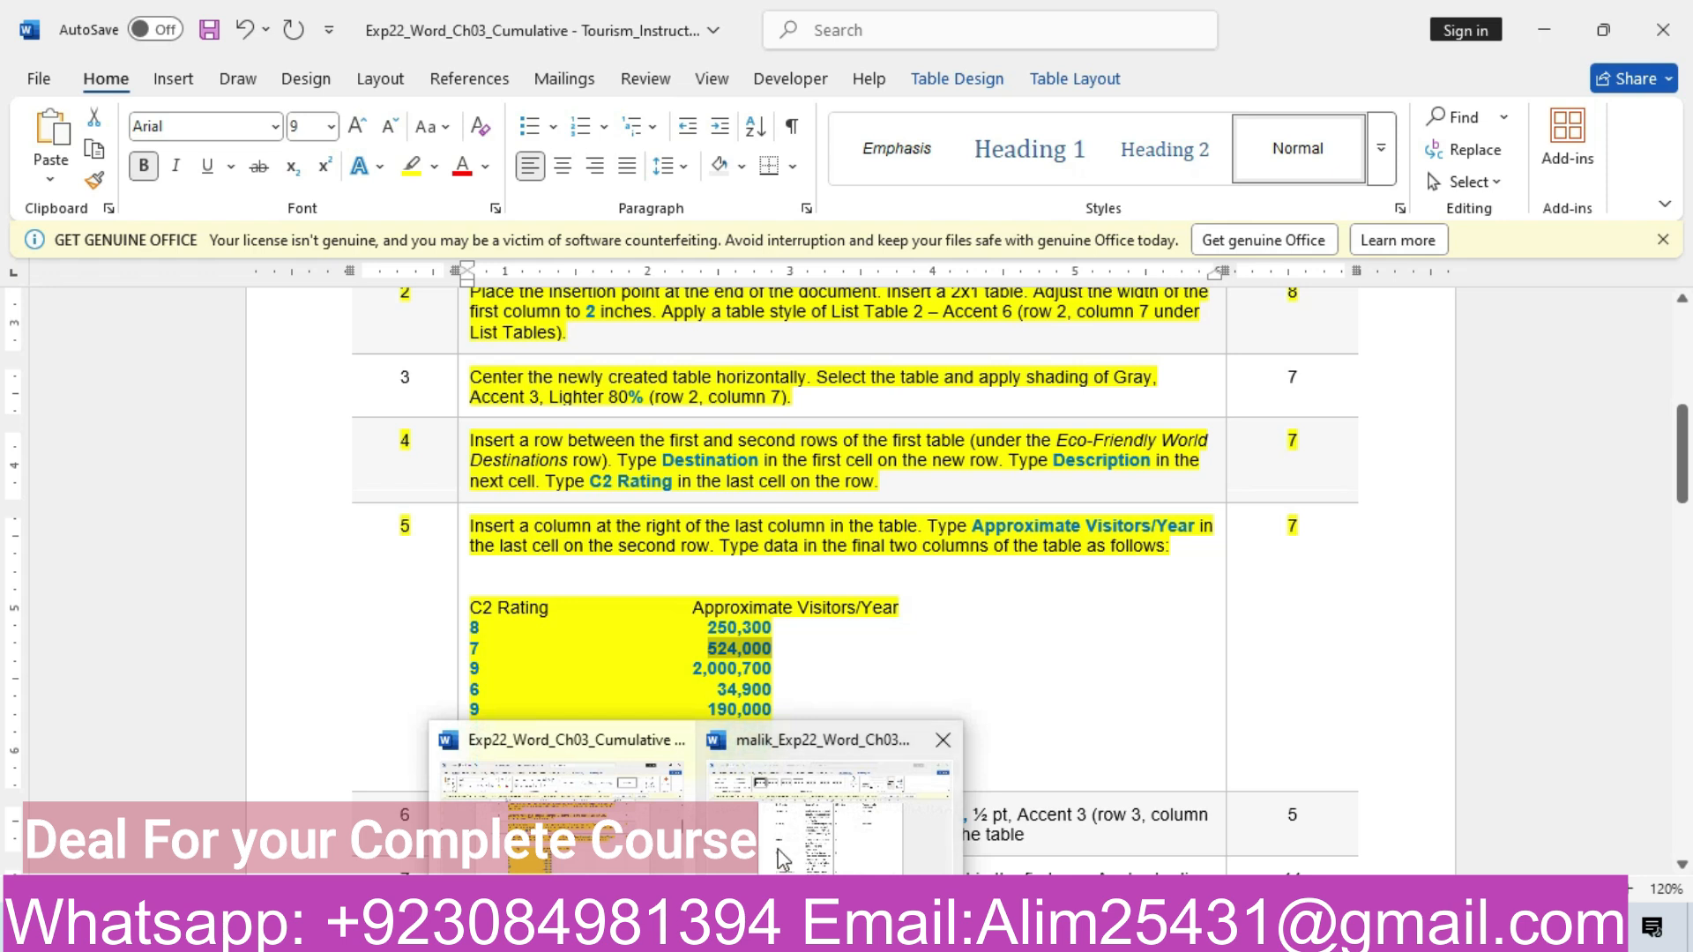
click(829, 758)
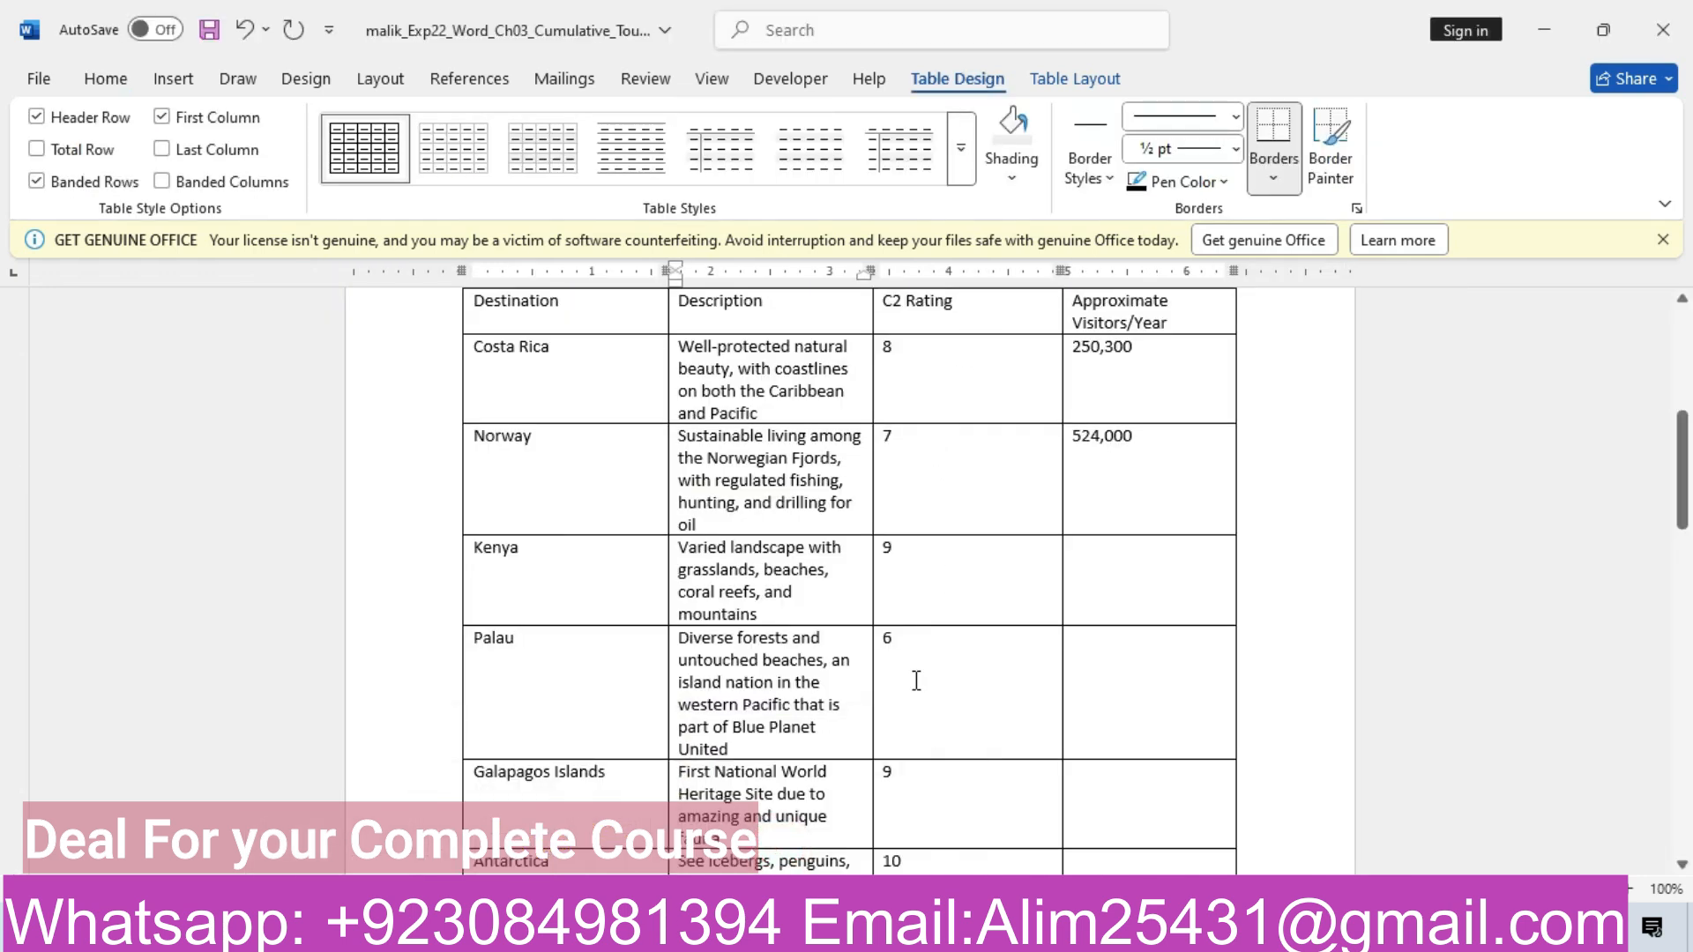
mouse_move(670, 931)
click(598, 851)
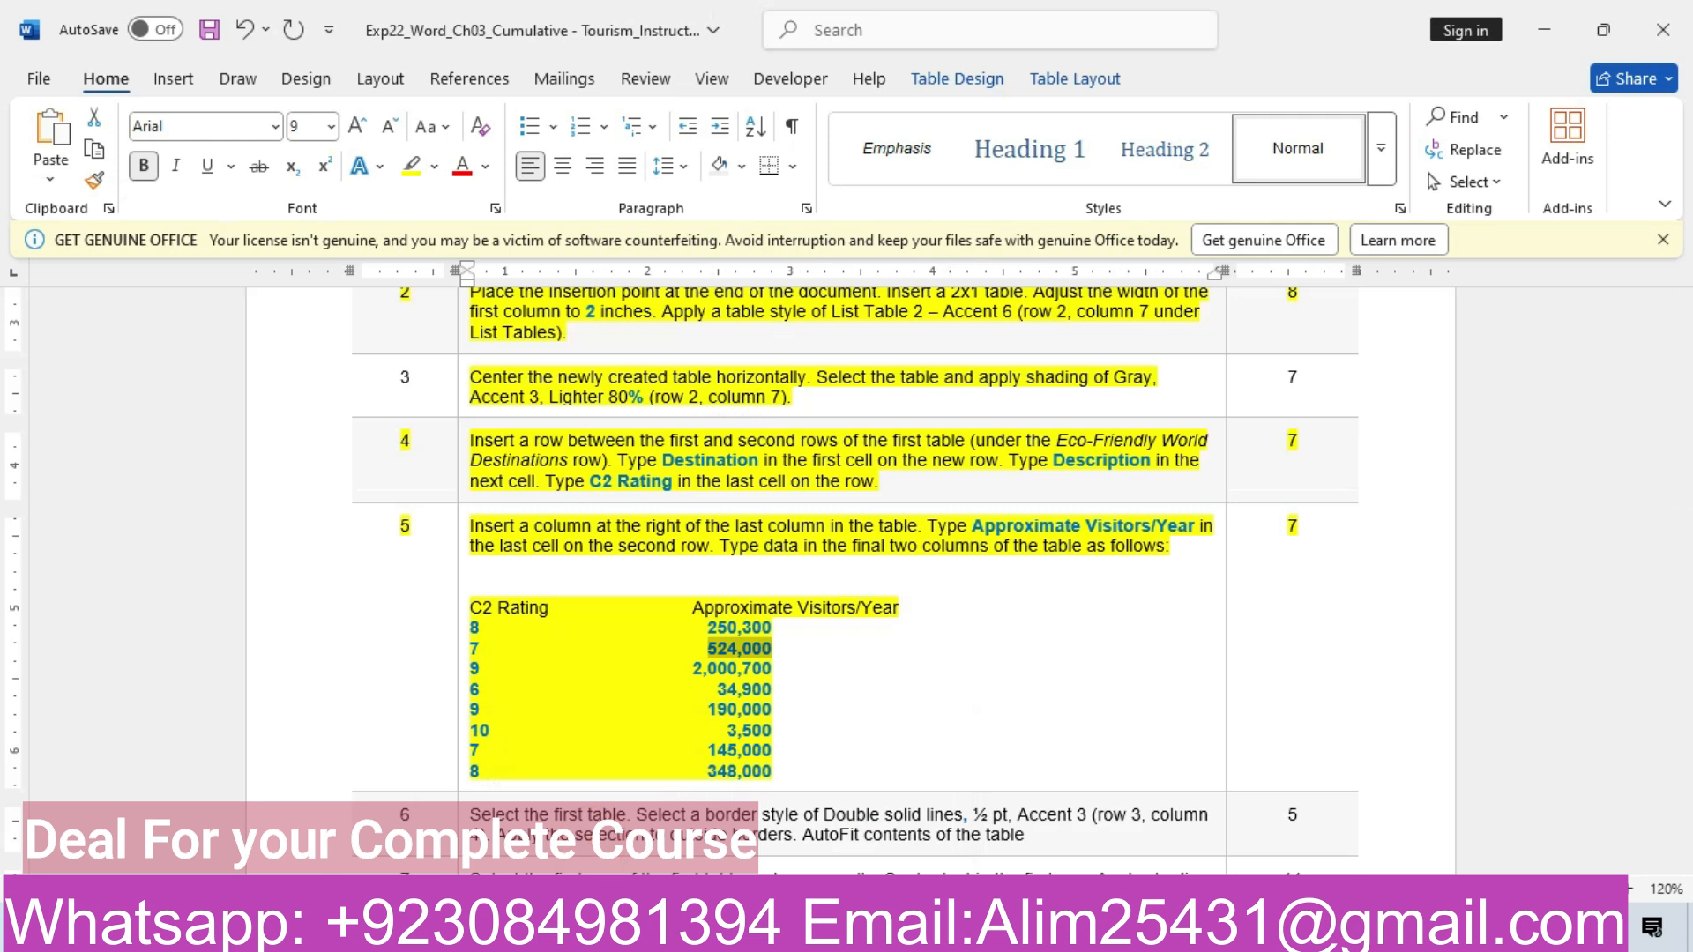
mouse_move(670, 931)
click(563, 791)
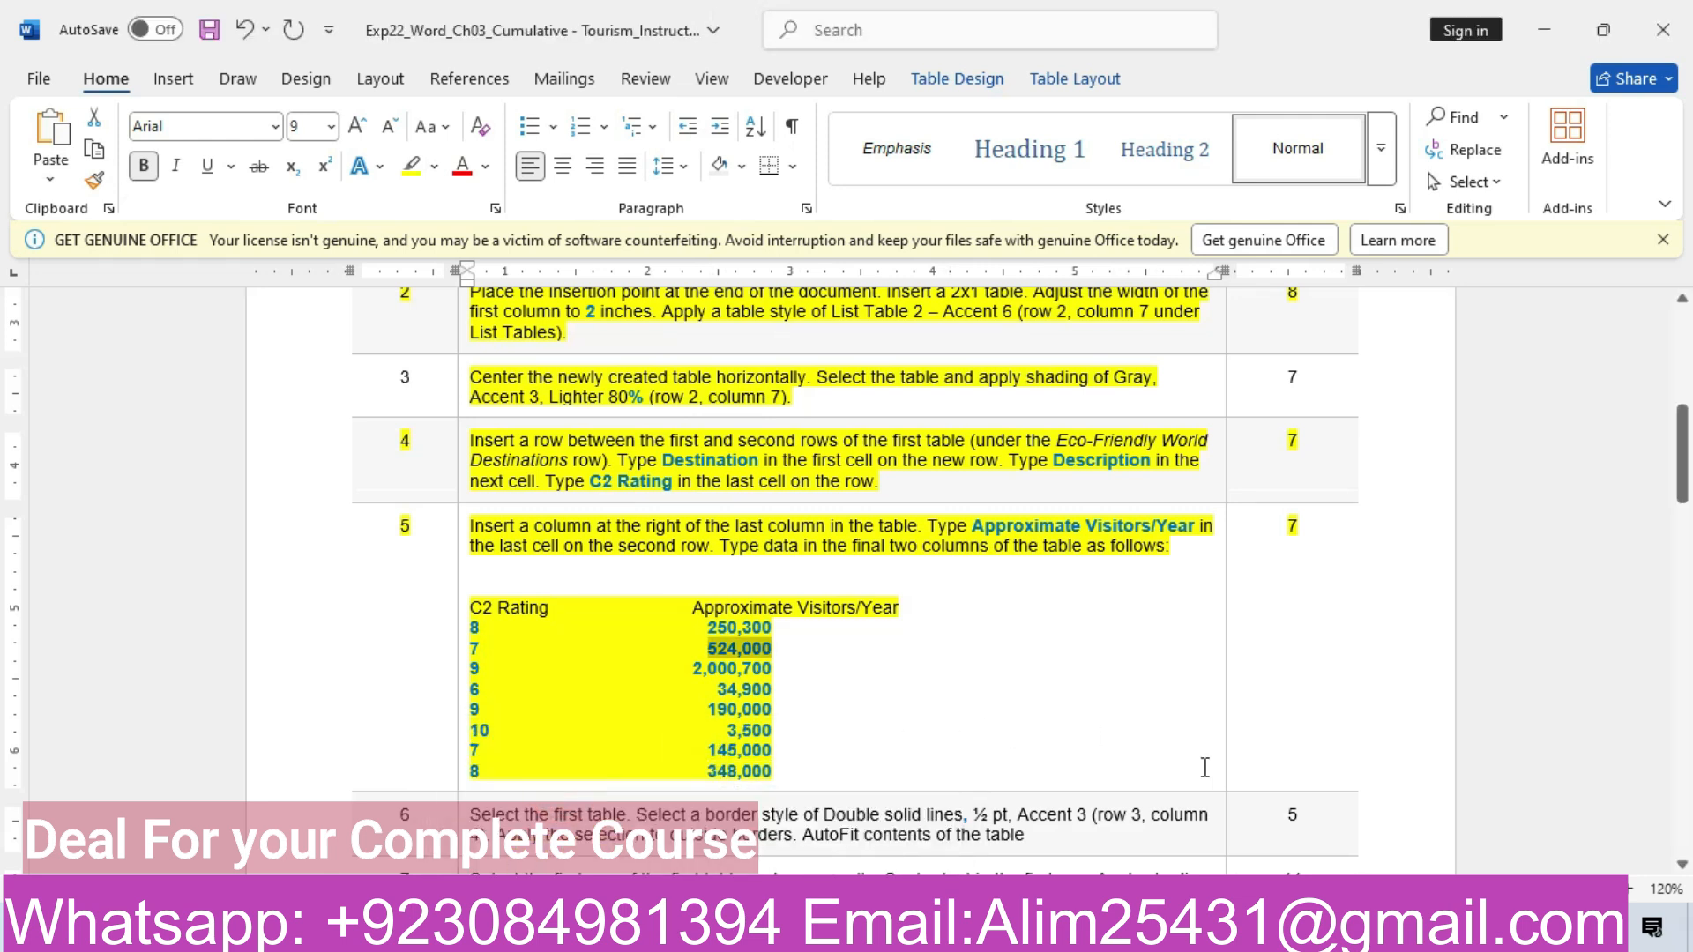
mouse_move(670, 931)
click(846, 836)
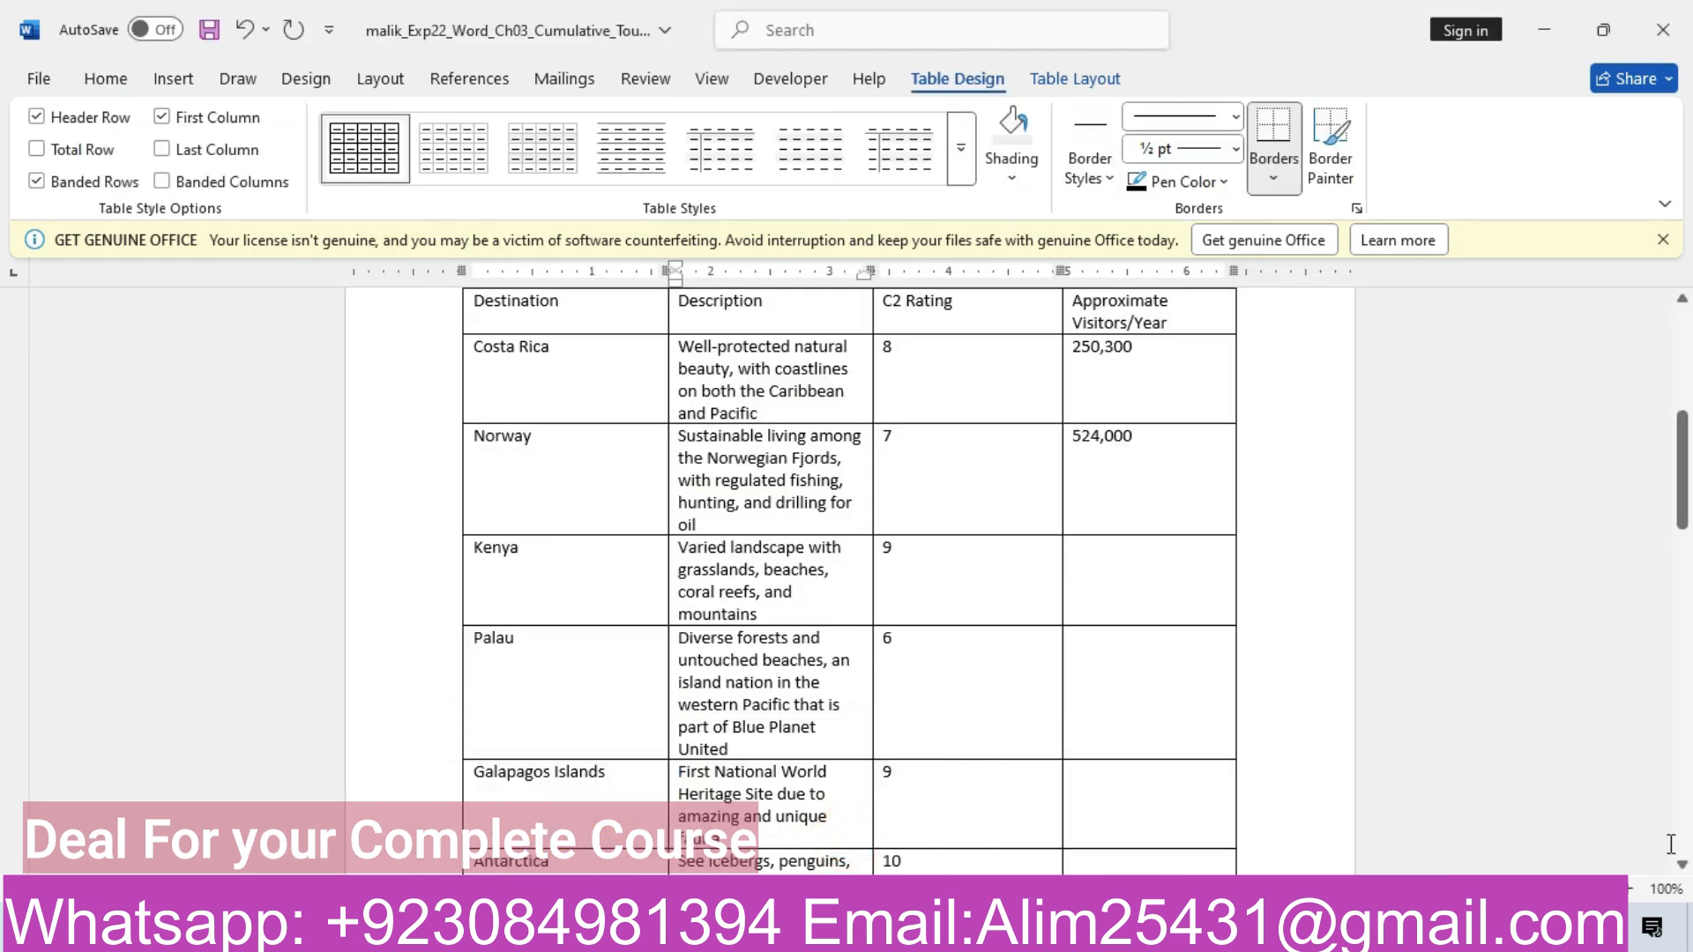
click(1682, 867)
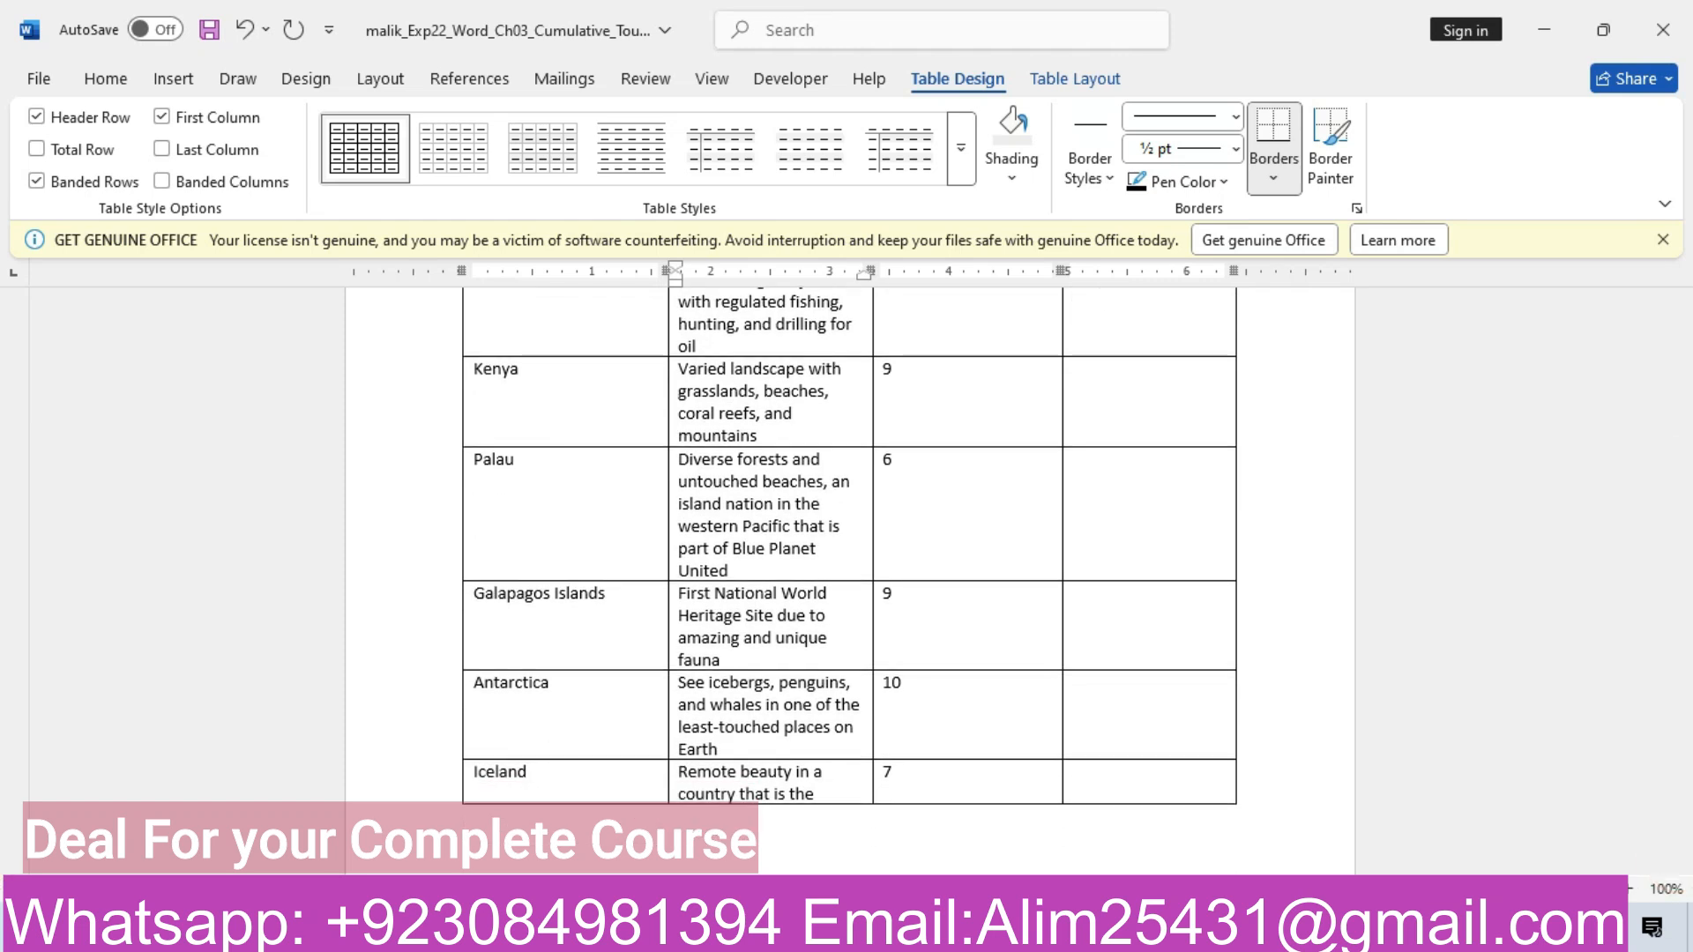
mouse_move(635, 934)
click(569, 807)
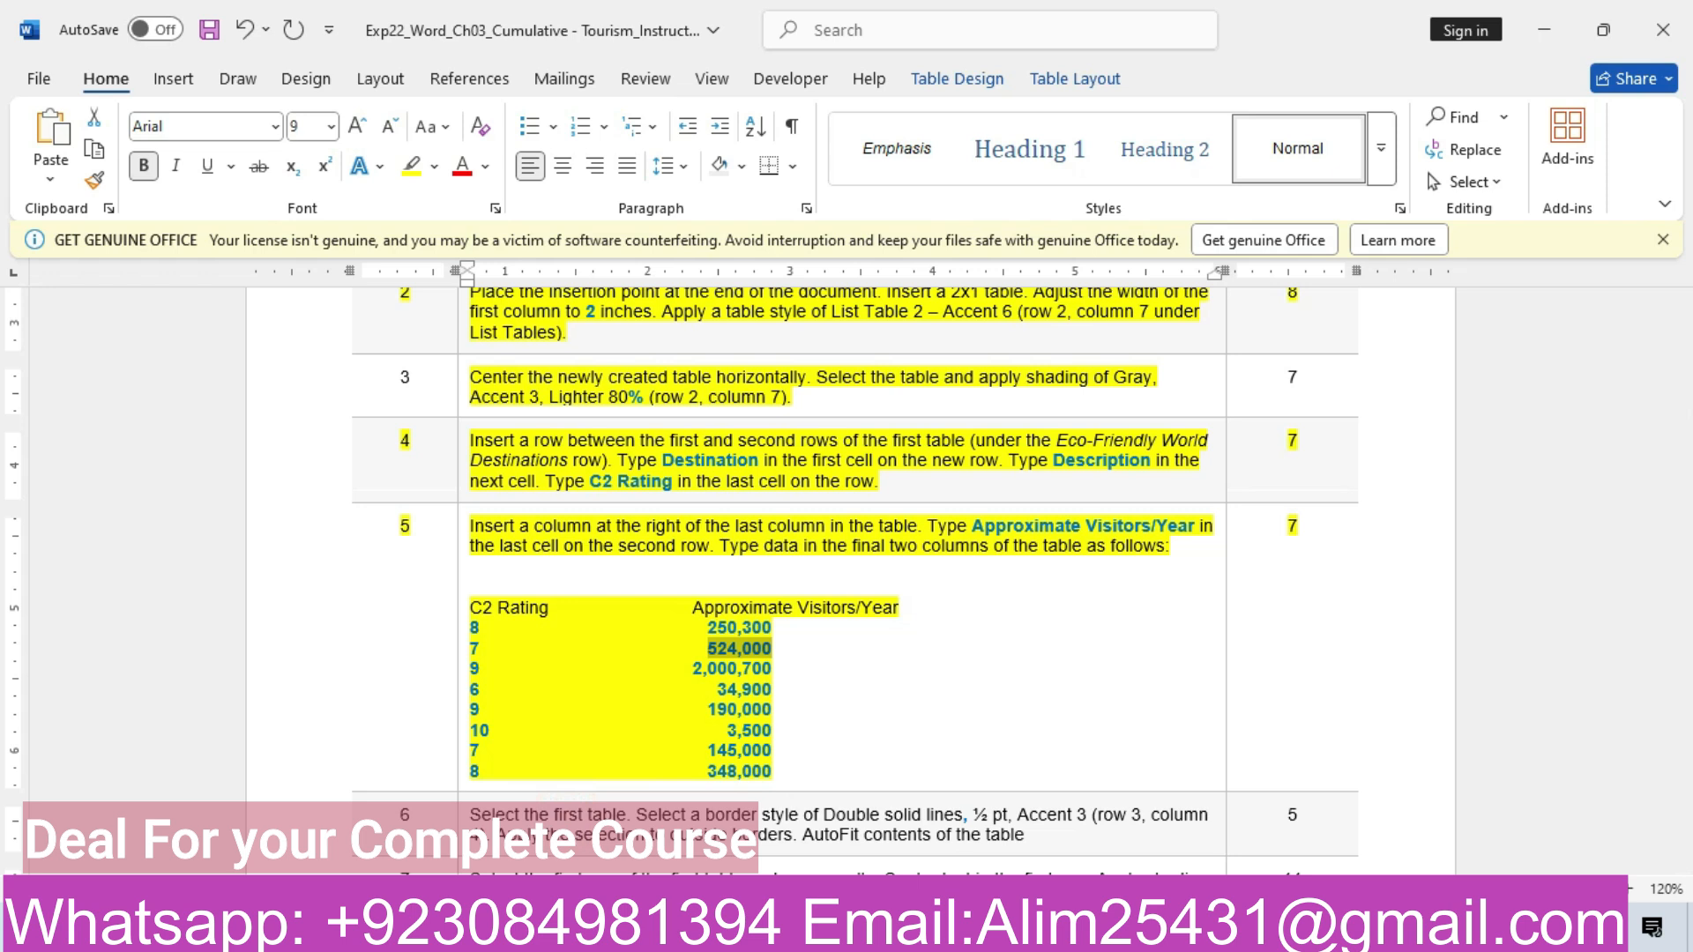
mouse_move(635, 934)
click(793, 862)
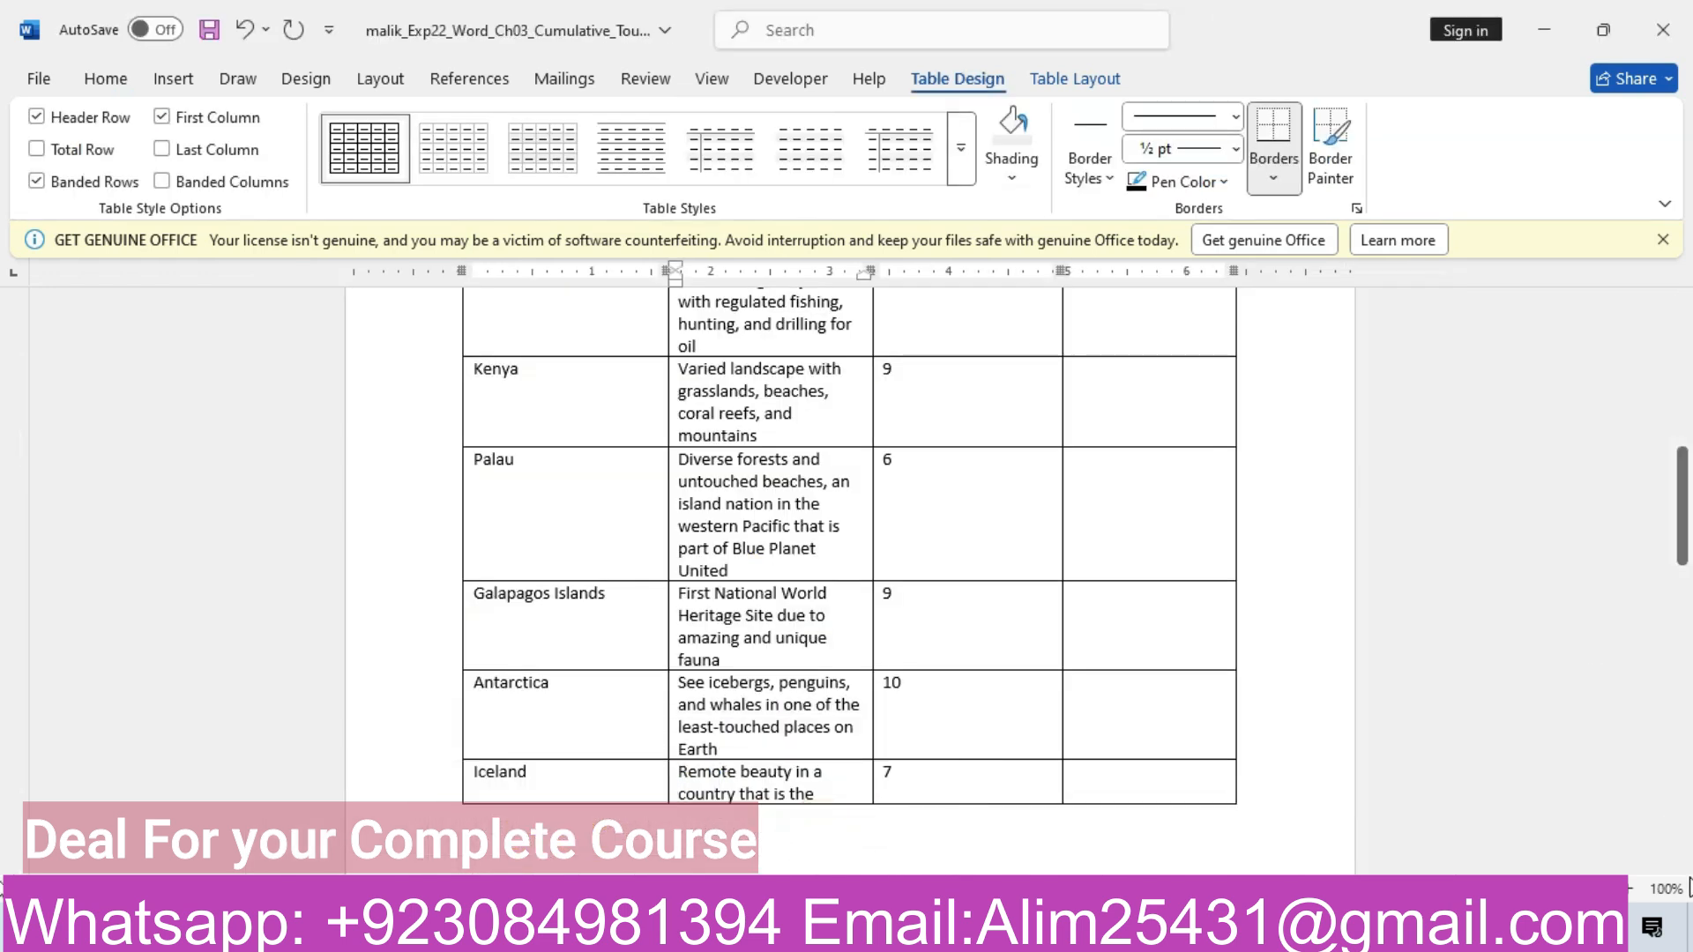
Enter 8 as Amazon Rainforest's C2 Rating, retyping it after an accidental deletion
scroll(1686, 868, down, 6)
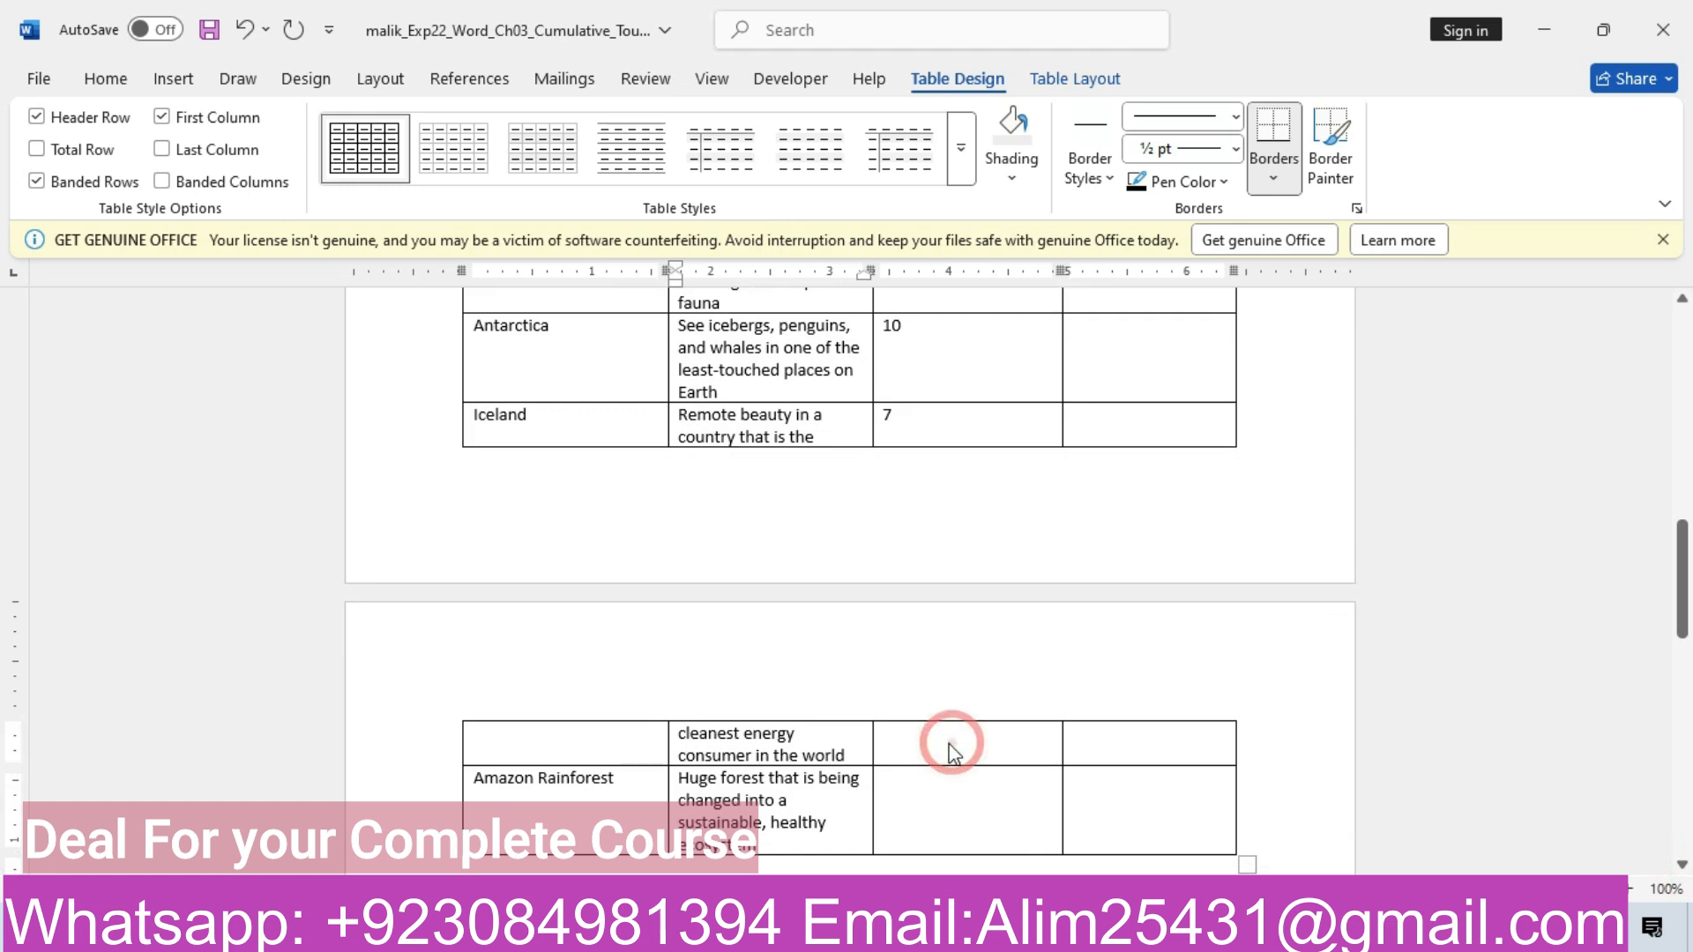
click(926, 801)
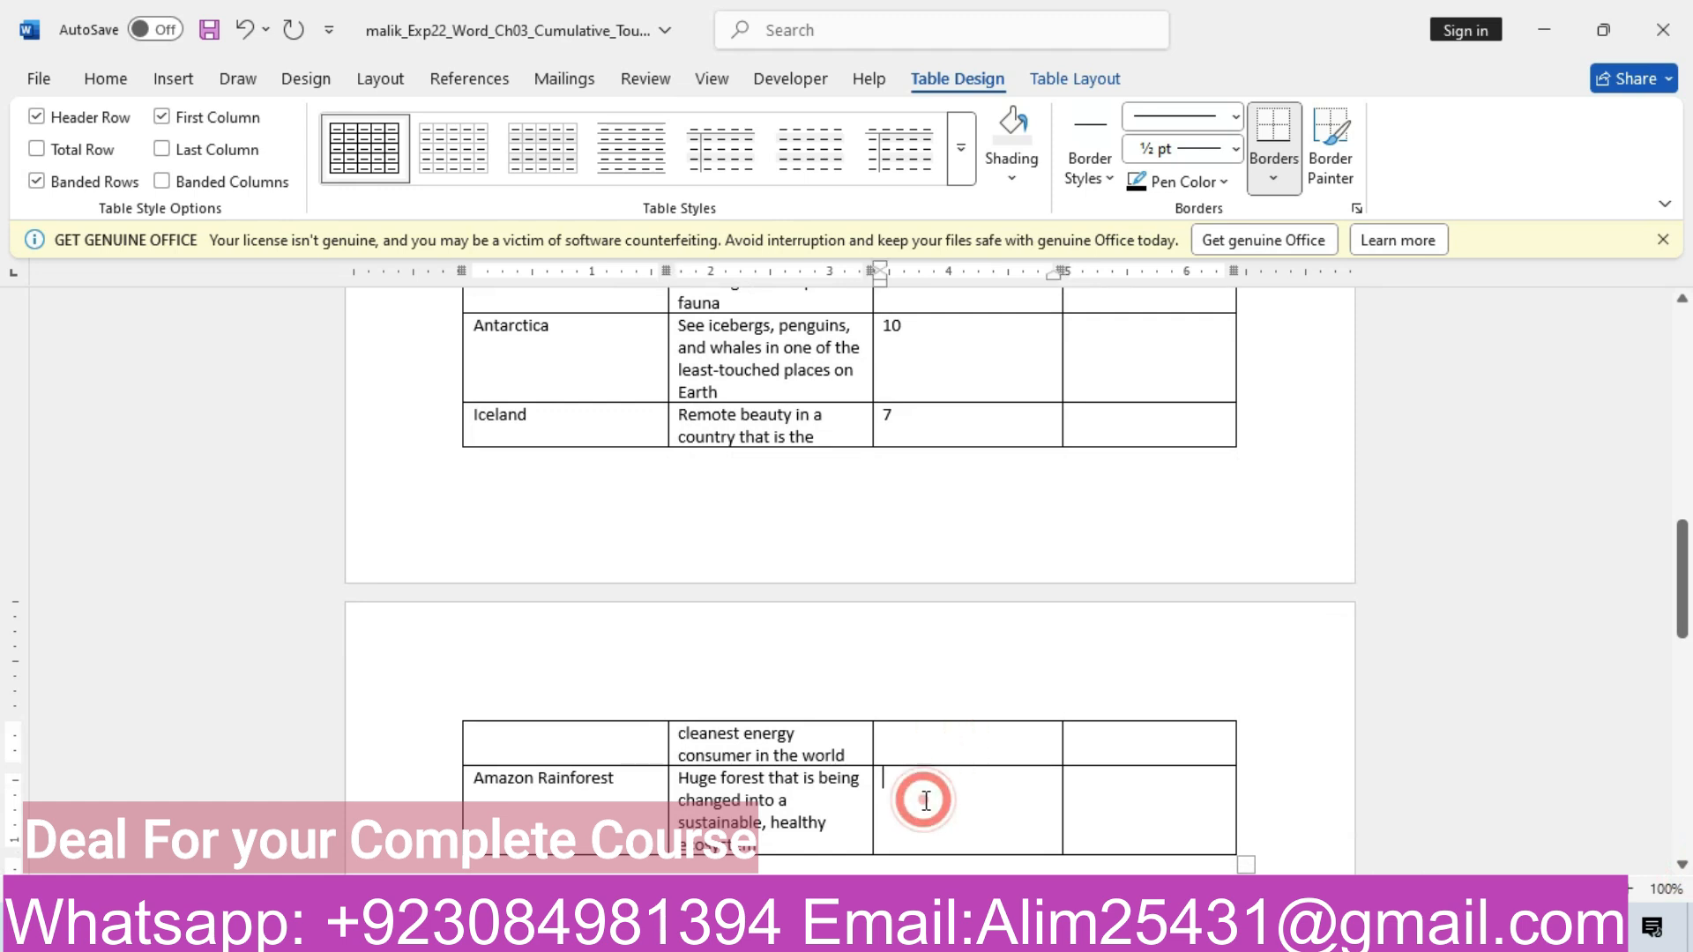
text(8)
key(BackSpace)
click(423, 422)
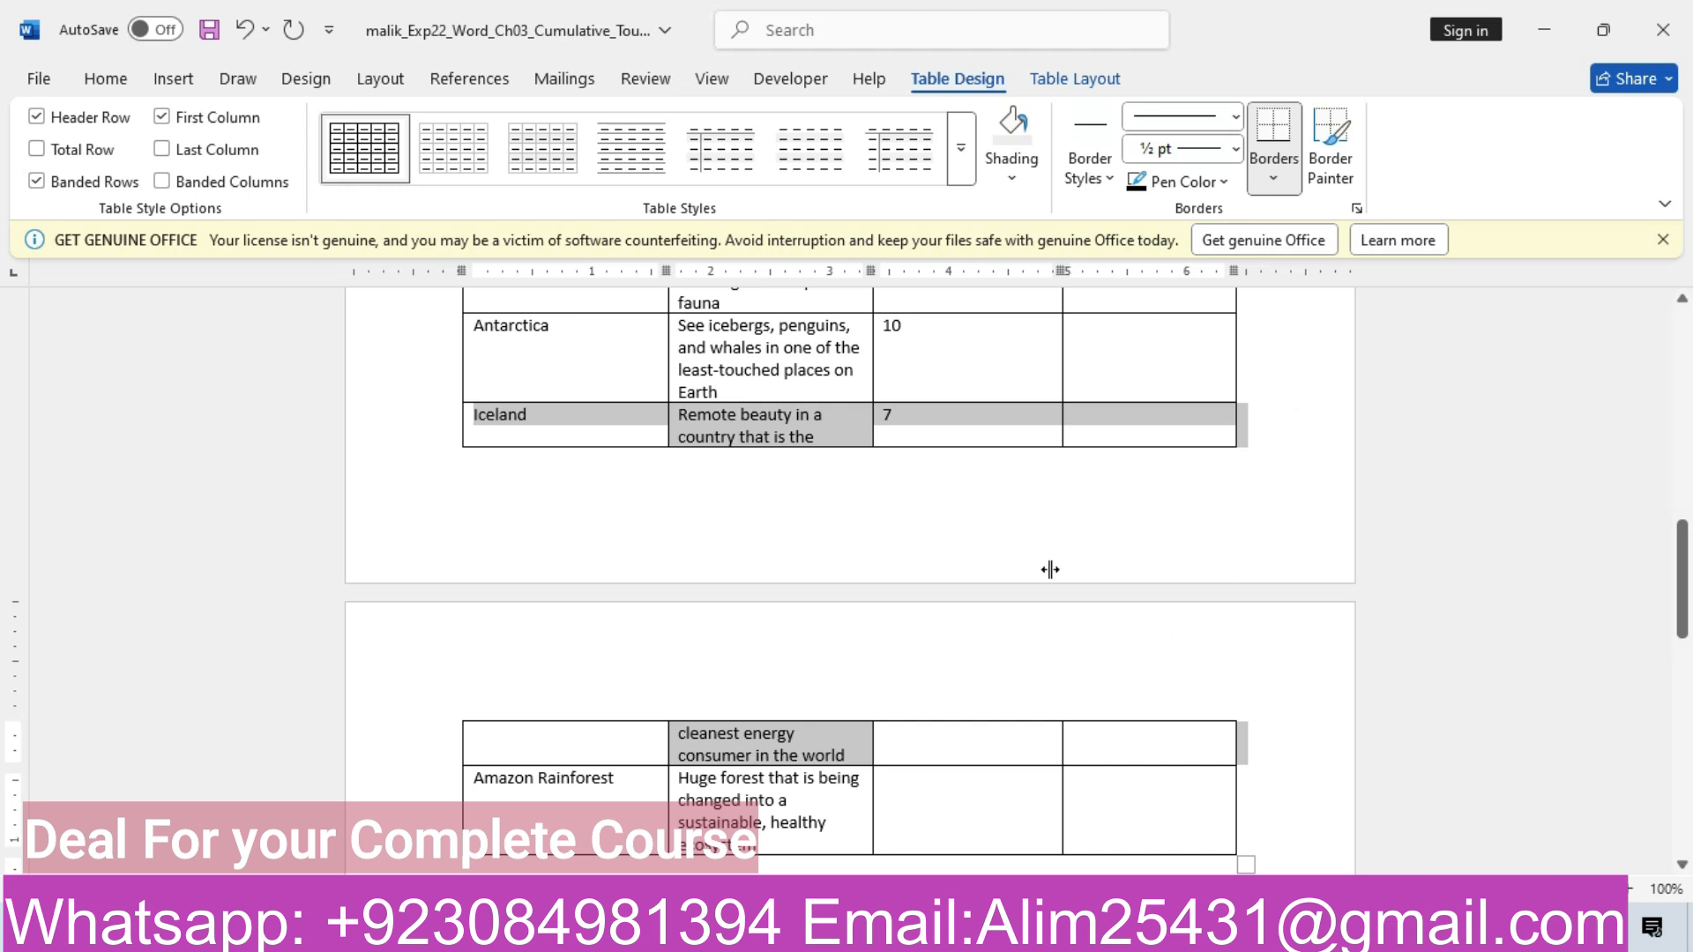
click(932, 796)
text(8)
drag(1682, 625, 1683, 524)
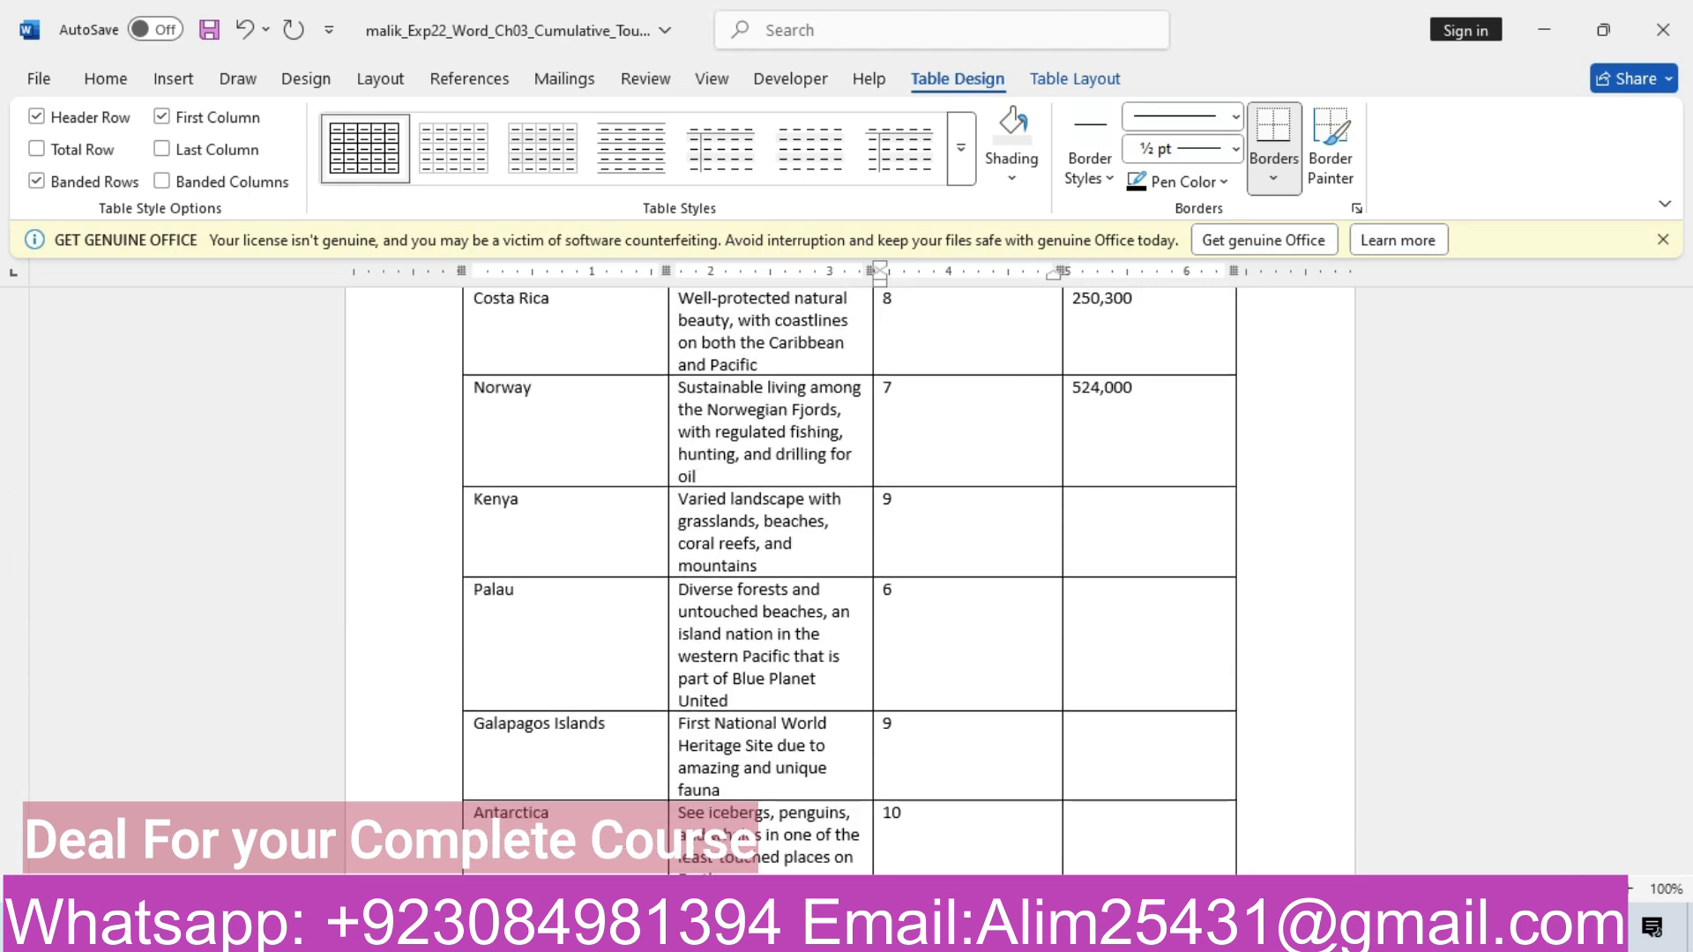
Copy 2,000,700 from the instructions into Kenya's visitors cell as plain text
mouse_move(697, 935)
click(565, 807)
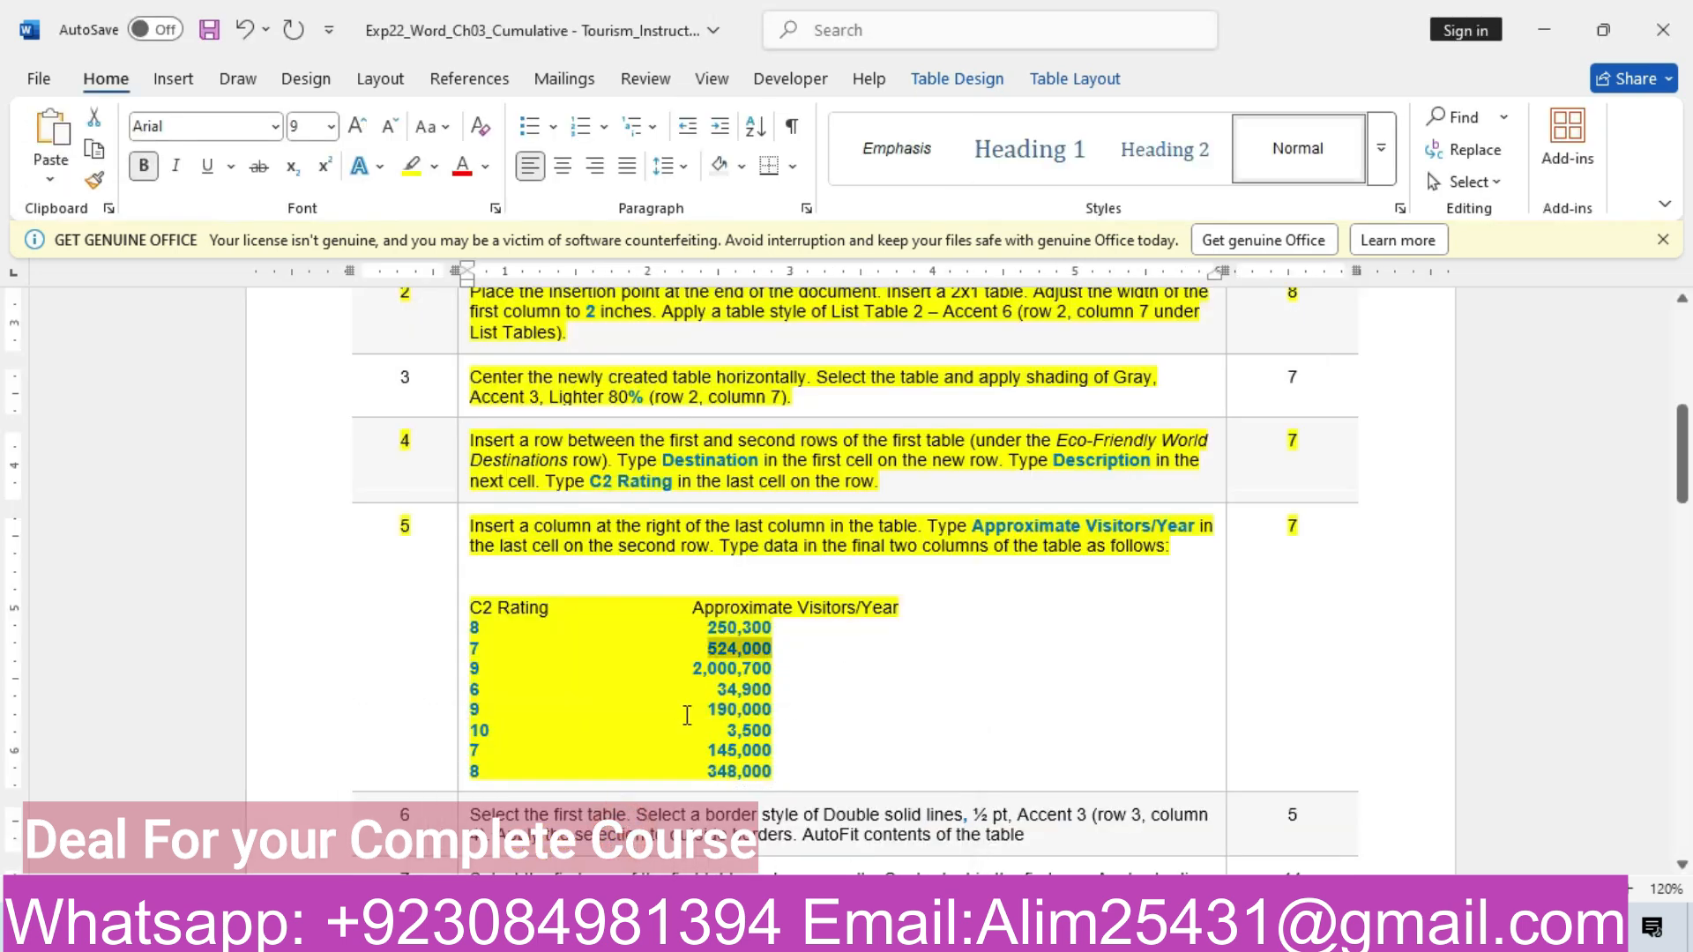
drag(695, 669, 776, 671)
key(ctrl+c)
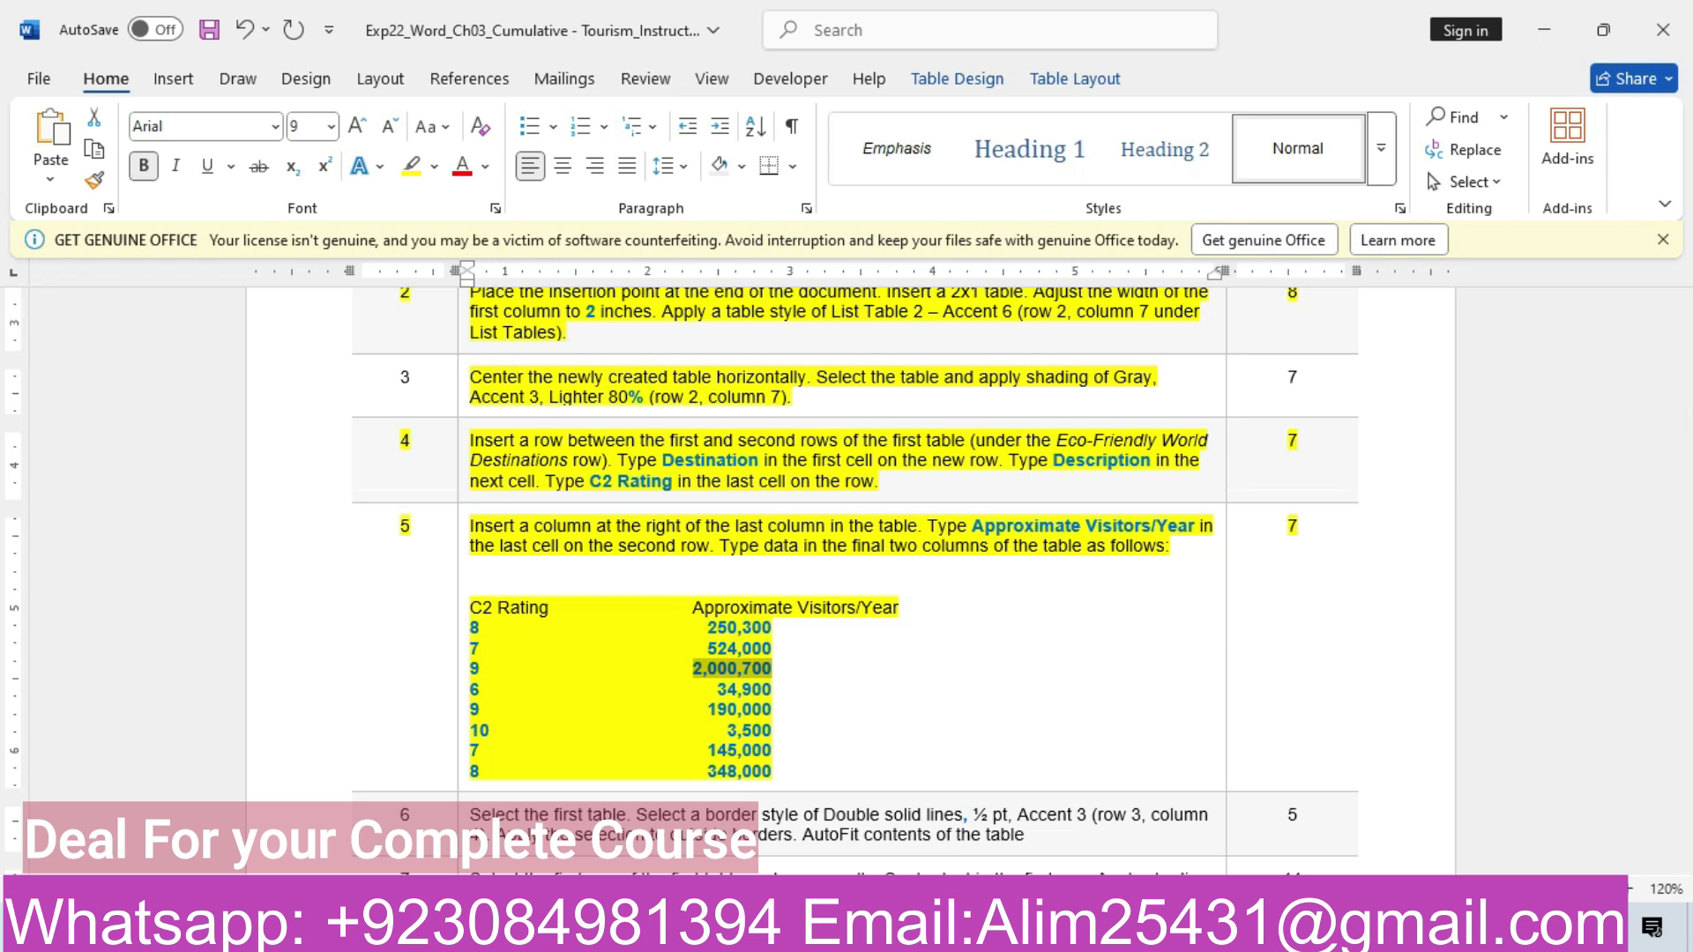
mouse_move(697, 935)
click(789, 851)
click(1087, 537)
key(ctrl+v)
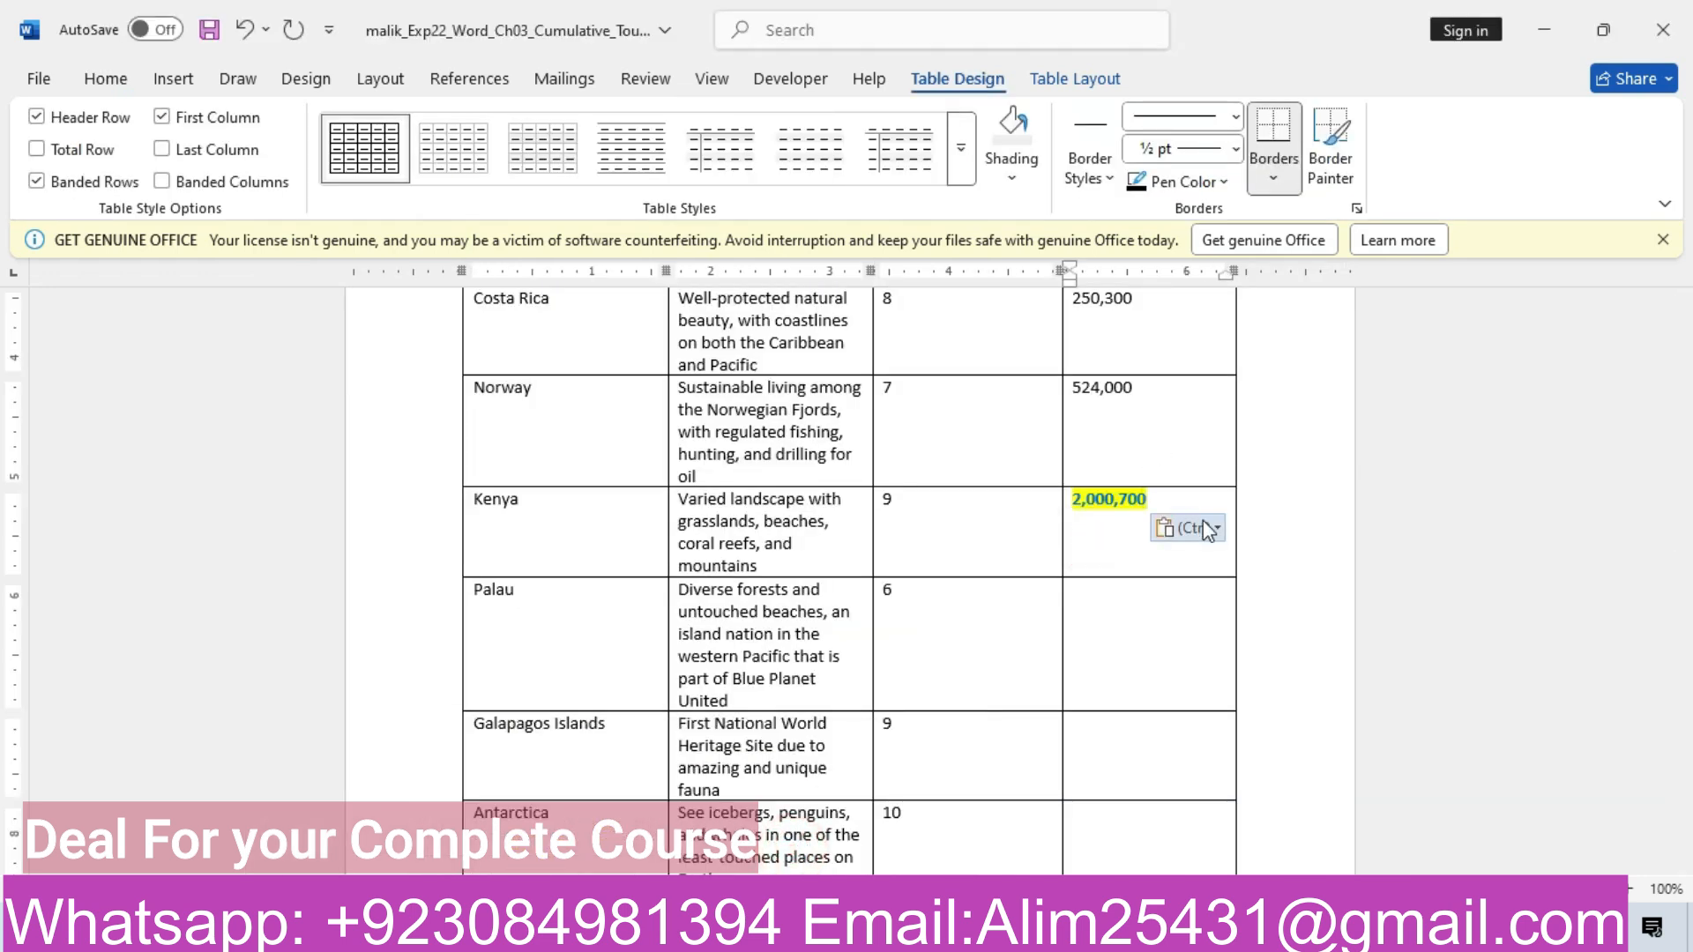
click(1208, 530)
click(1312, 595)
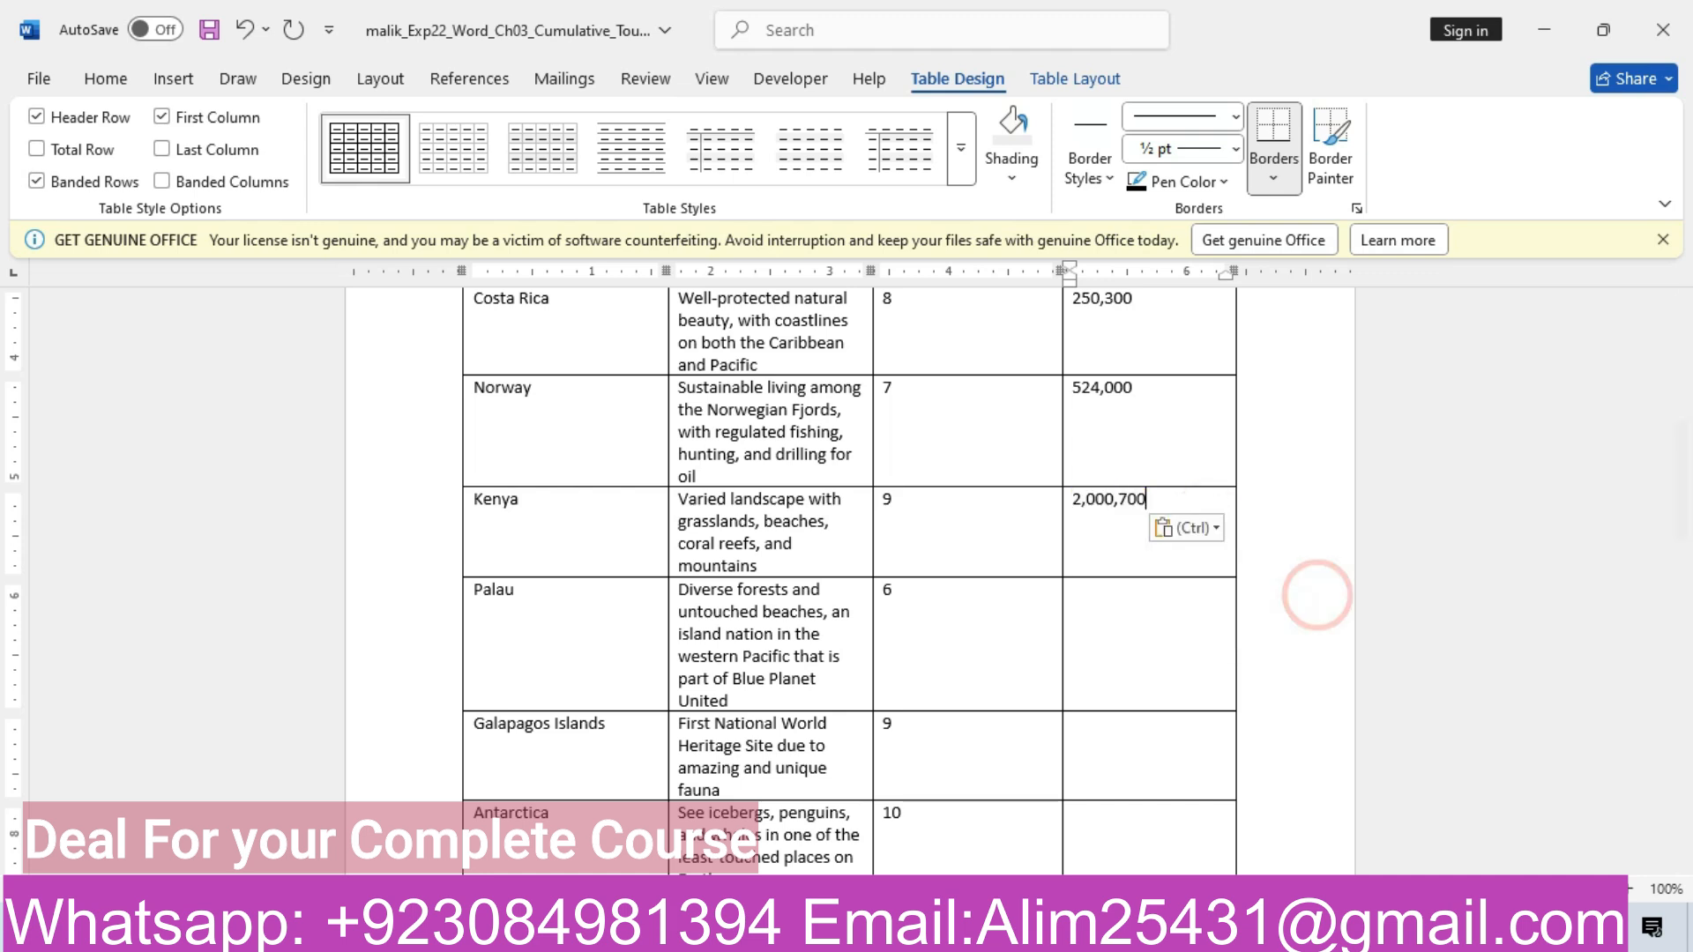
Copy 34,900 into Palau's visitors cell, keeping text only
mouse_move(696, 934)
click(585, 812)
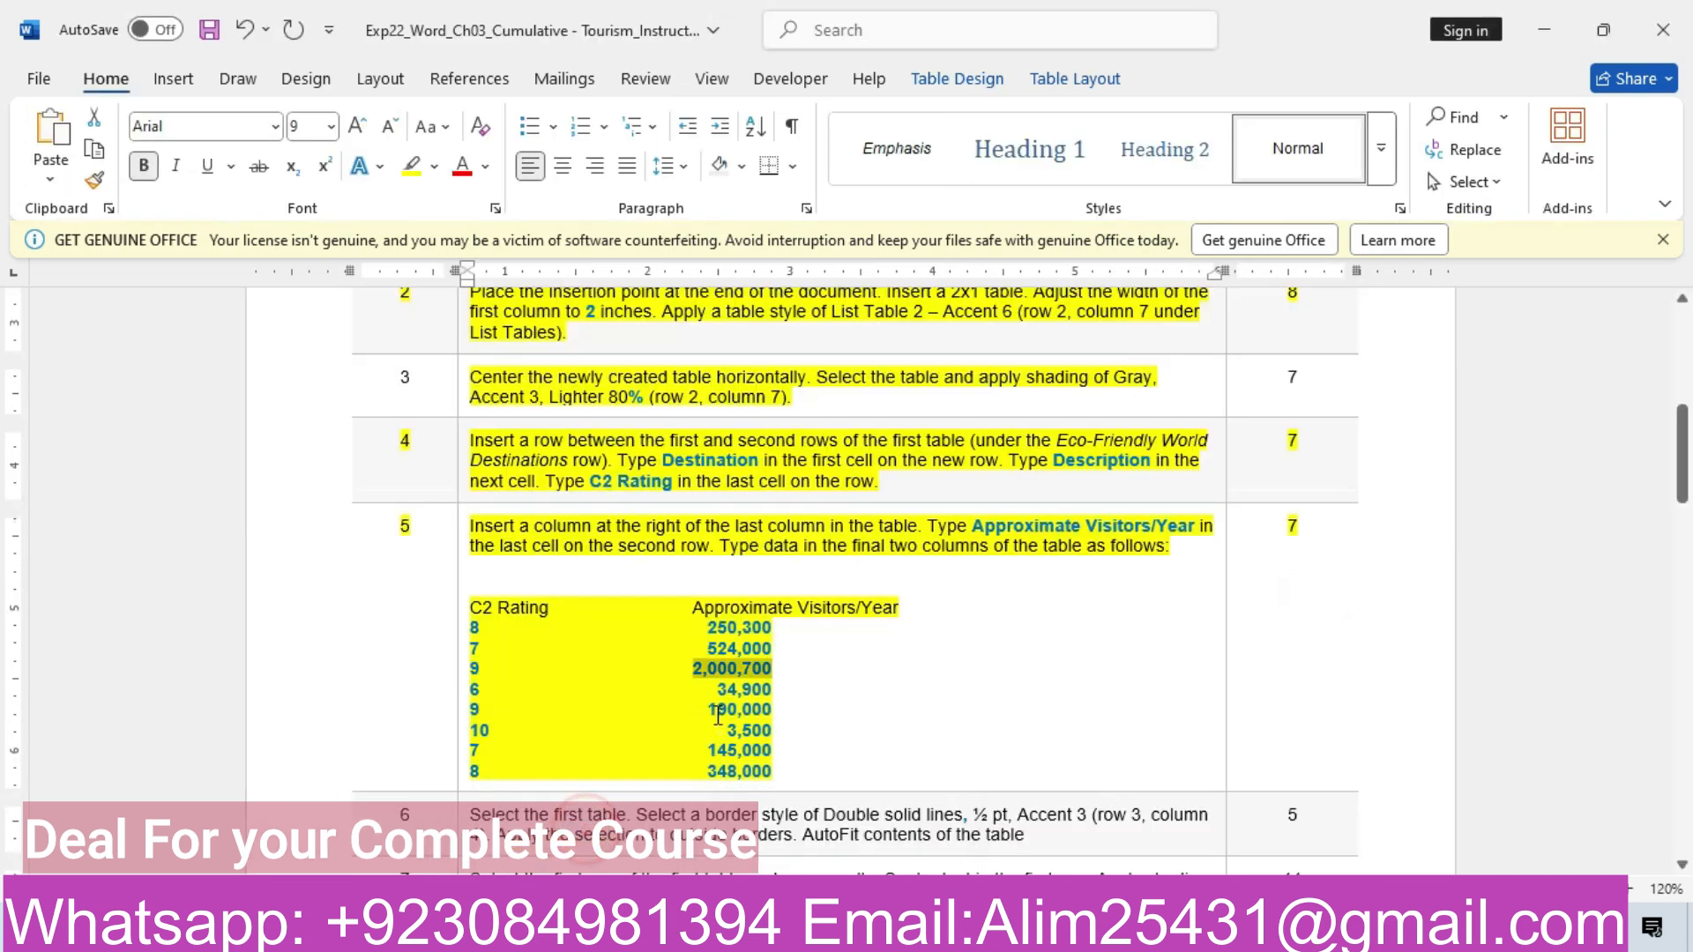
drag(717, 689, 779, 693)
key(ctrl+c)
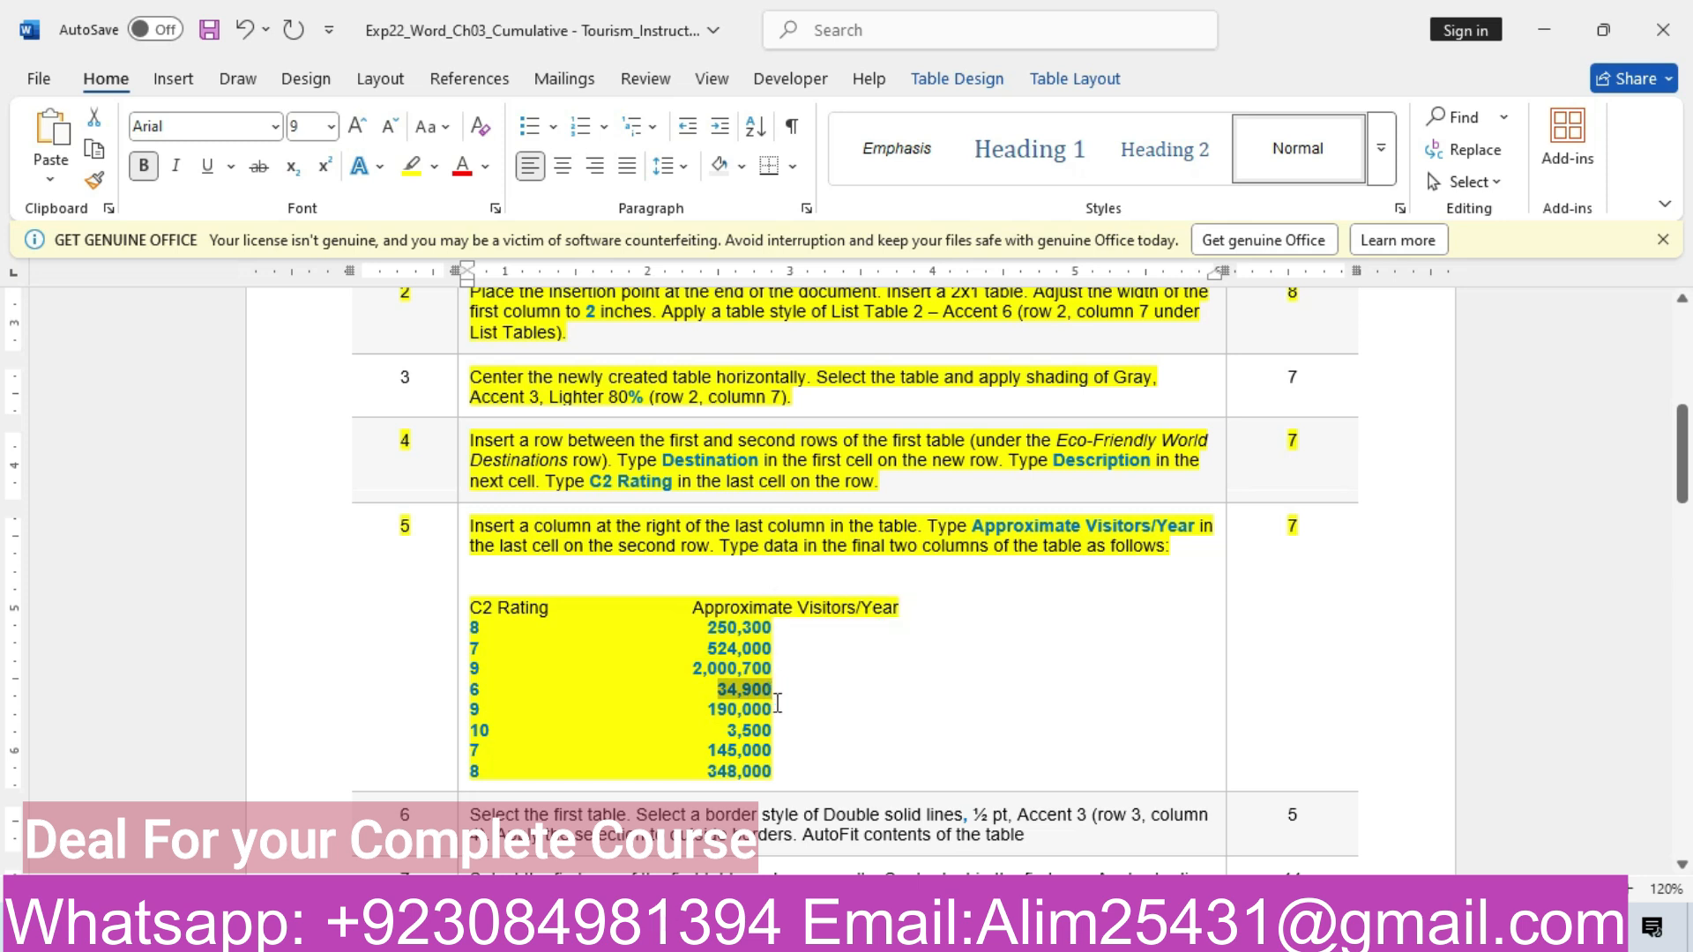
mouse_move(589, 768)
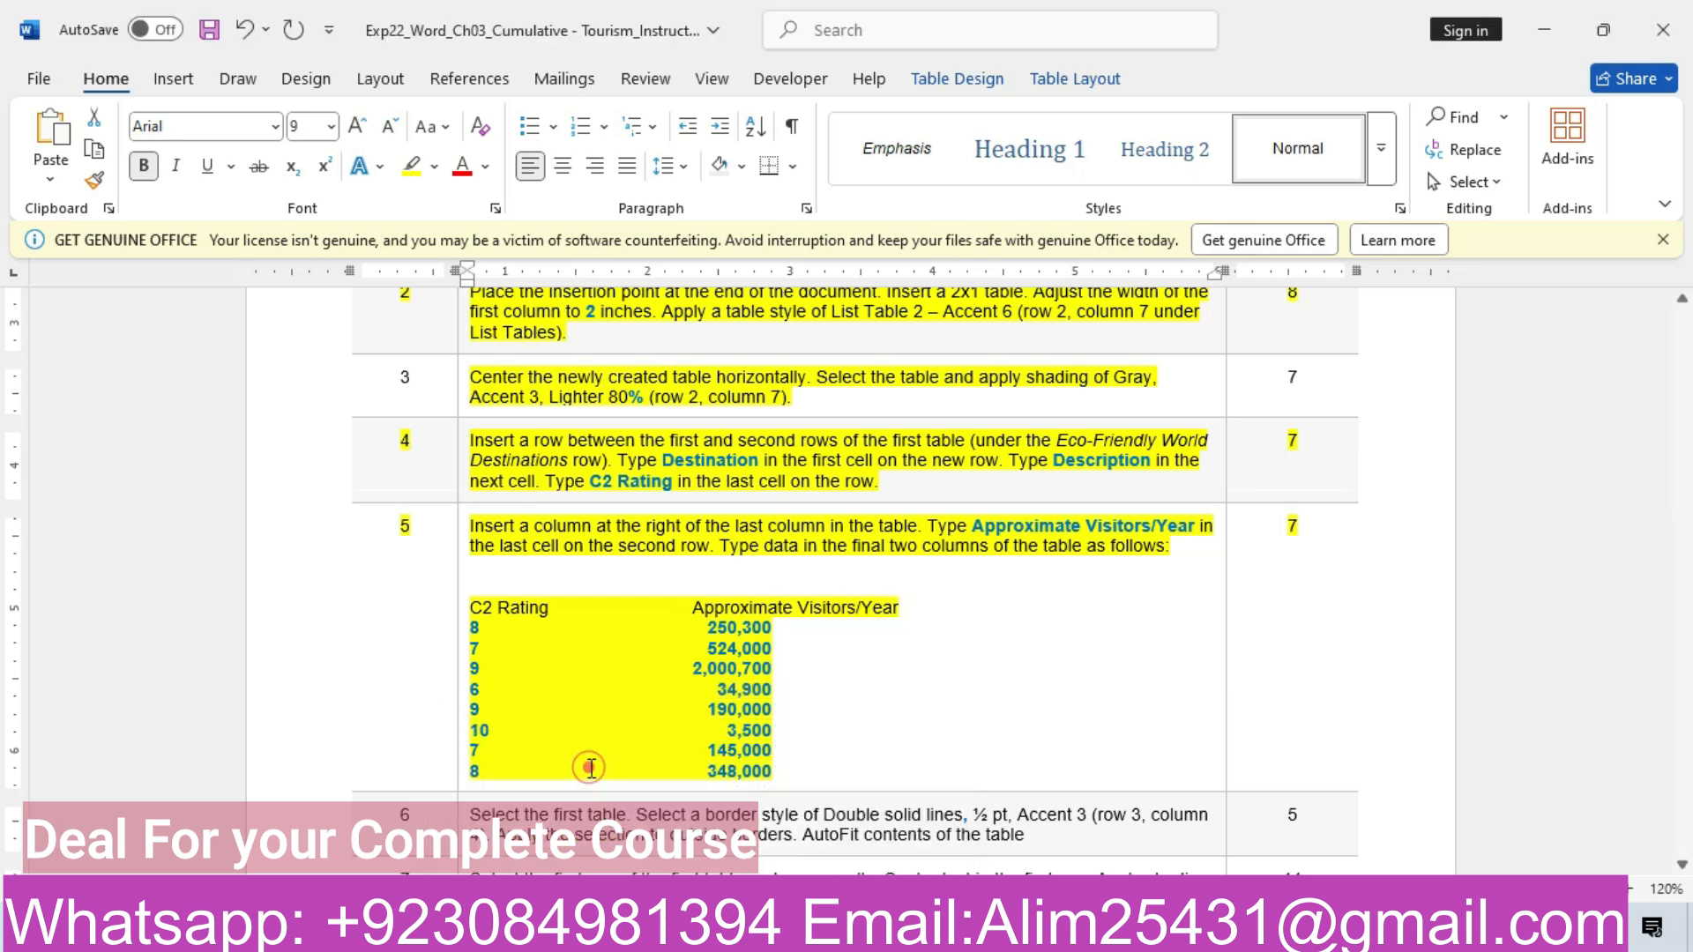
click(833, 846)
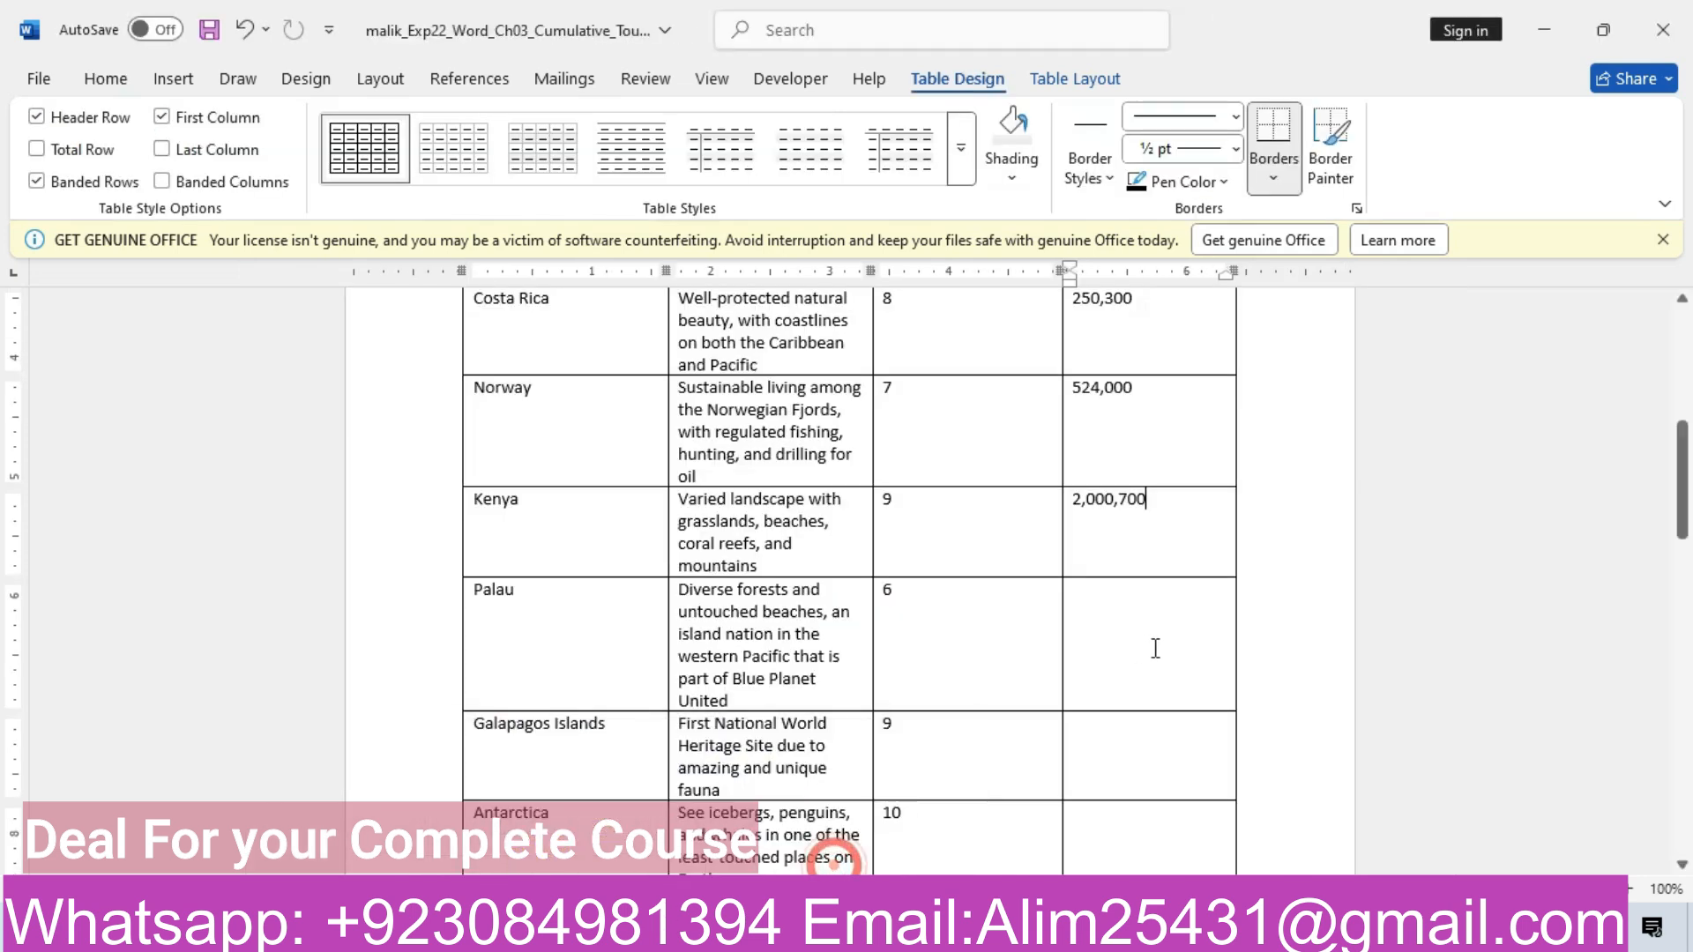
click(1136, 623)
key(ctrl+v)
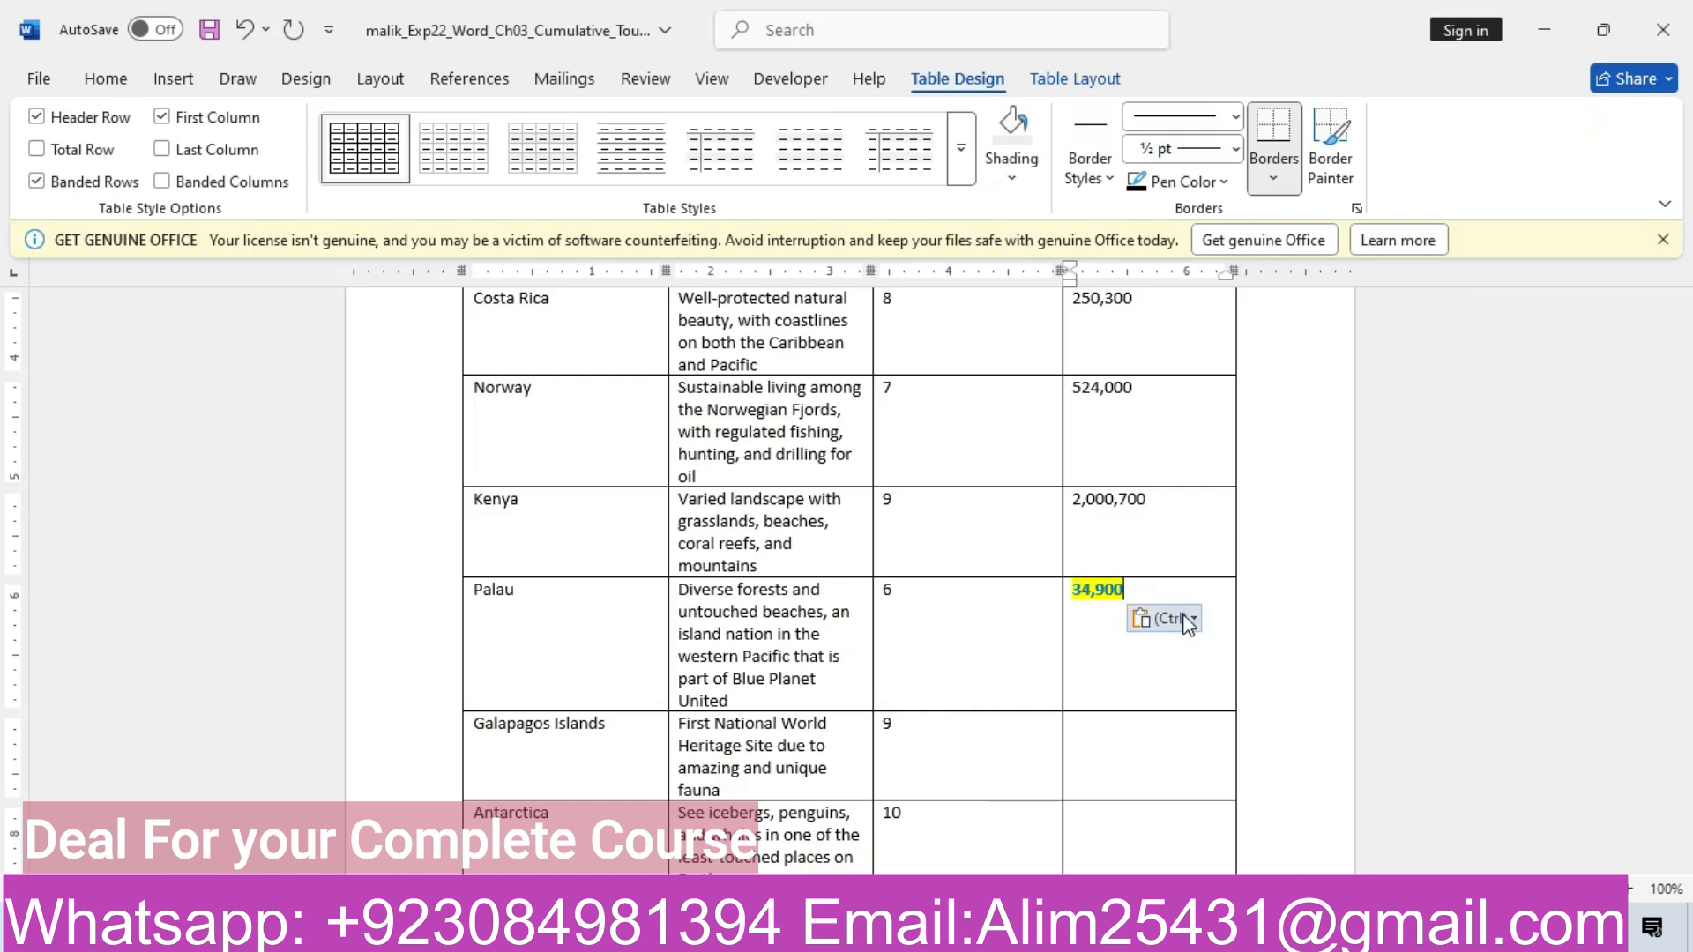
click(1142, 622)
click(1298, 687)
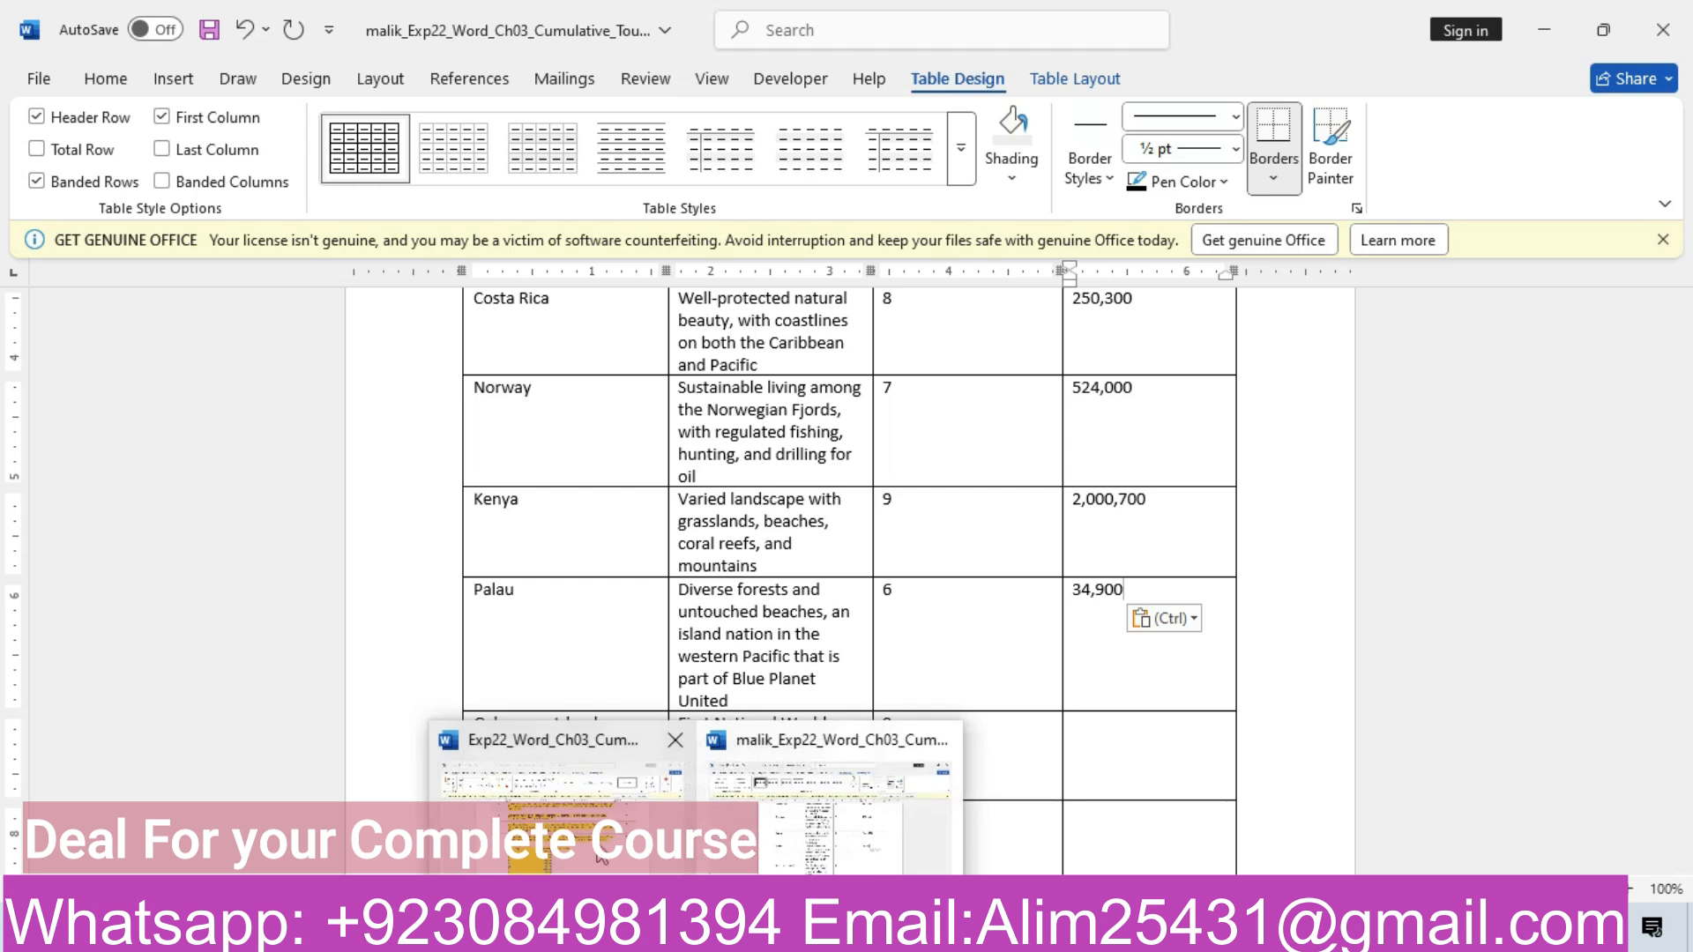
Copy 190,000 into the Galapagos Islands visitors cell, keeping text only
click(759, 812)
drag(710, 710, 776, 712)
key(ctrl+c)
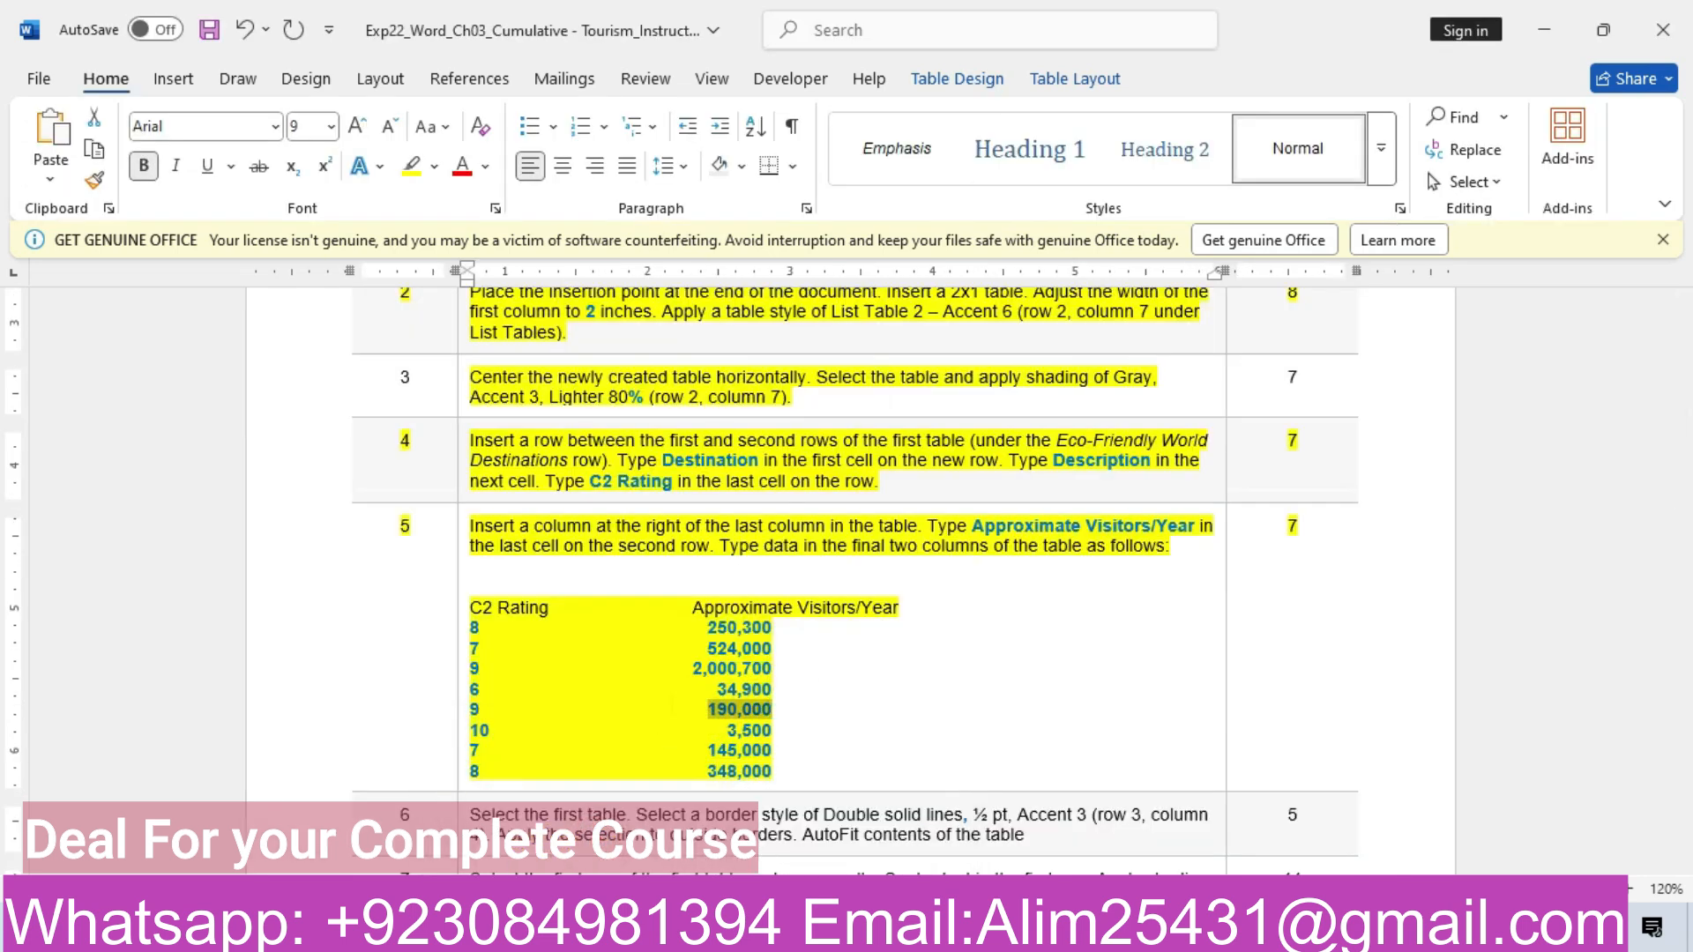
click(855, 841)
click(1104, 729)
key(ctrl+v)
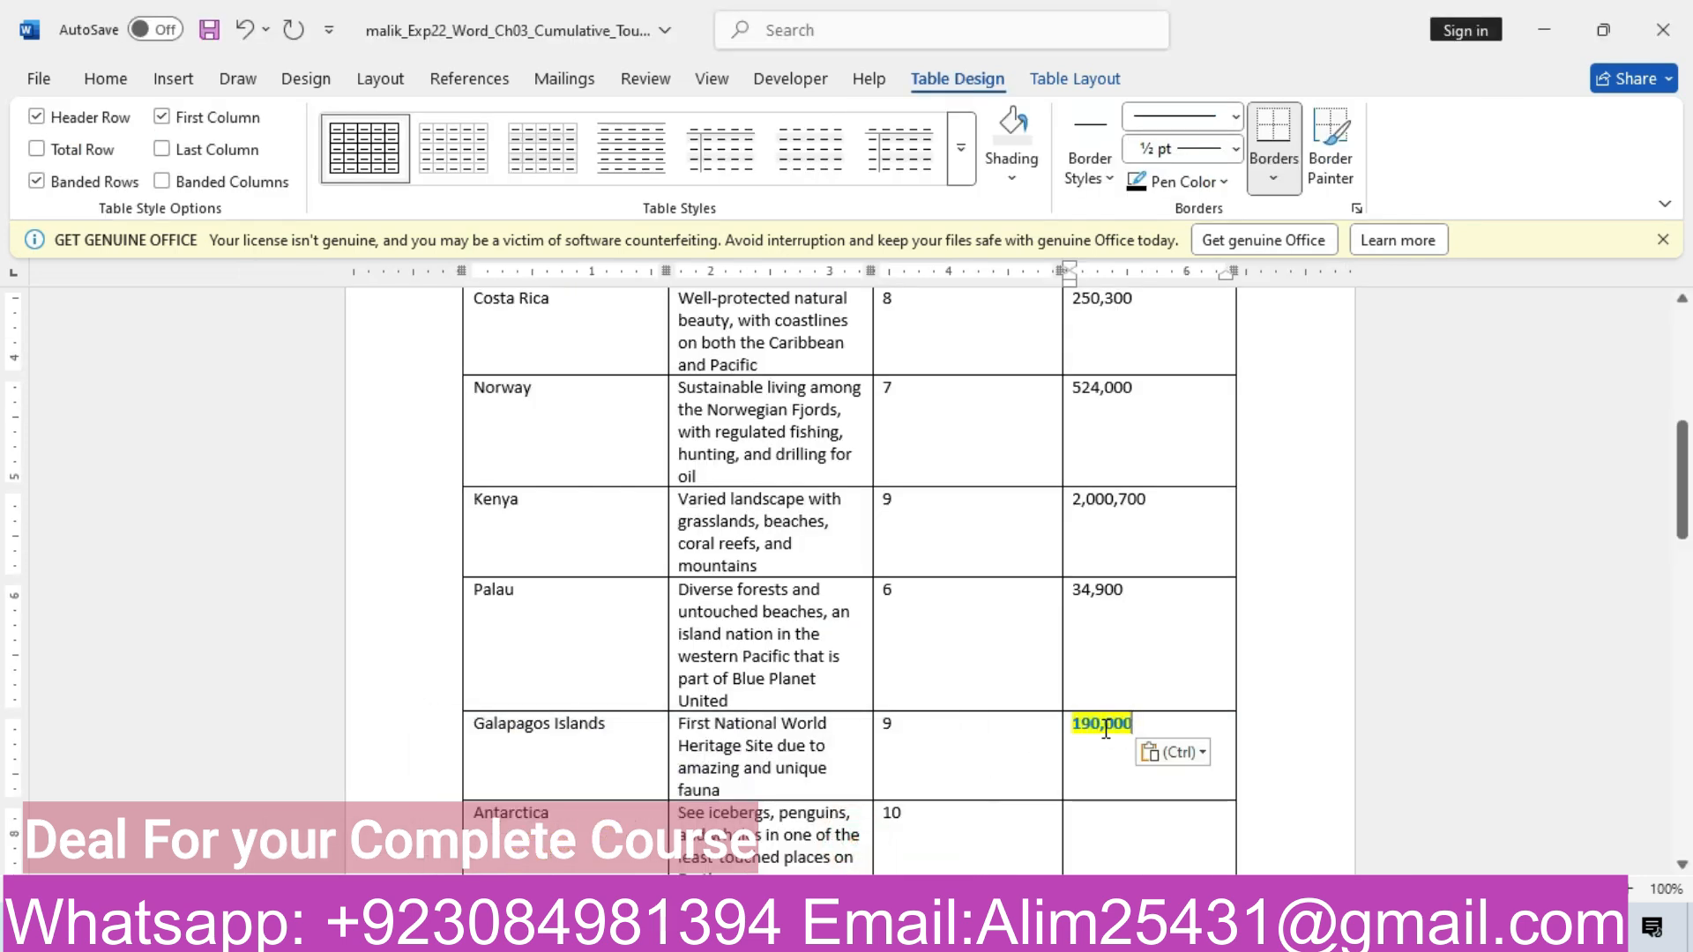
click(1197, 752)
click(1306, 825)
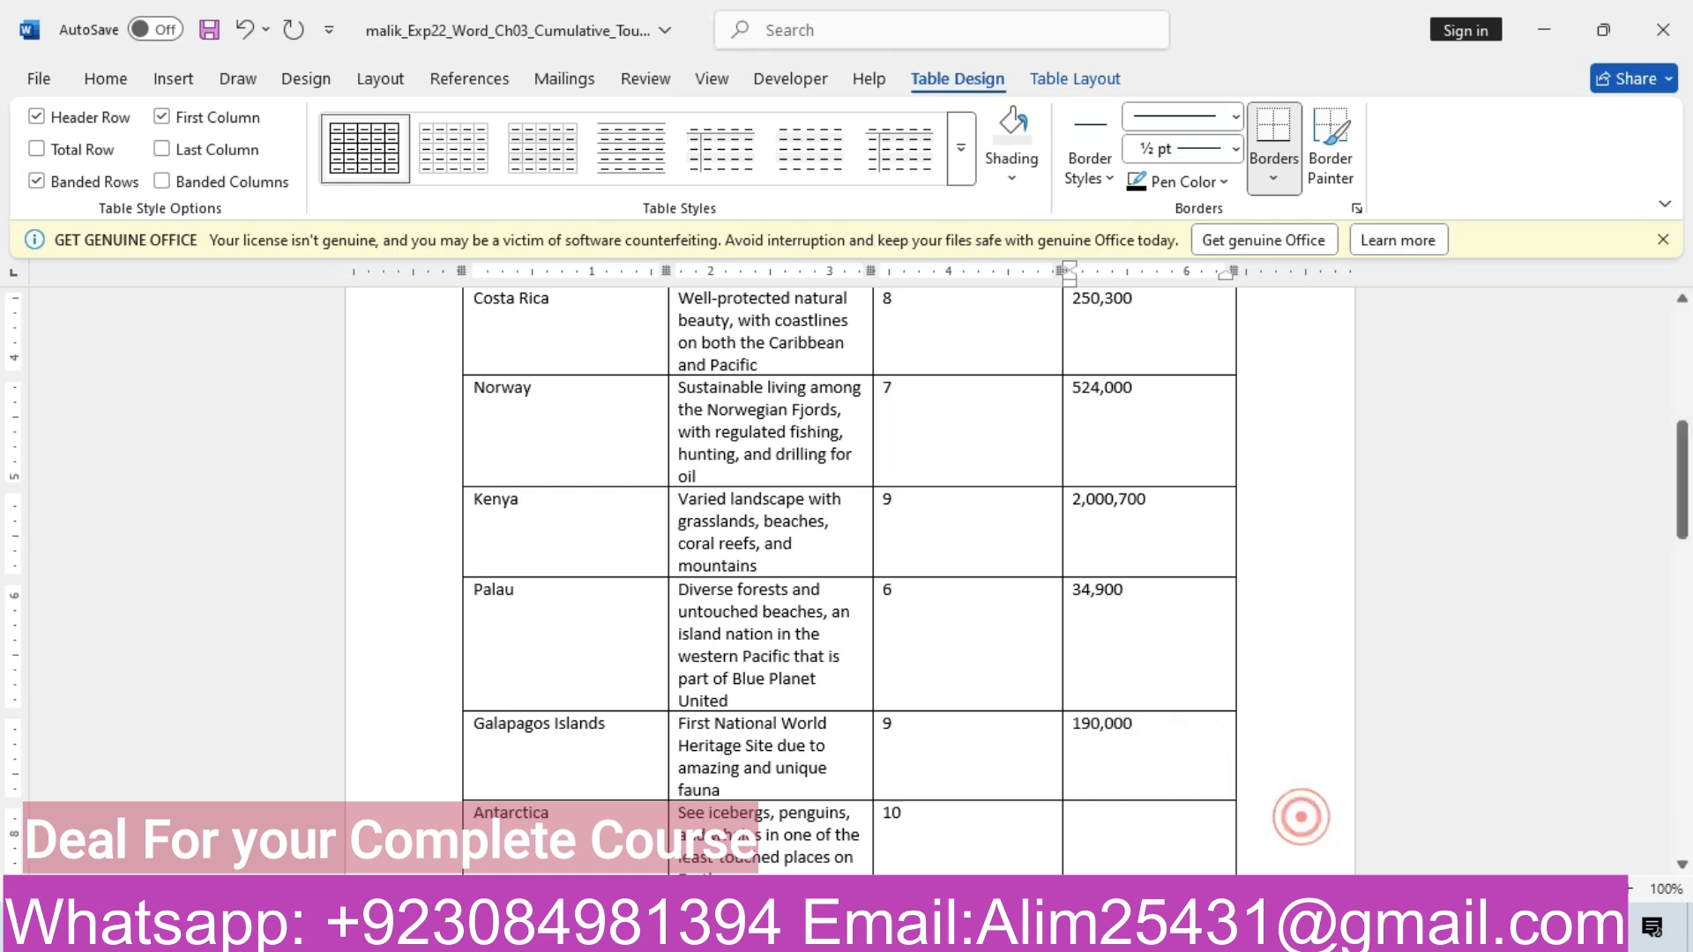
Copy 3,500 into Antarctica's visitors cell, keeping text only
mouse_move(697, 928)
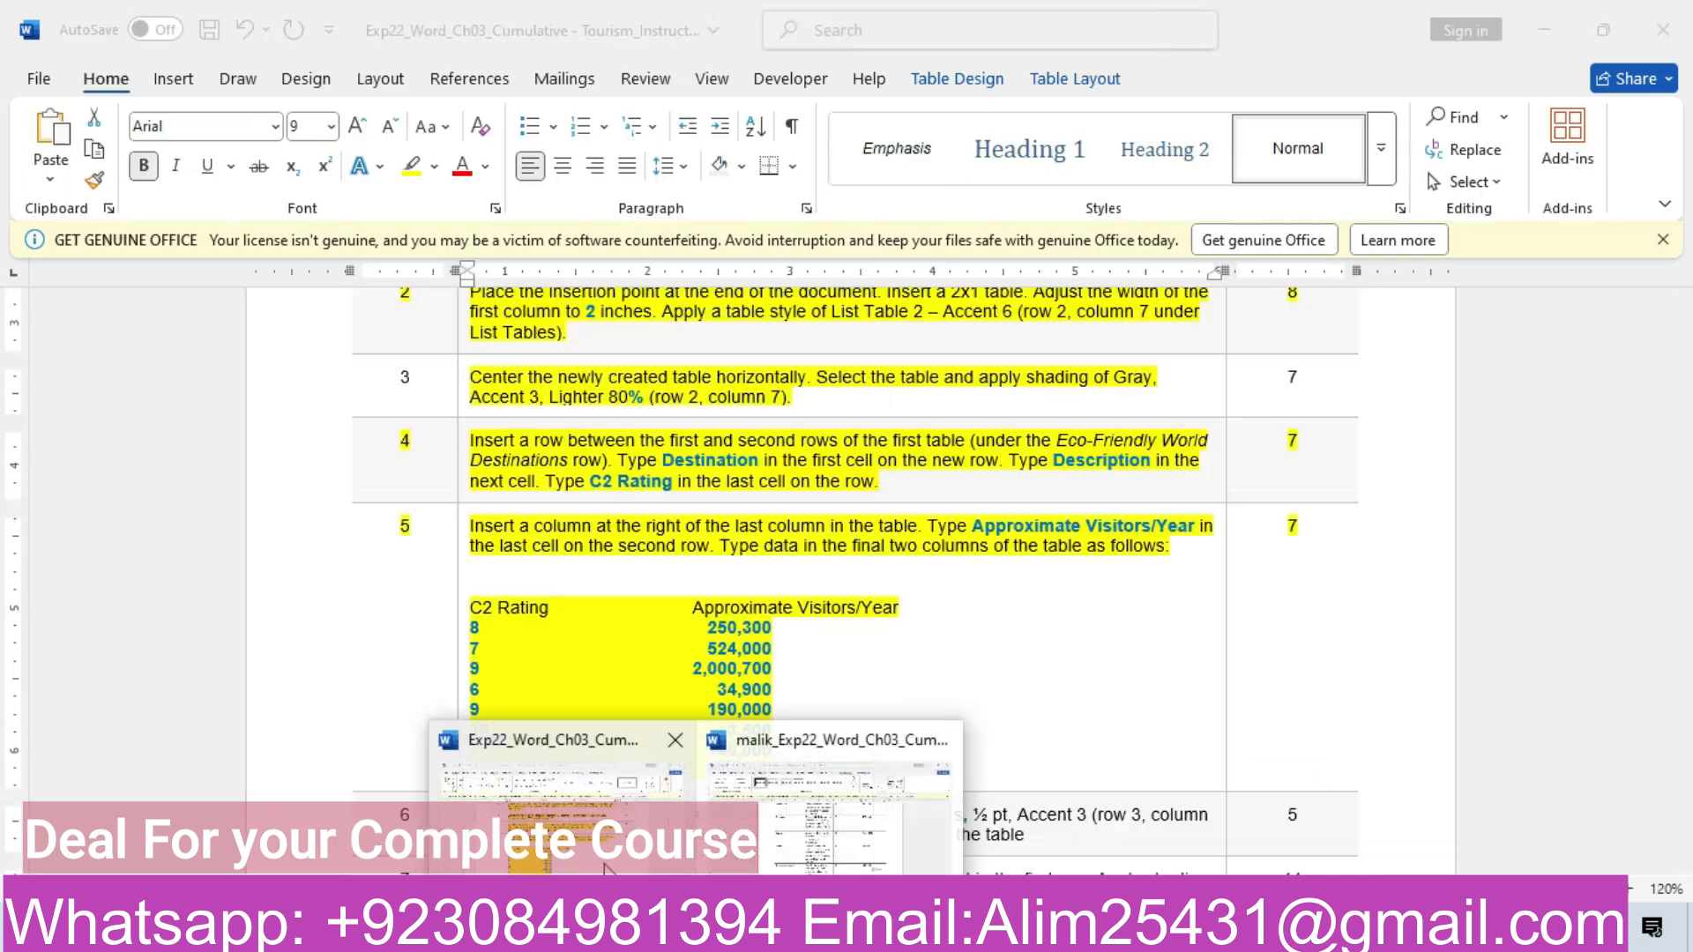
click(609, 829)
drag(728, 731, 776, 730)
key(ctrl+c)
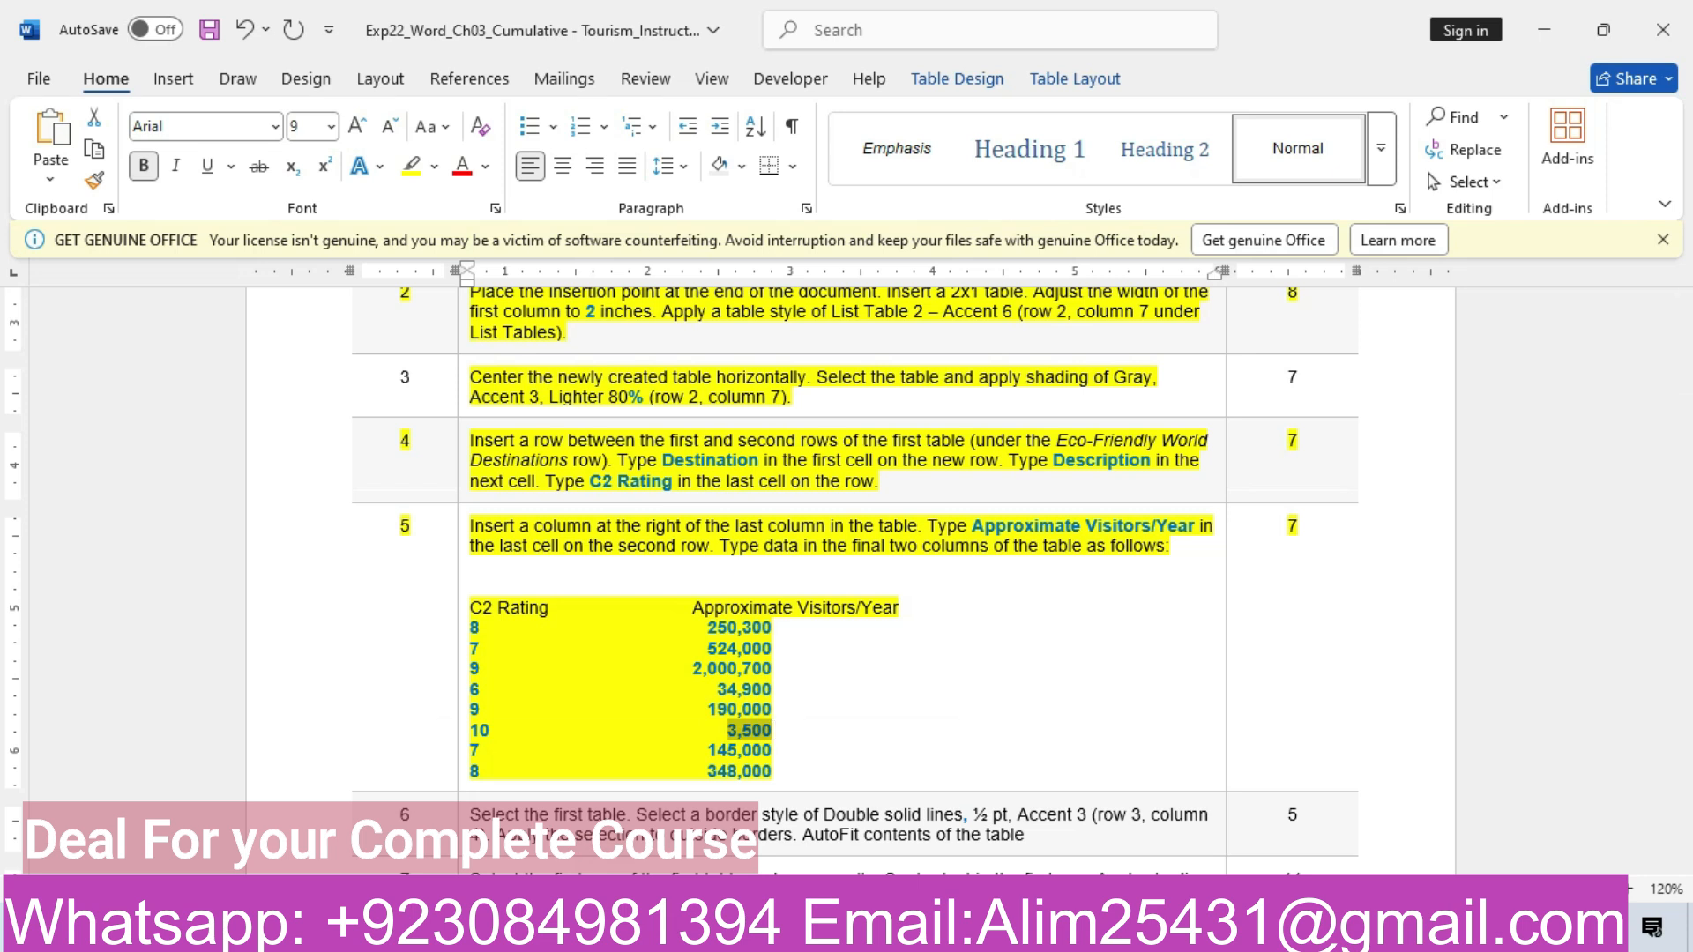
mouse_move(697, 929)
click(838, 834)
click(1107, 816)
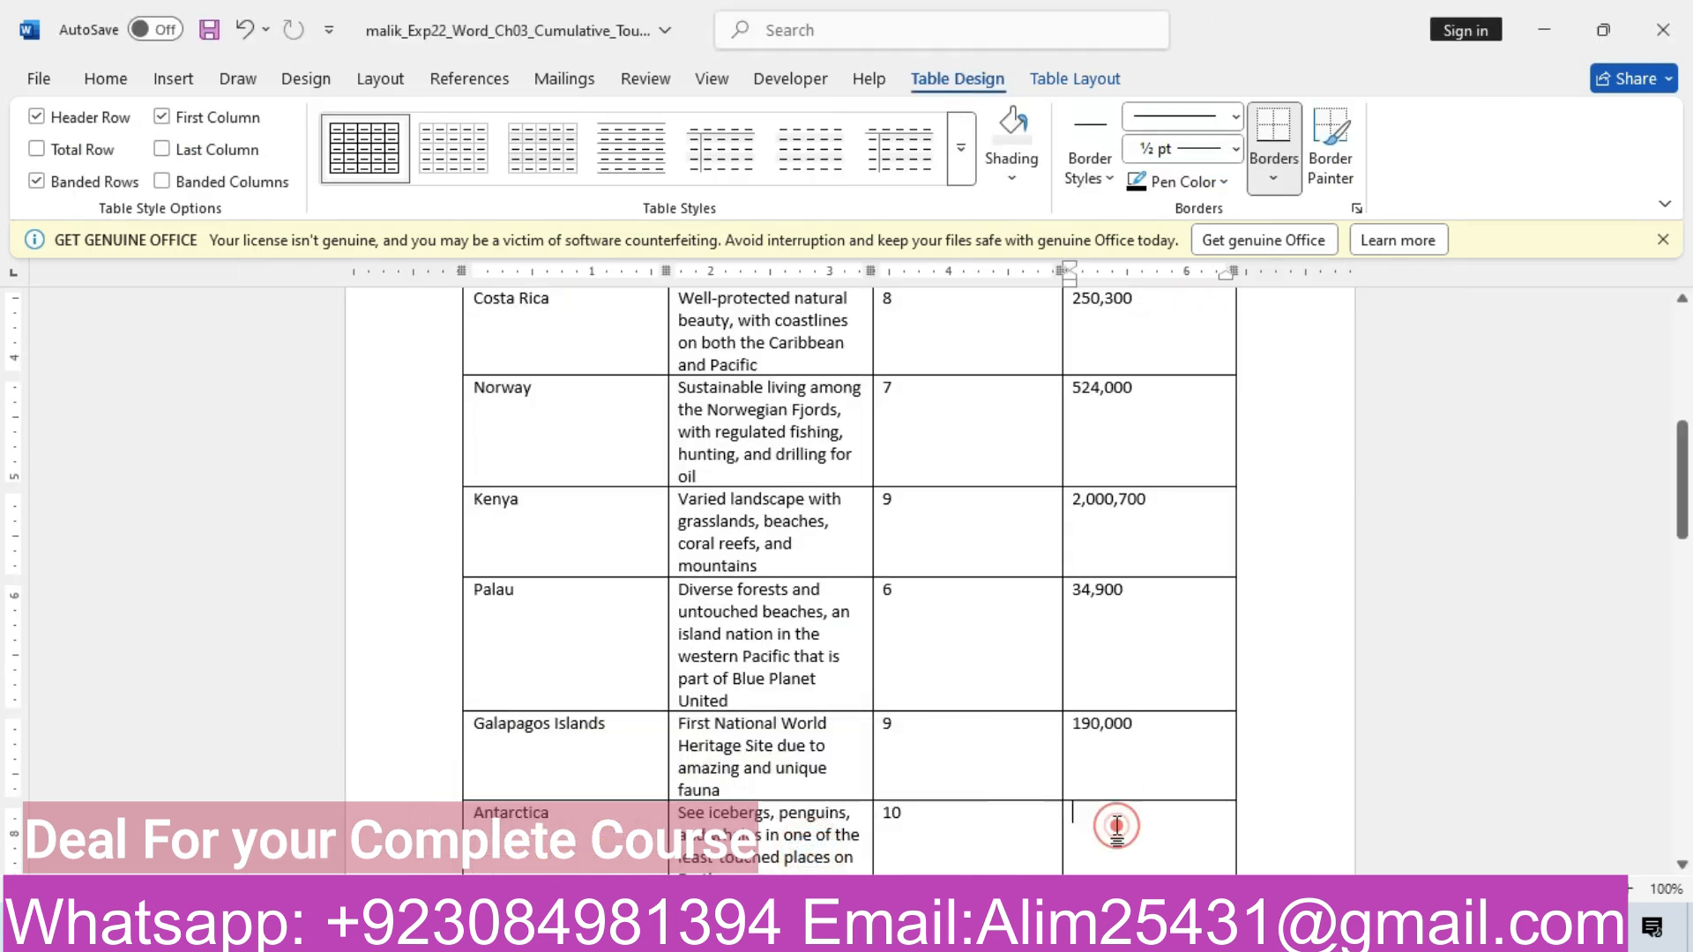
key(ctrl+v)
click(1156, 841)
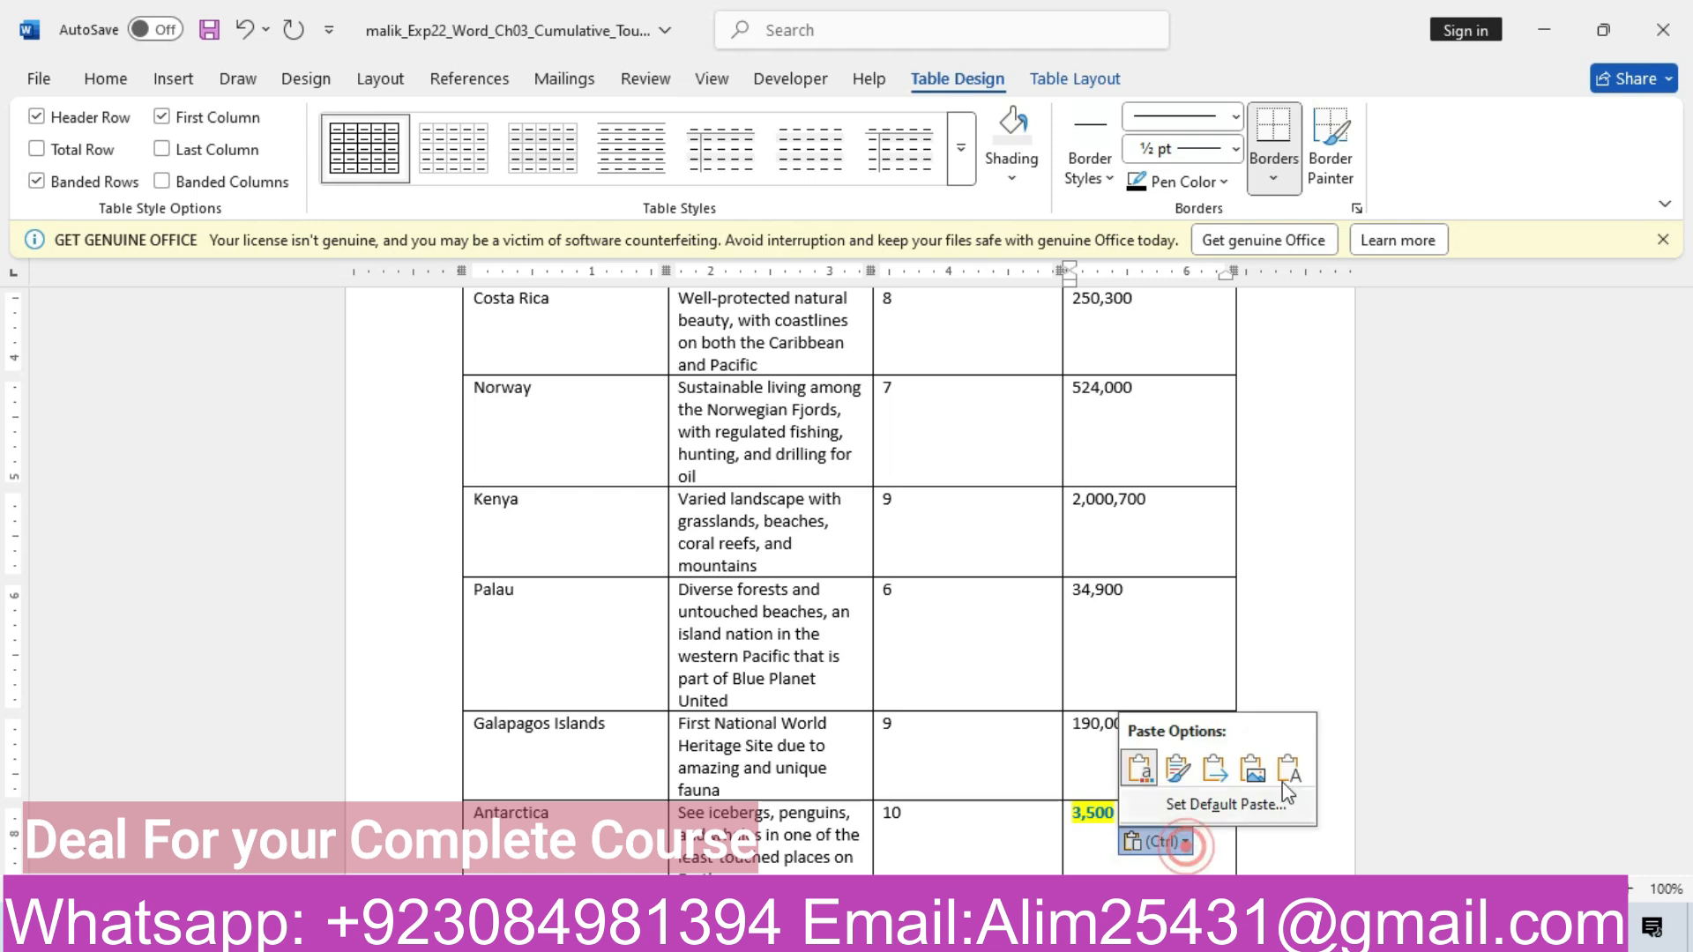
click(1304, 781)
Copy 145,000 into Iceland's visitors cell, keeping text only
drag(1685, 453, 1685, 538)
mouse_move(688, 934)
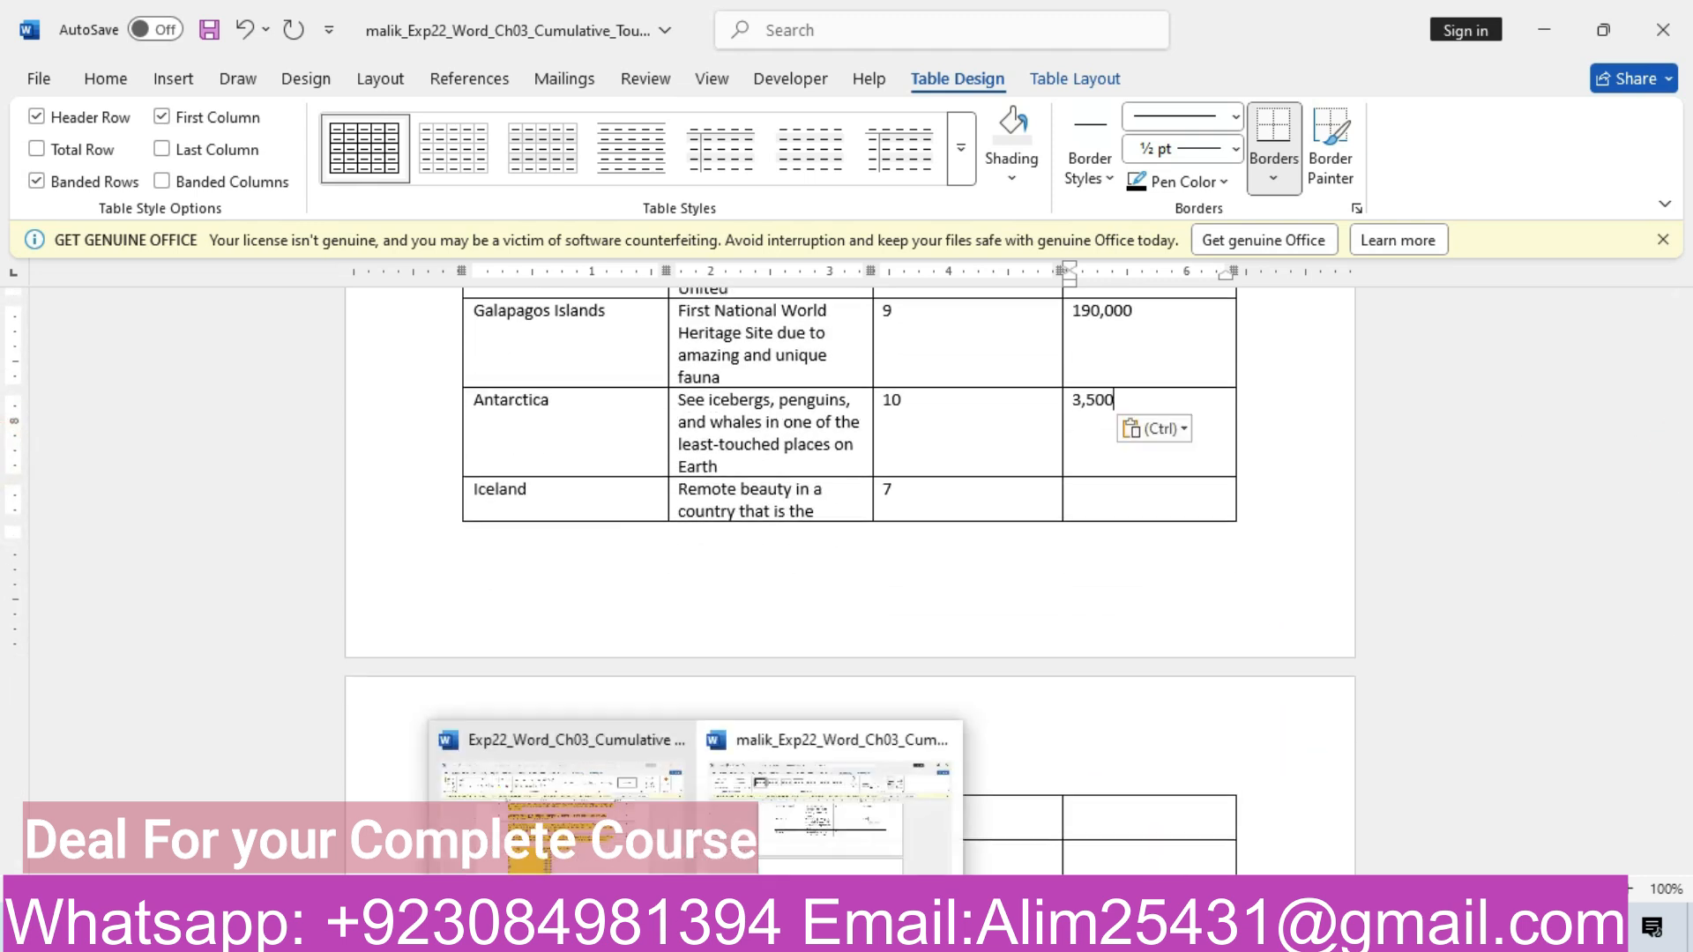
click(674, 769)
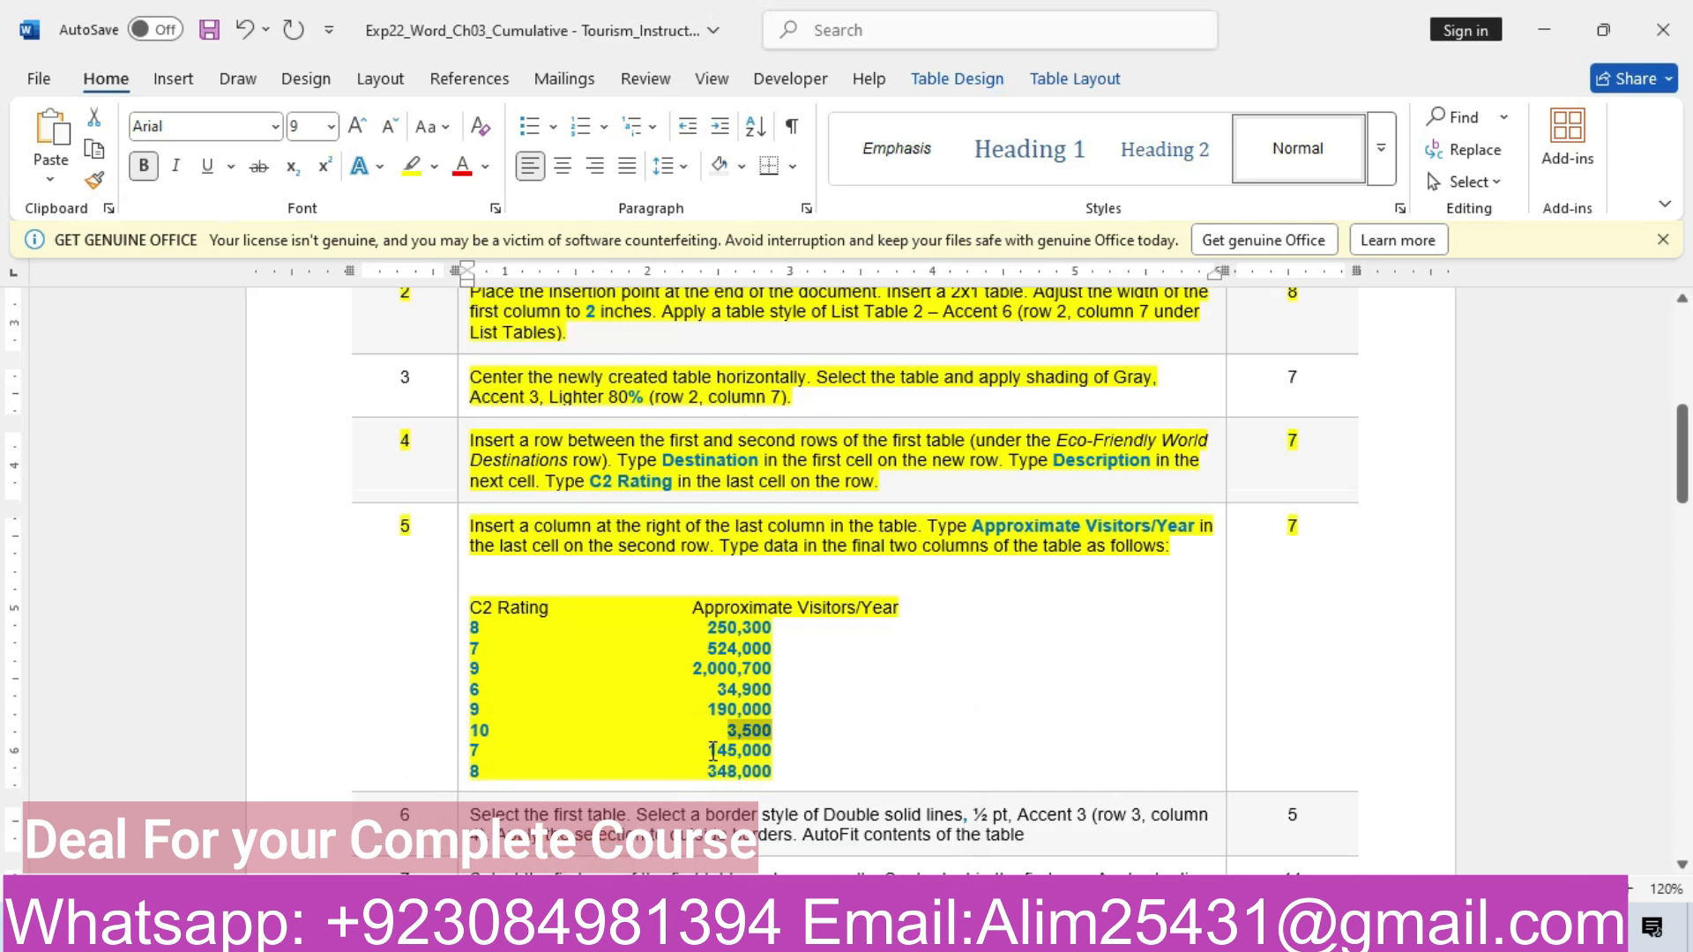
drag(712, 751, 775, 751)
key(ctrl+c)
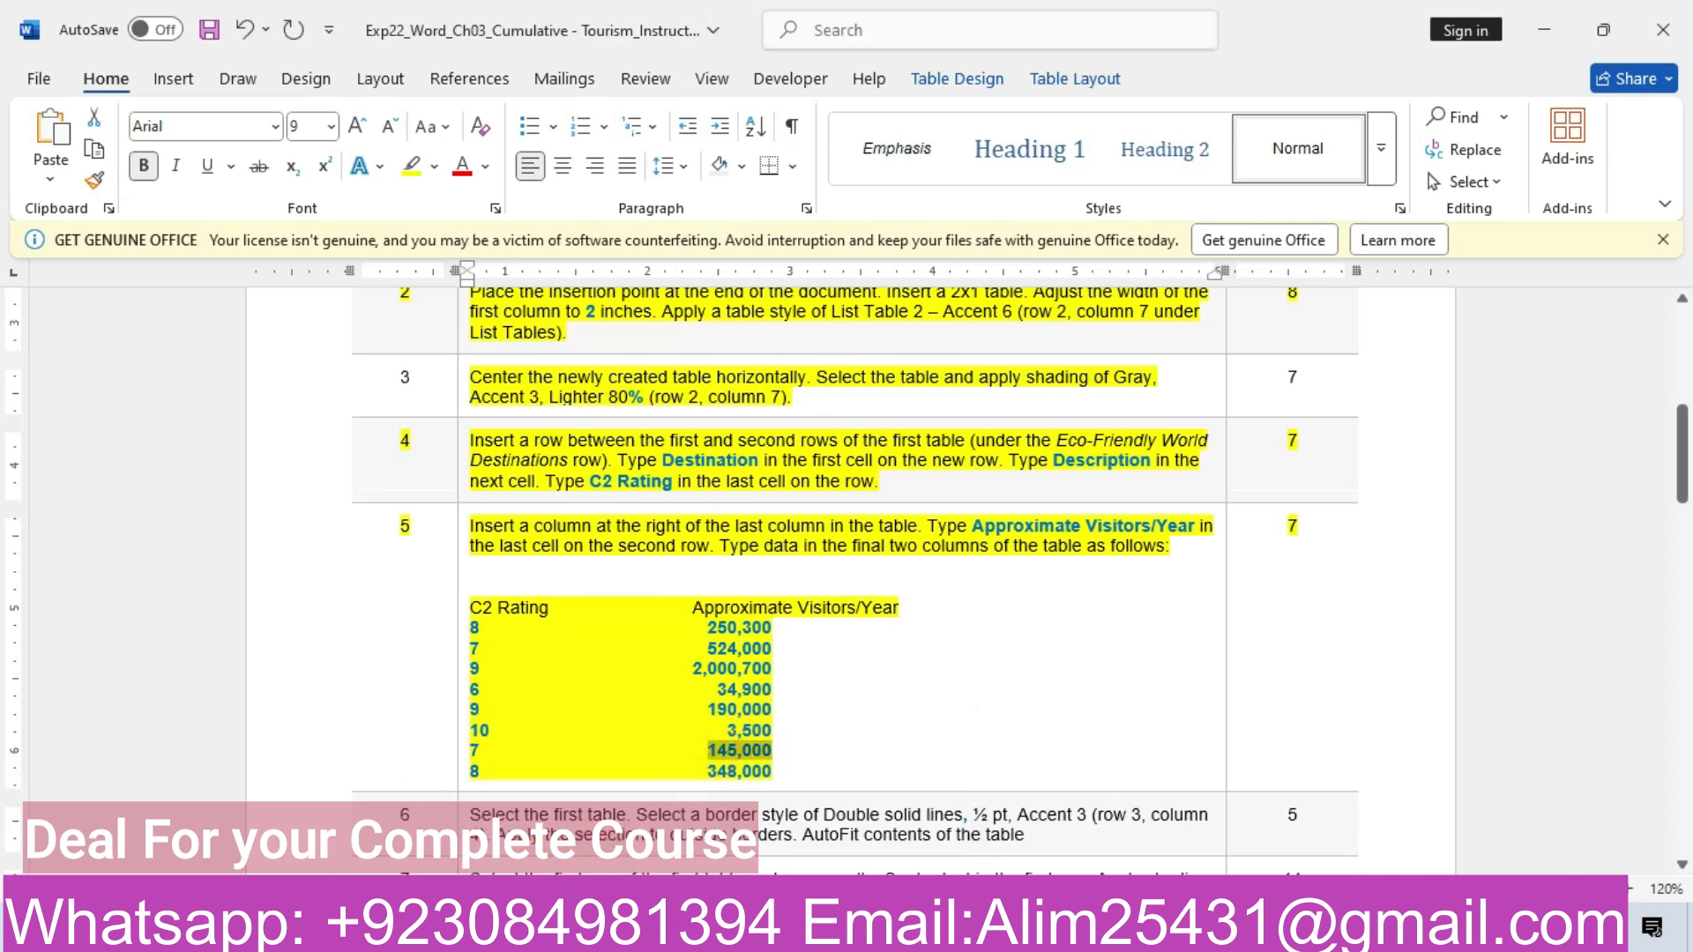
mouse_move(696, 935)
click(780, 847)
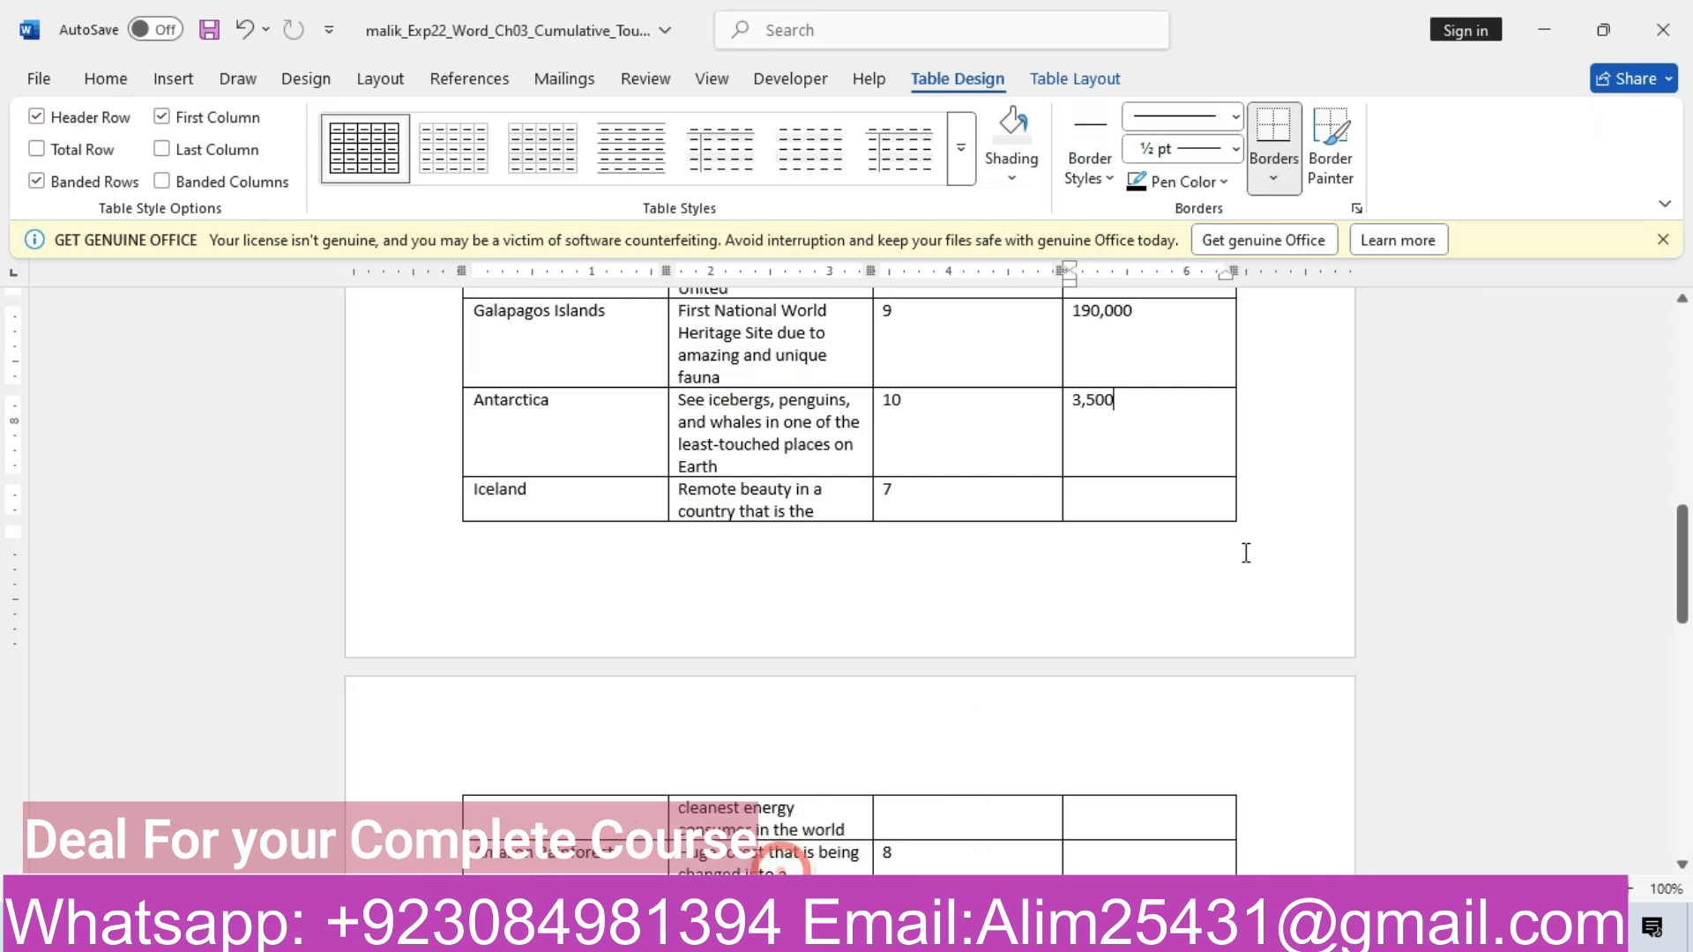
click(1167, 495)
key(ctrl+v)
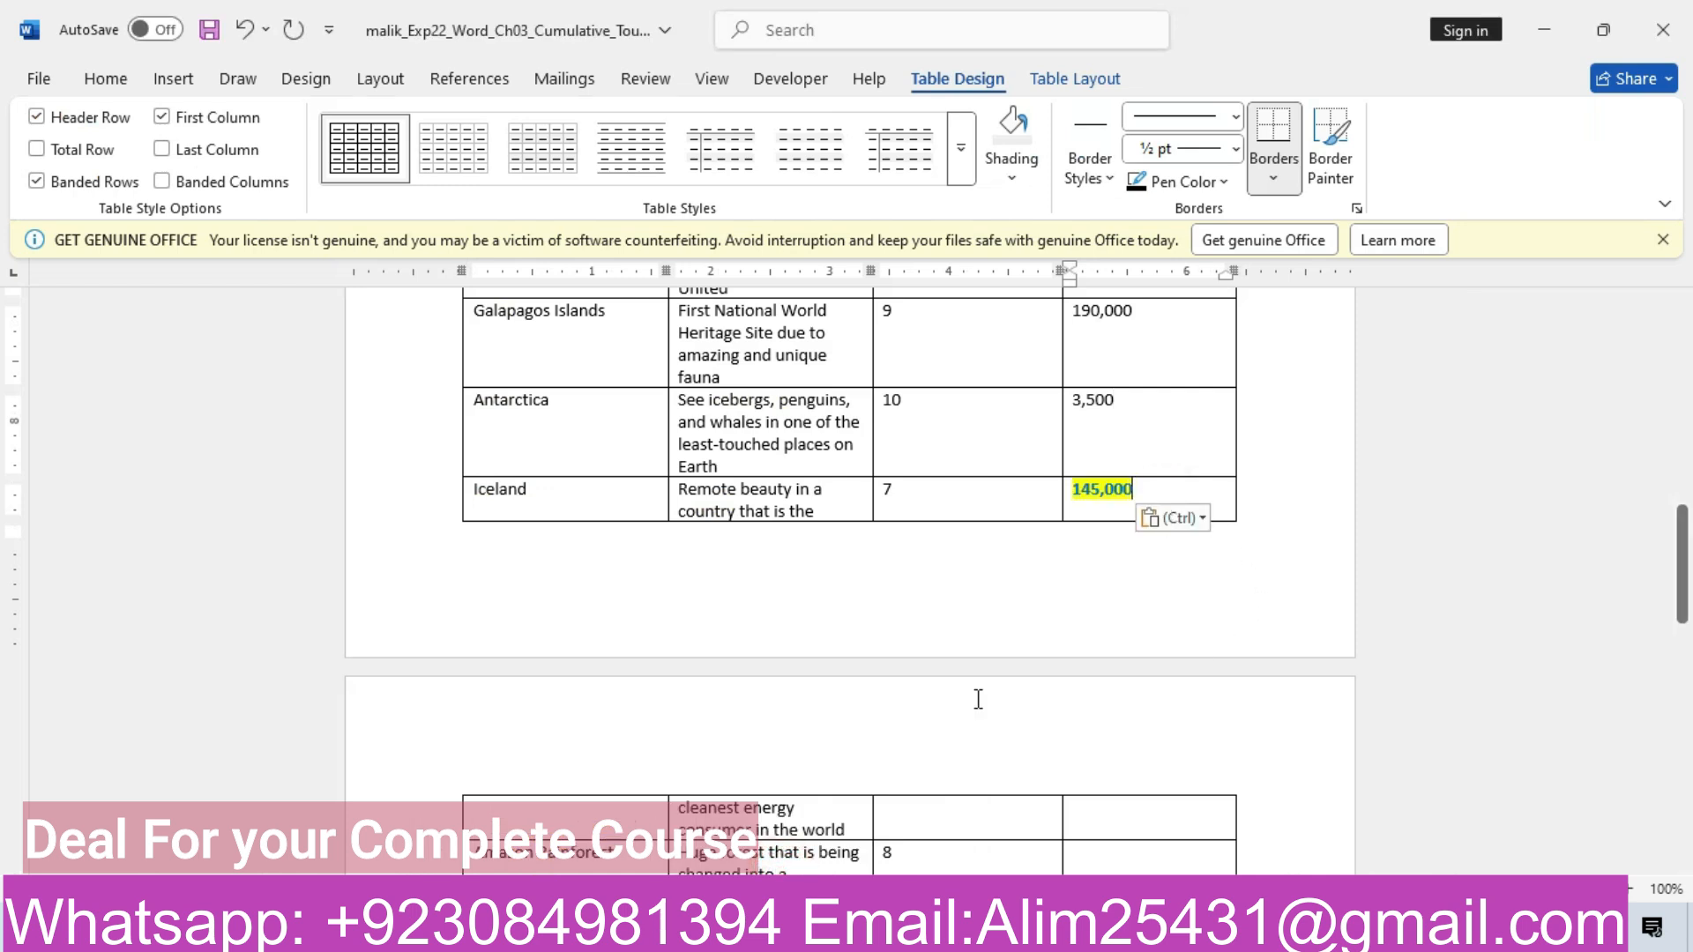
click(1186, 518)
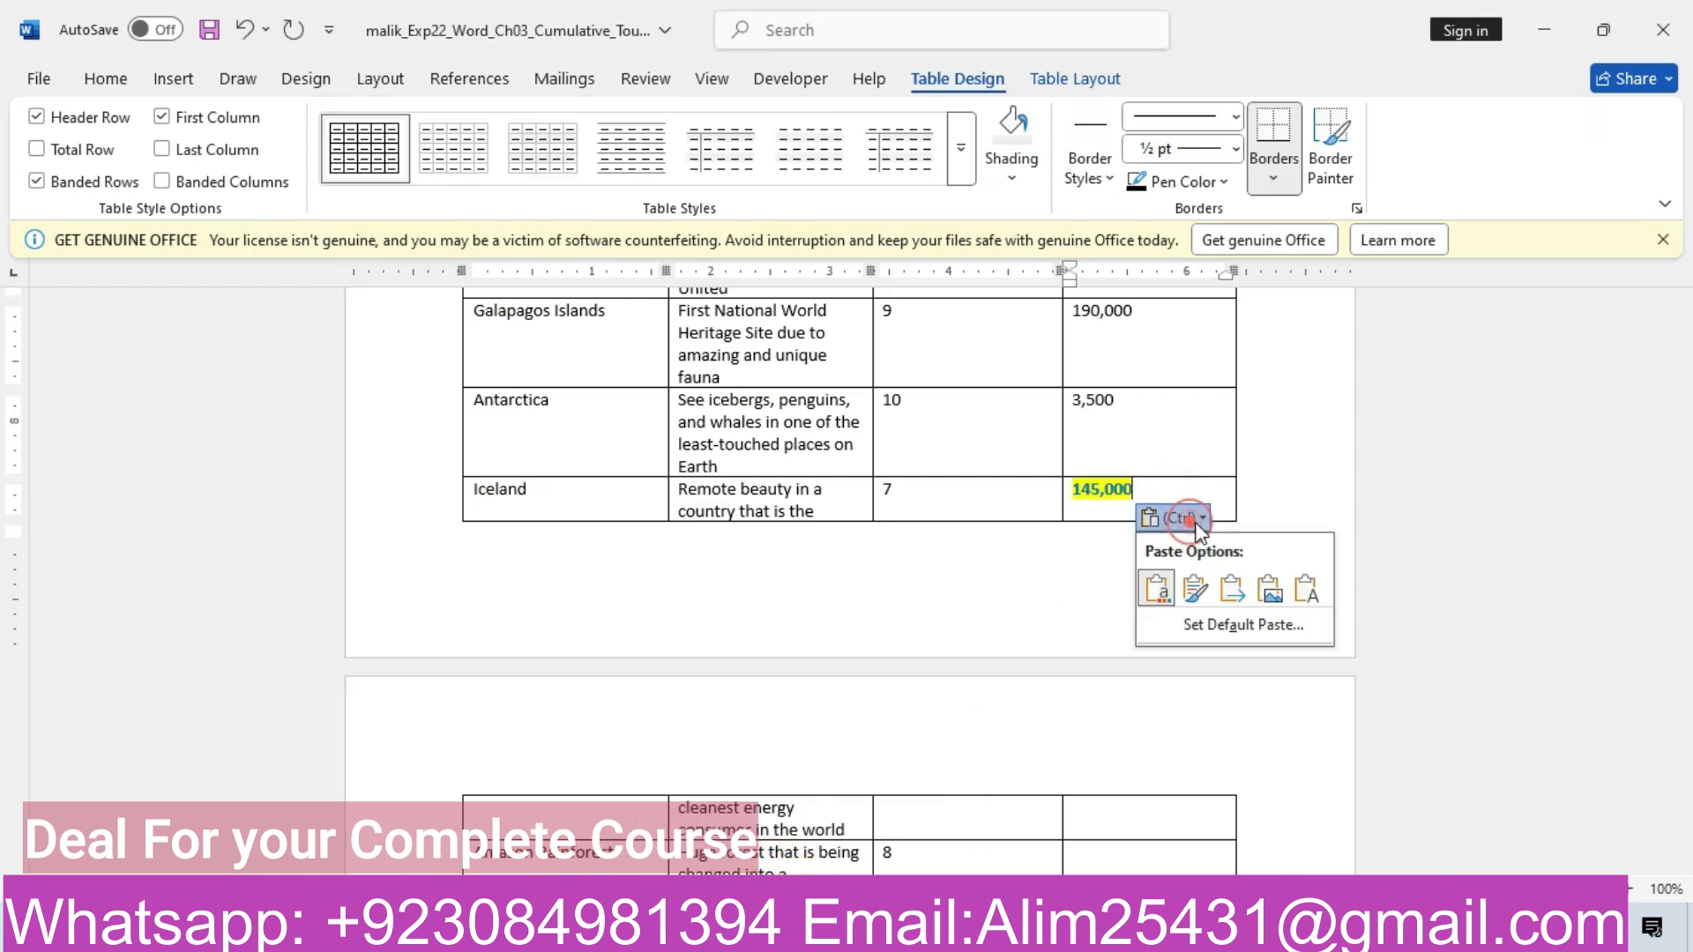
click(1315, 584)
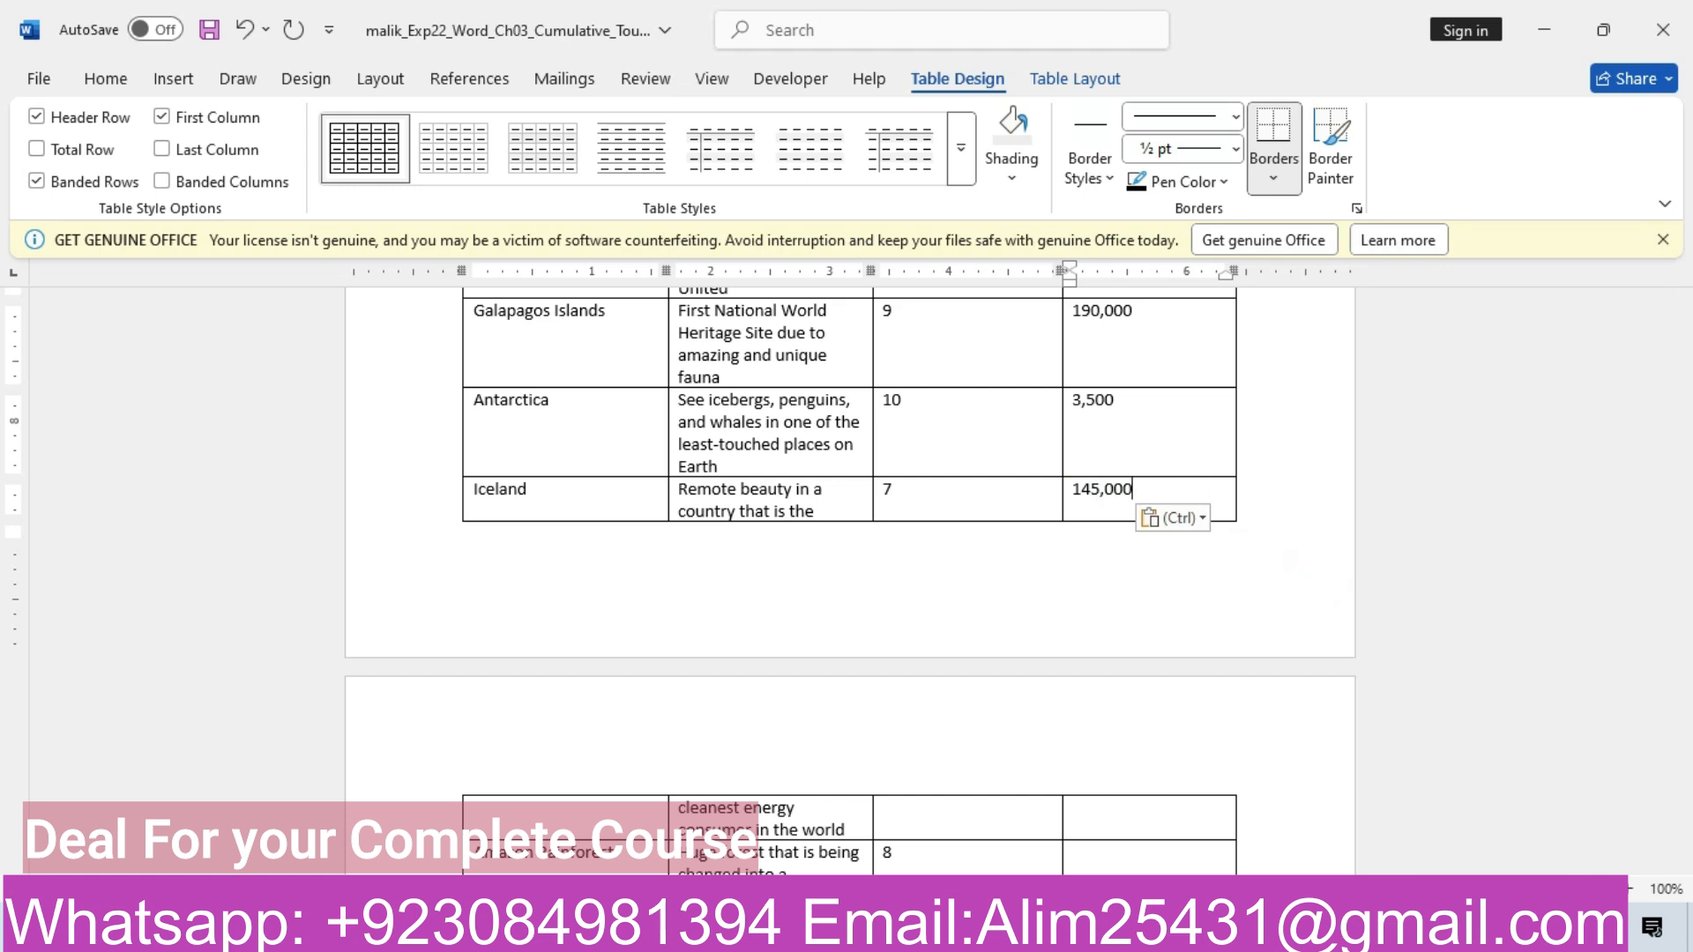
Copy 348,000 into Amazon Rainforest's visitors cell as plain text, then return to the instructions
mouse_move(699, 929)
click(584, 816)
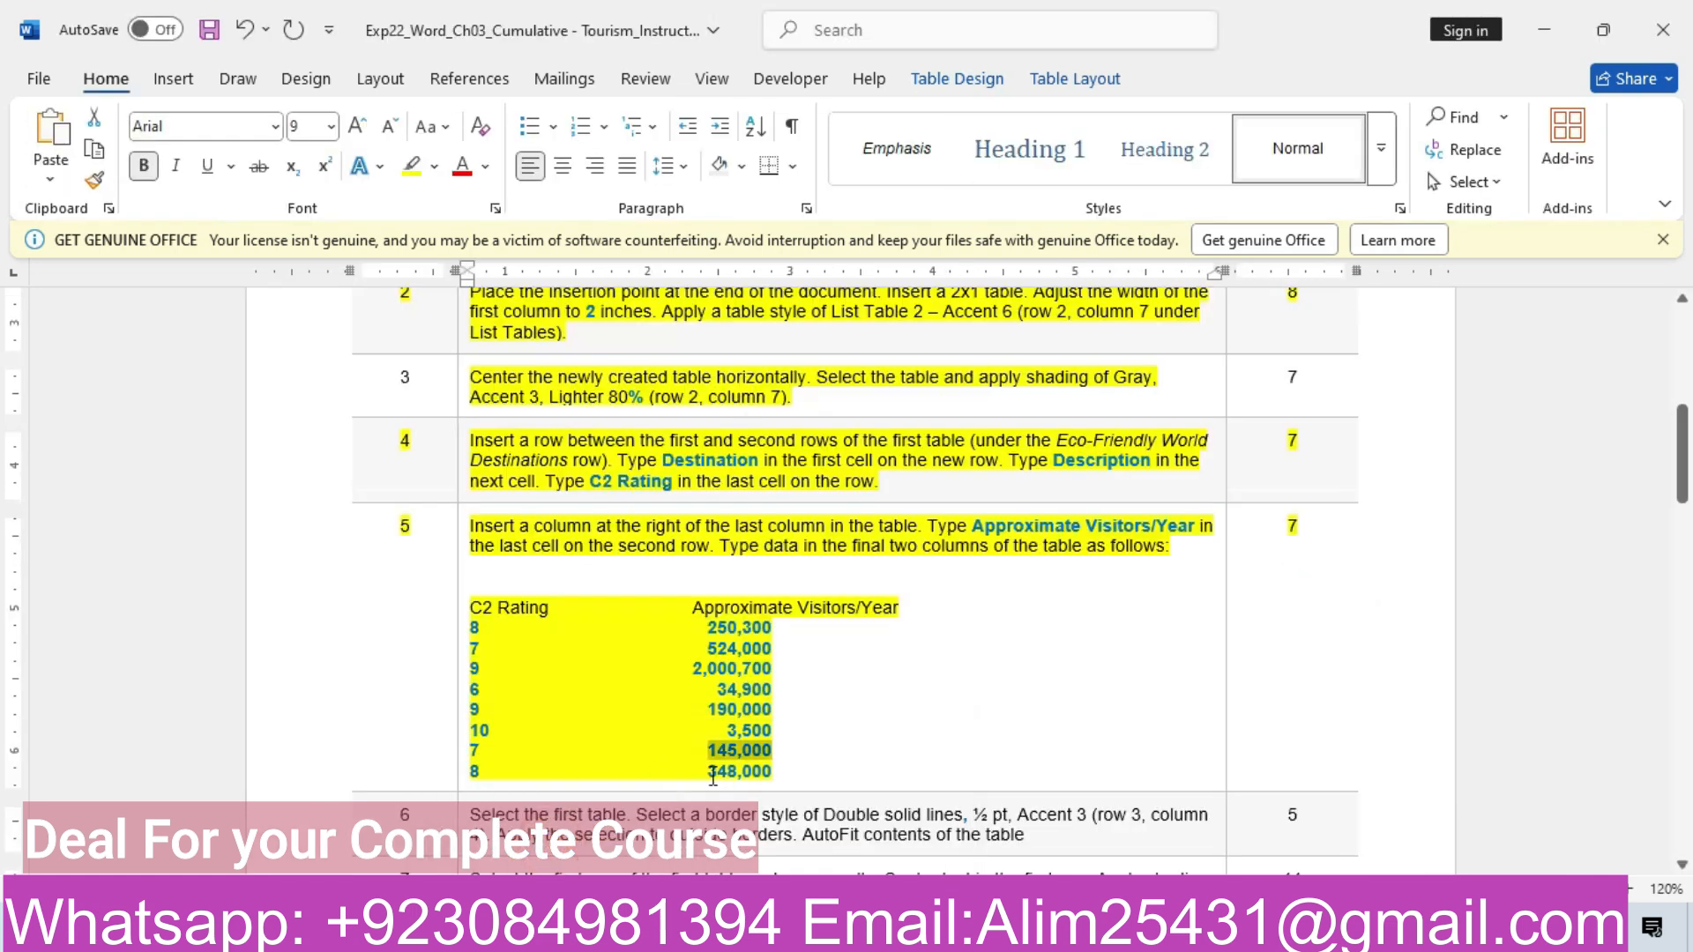
drag(710, 772, 773, 773)
key(ctrl+c)
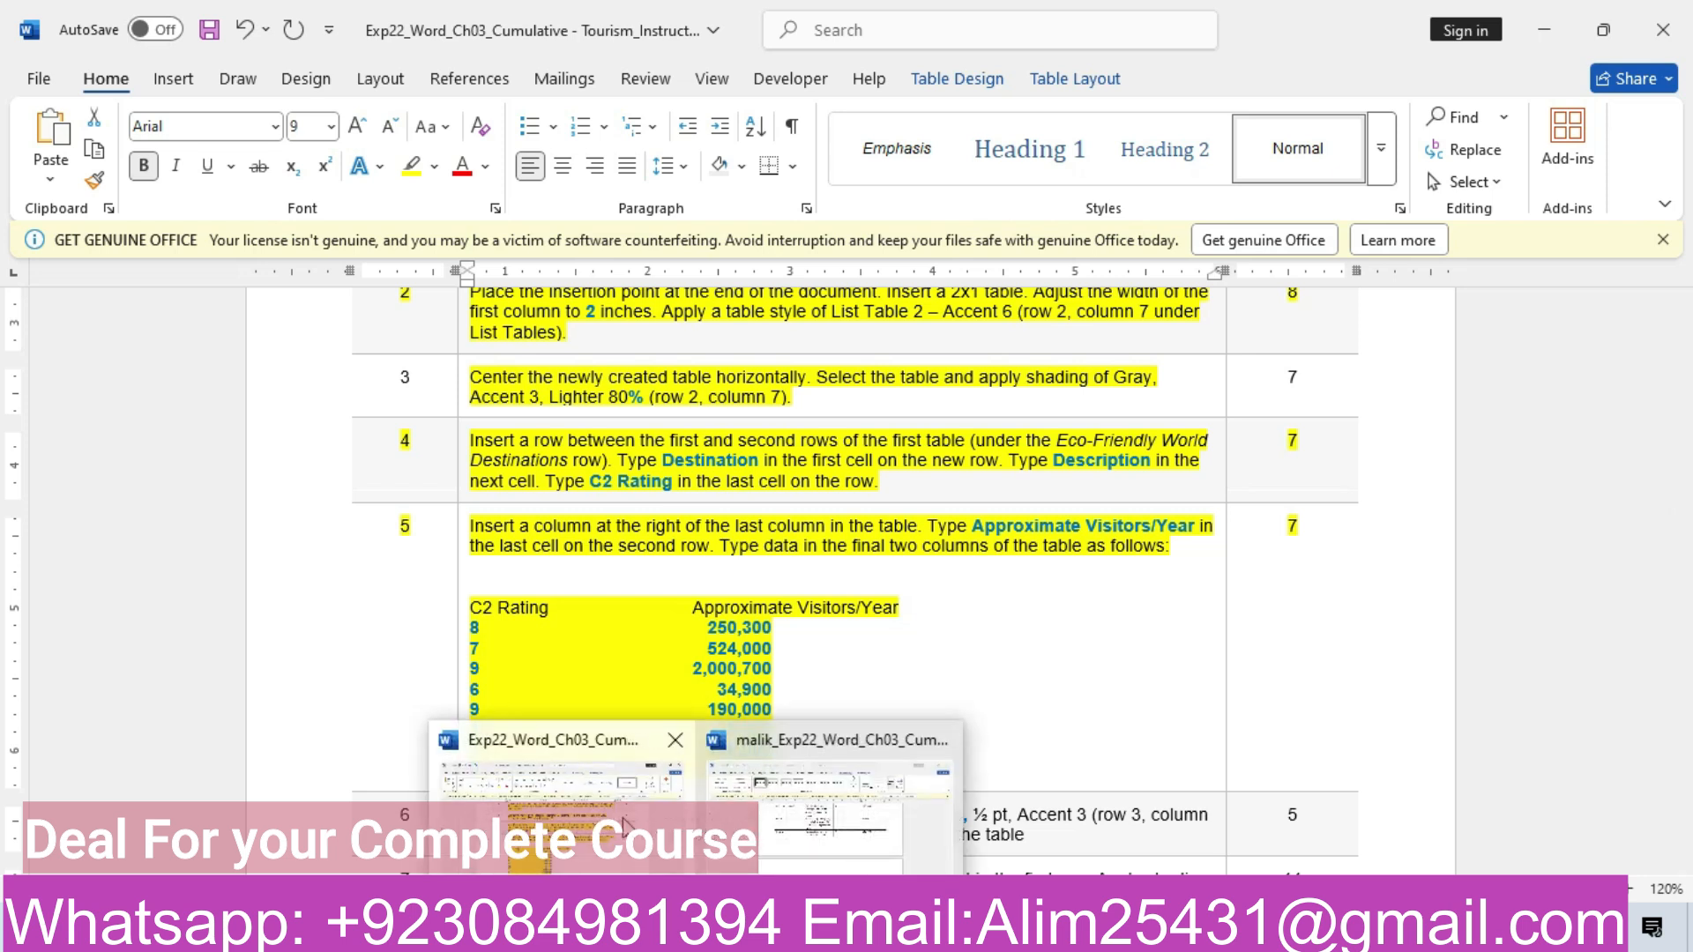
click(860, 842)
click(1110, 857)
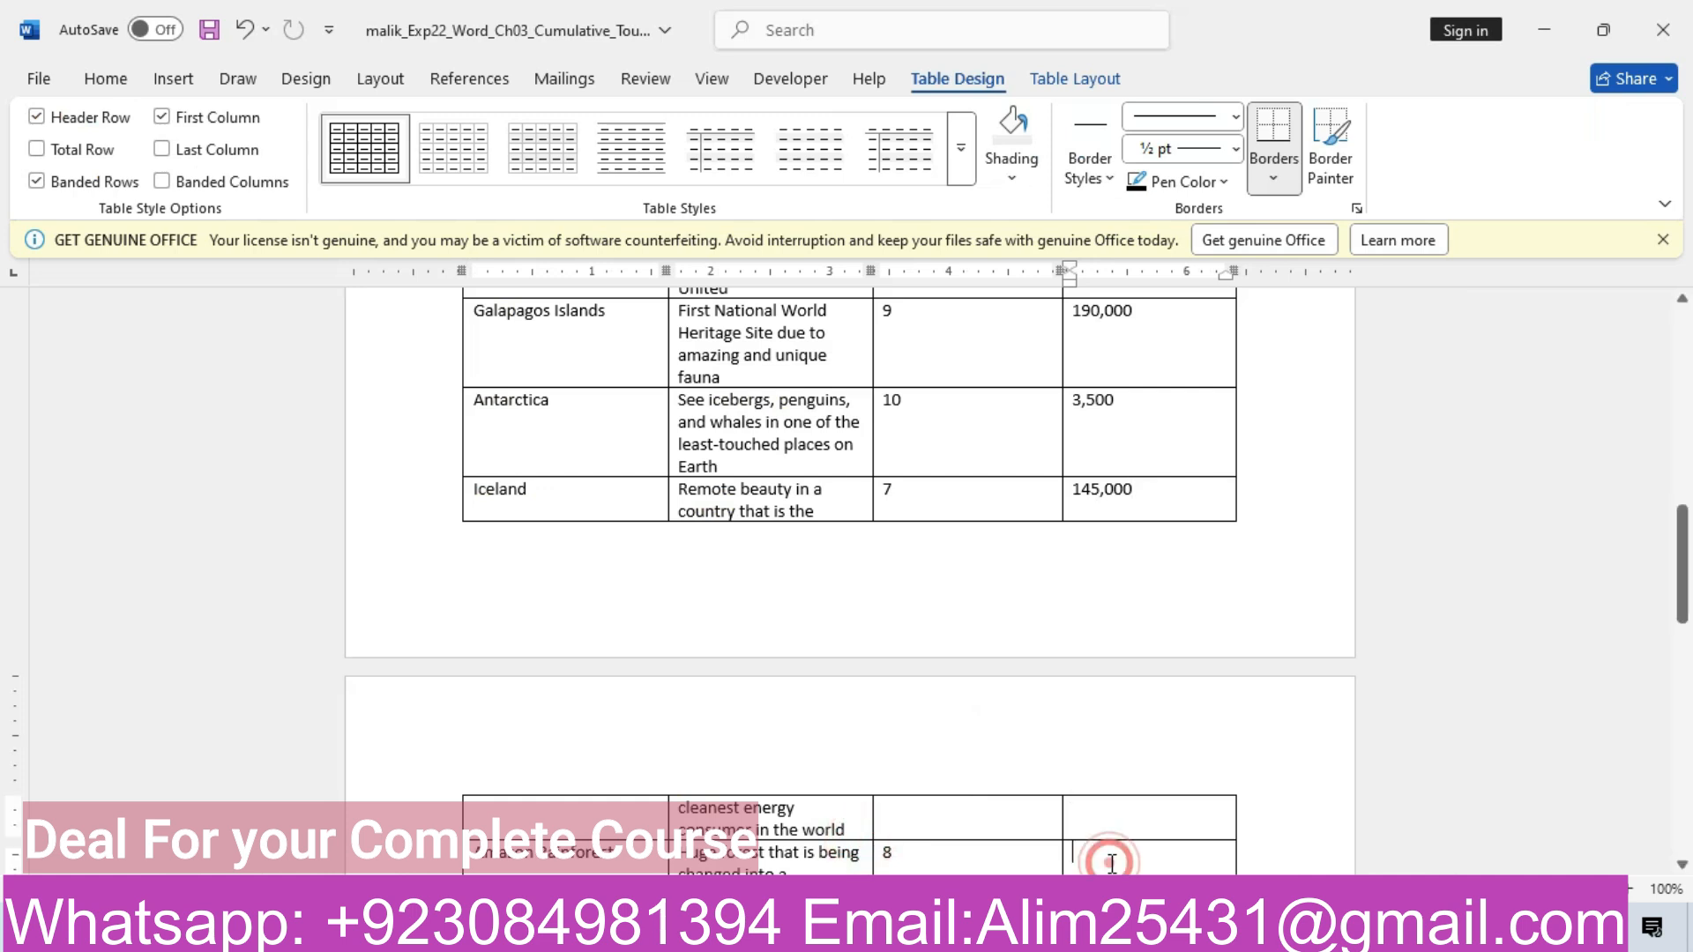
key(ctrl+v)
click(1168, 851)
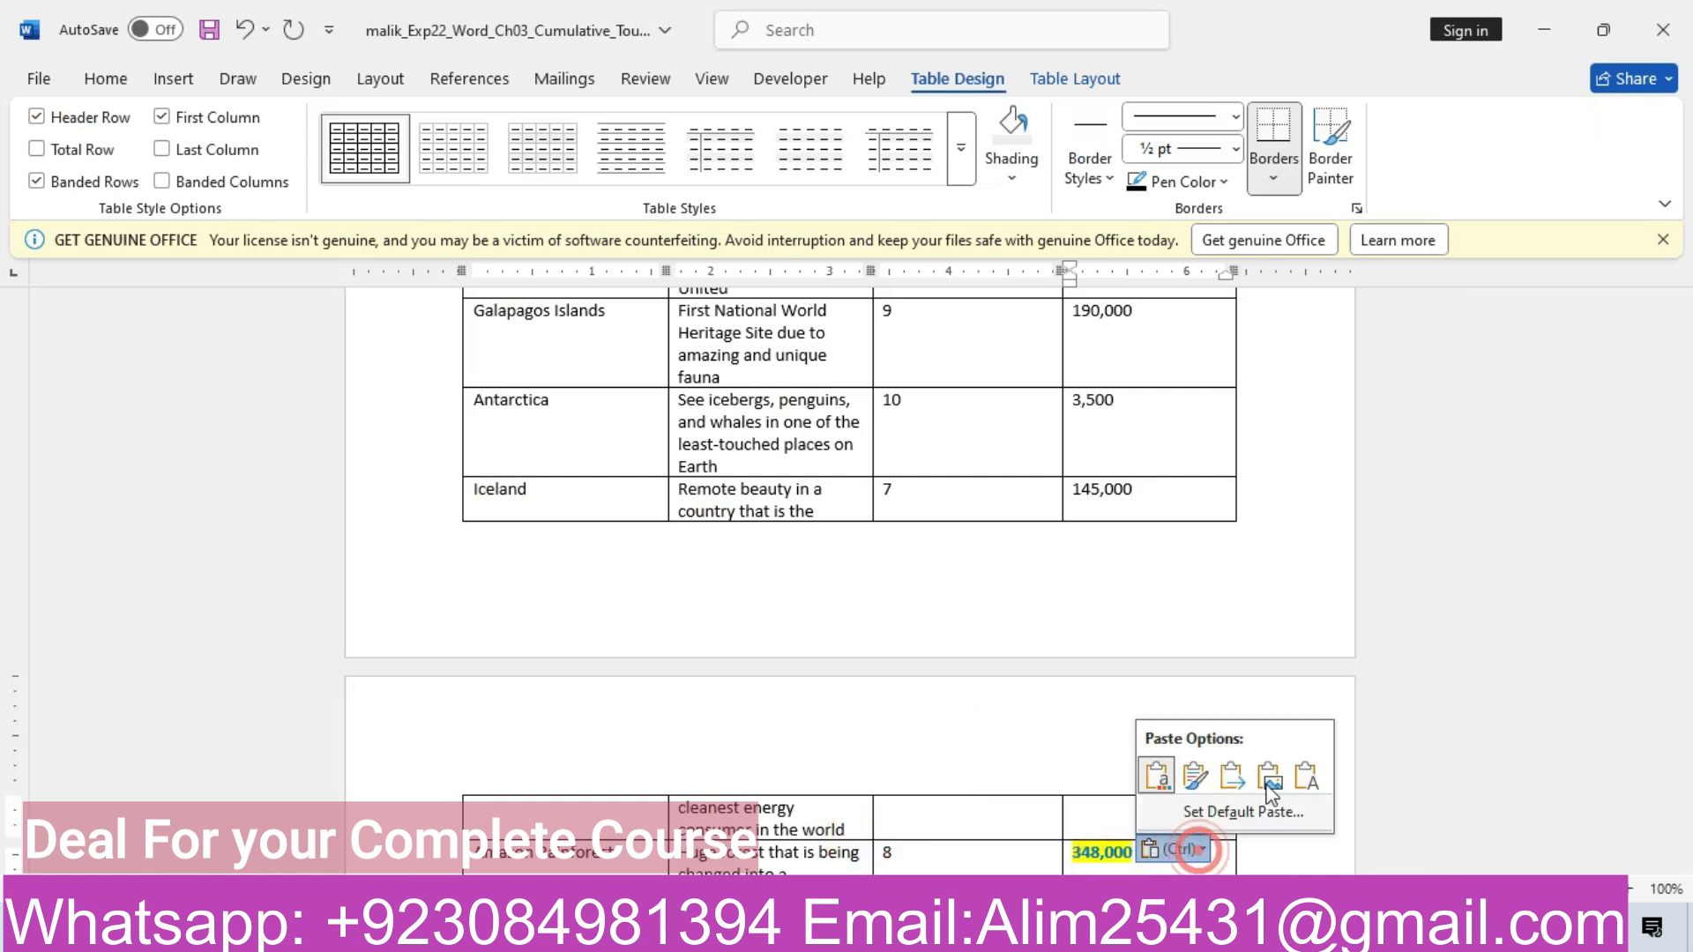
click(1303, 778)
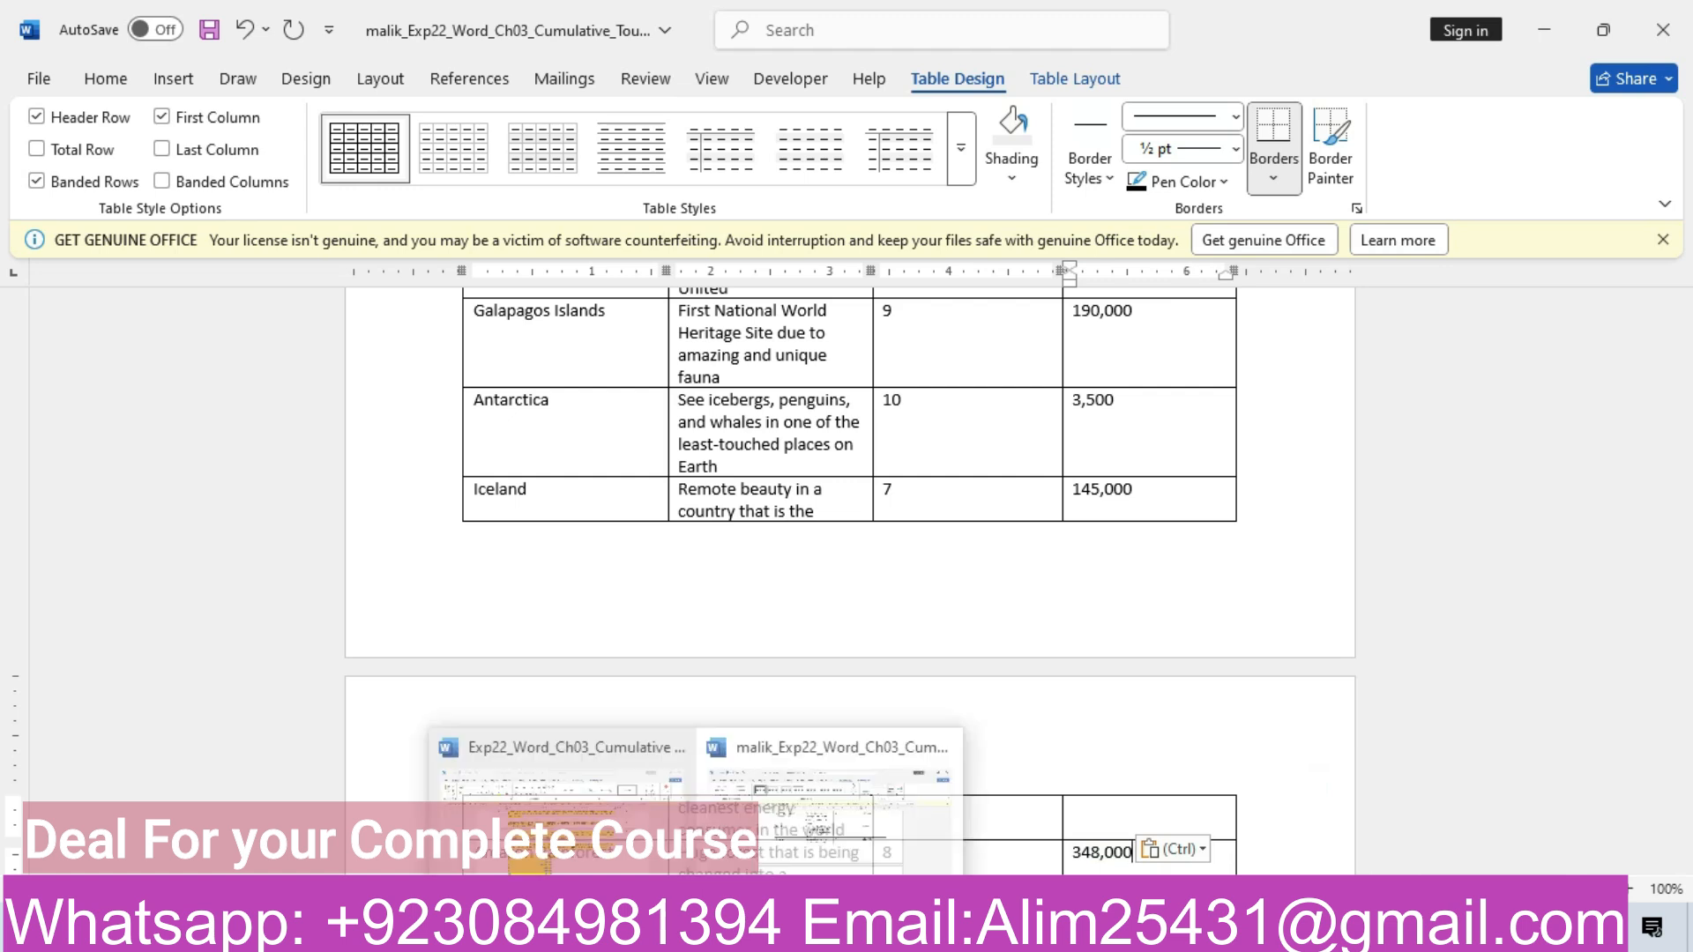
click(579, 805)
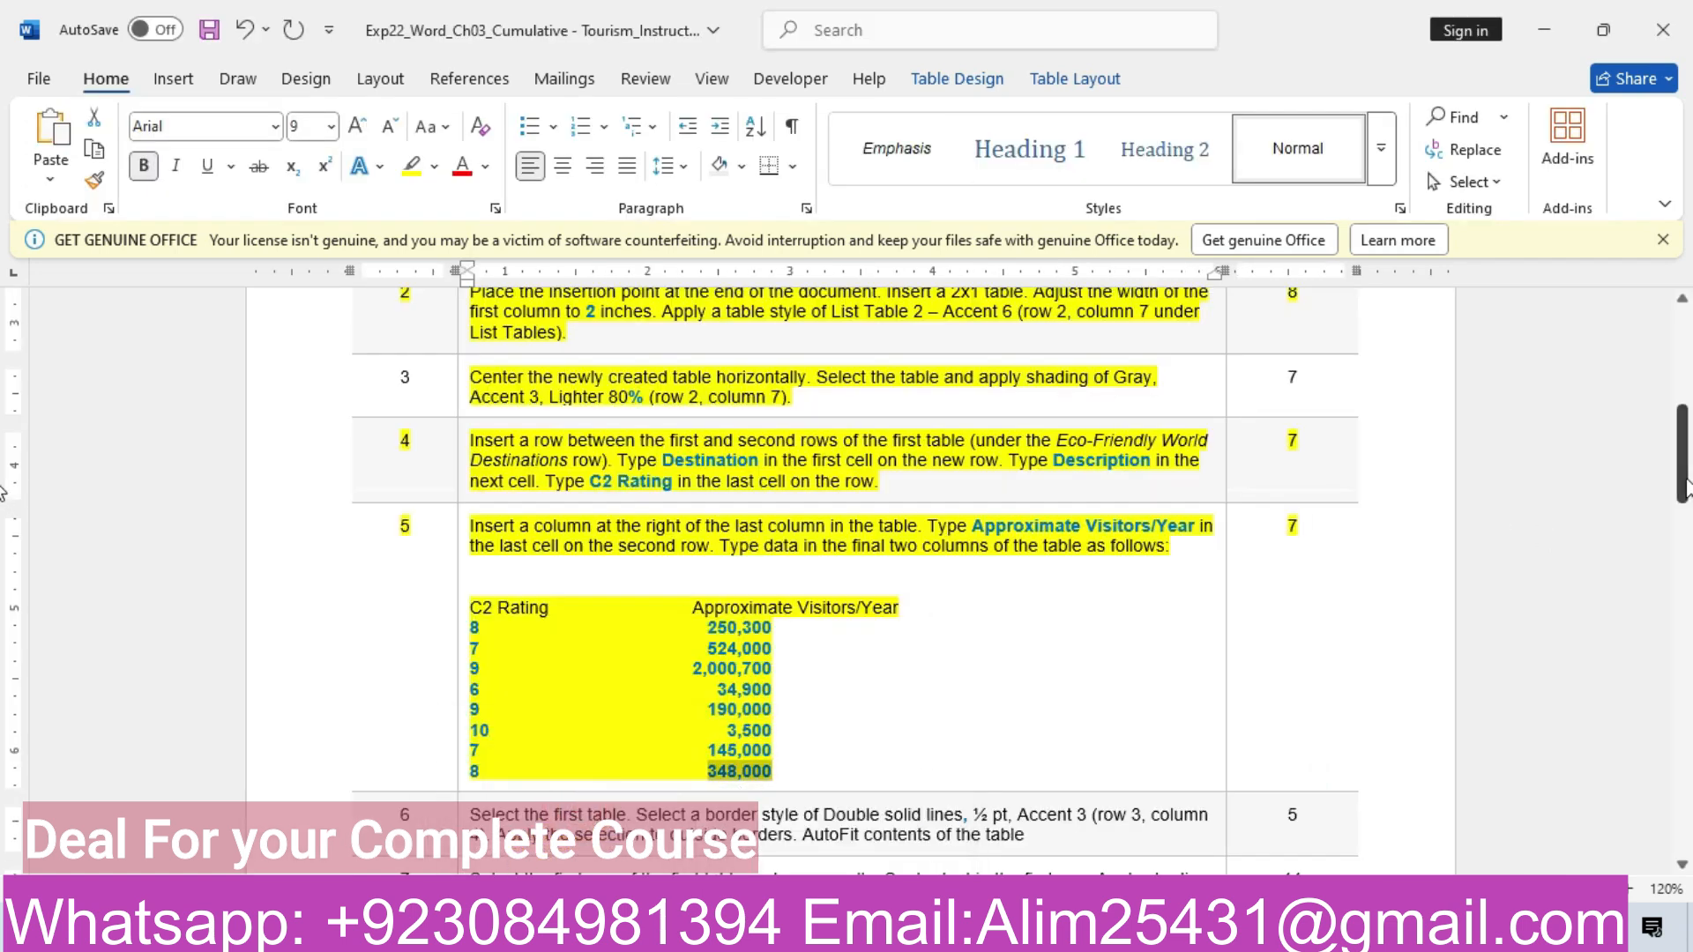
drag(1685, 485, 1684, 551)
Highlight the step 6 row of the instructions in yellow
click(299, 461)
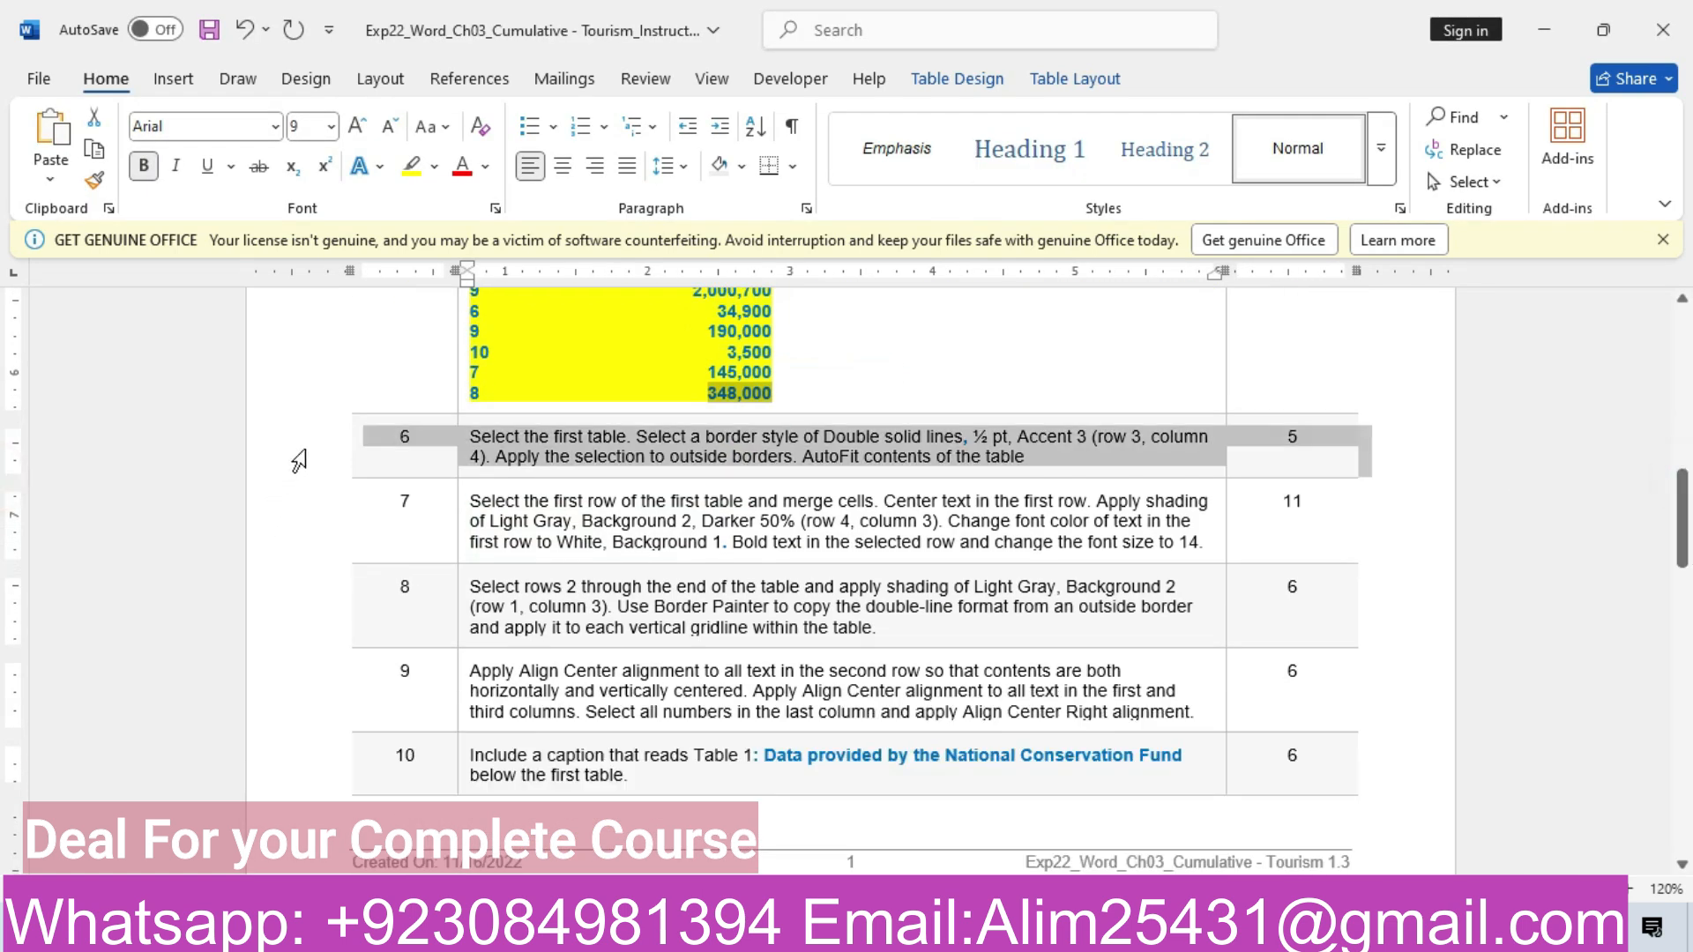
click(458, 403)
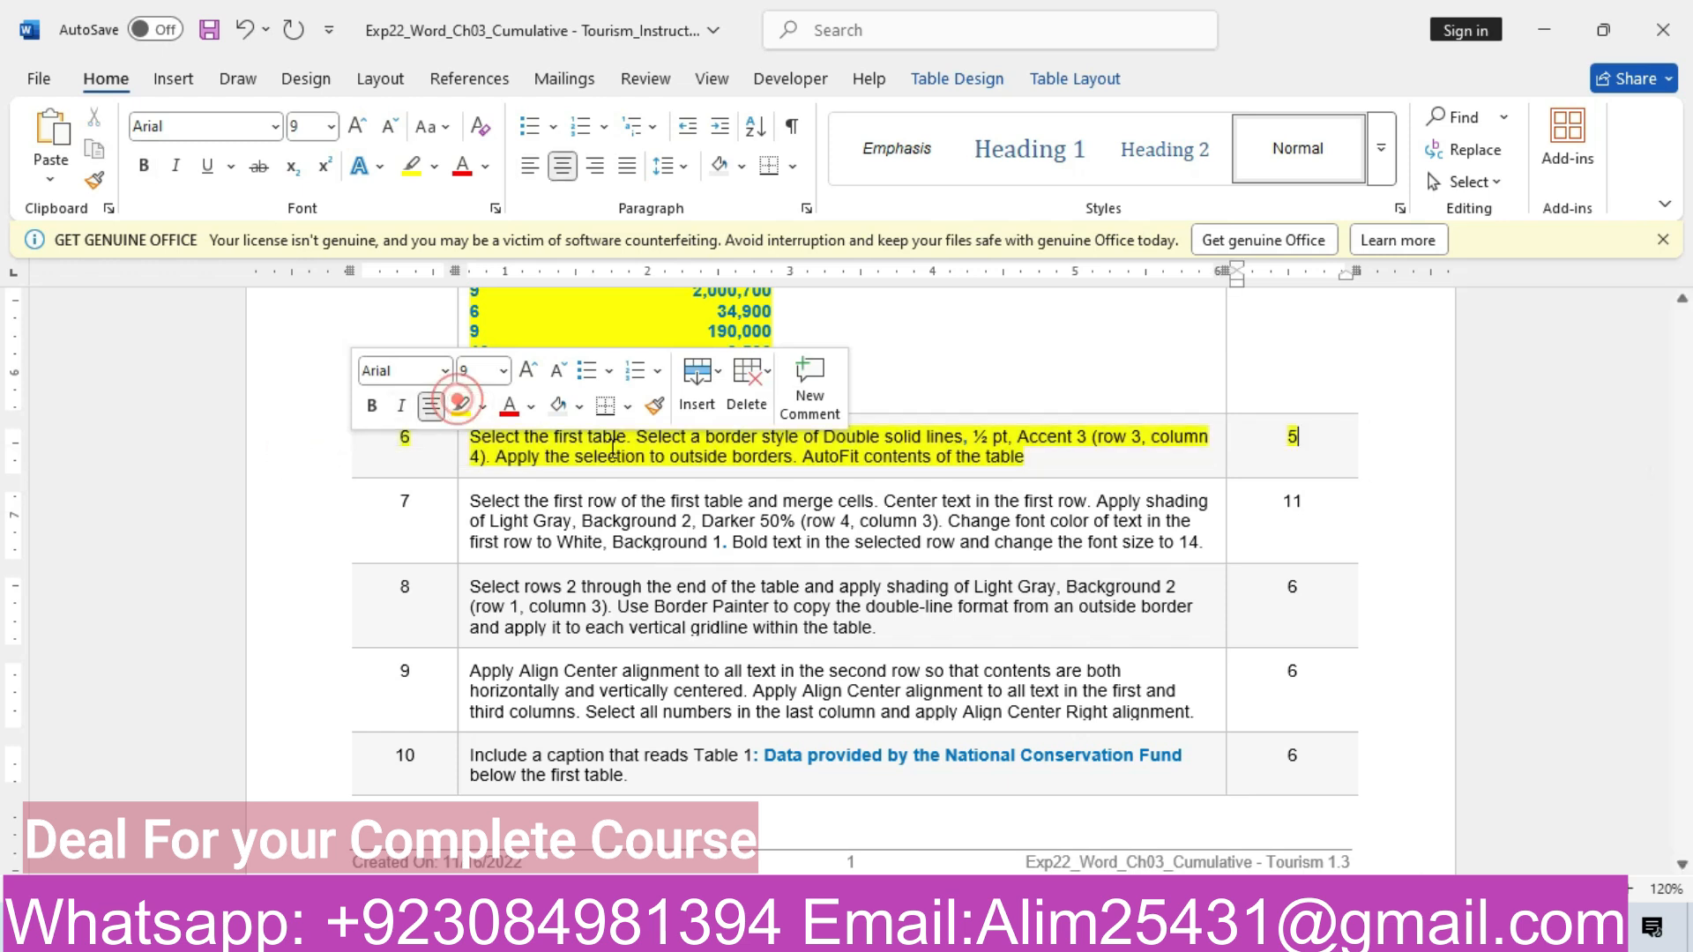
click(630, 445)
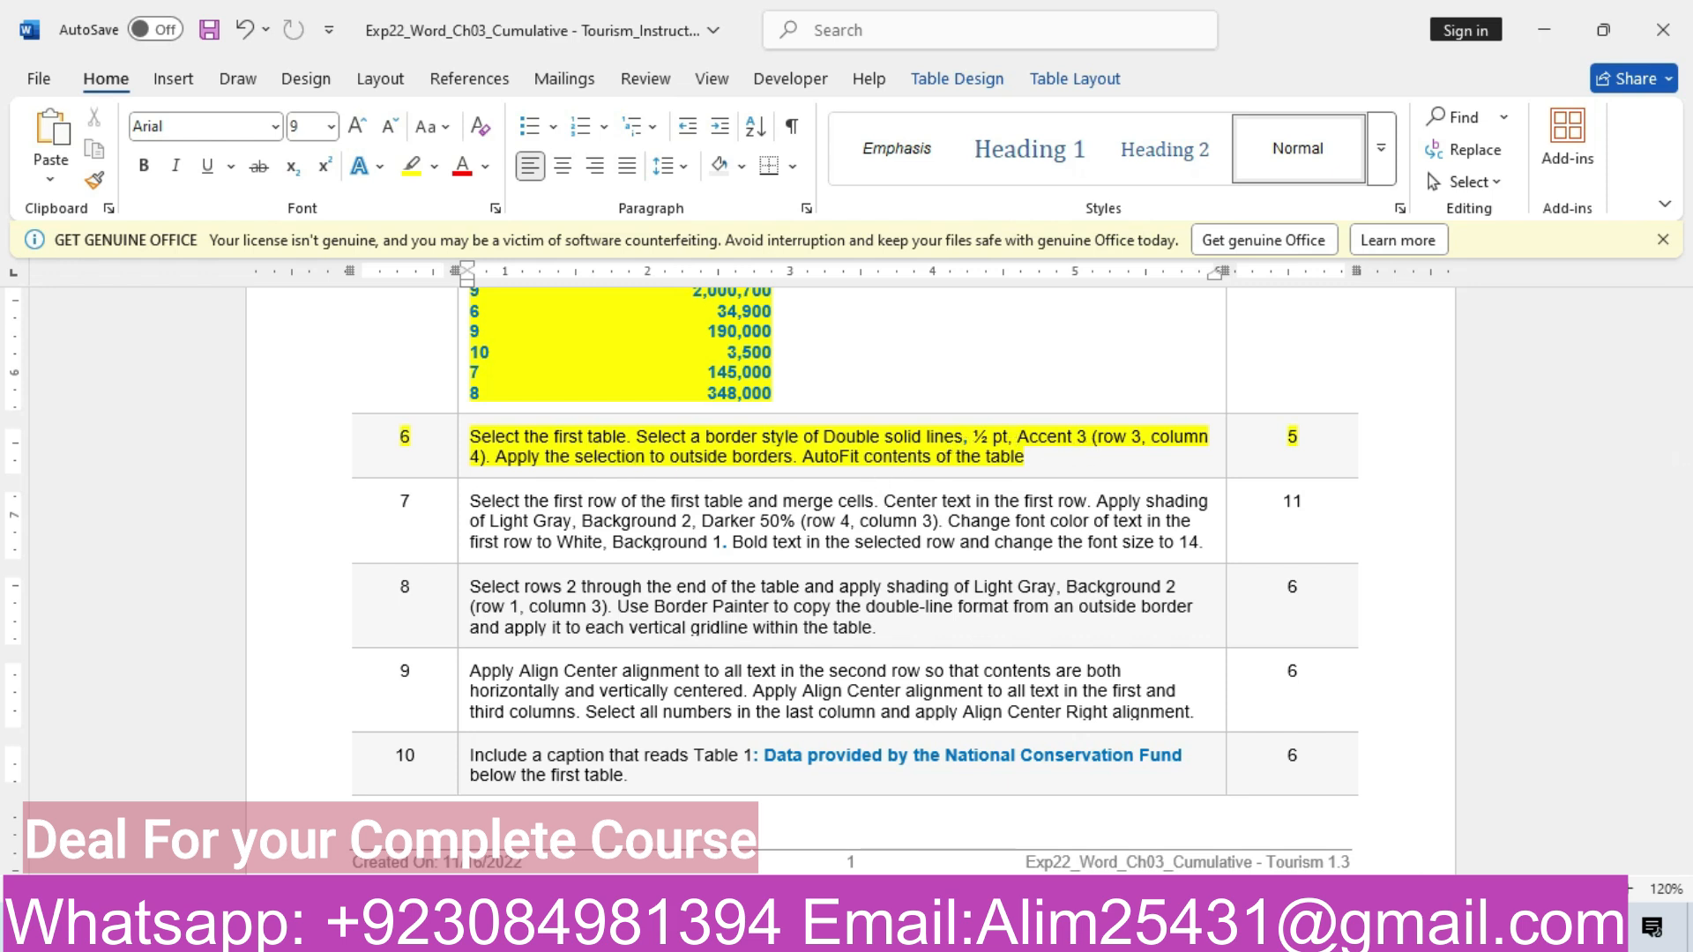
Return to the tourism document and scroll up to the table
mouse_move(650, 933)
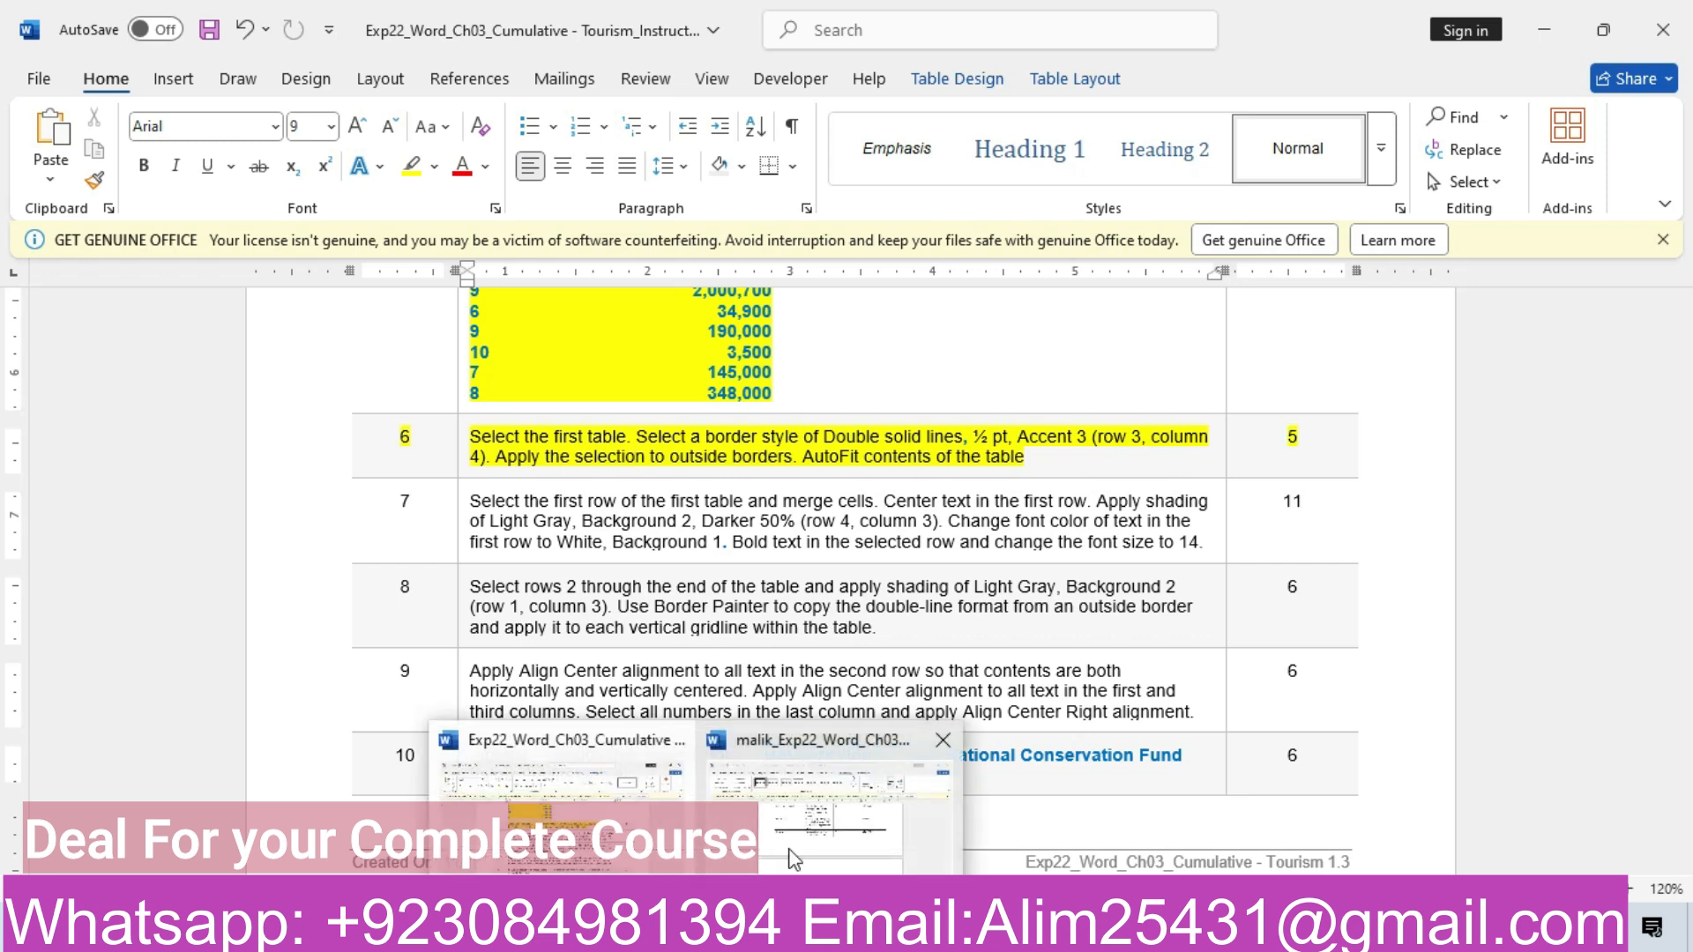
click(809, 829)
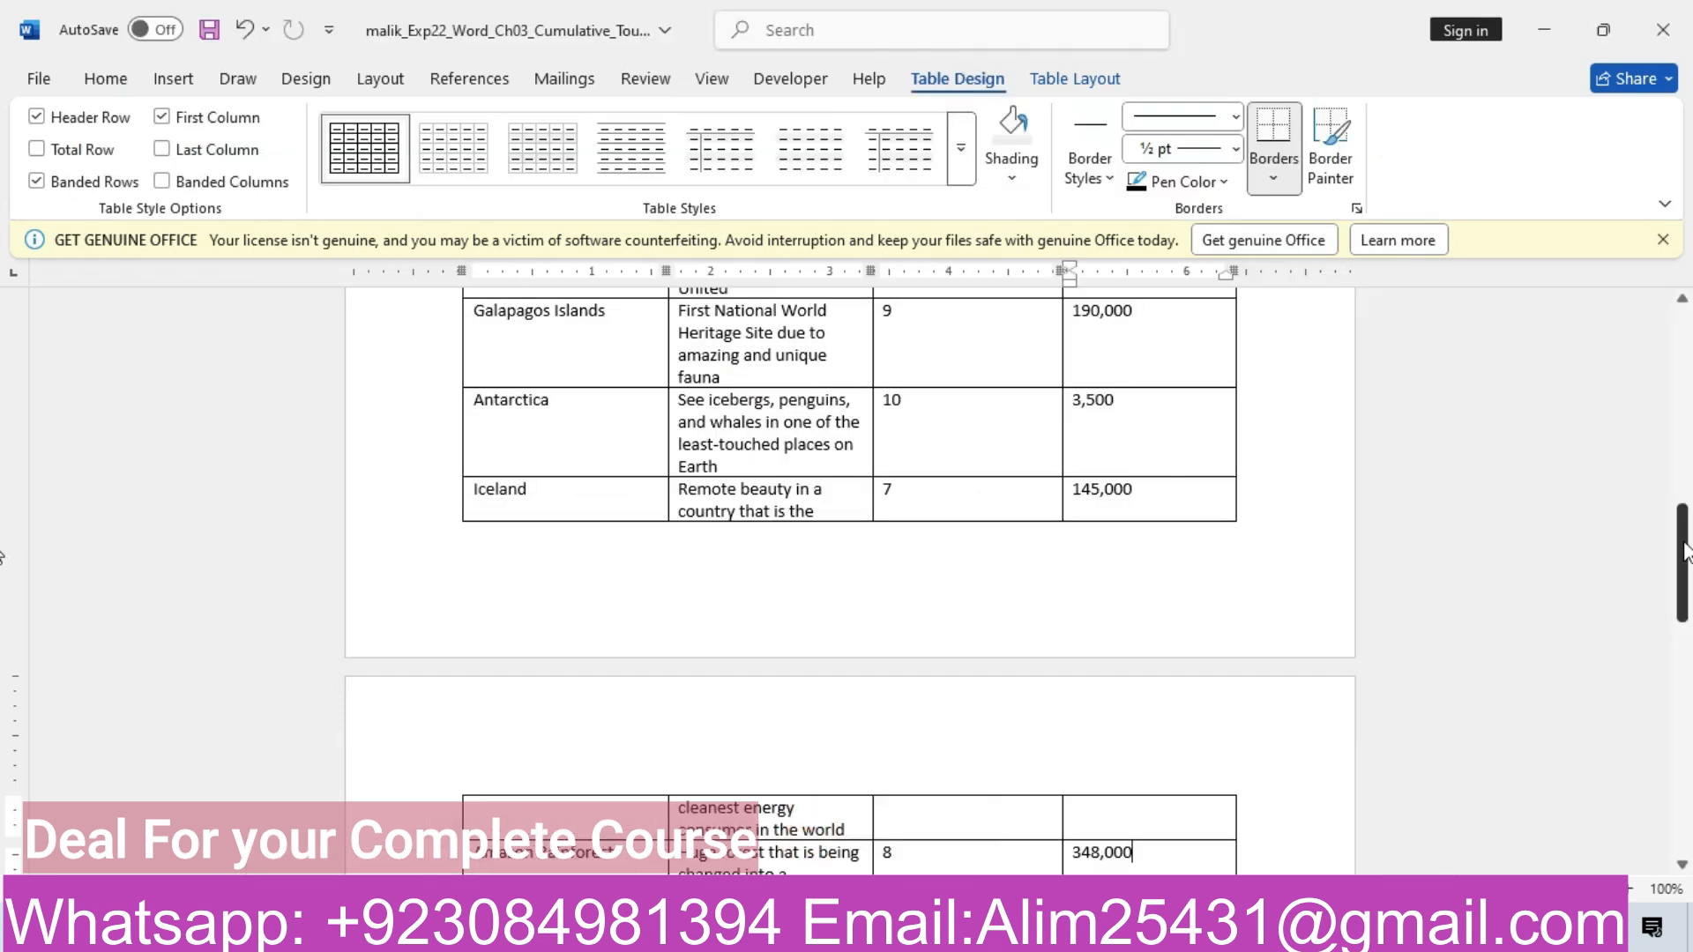
drag(1683, 548, 1683, 398)
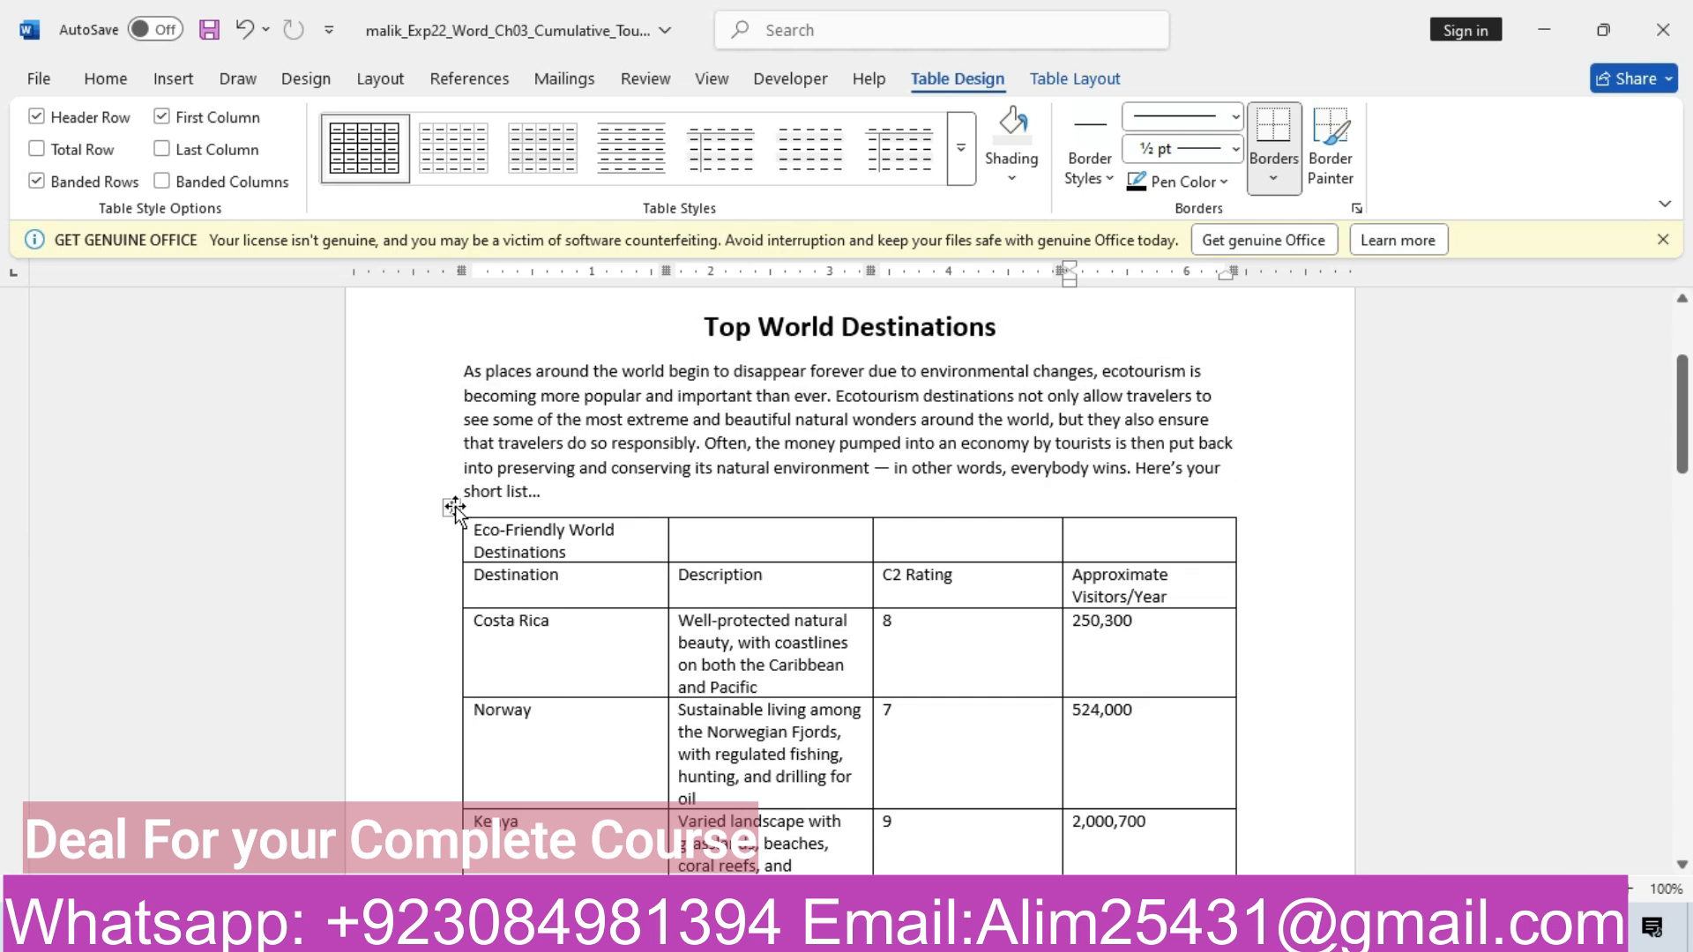
Select the destinations table and bring up its Borders and Shading settings
click(452, 508)
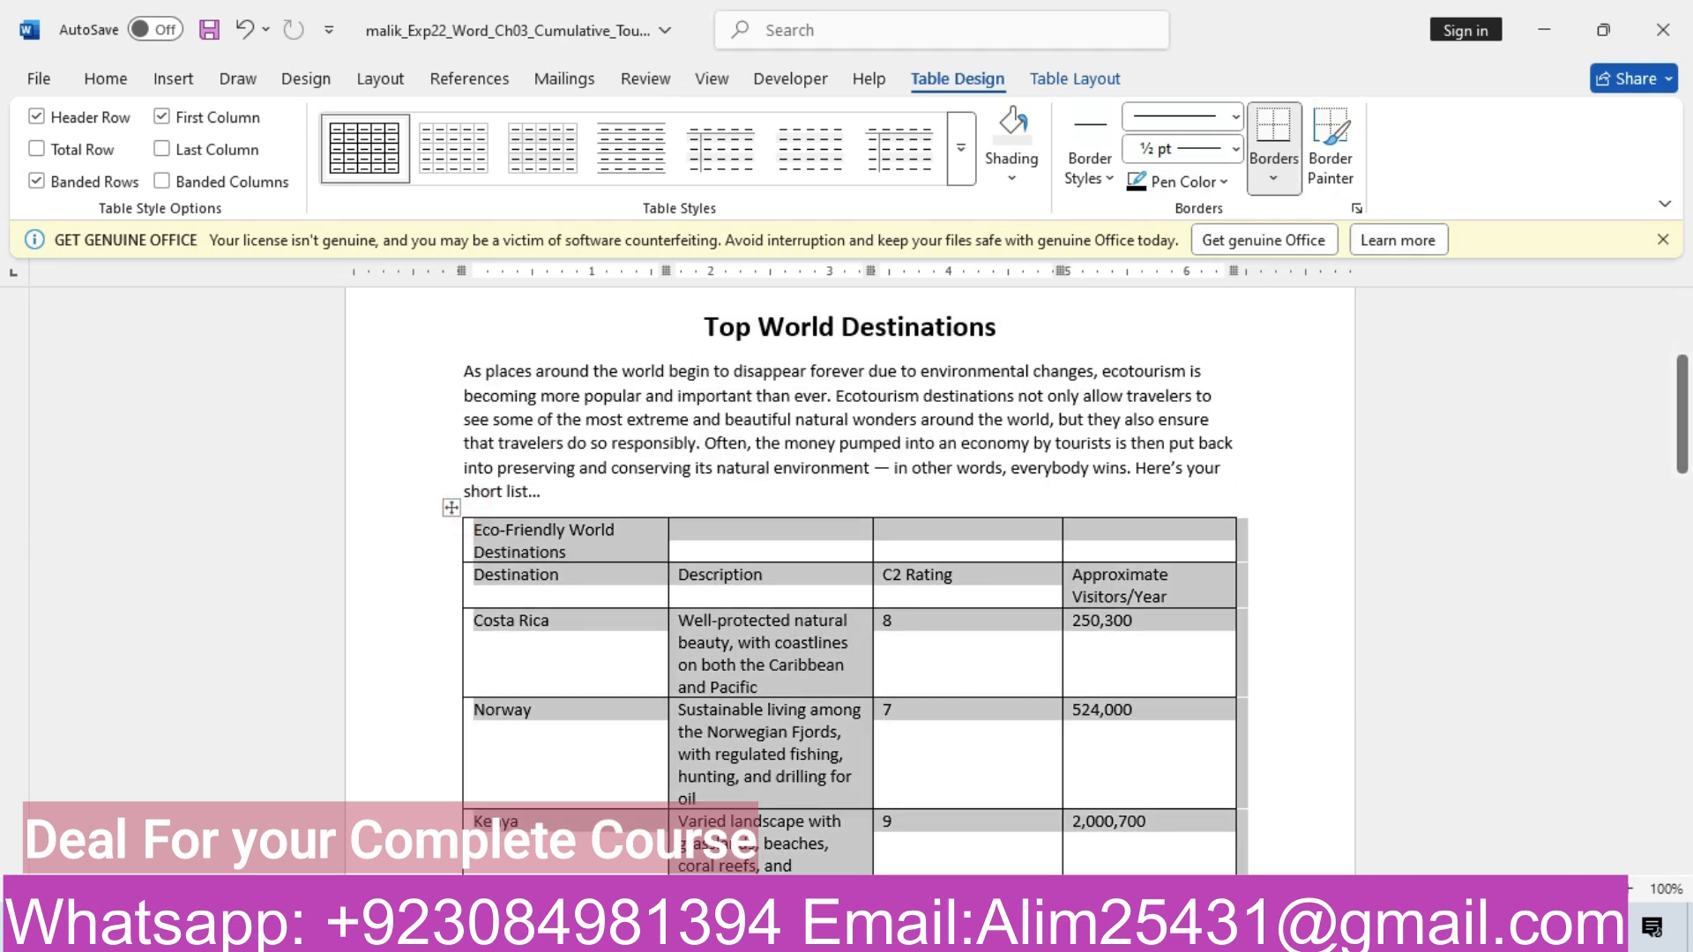
click(1357, 209)
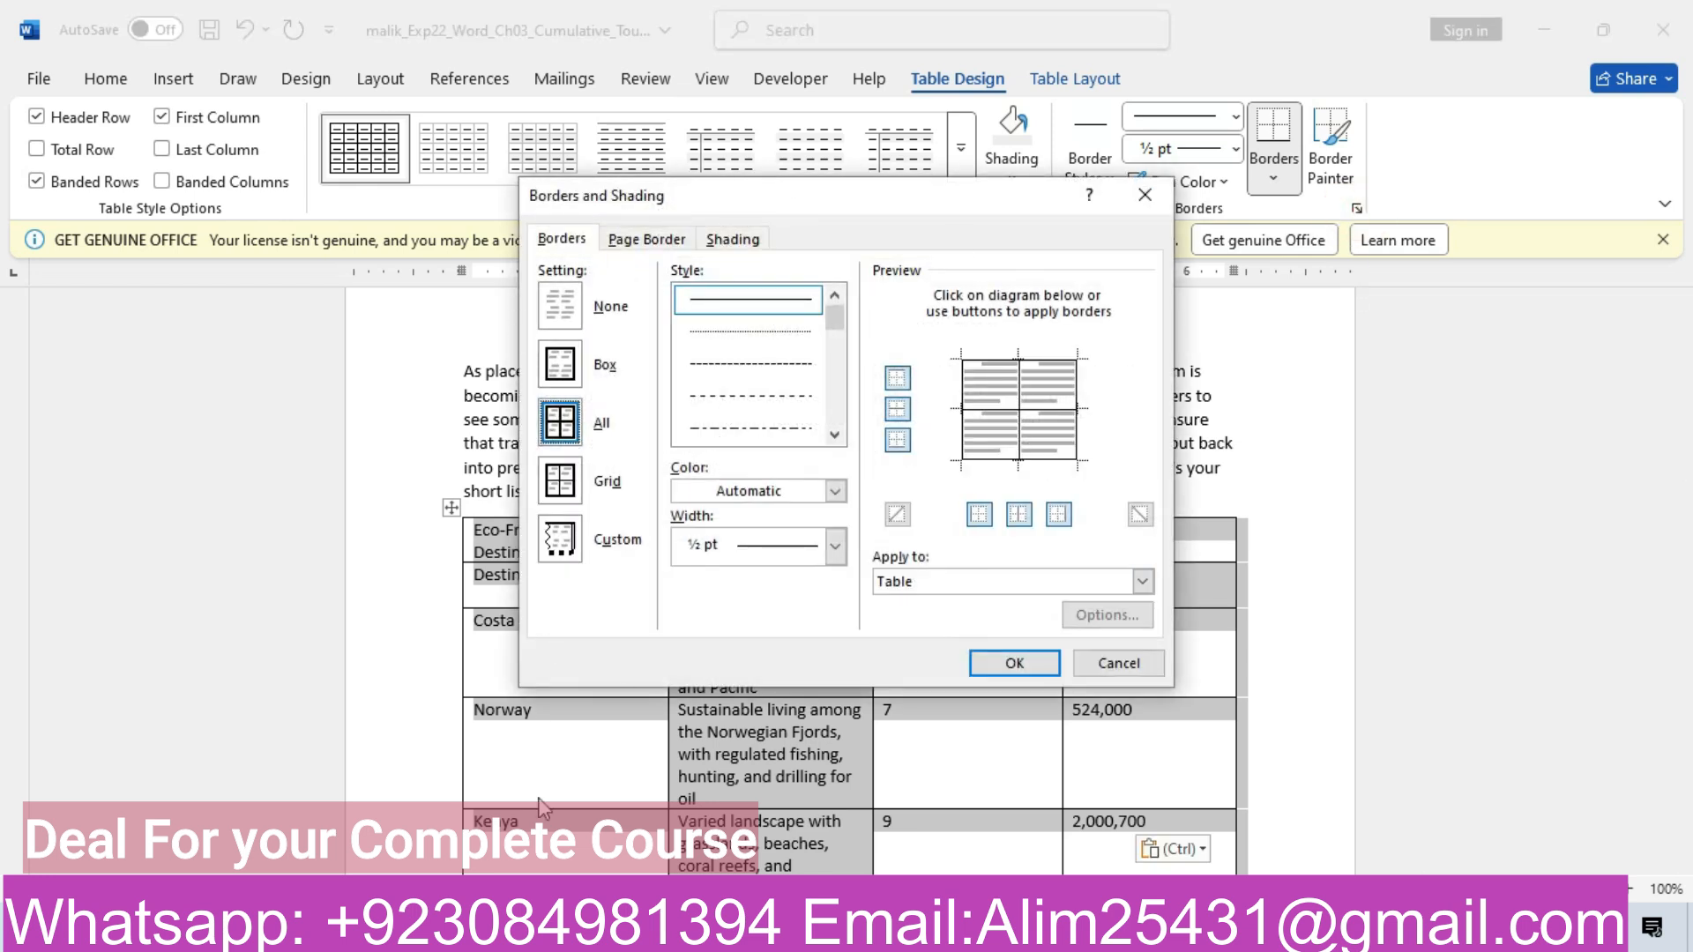
mouse_move(695, 928)
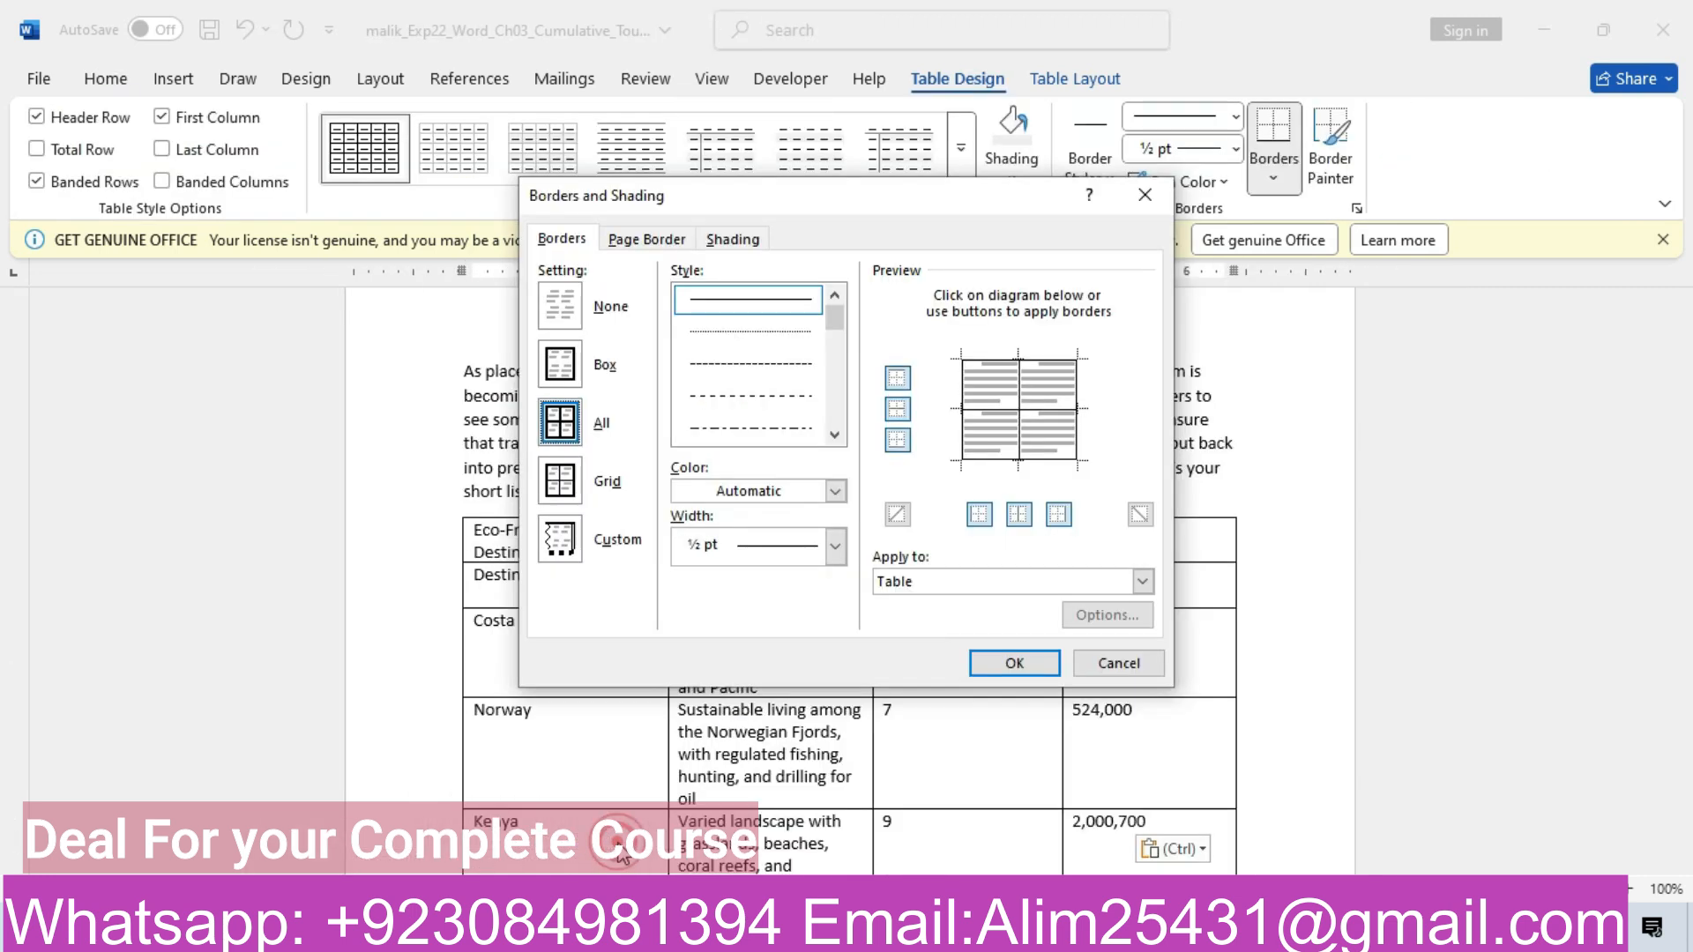
mouse_move(599, 854)
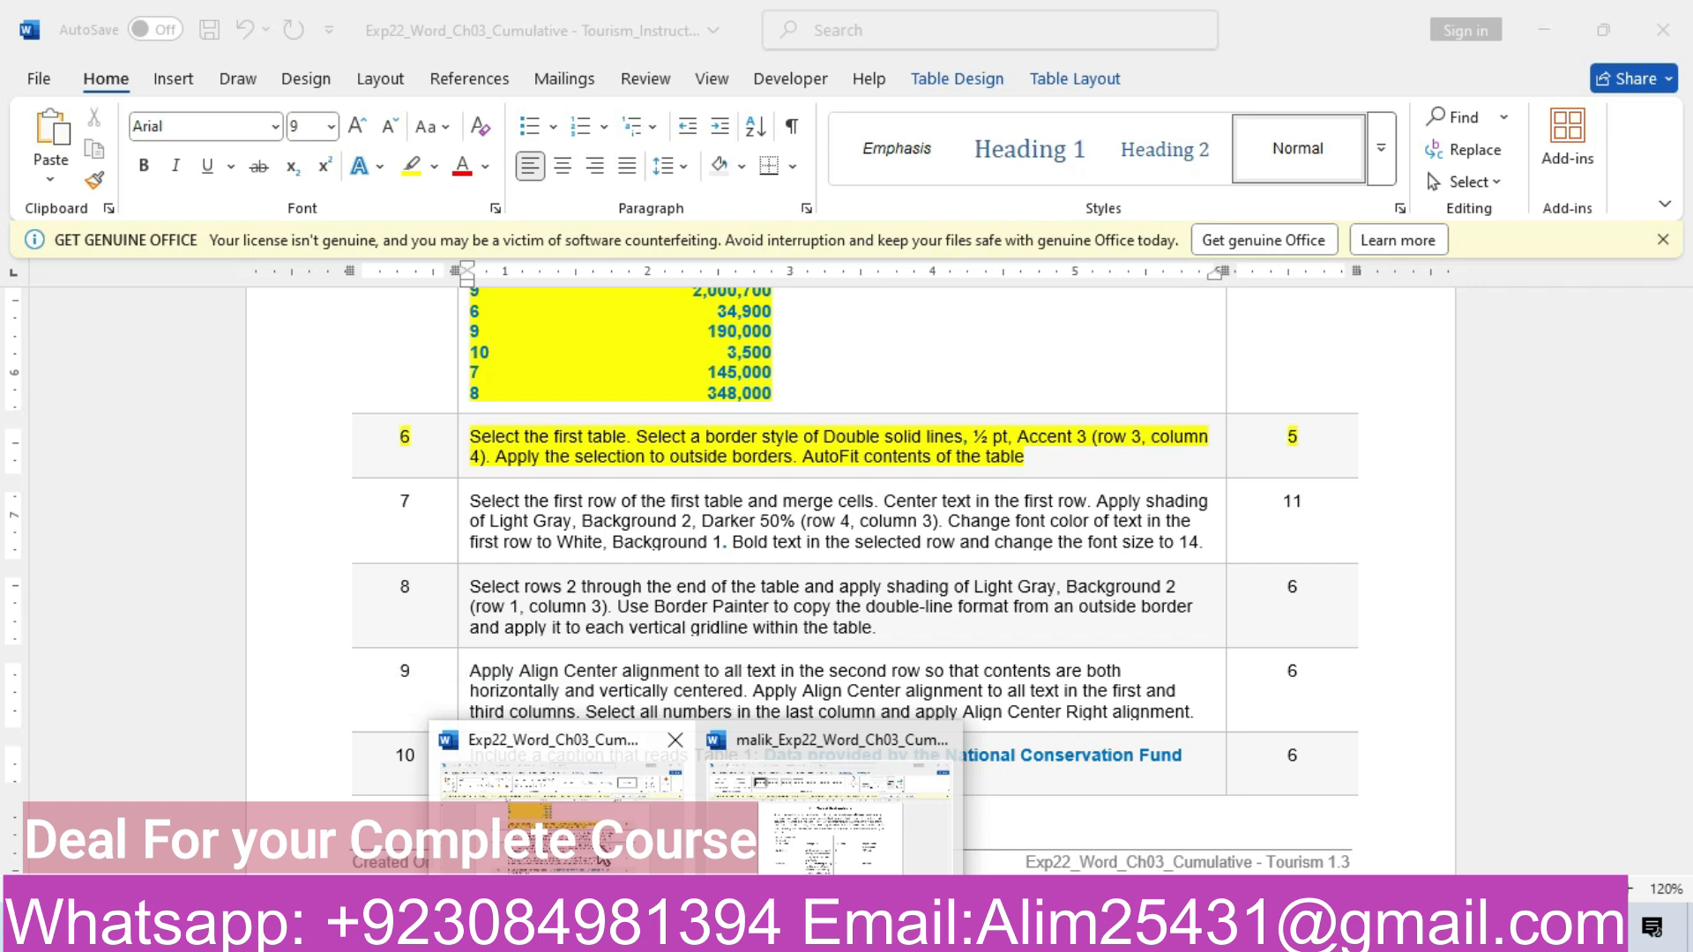
mouse_move(800, 801)
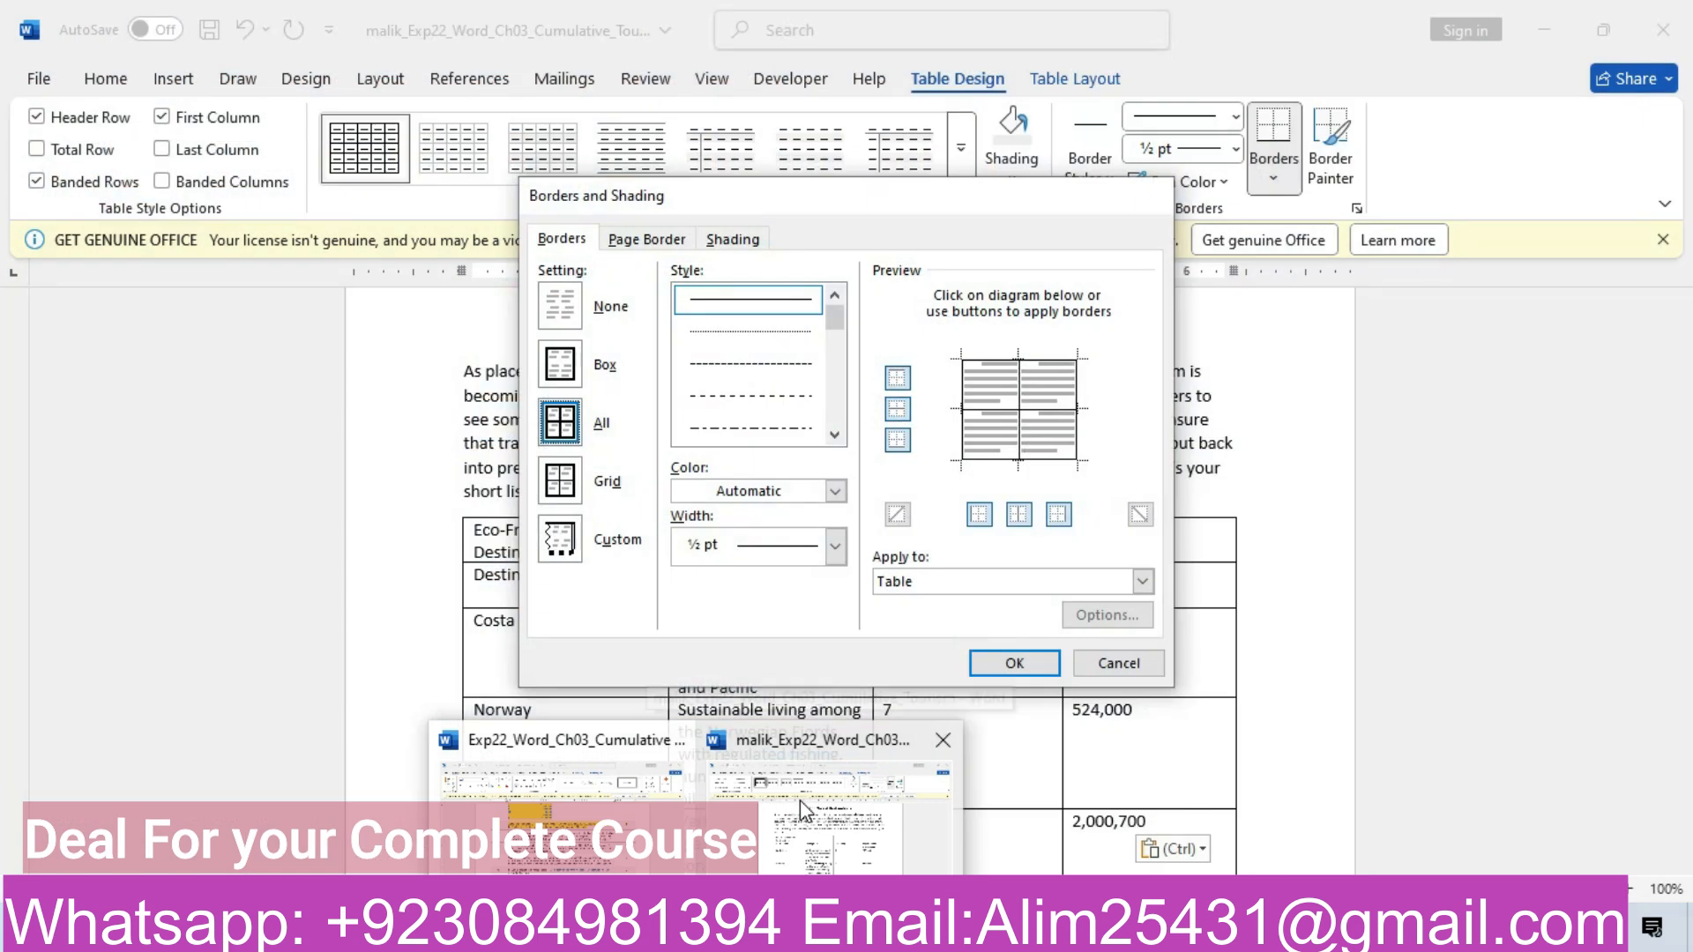
click(797, 790)
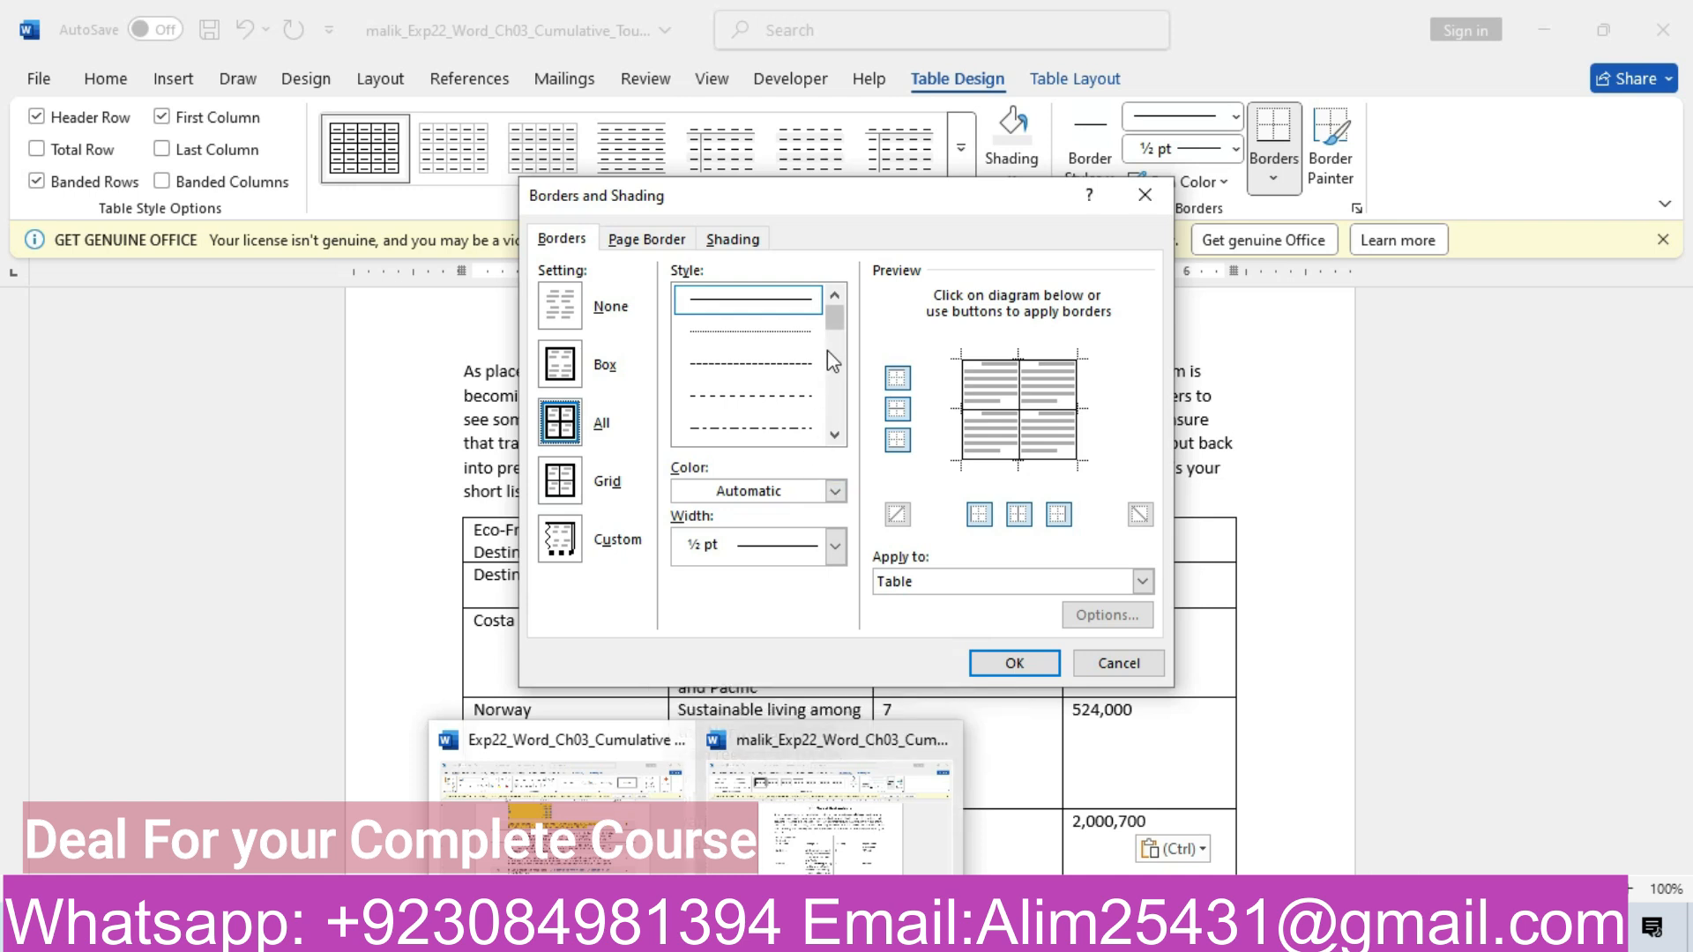
click(835, 435)
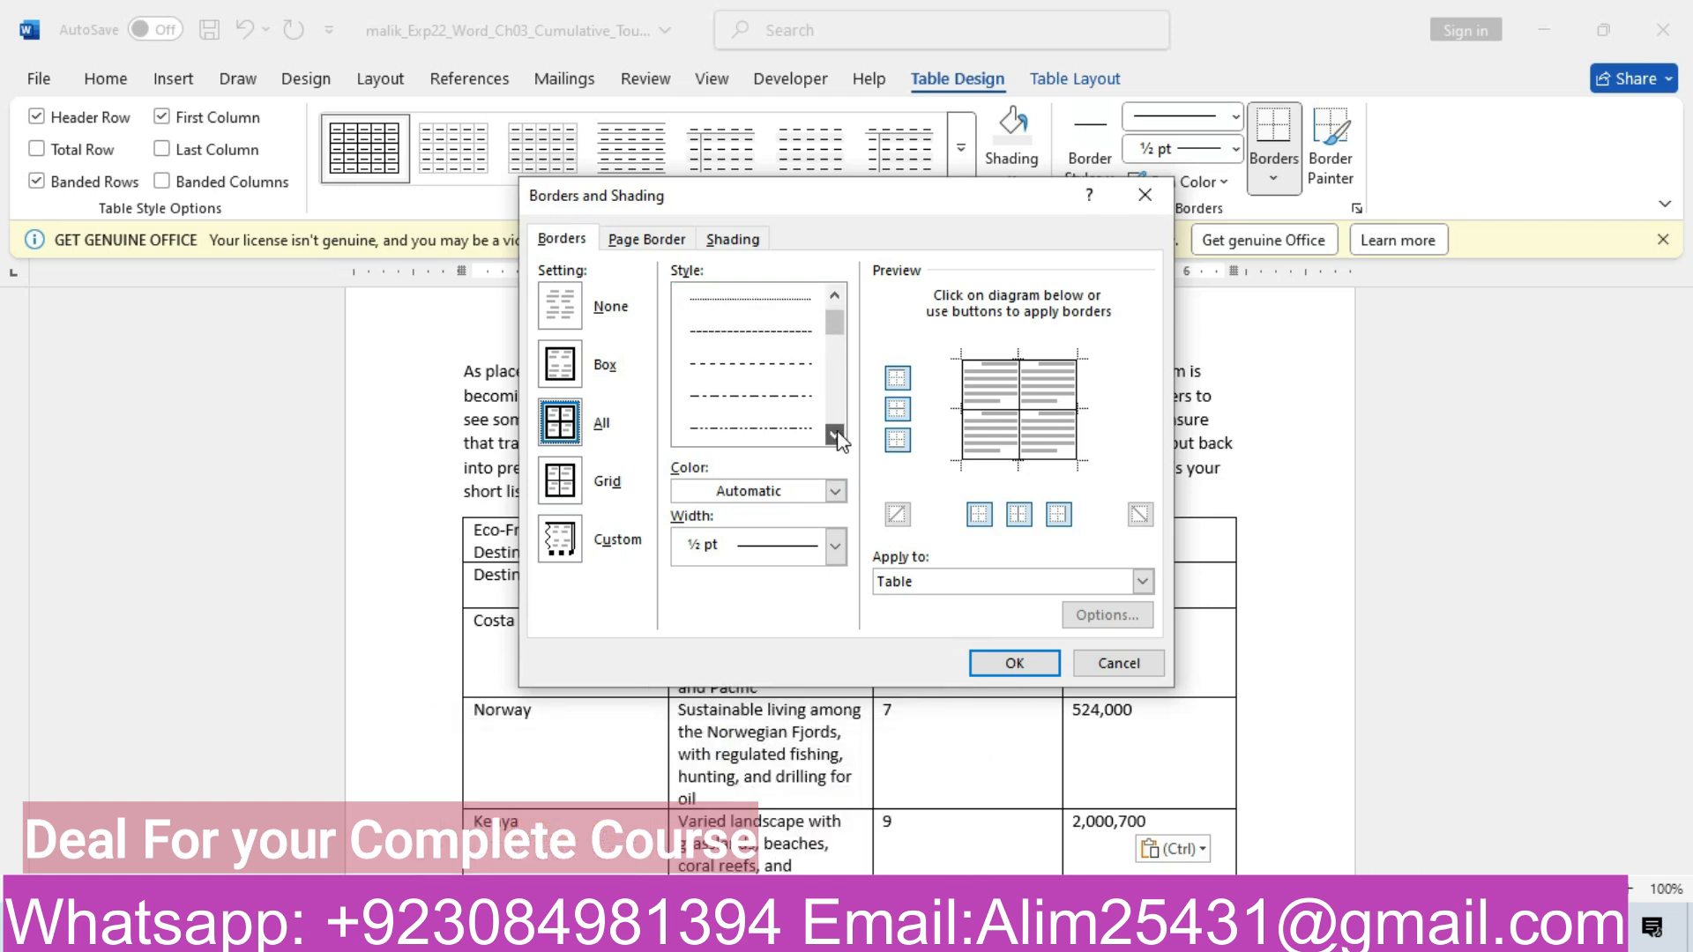
click(836, 294)
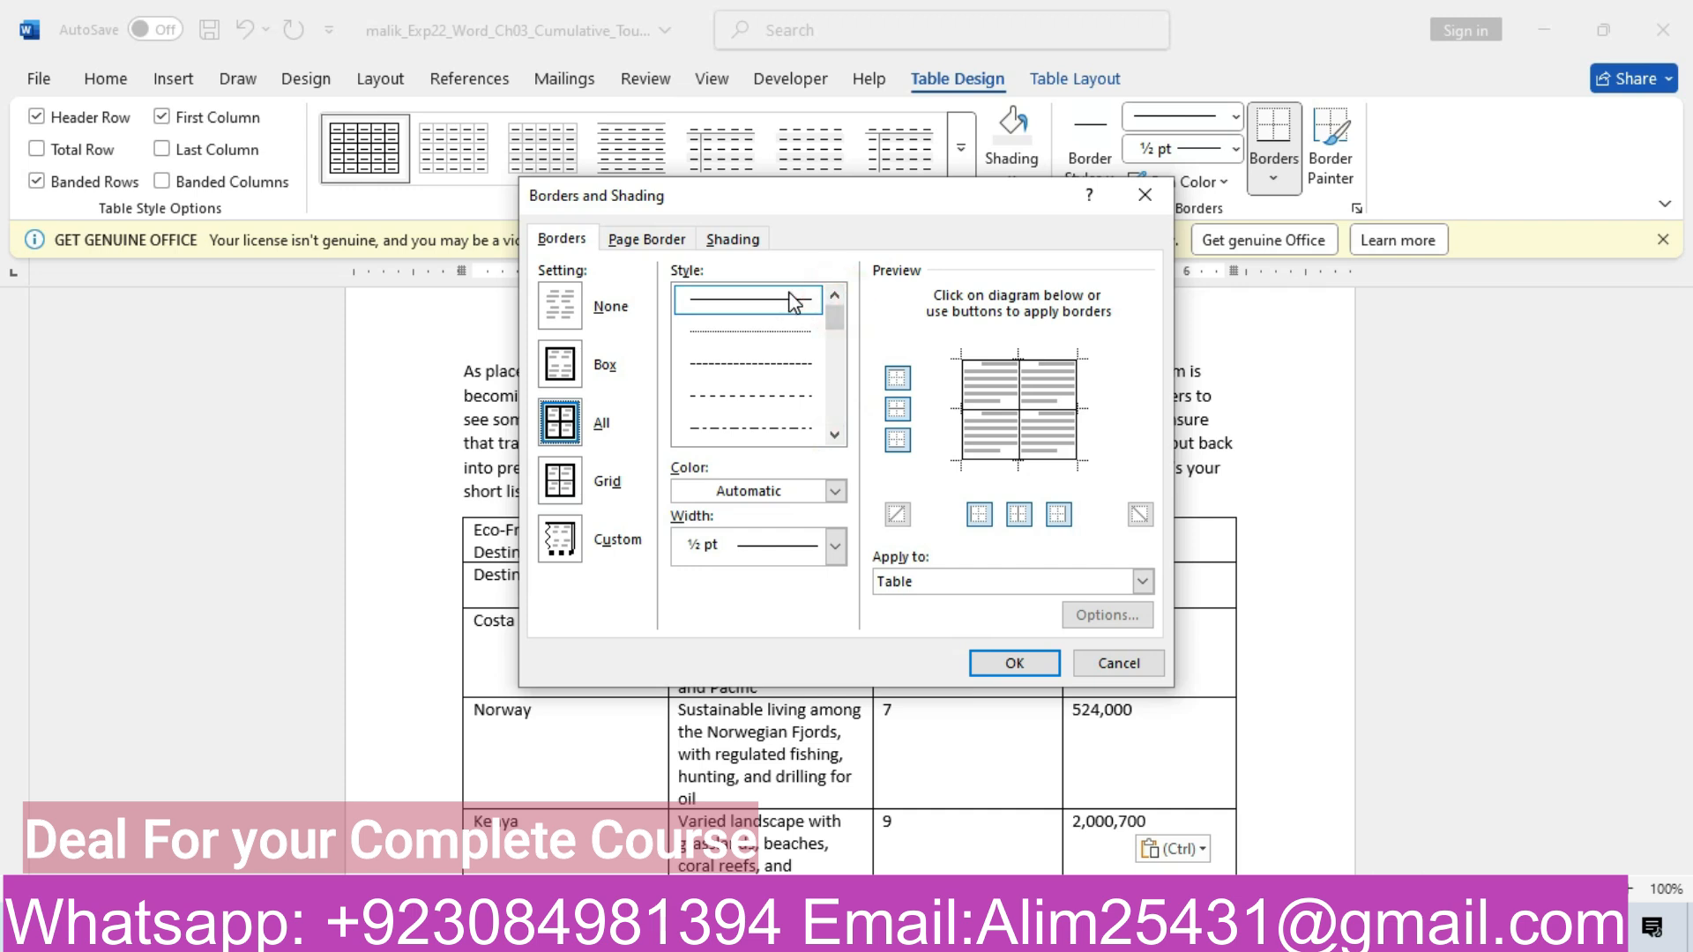
Try a 1½ pt border width, then set it back to ½ pt
click(836, 548)
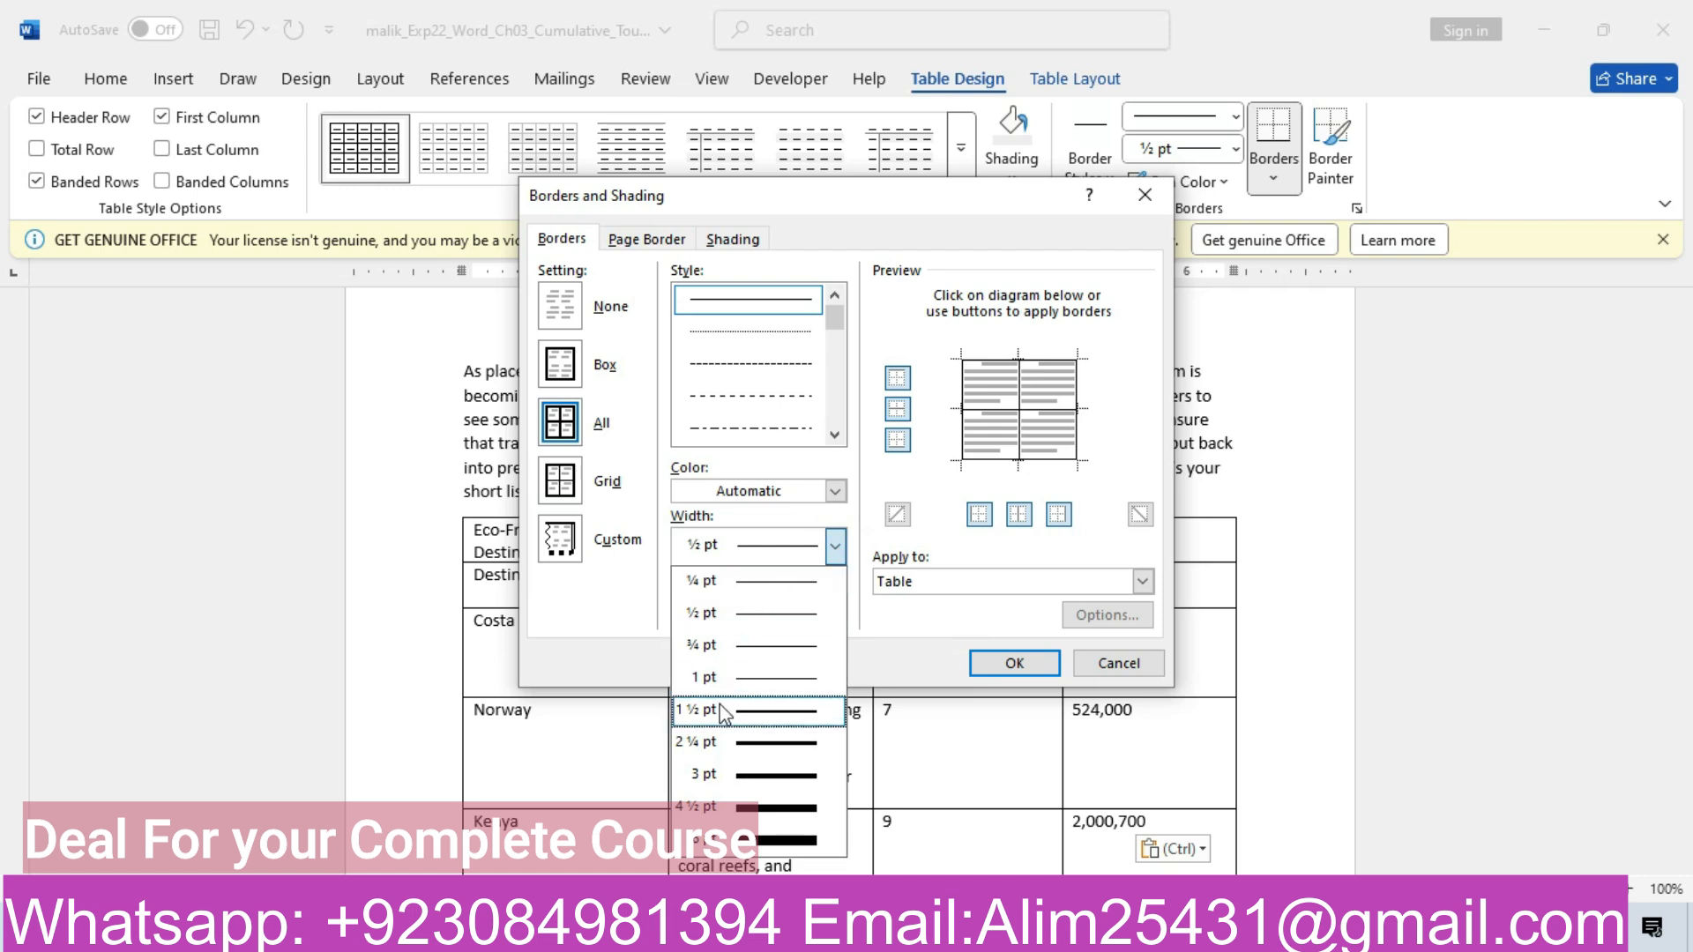
click(722, 729)
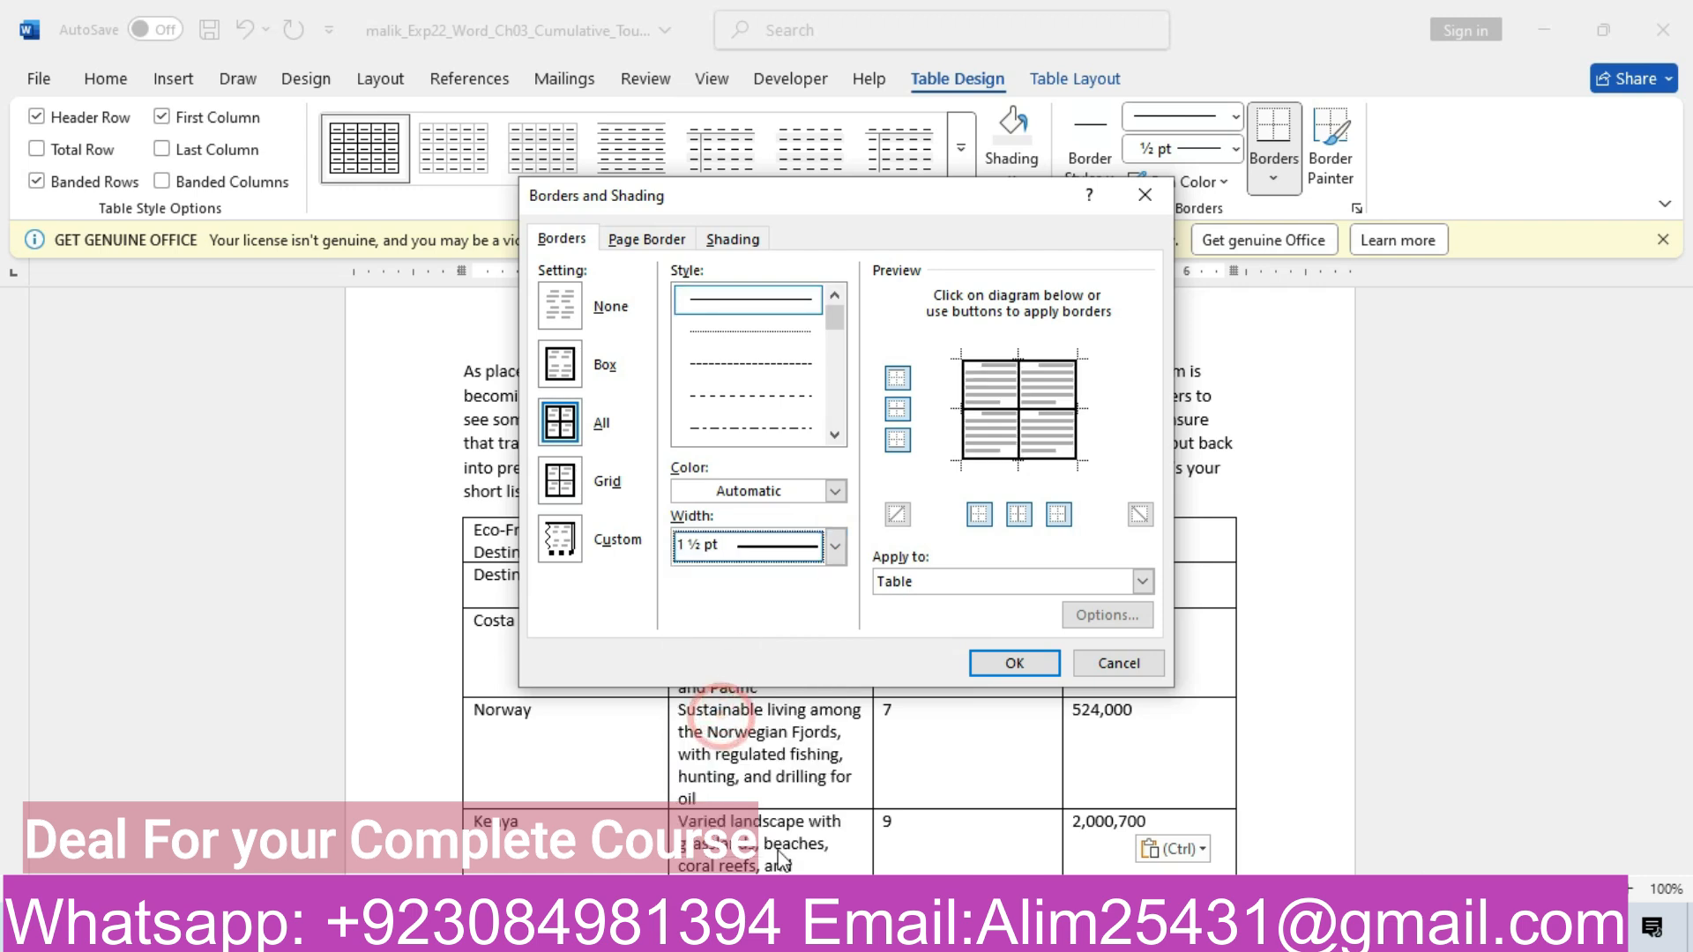
mouse_move(627, 930)
click(627, 867)
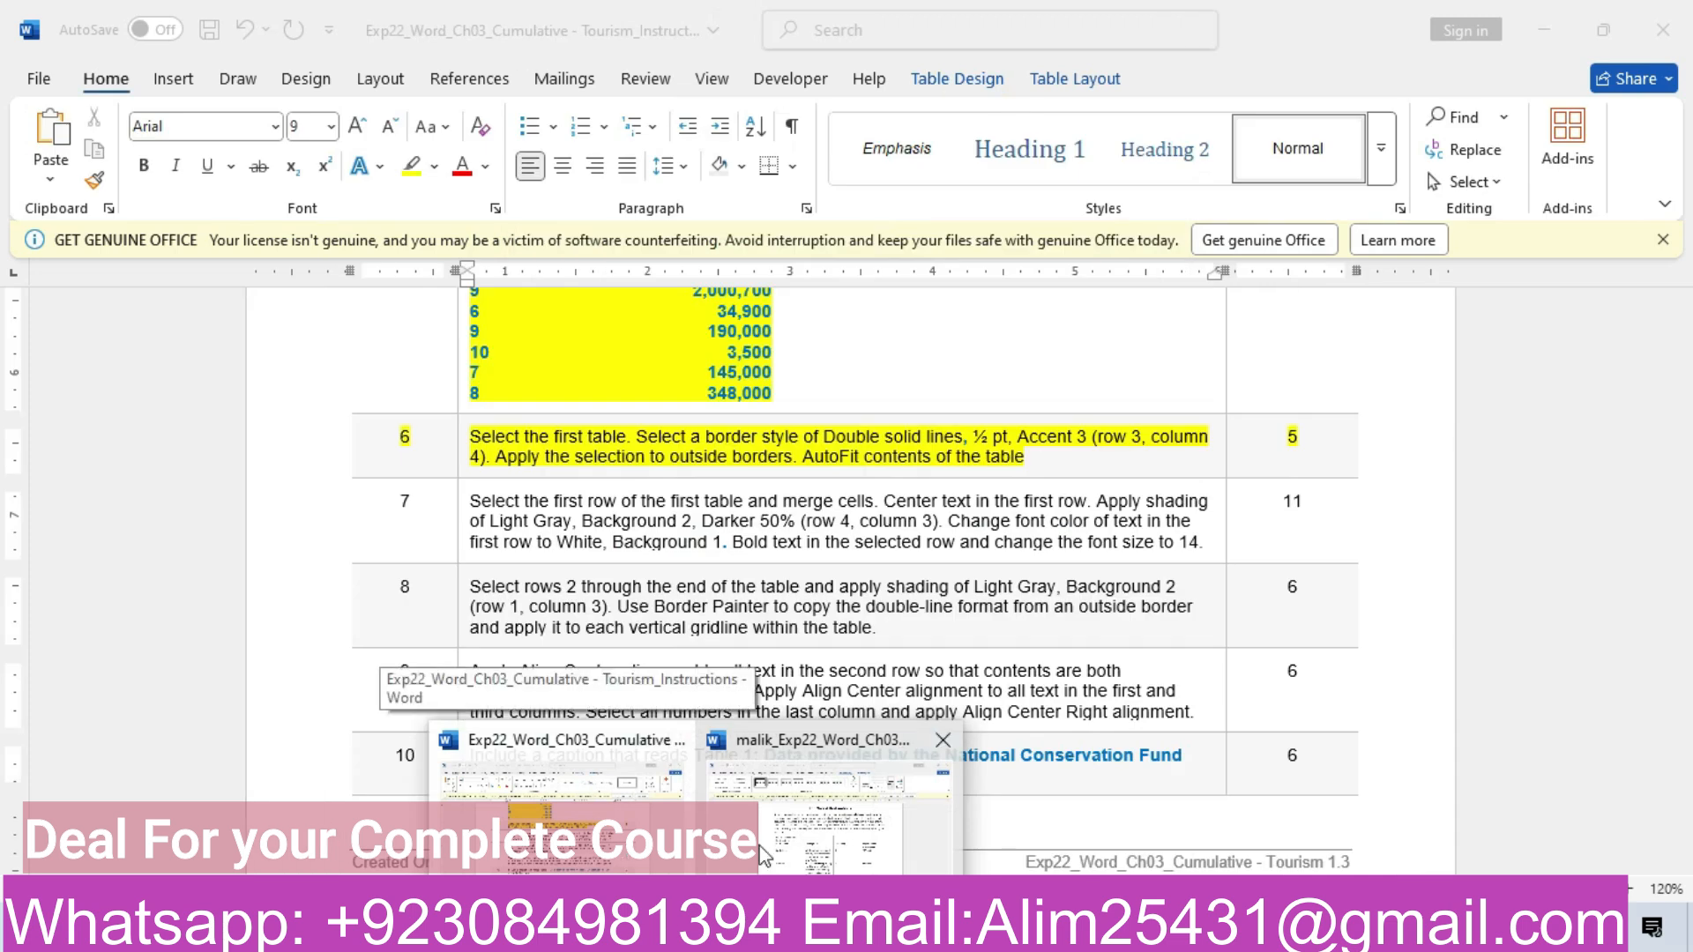
click(785, 828)
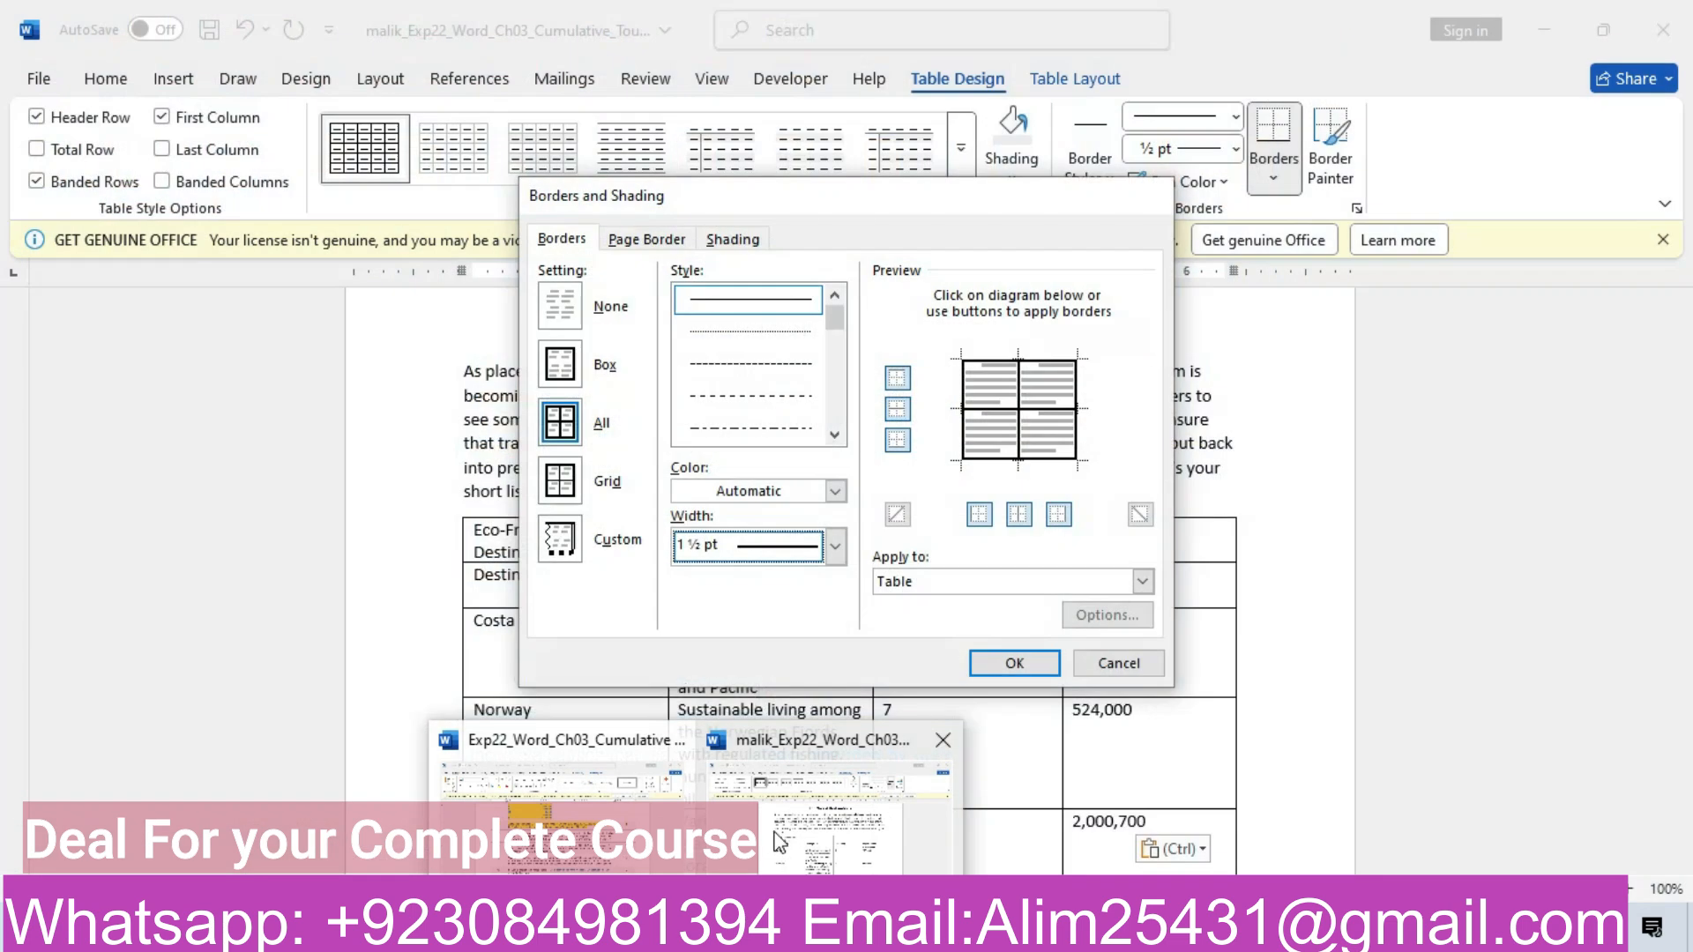
click(842, 548)
click(748, 617)
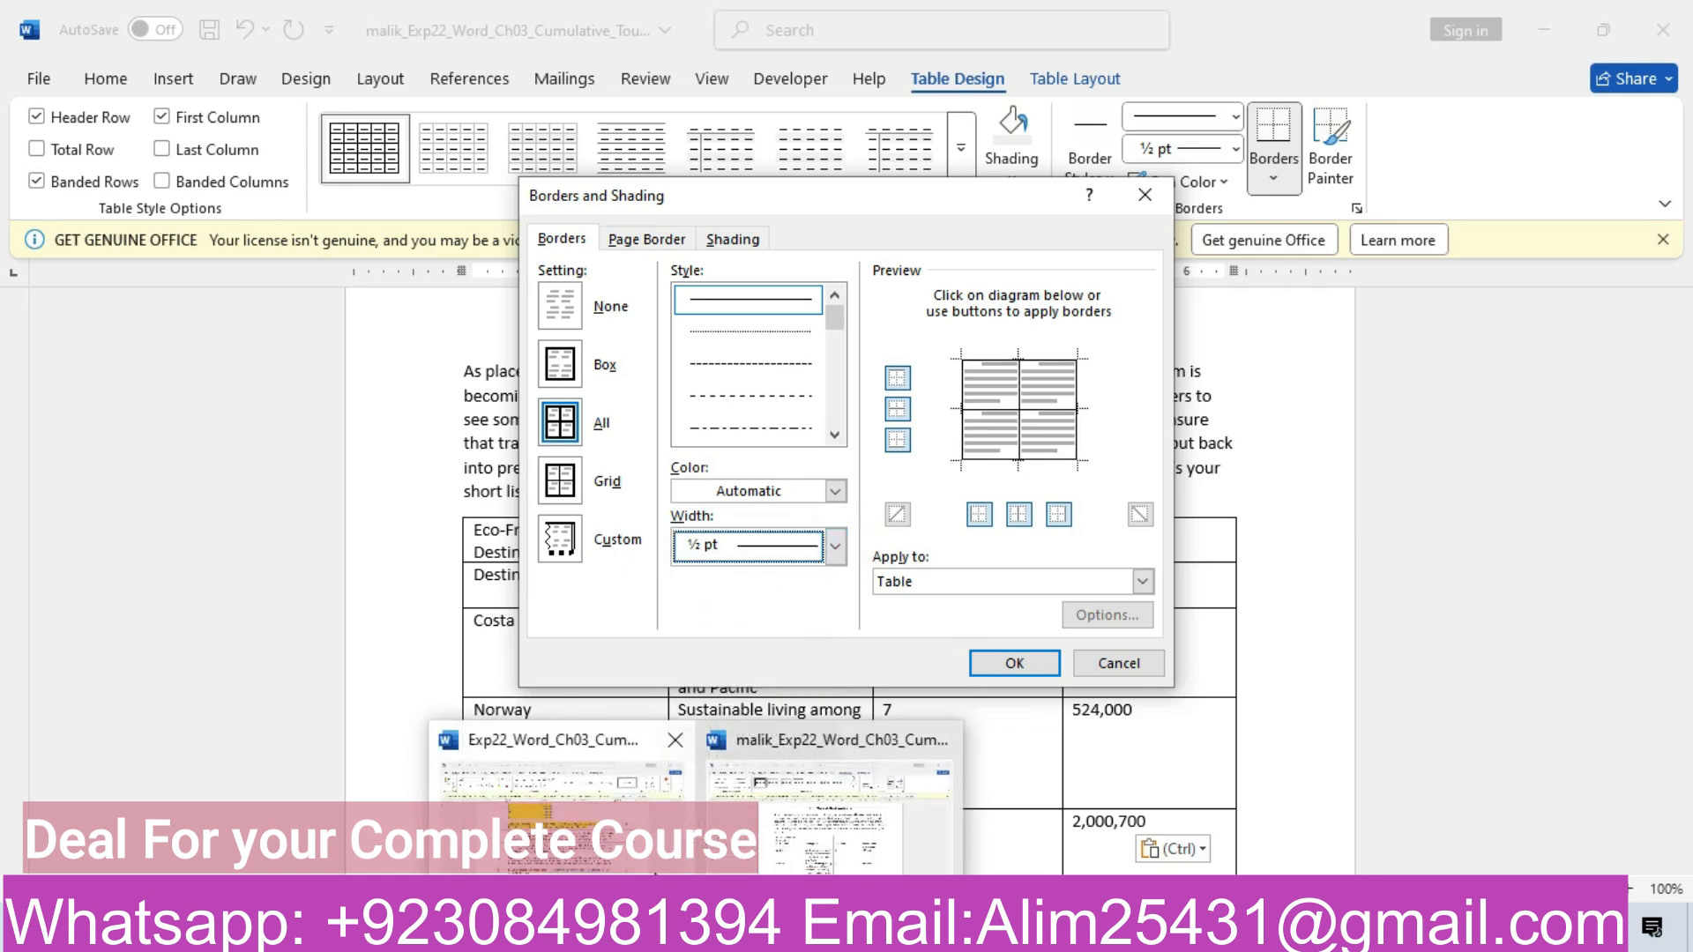
Show the border Color choices in Borders and Shading
click(655, 860)
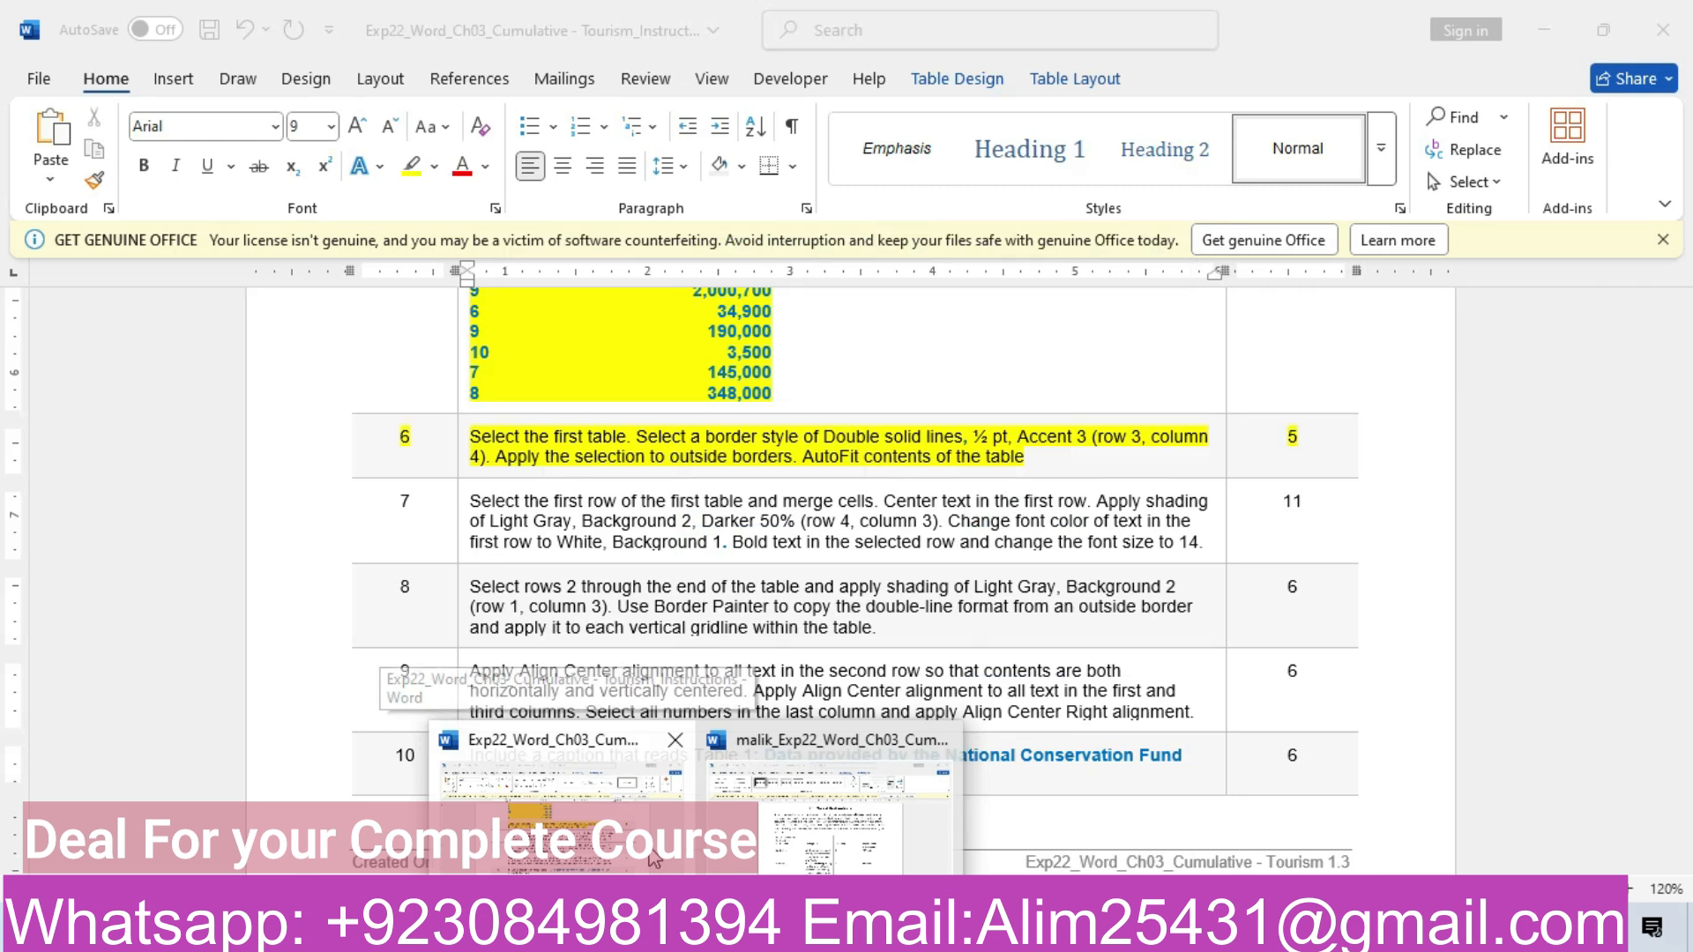
click(818, 844)
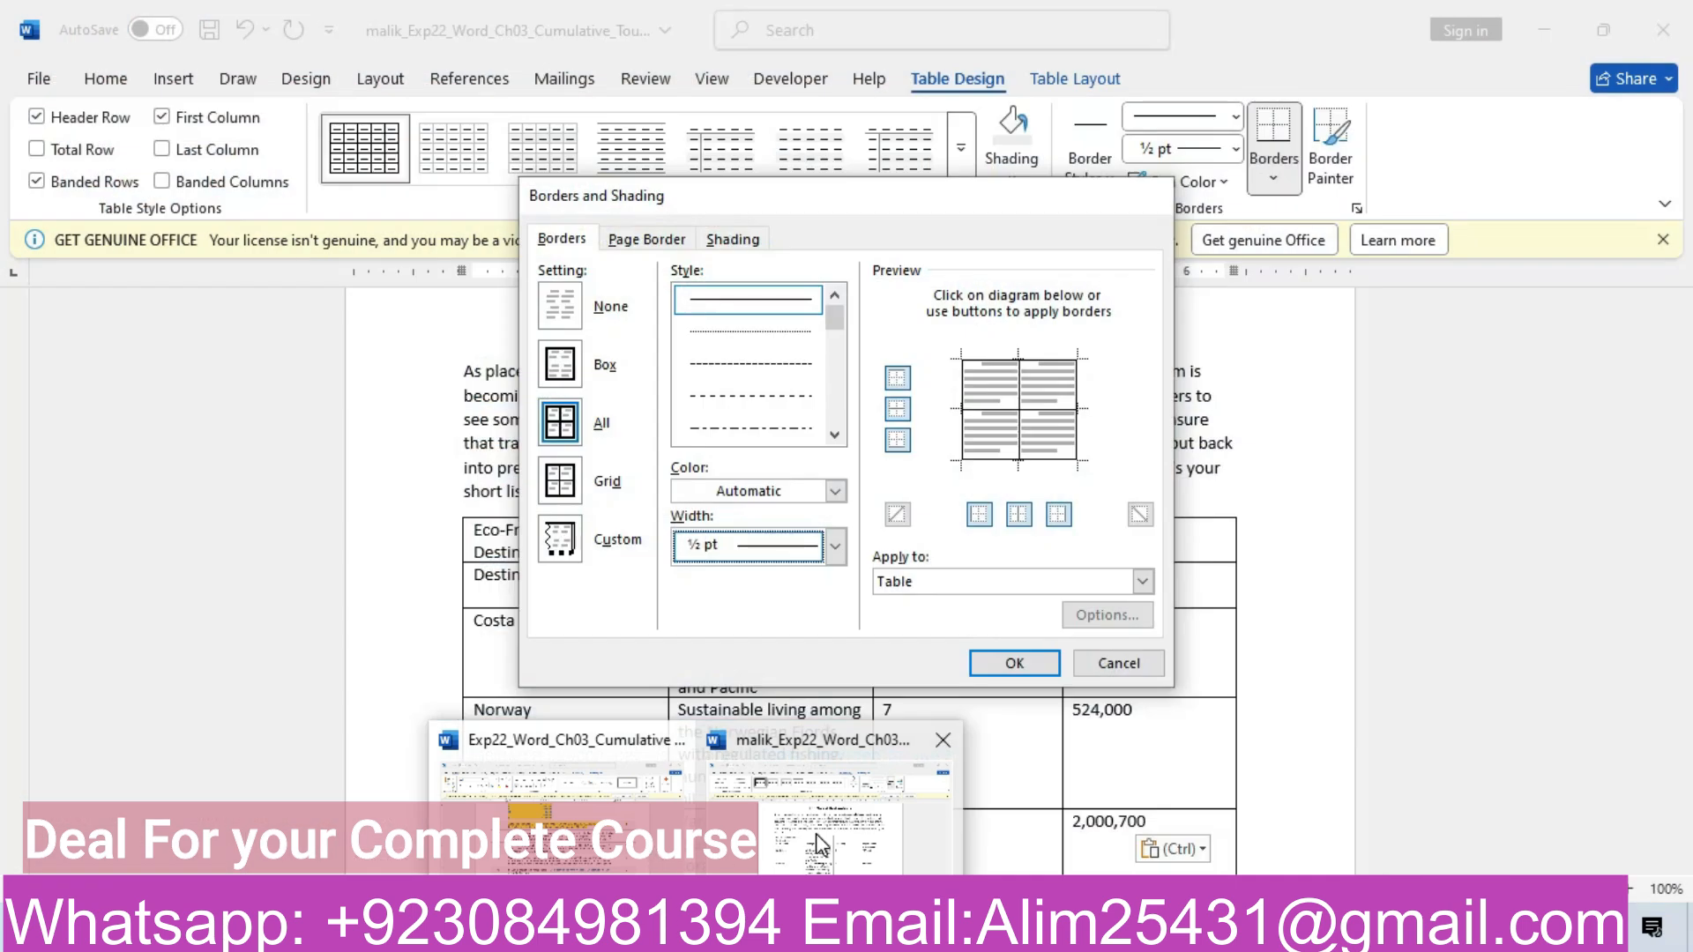
click(838, 495)
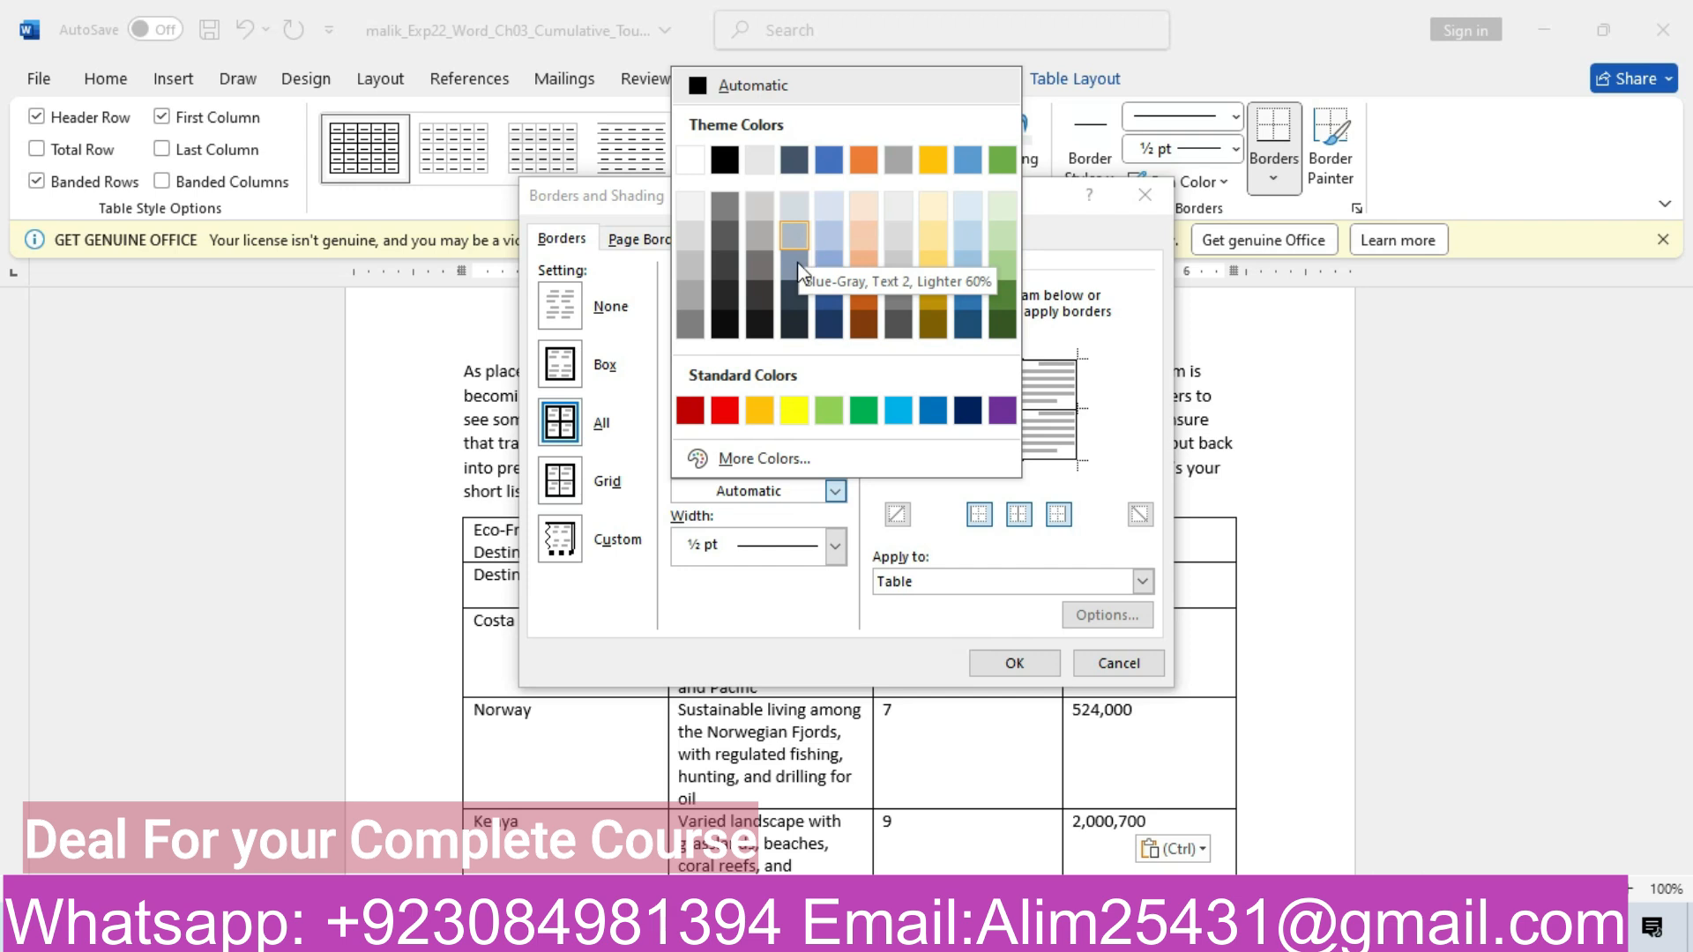
Confirm Apply to Table, ½ pt width and Automatic colour for the borders
click(792, 610)
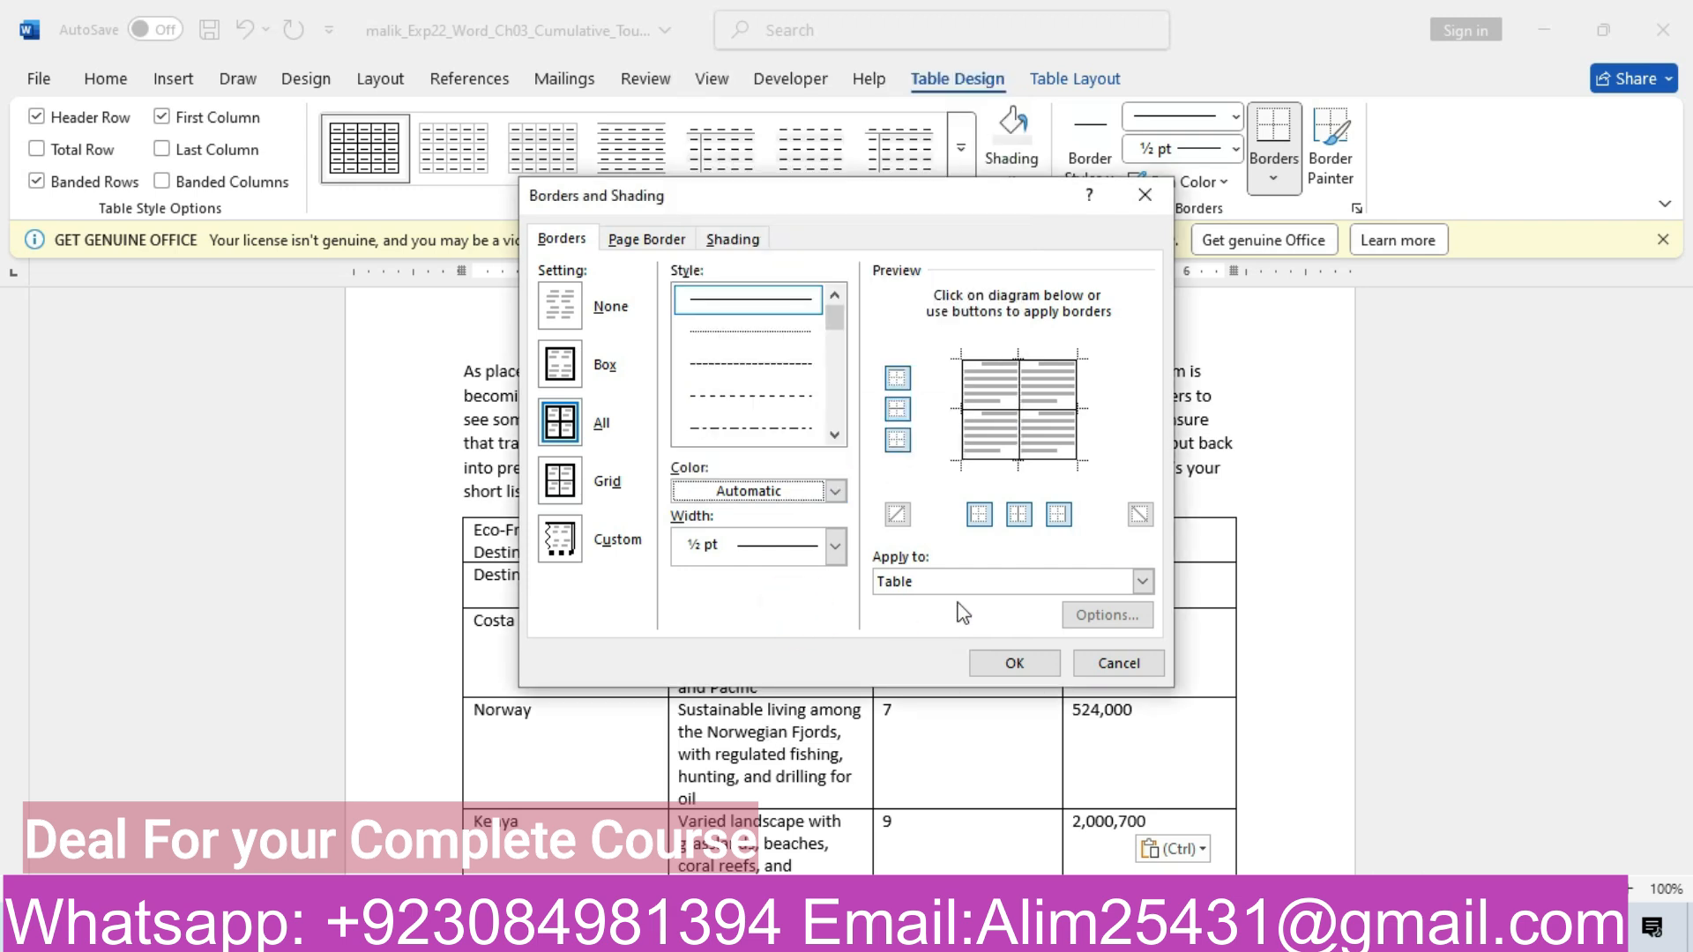
click(1140, 583)
click(1139, 584)
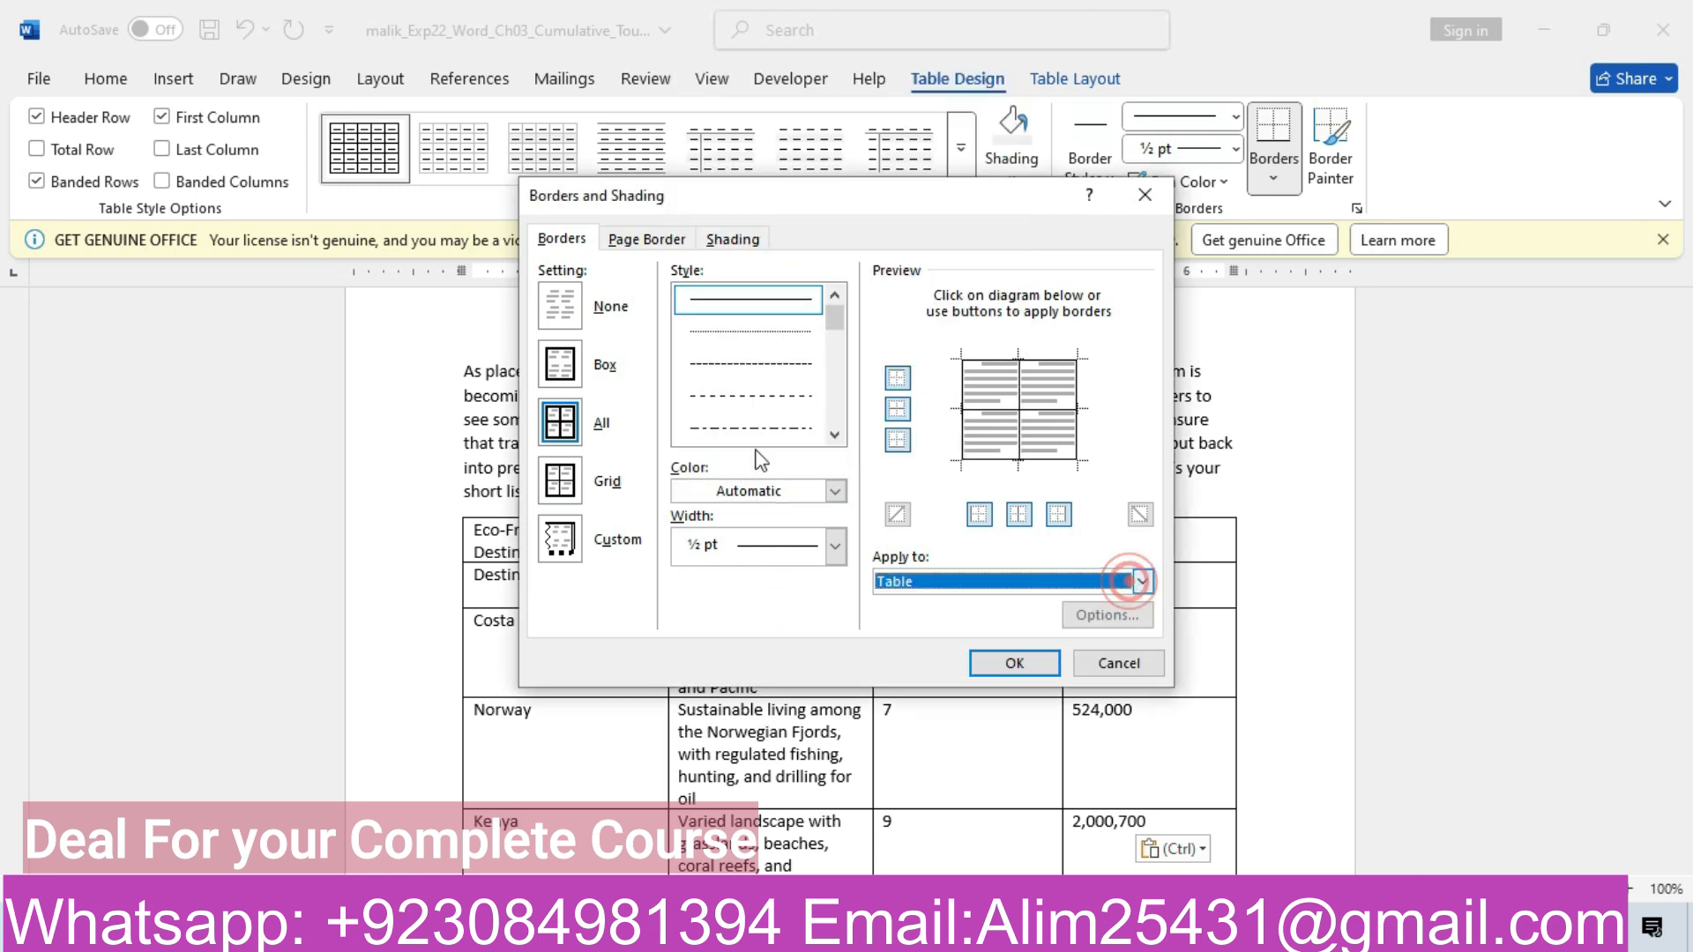
click(836, 491)
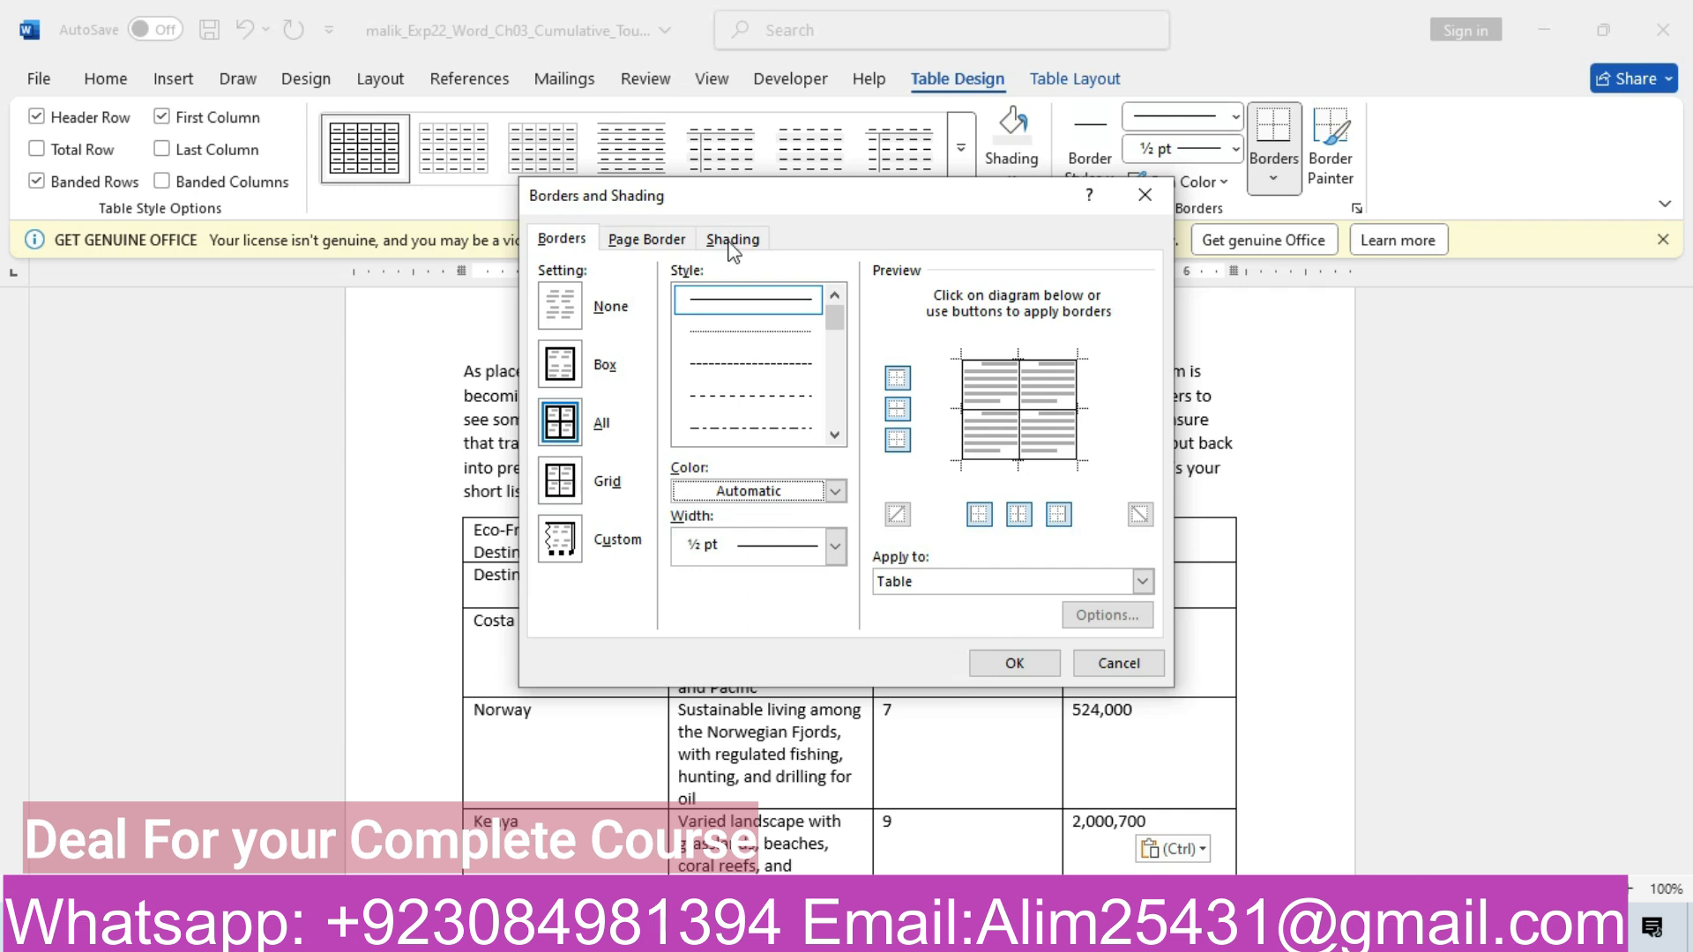
click(835, 547)
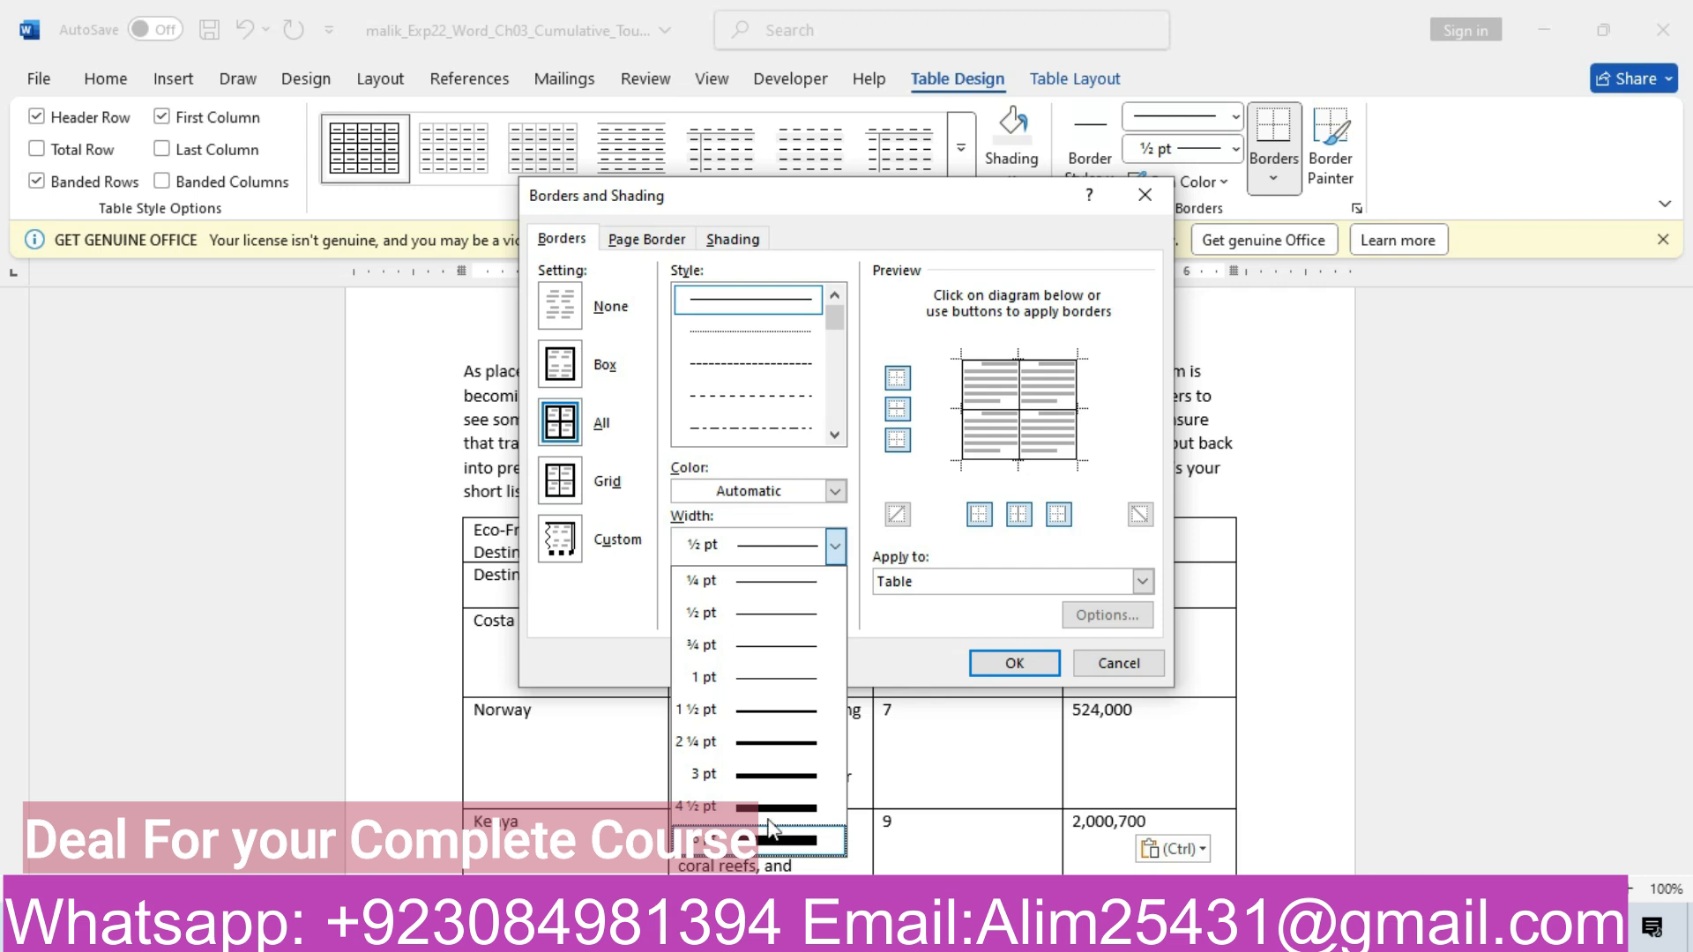
click(760, 616)
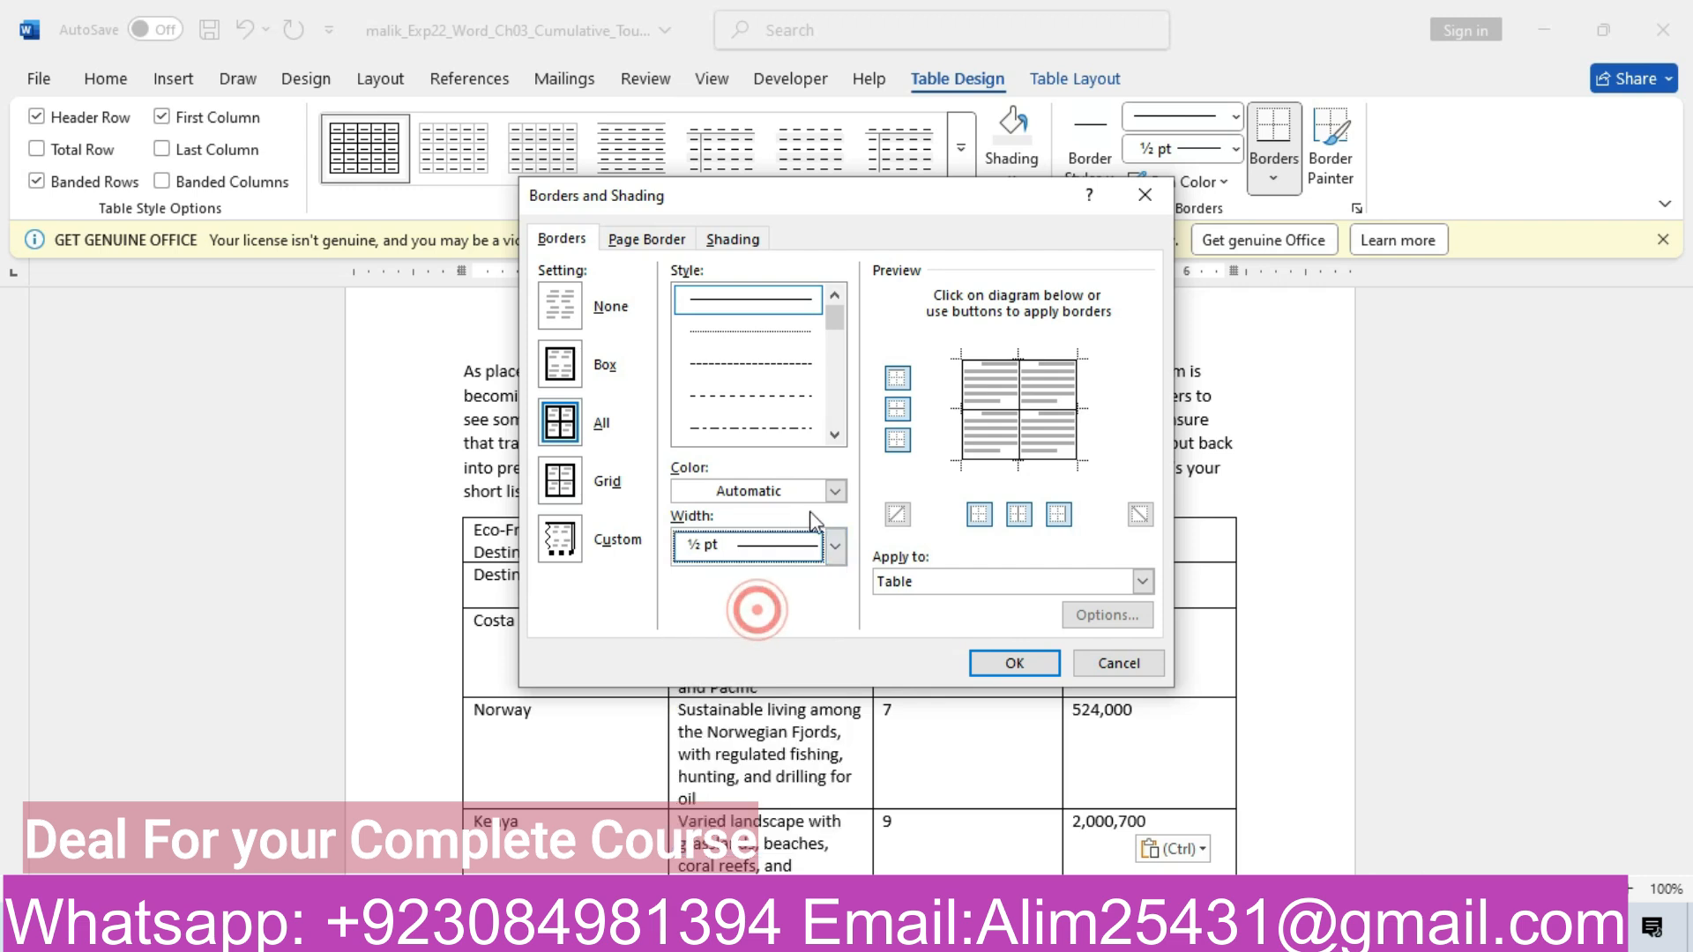
click(836, 492)
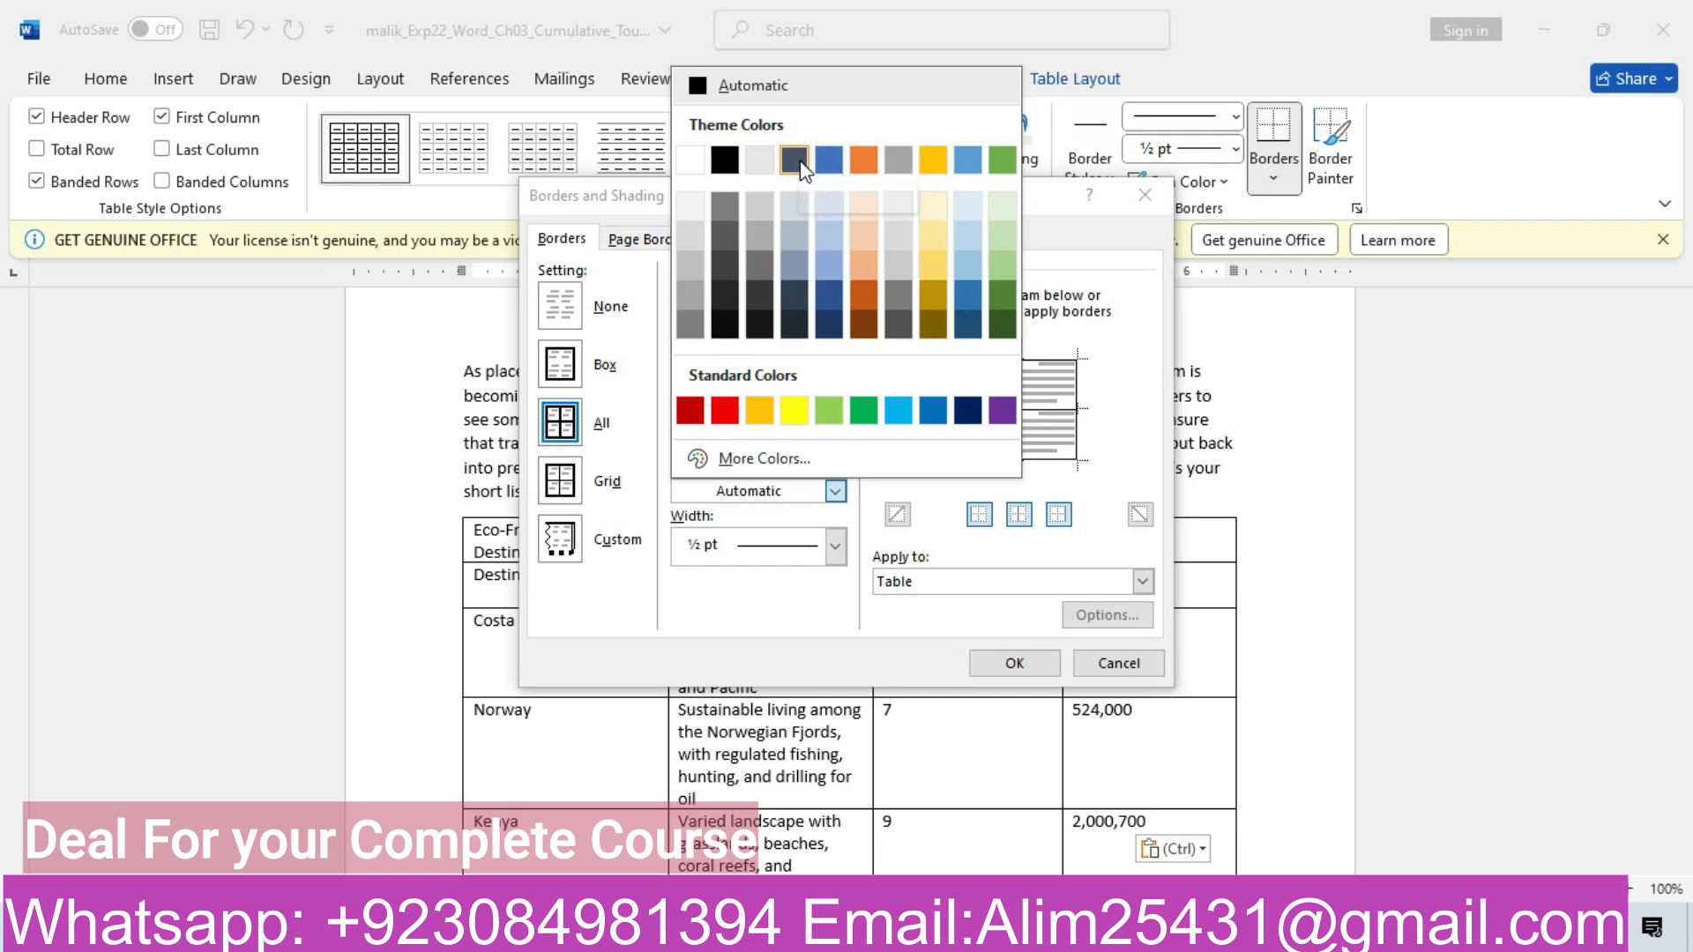
click(751, 618)
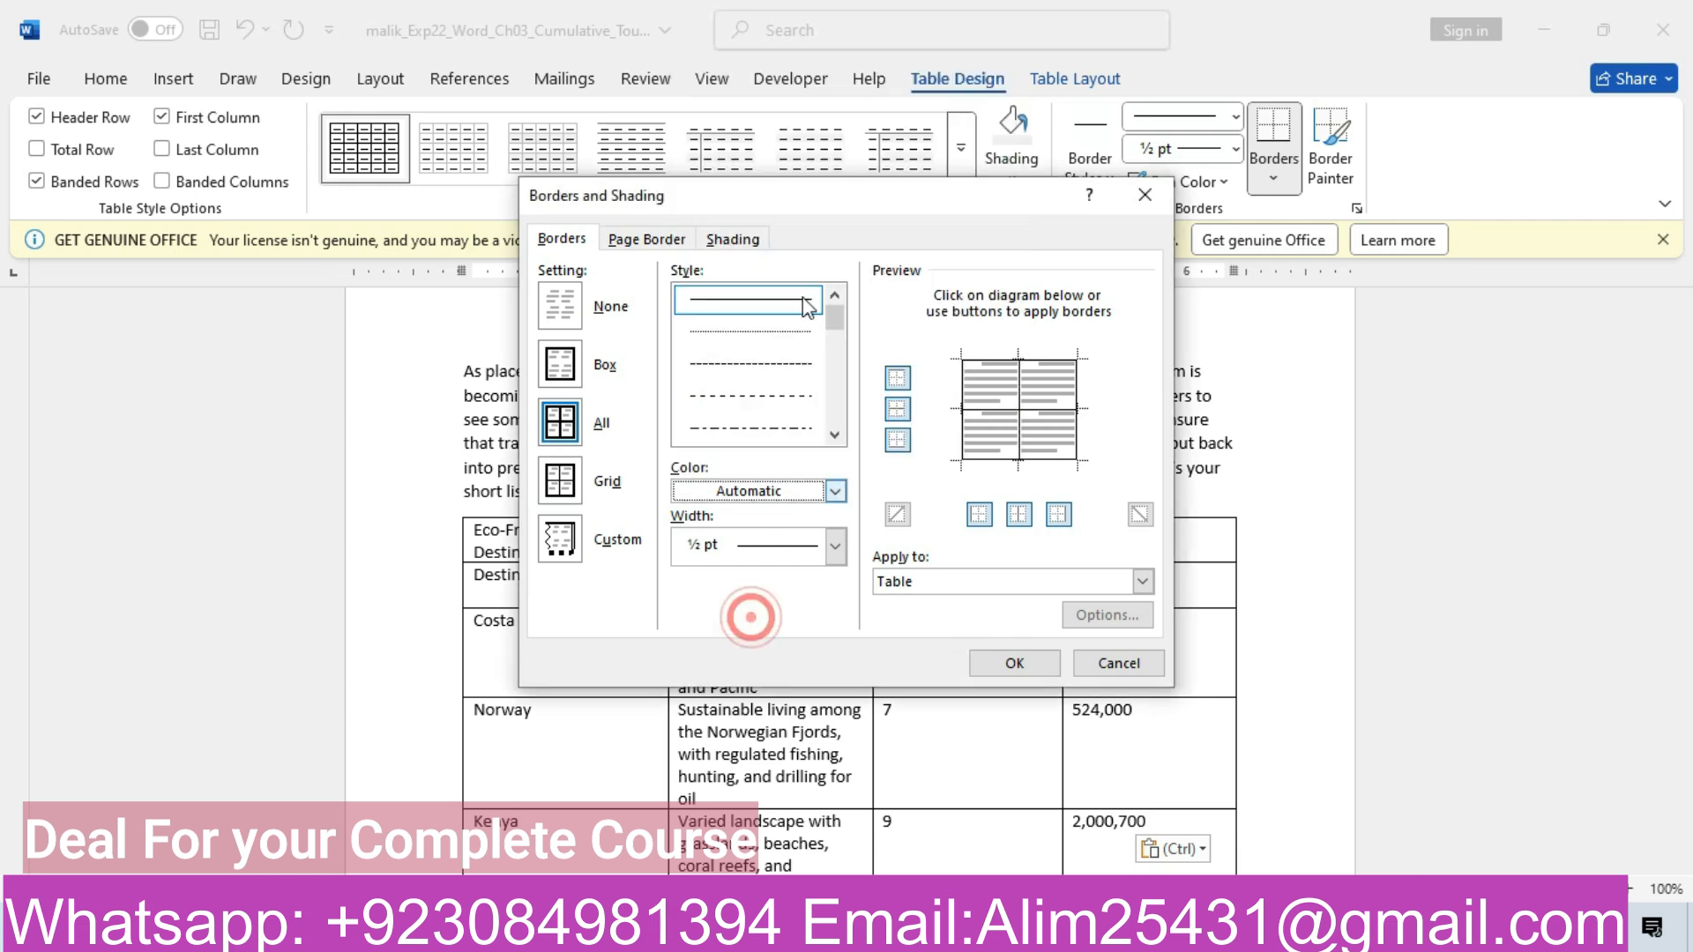
Browse the border Style list, then close the dialog without applying
click(835, 435)
click(835, 435)
click(835, 435)
click(835, 435)
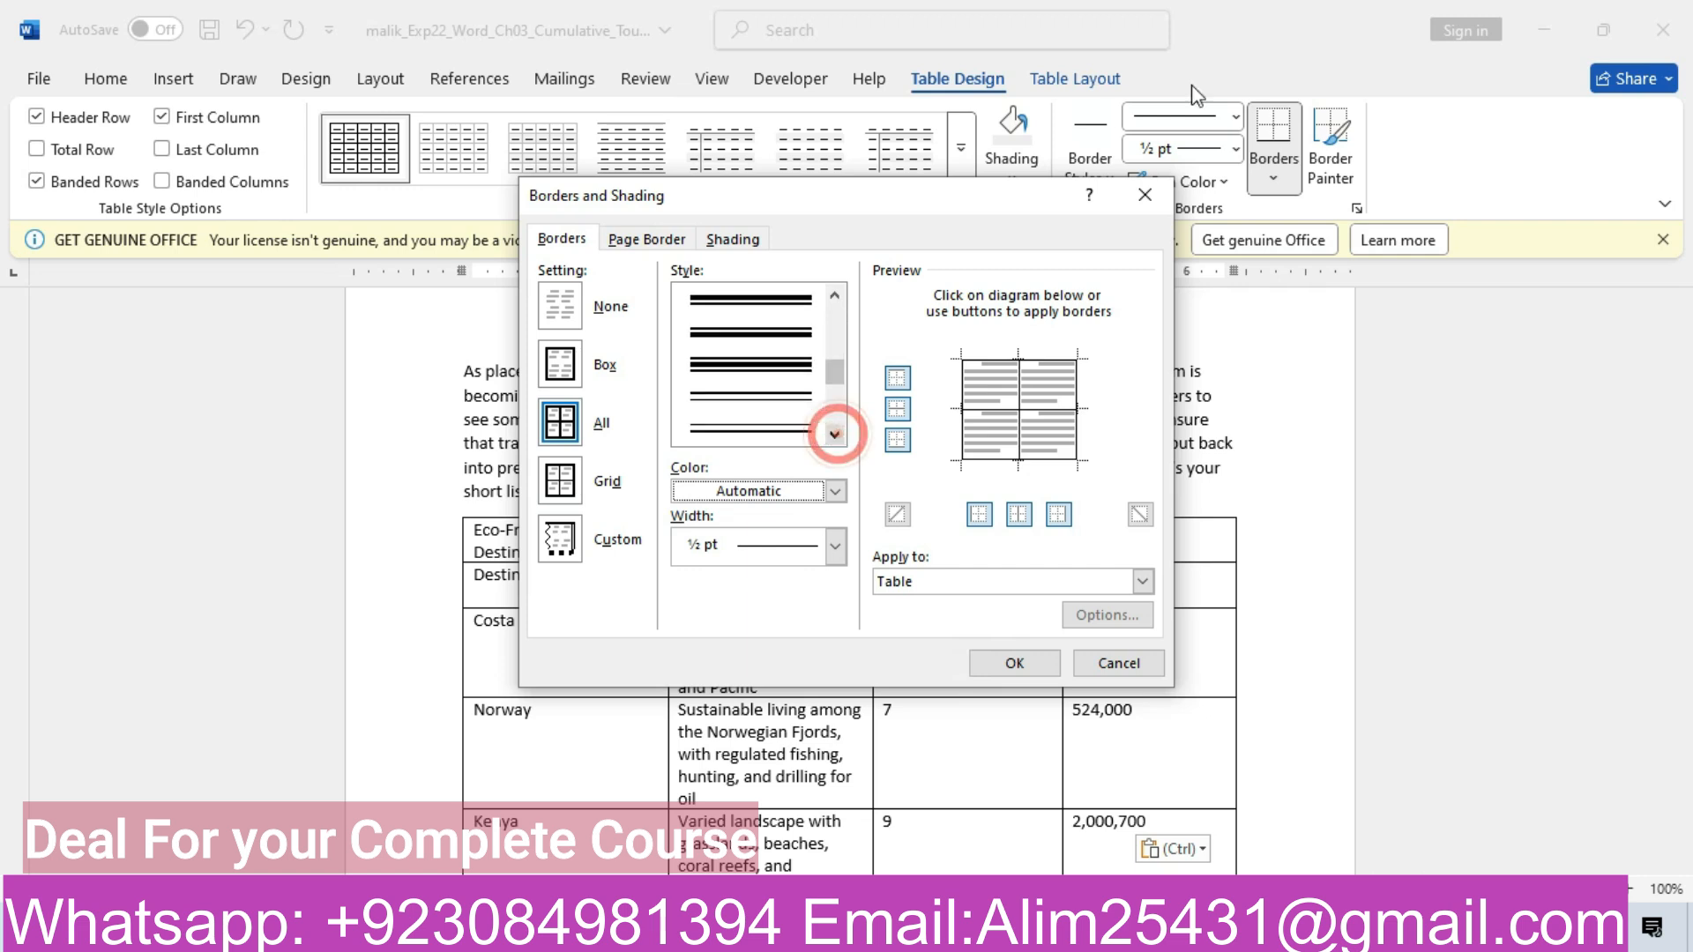
click(1145, 194)
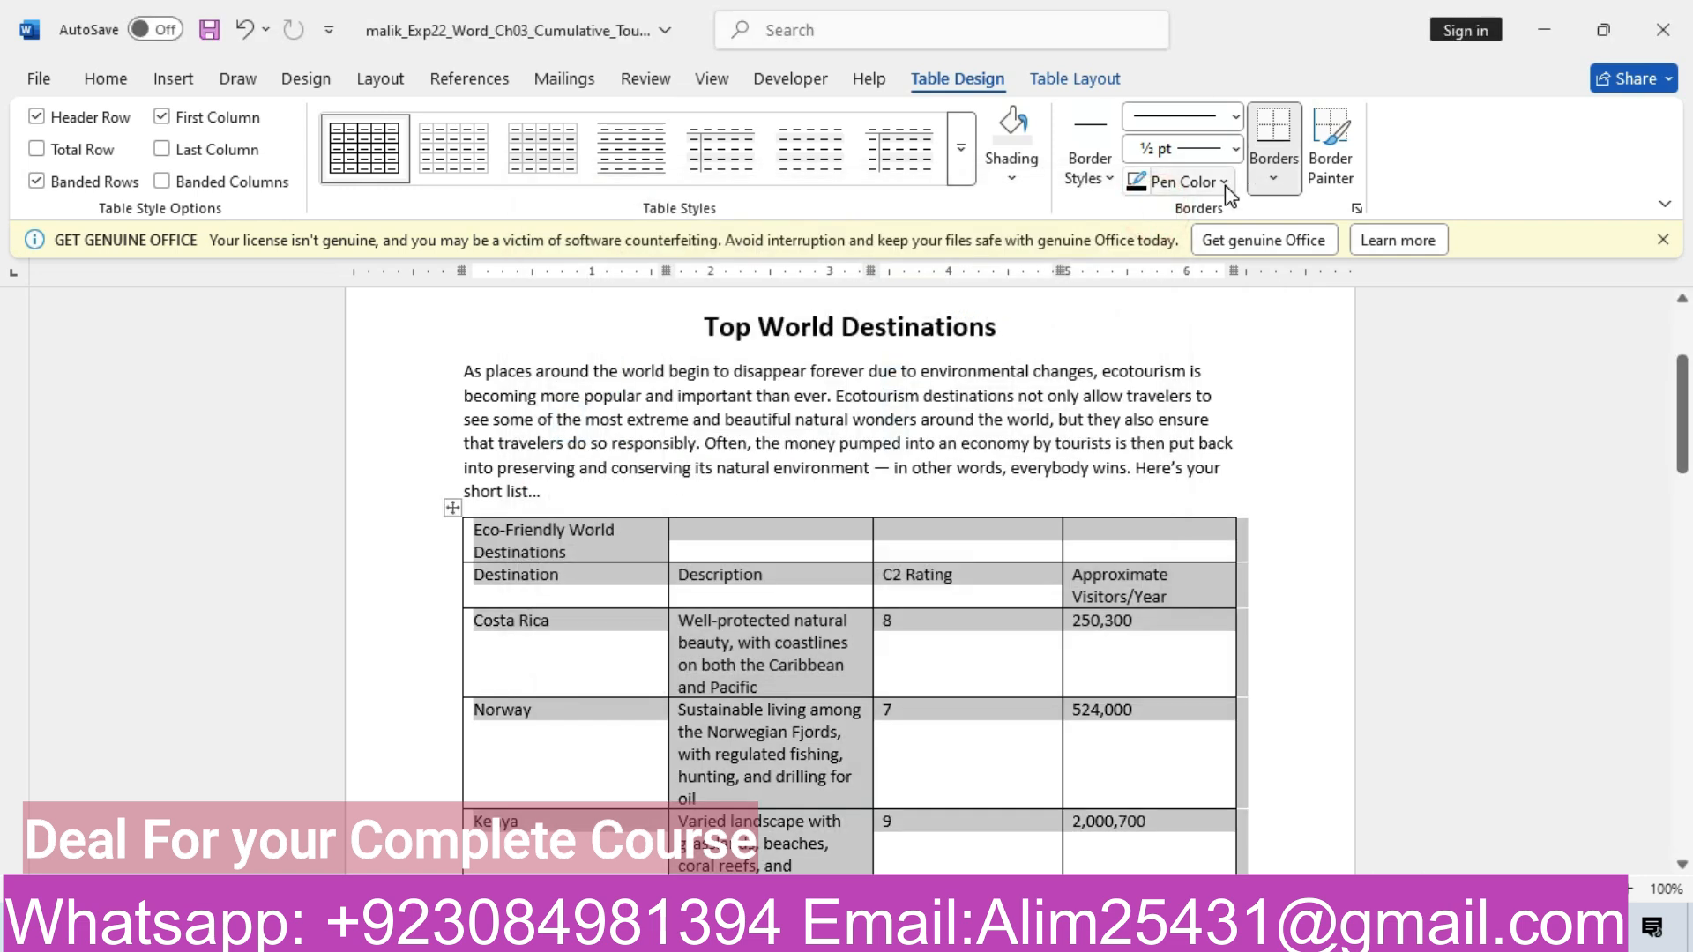
Show the Table Design Pen Color palette, closing and reopening it once
click(1225, 185)
click(1224, 186)
click(1225, 186)
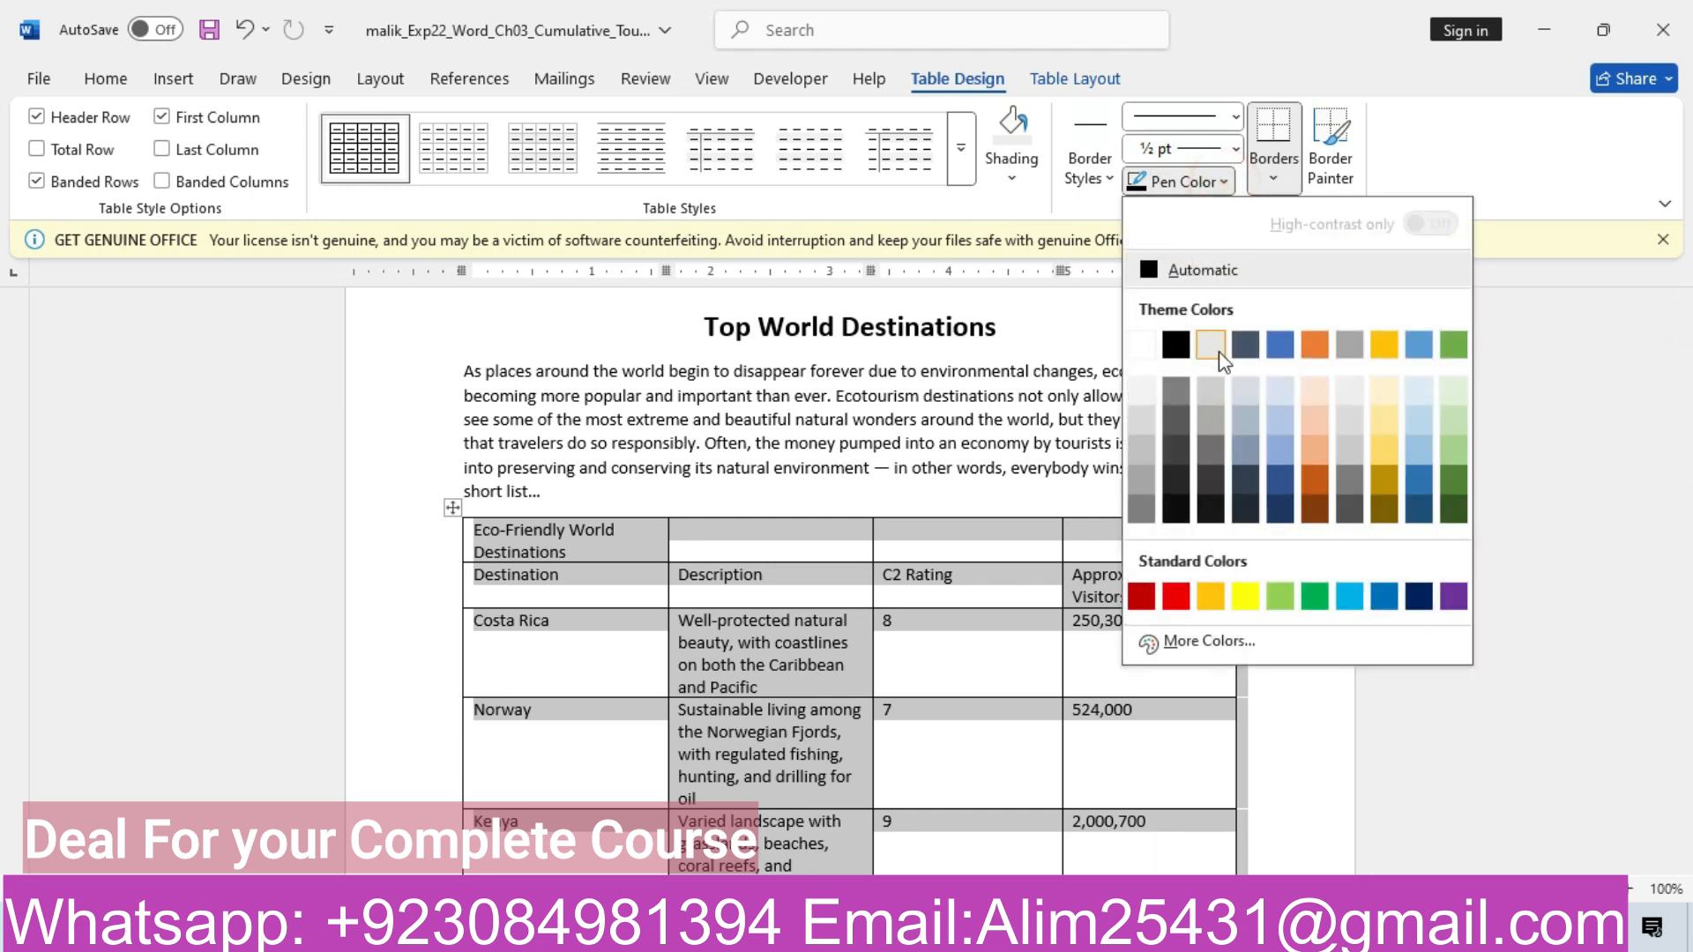
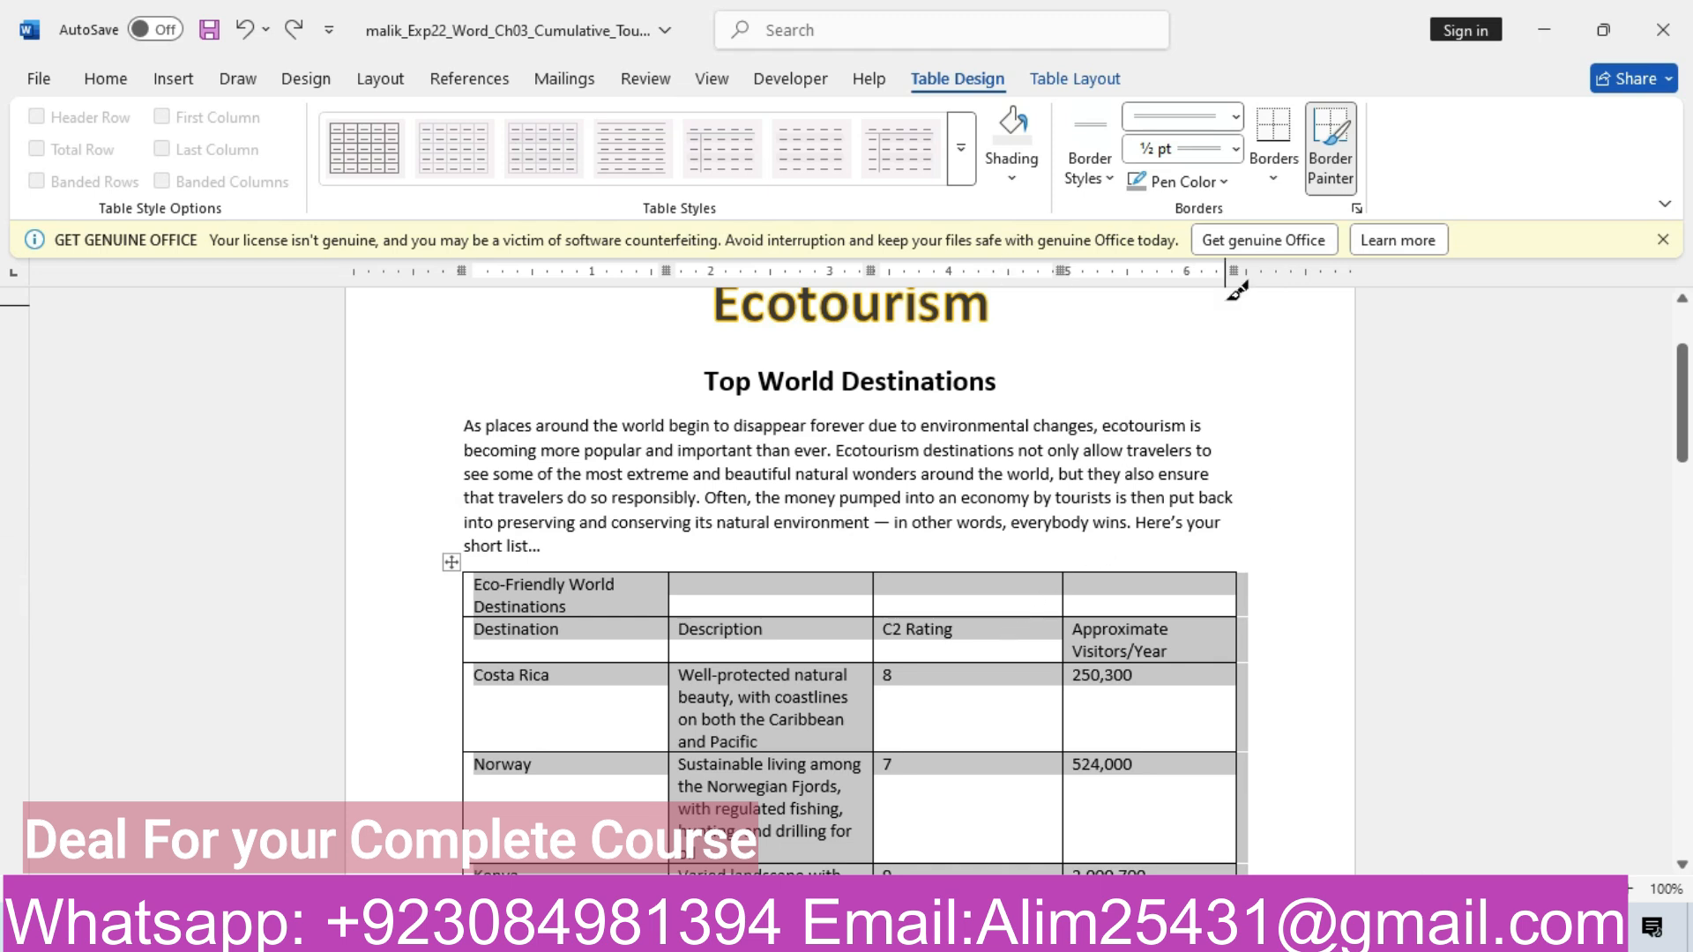
Apply Outside Borders to the Eco-Friendly World Destinations table
click(1276, 179)
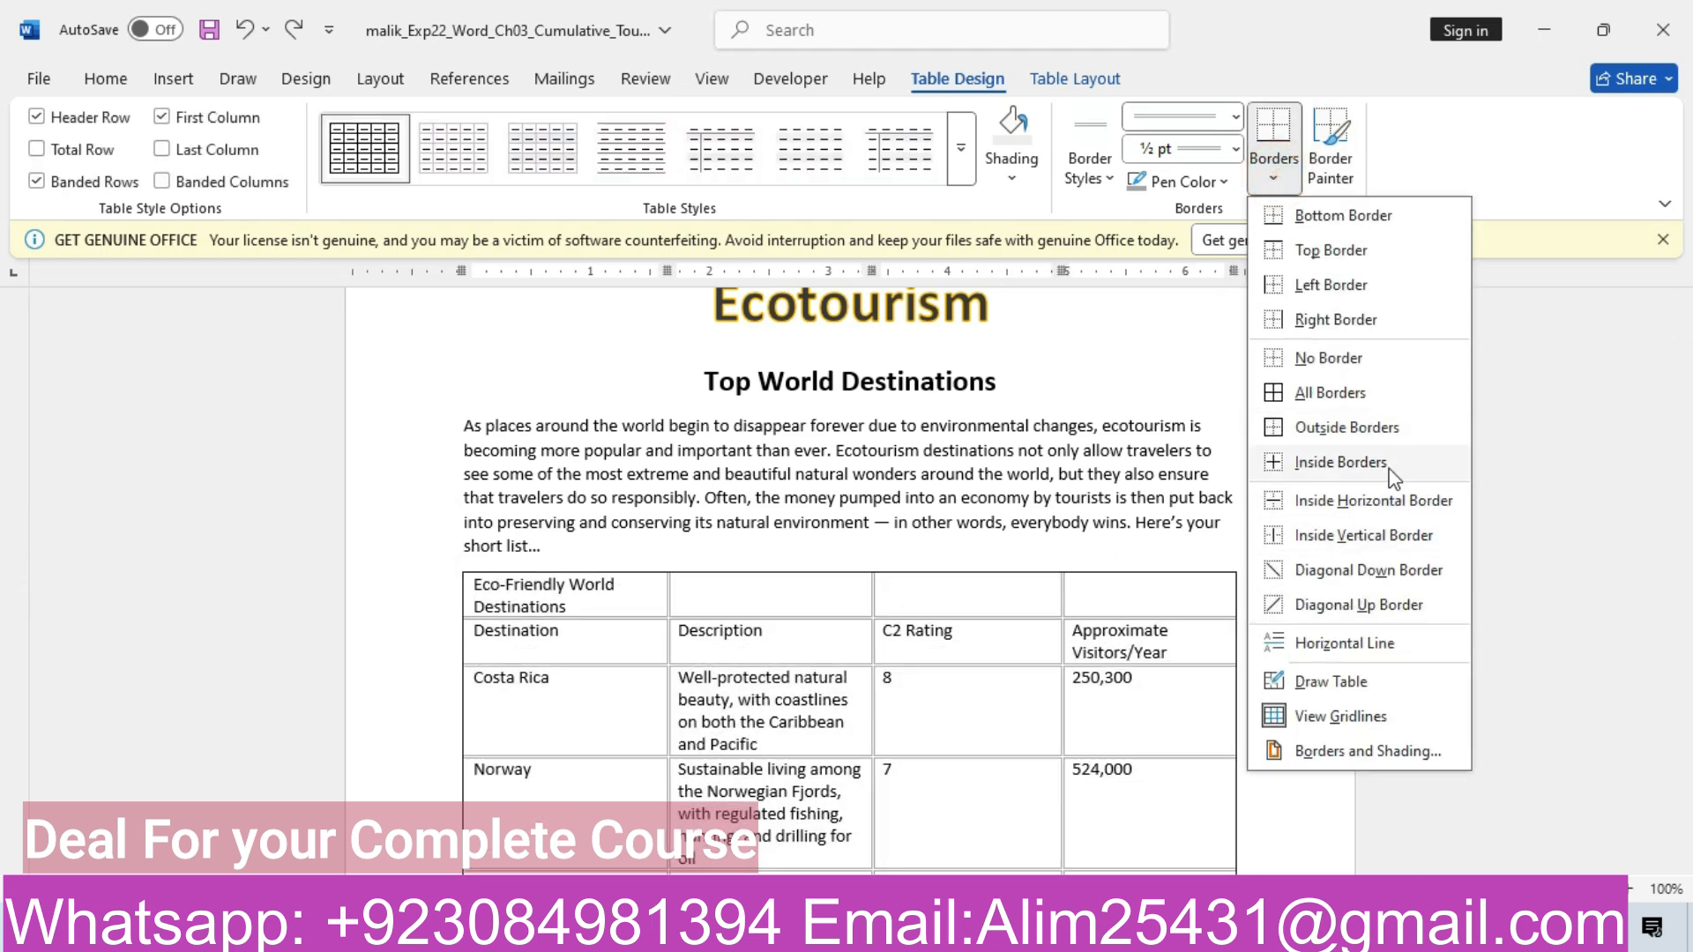
click(1327, 426)
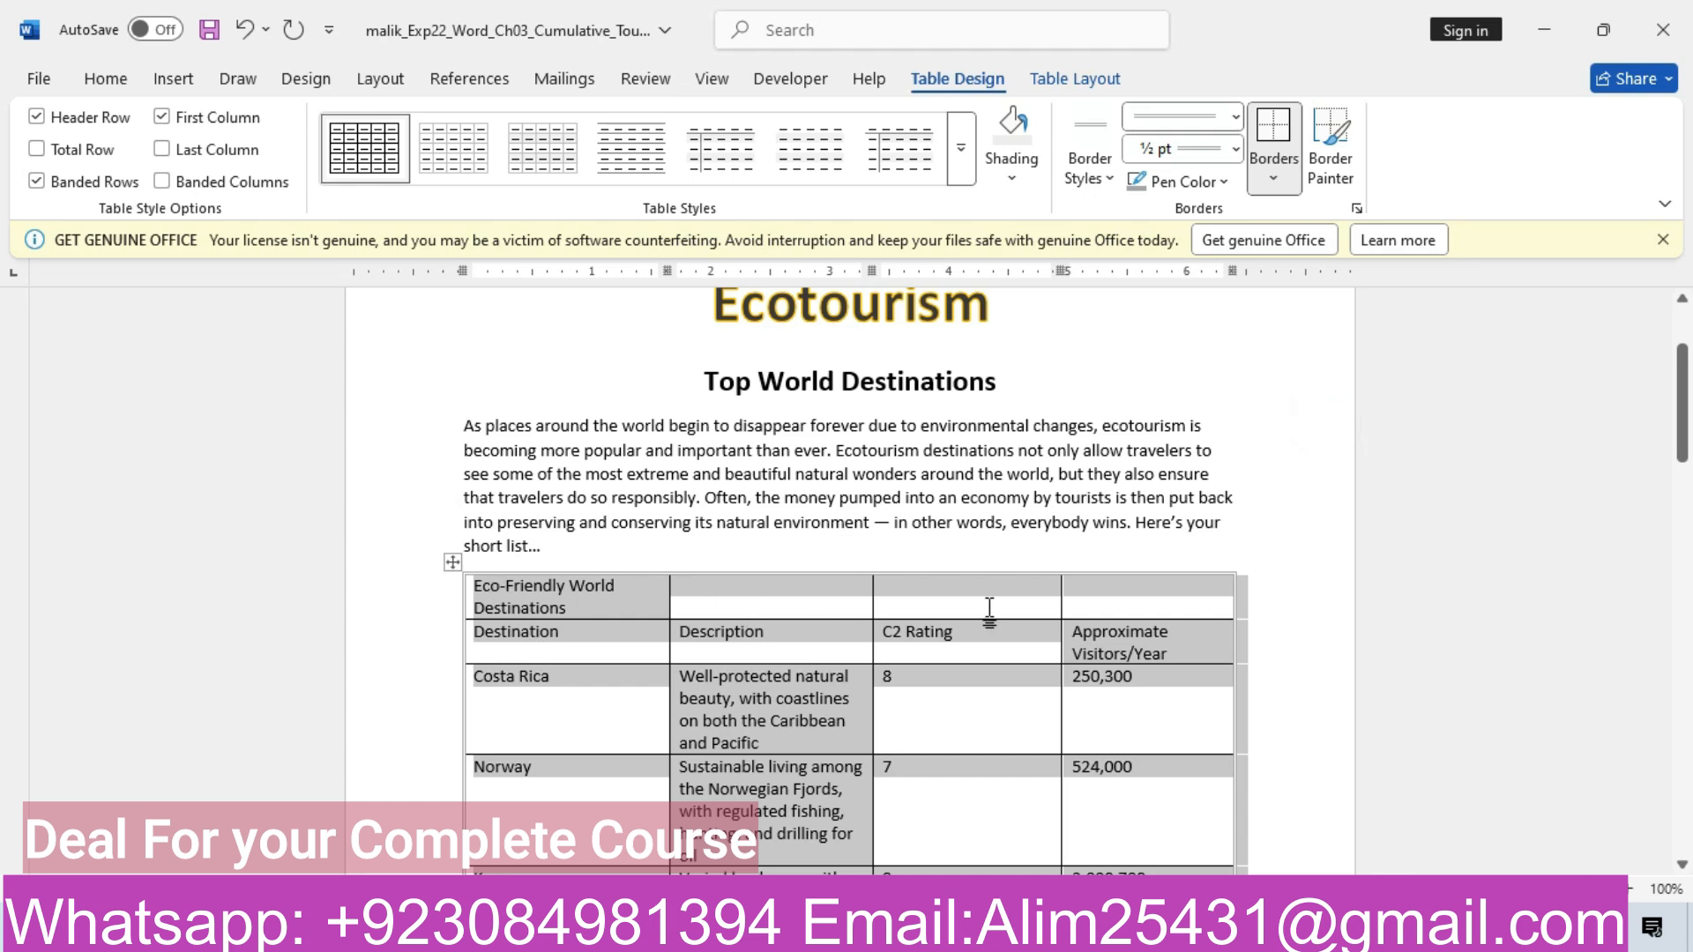
Highlight step 7 of the tourism instructions in yellow
drag(1681, 403, 1686, 554)
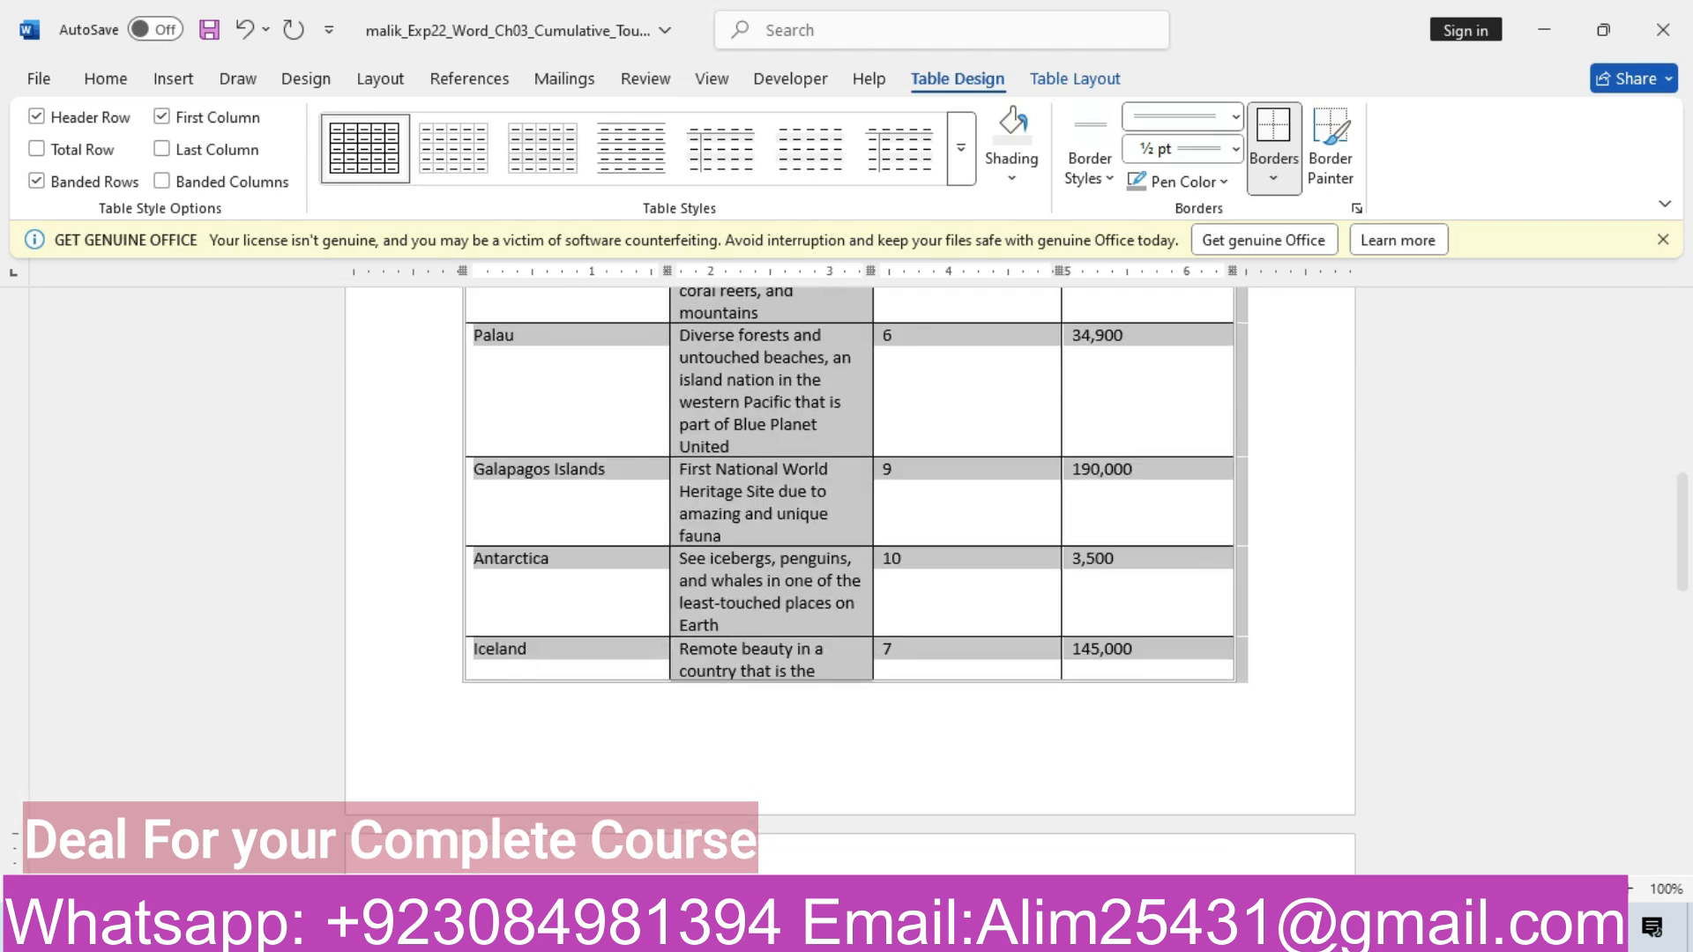
mouse_move(679, 926)
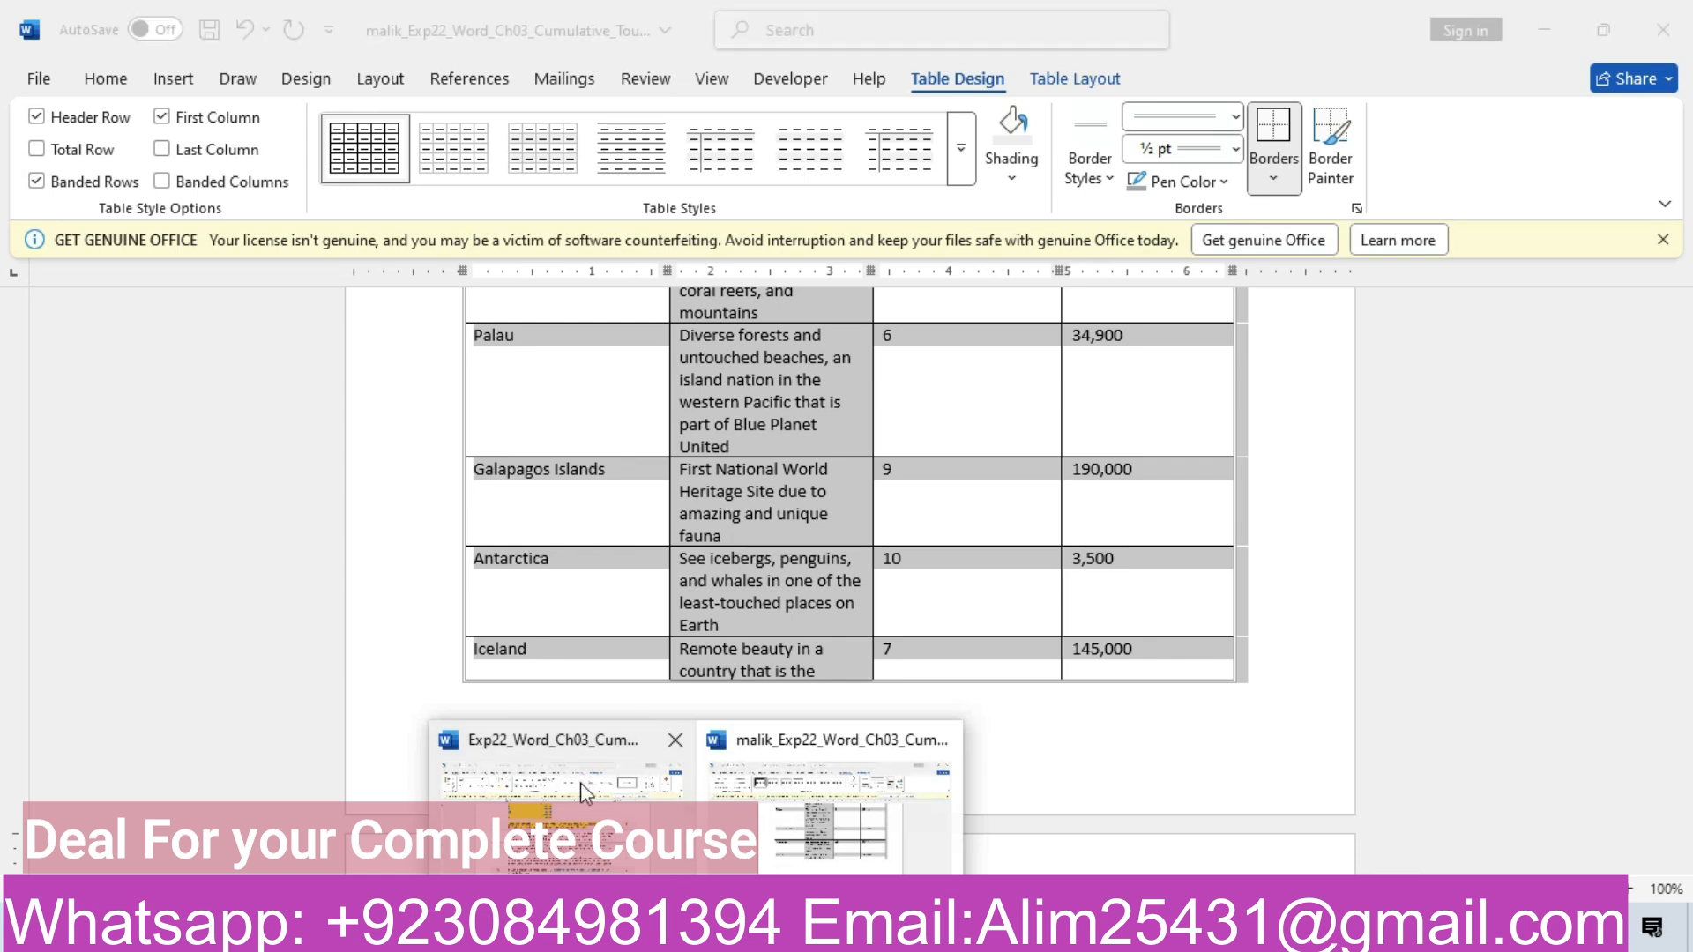
click(587, 794)
click(322, 520)
click(463, 466)
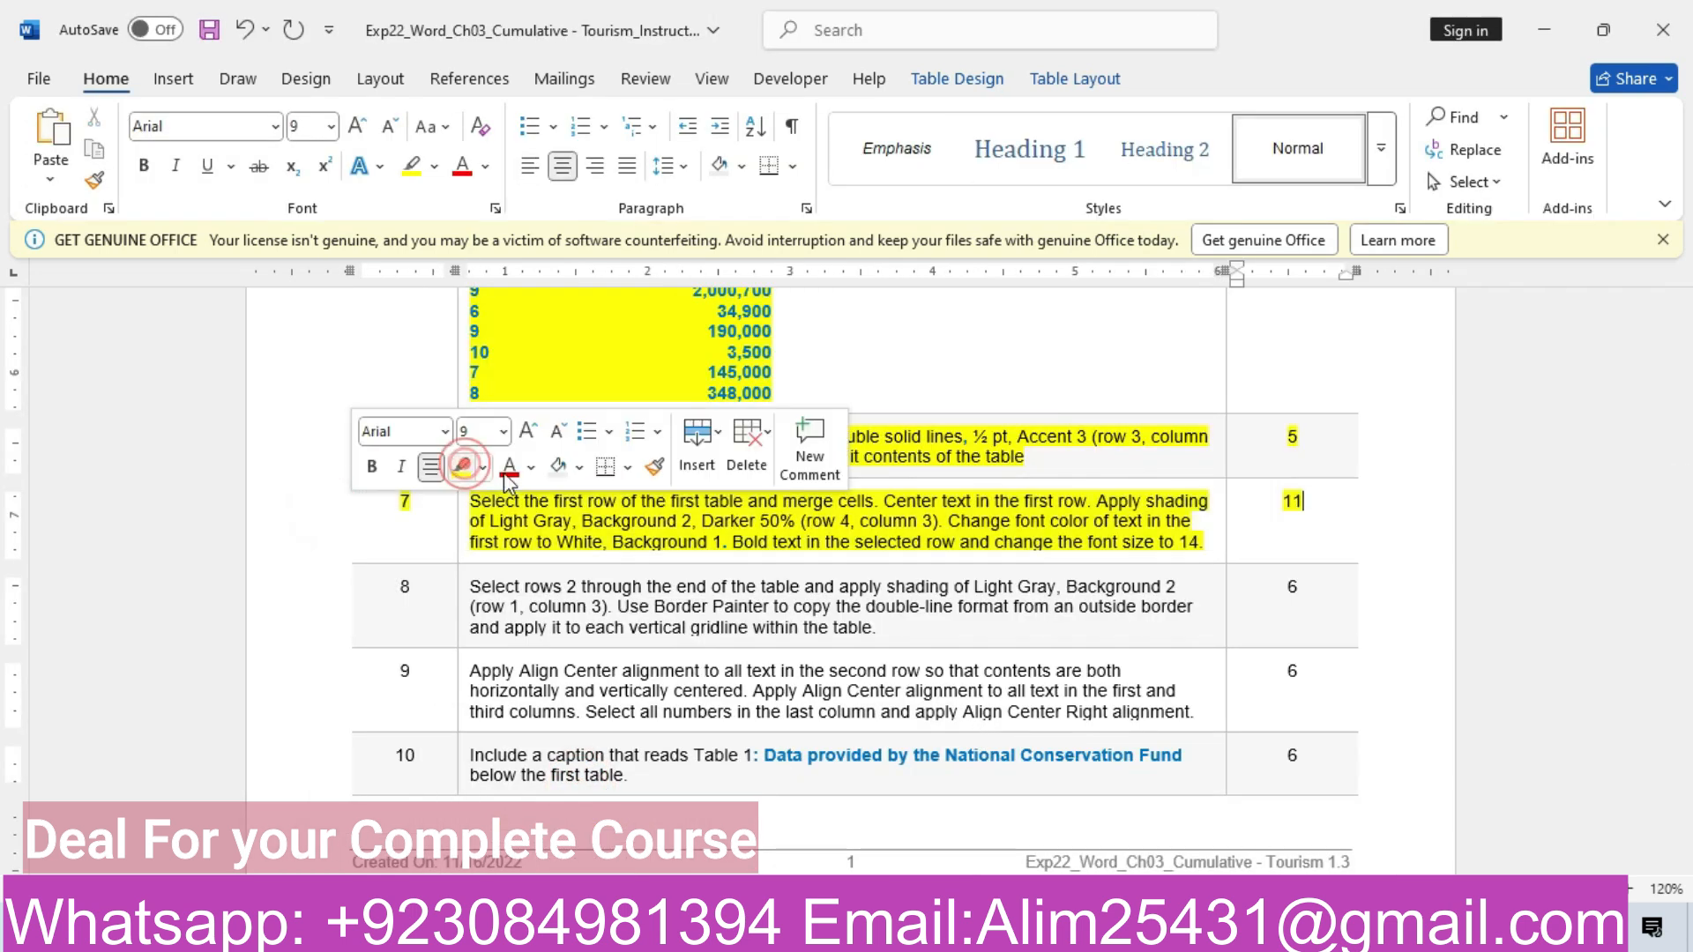
click(749, 530)
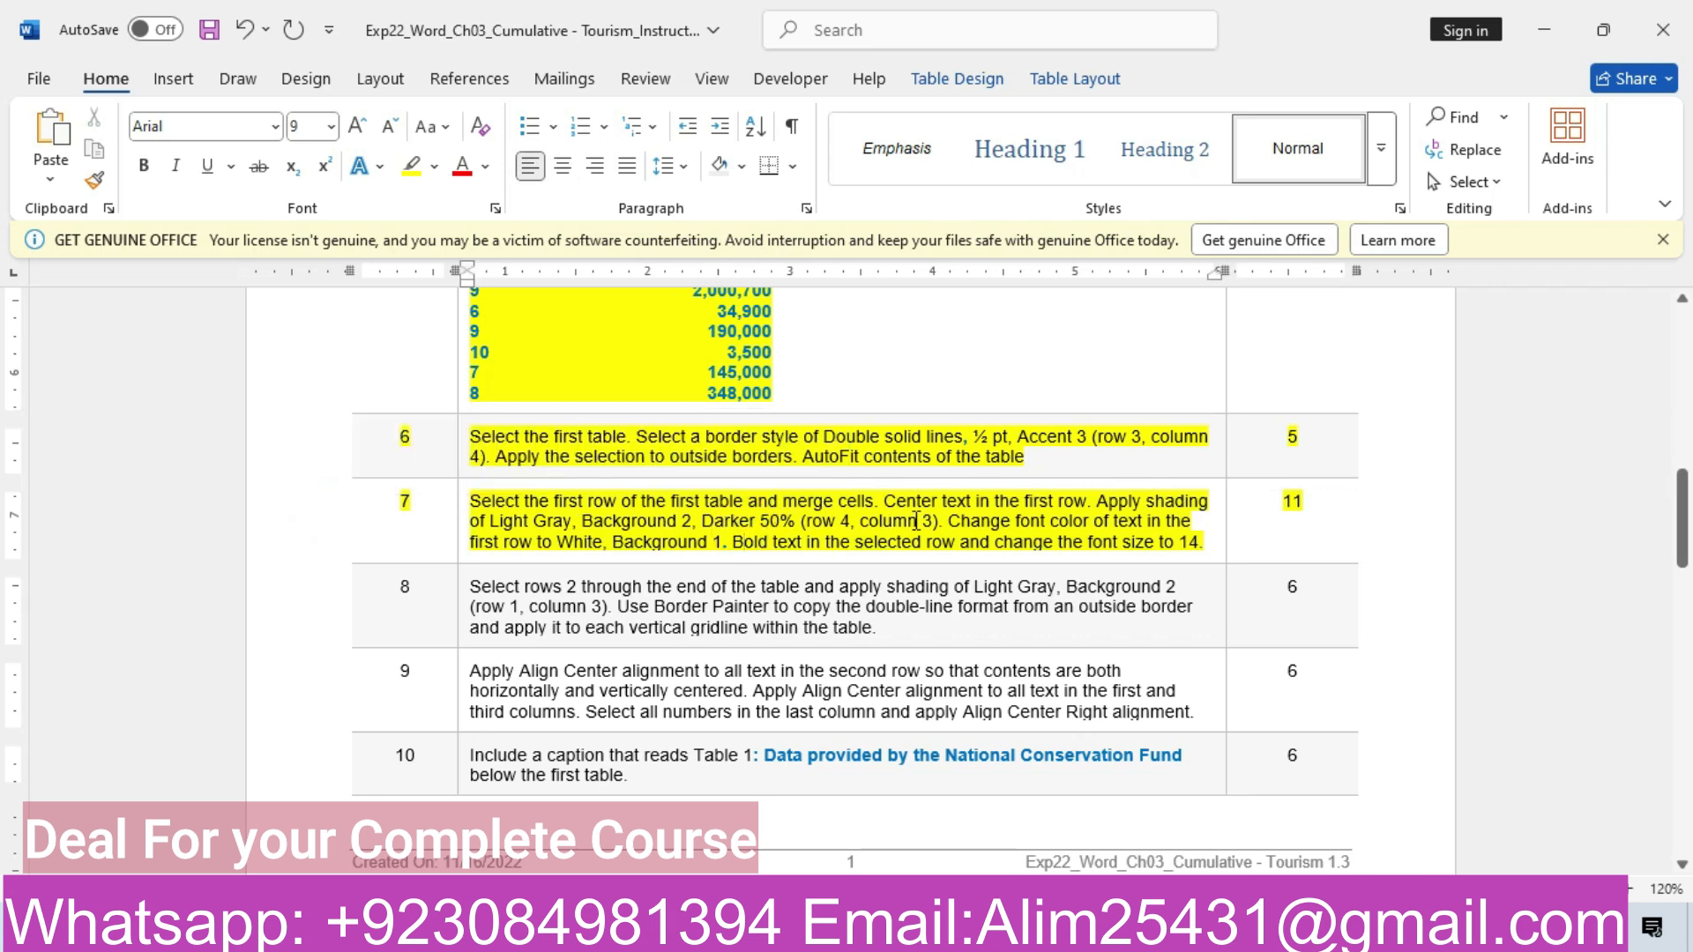
Go back to the Ecotourism document and scroll up to the table
mouse_move(697, 933)
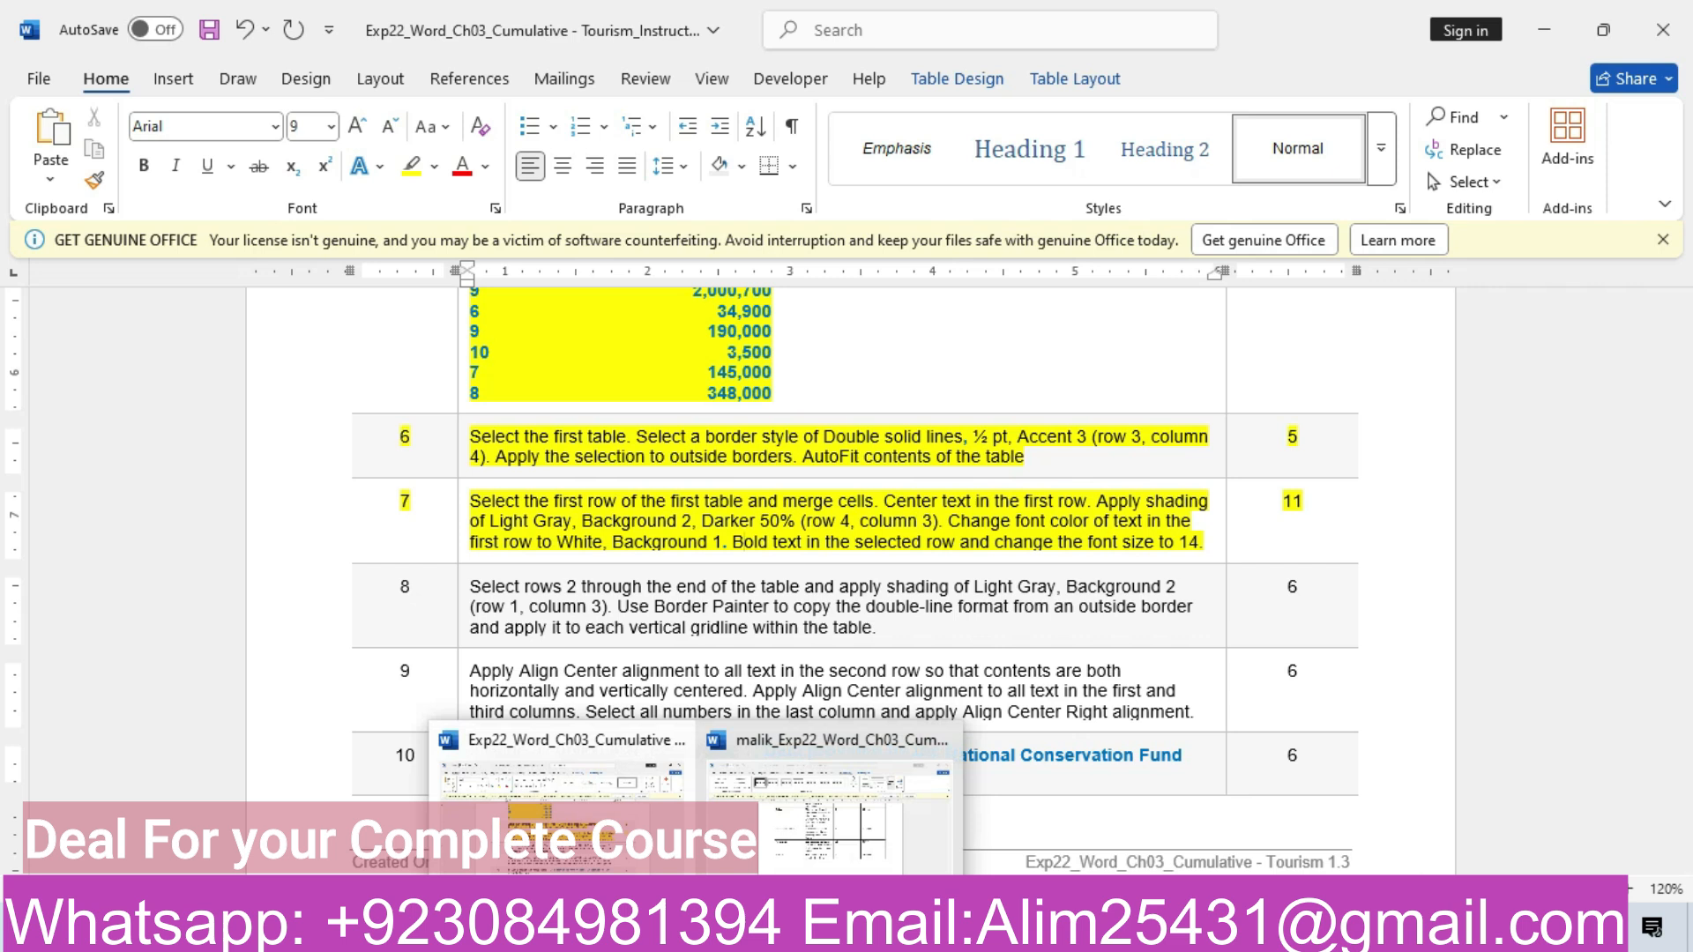
click(806, 798)
drag(1681, 529, 1672, 409)
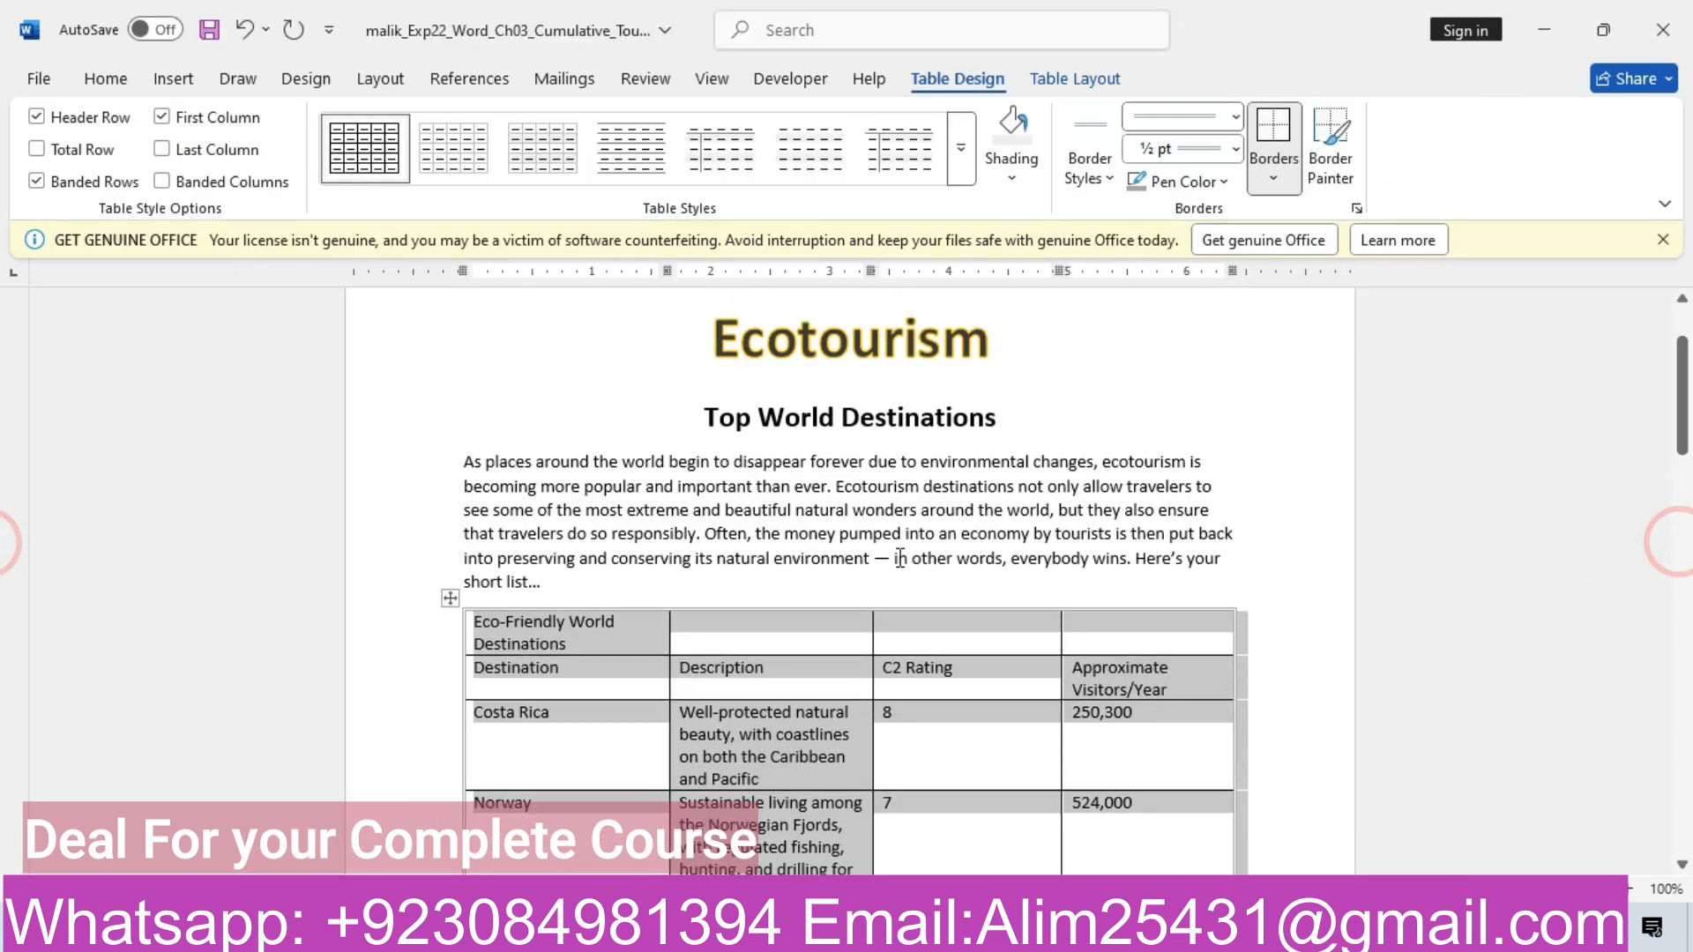
Merge the table's first row into one cell, then check the instructions
click(444, 642)
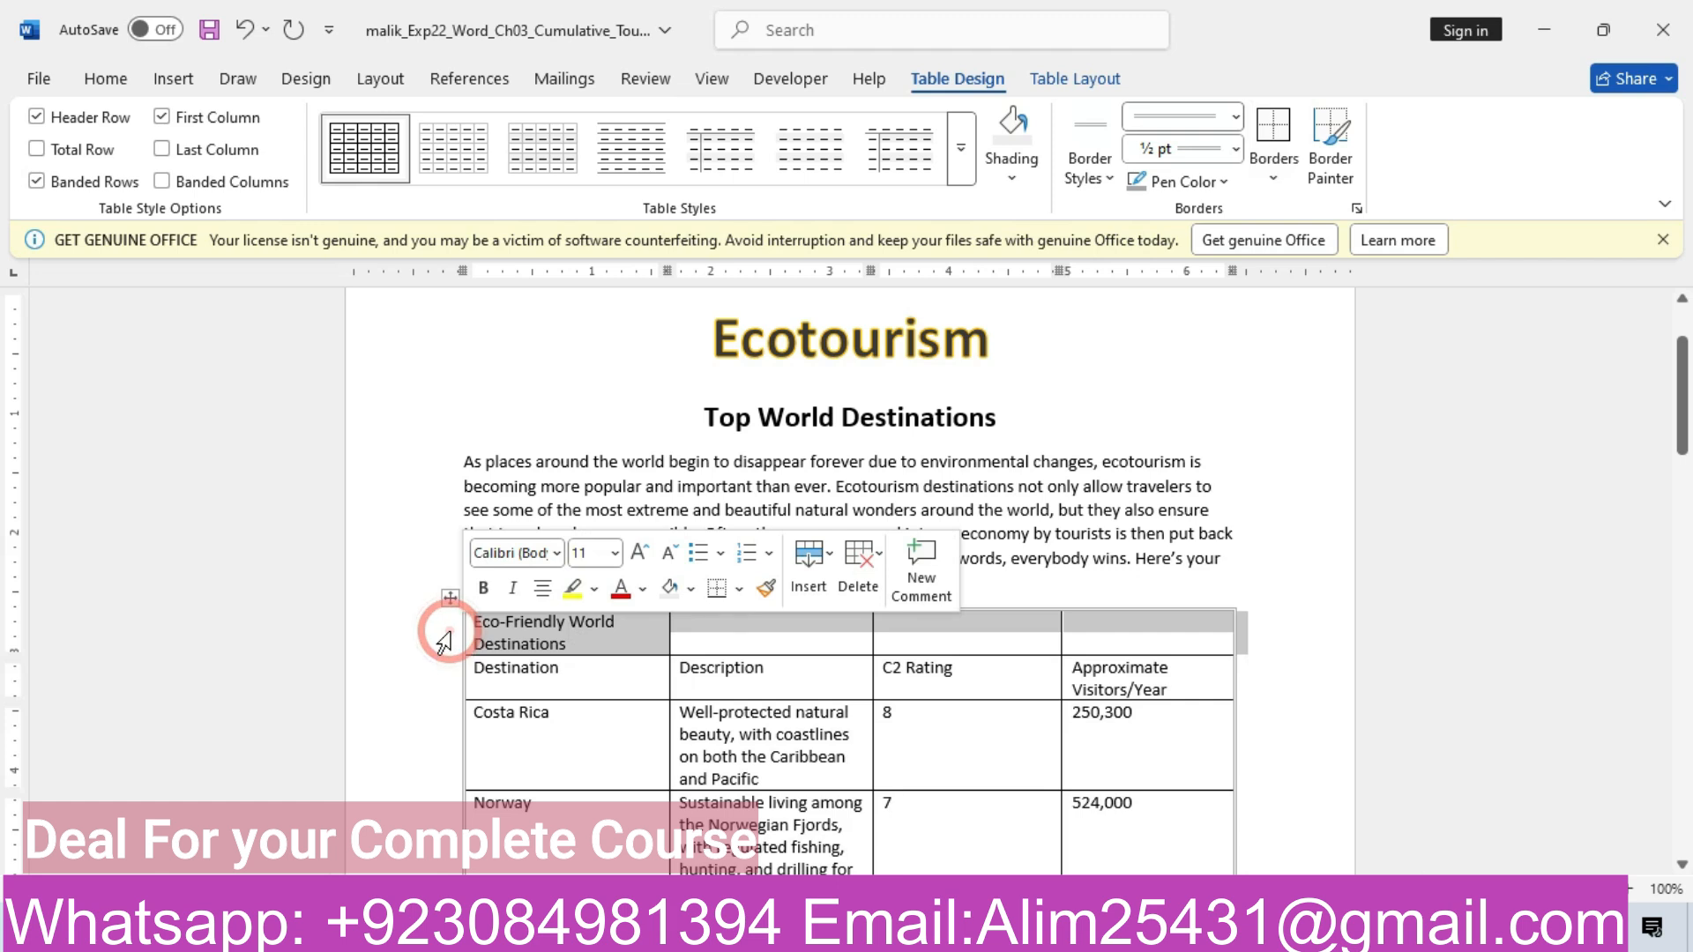
right_click(446, 642)
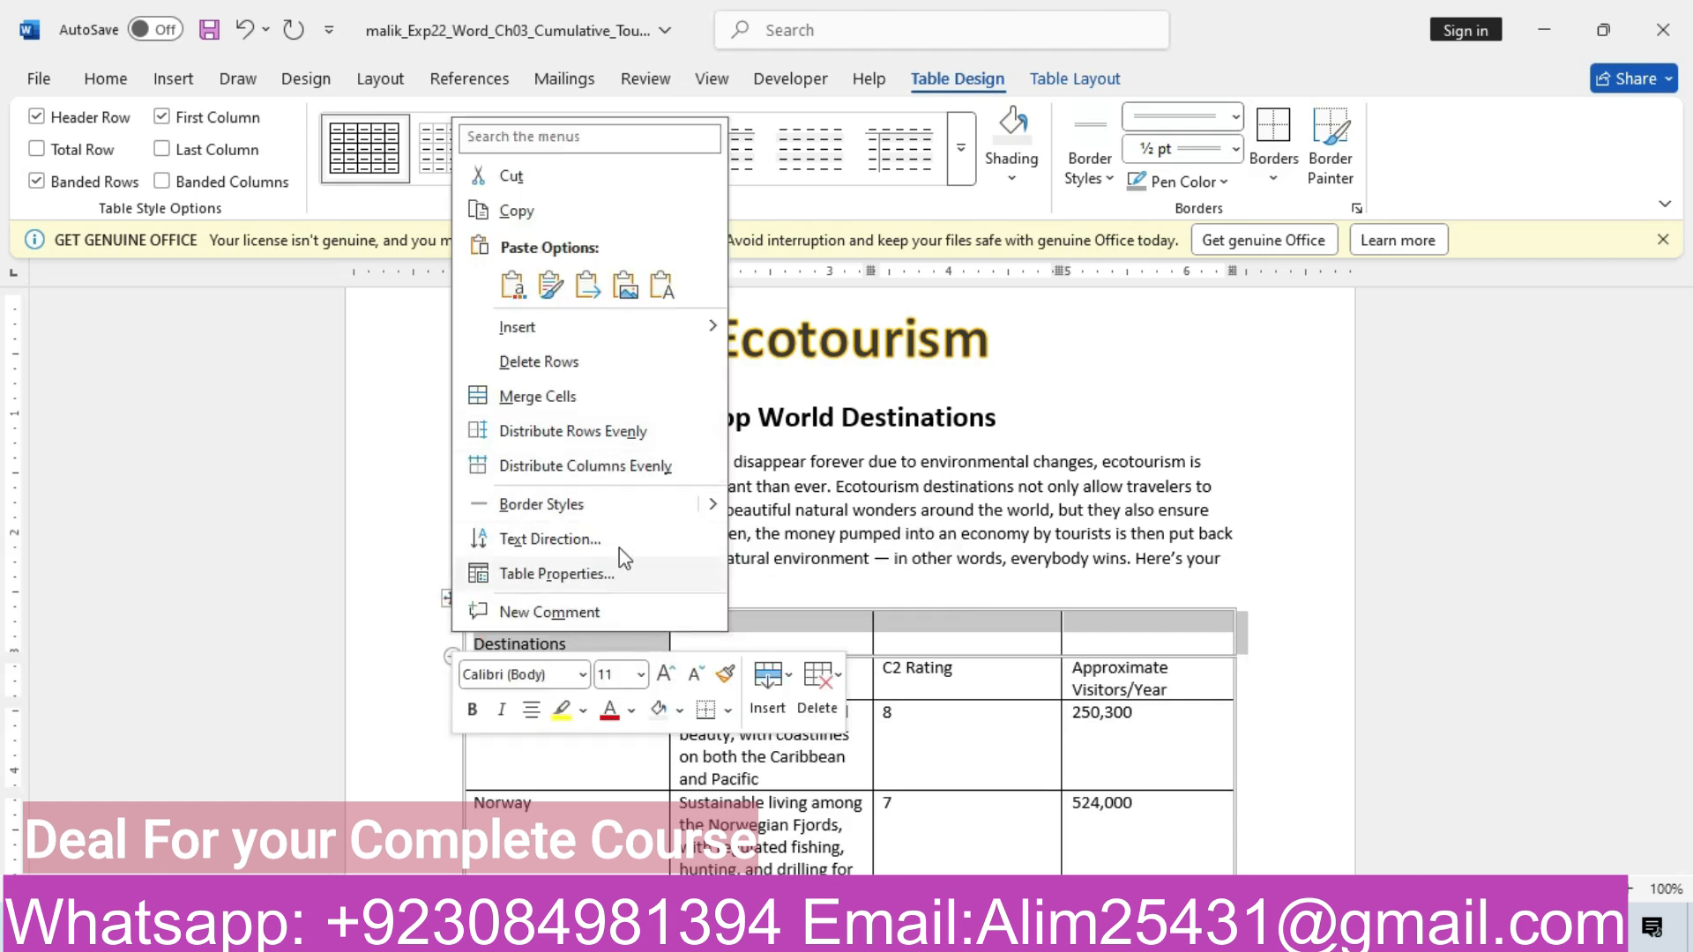
click(582, 404)
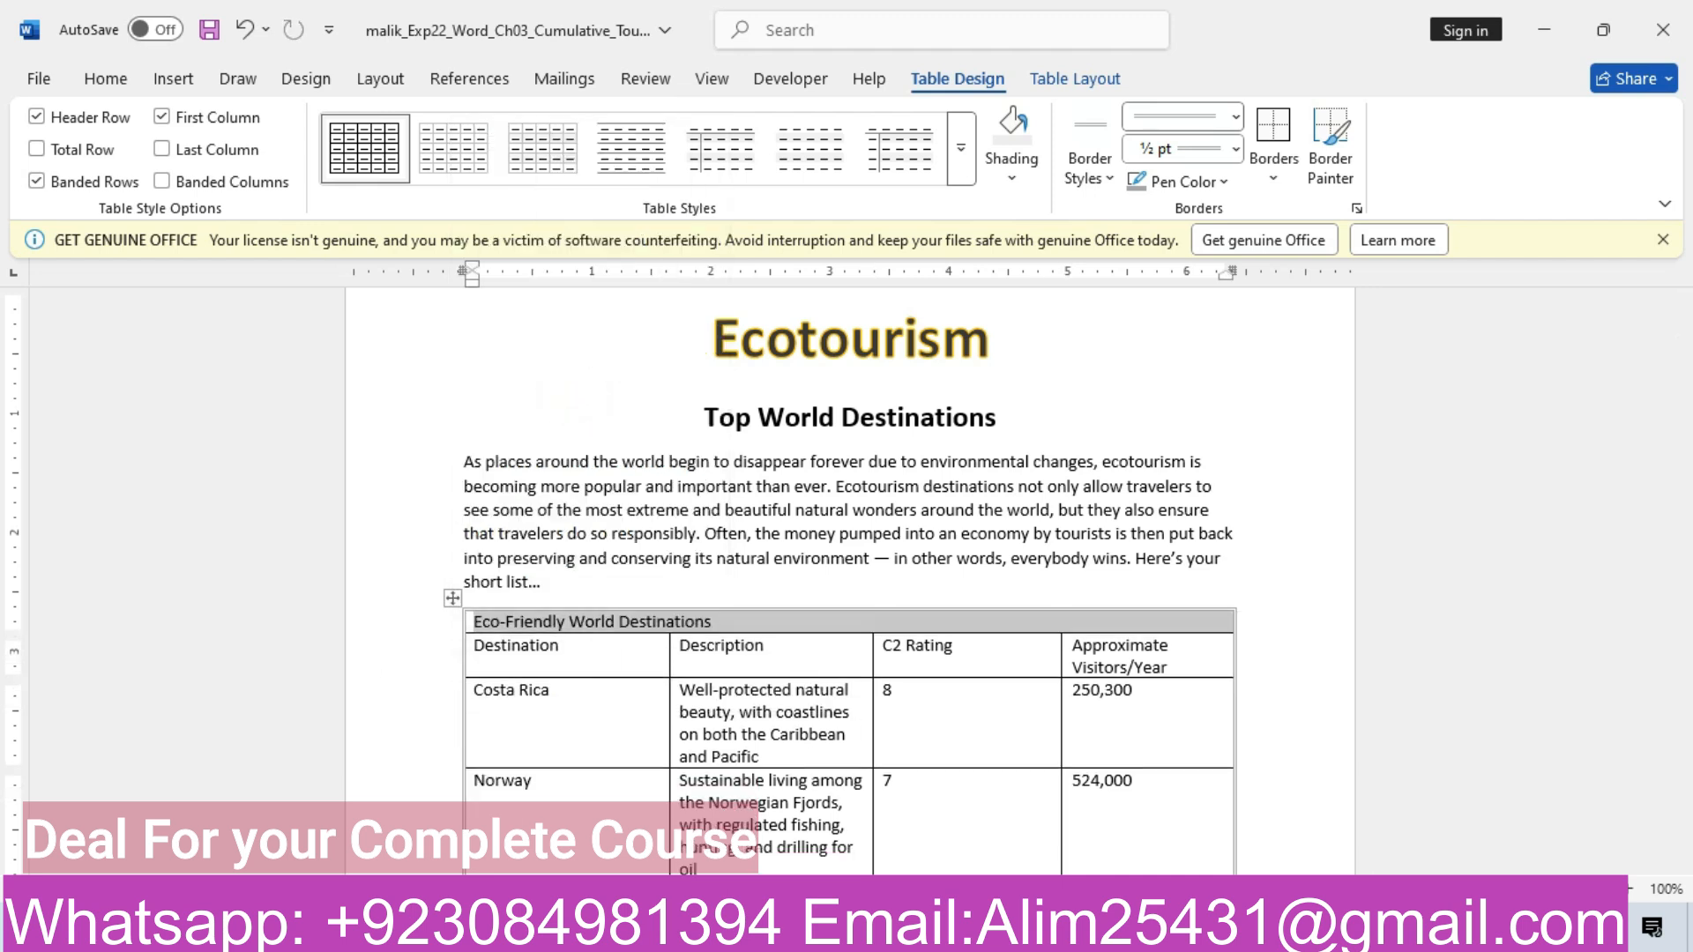
mouse_move(699, 927)
click(623, 854)
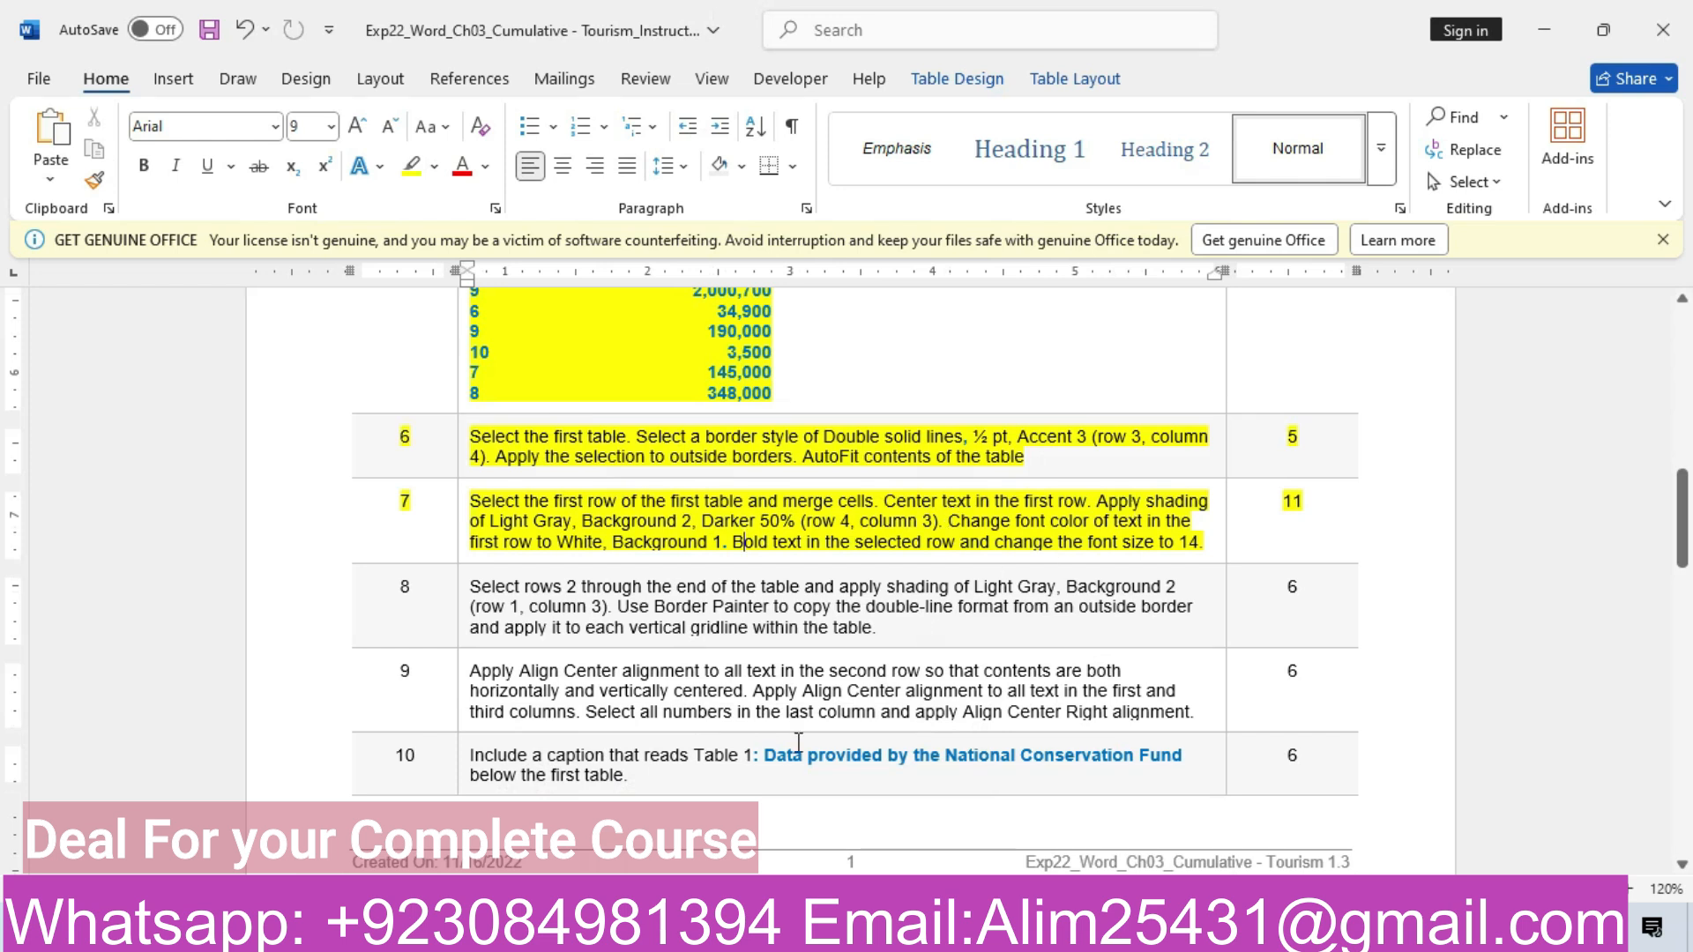
Center the Eco-Friendly World Destinations heading in the first row
mouse_move(699, 928)
click(806, 851)
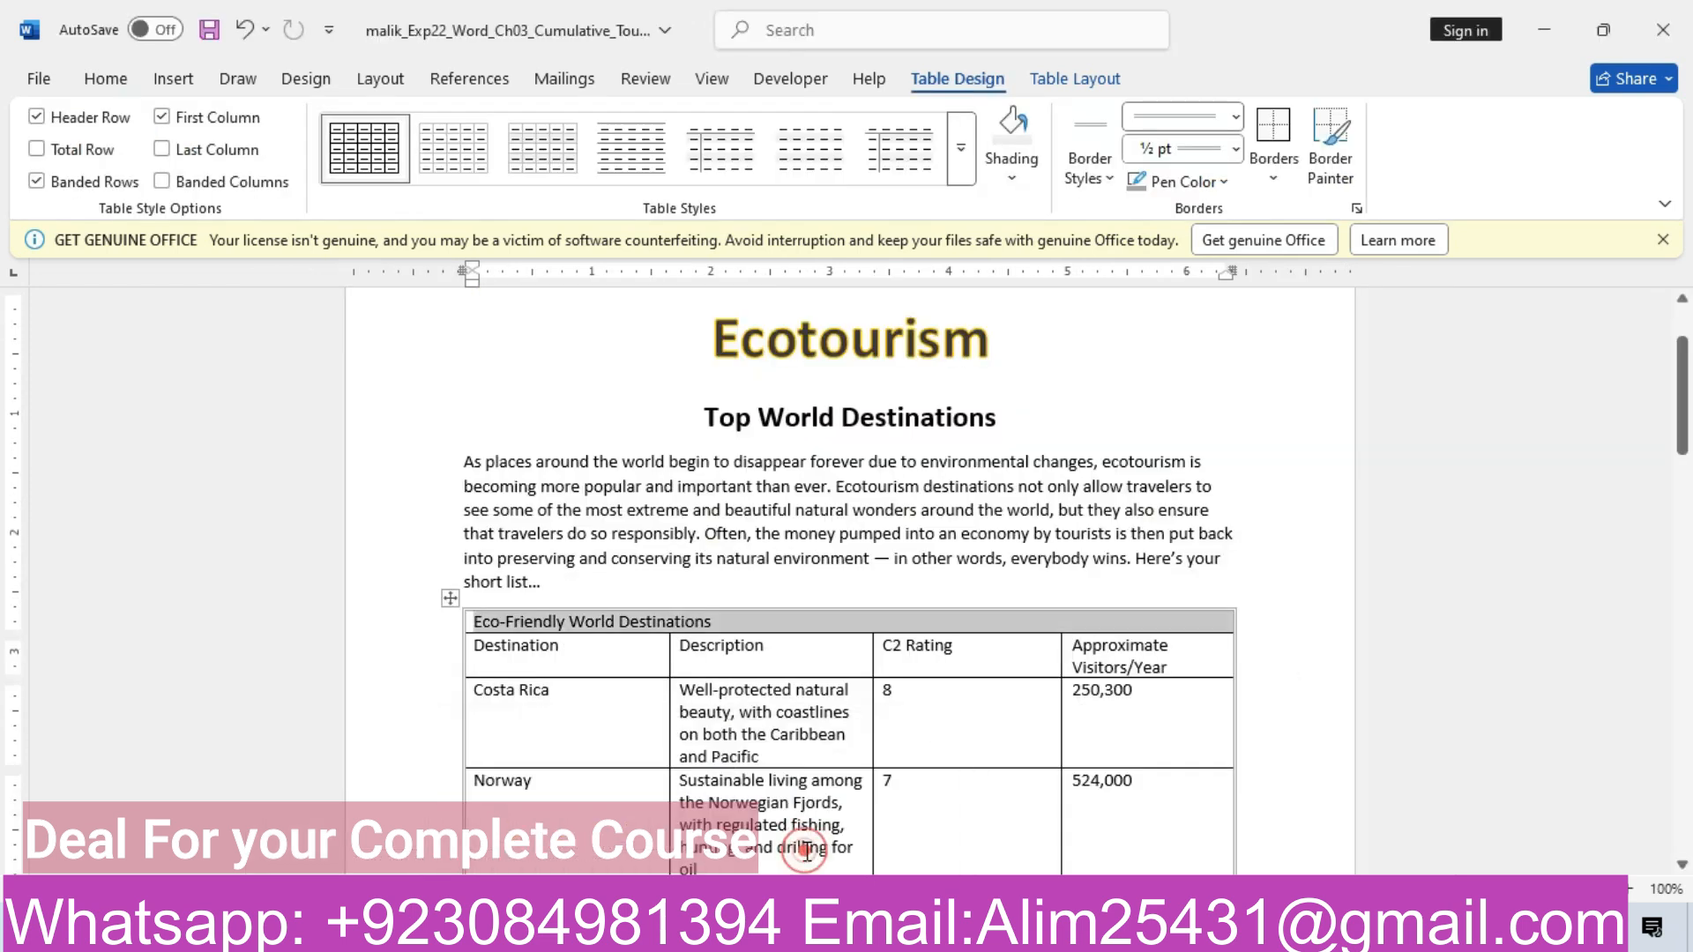
click(132, 83)
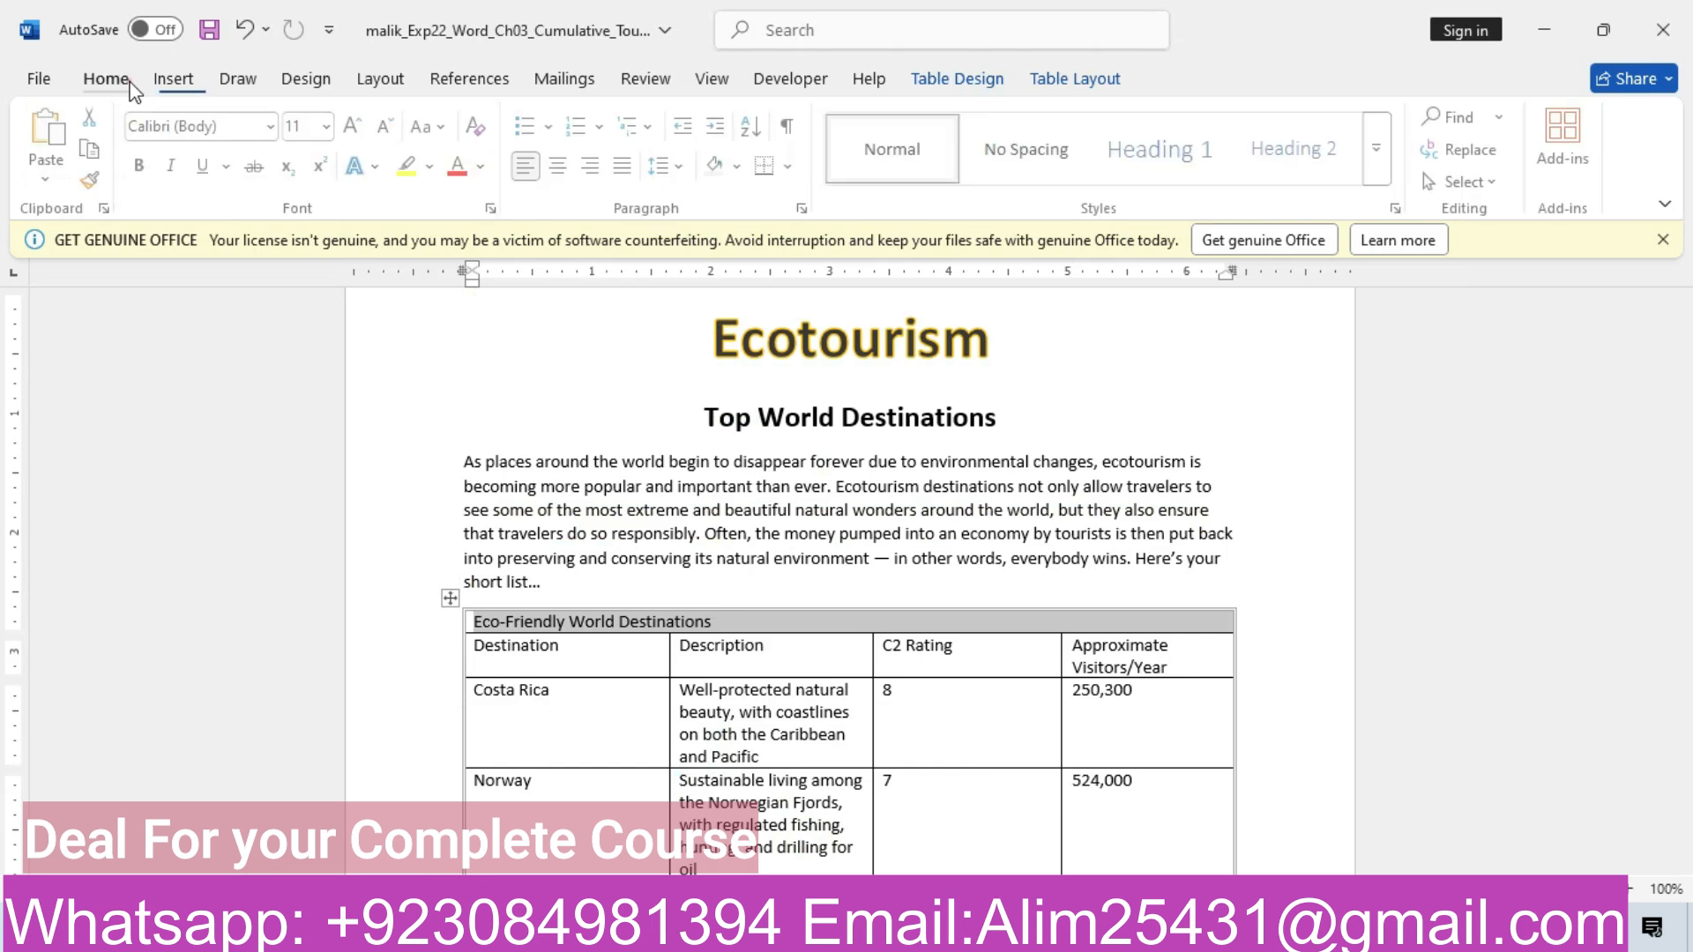
click(562, 165)
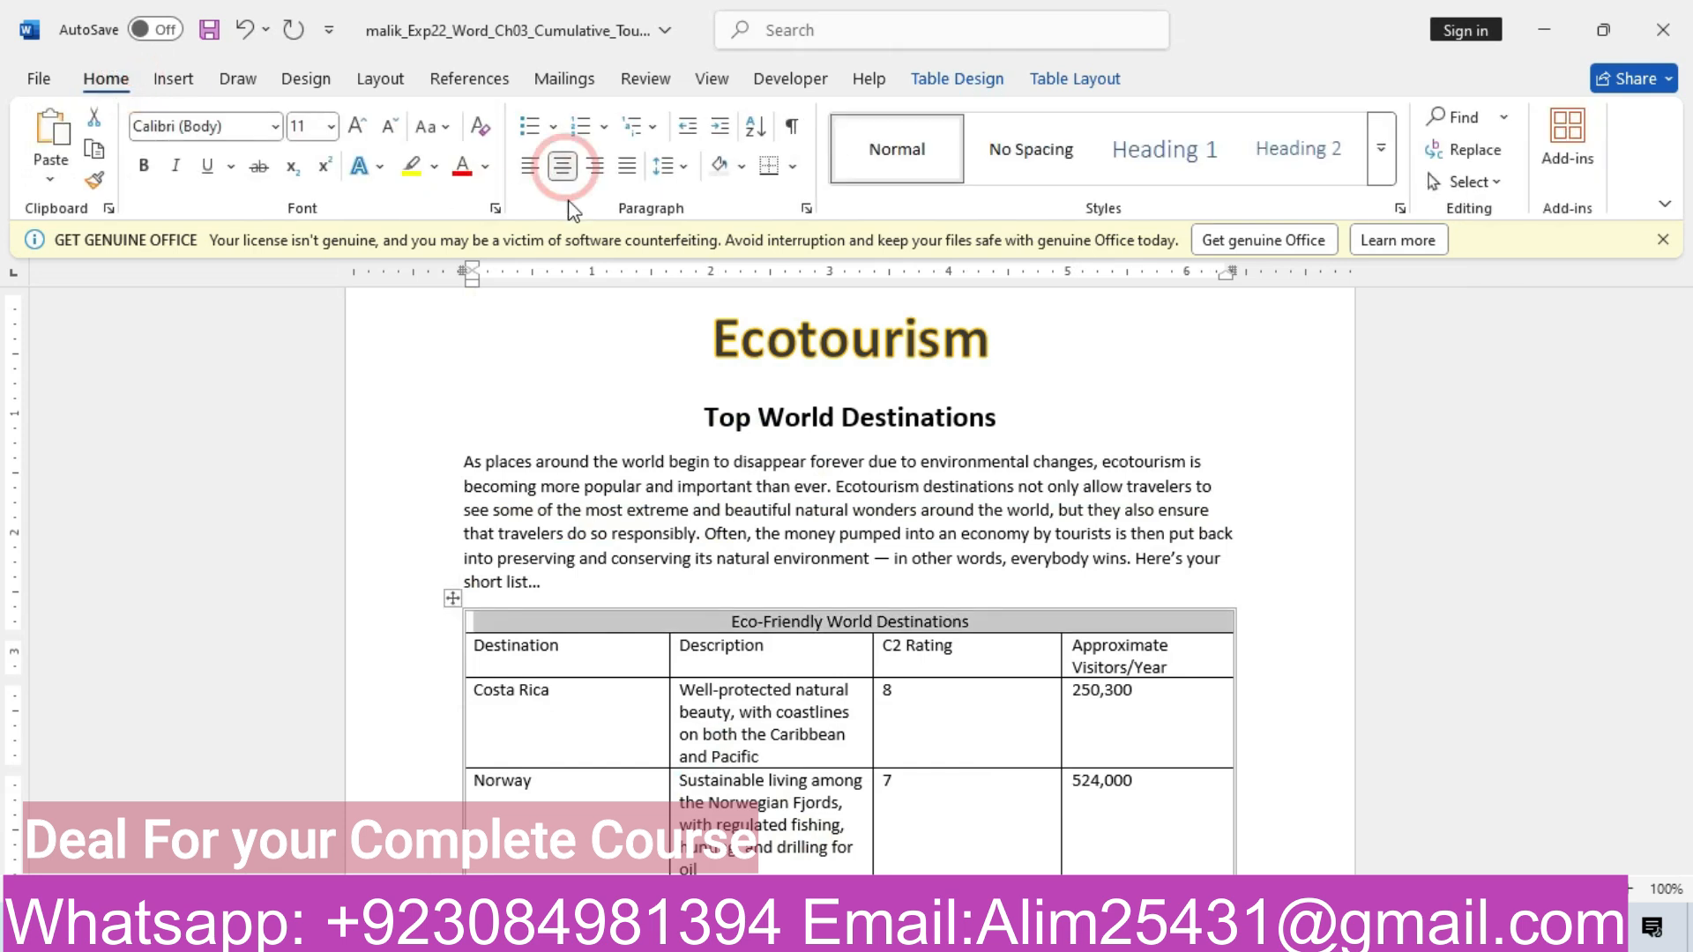
Review step 7 of the instructions and preview the Table Design Shading palette
mouse_move(696, 933)
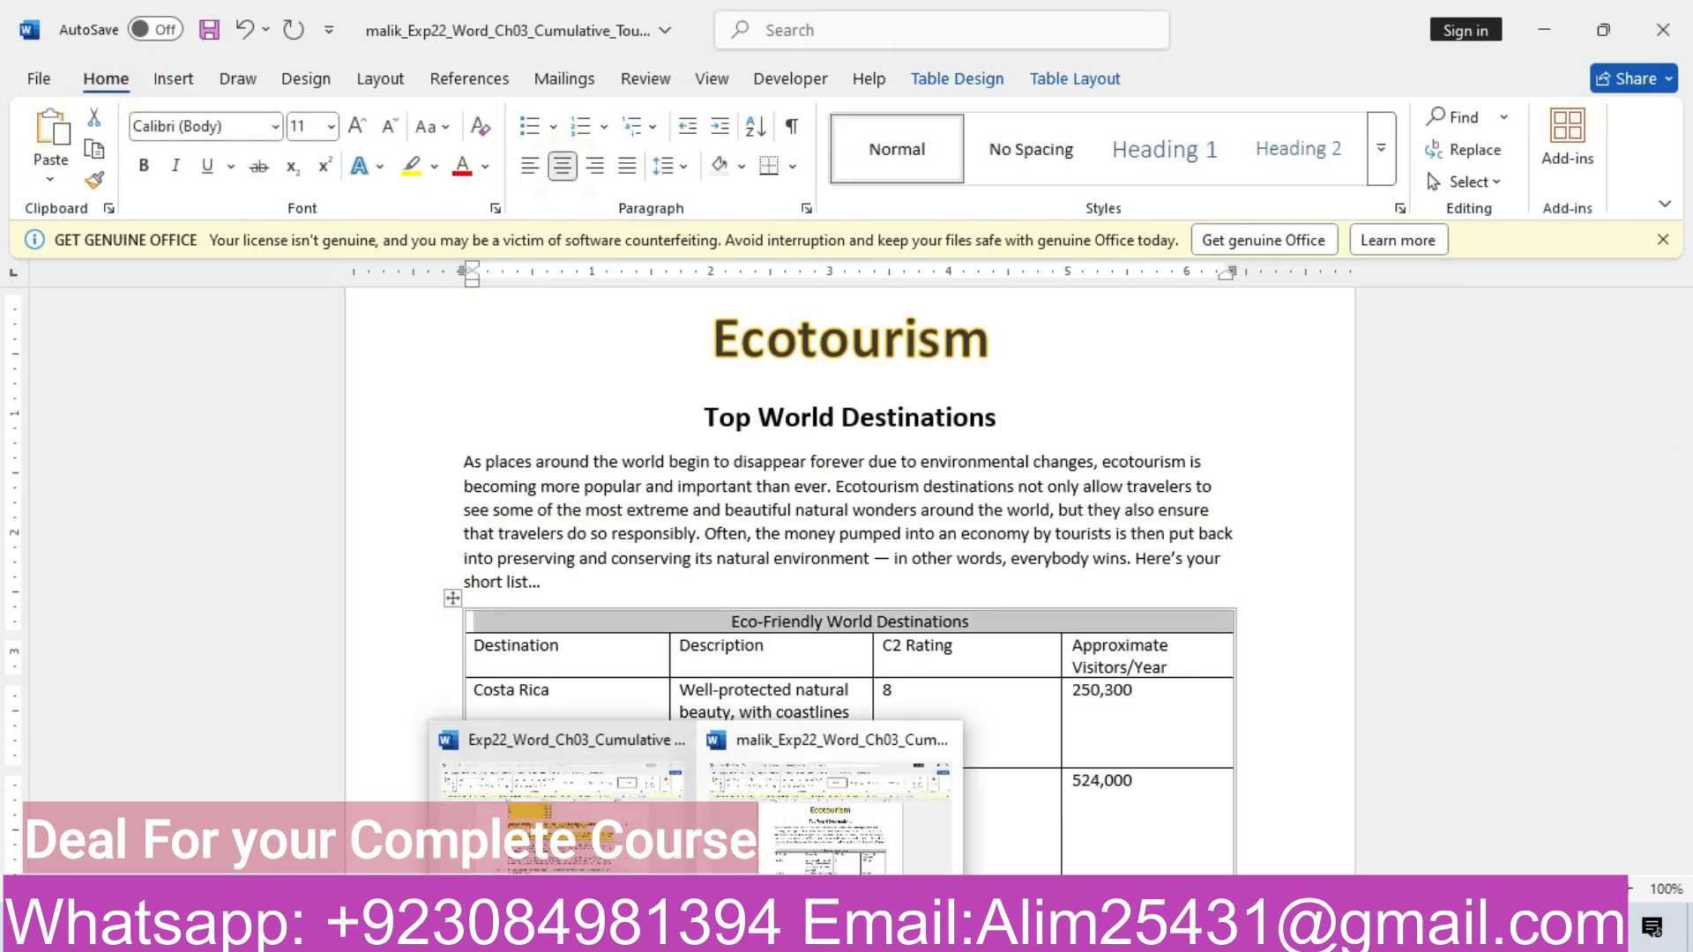
click(578, 809)
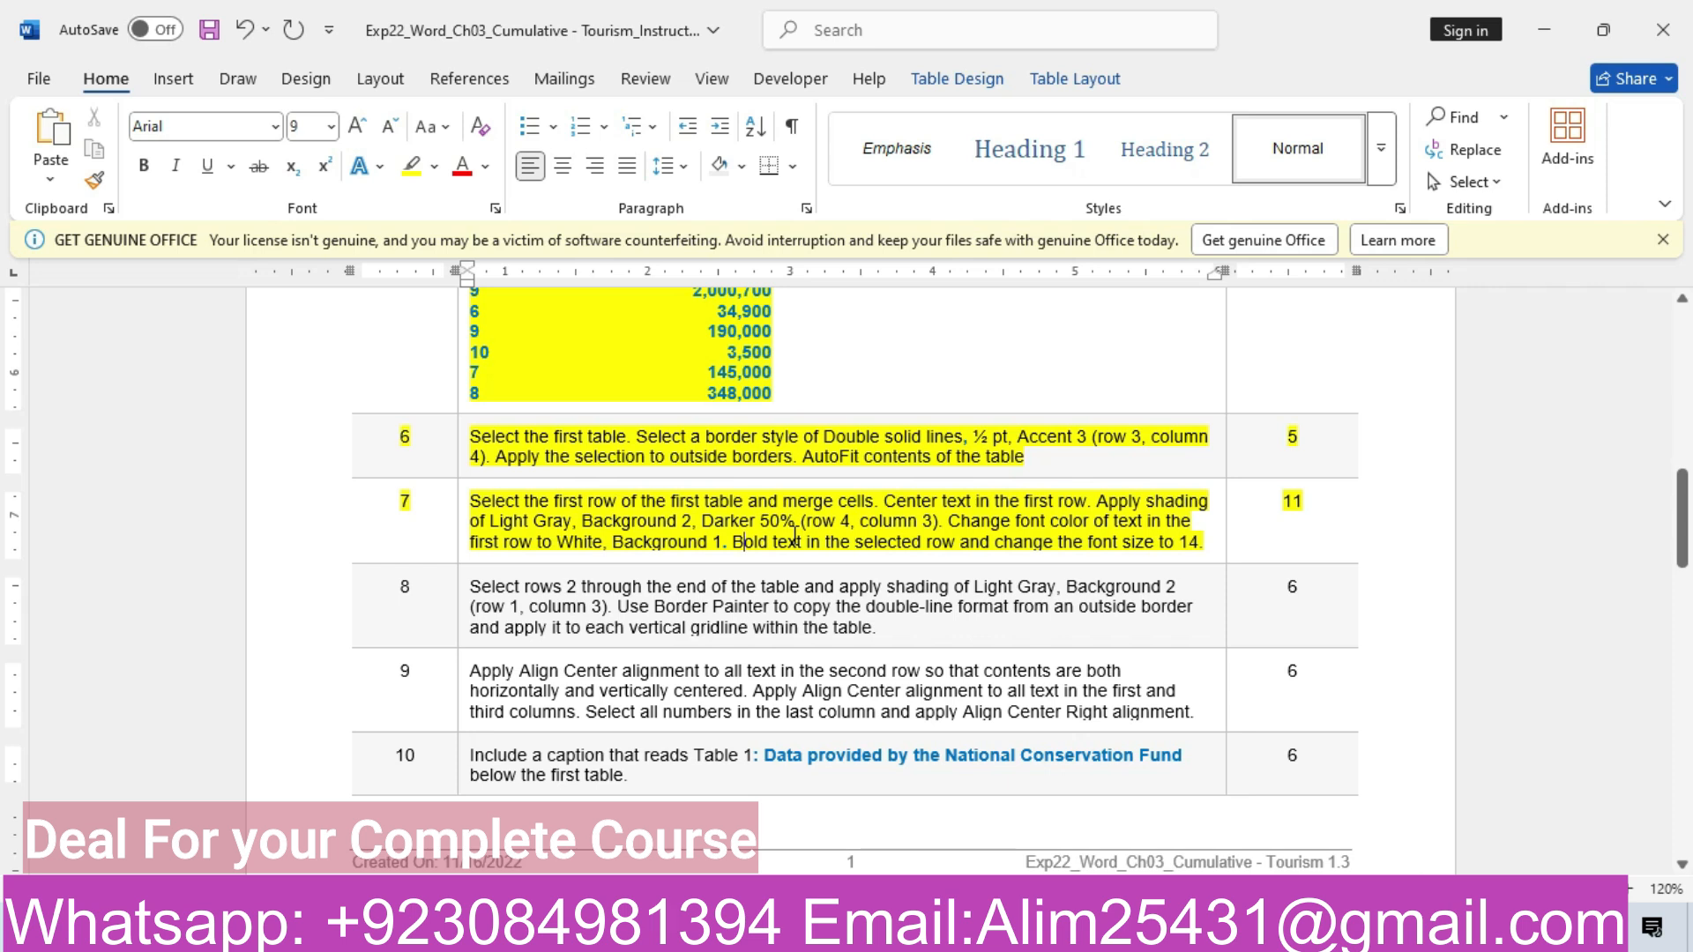
mouse_move(697, 933)
click(595, 800)
click(979, 79)
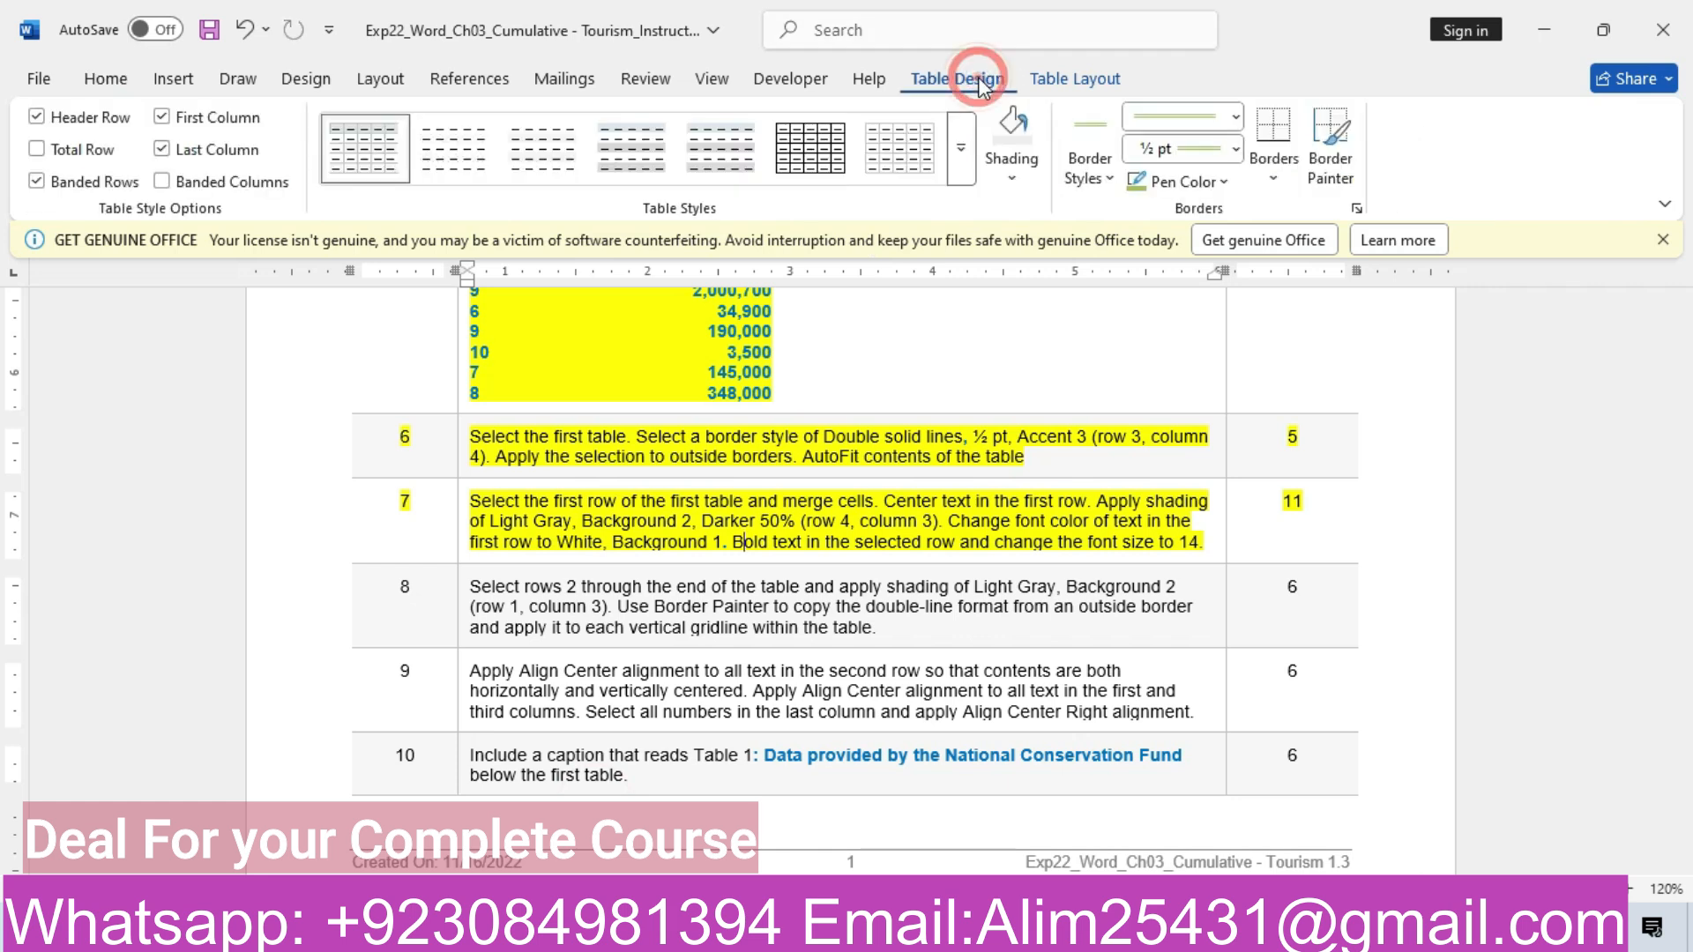
click(1014, 178)
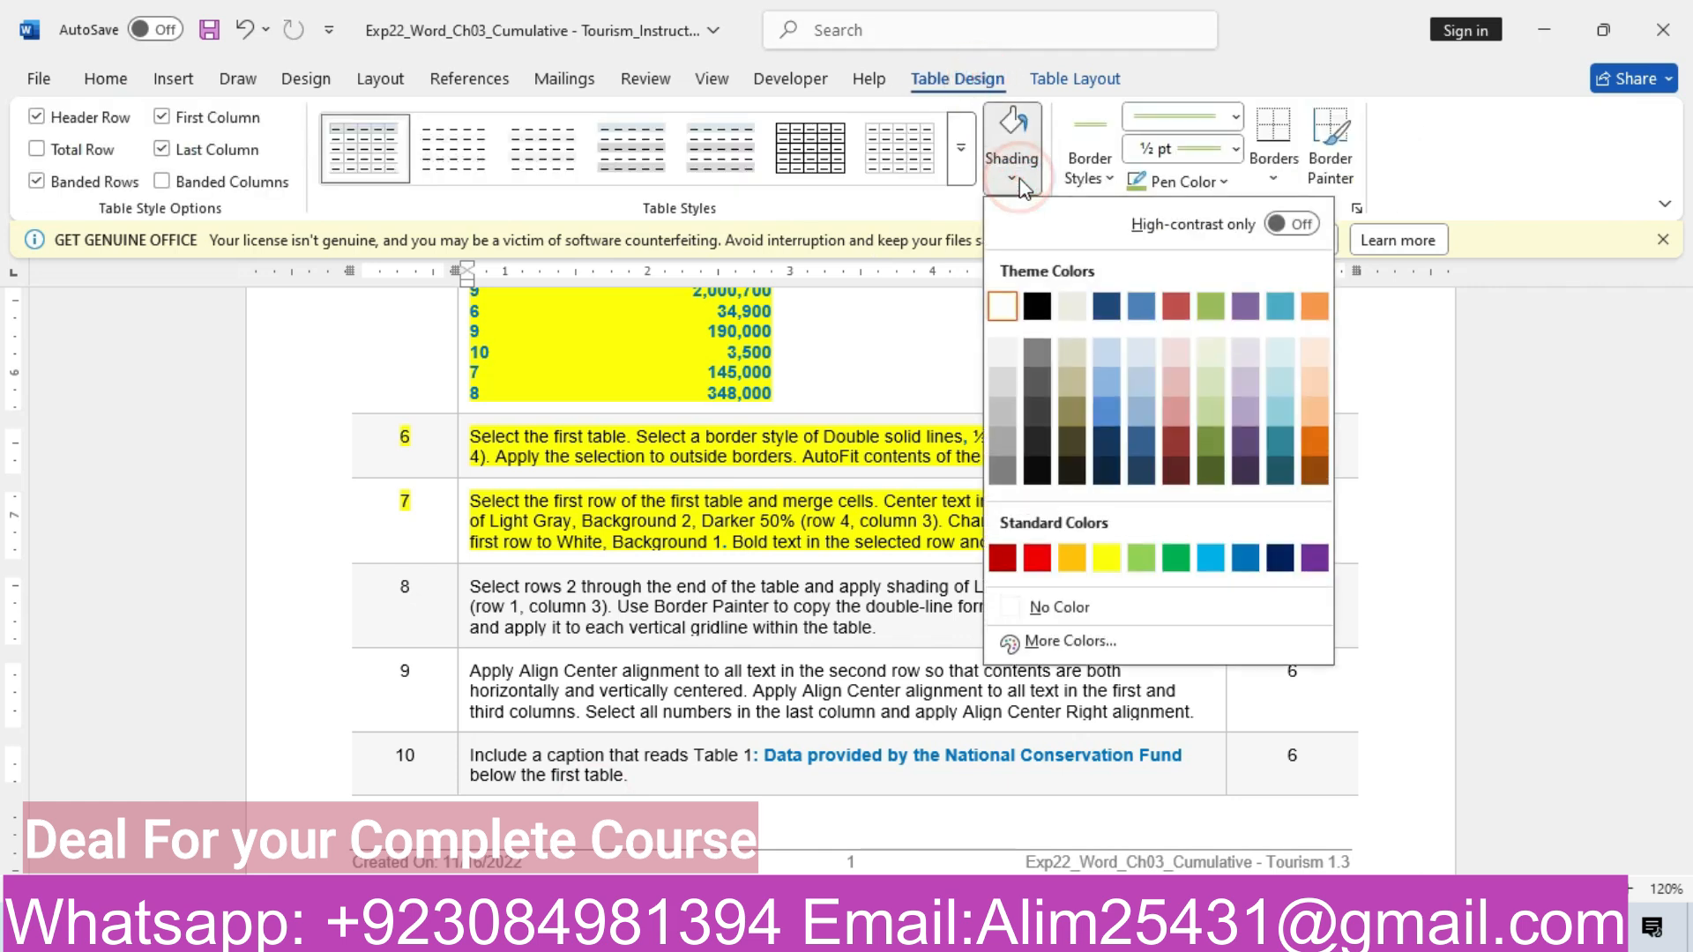
click(1015, 176)
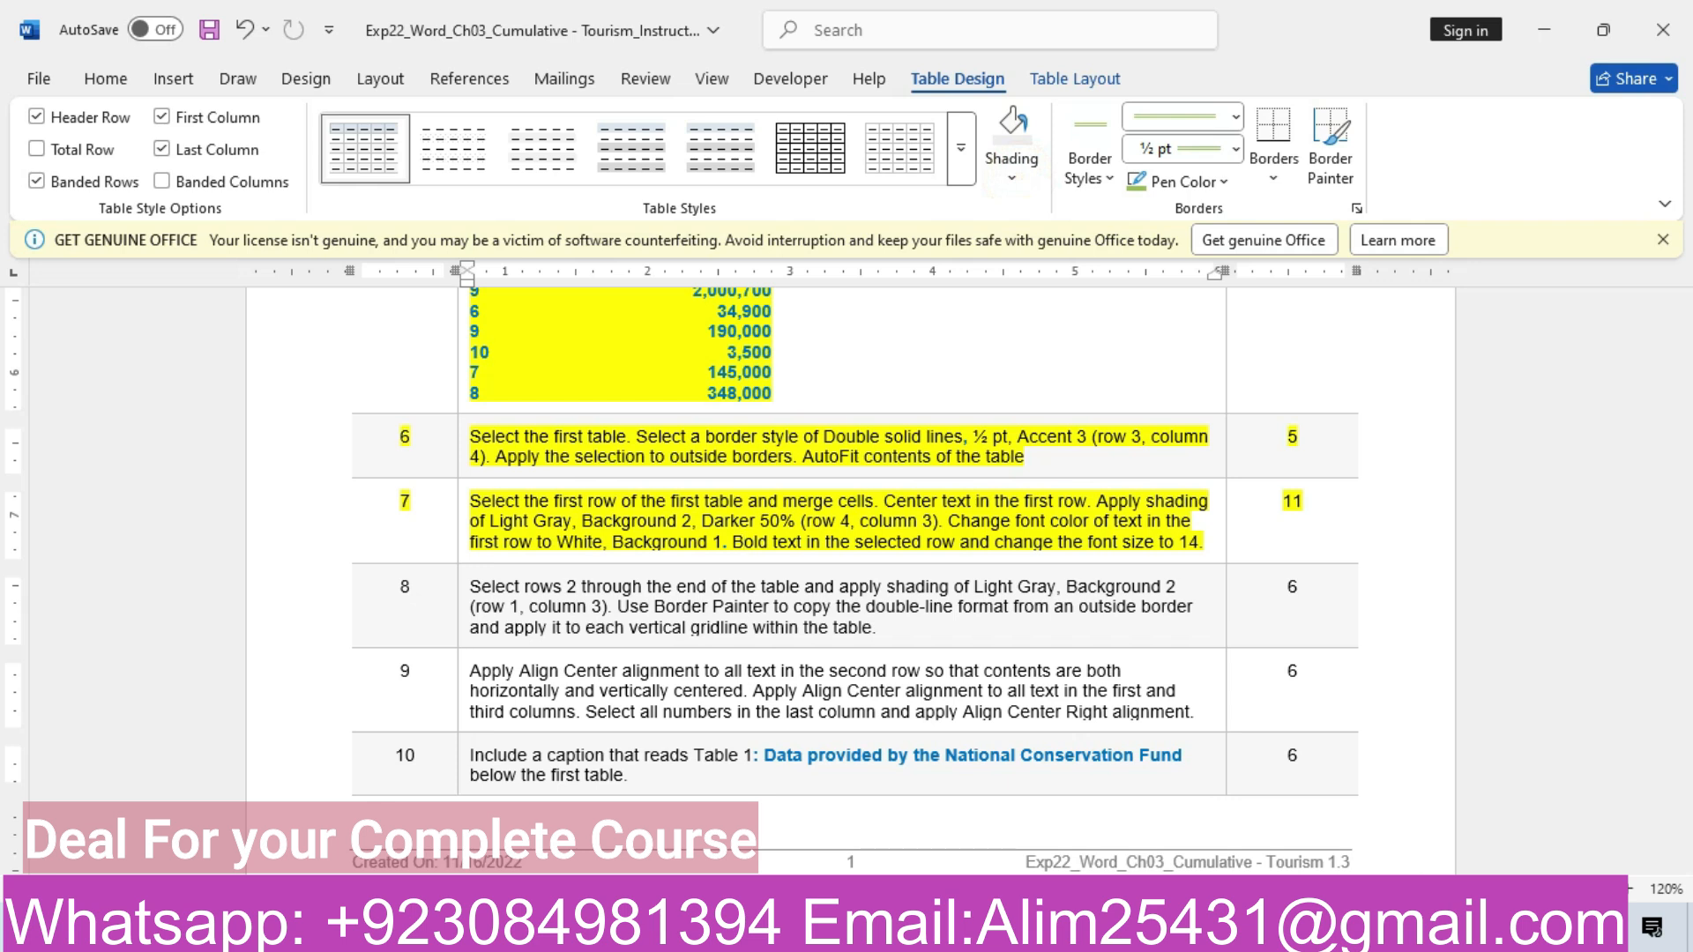
Shade the first row Light Gray, Background 2, Darker 50% after checking the instructions
mouse_move(781, 864)
click(824, 829)
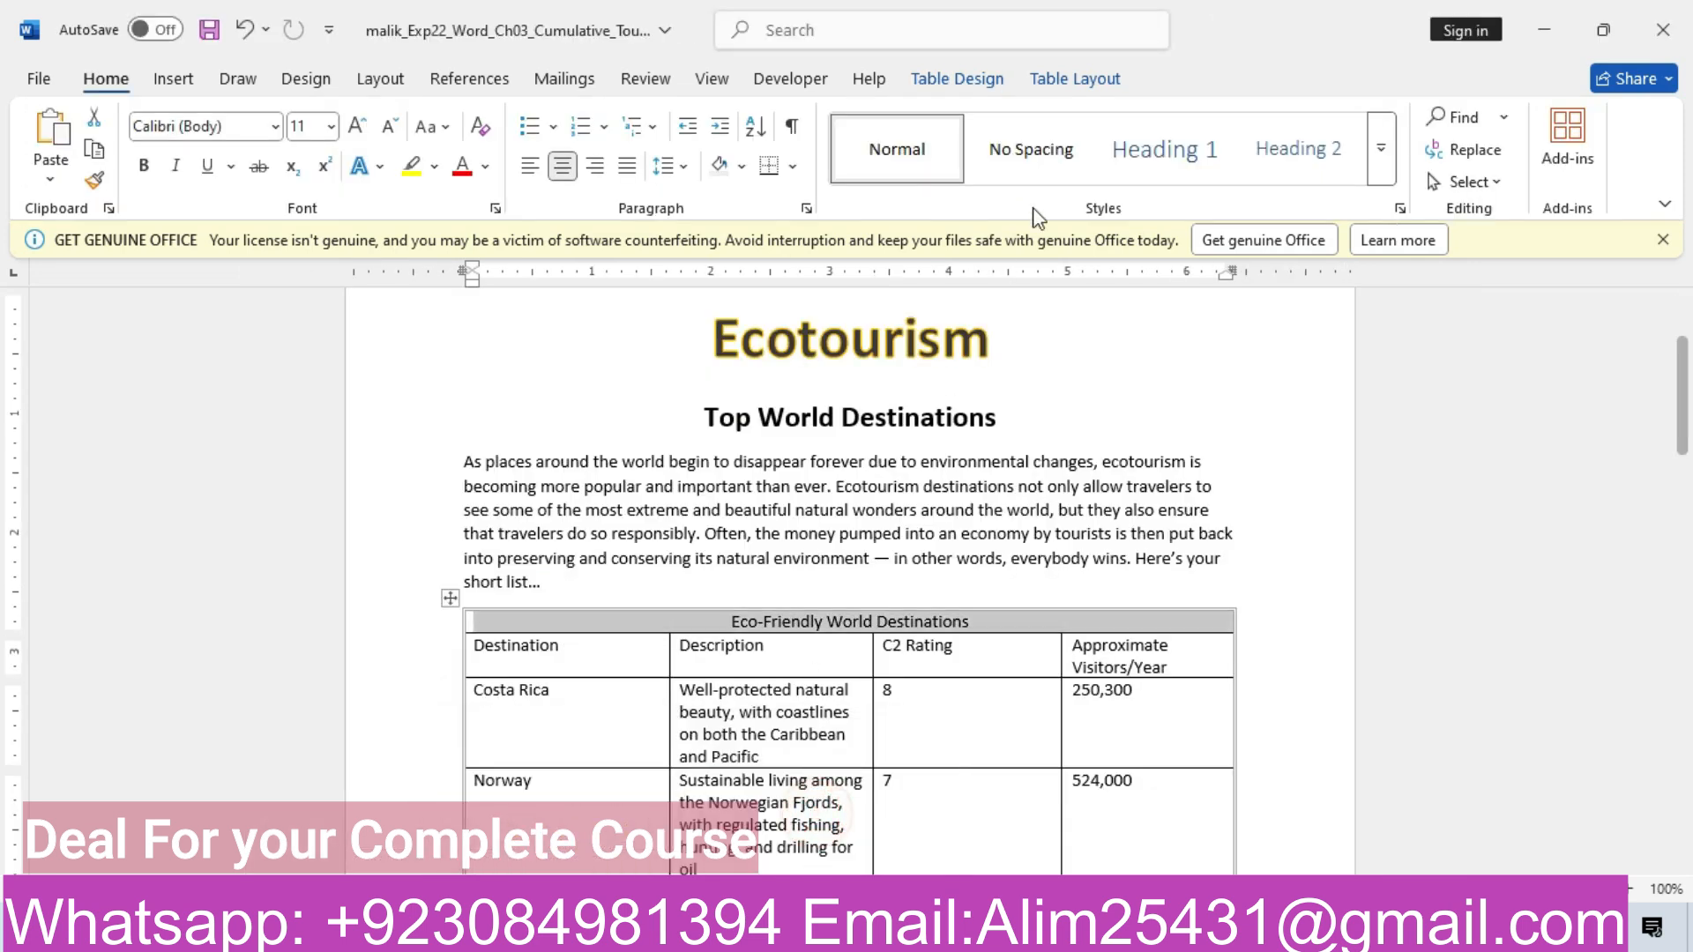
click(956, 72)
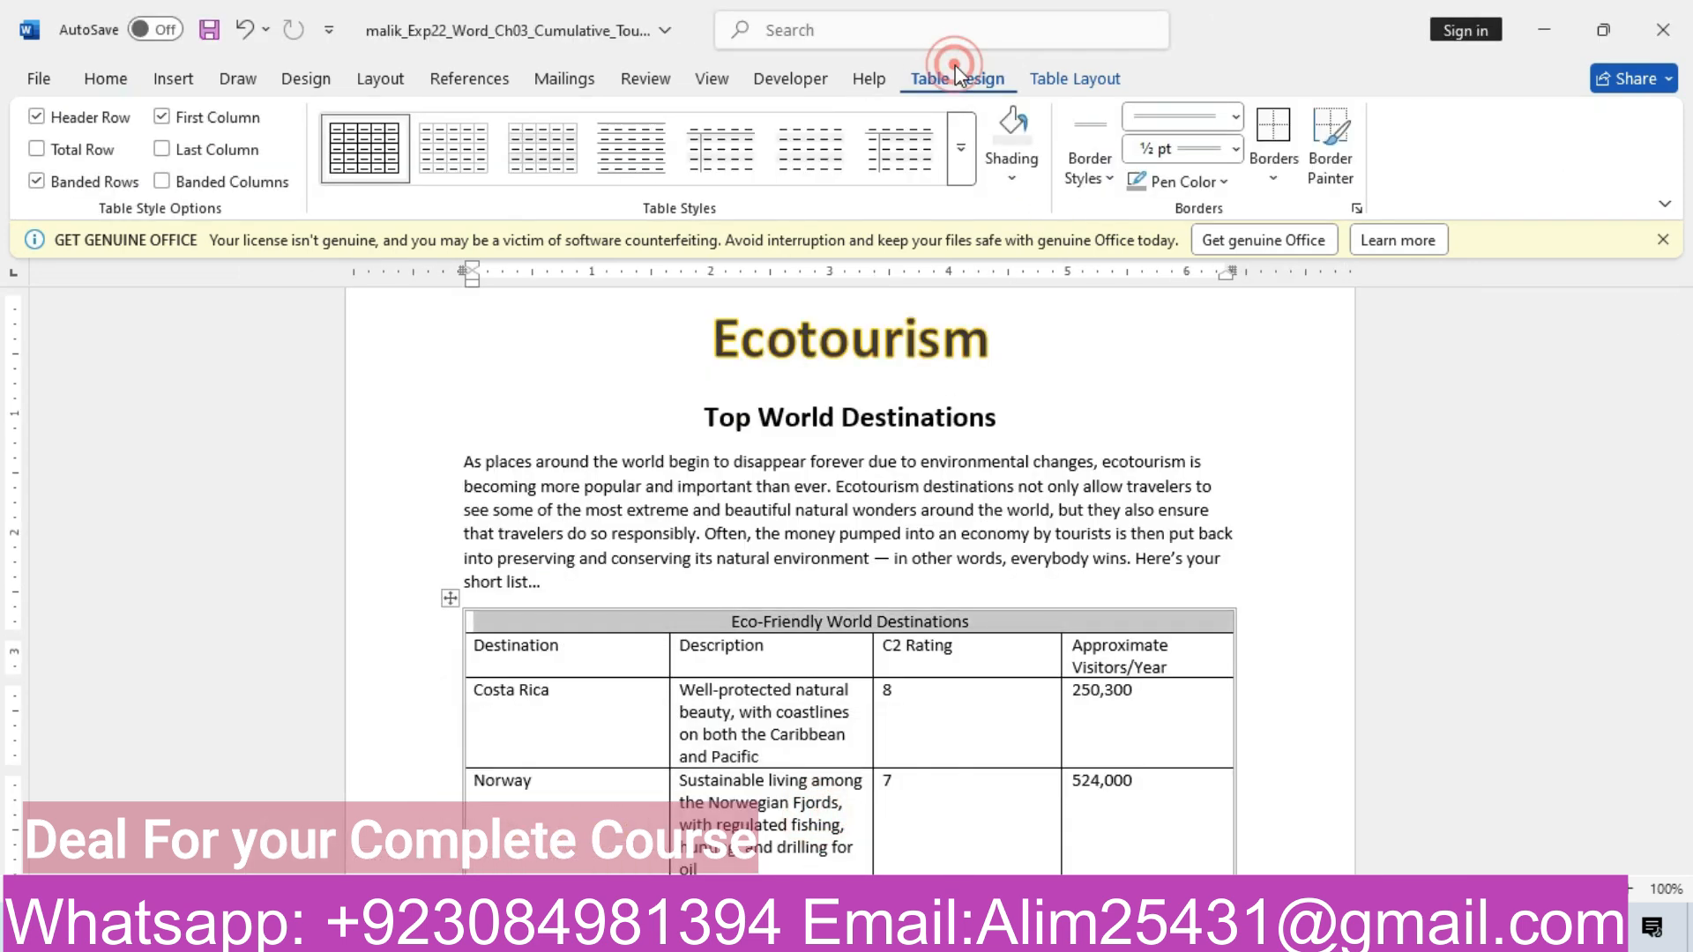
click(1007, 172)
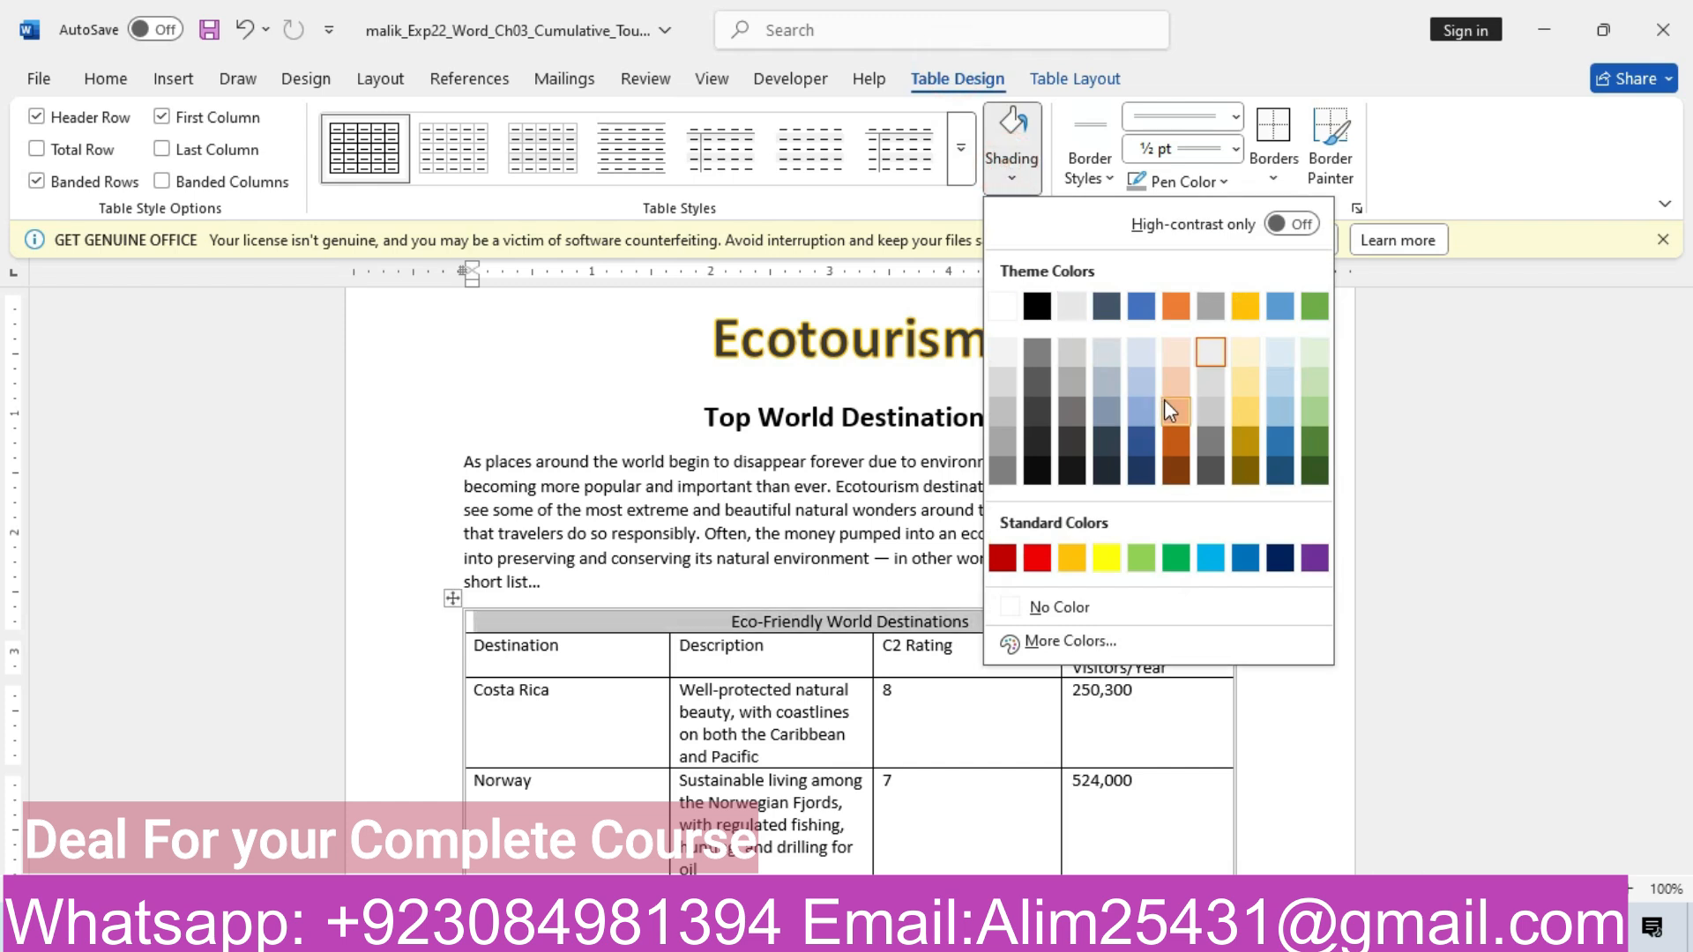
mouse_move(697, 931)
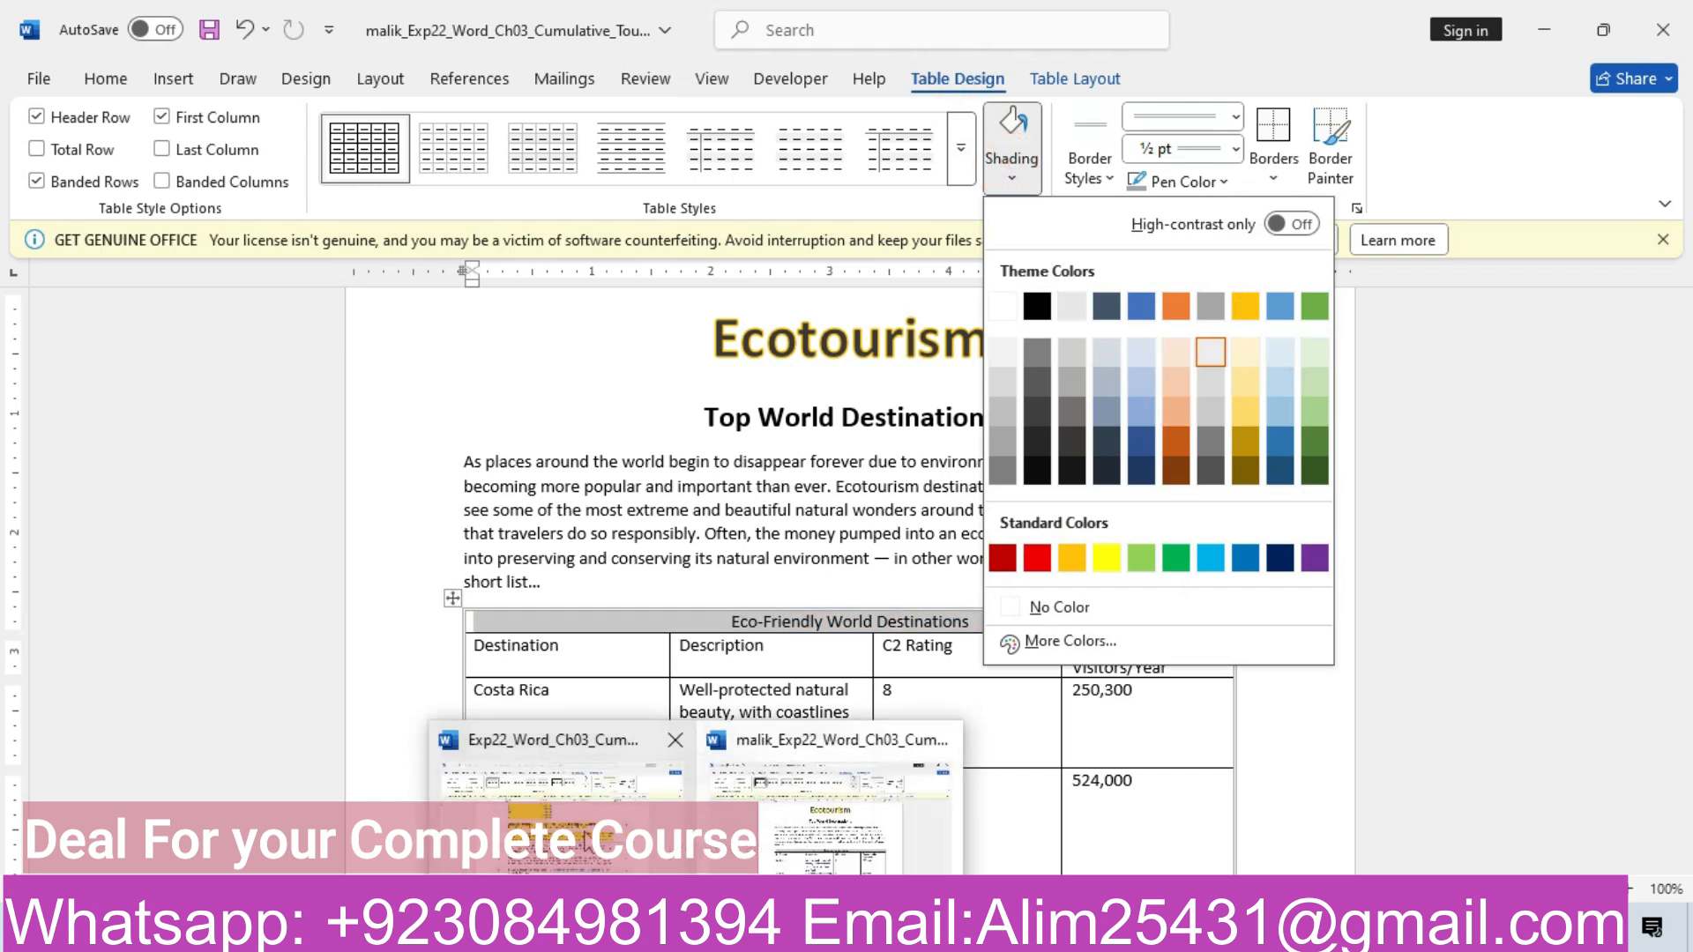
click(580, 833)
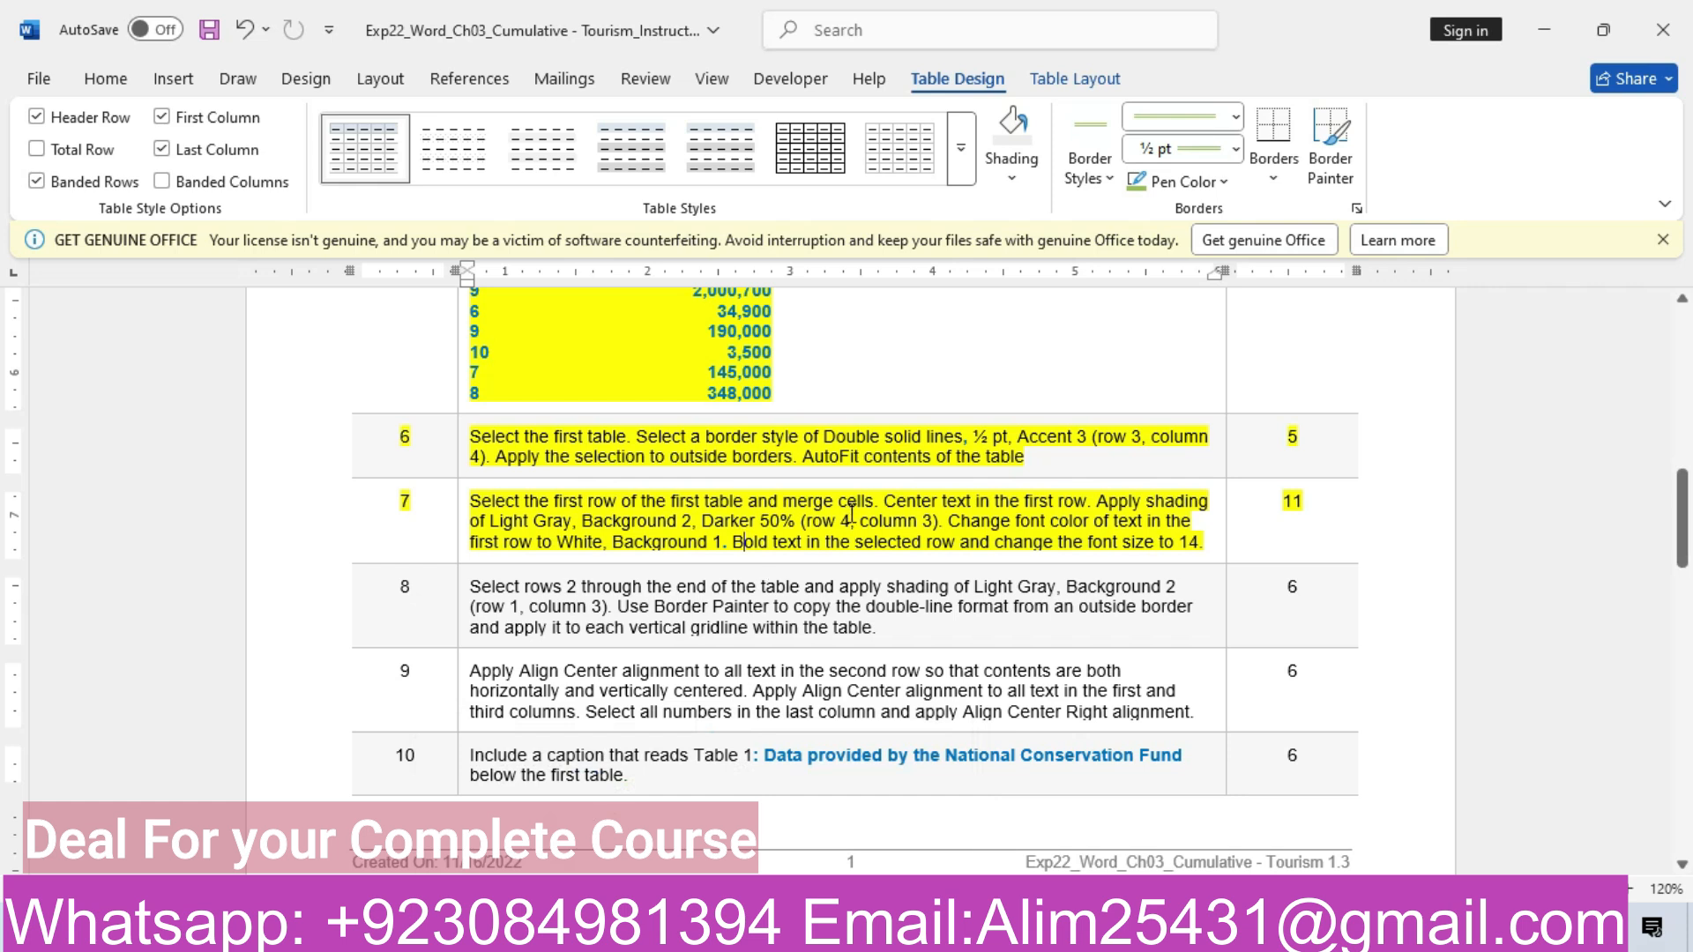
mouse_move(697, 931)
click(811, 854)
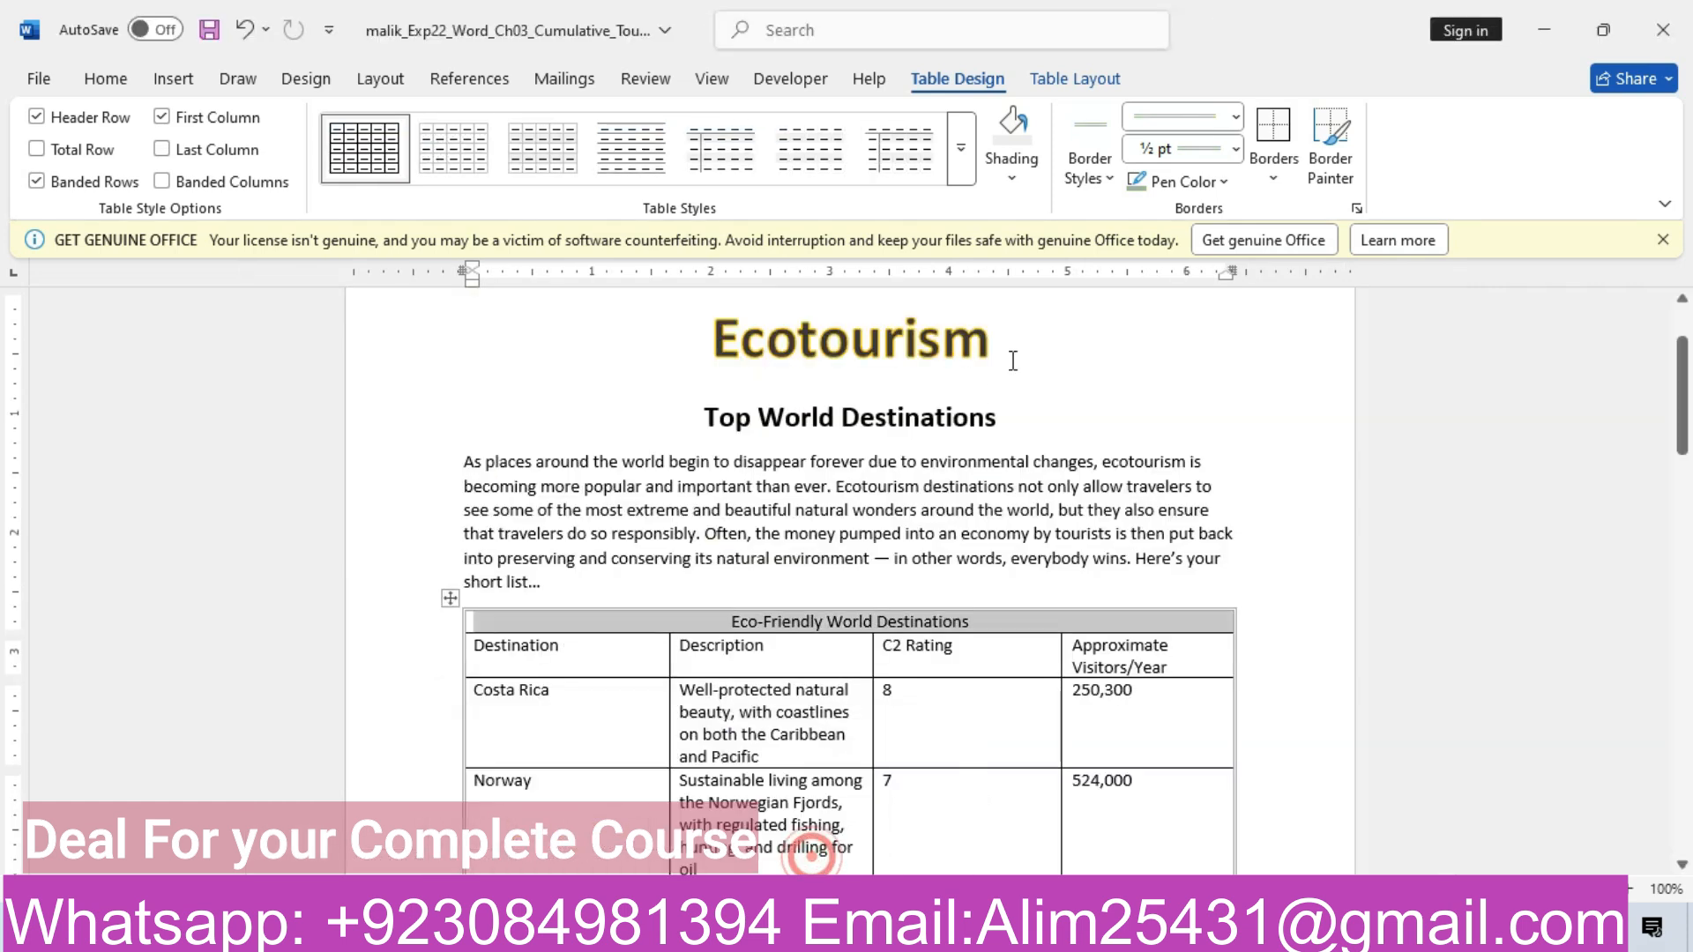
click(1012, 177)
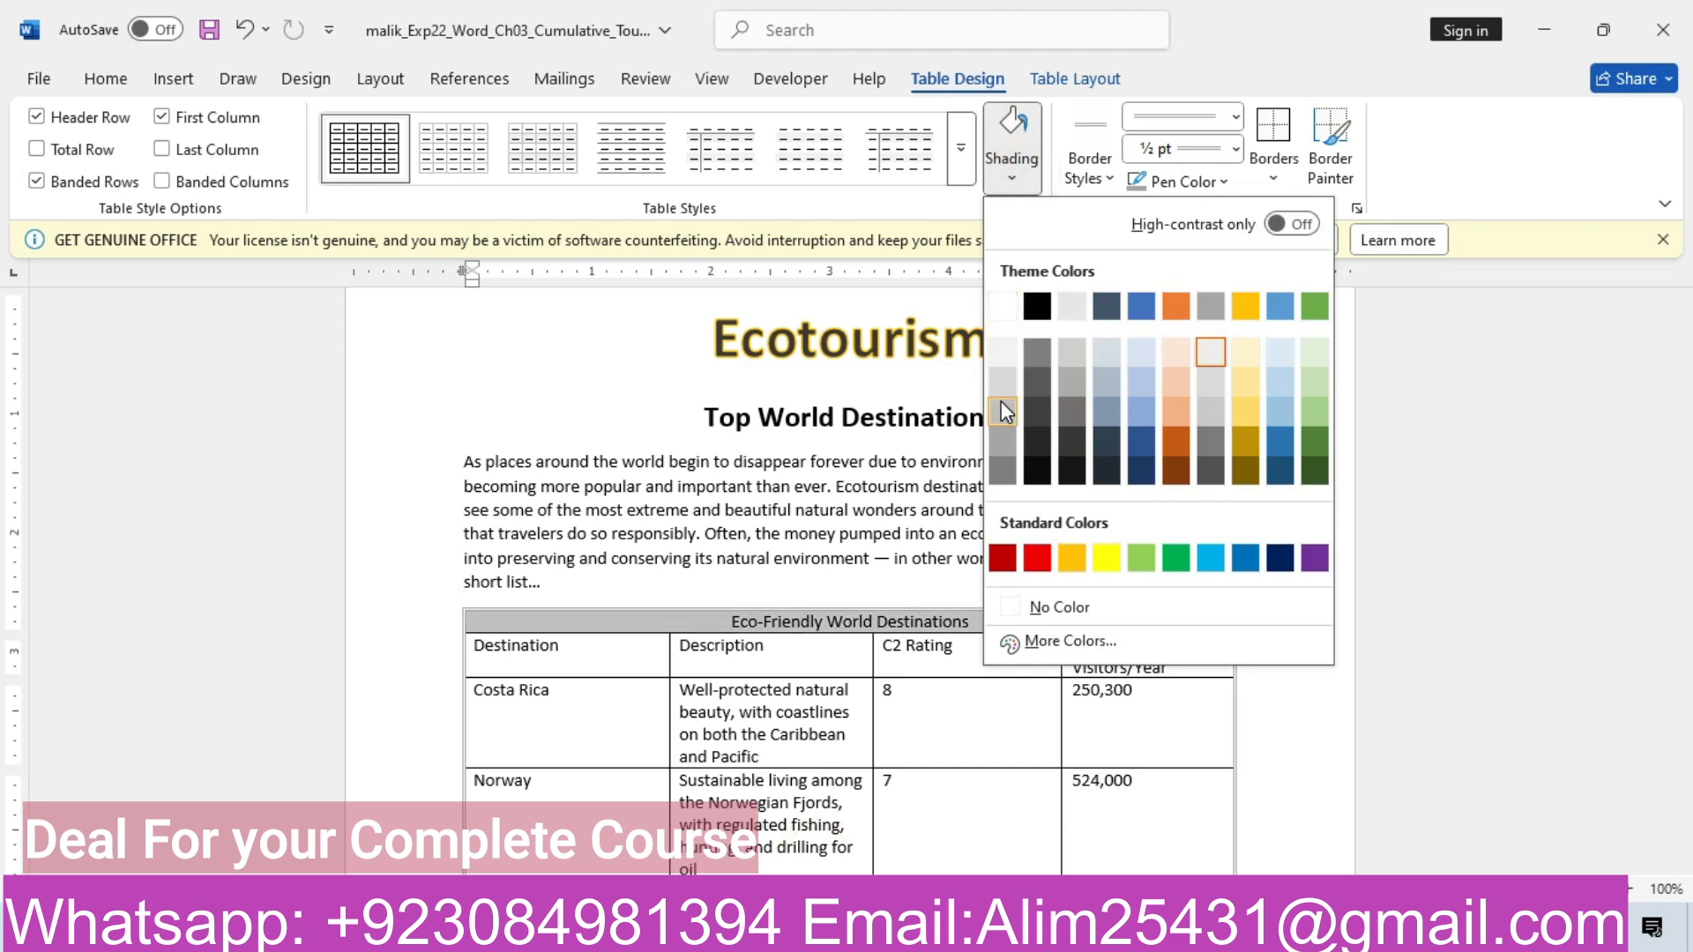
click(1072, 410)
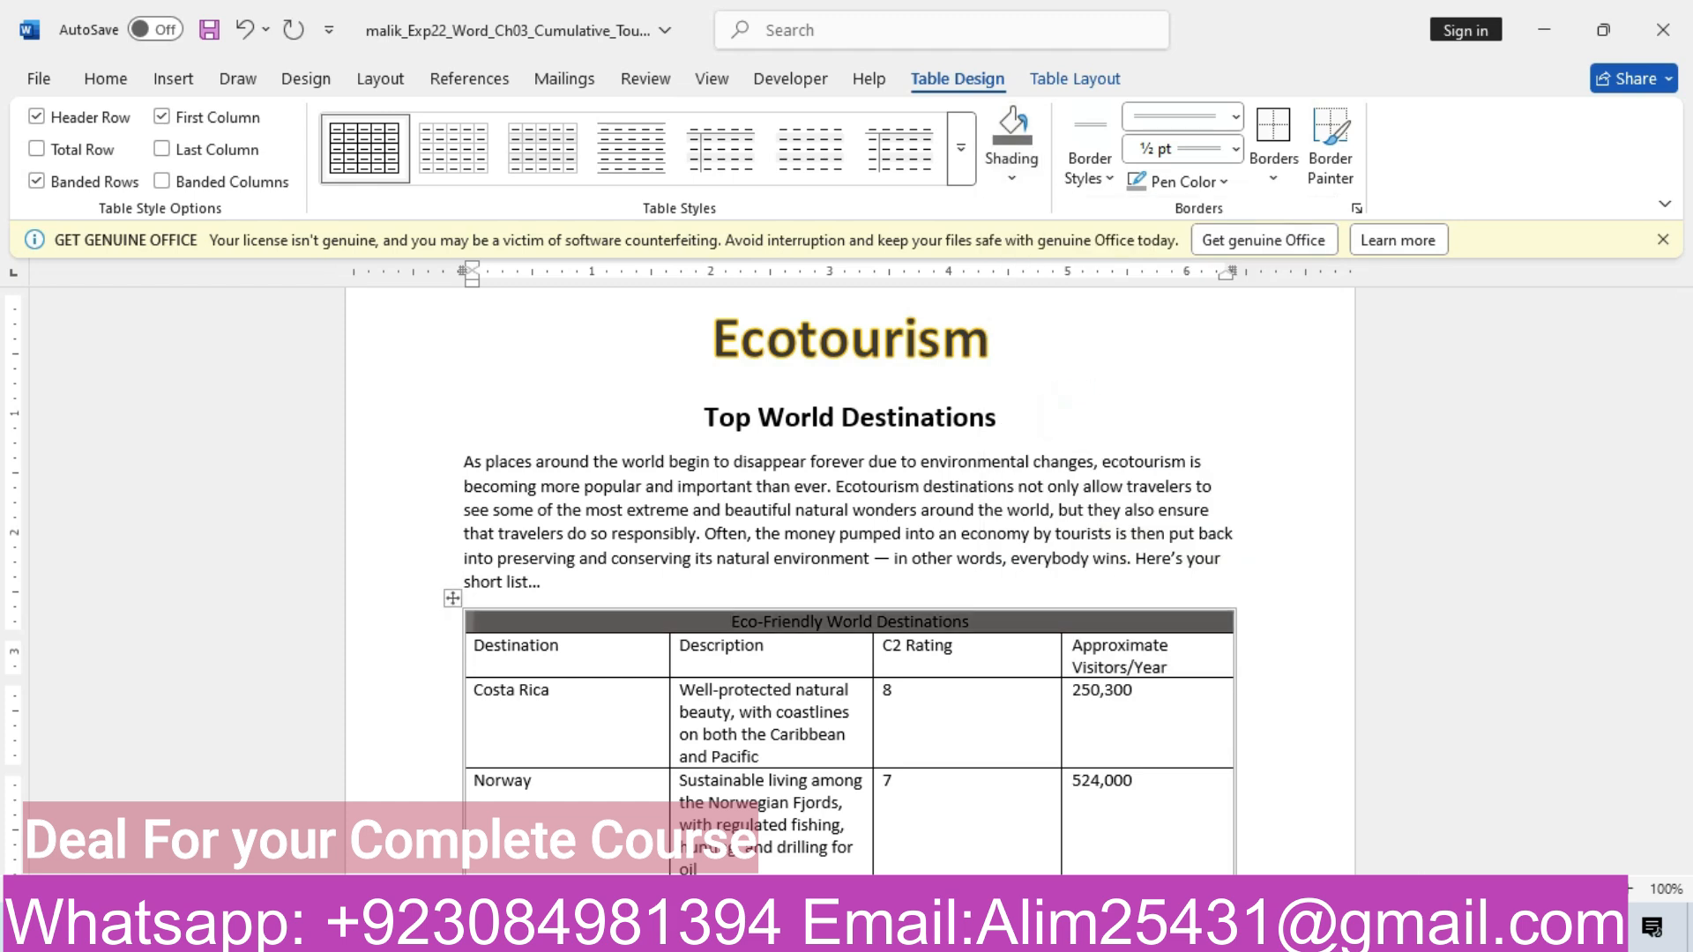
Recheck the instructions, then make the title row text White, Background 1
click(547, 811)
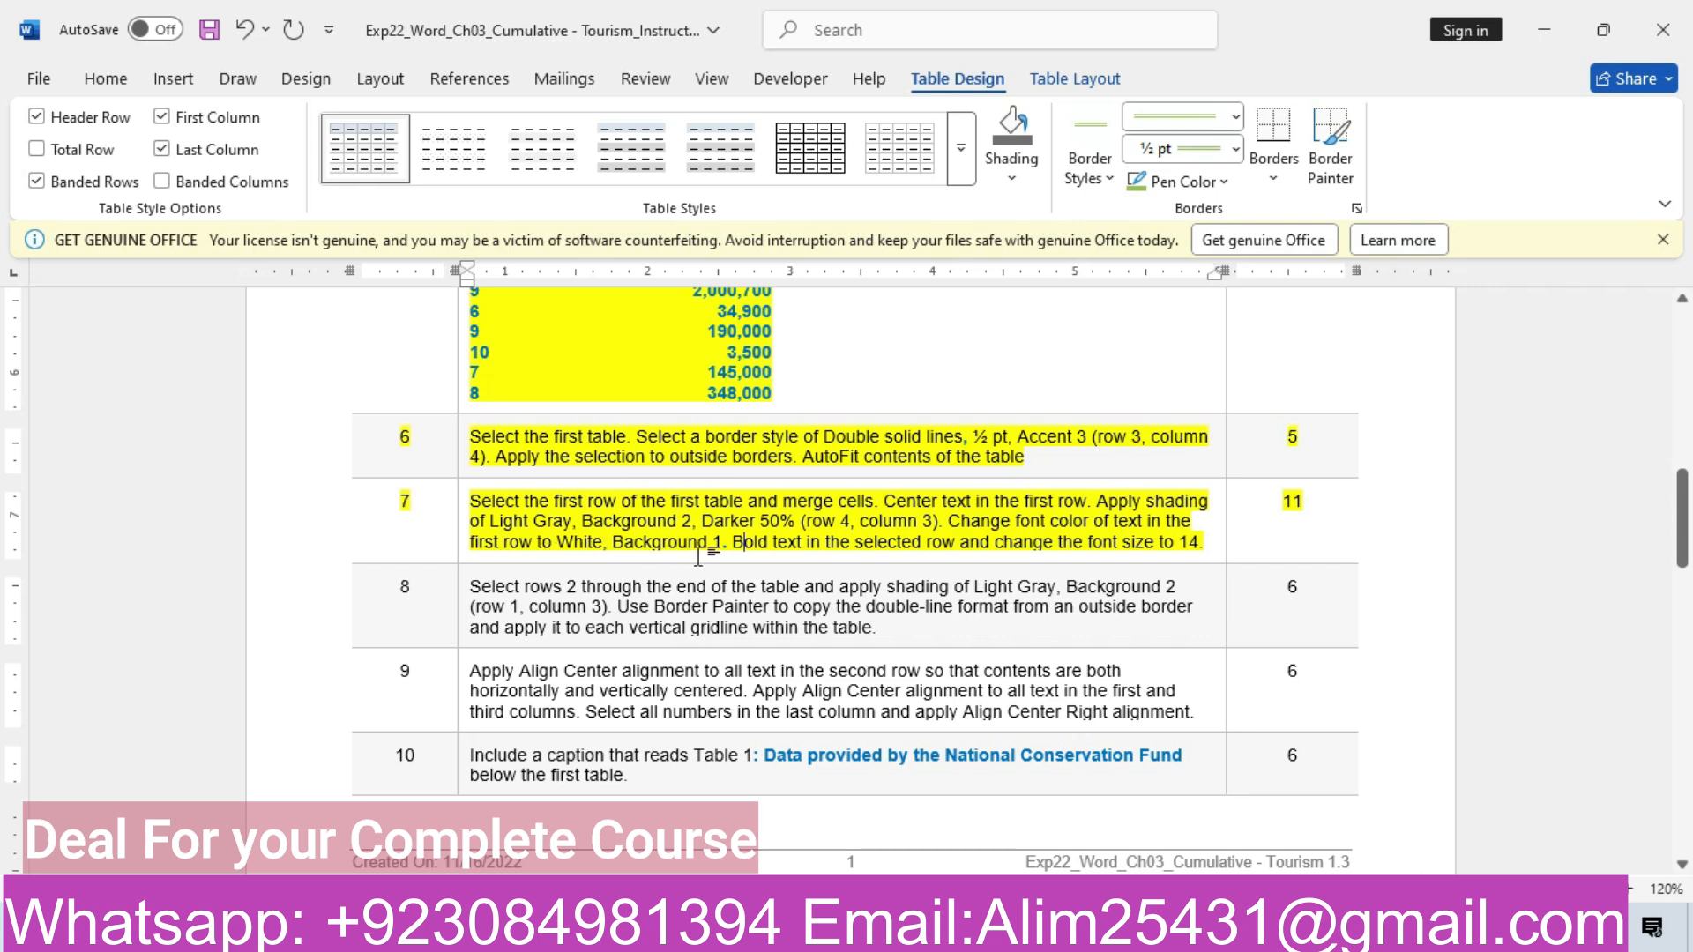
mouse_move(697, 930)
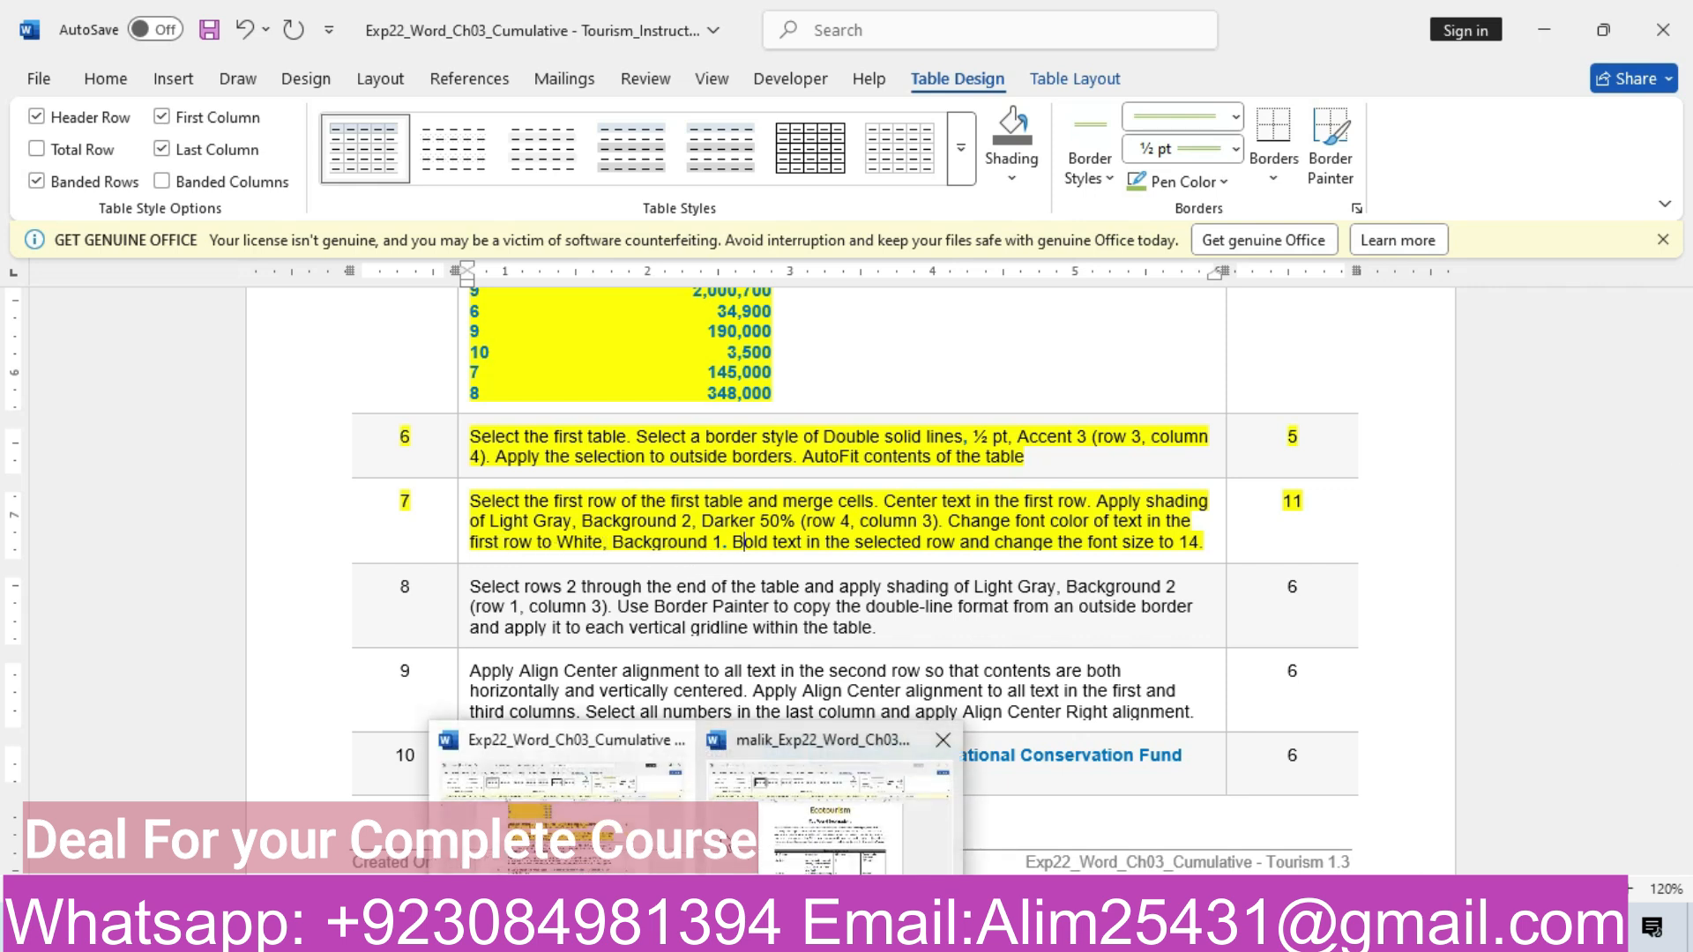
click(798, 851)
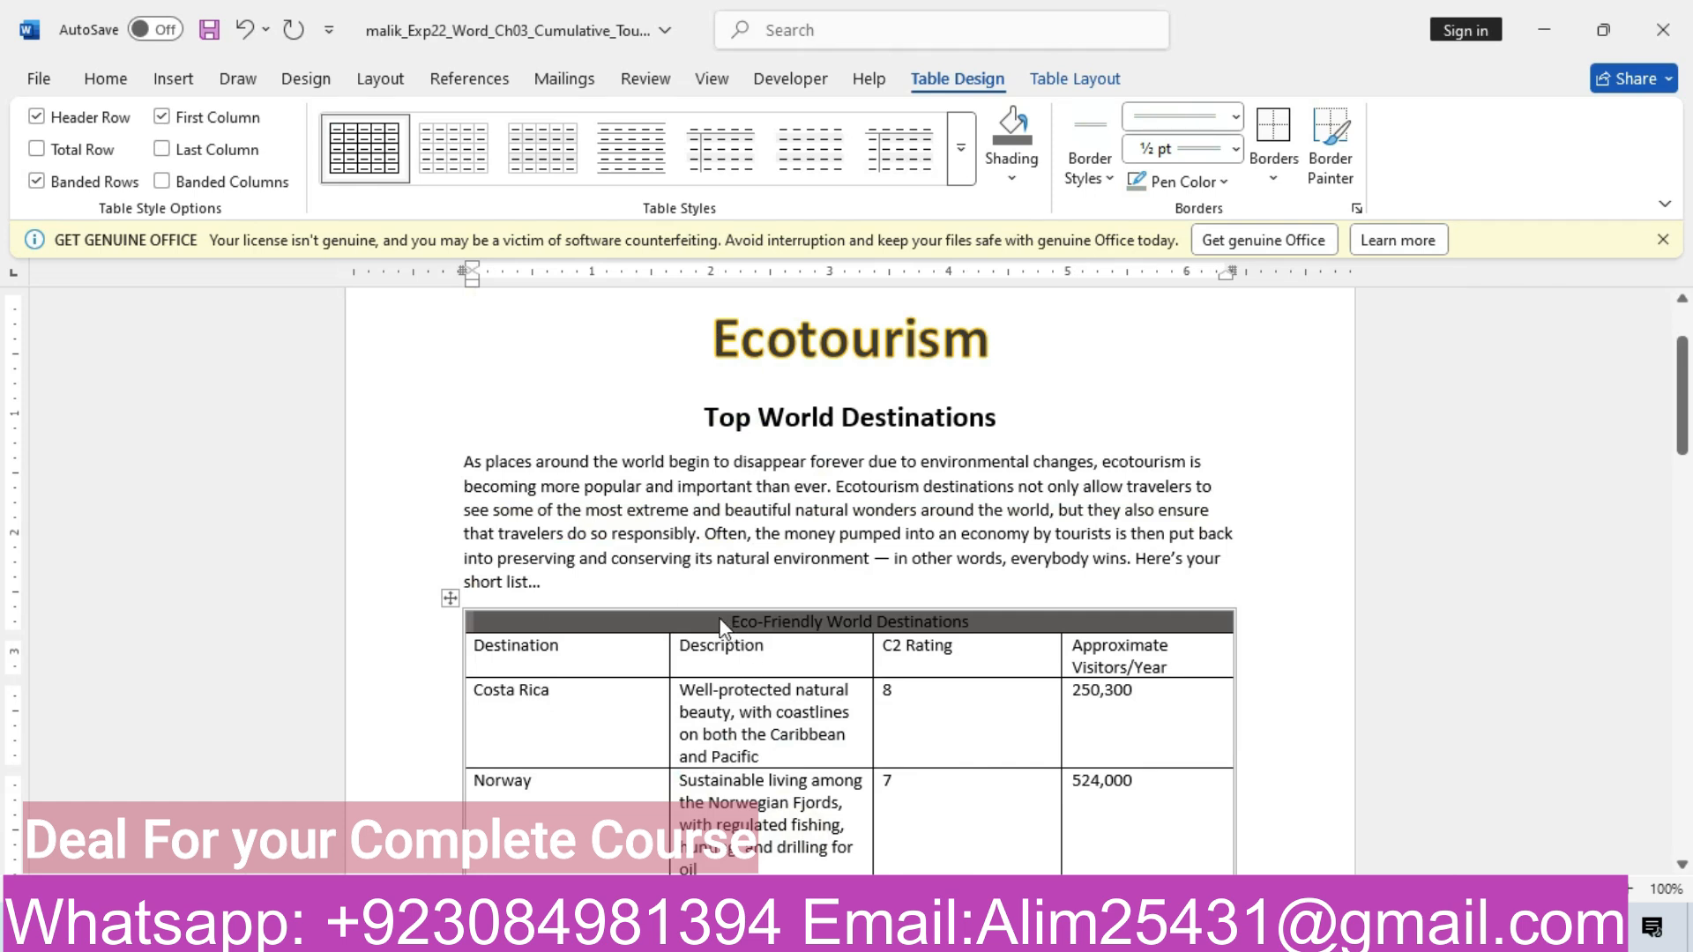
click(134, 79)
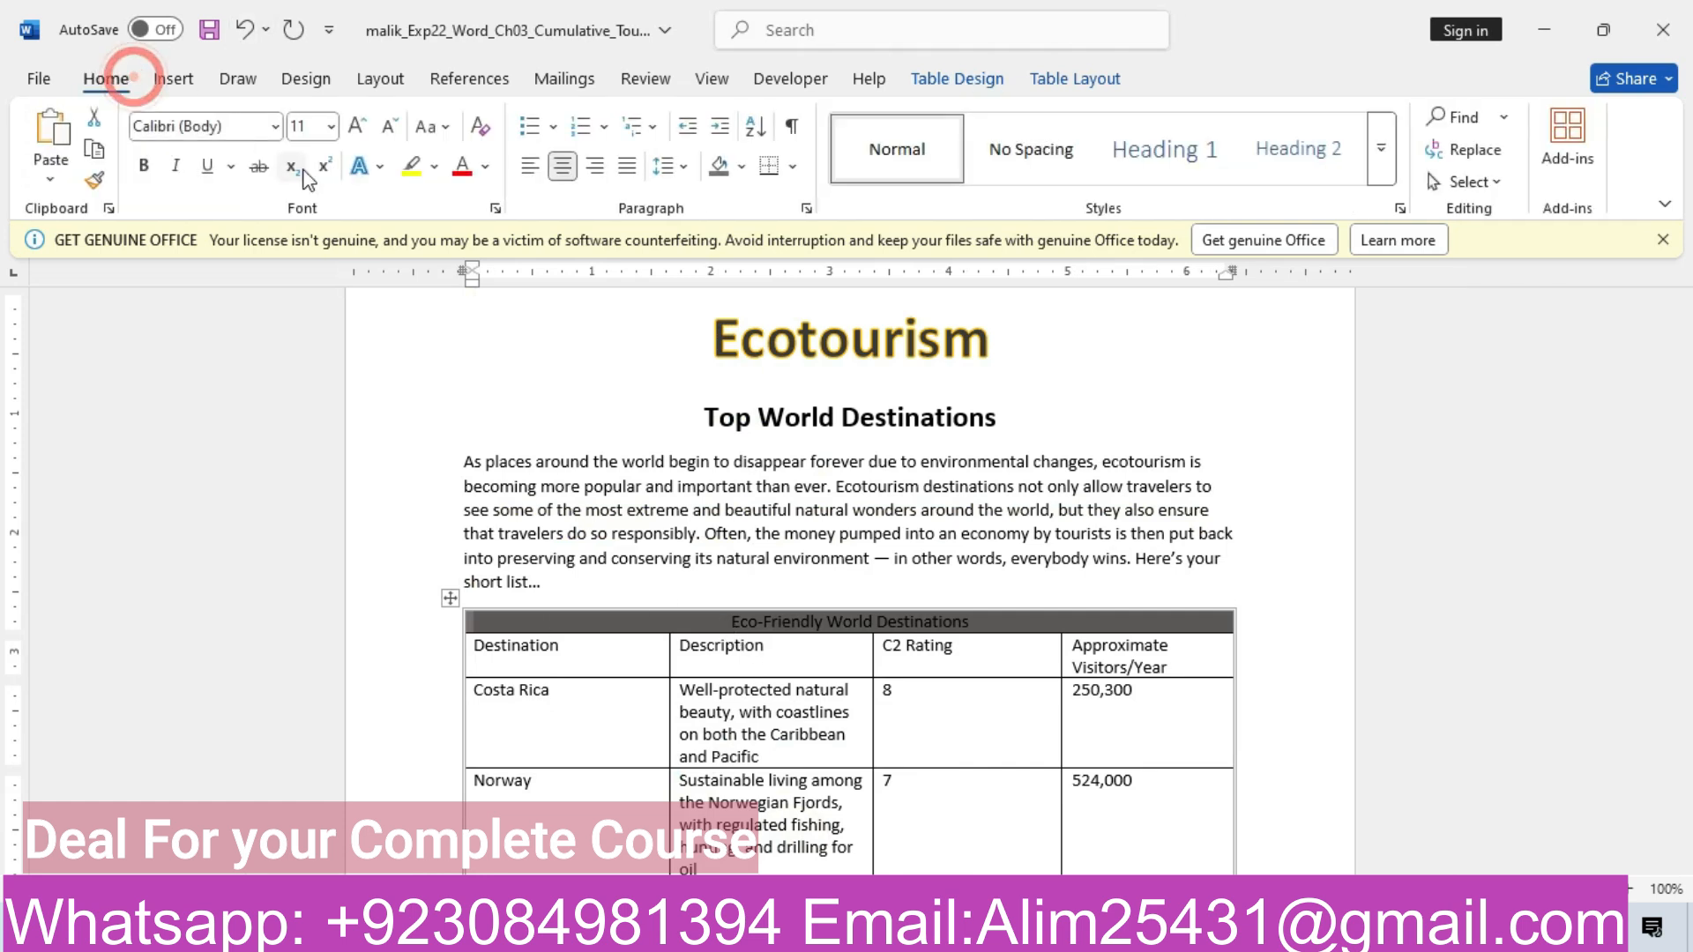
click(485, 165)
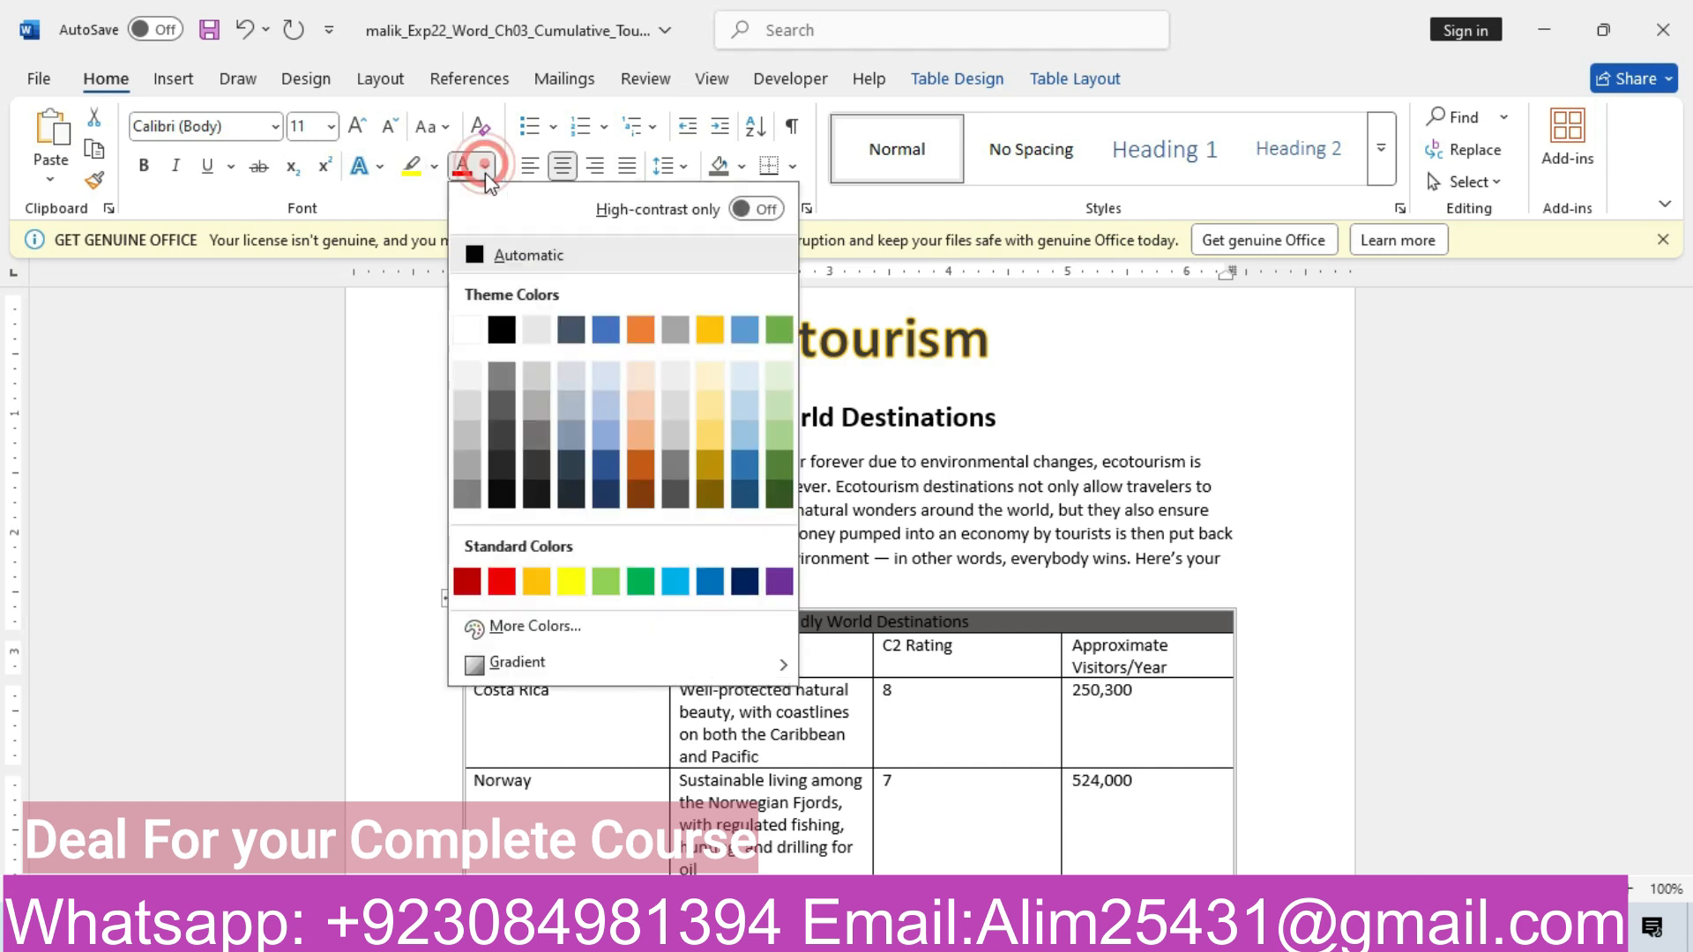
click(474, 332)
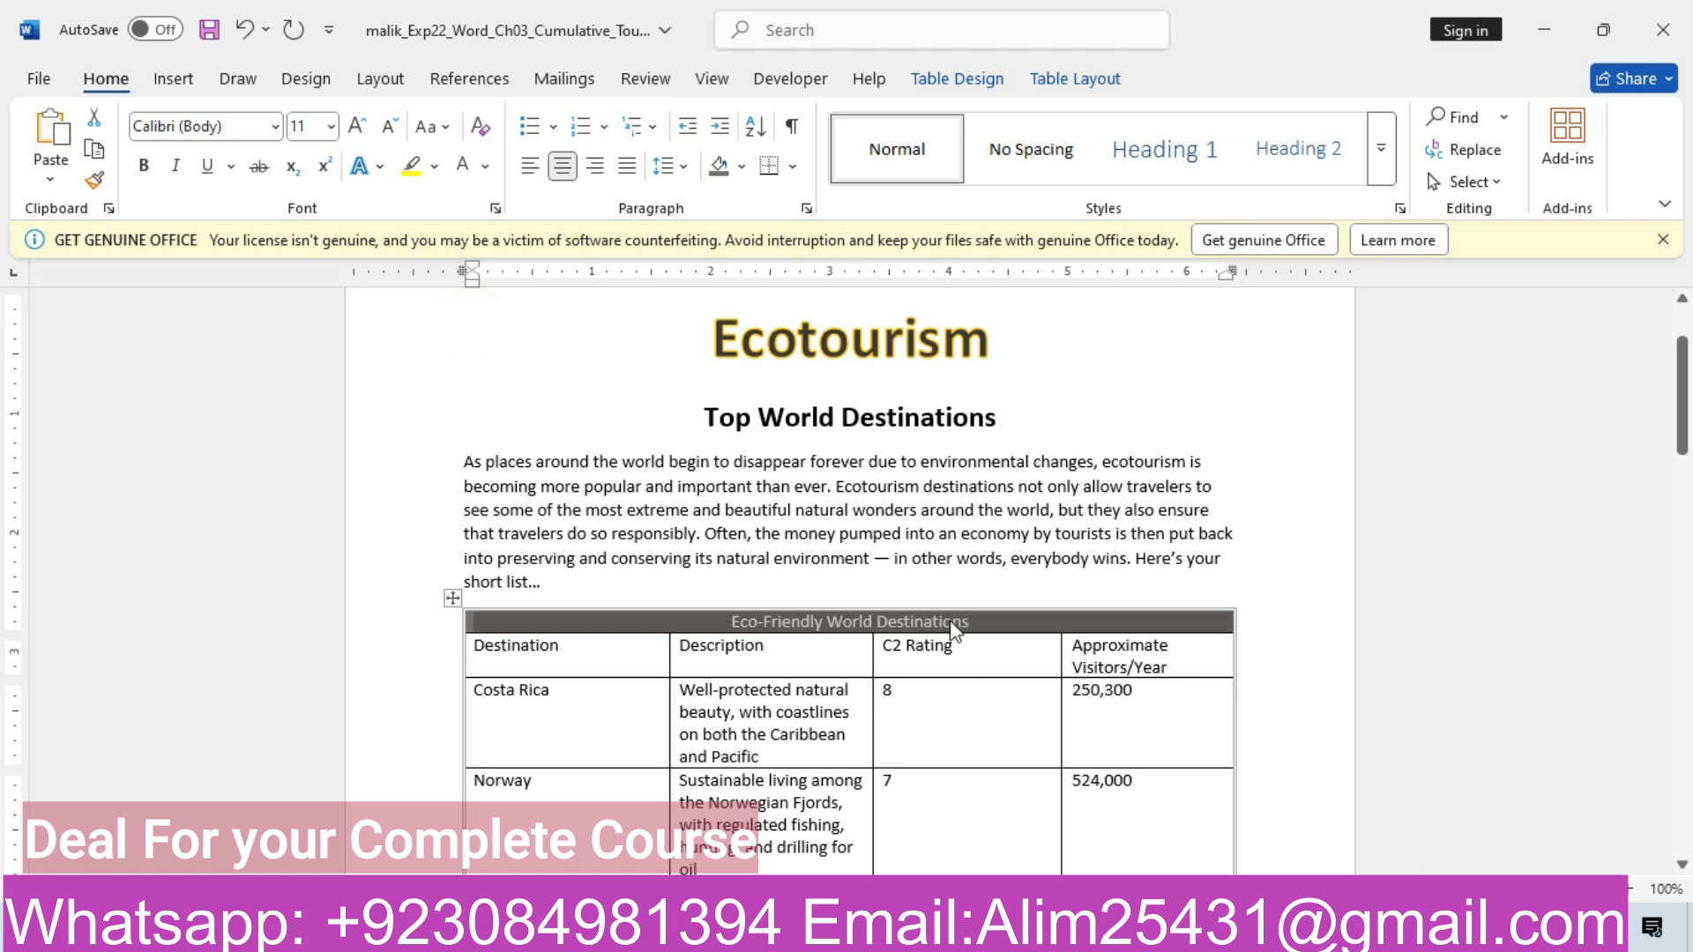
Reread the instructions, then select the Destination column-heading row
mouse_move(609, 933)
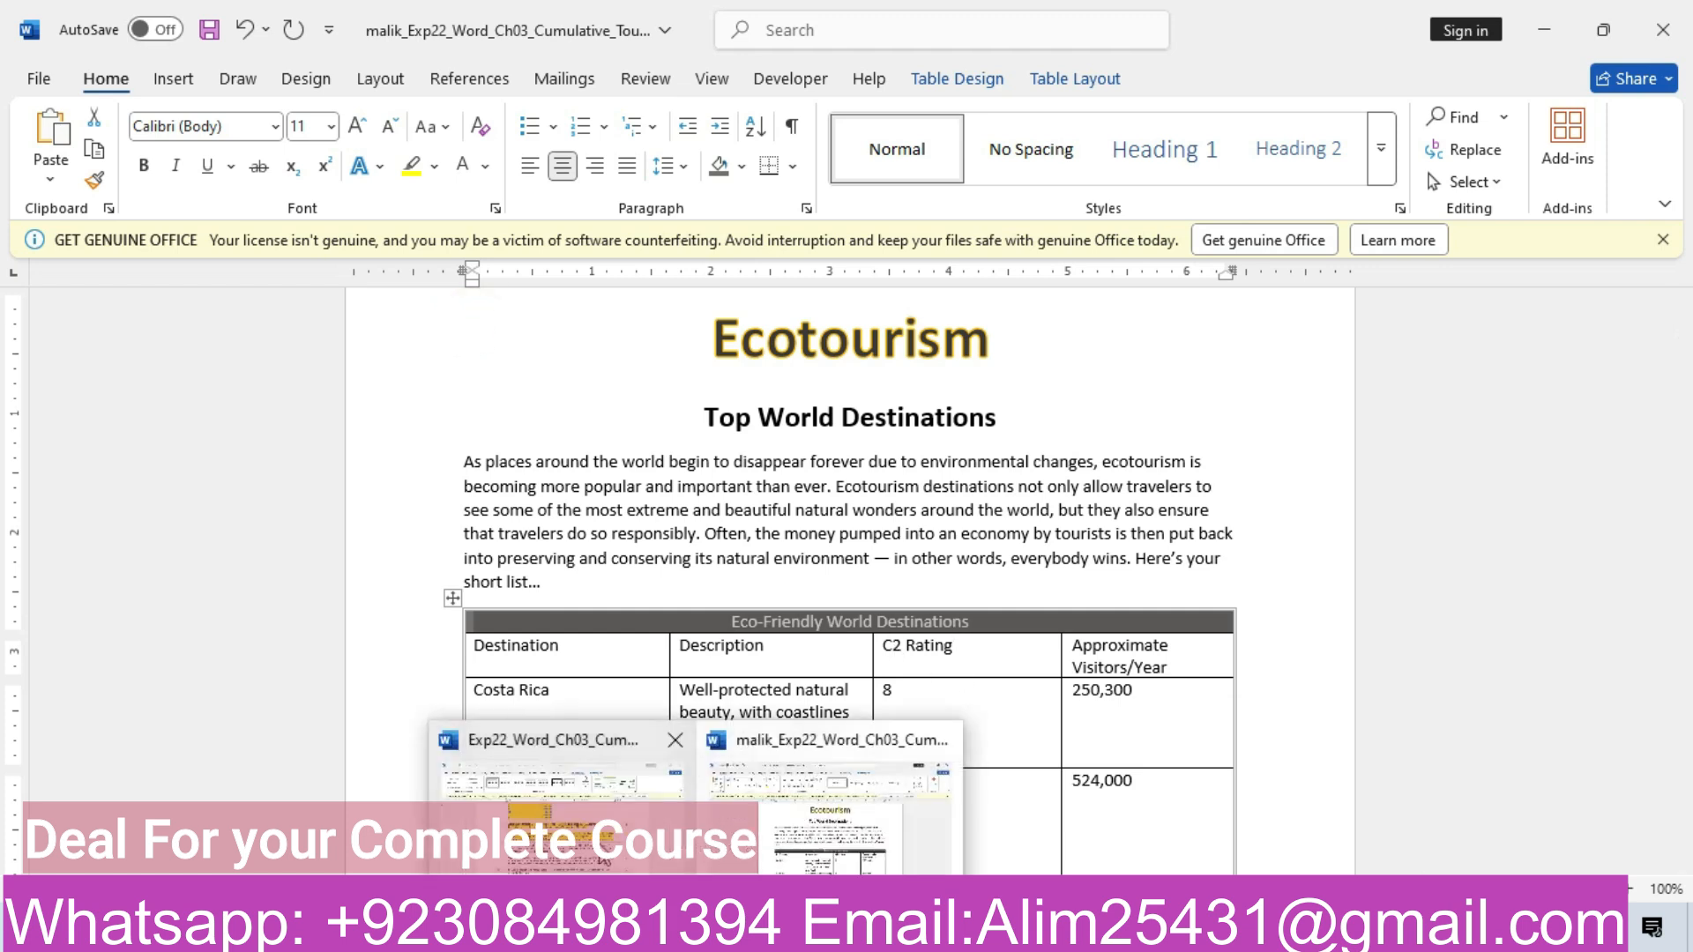
click(600, 851)
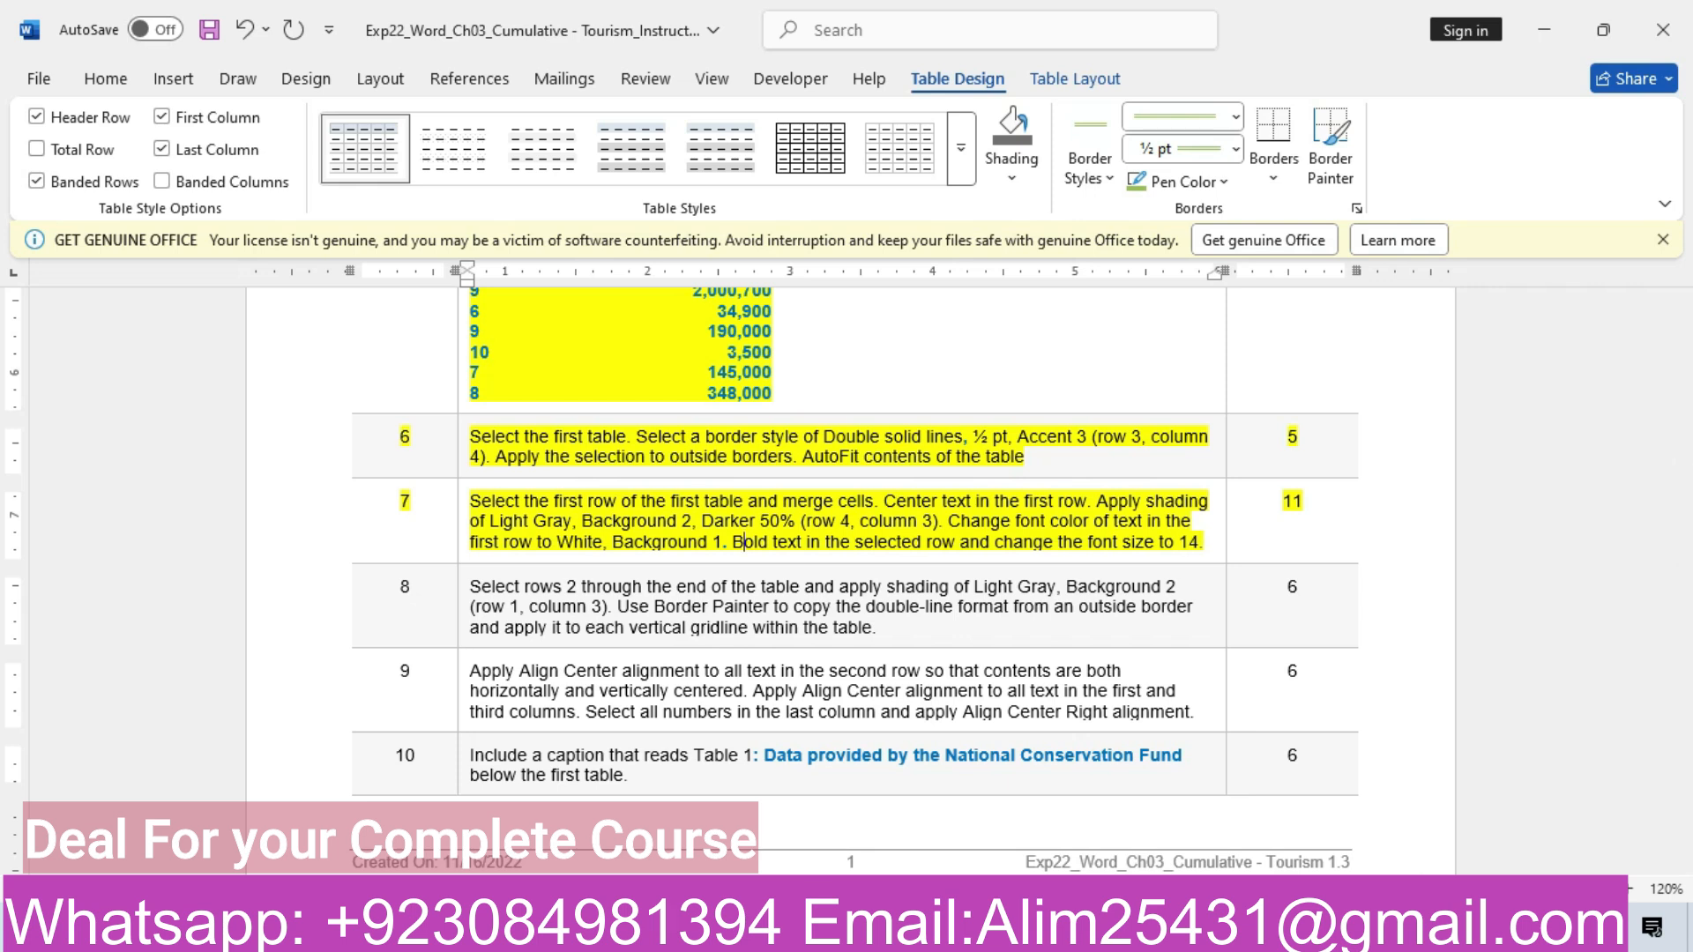
mouse_move(617, 933)
click(602, 831)
click(864, 842)
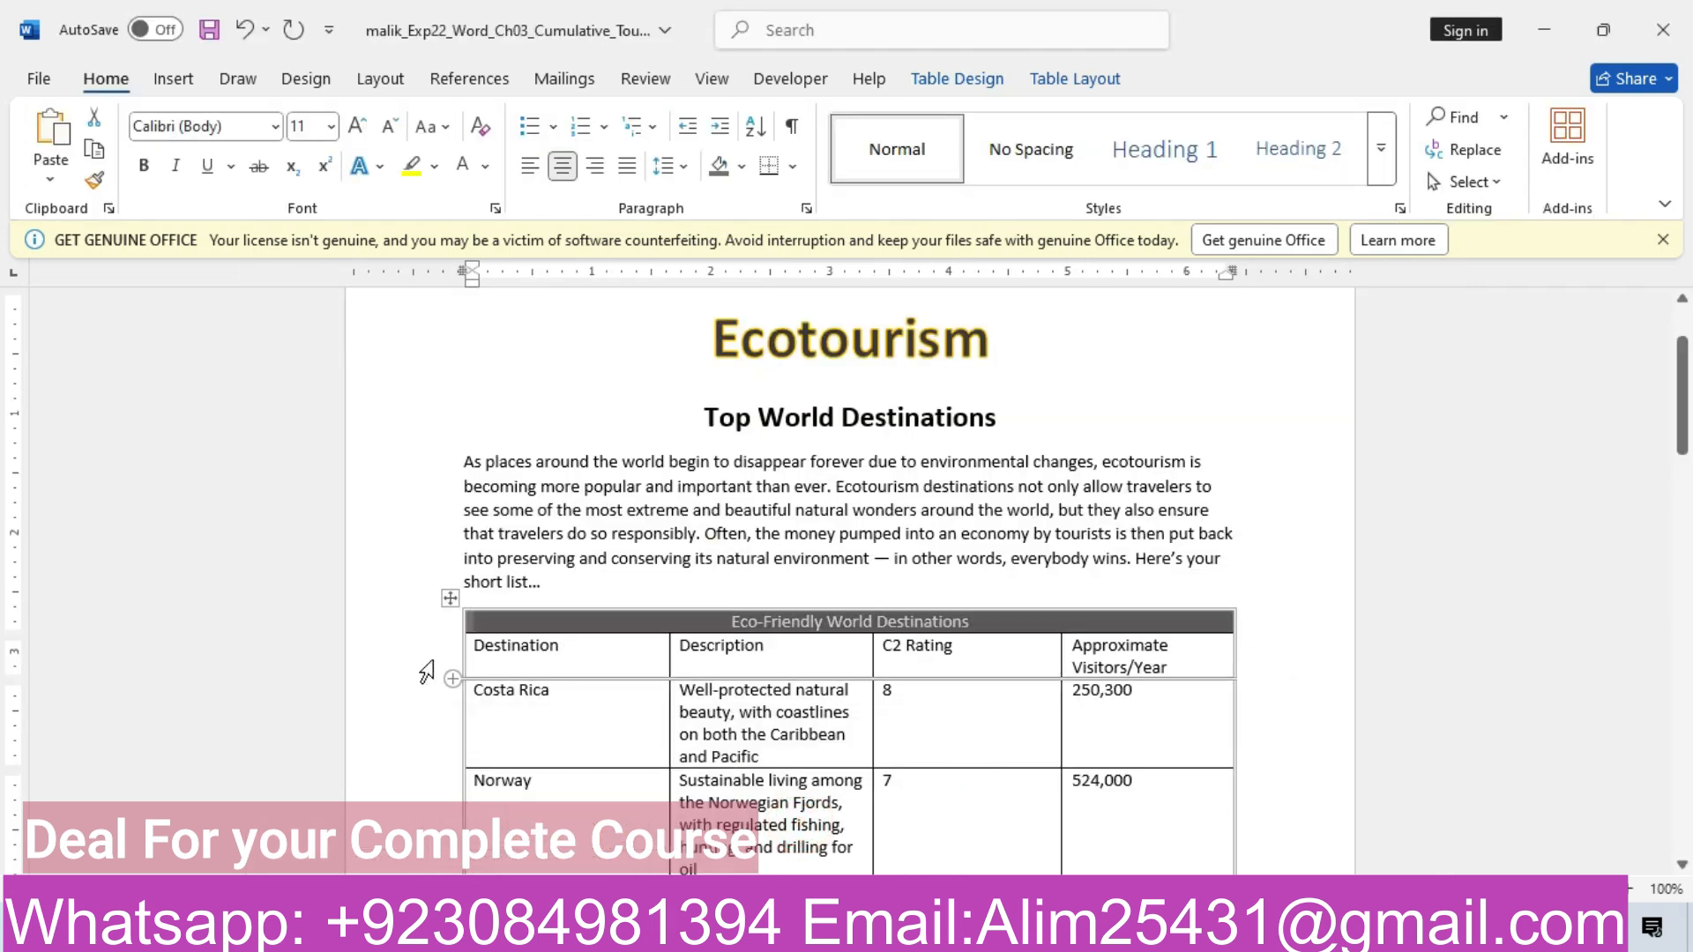
click(437, 655)
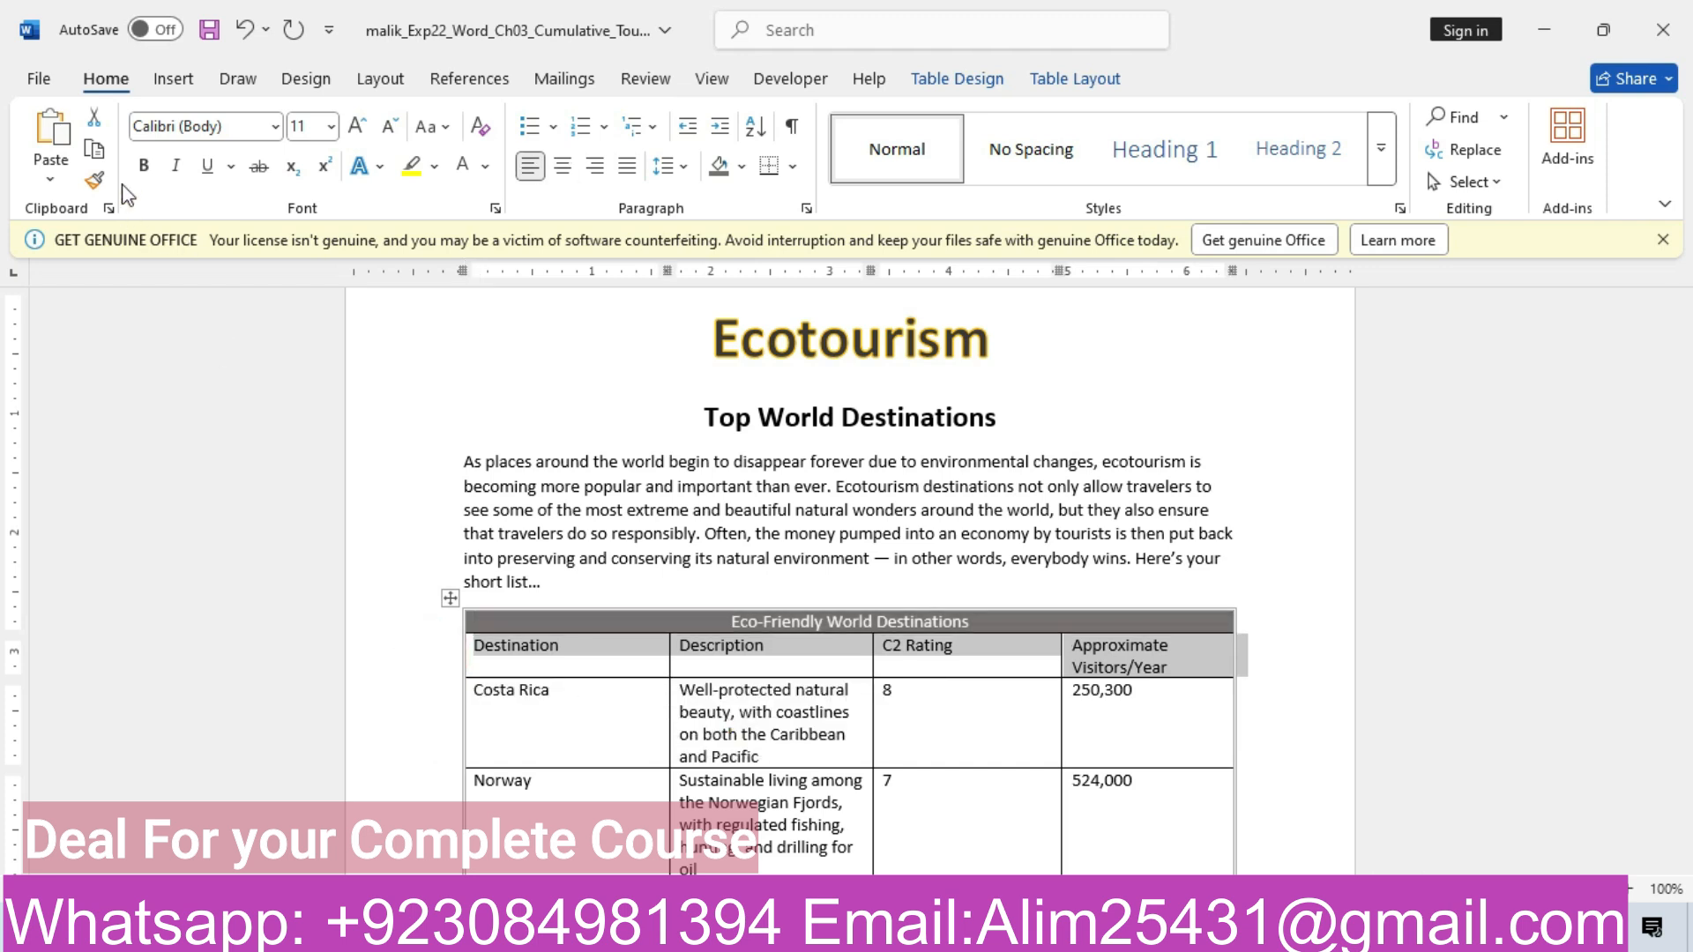
Make the column headings bold at 14 pt, checking the instructions along the way
click(143, 165)
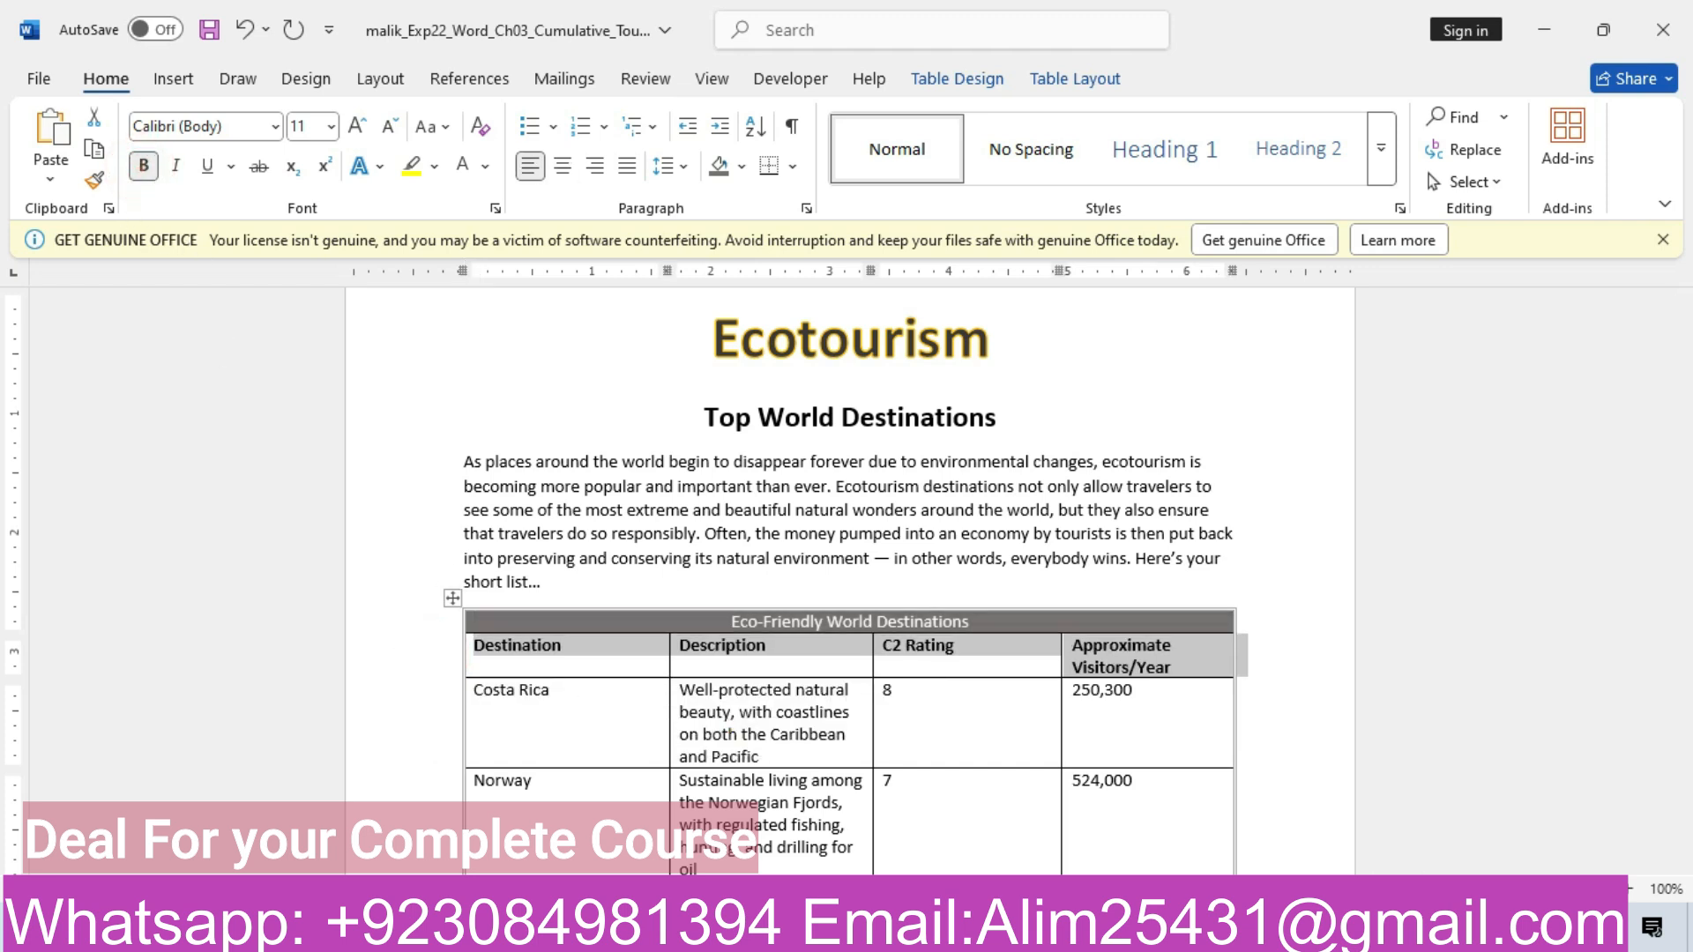
click(838, 847)
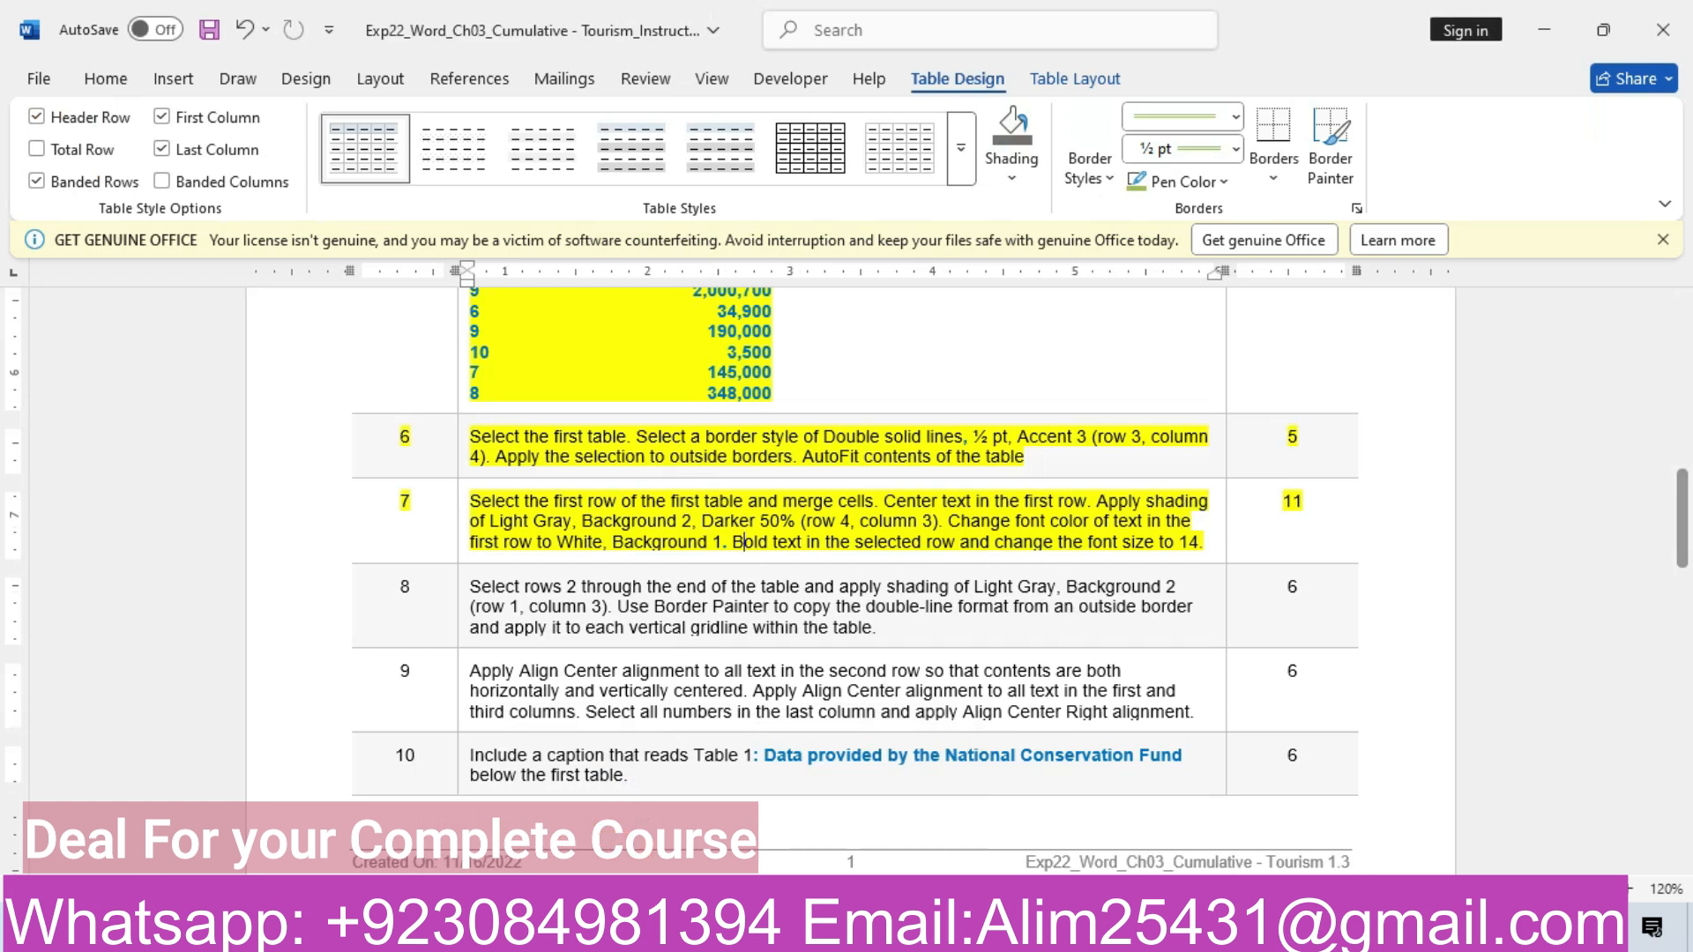
click(828, 838)
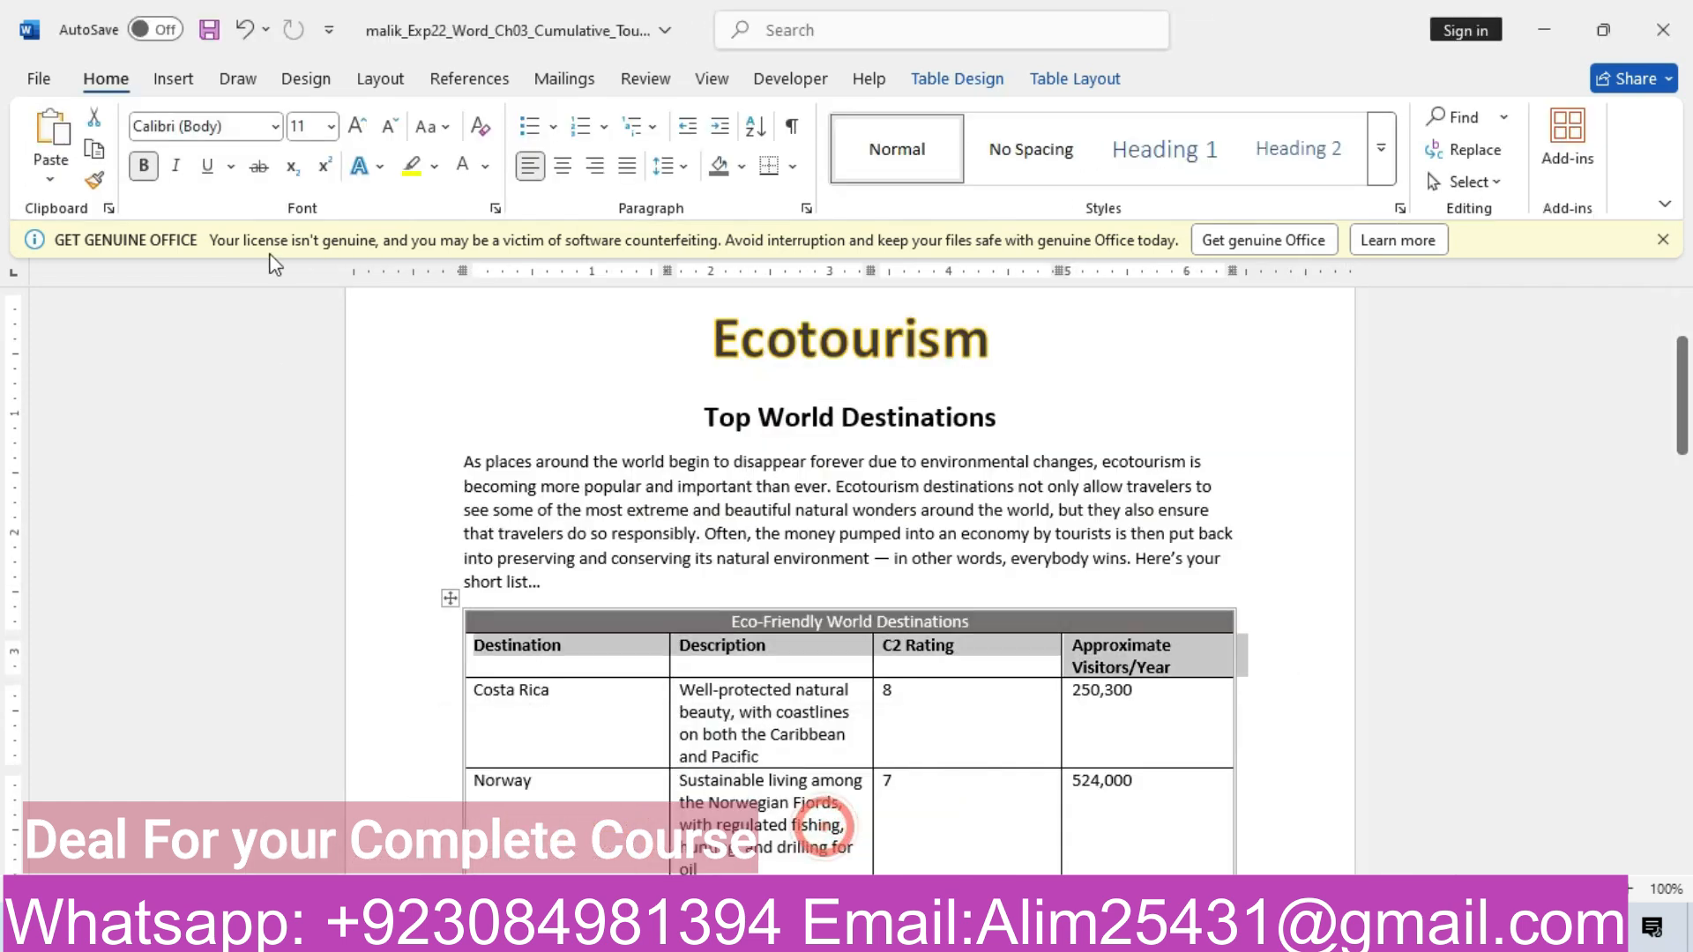
click(331, 128)
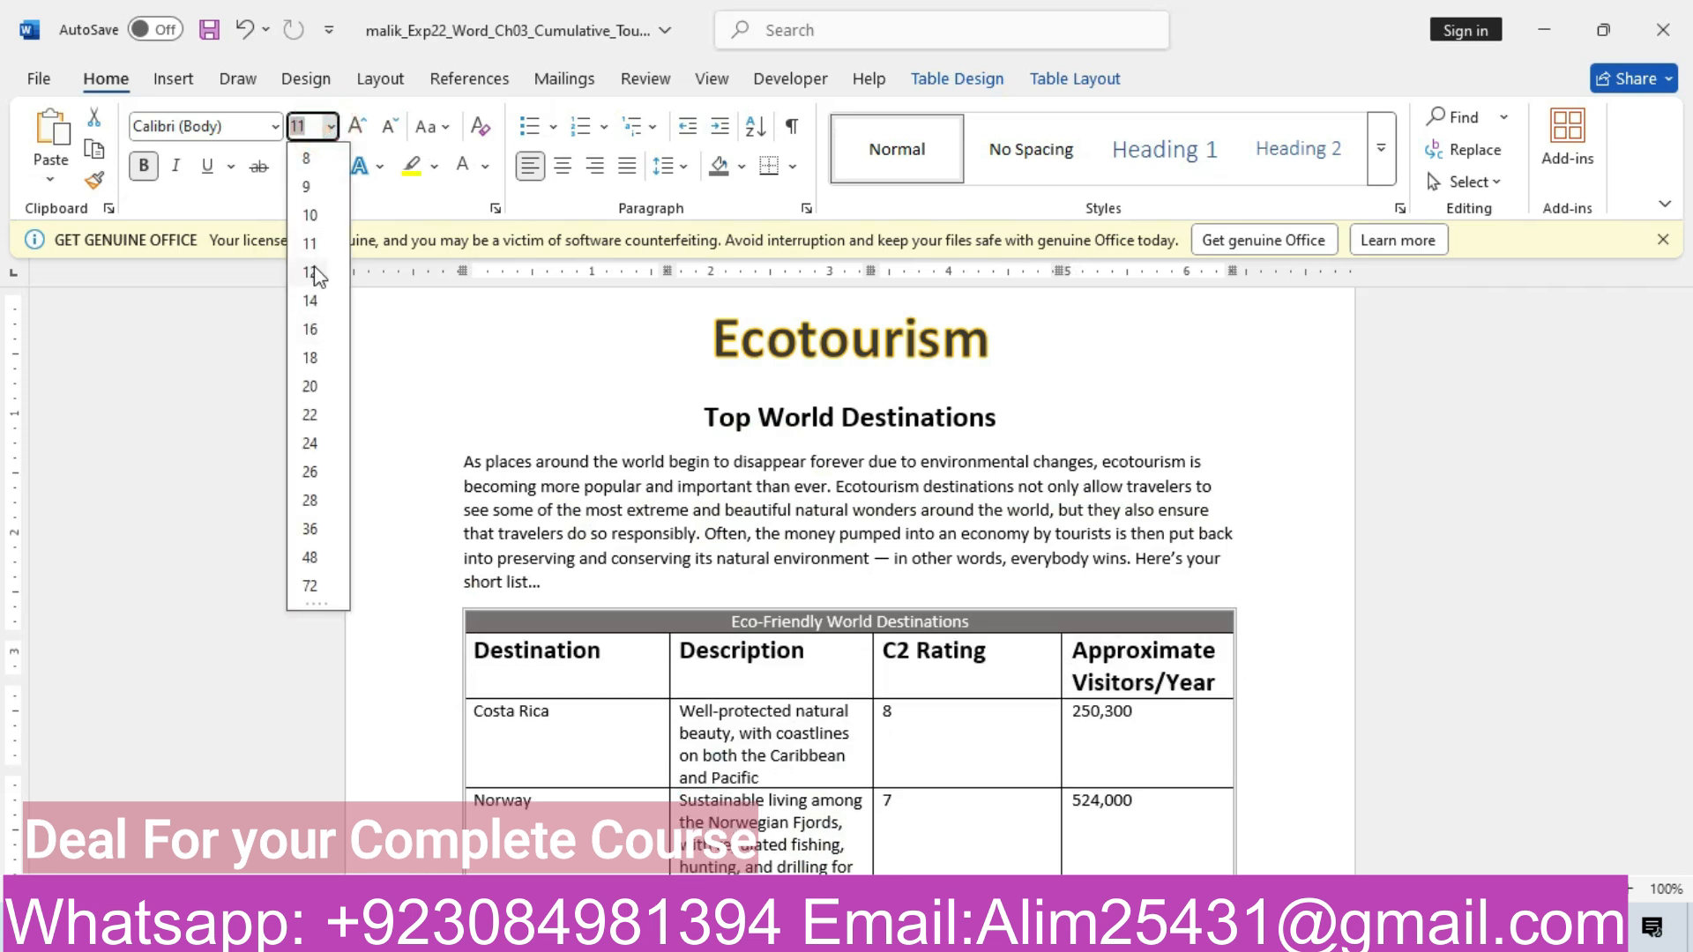
click(310, 301)
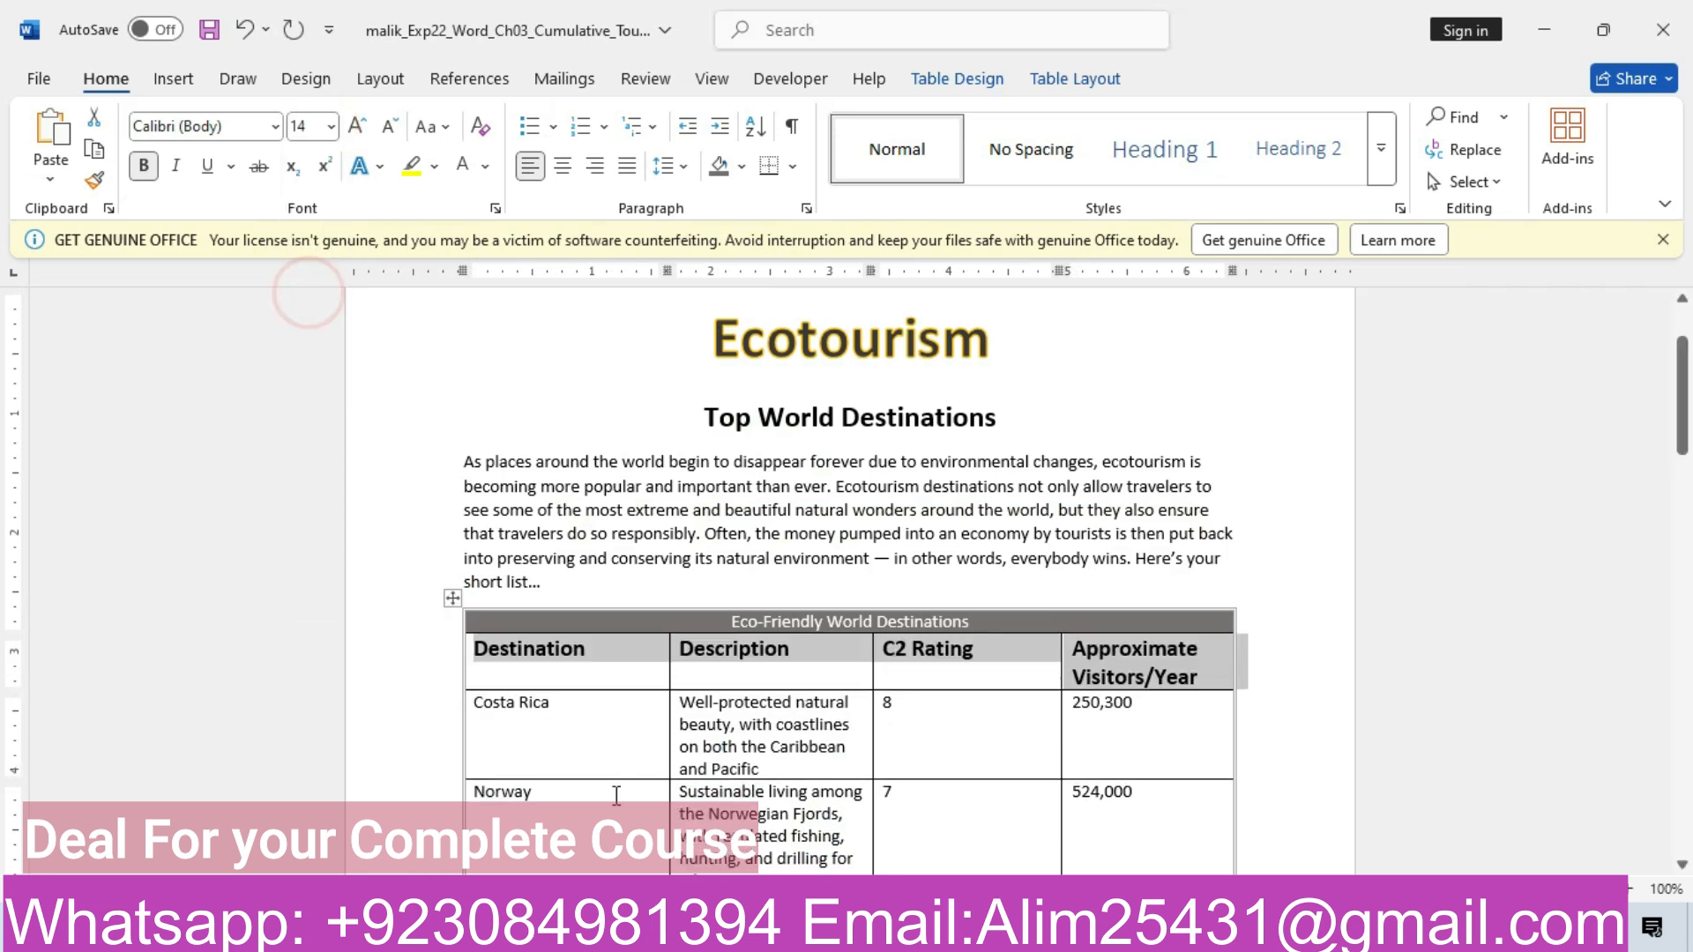
click(615, 838)
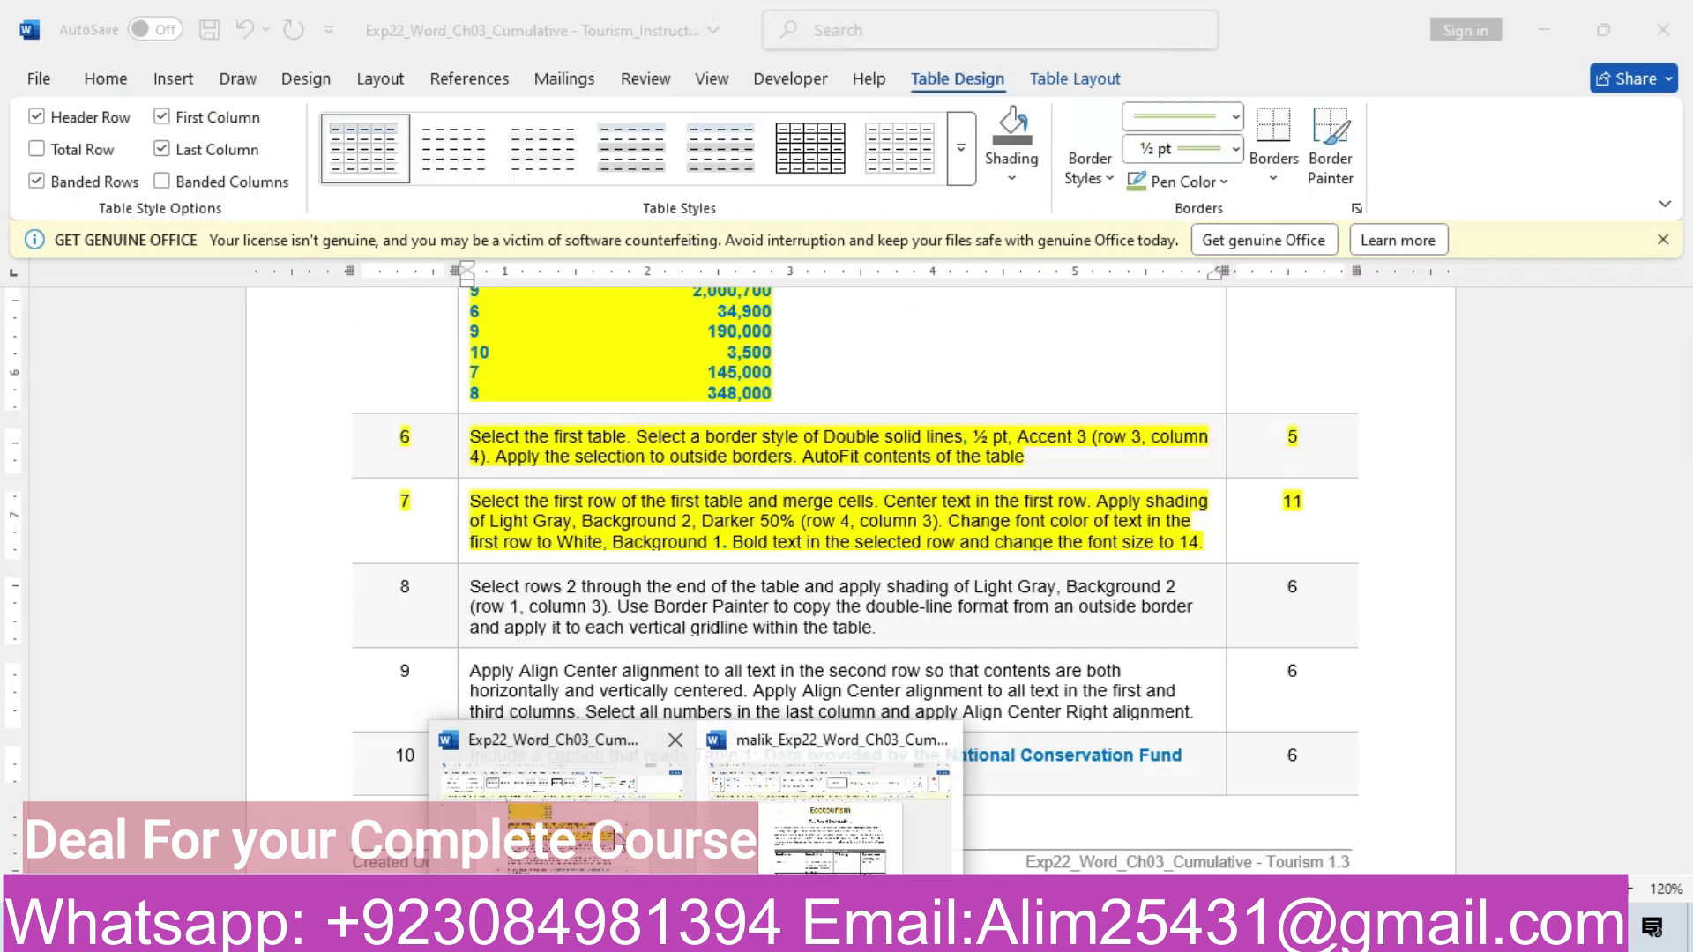
Highlight step 8 of the tourism instructions in yellow
click(291, 601)
click(460, 544)
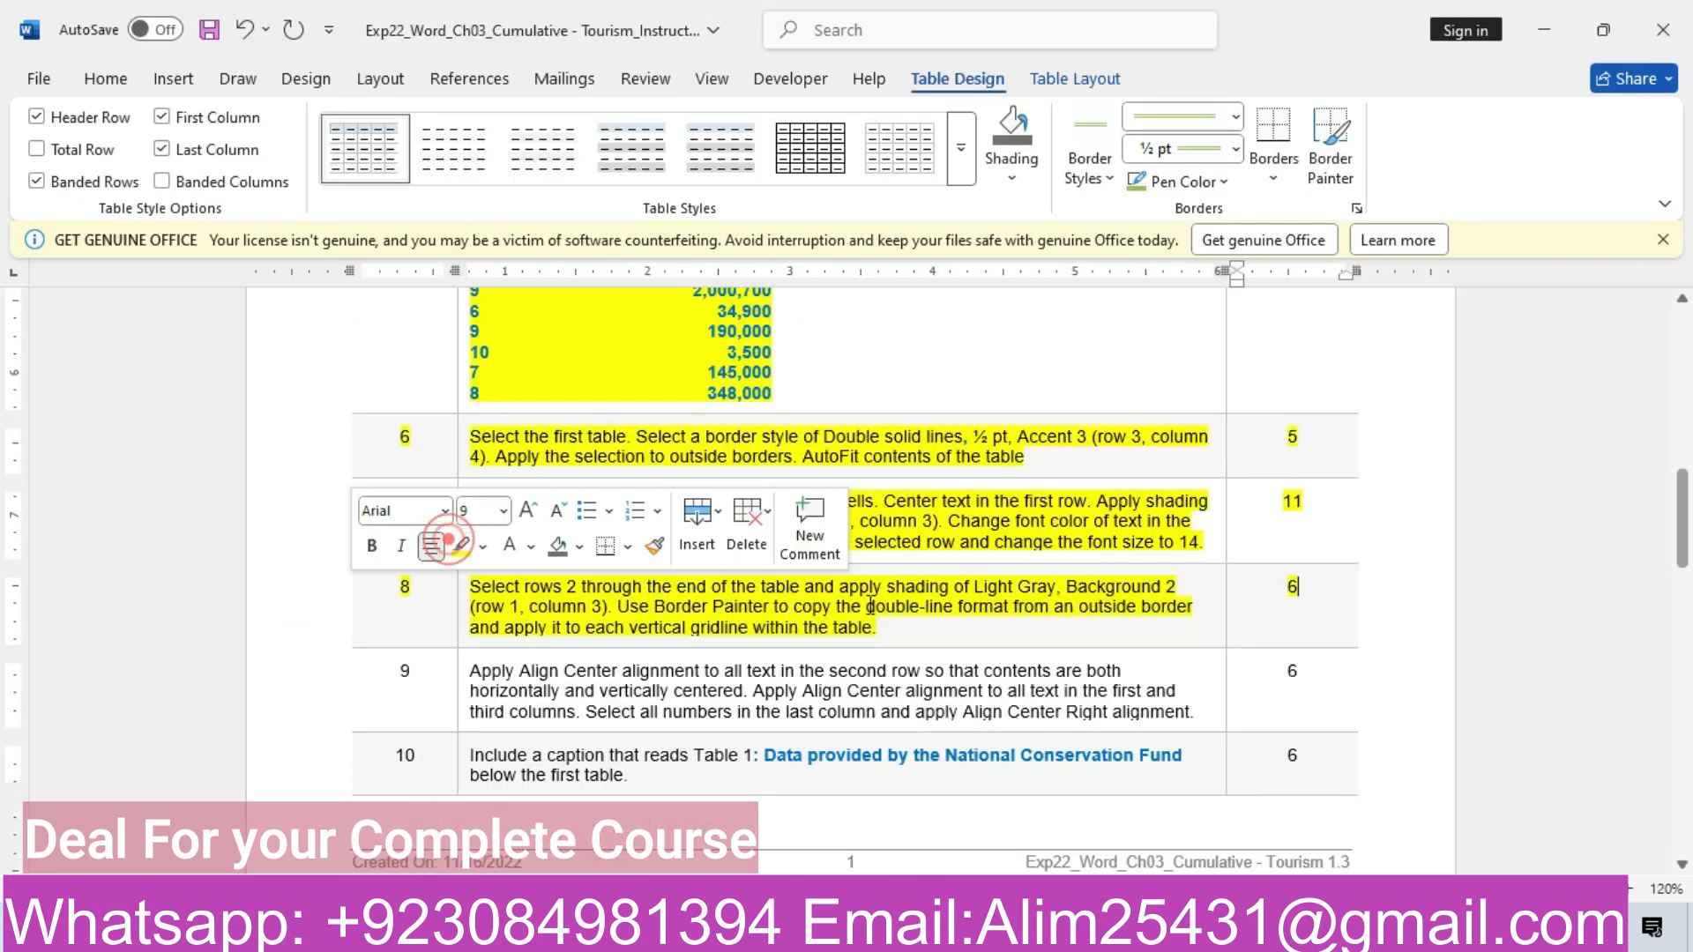
click(942, 624)
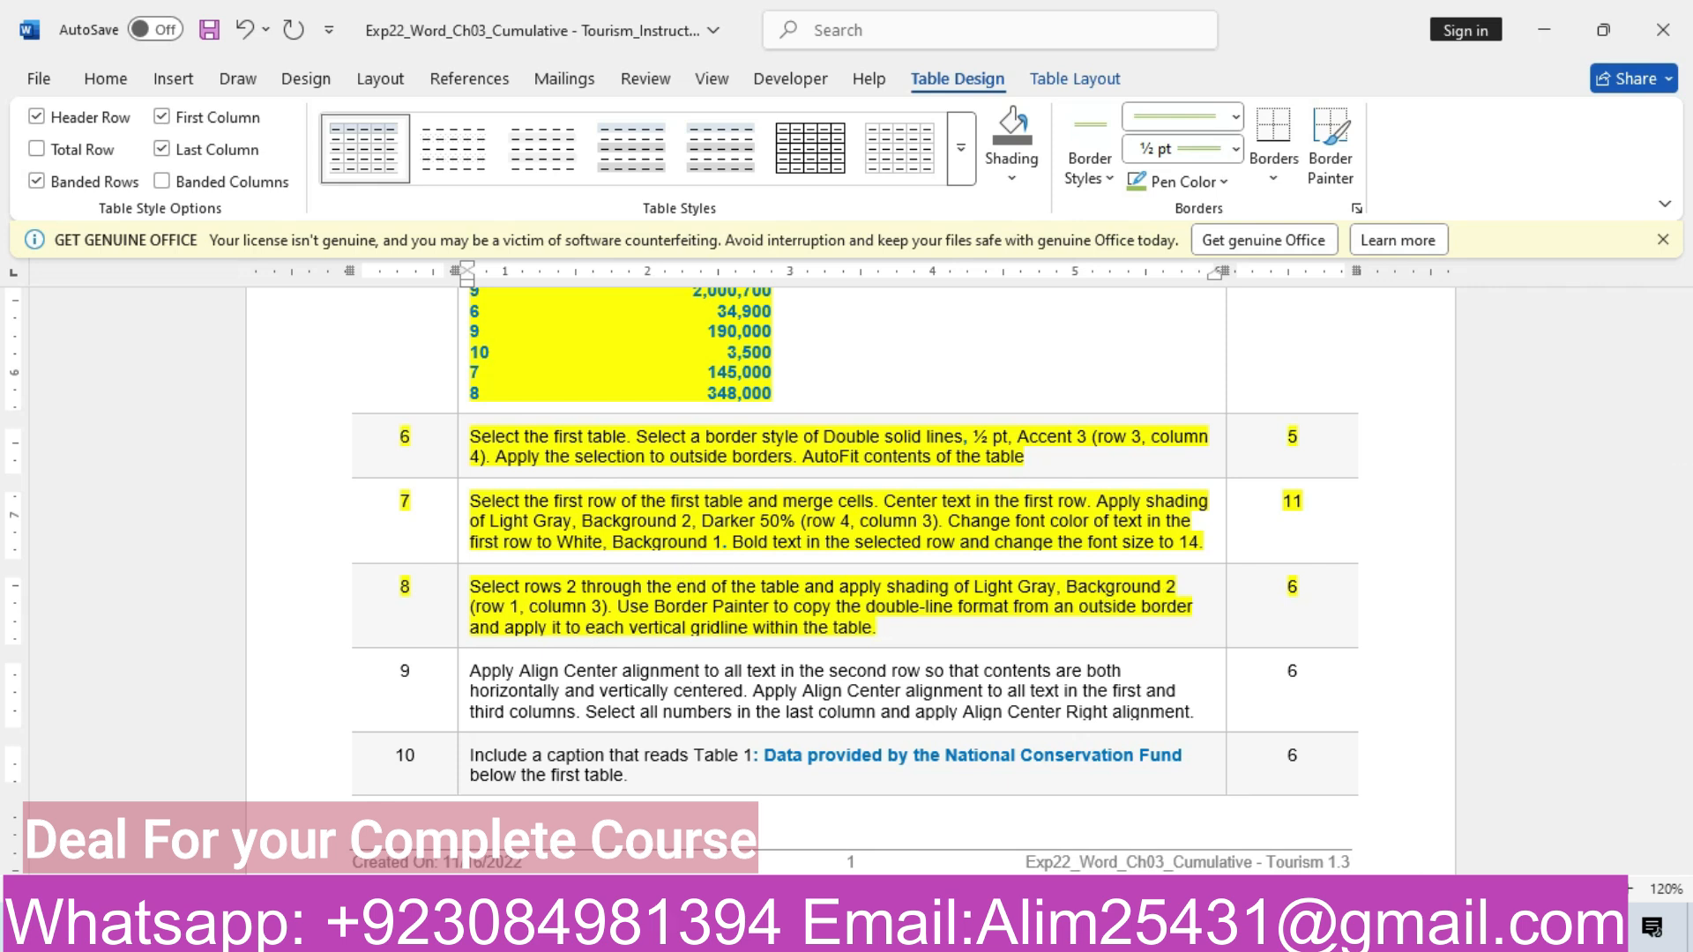
Select the table rows below the header, then reread step 8
mouse_move(696, 933)
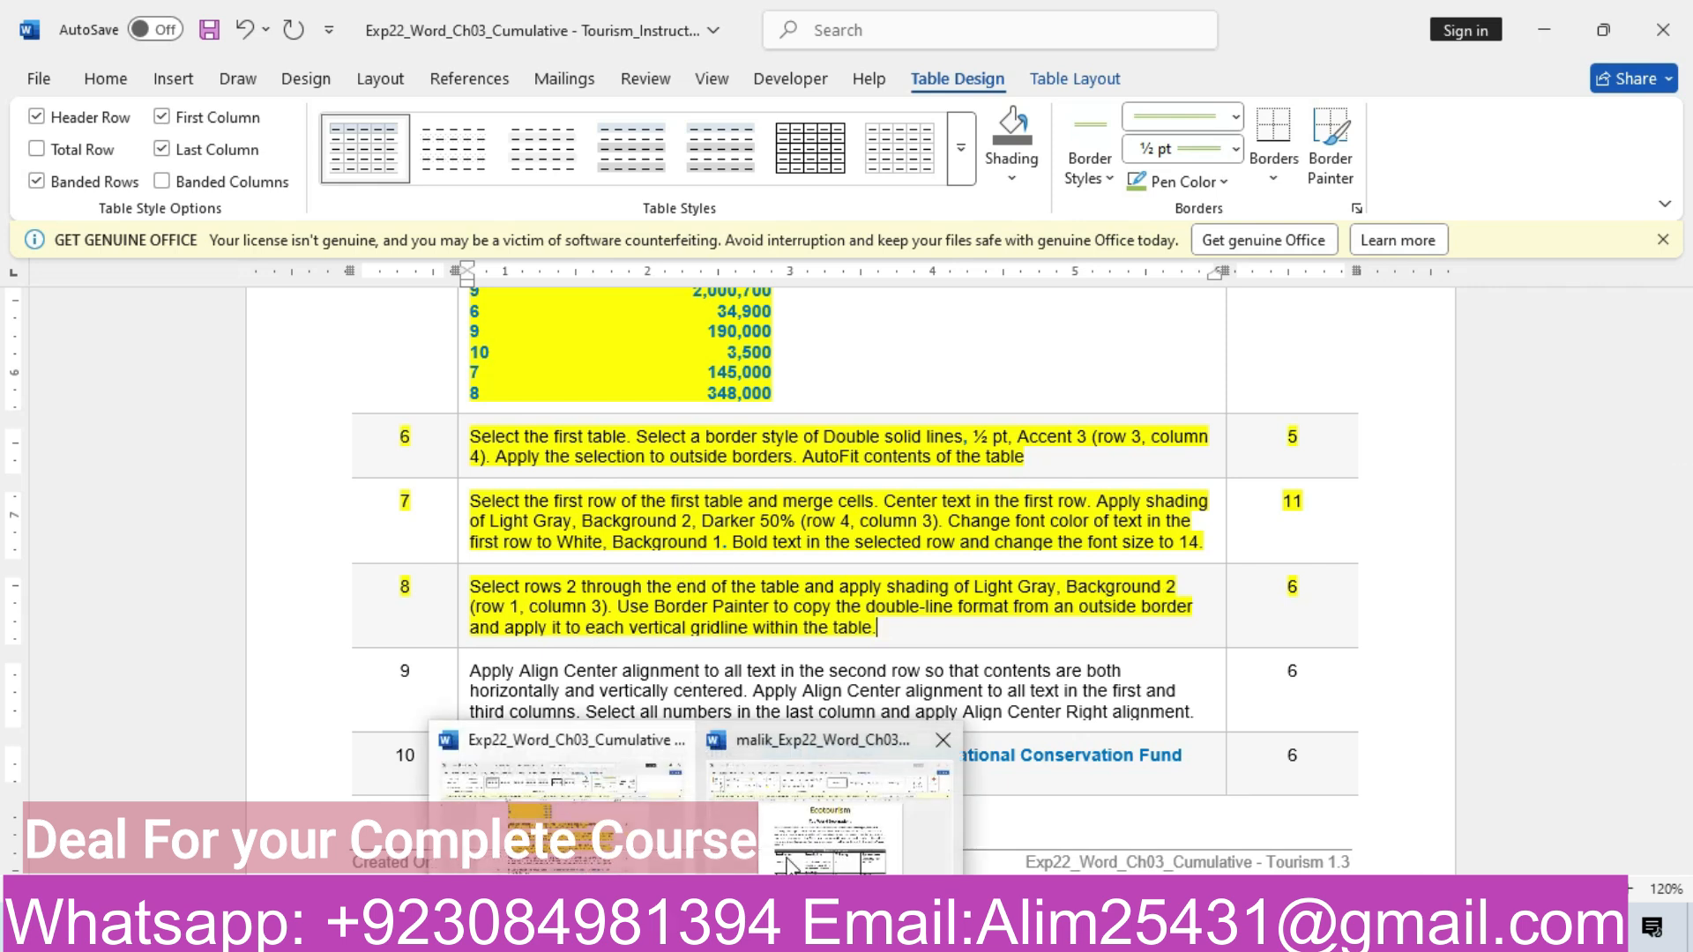
click(828, 802)
drag(440, 670, 1106, 758)
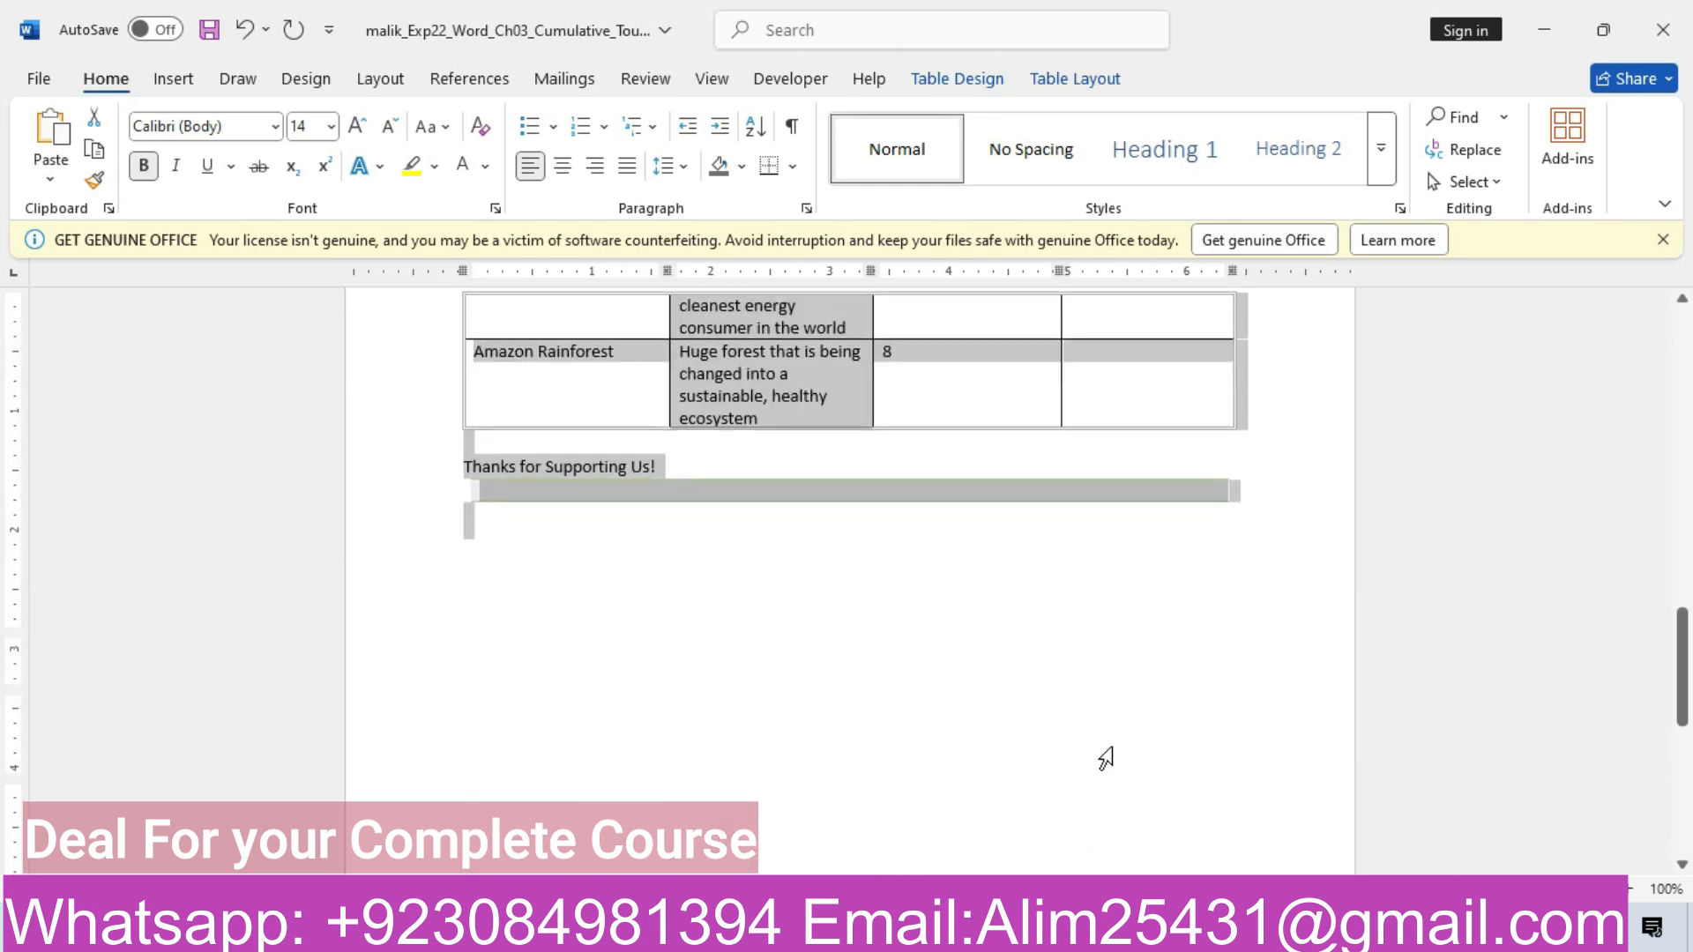
drag(1171, 526, 1239, 423)
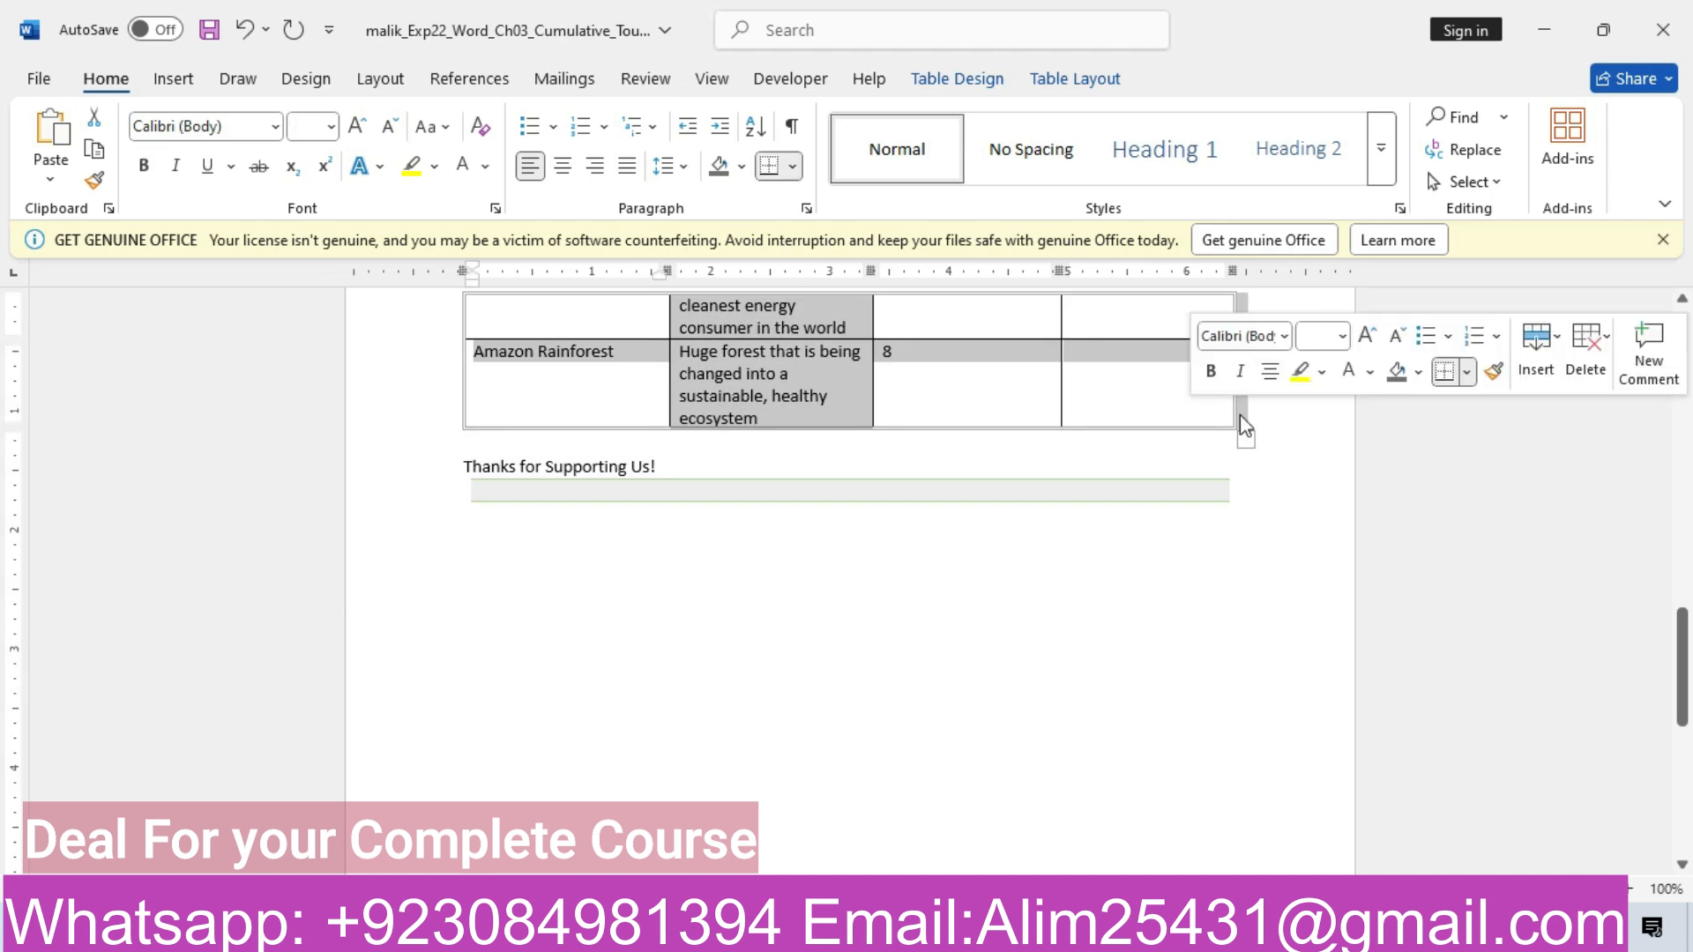
mouse_move(696, 928)
click(635, 829)
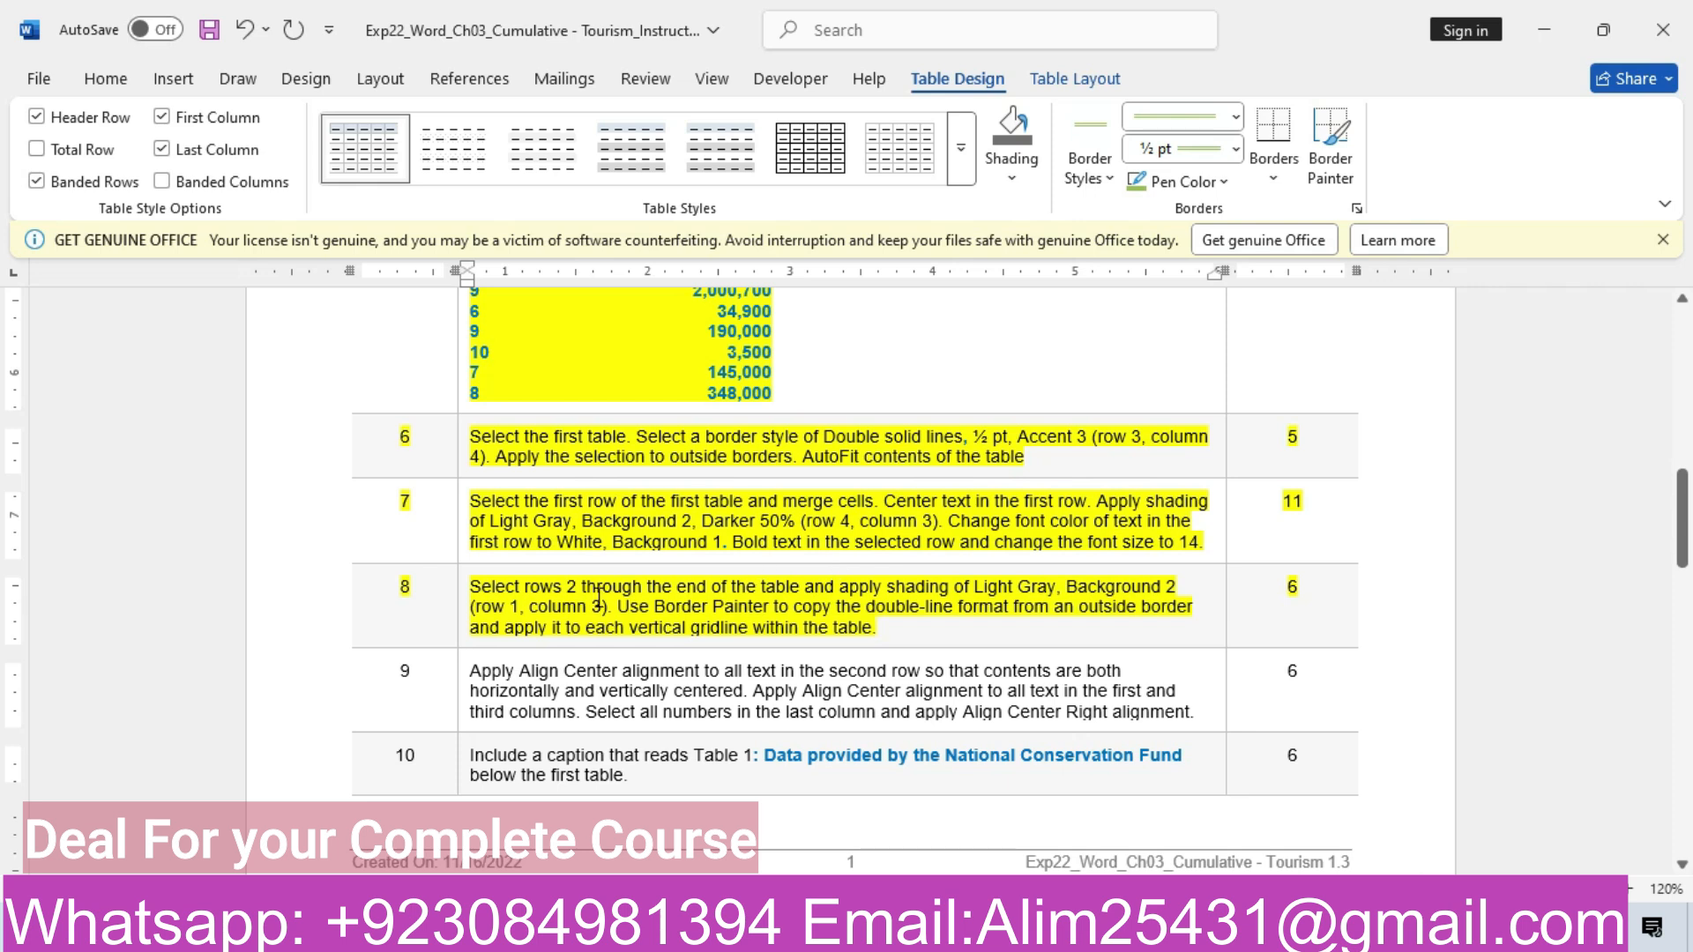
Shade the selected rows Light Gray, Background 2 after confirming the colour in the instructions
mouse_move(696, 928)
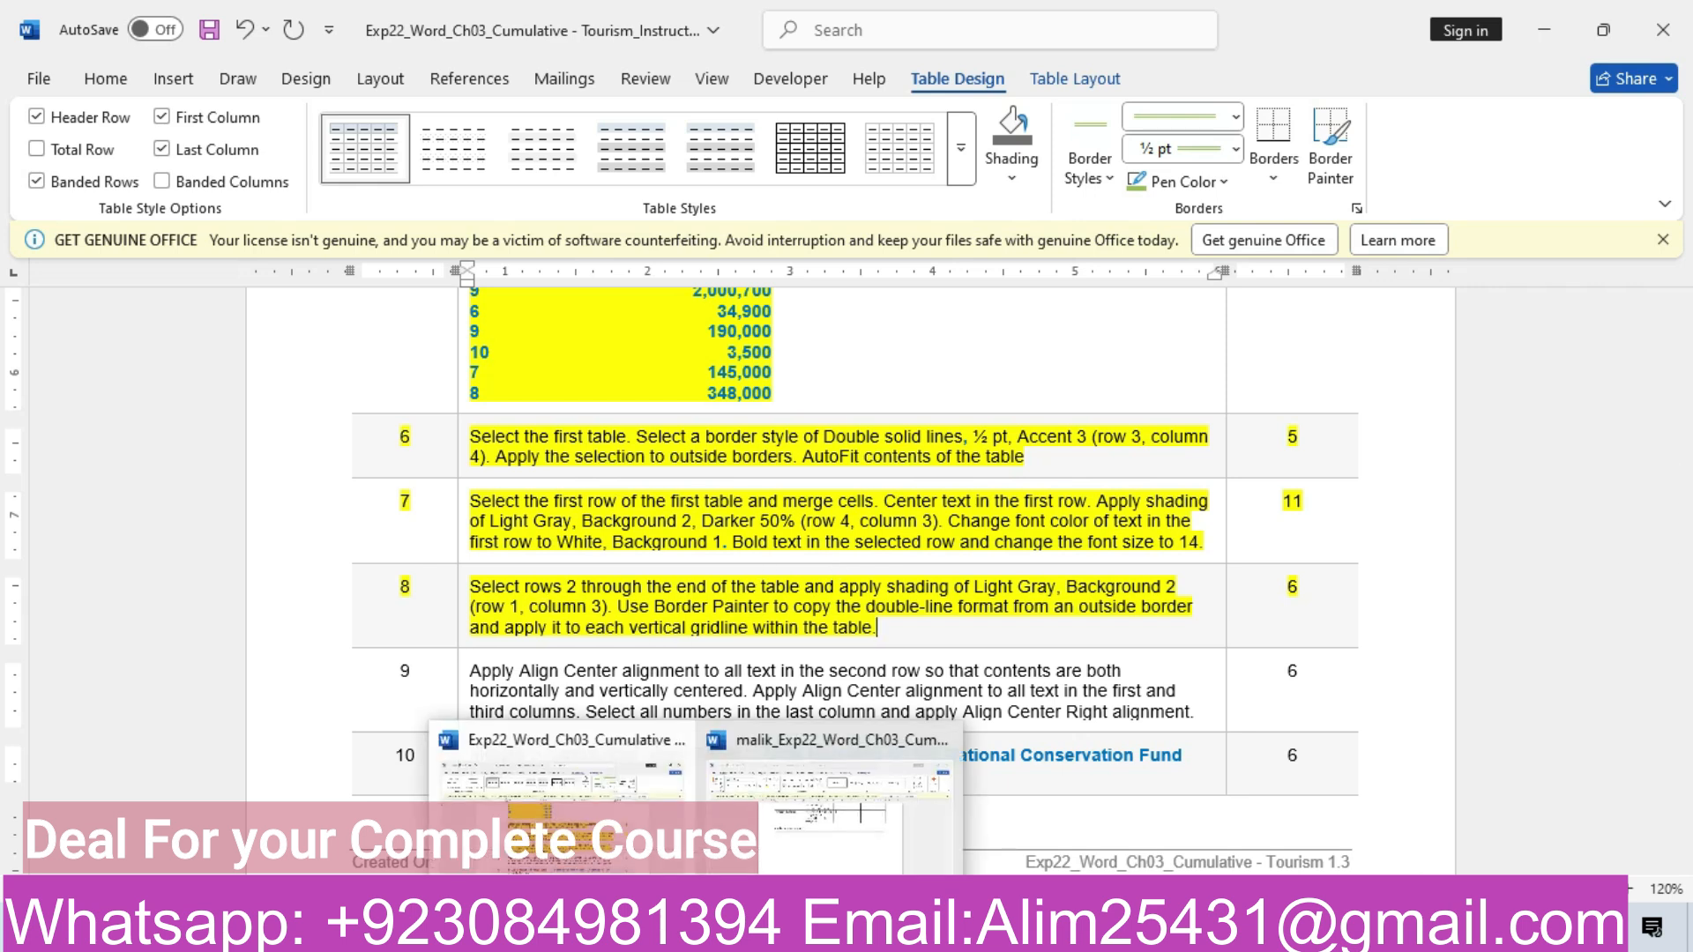
click(813, 847)
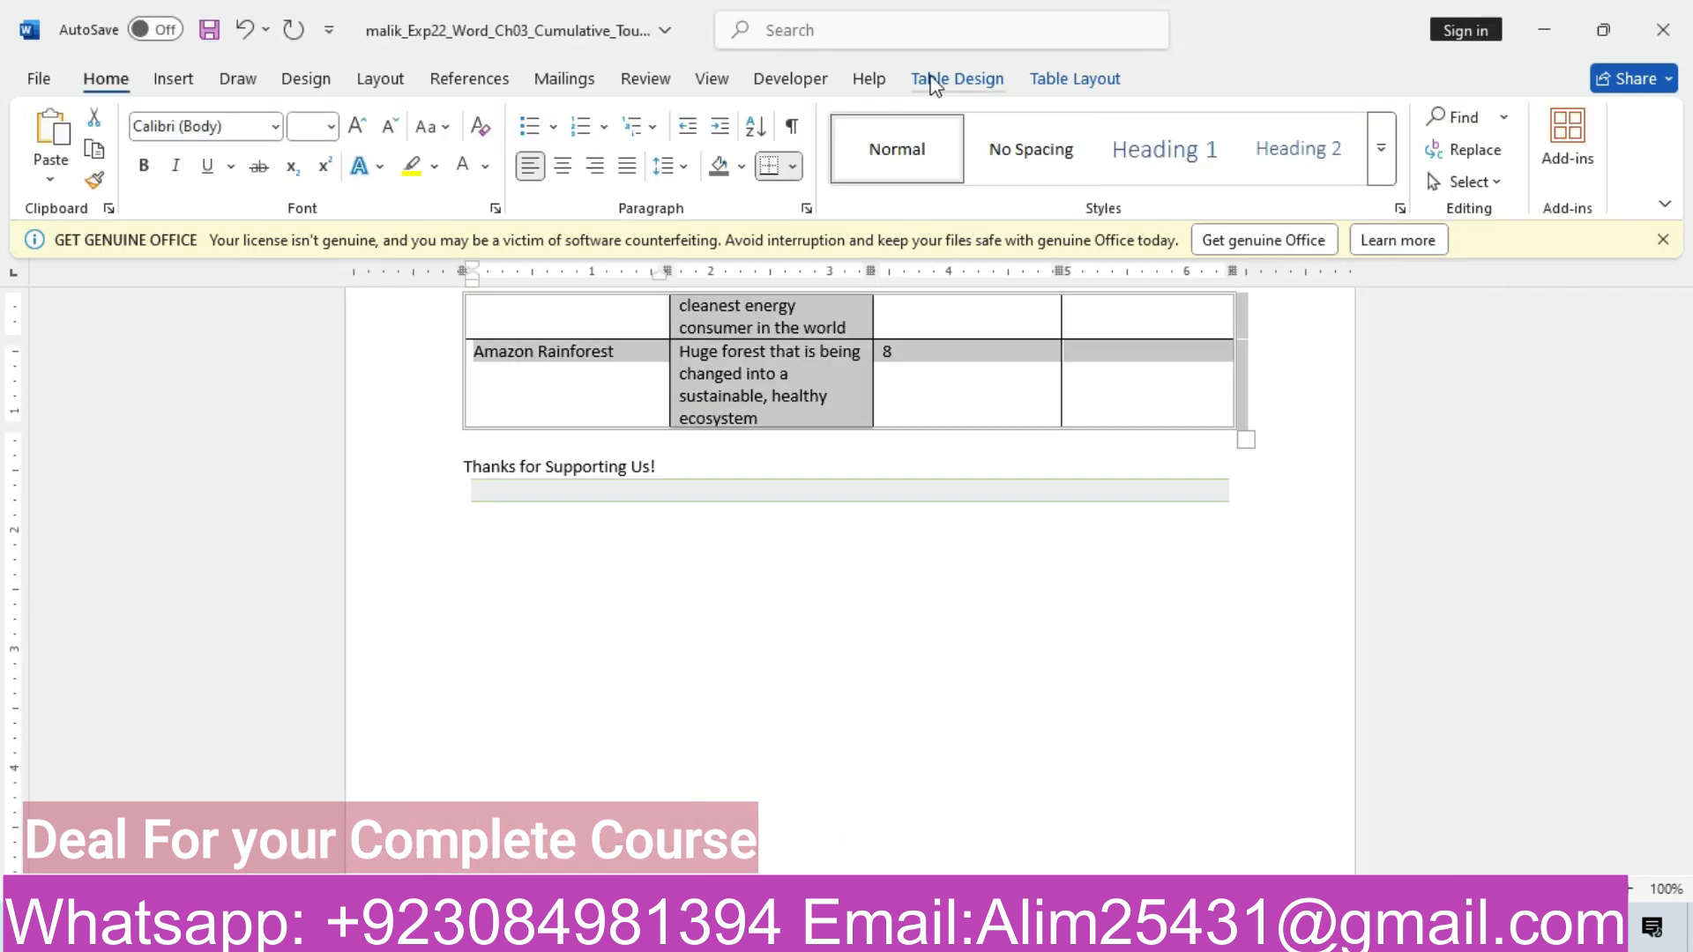
click(933, 81)
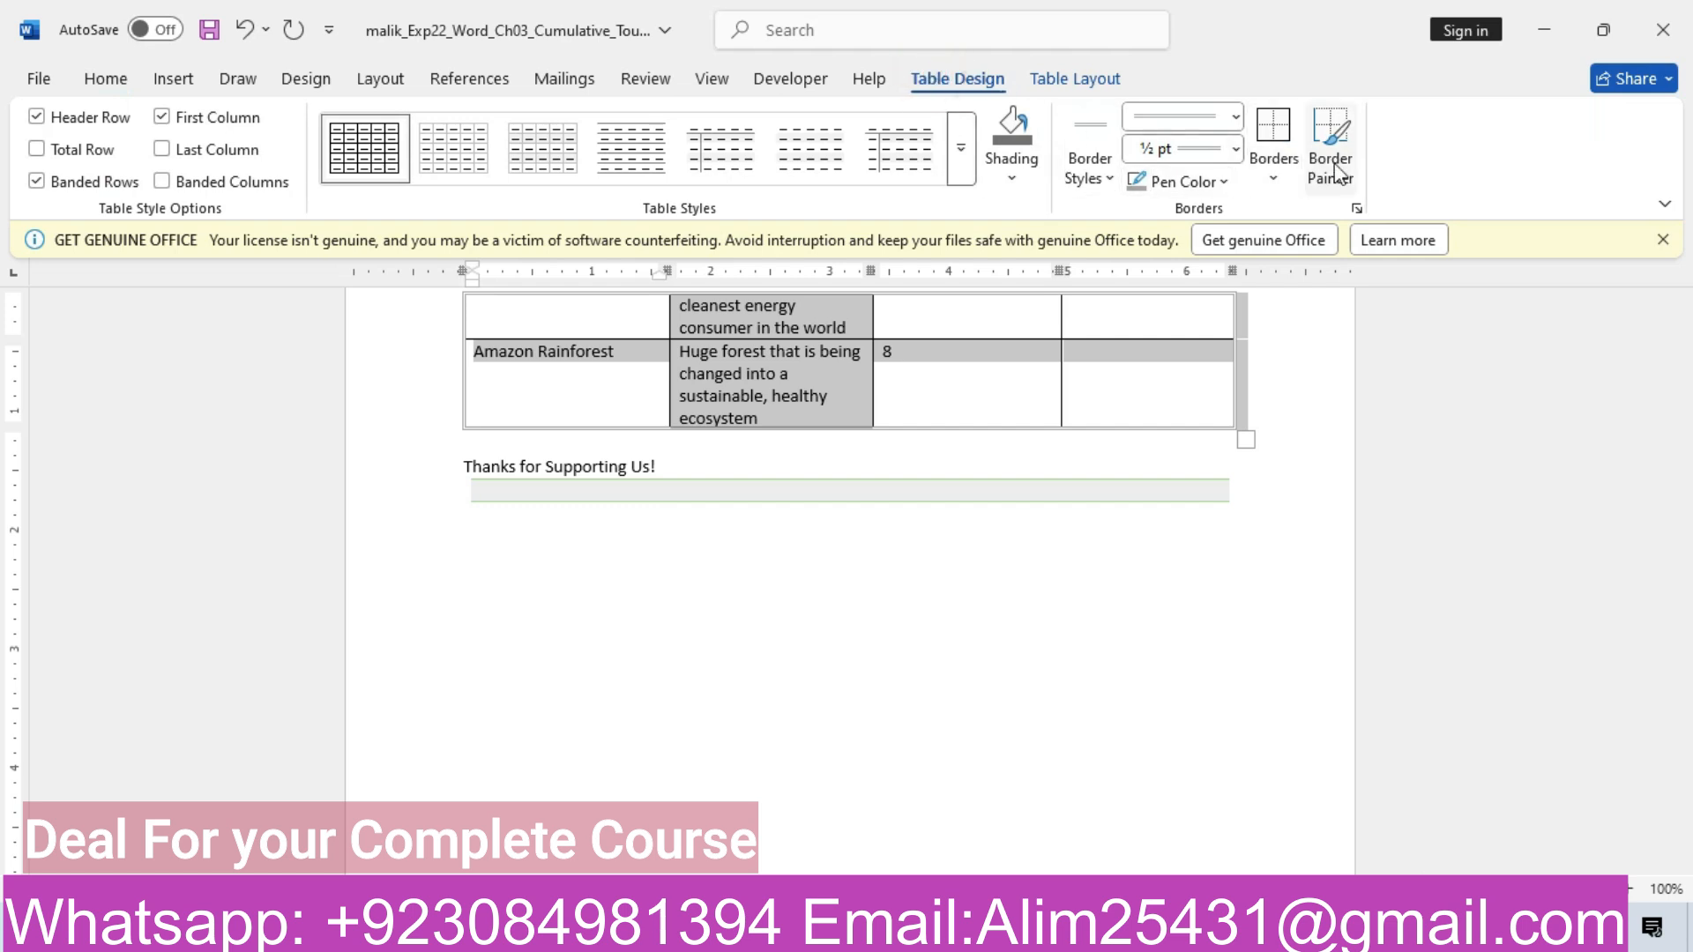
click(1093, 81)
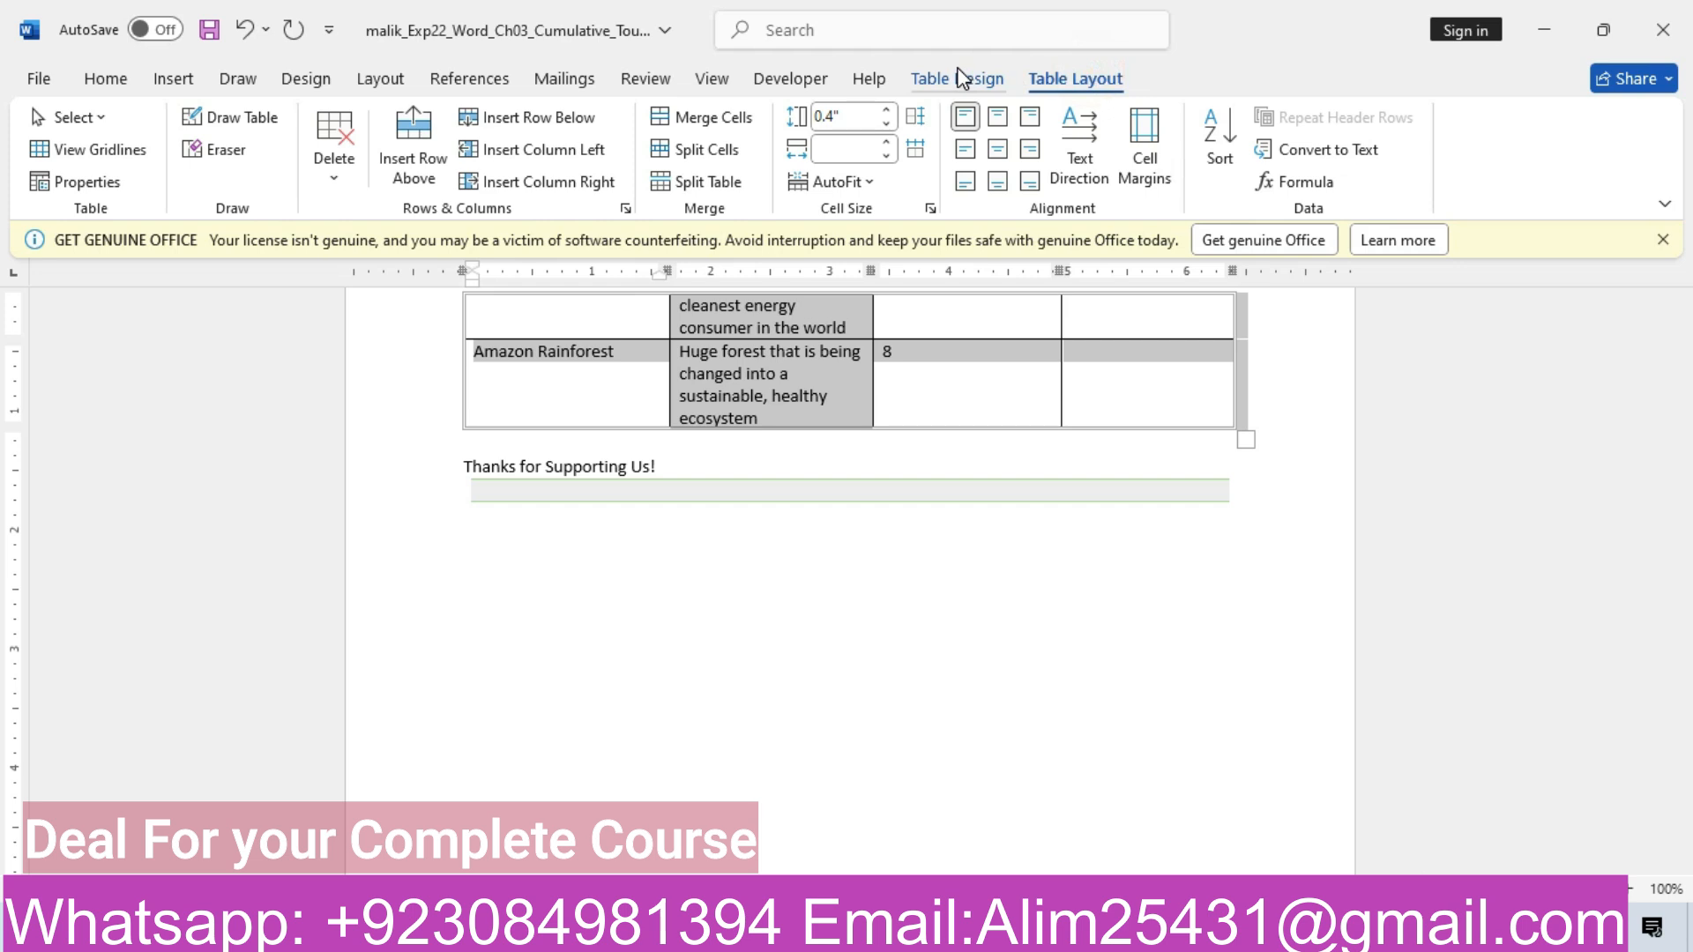
click(963, 78)
click(1008, 175)
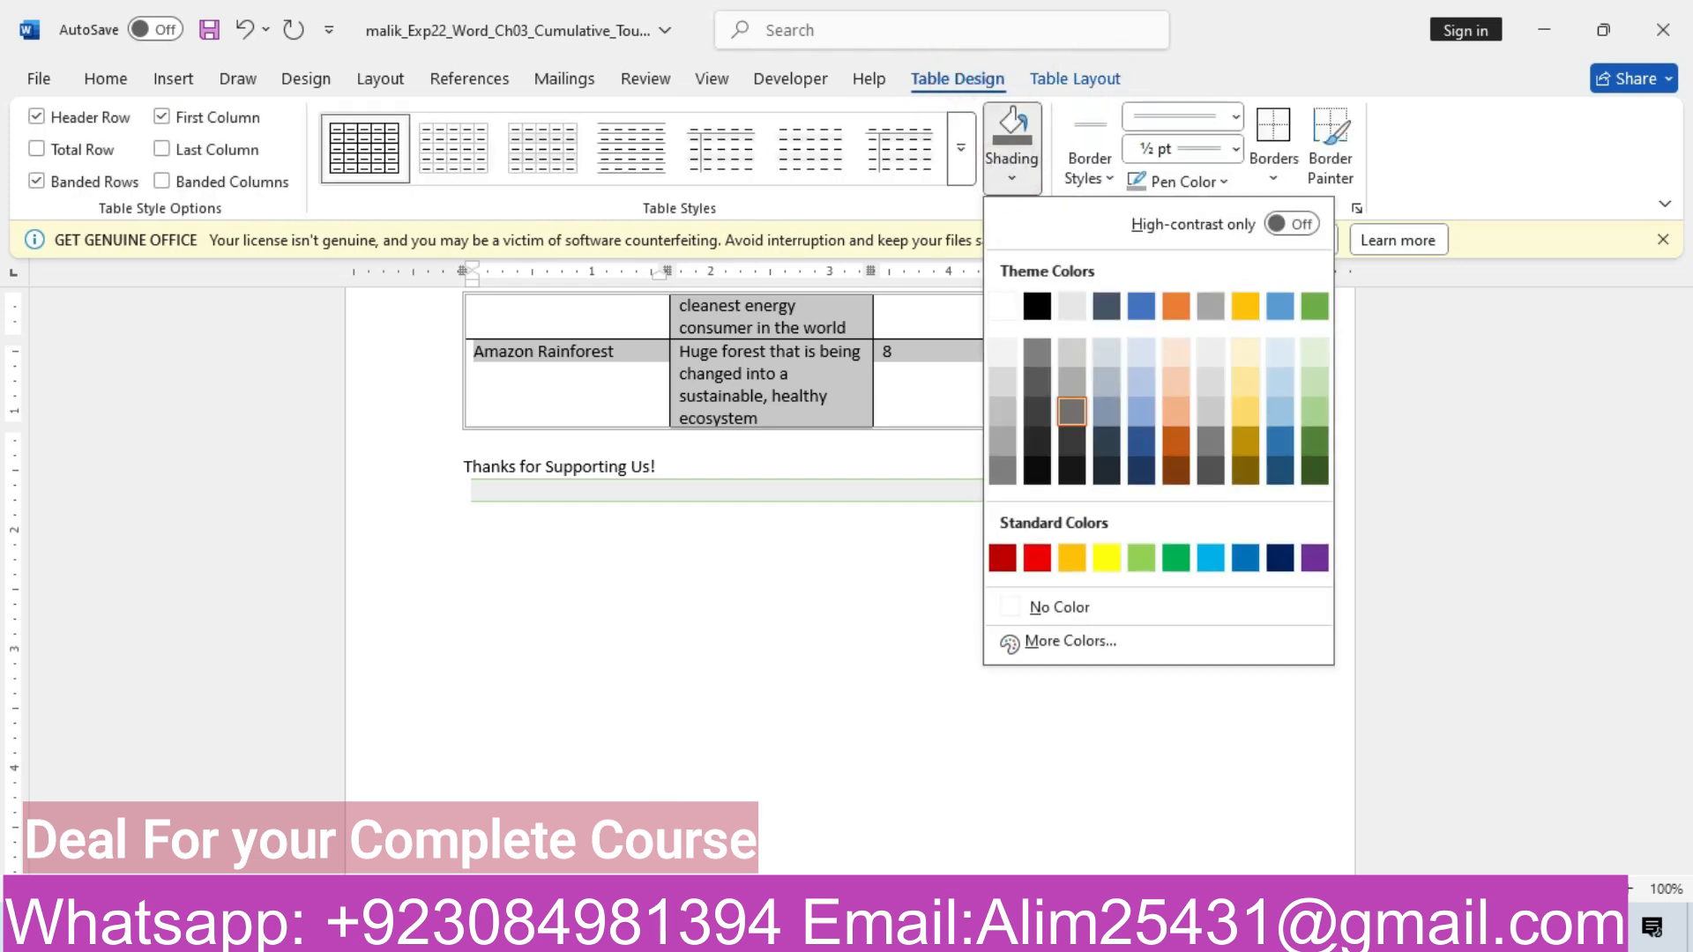
click(629, 819)
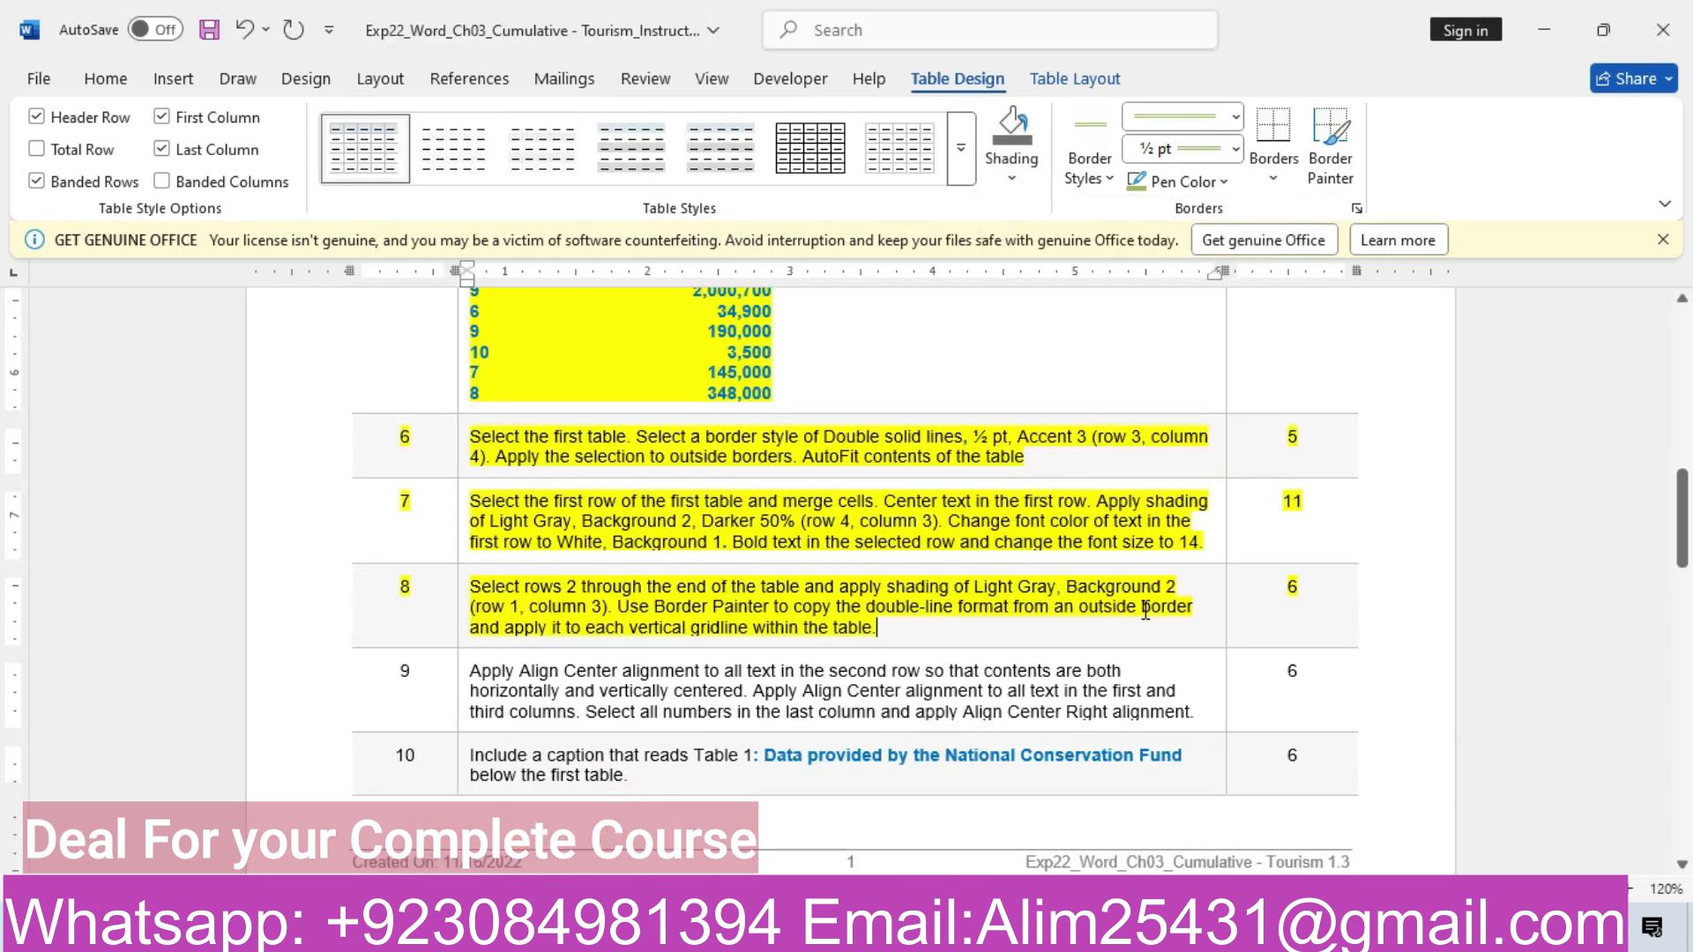
mouse_move(696, 933)
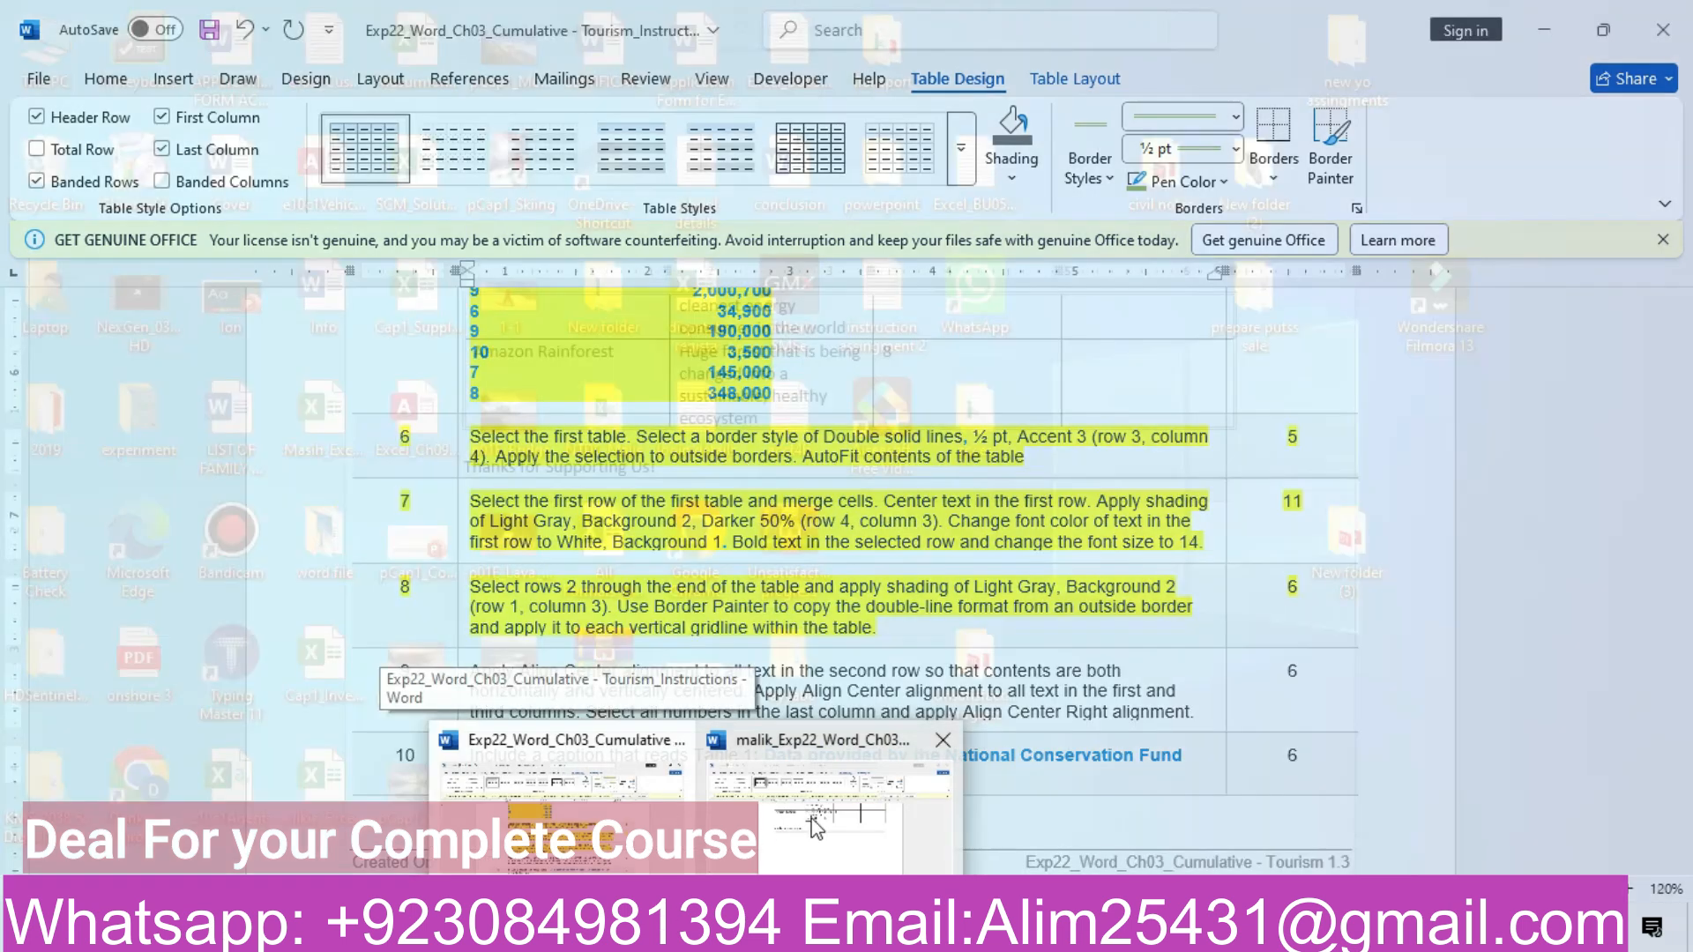
click(819, 817)
click(1012, 168)
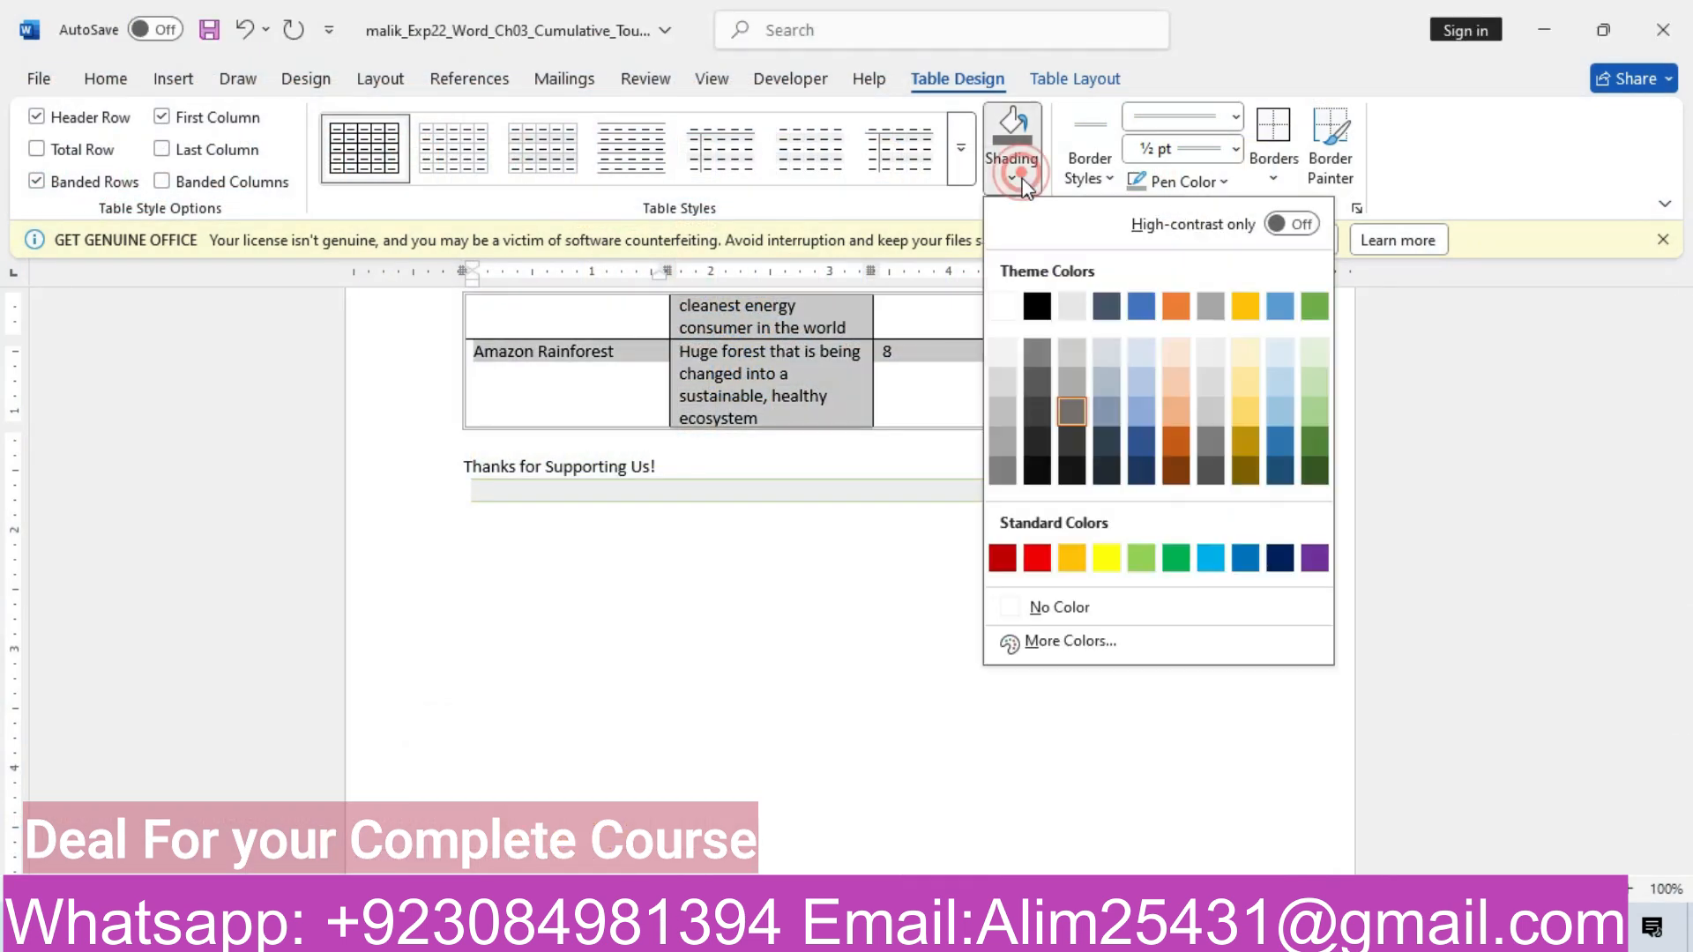
click(1074, 307)
Check the next step in the instructions document, then return to the Ecotourism document
scroll(5, 686, up, 15)
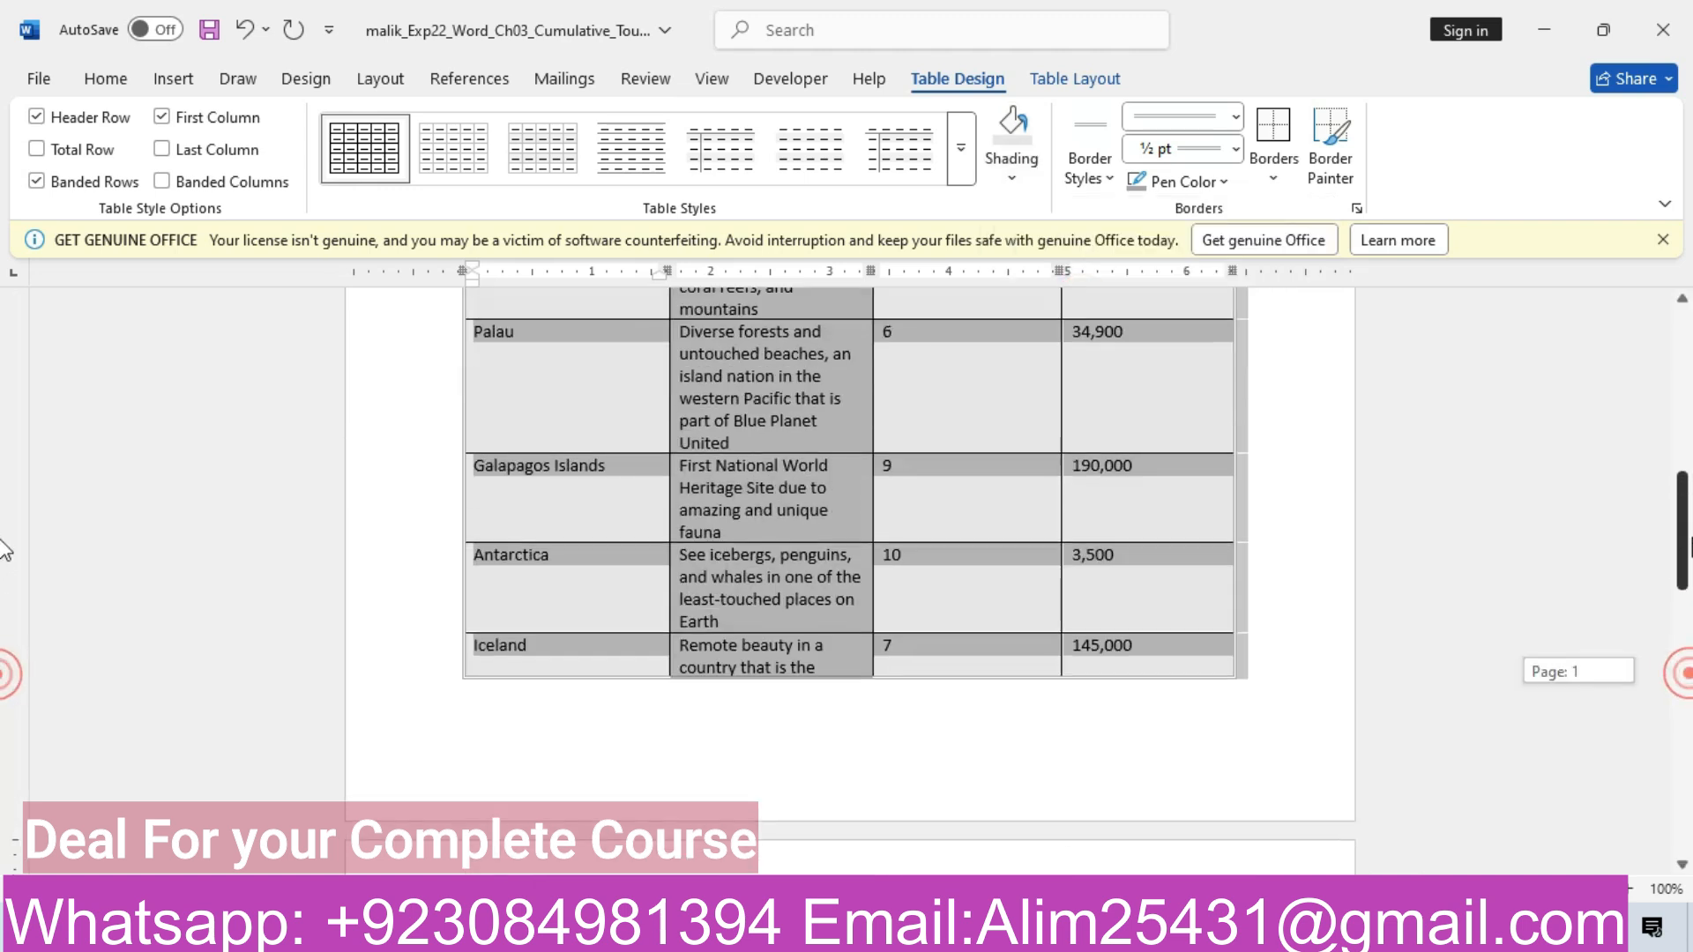
scroll(5, 465, down, 1)
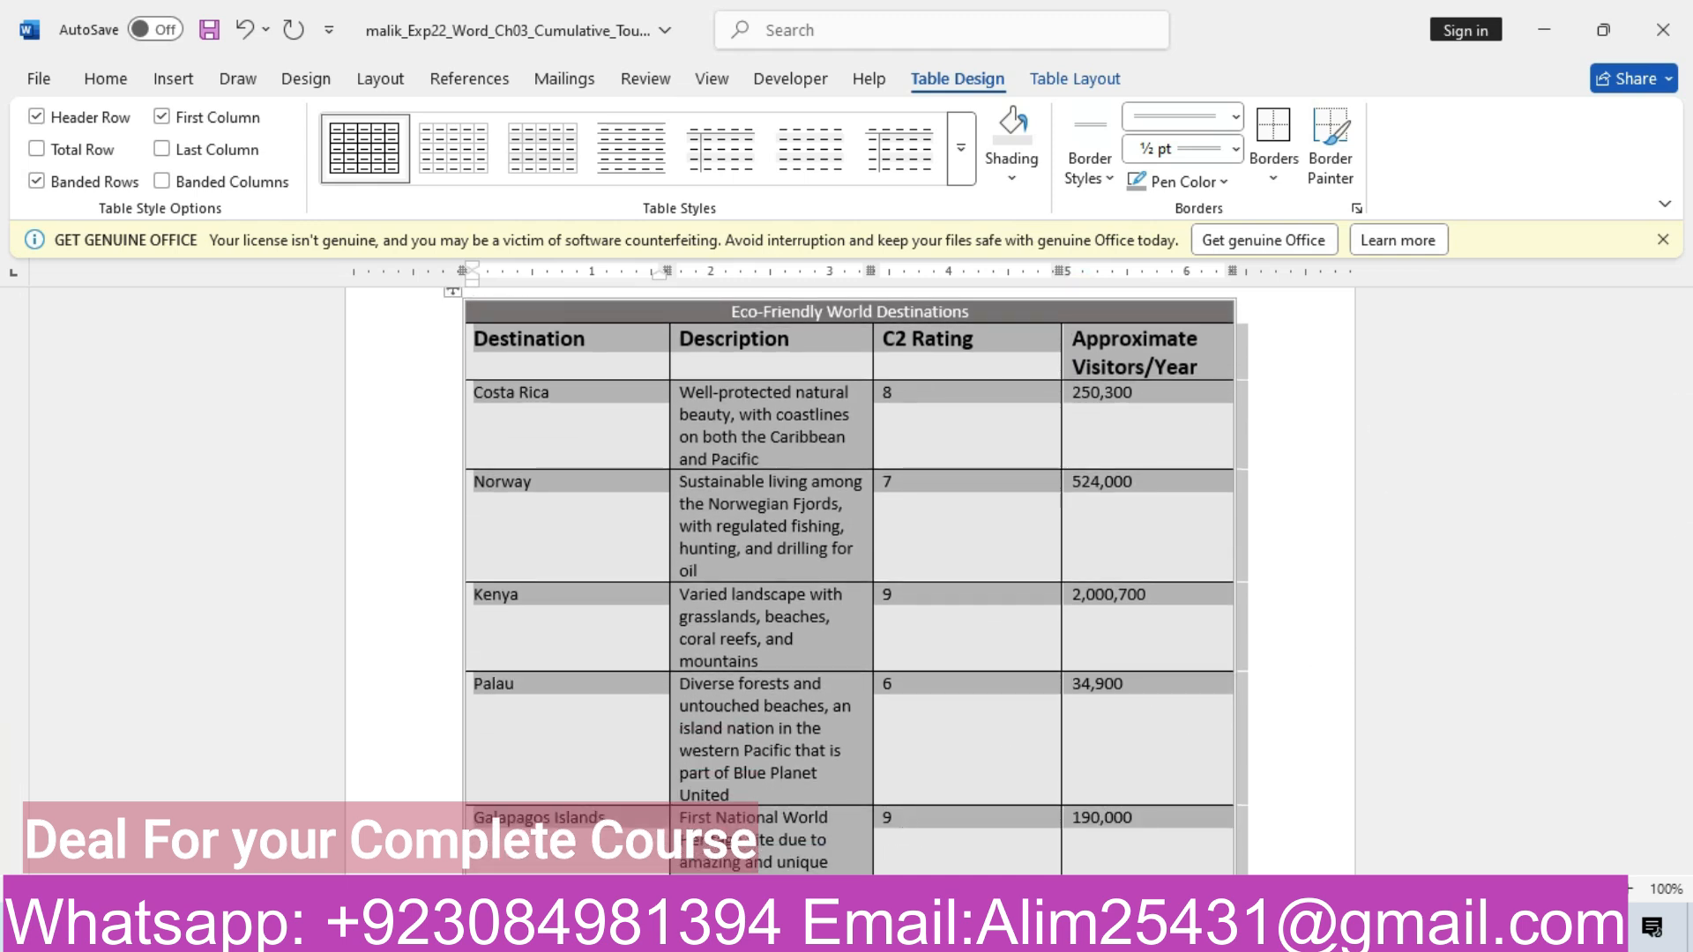
mouse_move(697, 933)
click(595, 816)
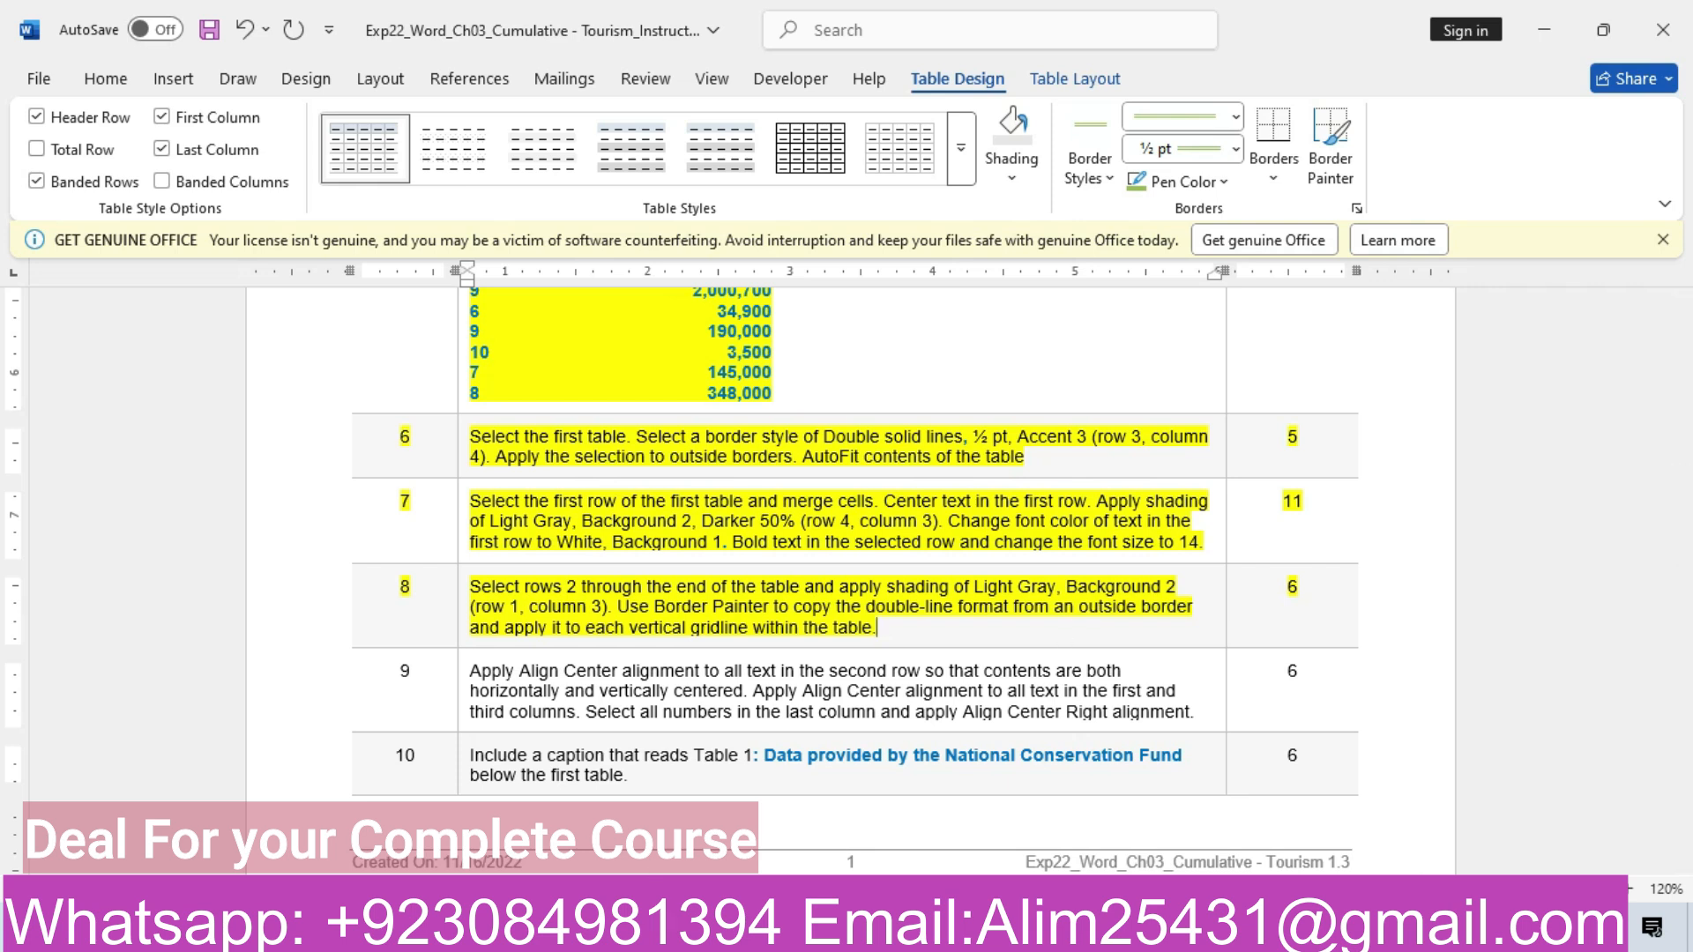
mouse_move(706, 935)
click(826, 798)
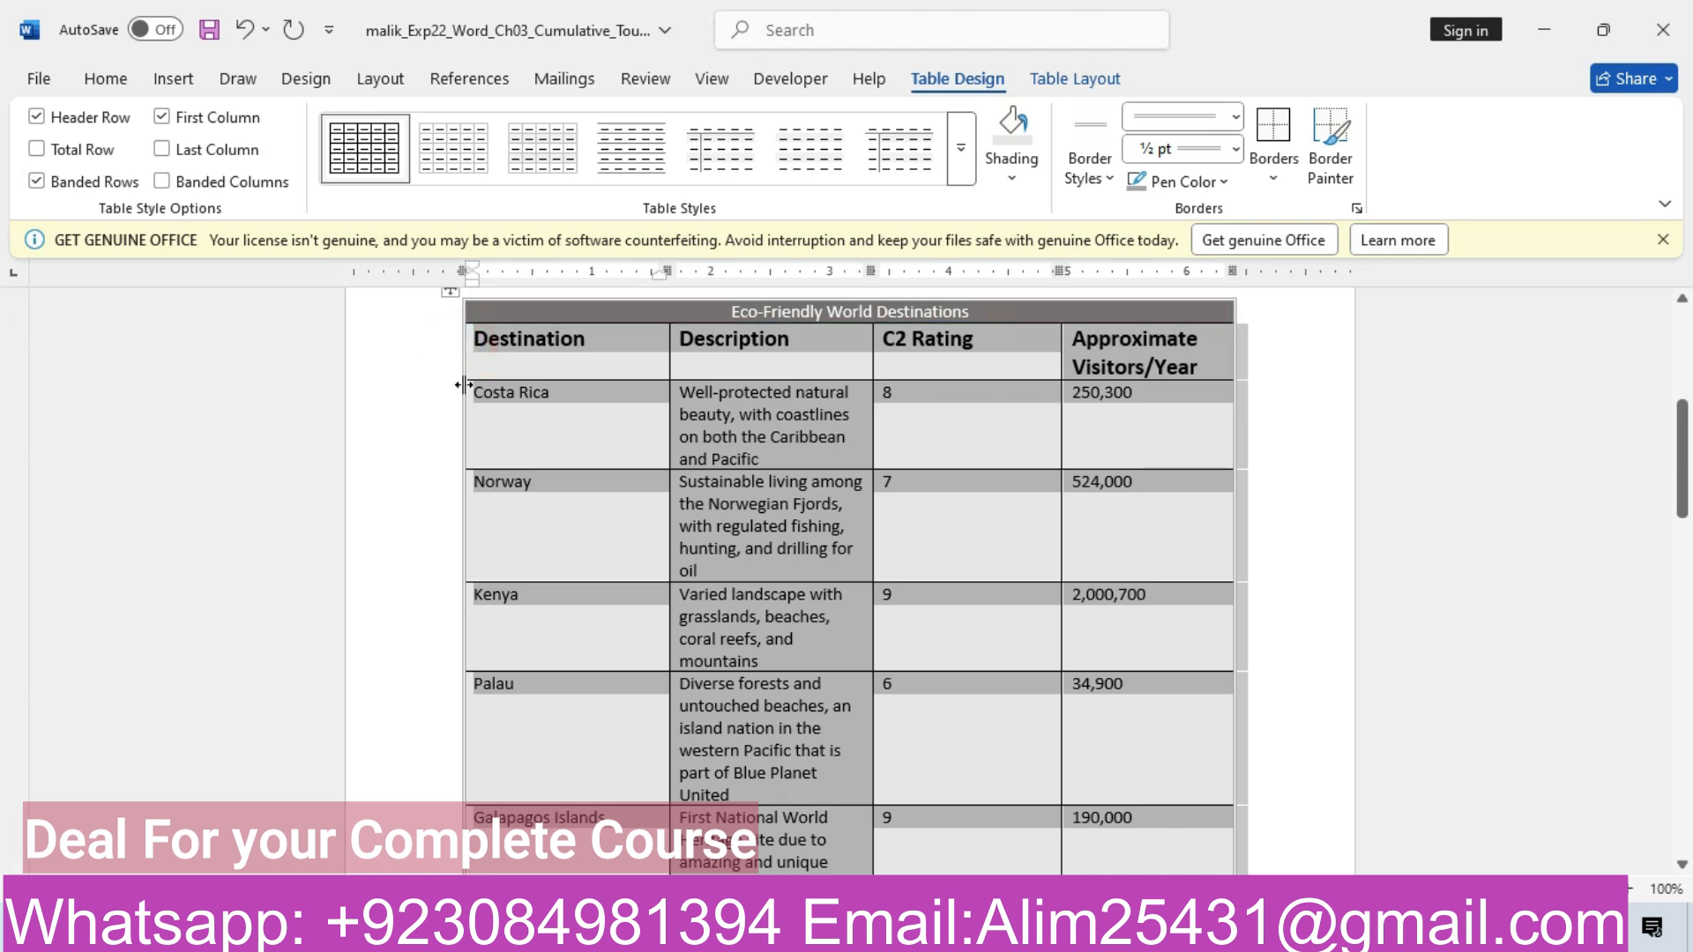
Turn on First Column formatting, select the whole table and start Border Painter with the double-line style
click(162, 117)
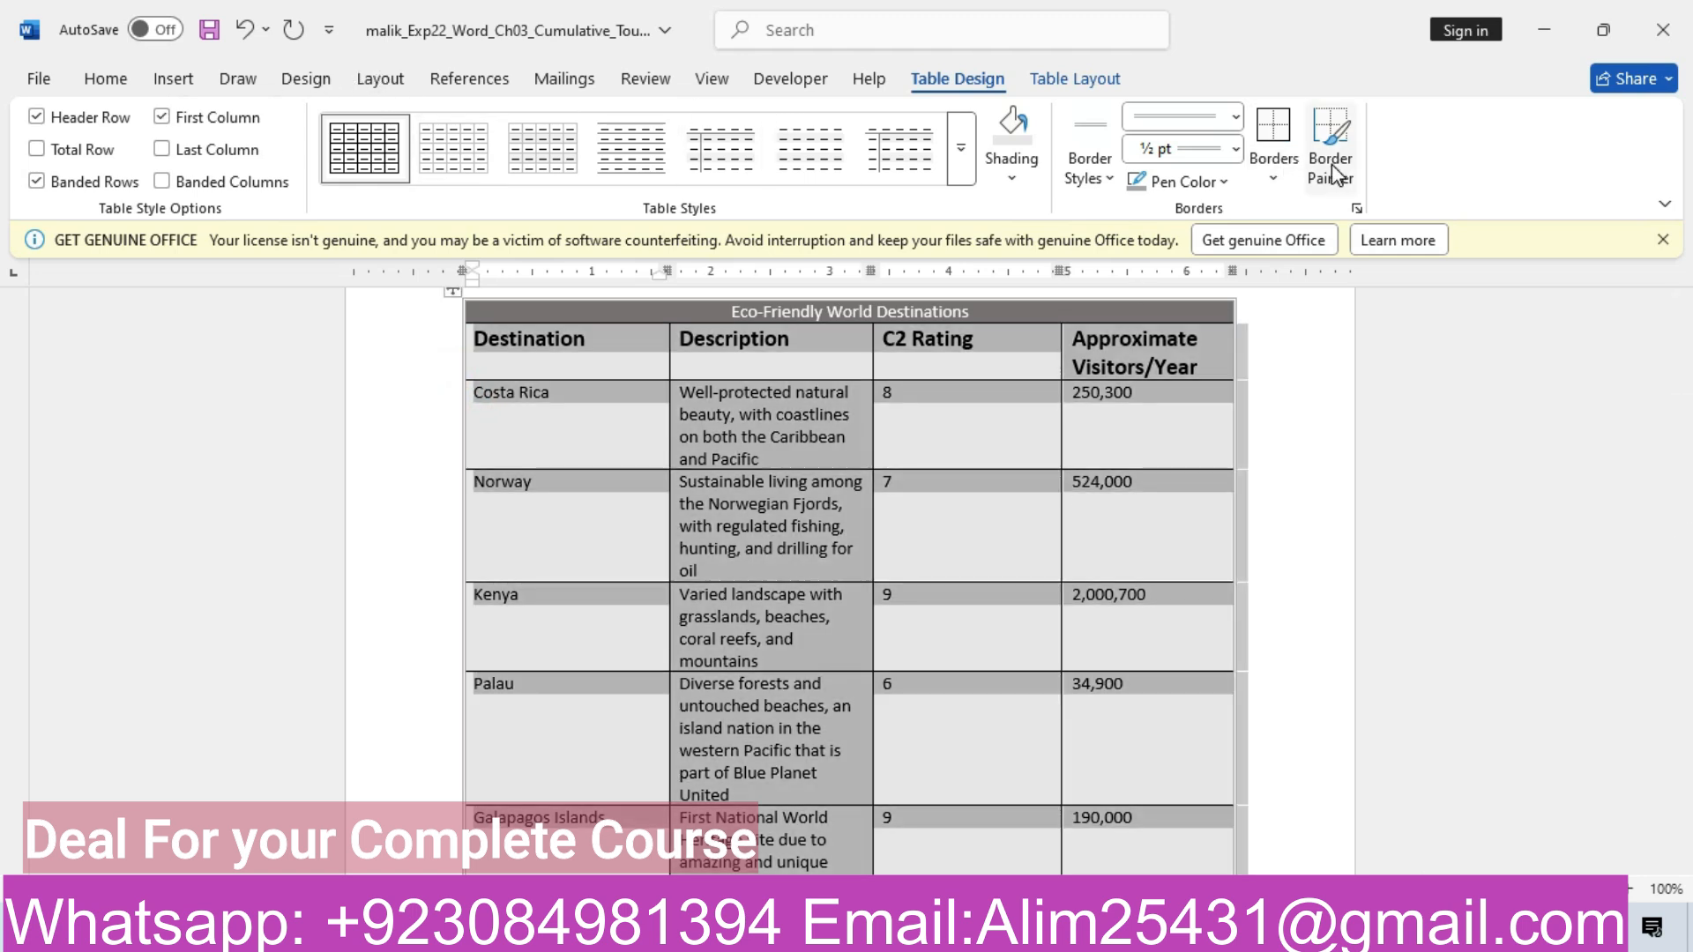
click(1467, 548)
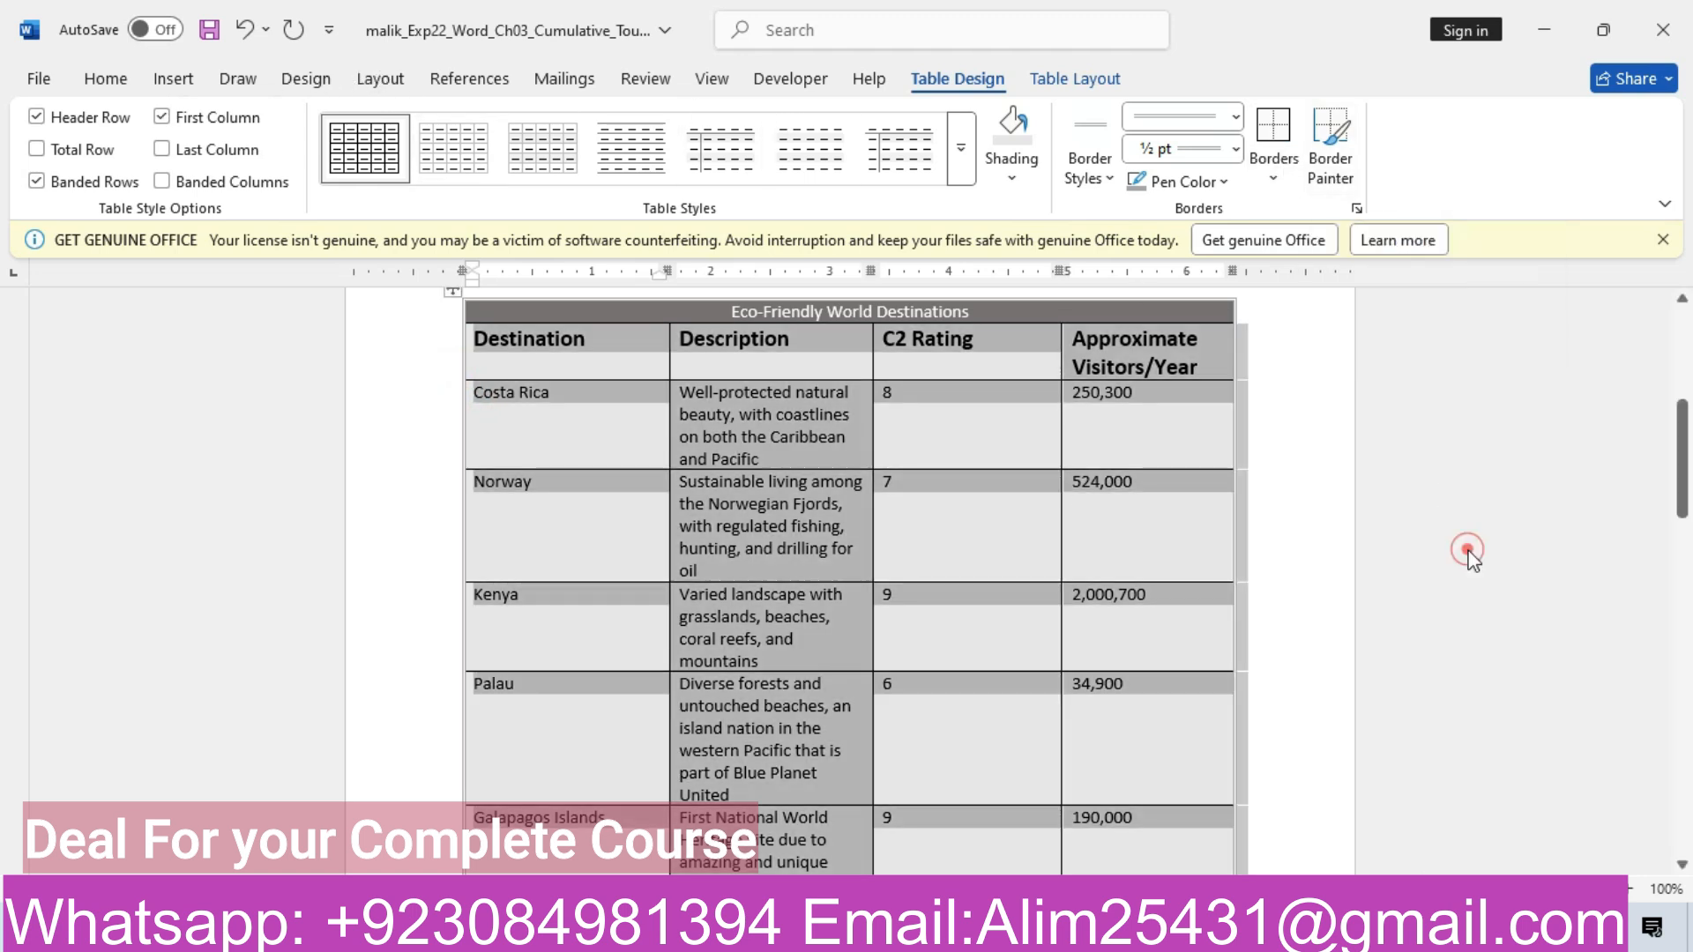
click(456, 369)
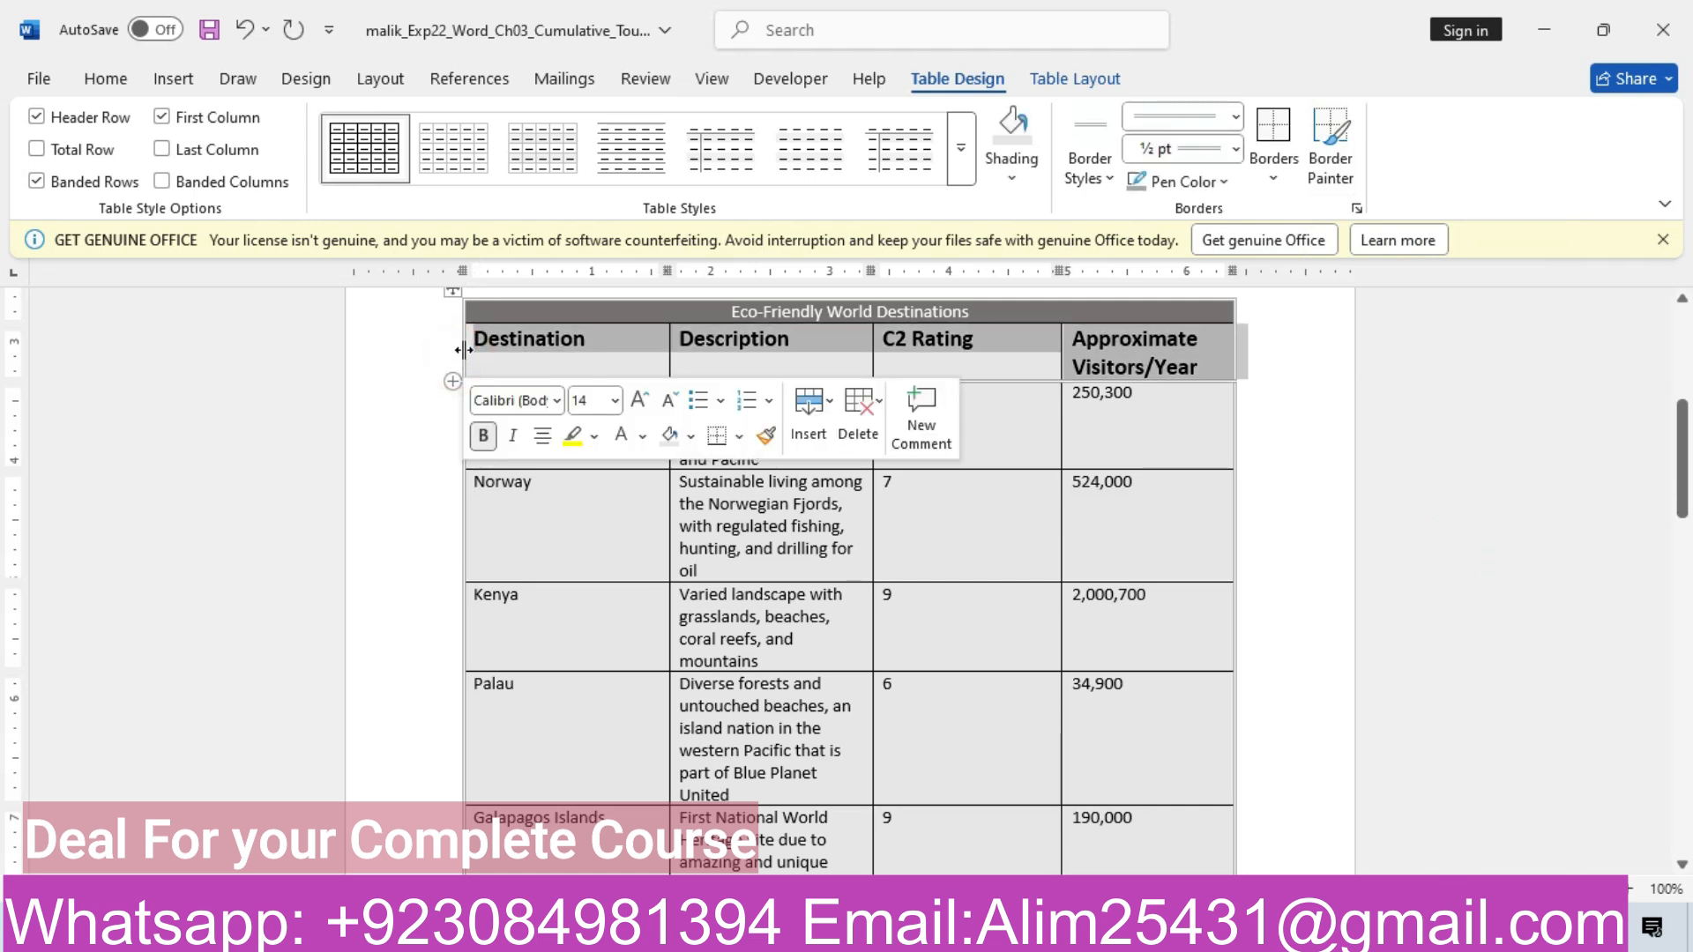
click(452, 297)
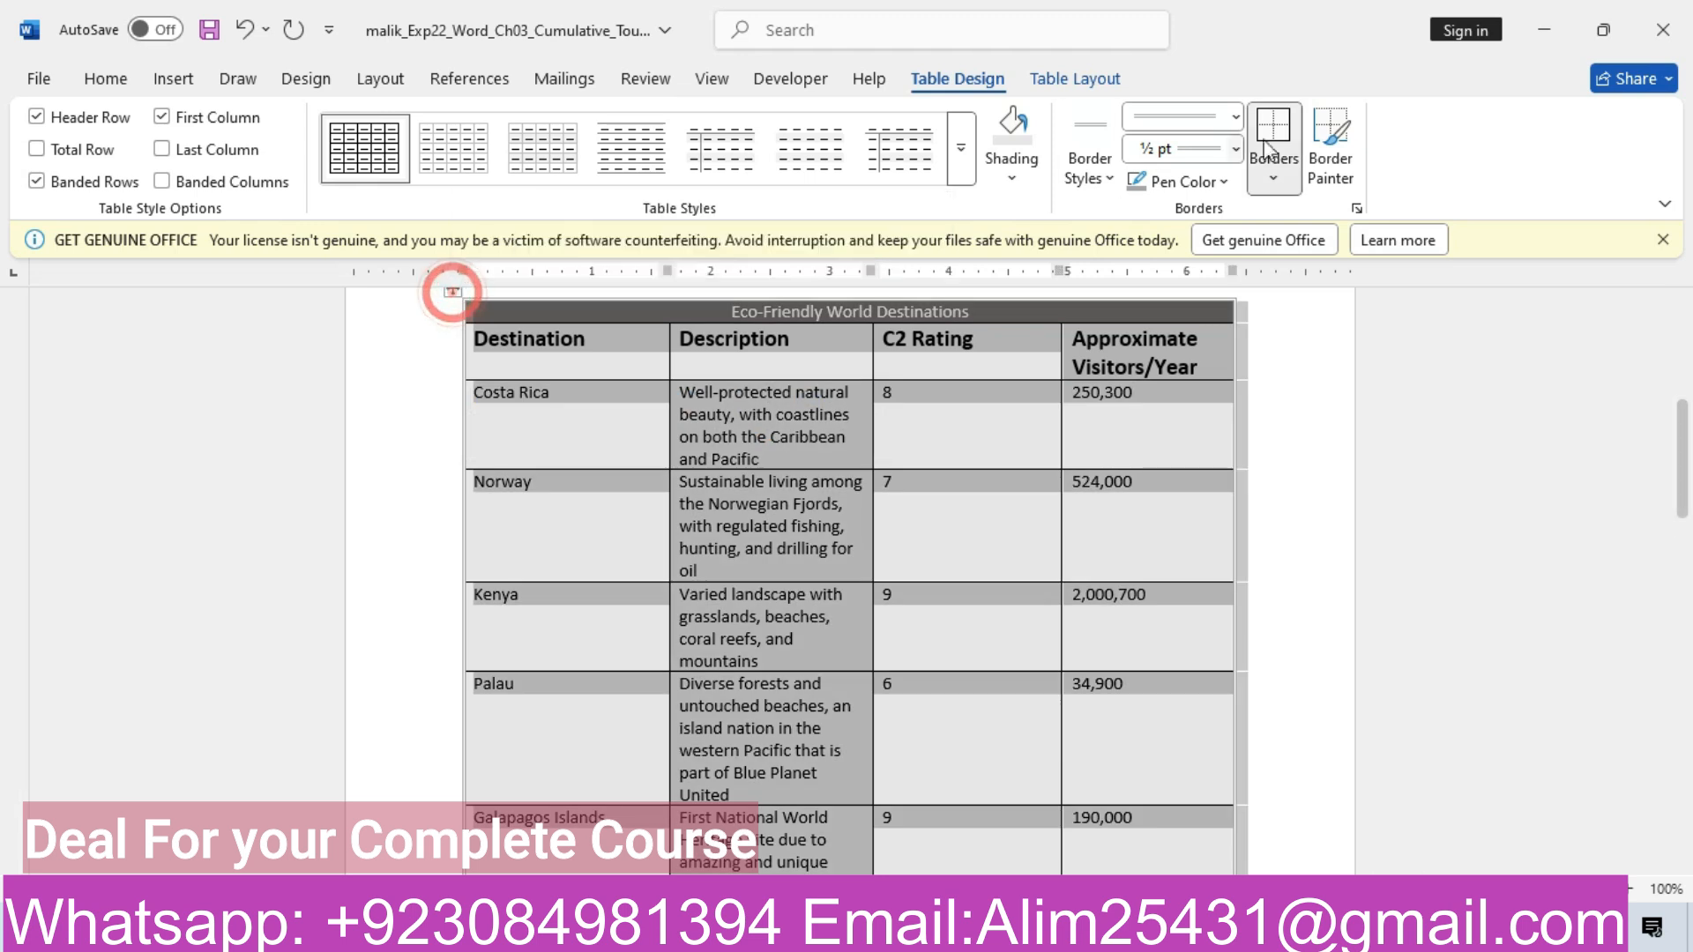
click(1332, 172)
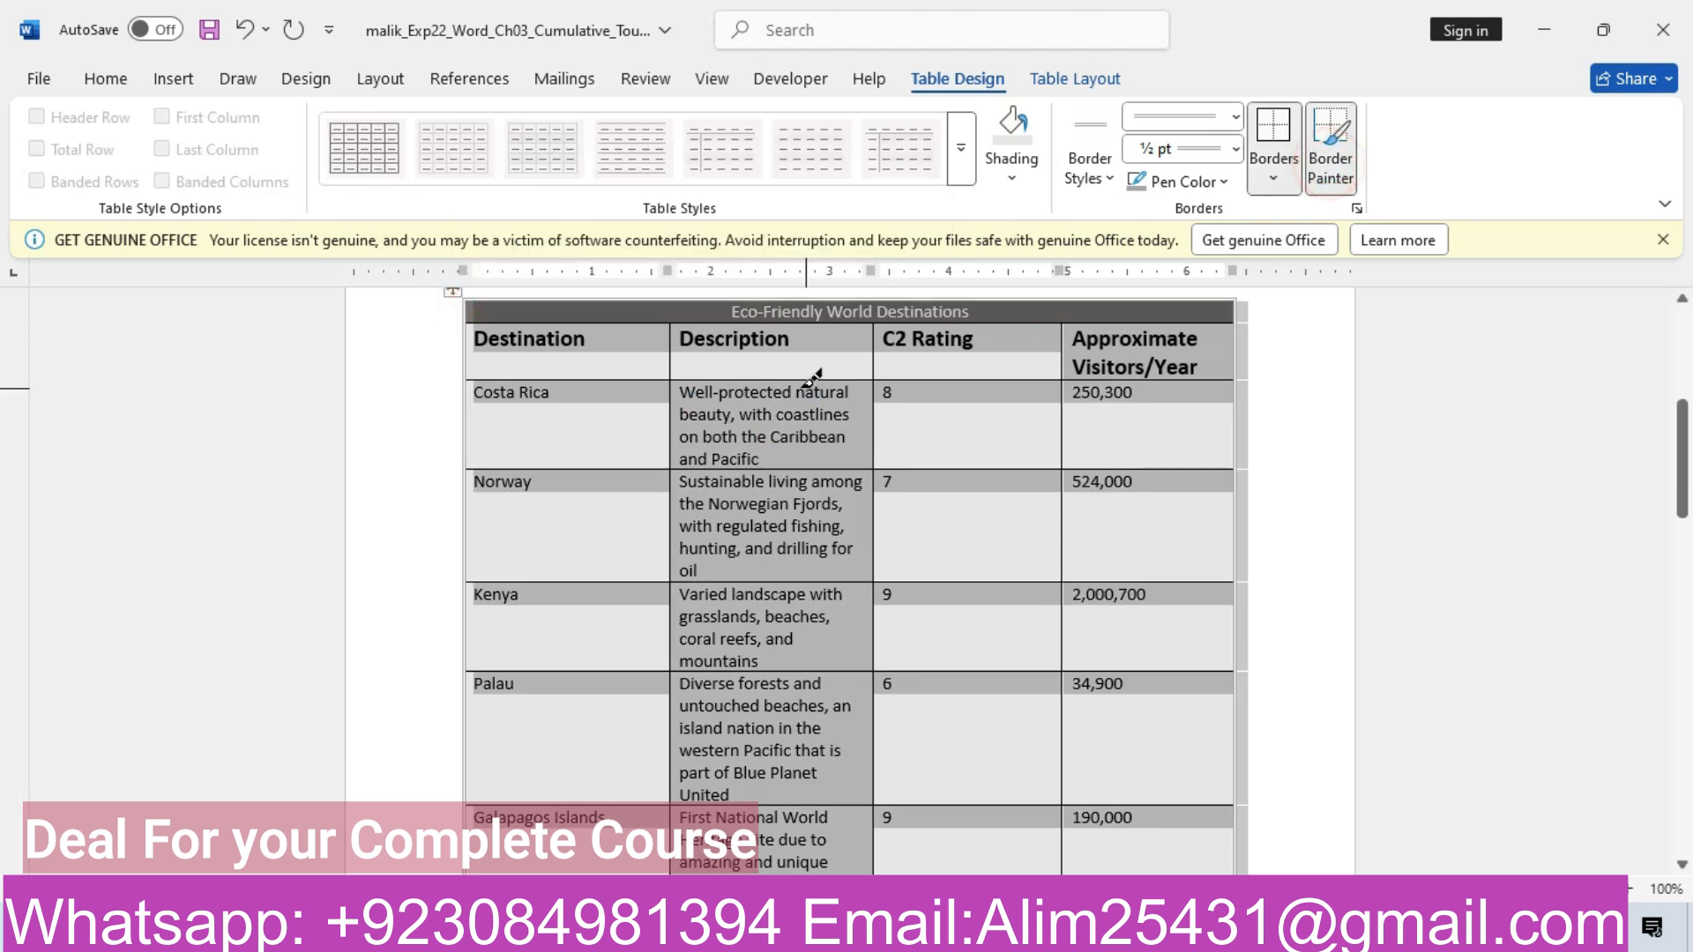
Double the first two vertical gridlines in the header, Costa Rica, Norway, Kenya and Palau rows
click(669, 376)
click(670, 399)
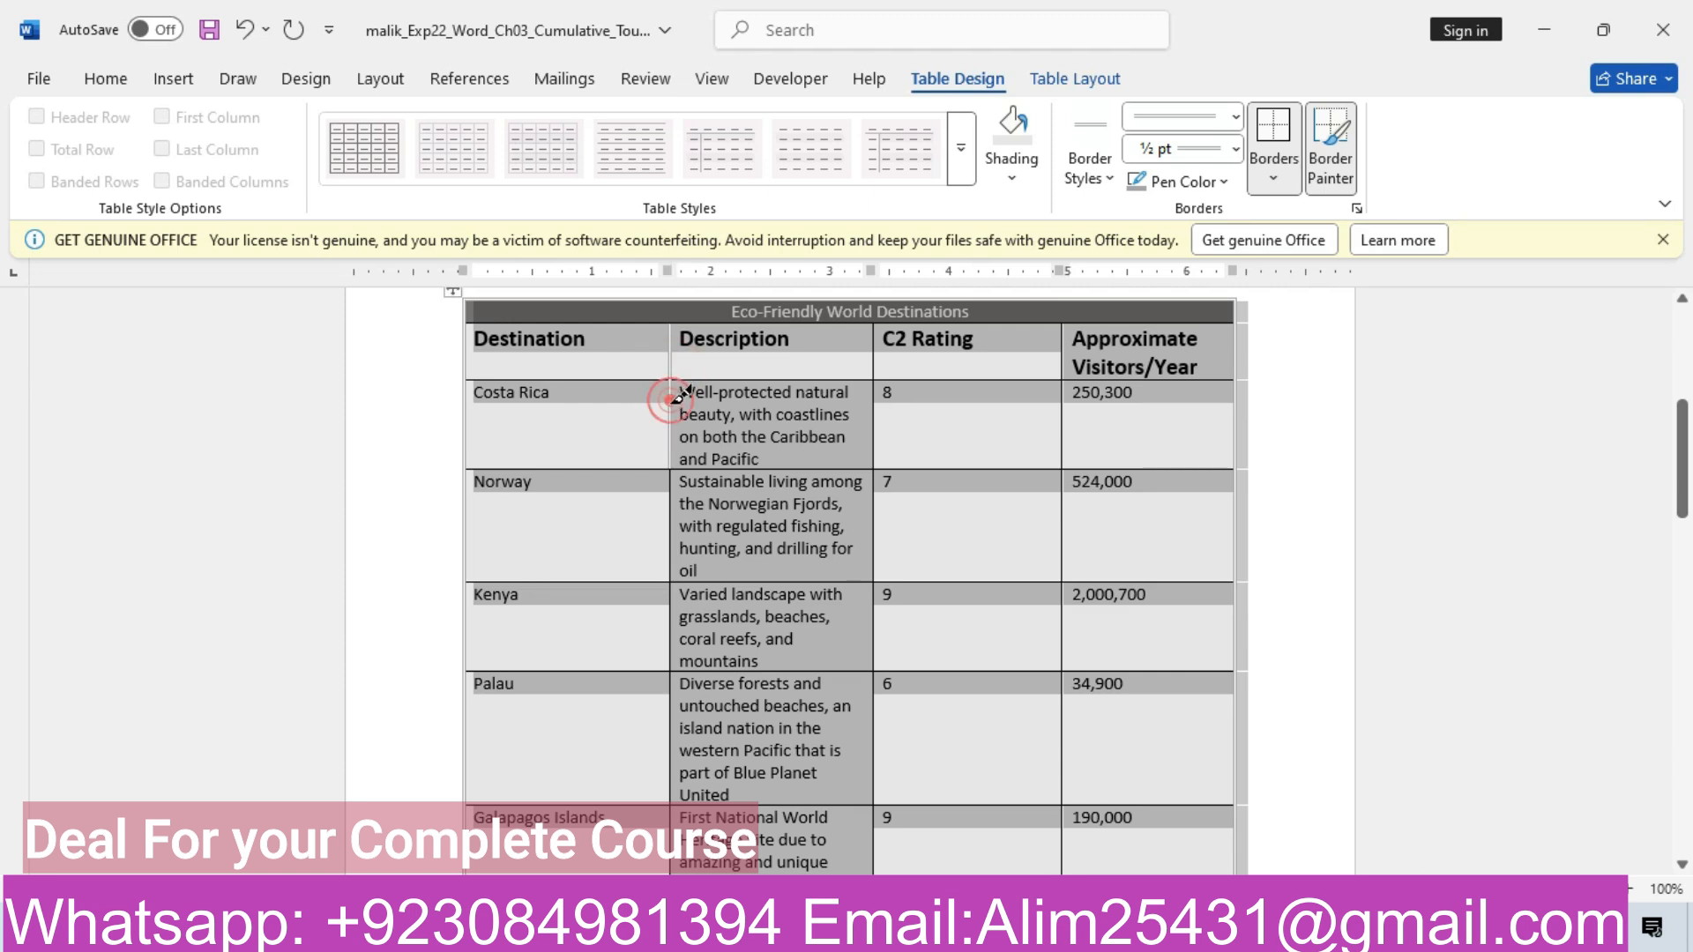
click(672, 499)
click(672, 612)
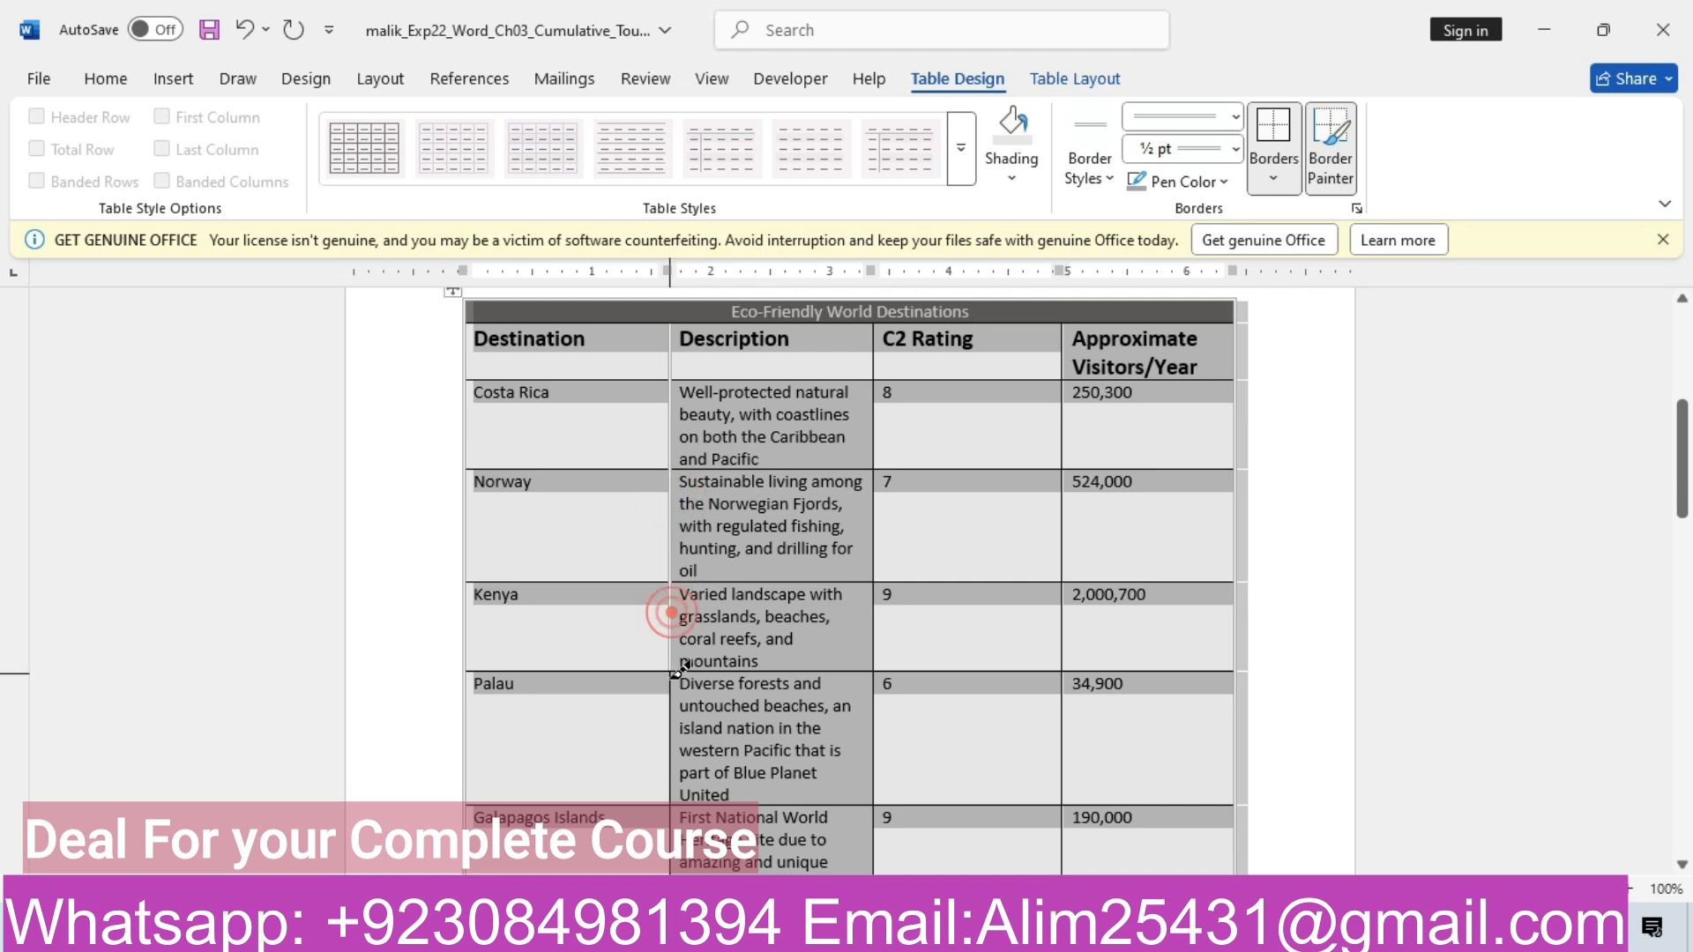
click(669, 706)
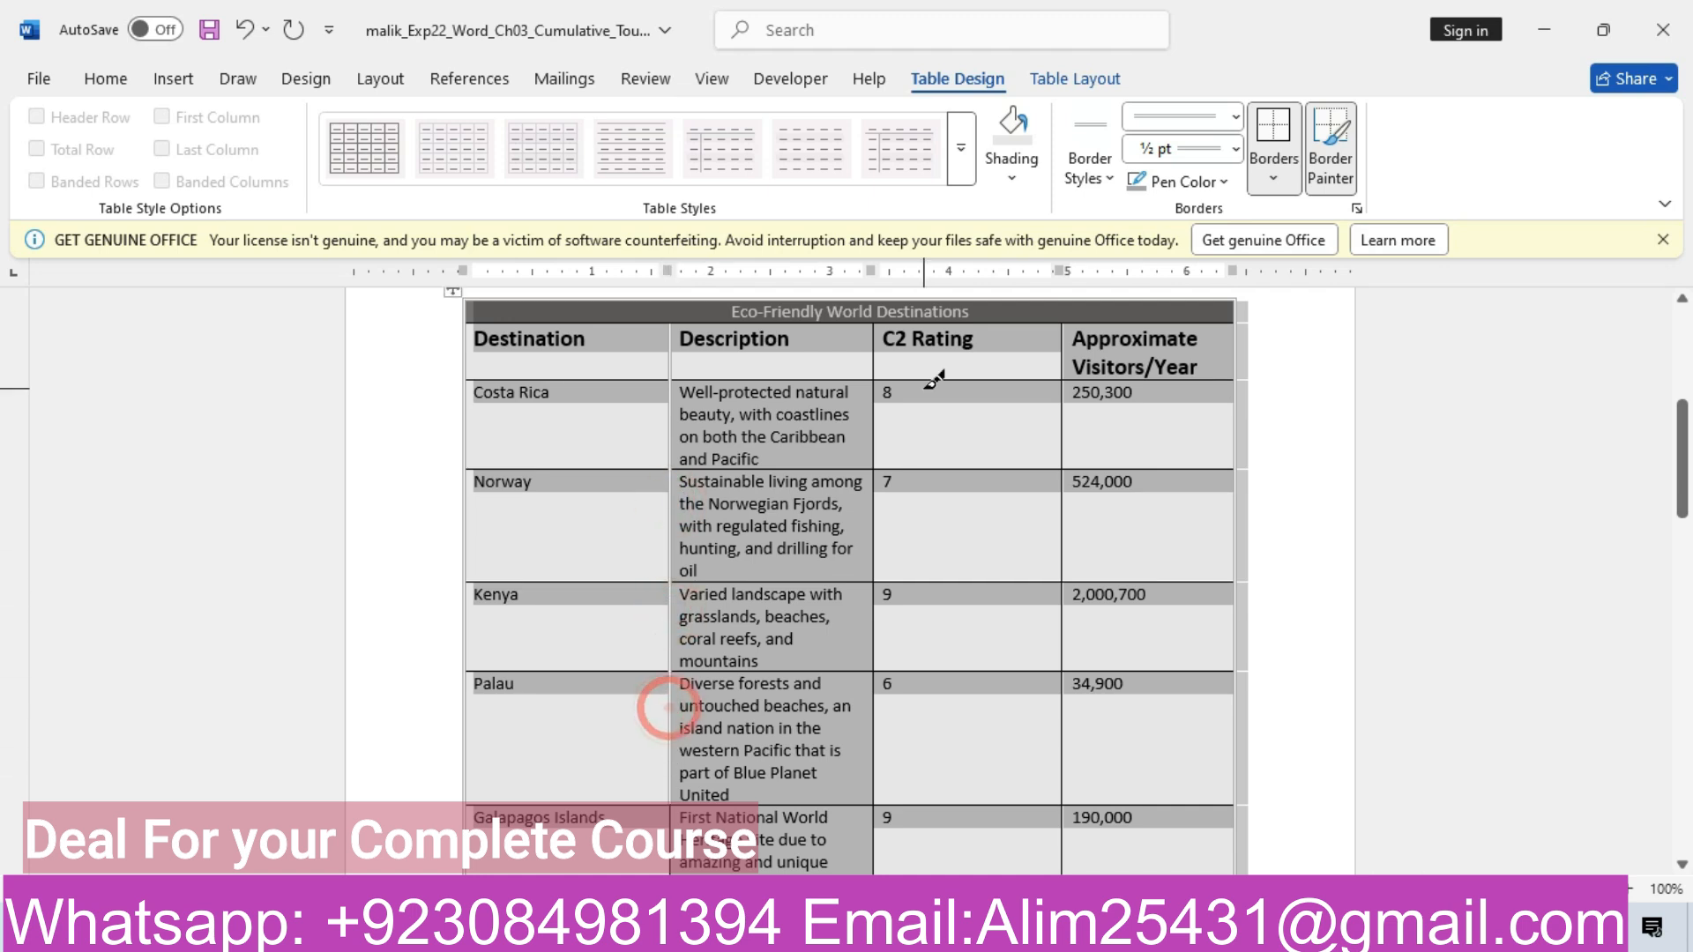
click(874, 368)
click(874, 437)
click(873, 529)
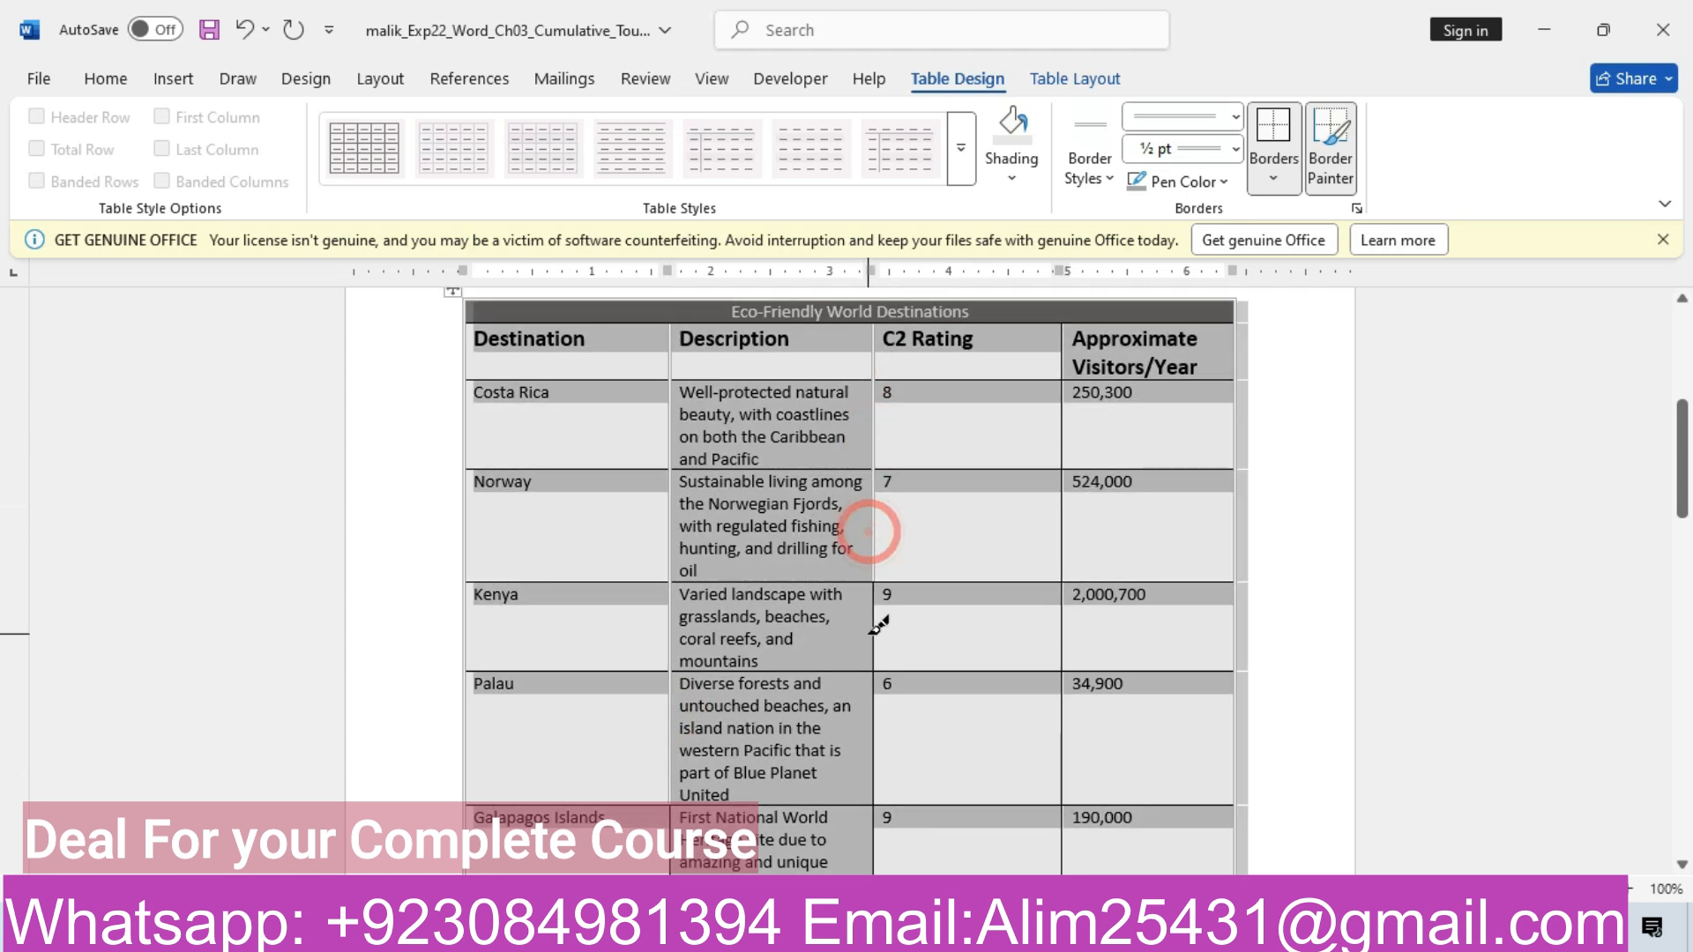
click(875, 626)
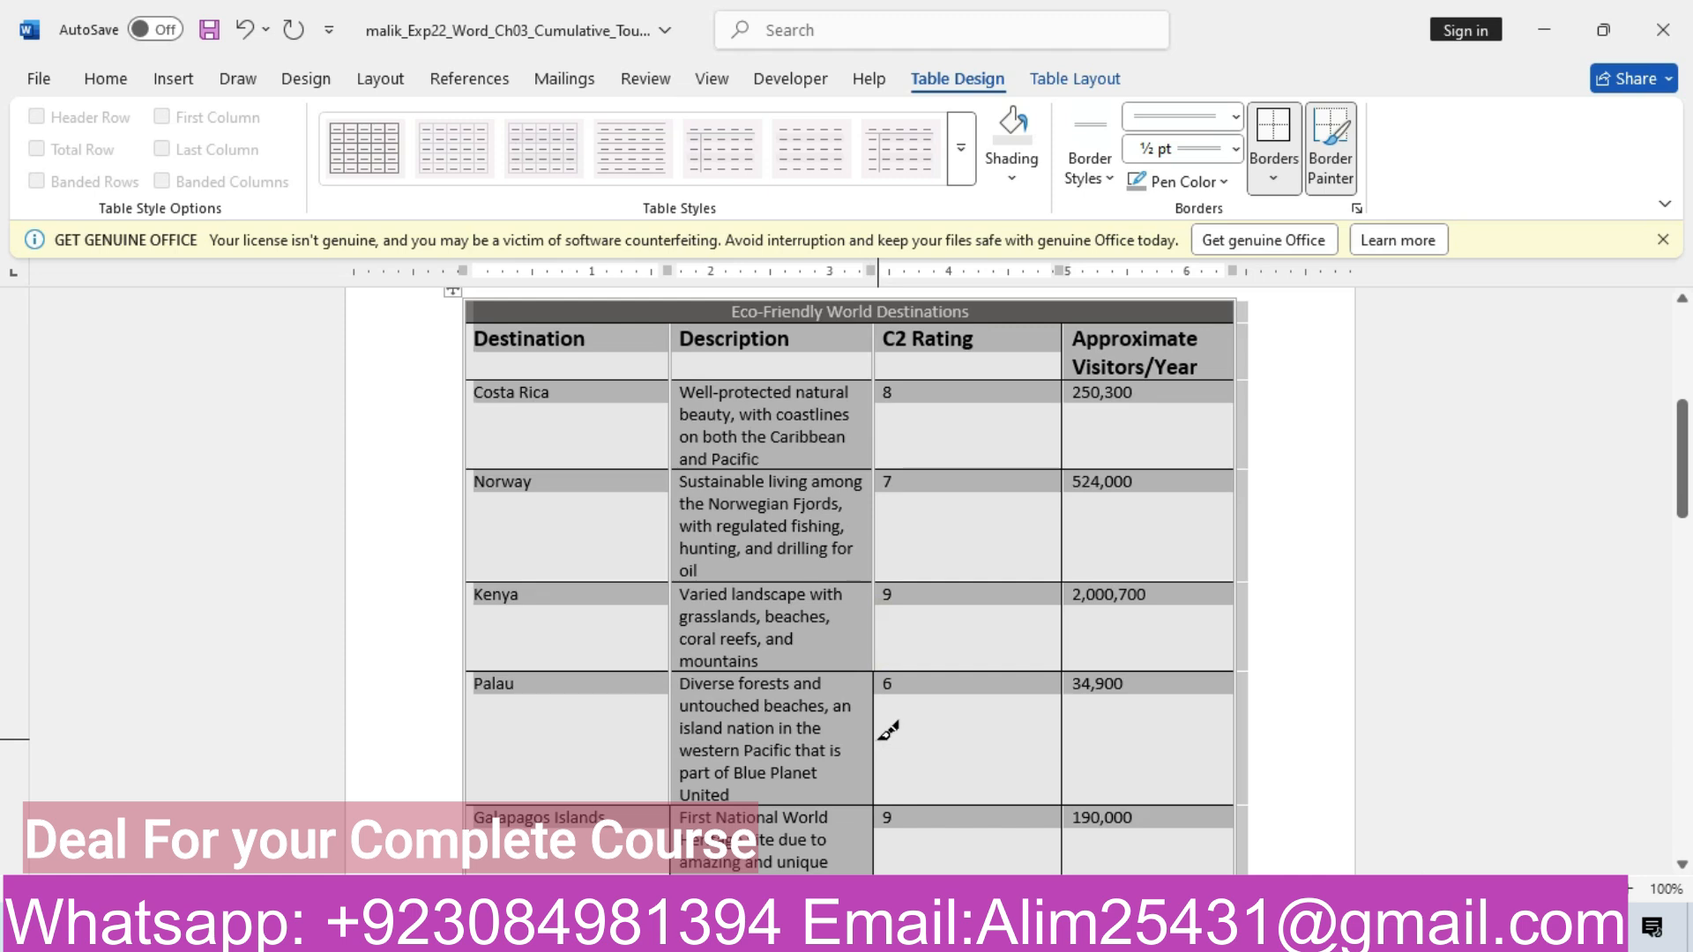
click(880, 737)
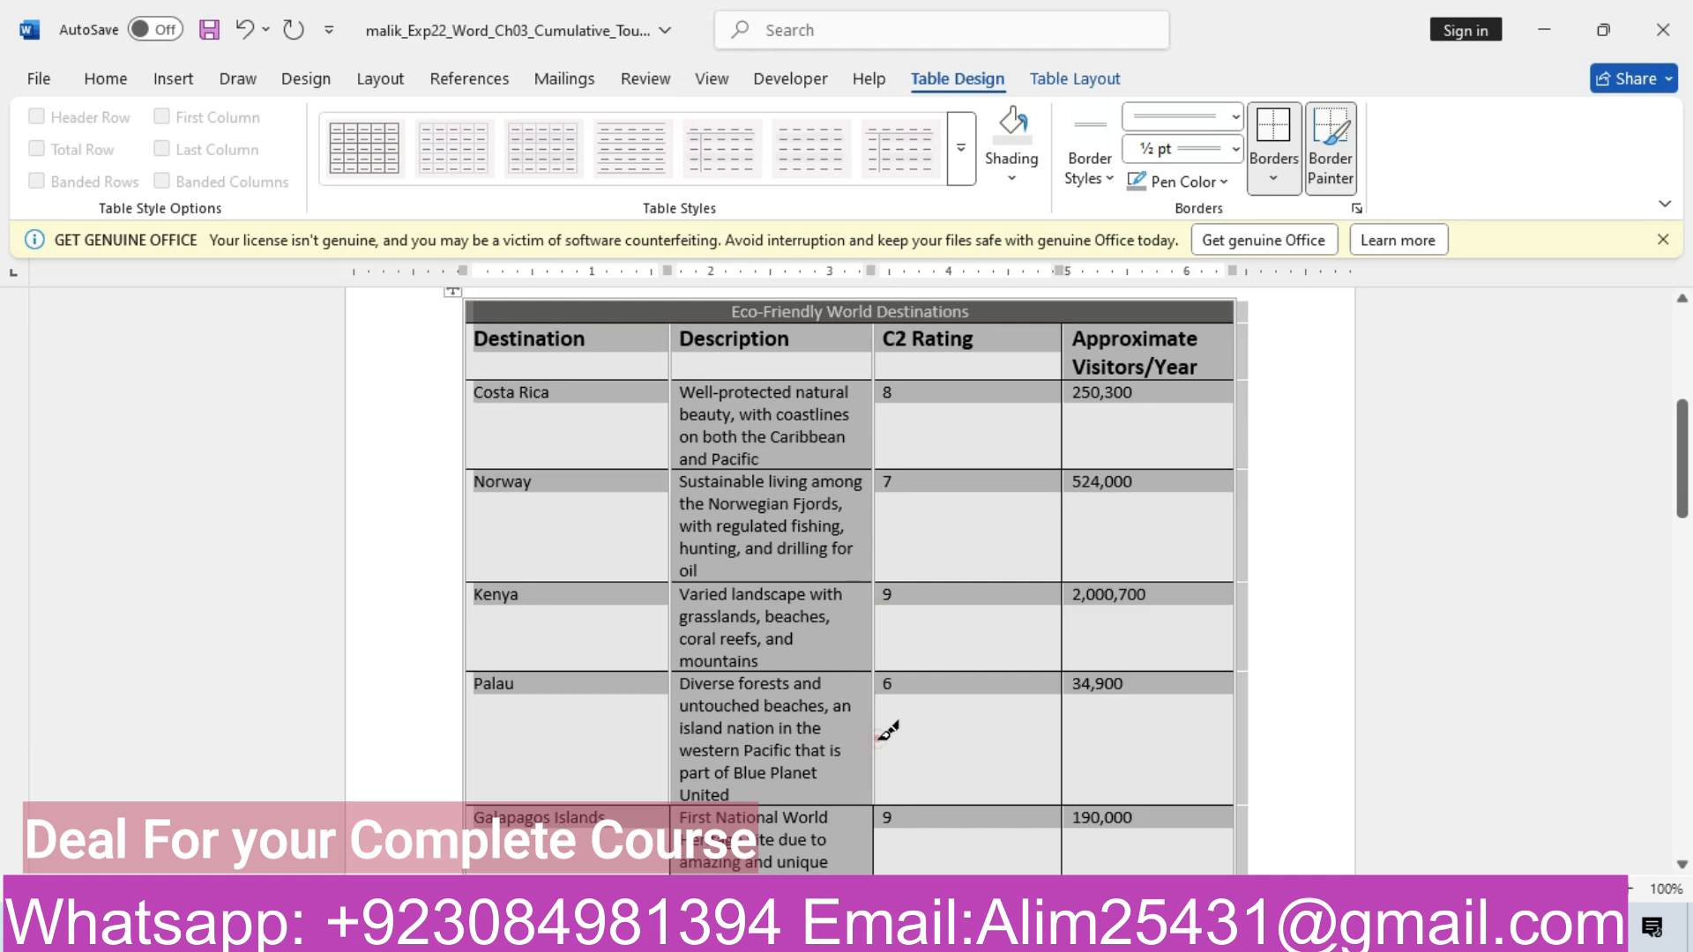
Double the last-column vertical gridline in the header, Costa Rica, Norway, Kenya and Palau rows
click(1066, 349)
click(1065, 421)
click(1065, 517)
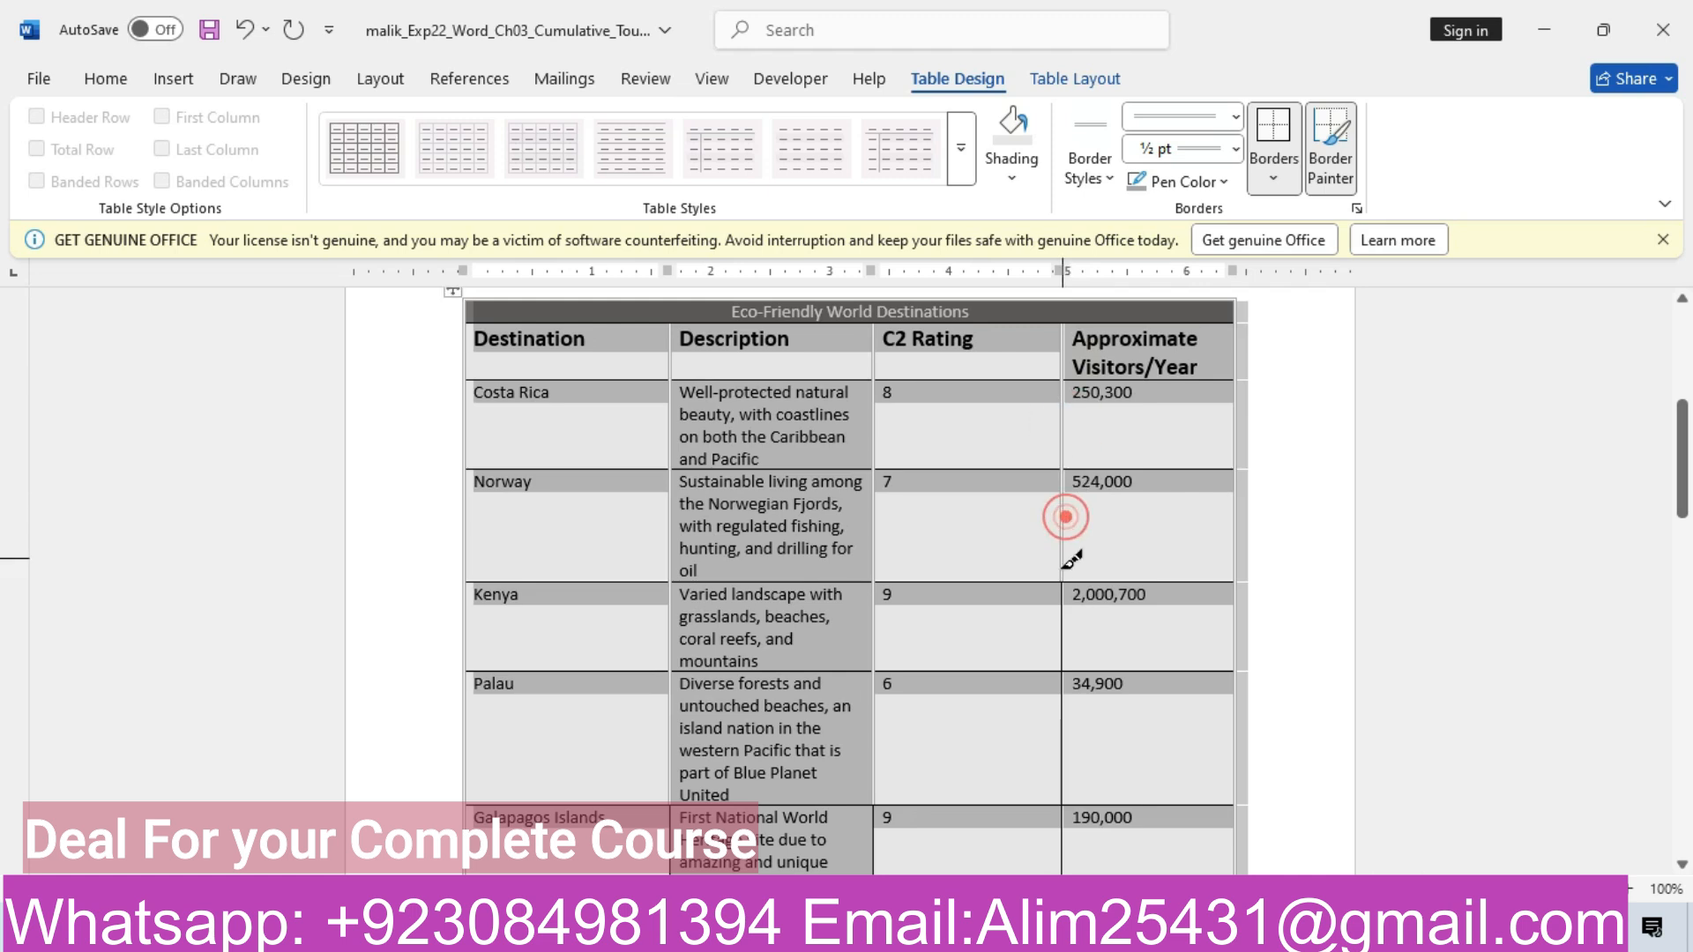
click(1065, 612)
click(1066, 705)
drag(1682, 463, 1685, 540)
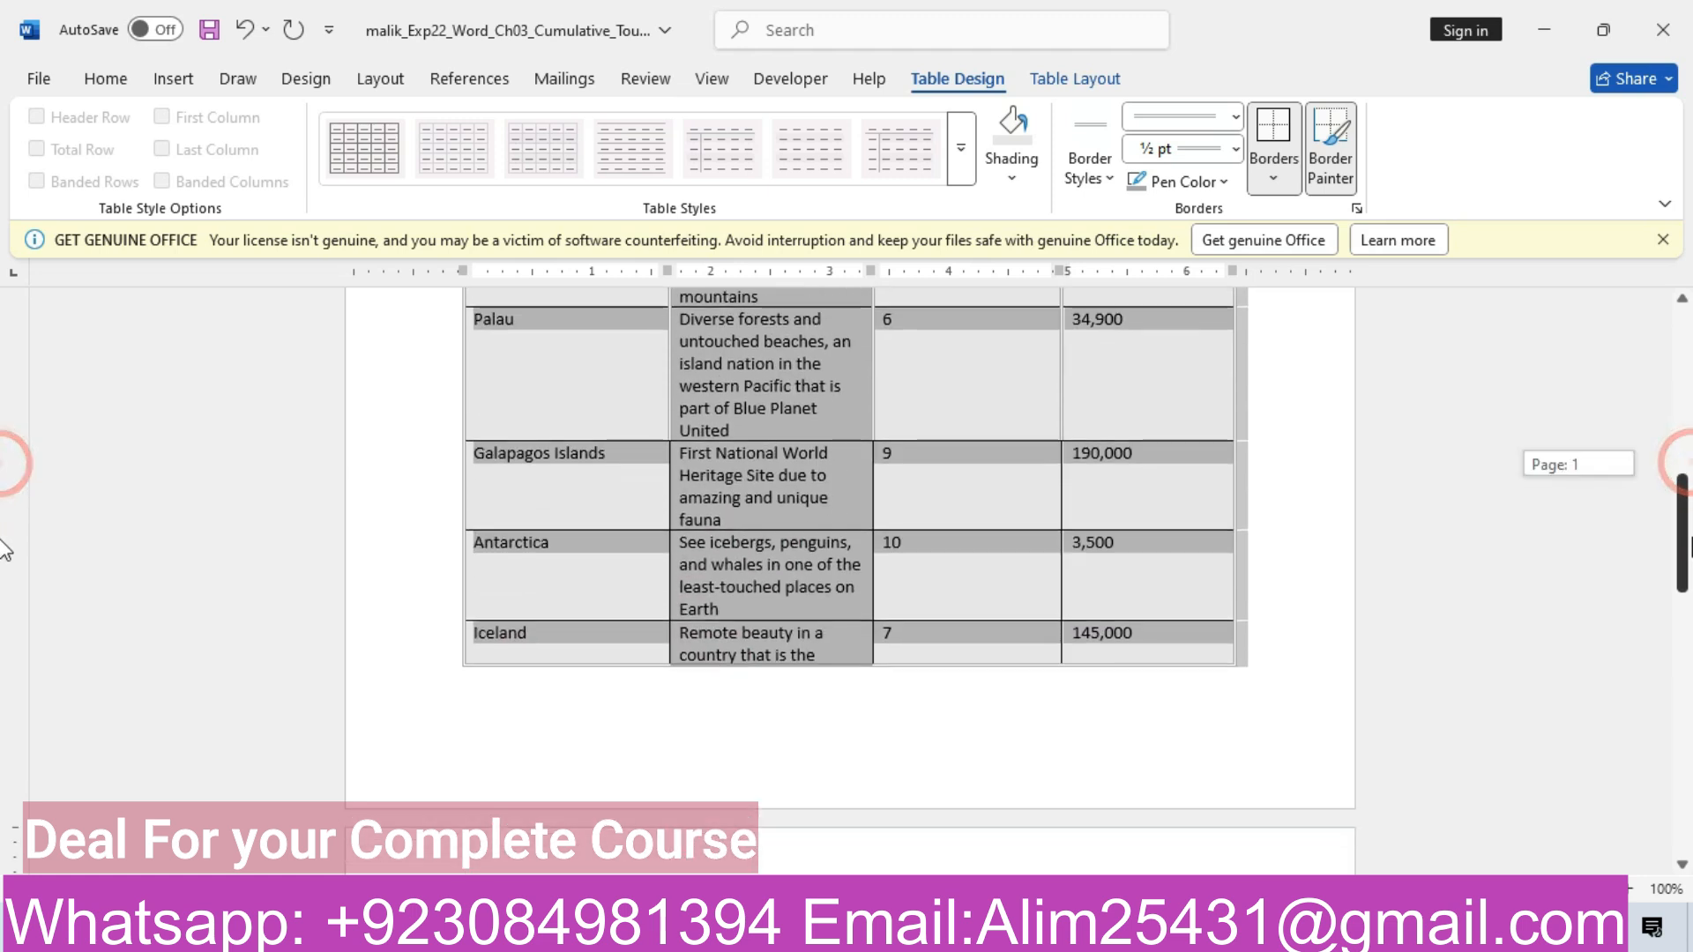
Double the vertical gridlines of the Galapagos Islands, Antarctica, Iceland and Amazon Rainforest rows, then bring up the instructions
click(672, 484)
click(671, 565)
click(1061, 491)
click(1063, 567)
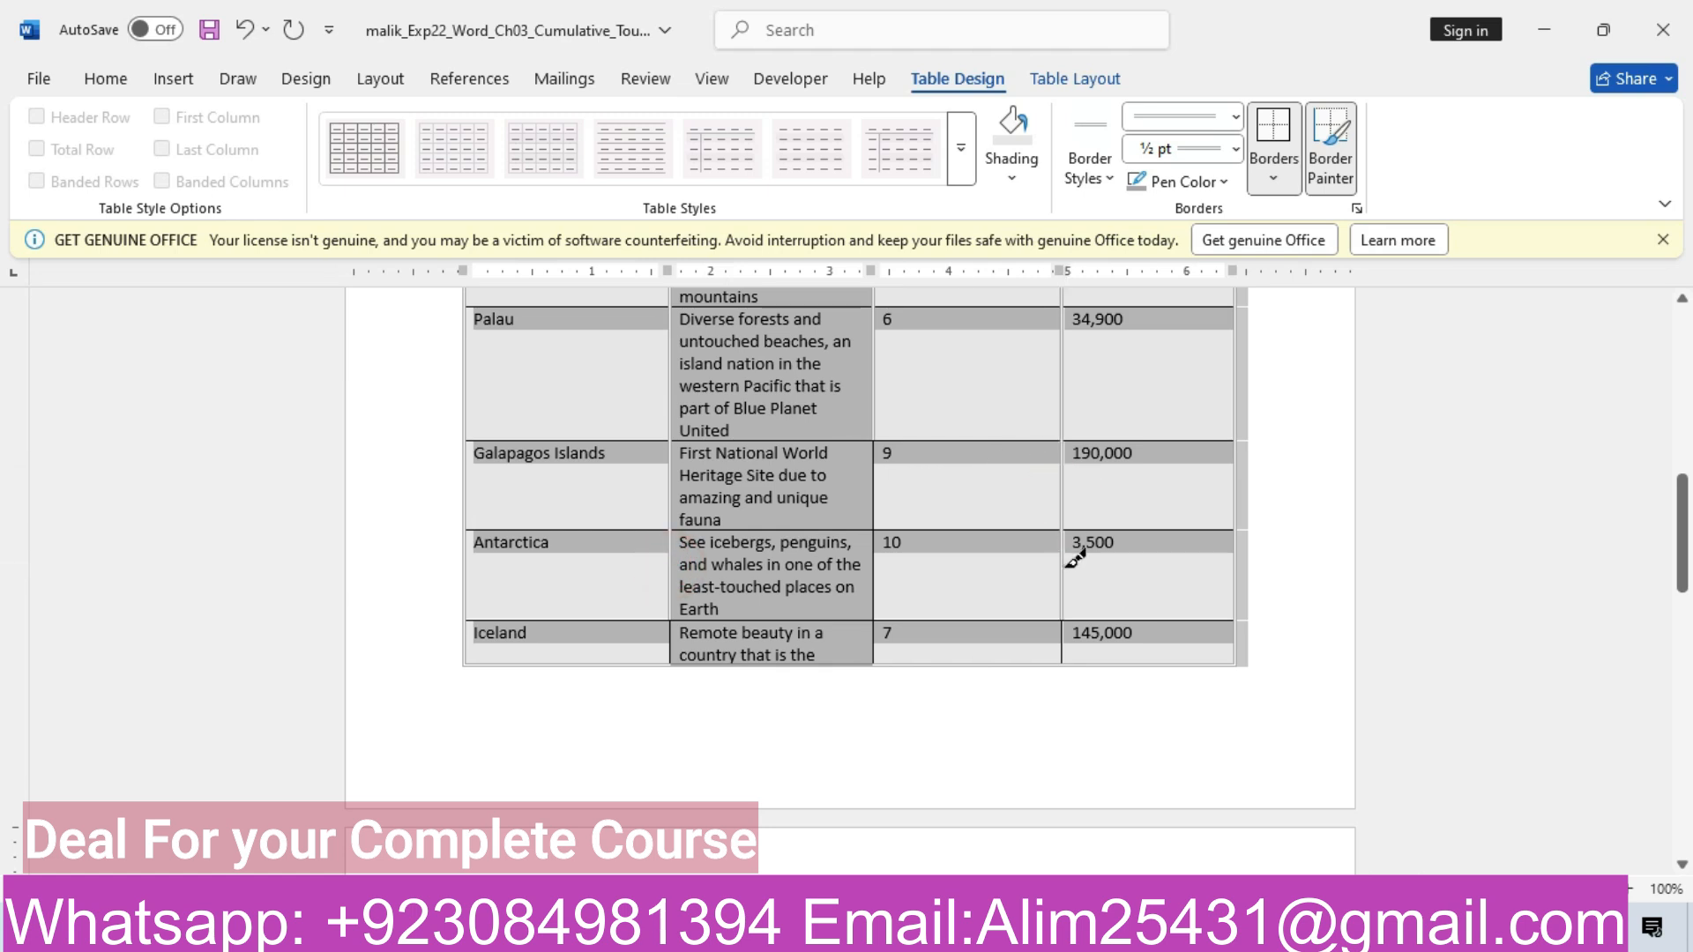
click(672, 640)
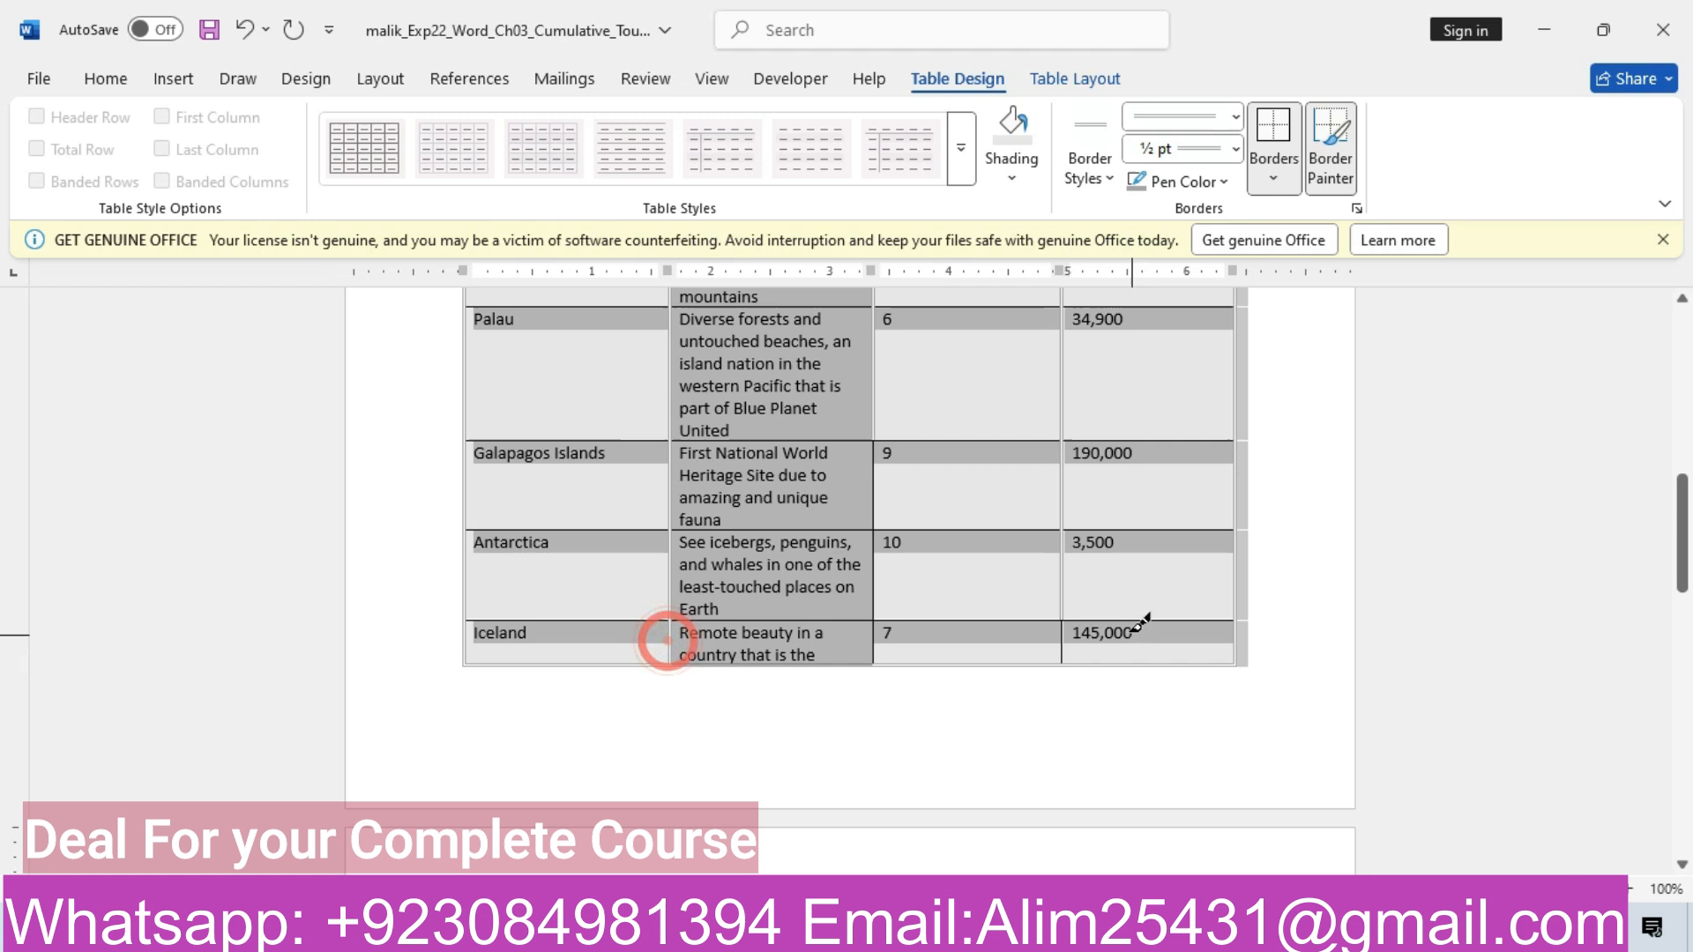
click(1065, 632)
drag(1684, 538, 1686, 659)
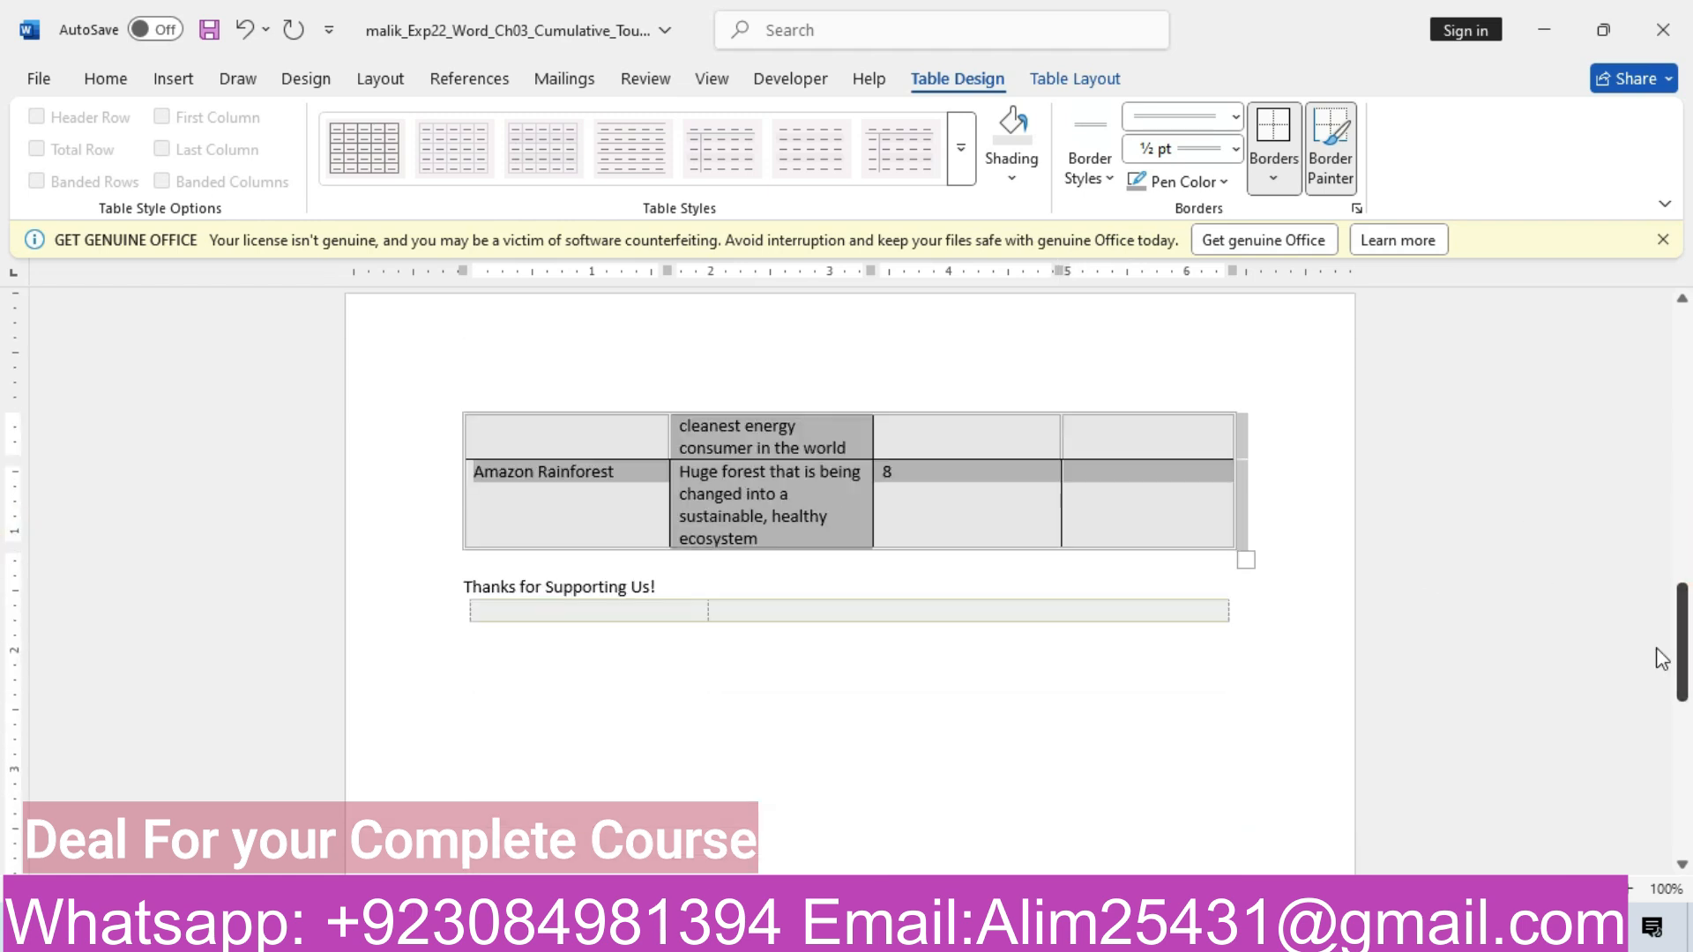
click(679, 479)
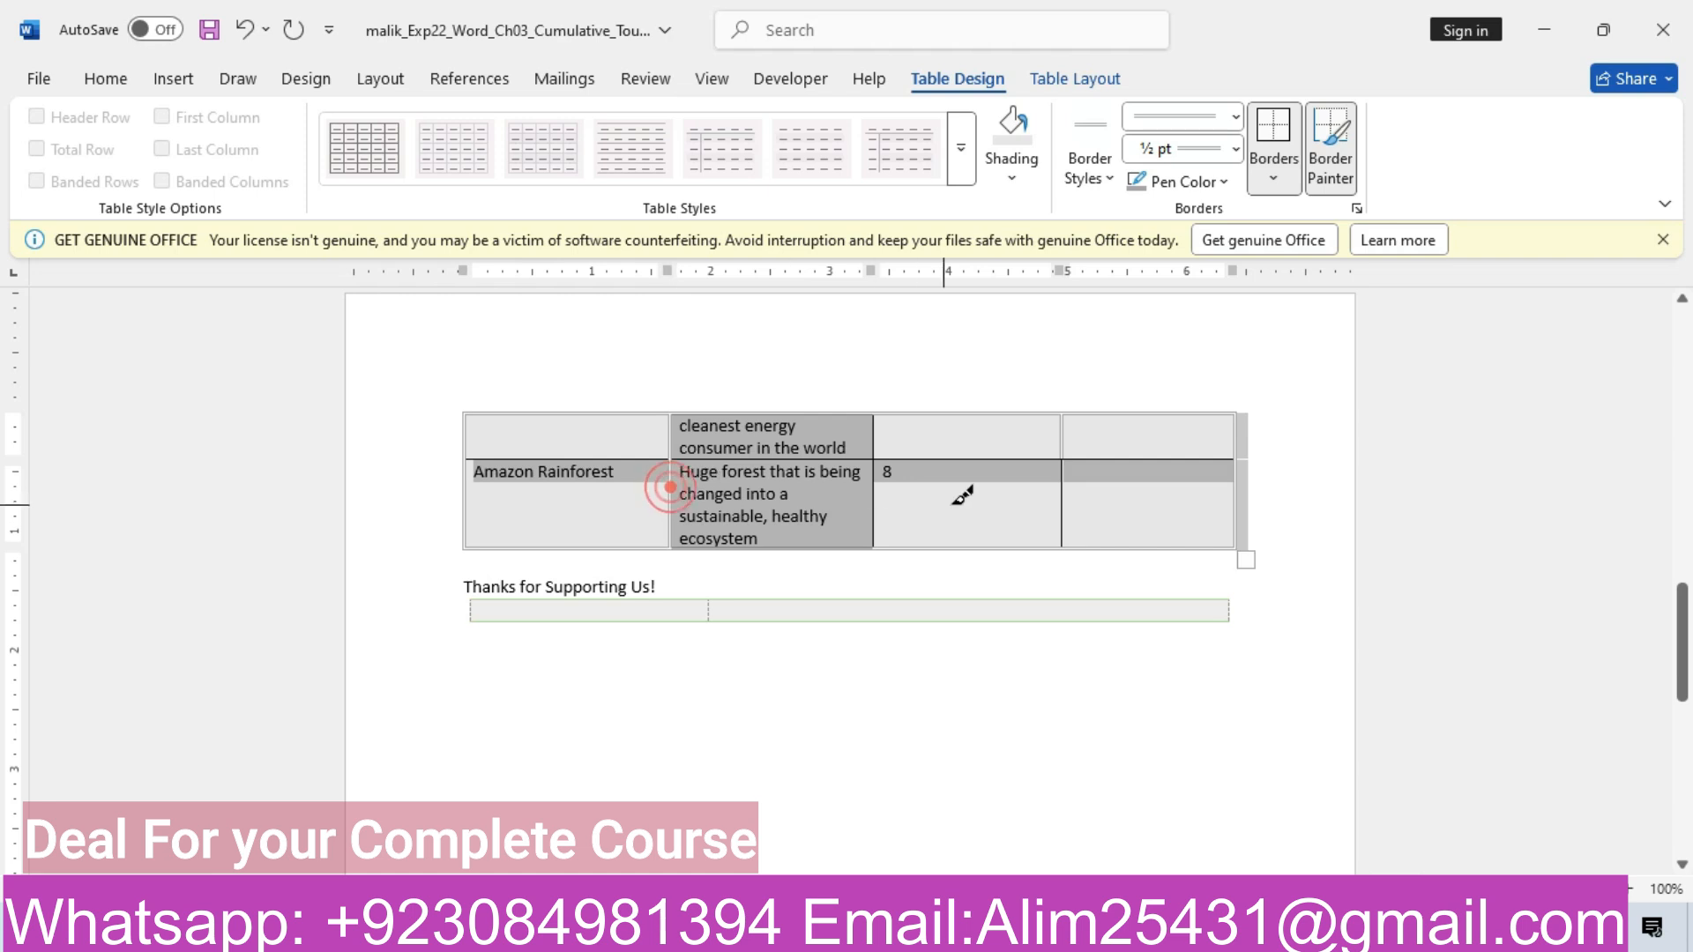
click(1065, 488)
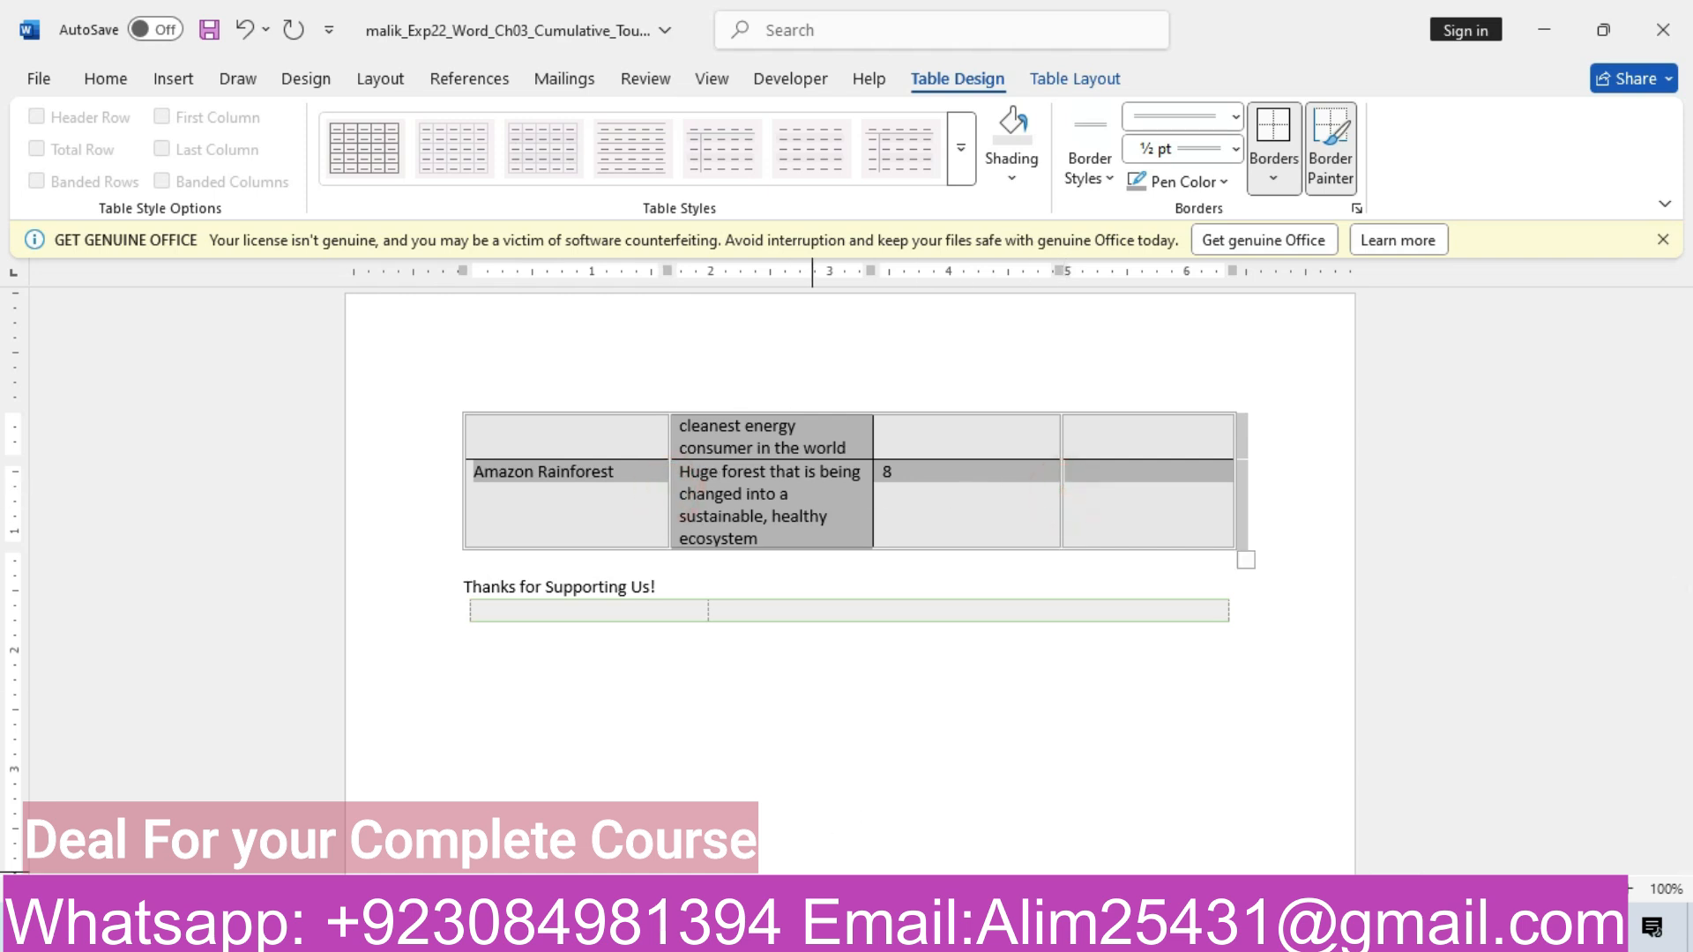
click(750, 802)
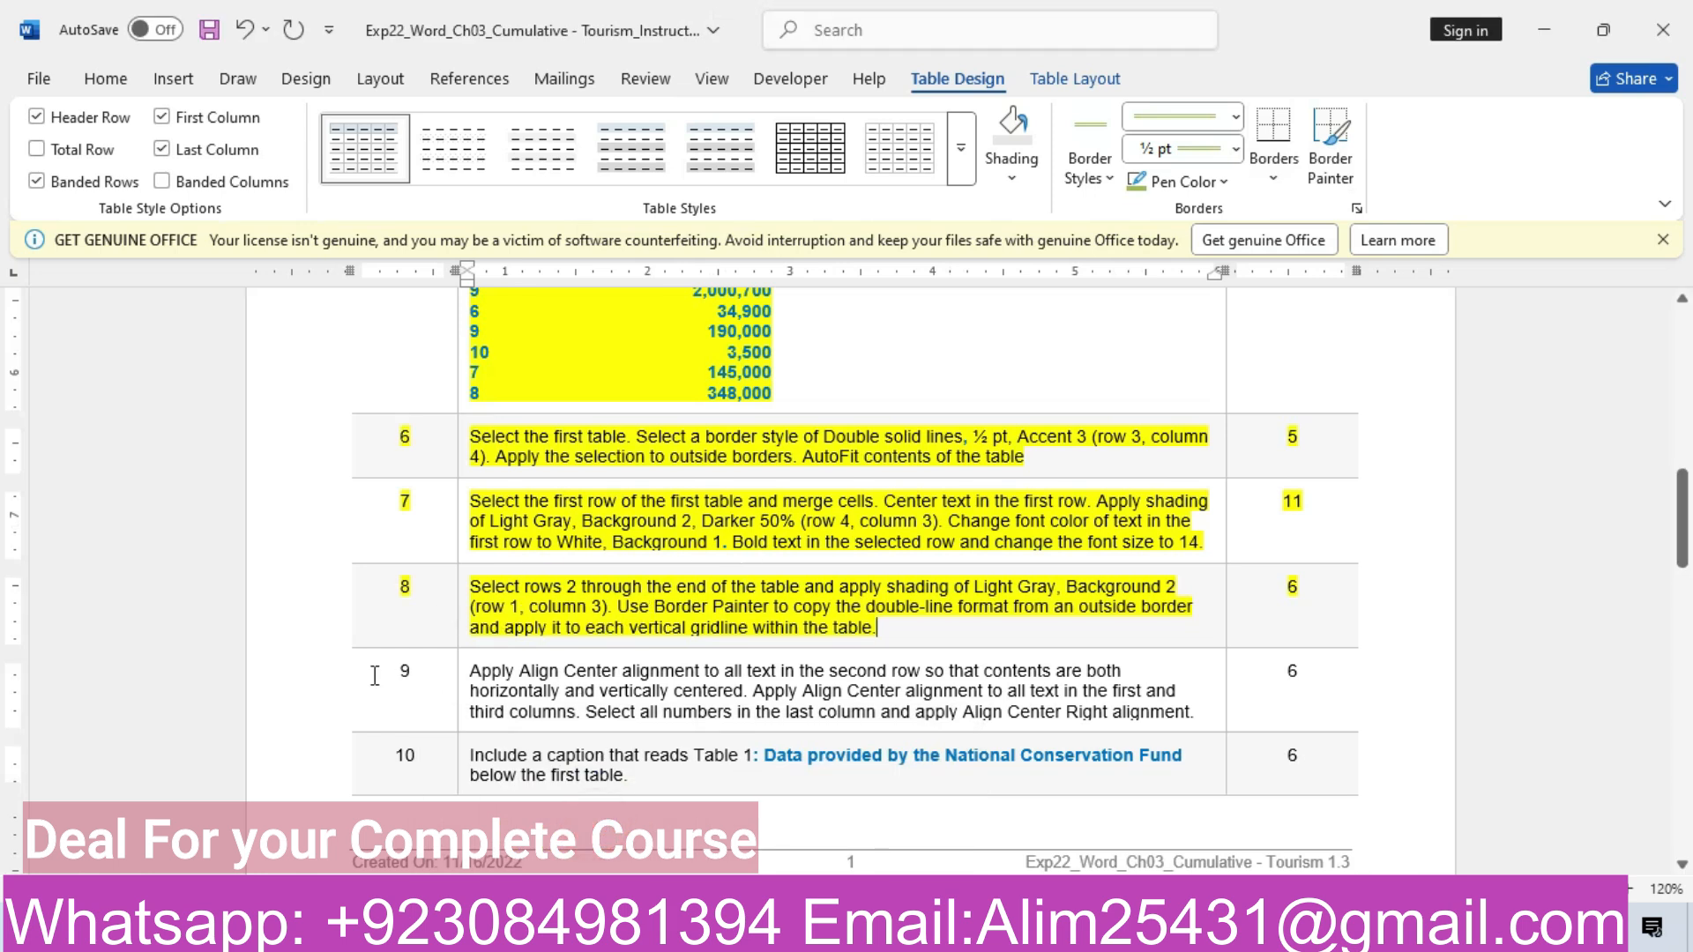
Highlight the step 9 row of the instructions in yellow, then go back to the destinations table document
click(330, 680)
click(461, 624)
click(587, 703)
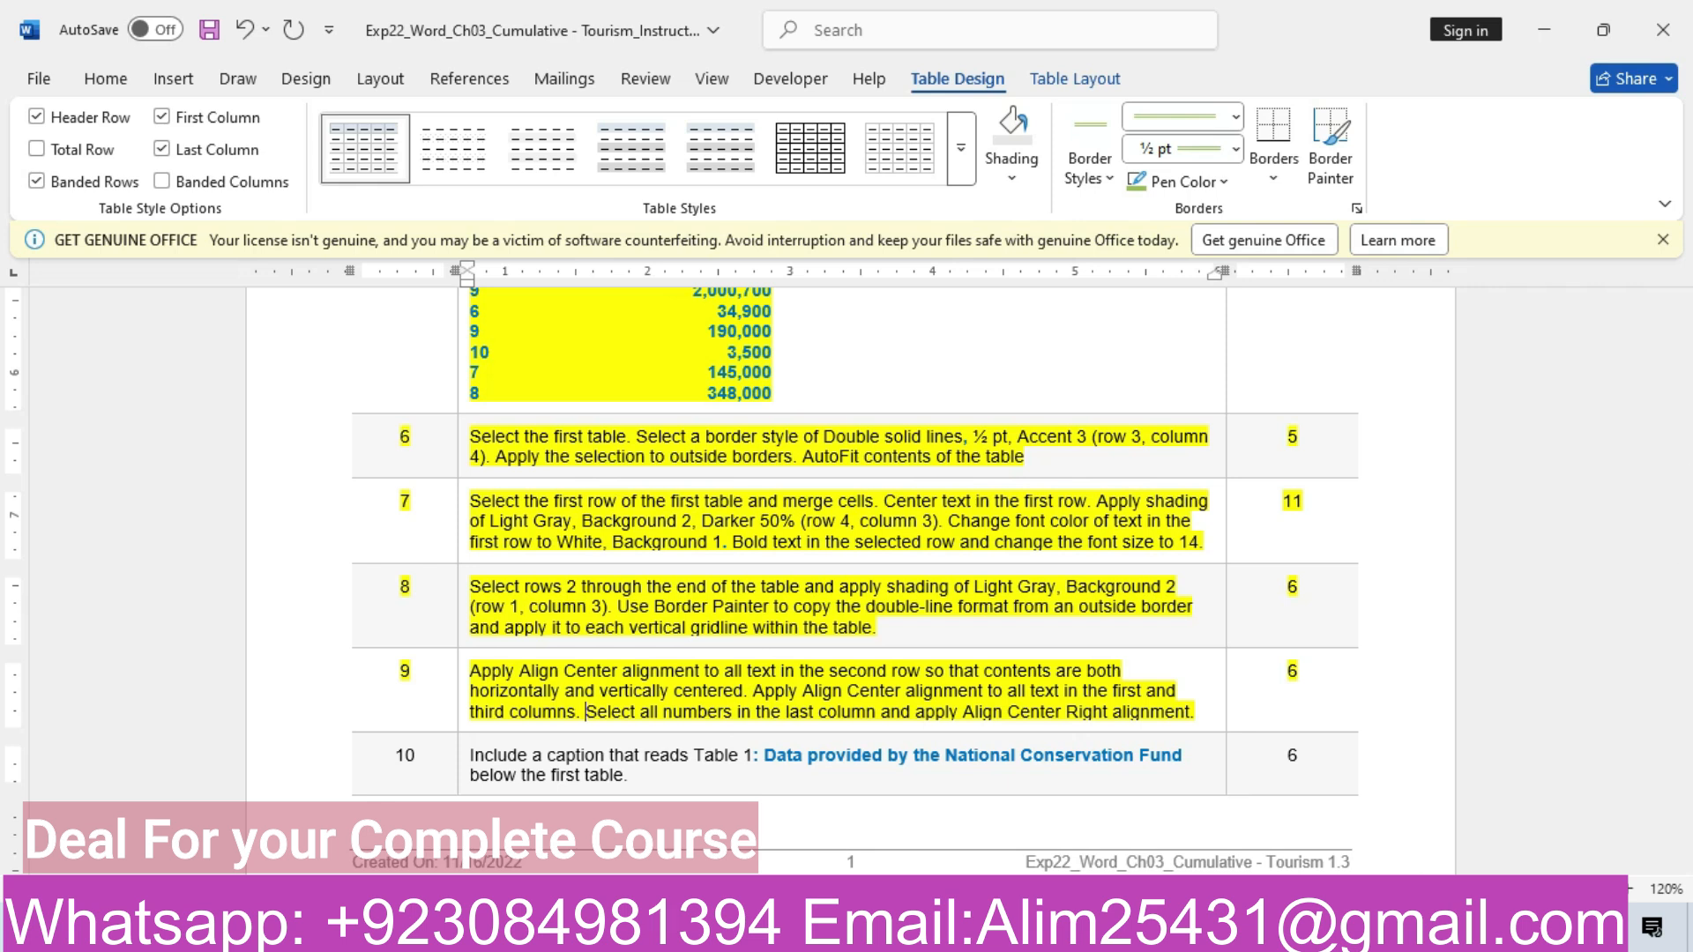
mouse_move(697, 933)
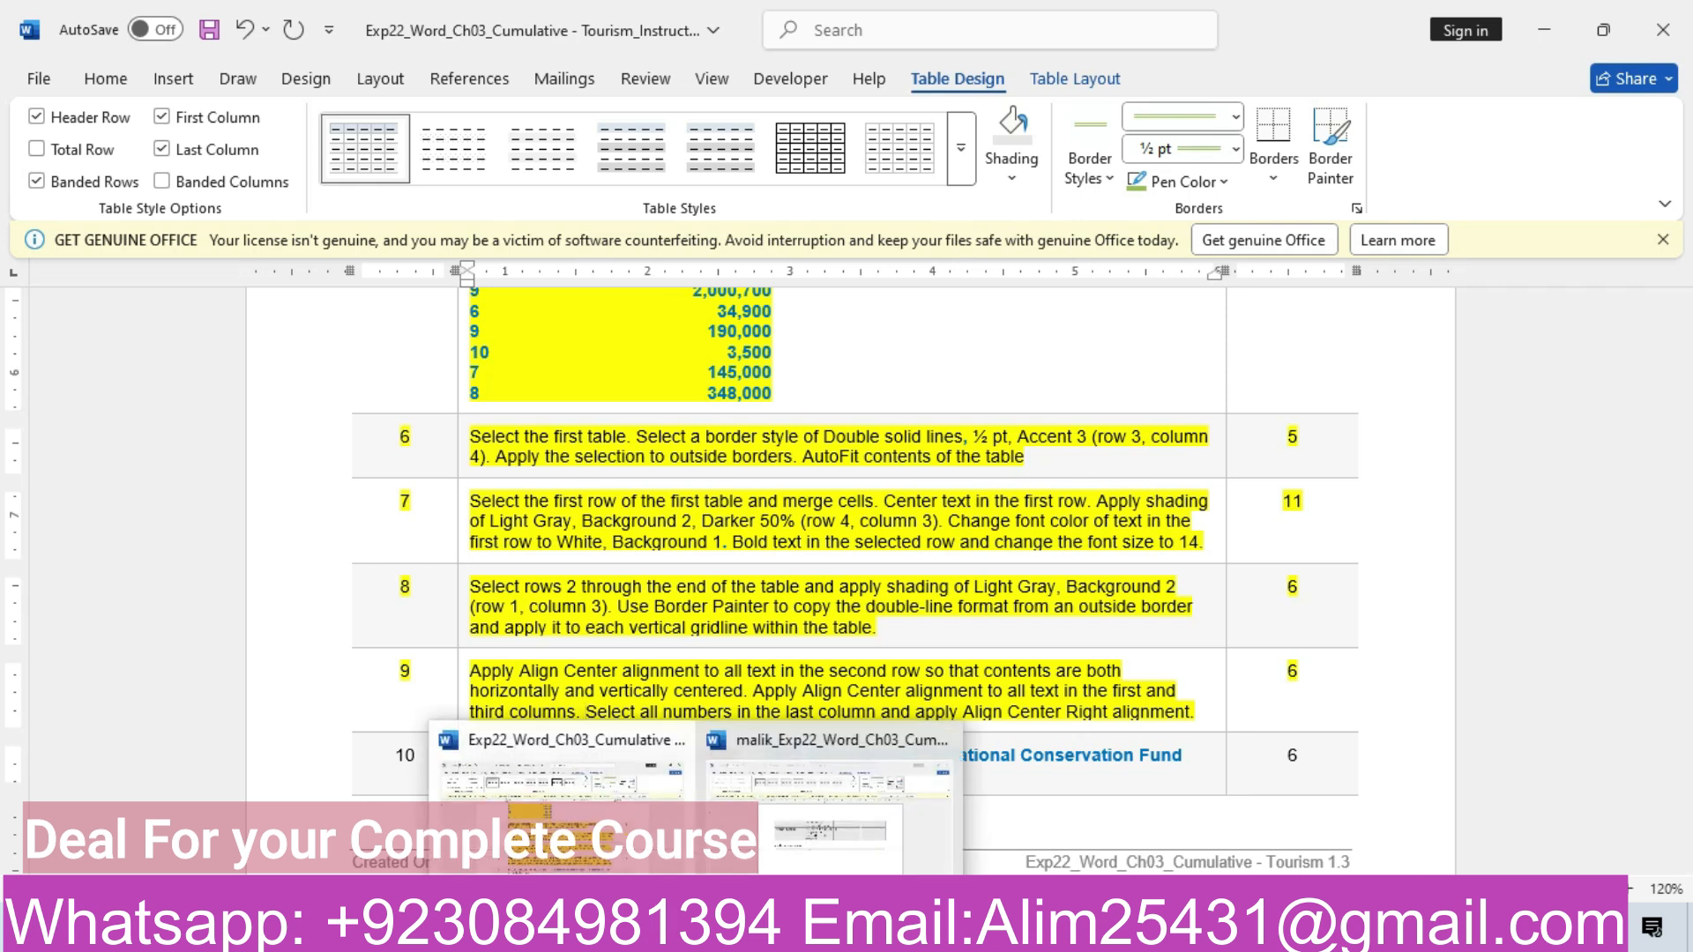
click(595, 803)
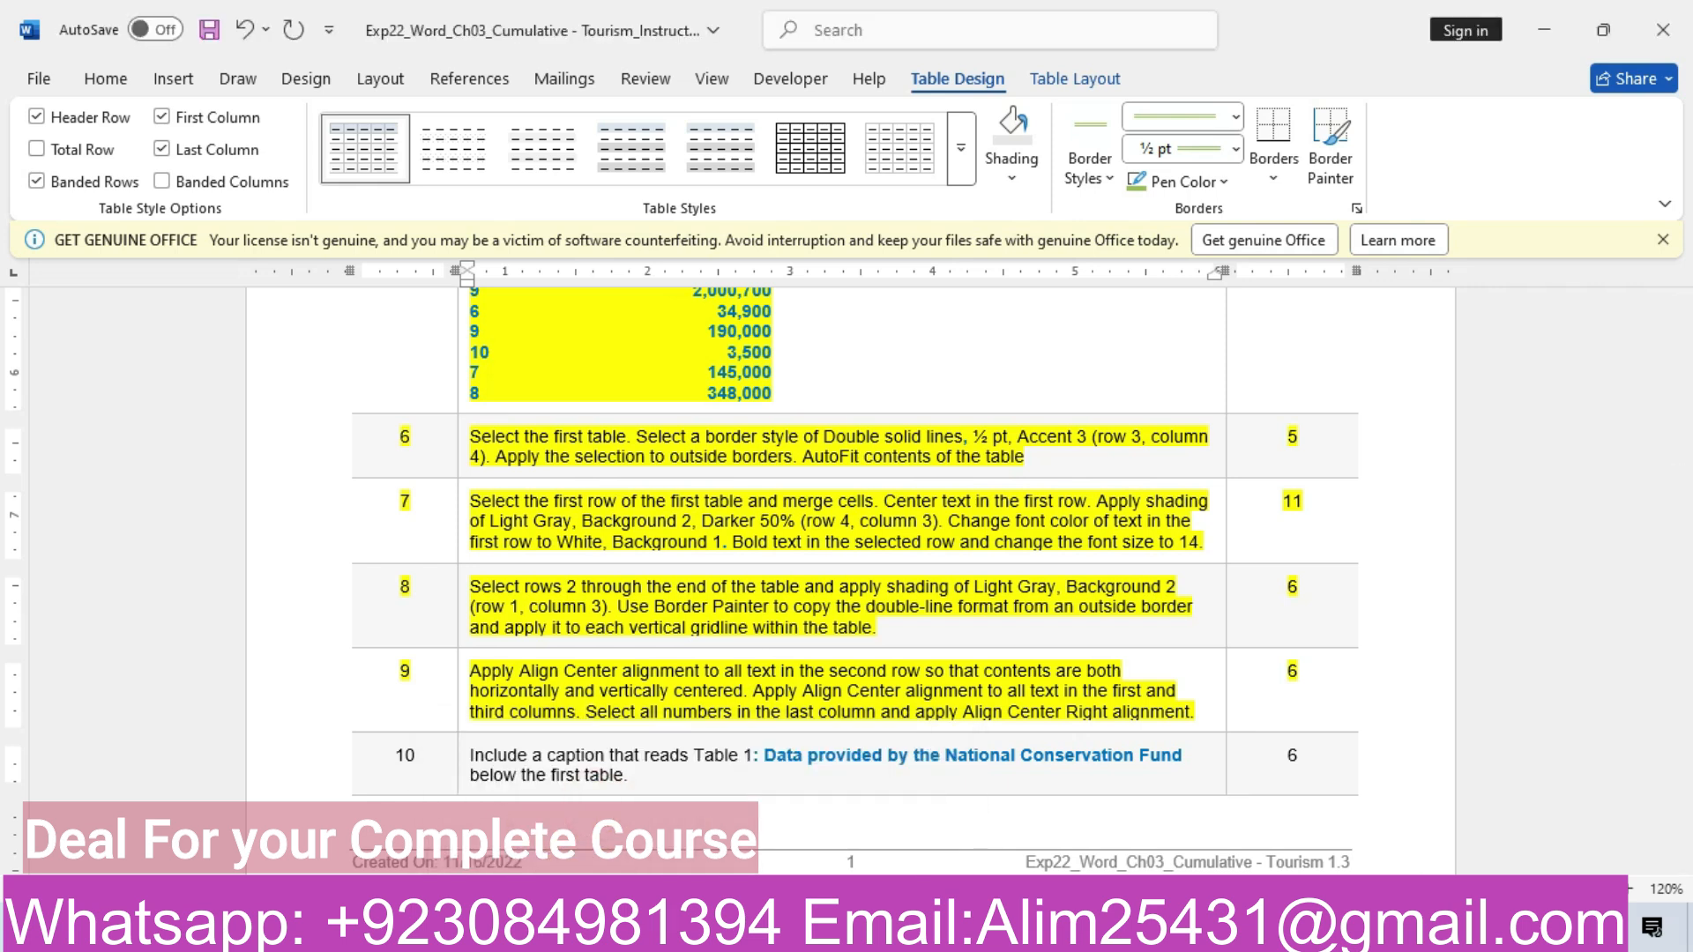
mouse_move(696, 933)
click(764, 856)
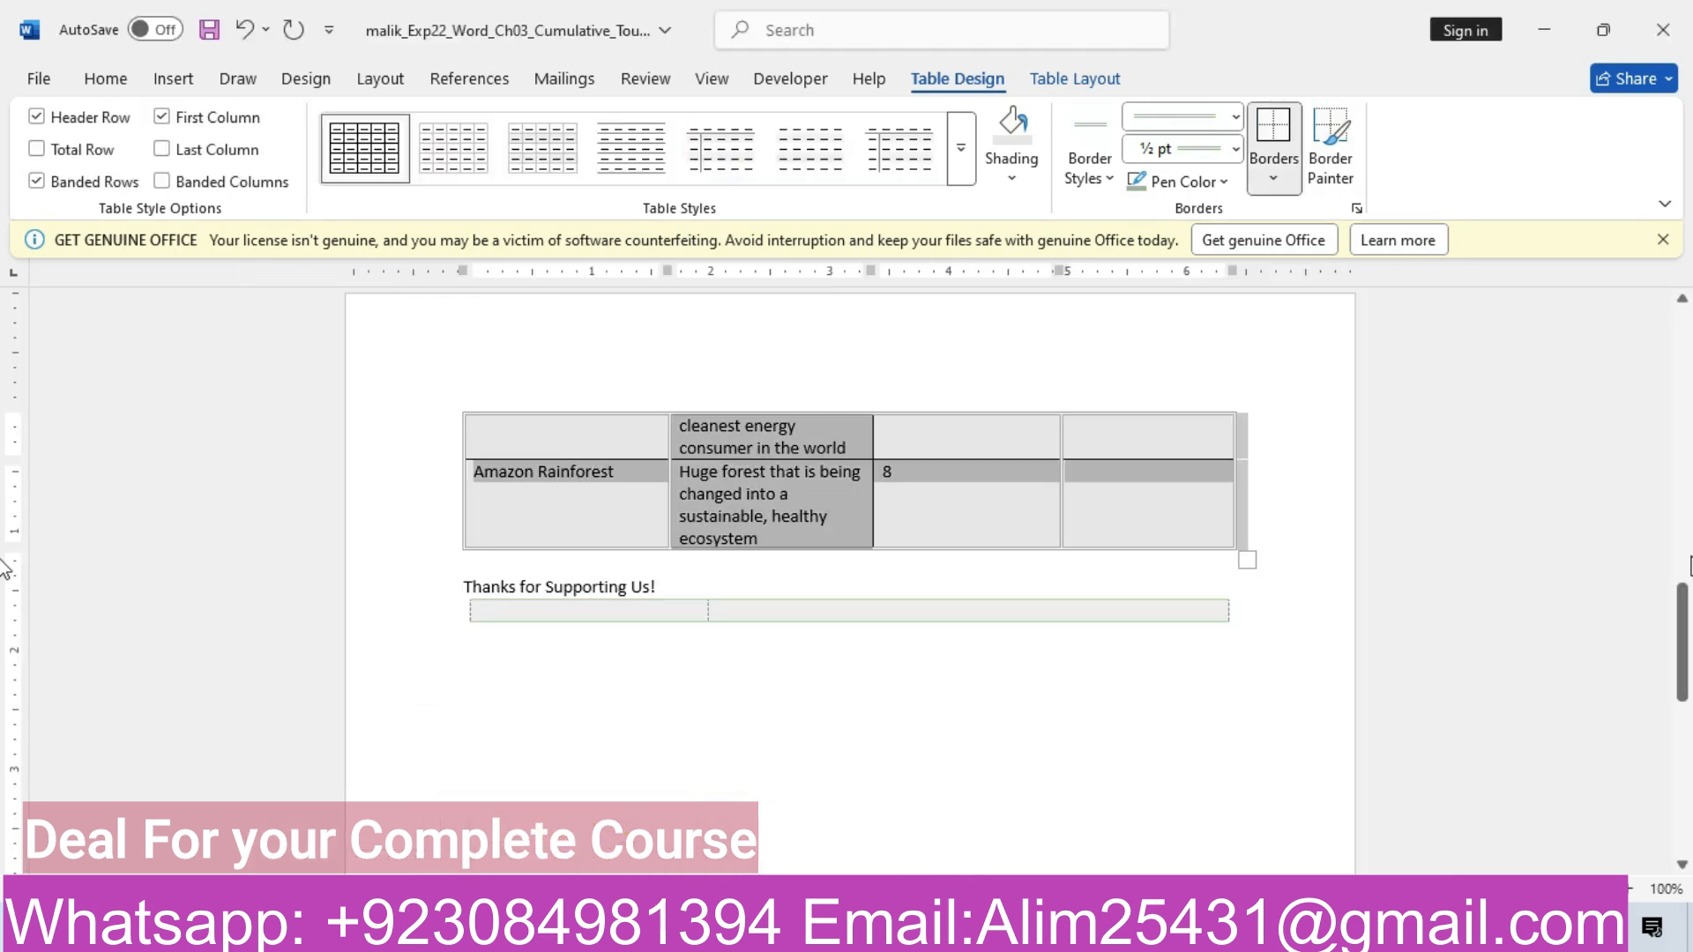
Center the header row text horizontally with Home Center, then vertically with Table Layout Align Center
drag(1686, 628, 1681, 423)
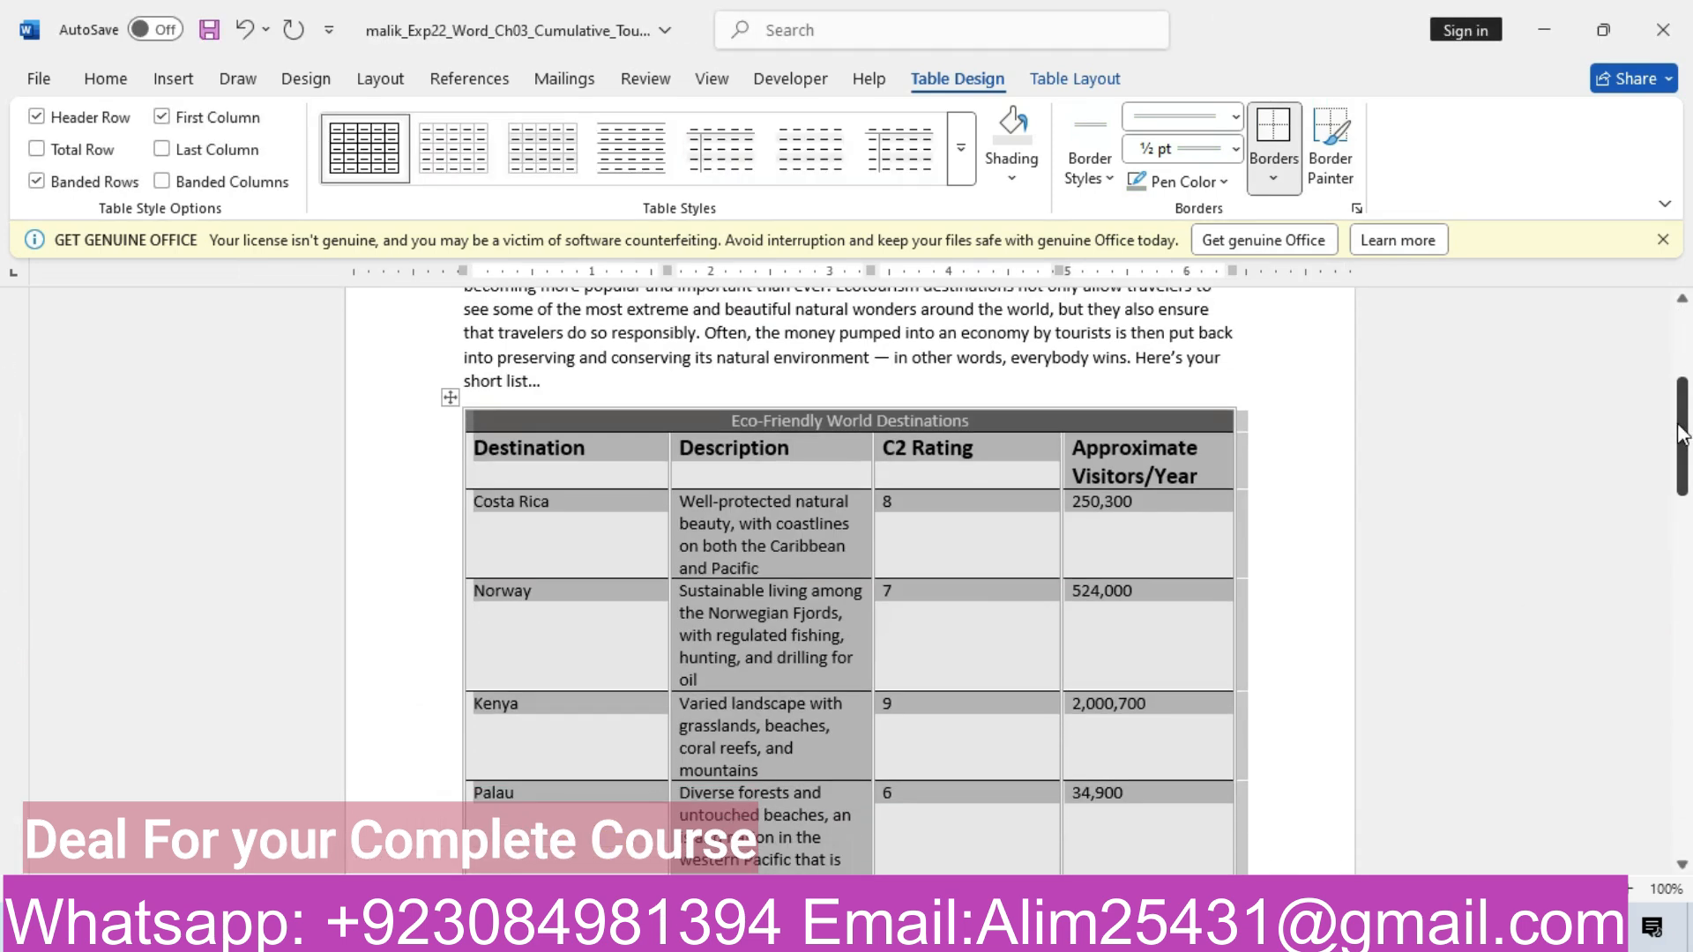
click(408, 456)
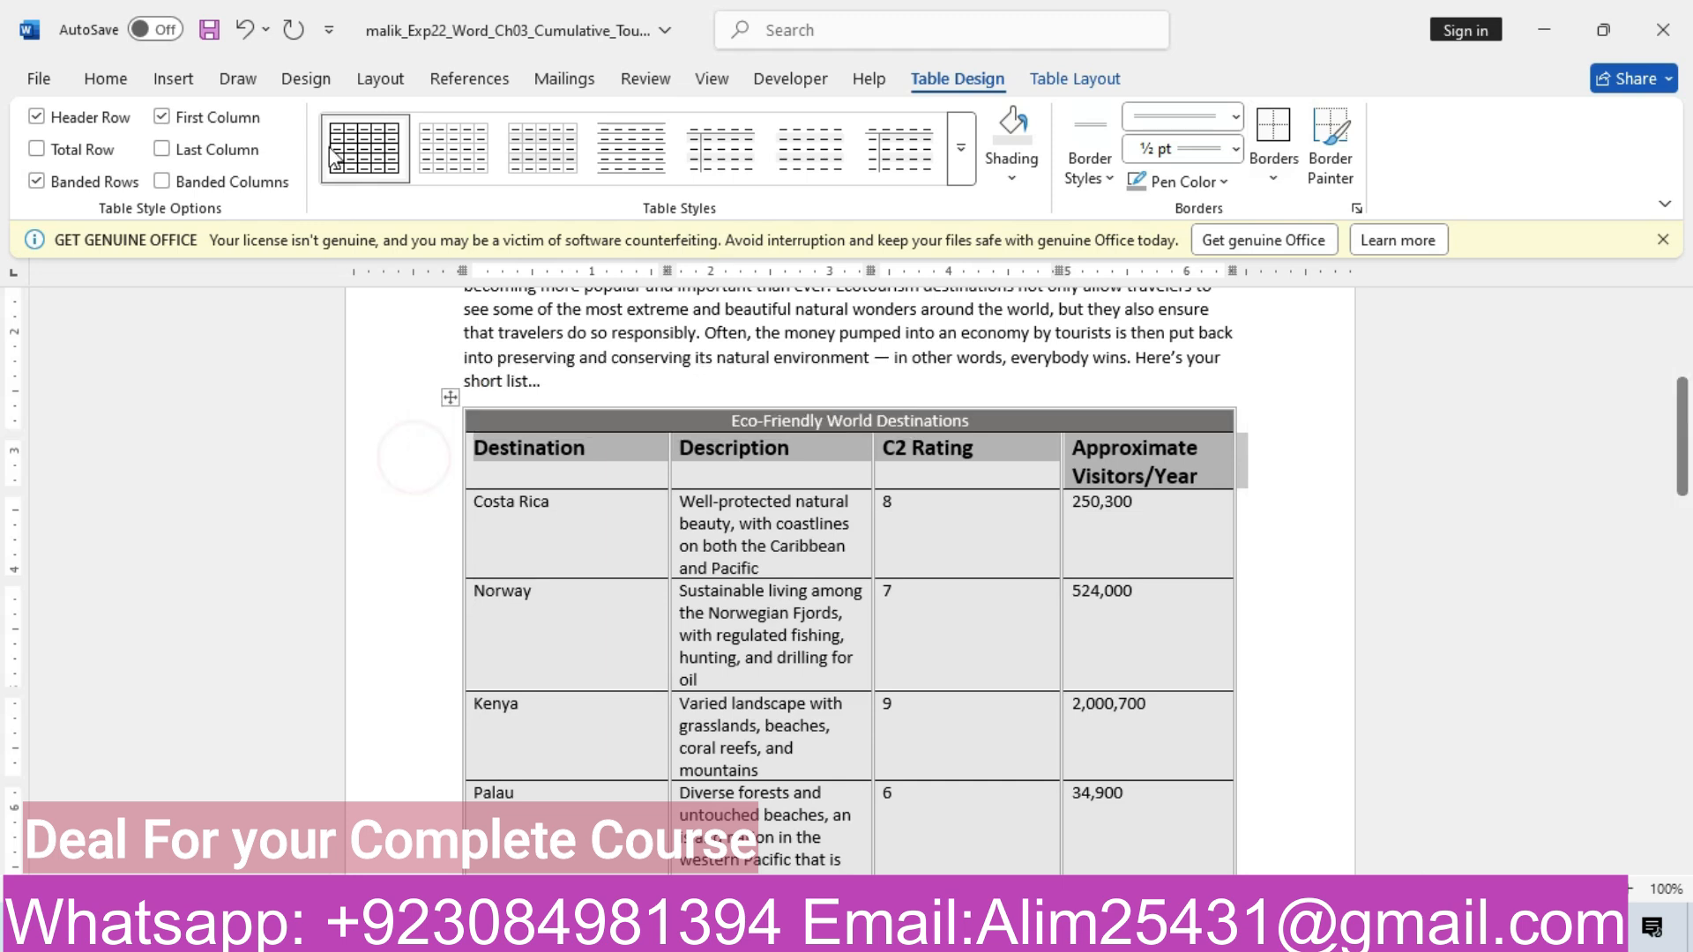
click(173, 87)
click(124, 85)
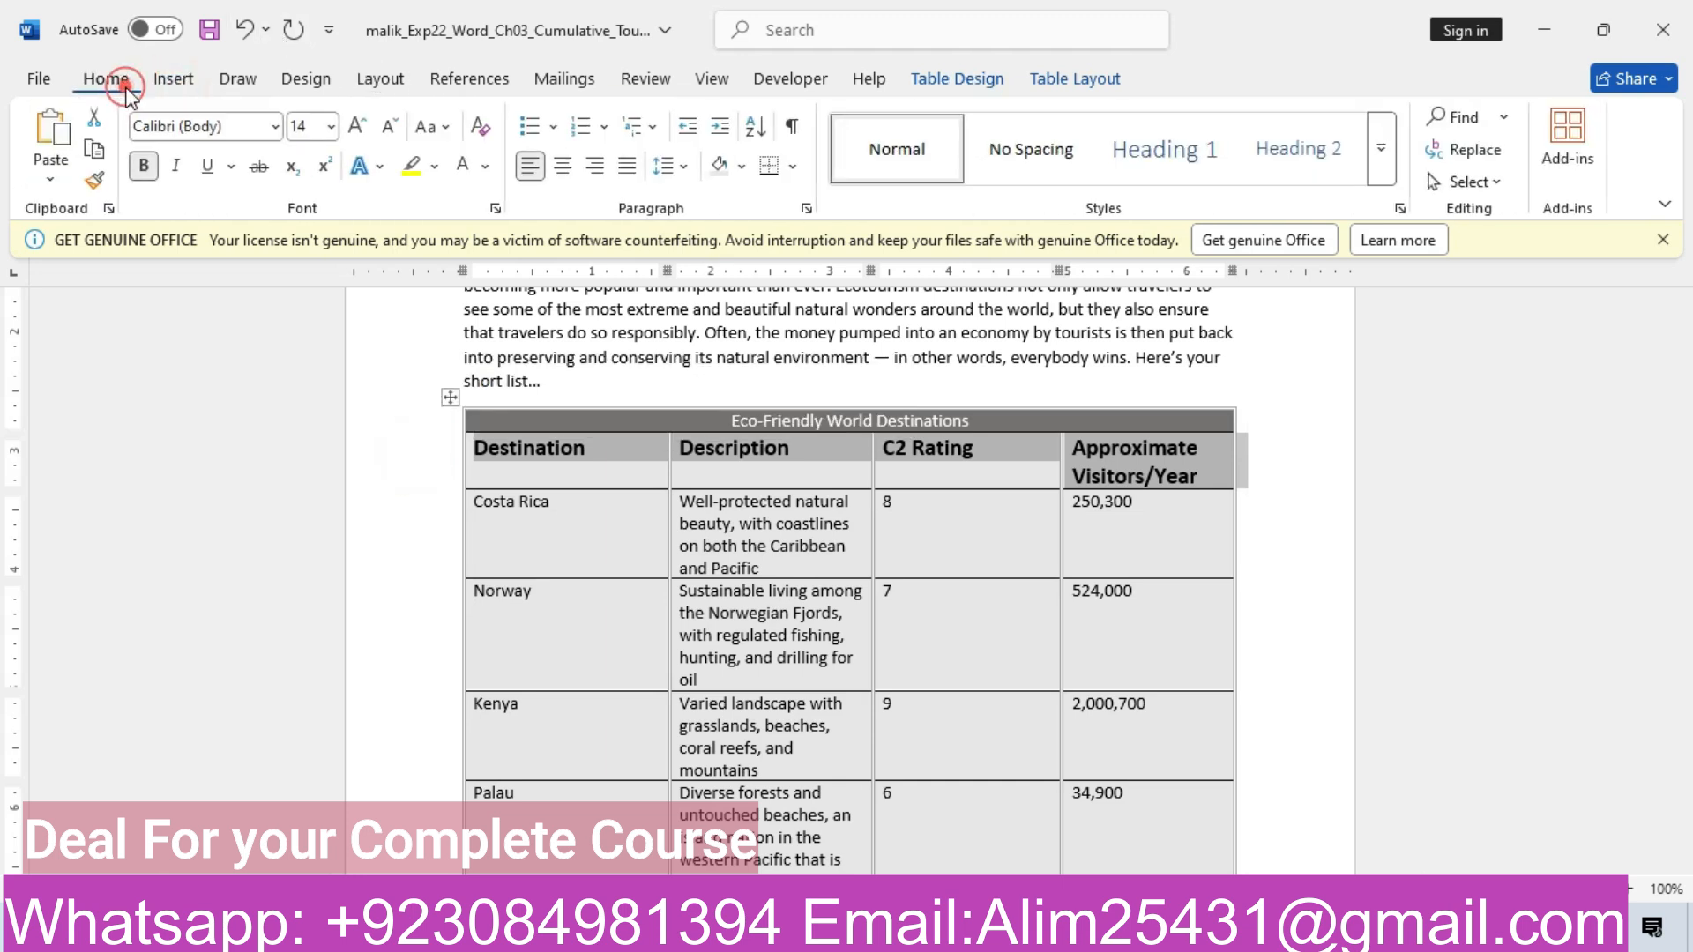
click(564, 169)
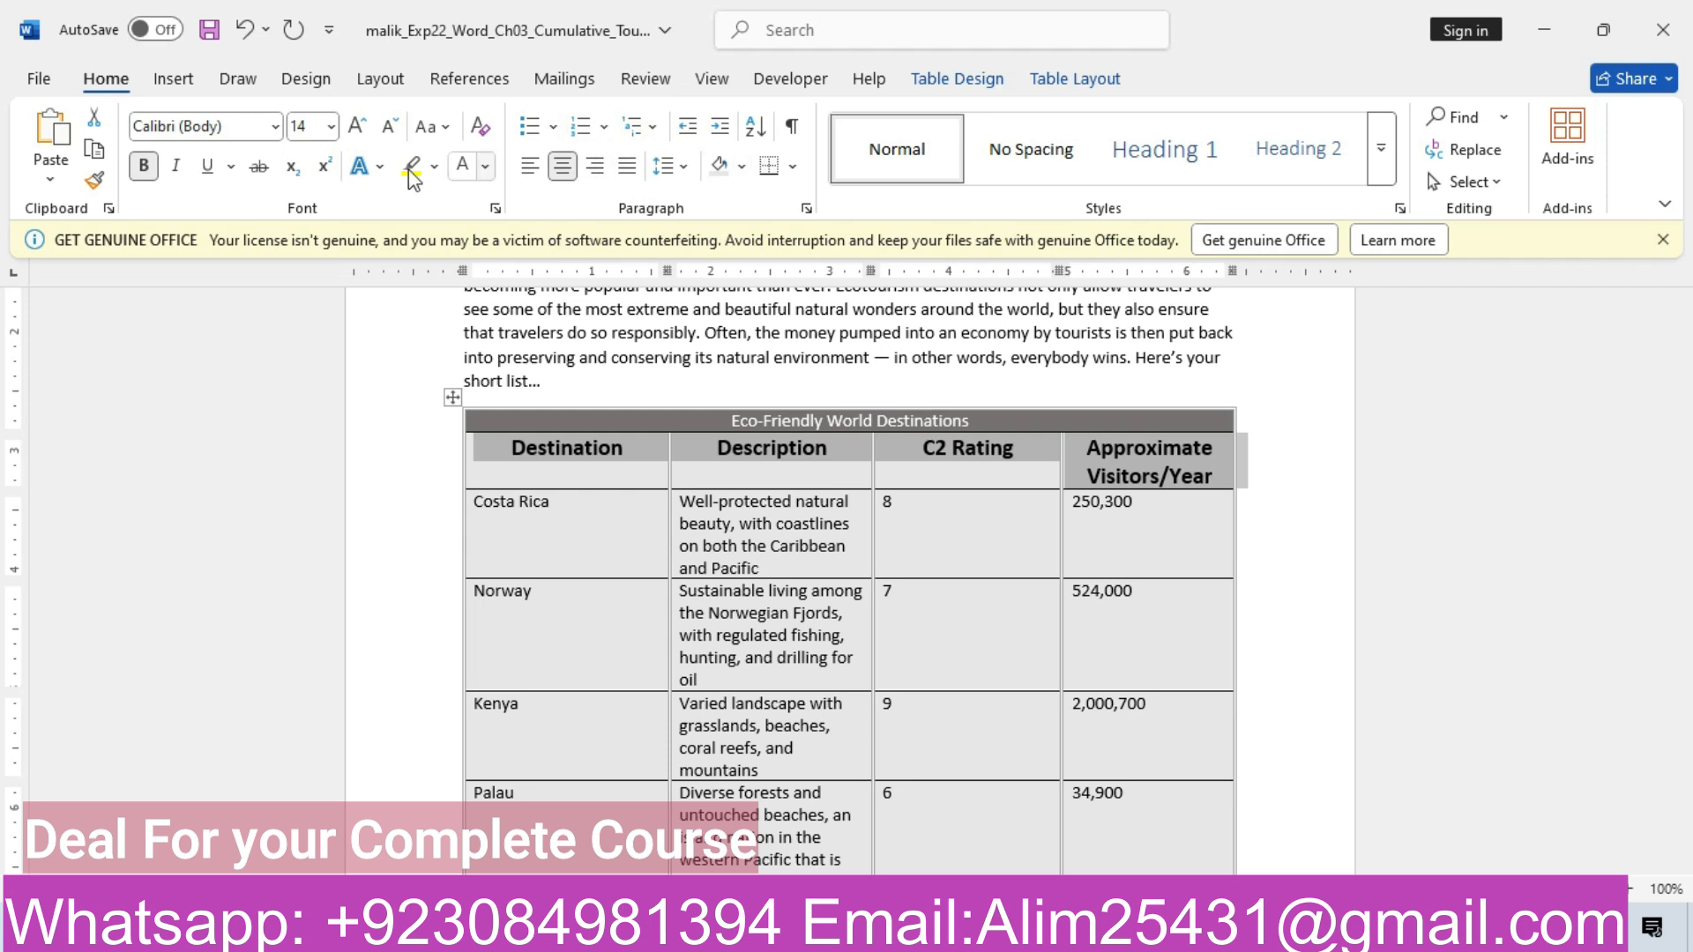
mouse_move(670, 933)
click(626, 827)
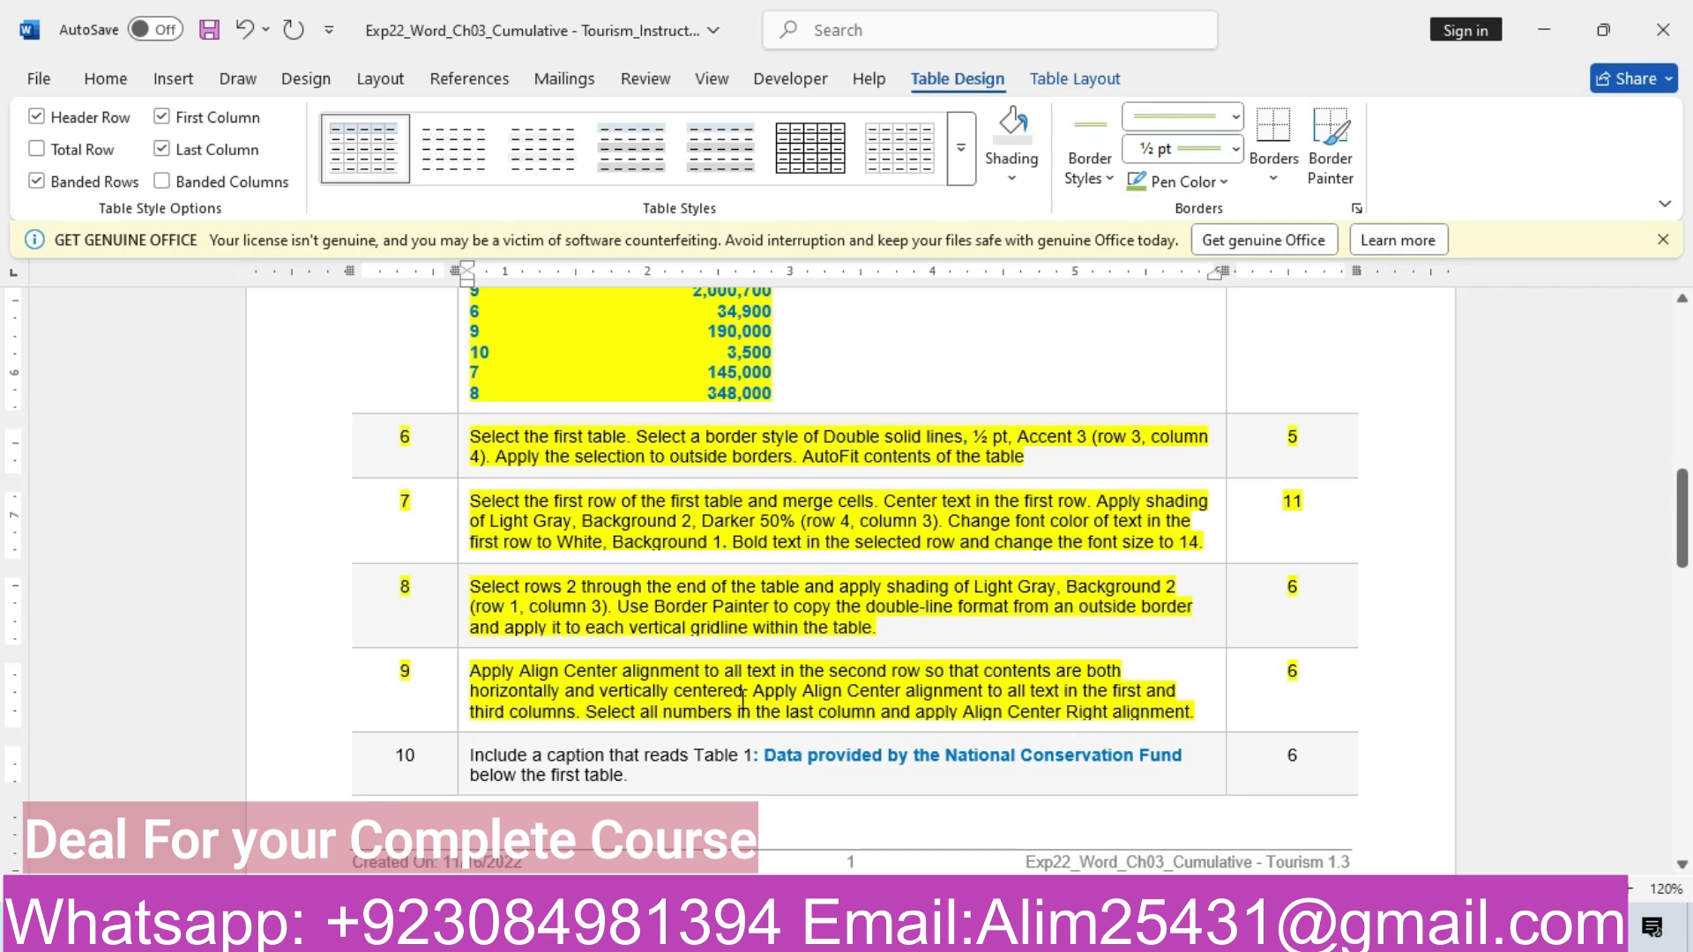
click(635, 818)
click(785, 843)
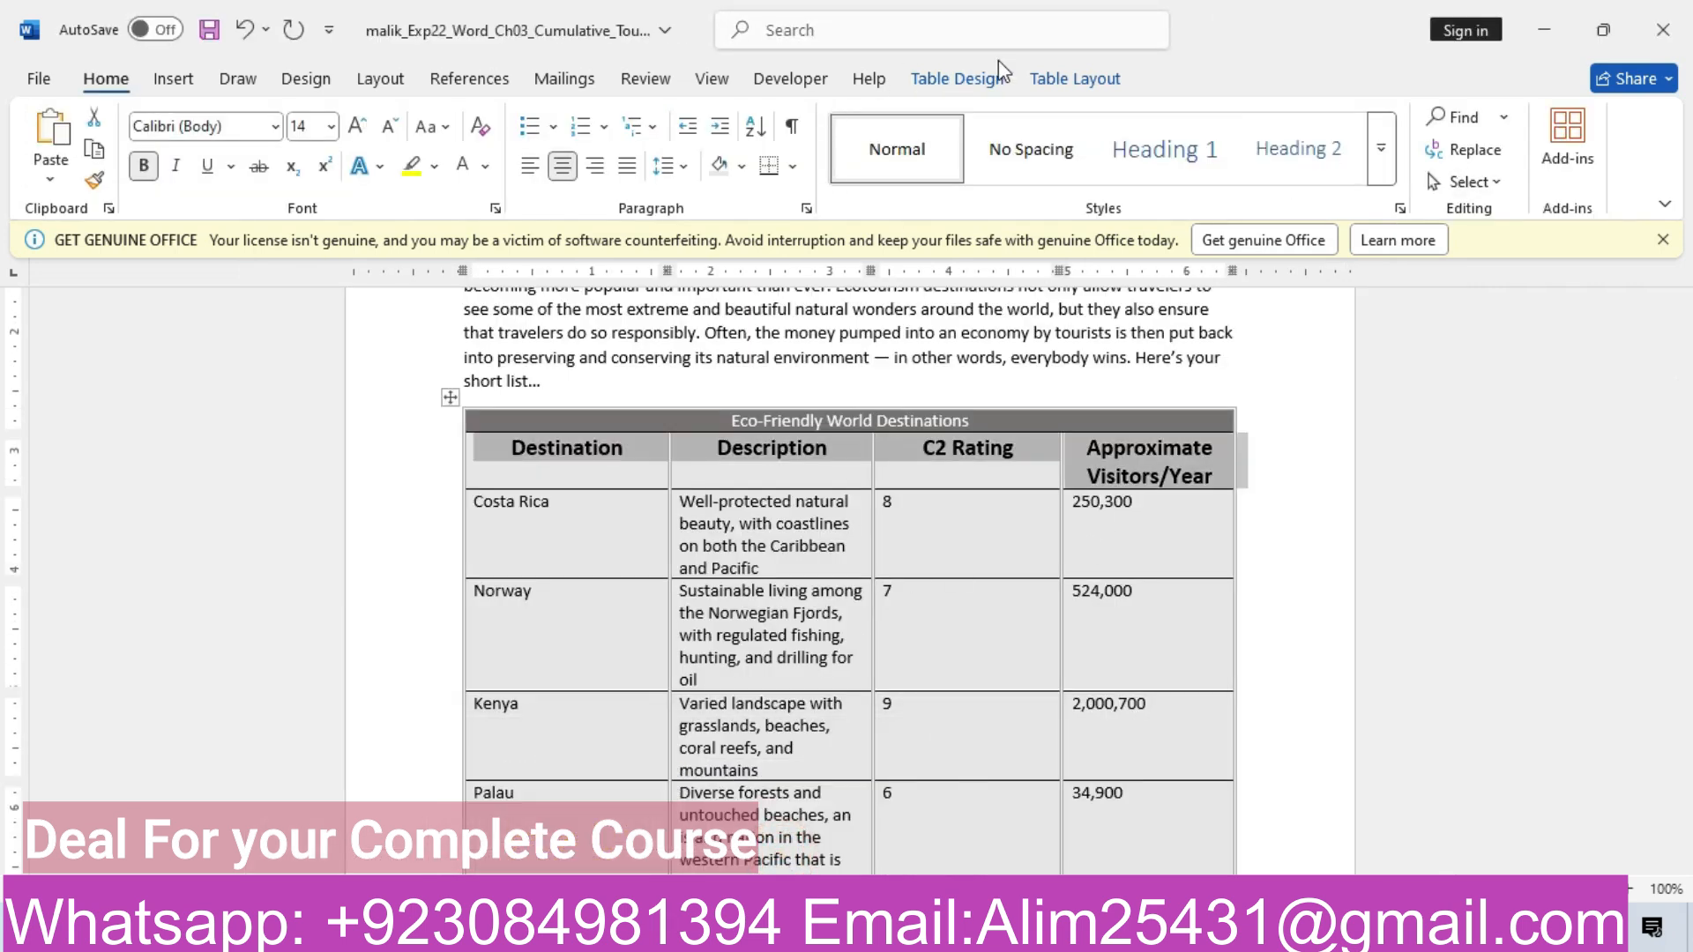
click(1072, 78)
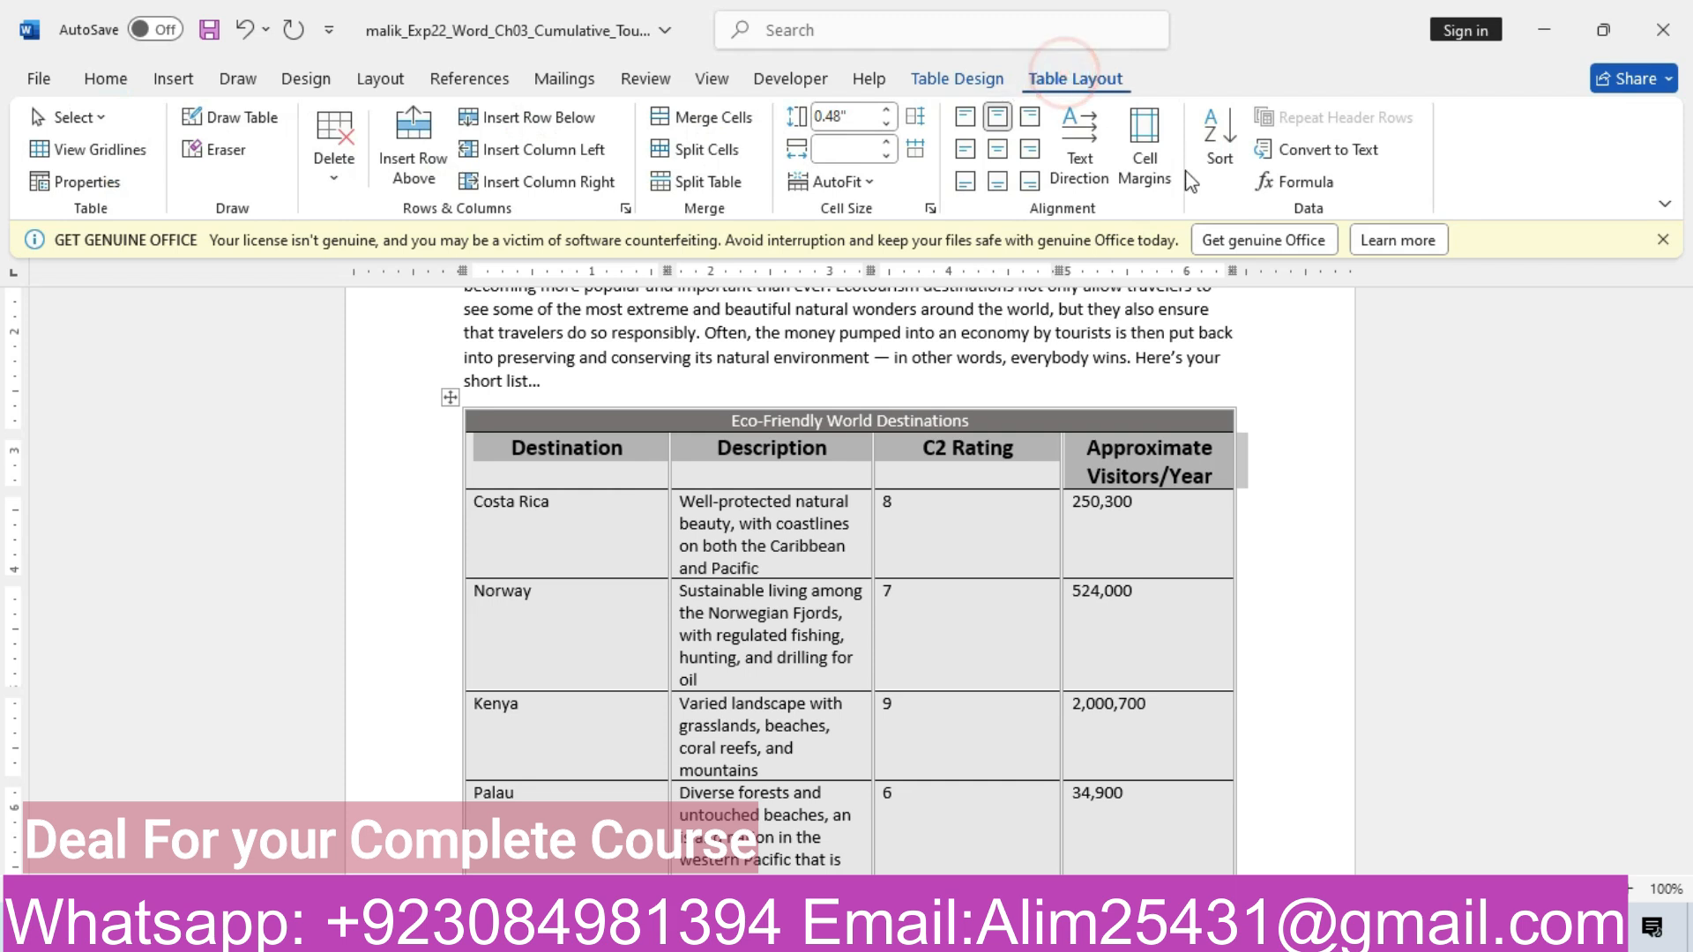
click(999, 148)
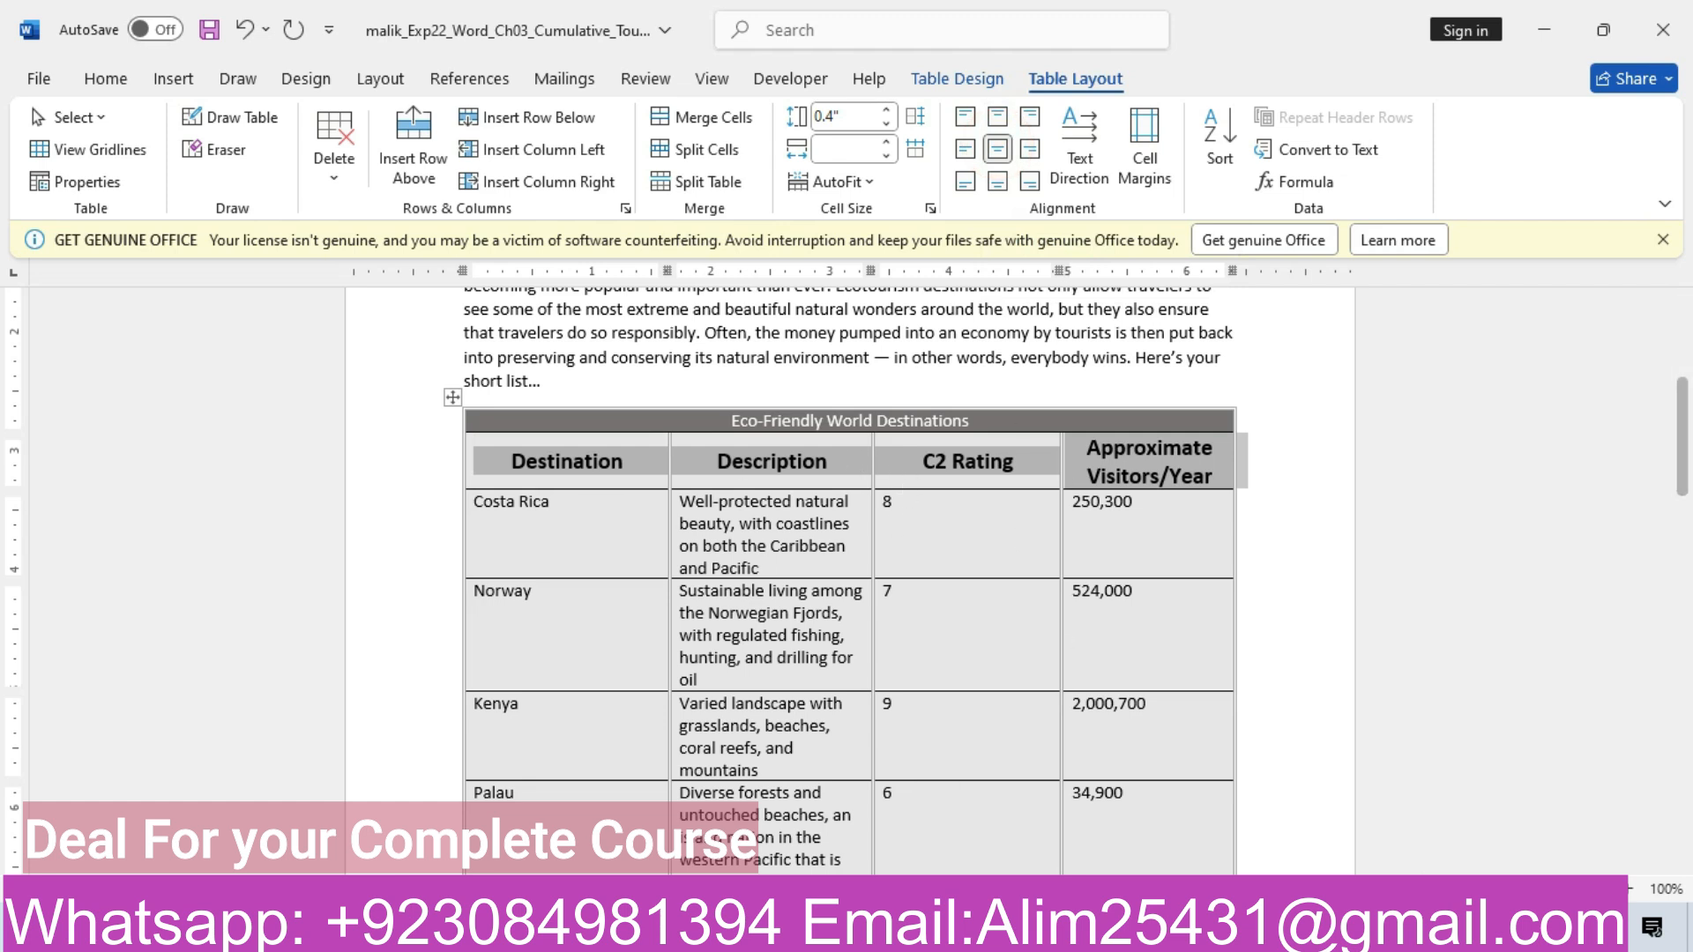
mouse_move(696, 930)
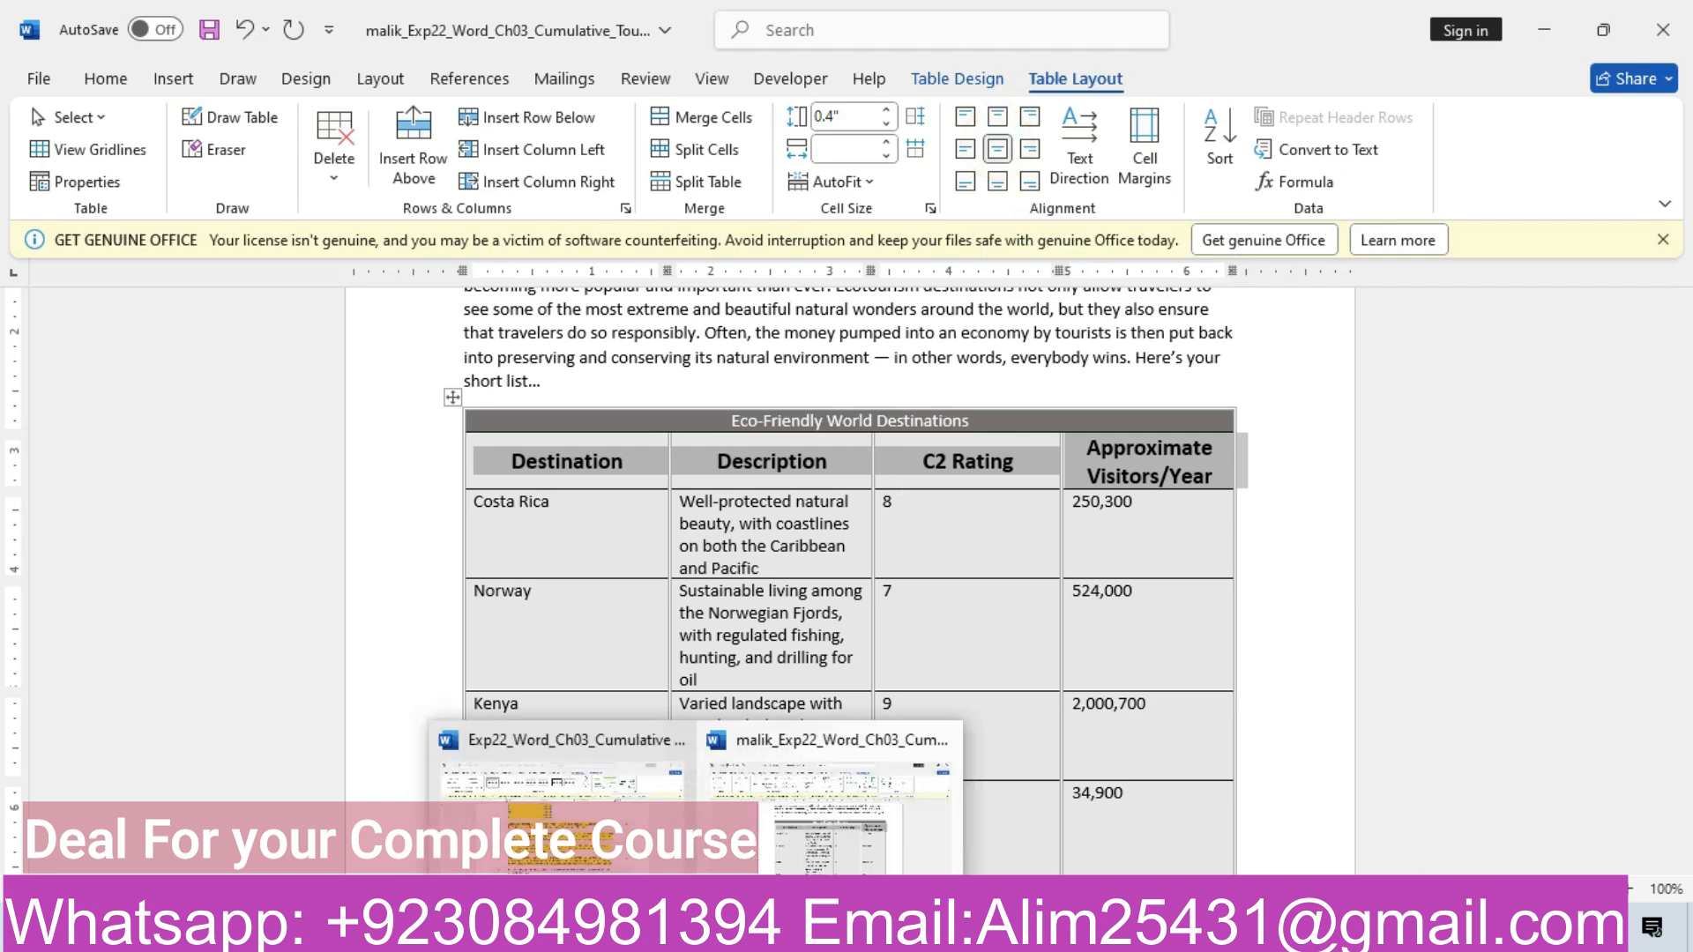
click(641, 851)
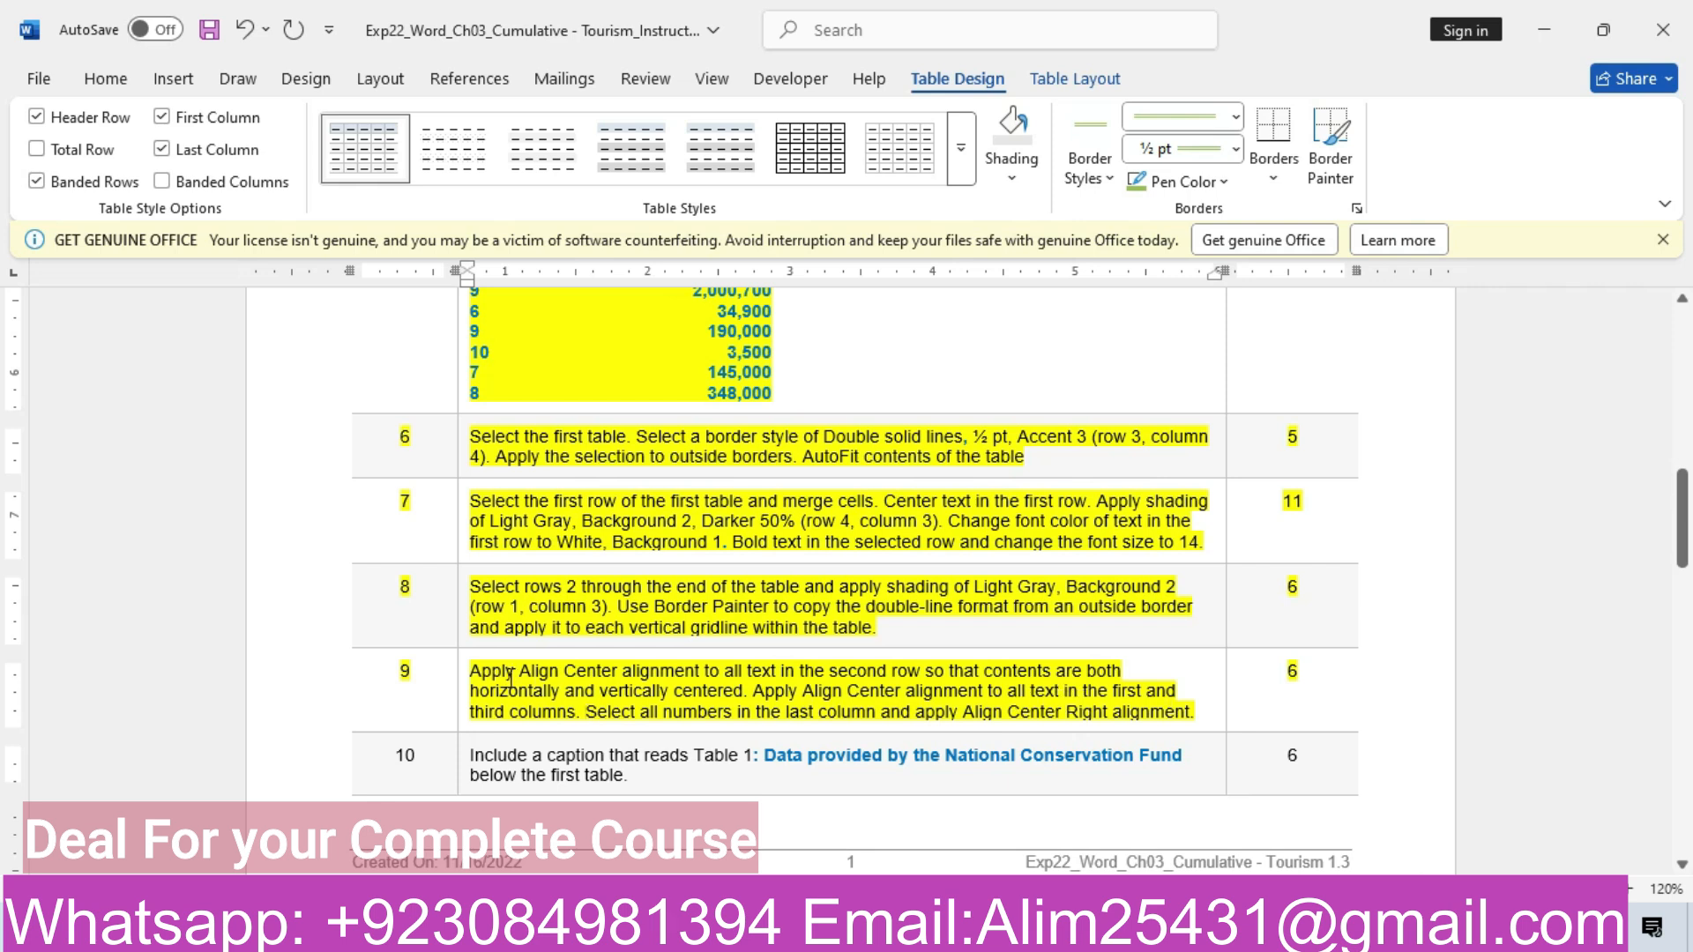
mouse_move(696, 931)
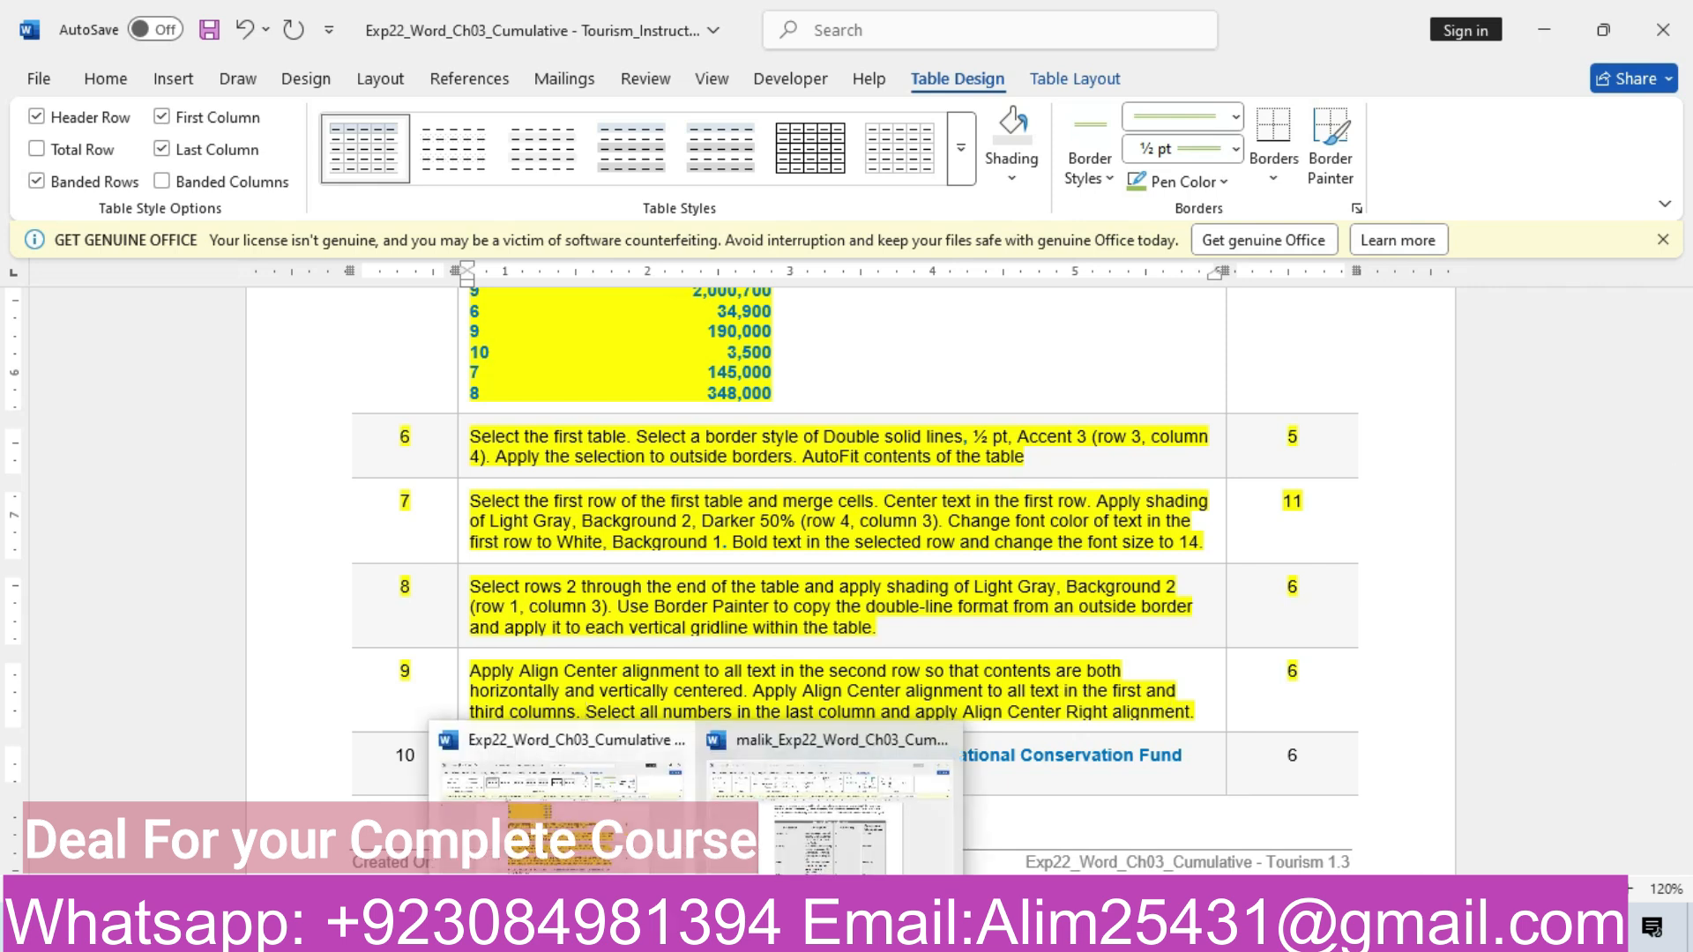
click(829, 776)
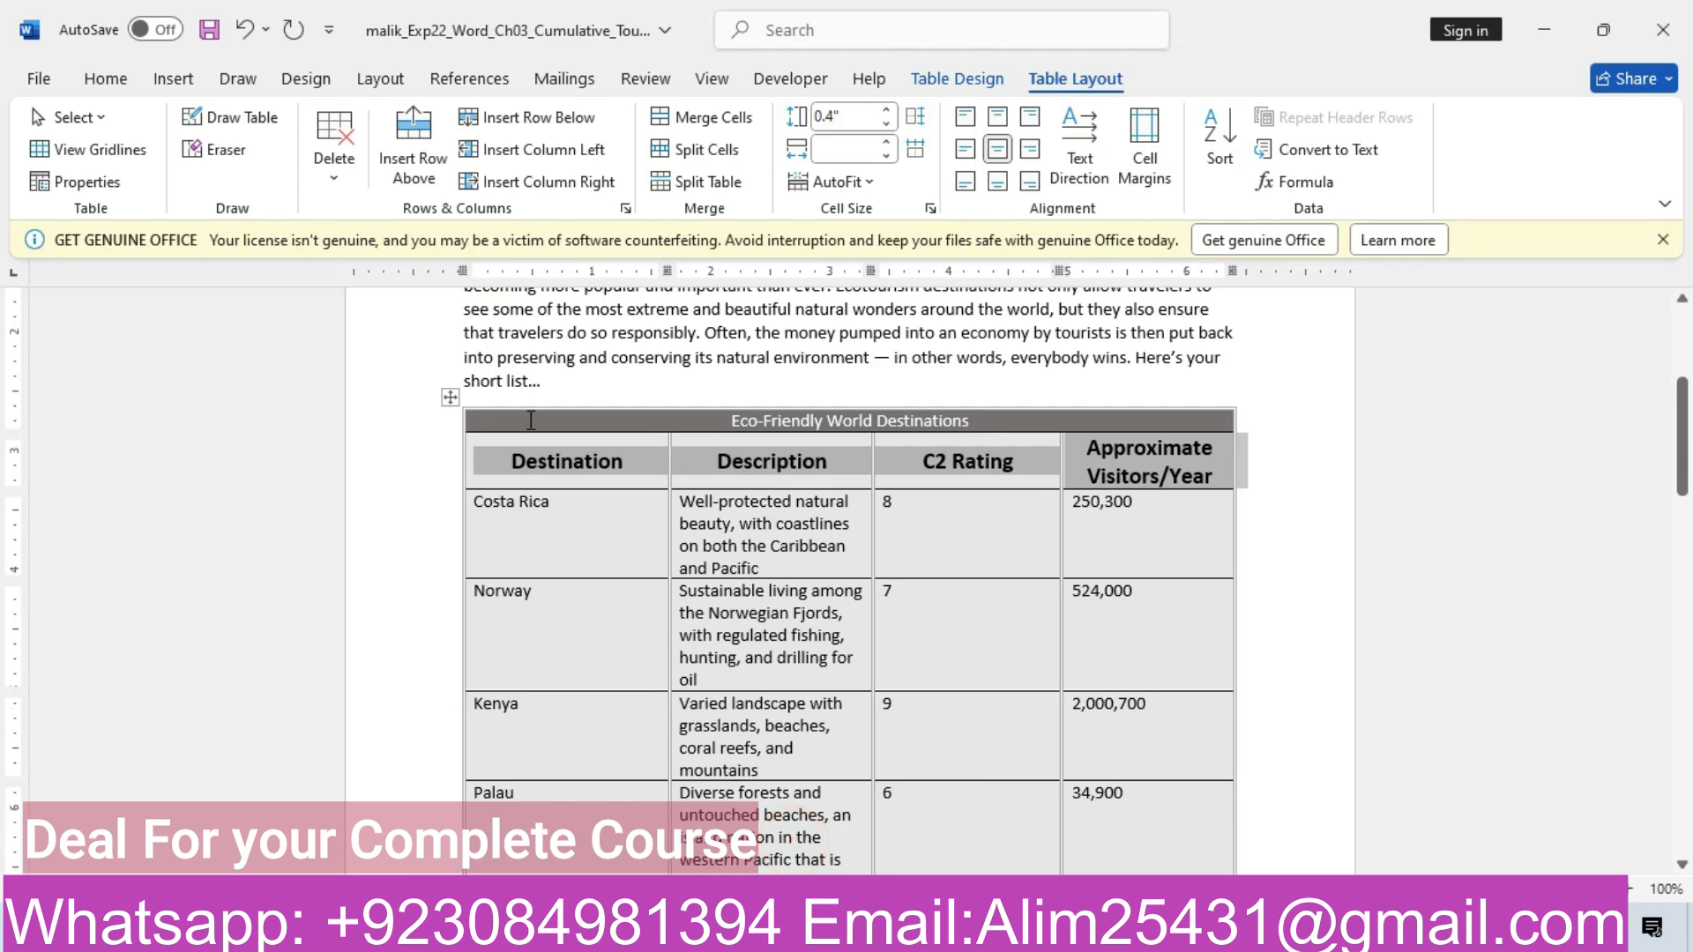
Center the Destination names both horizontally and vertically with Align Center
drag(476, 503, 612, 373)
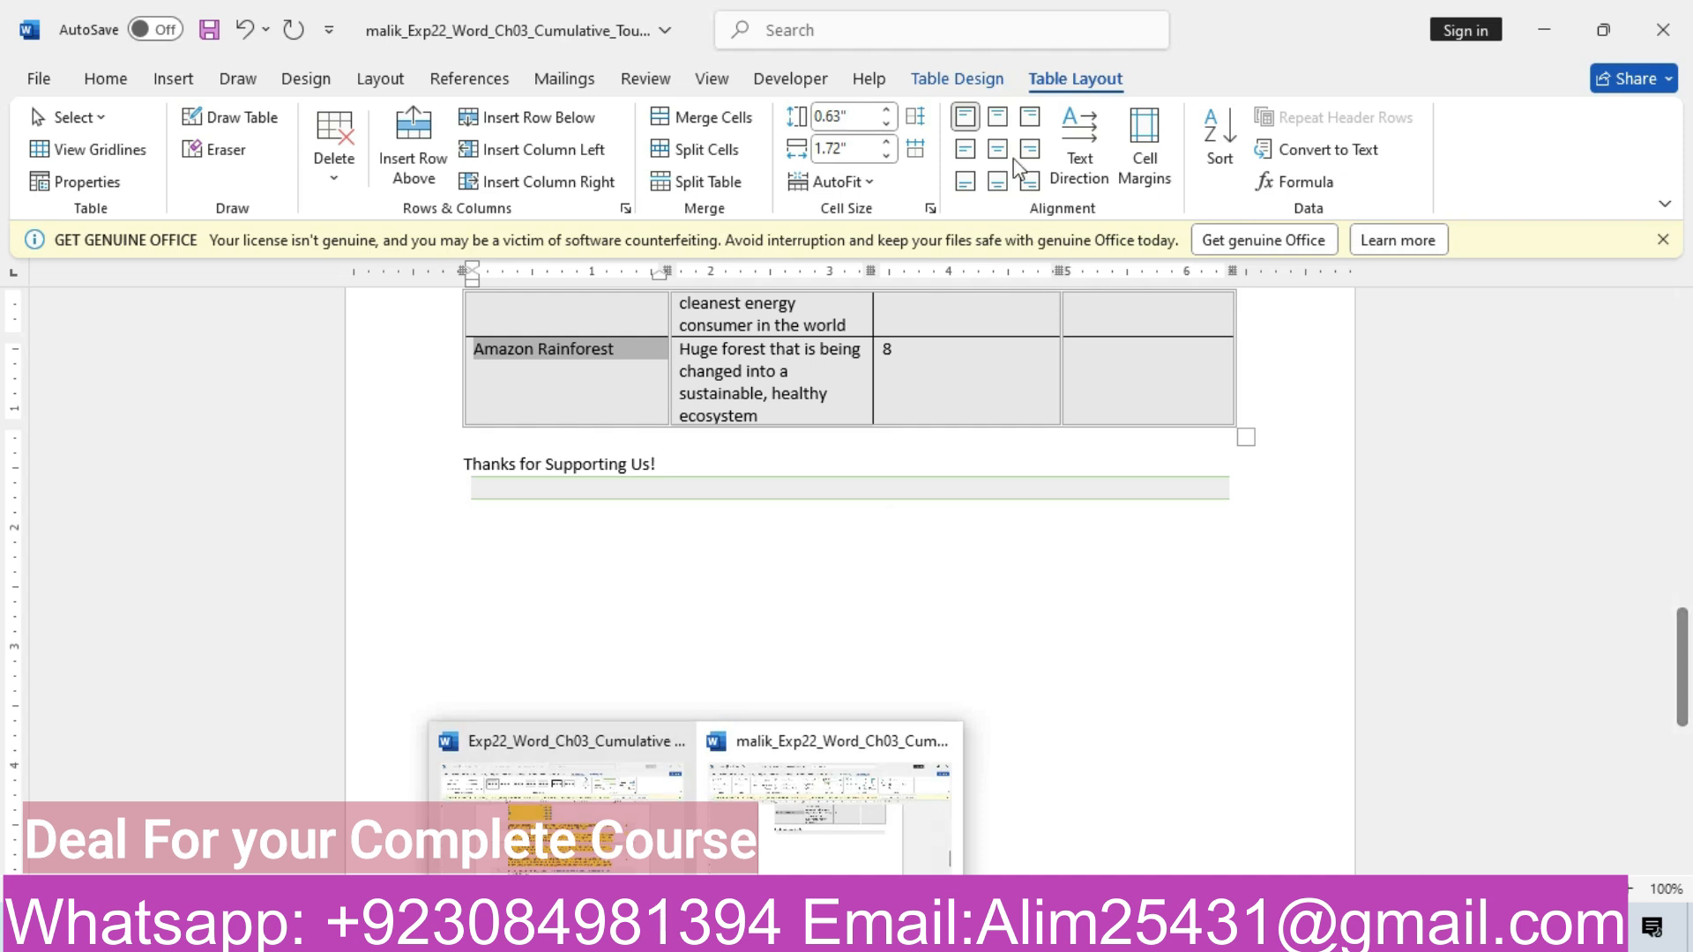
click(998, 142)
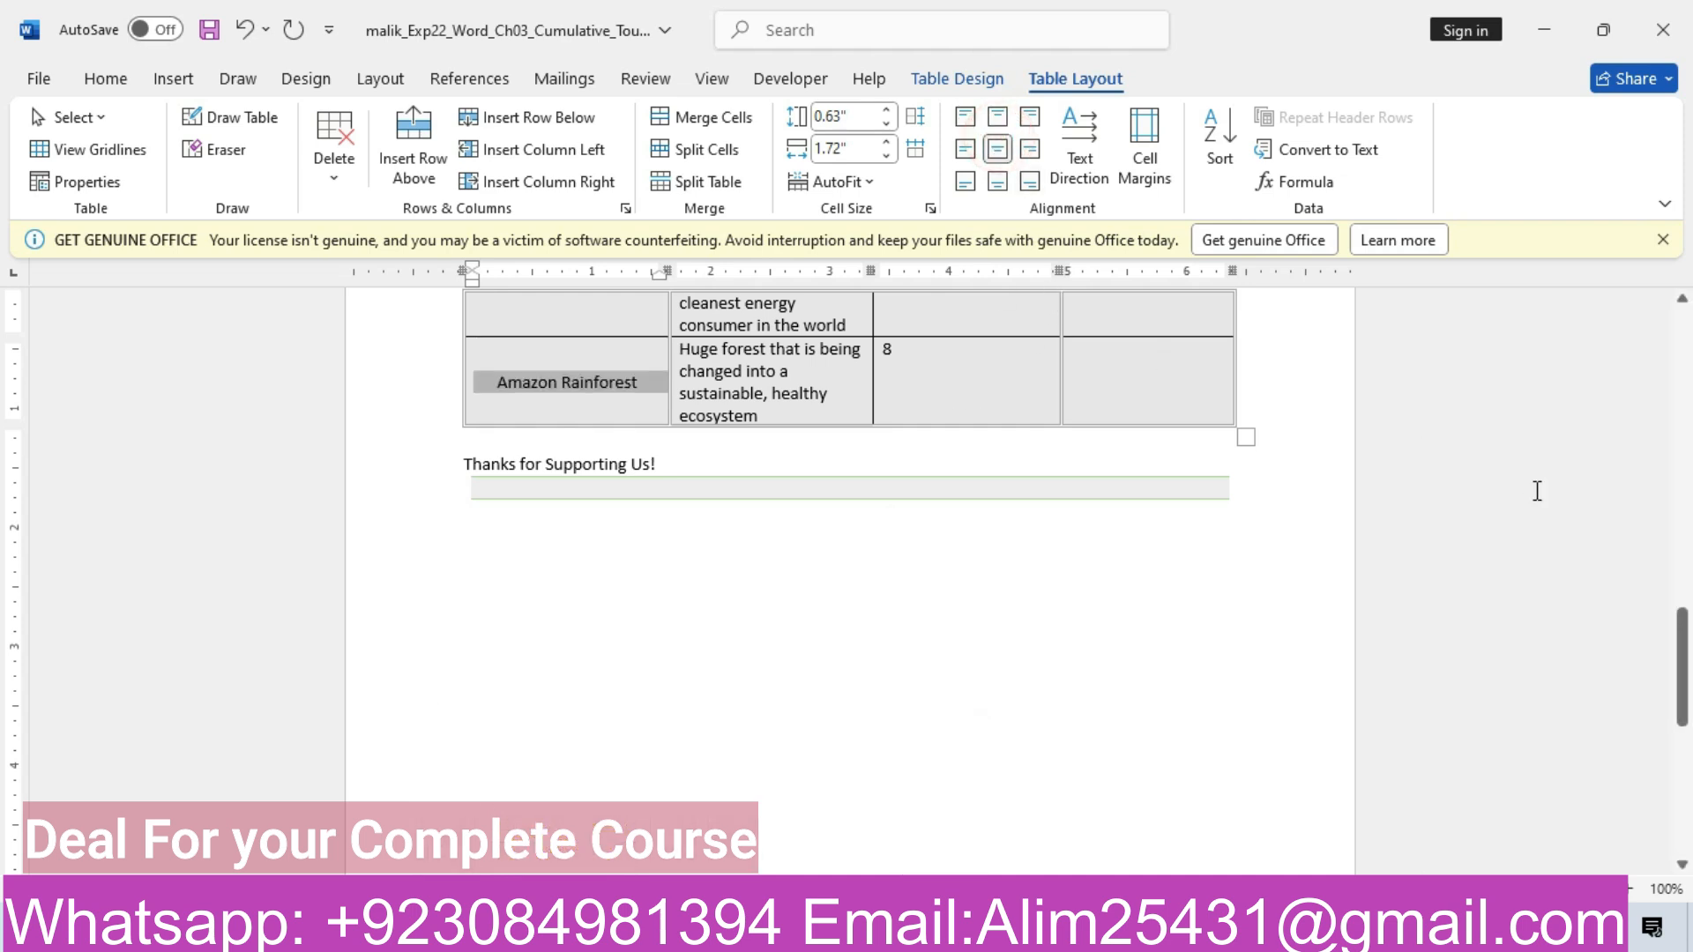
drag(1679, 649, 1677, 463)
drag(1080, 339, 1145, 673)
drag(1682, 675, 1684, 466)
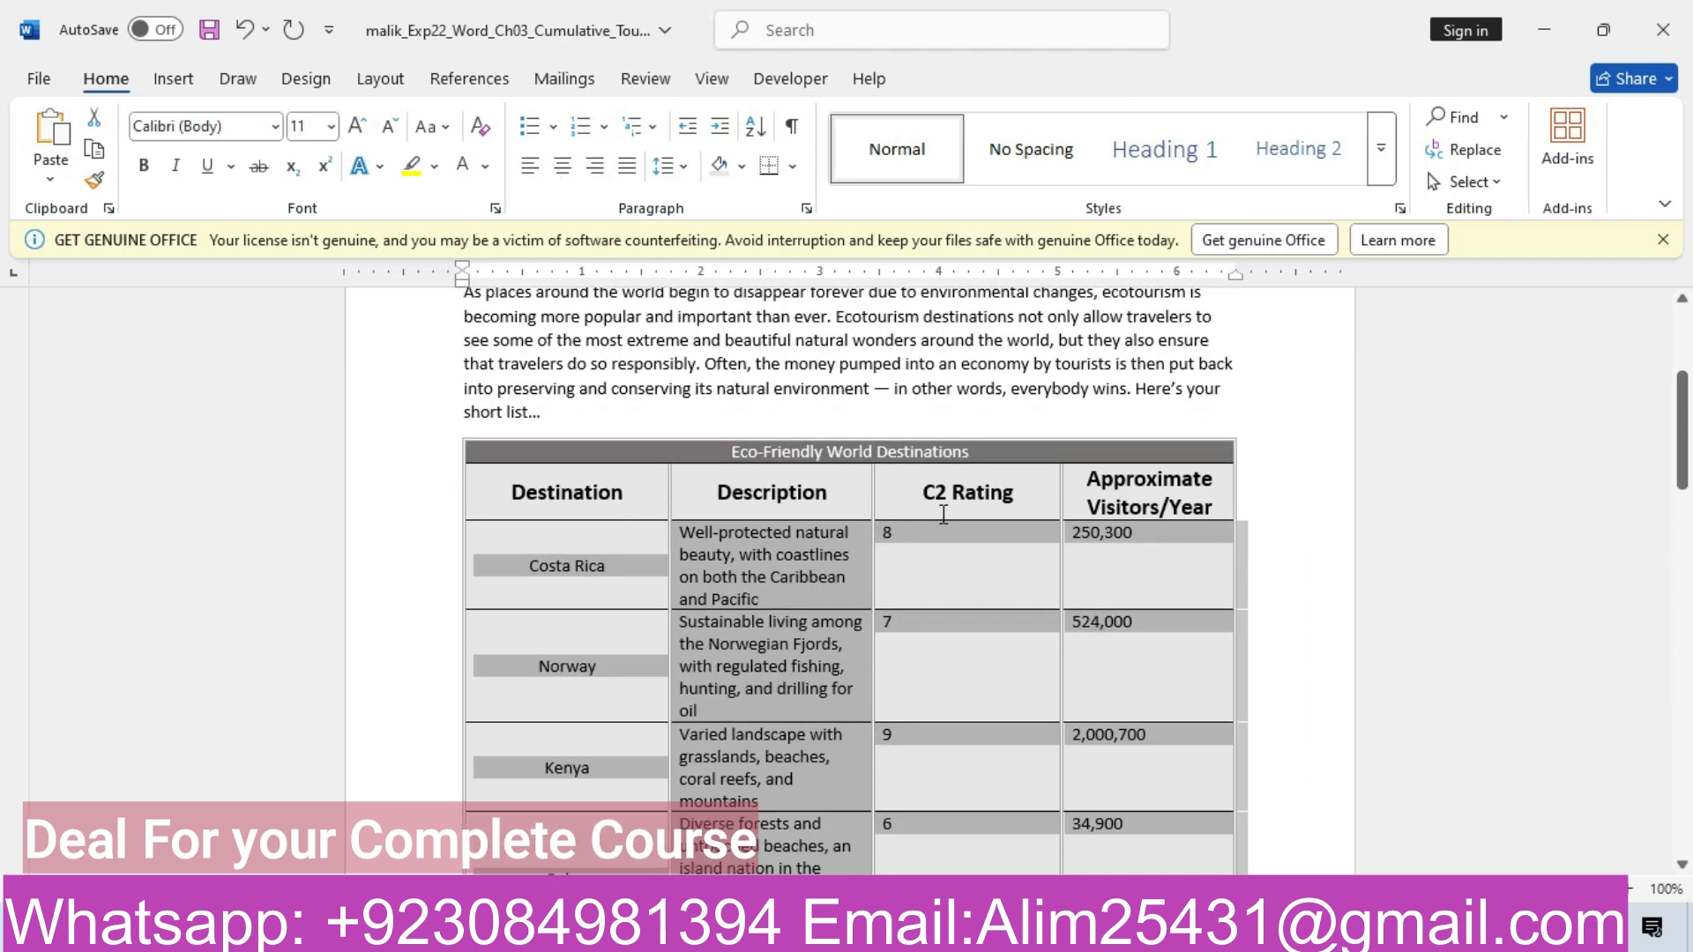
Center the C2 Rating values both ways with Align Center, then bring up the instructions document
click(931, 511)
click(882, 535)
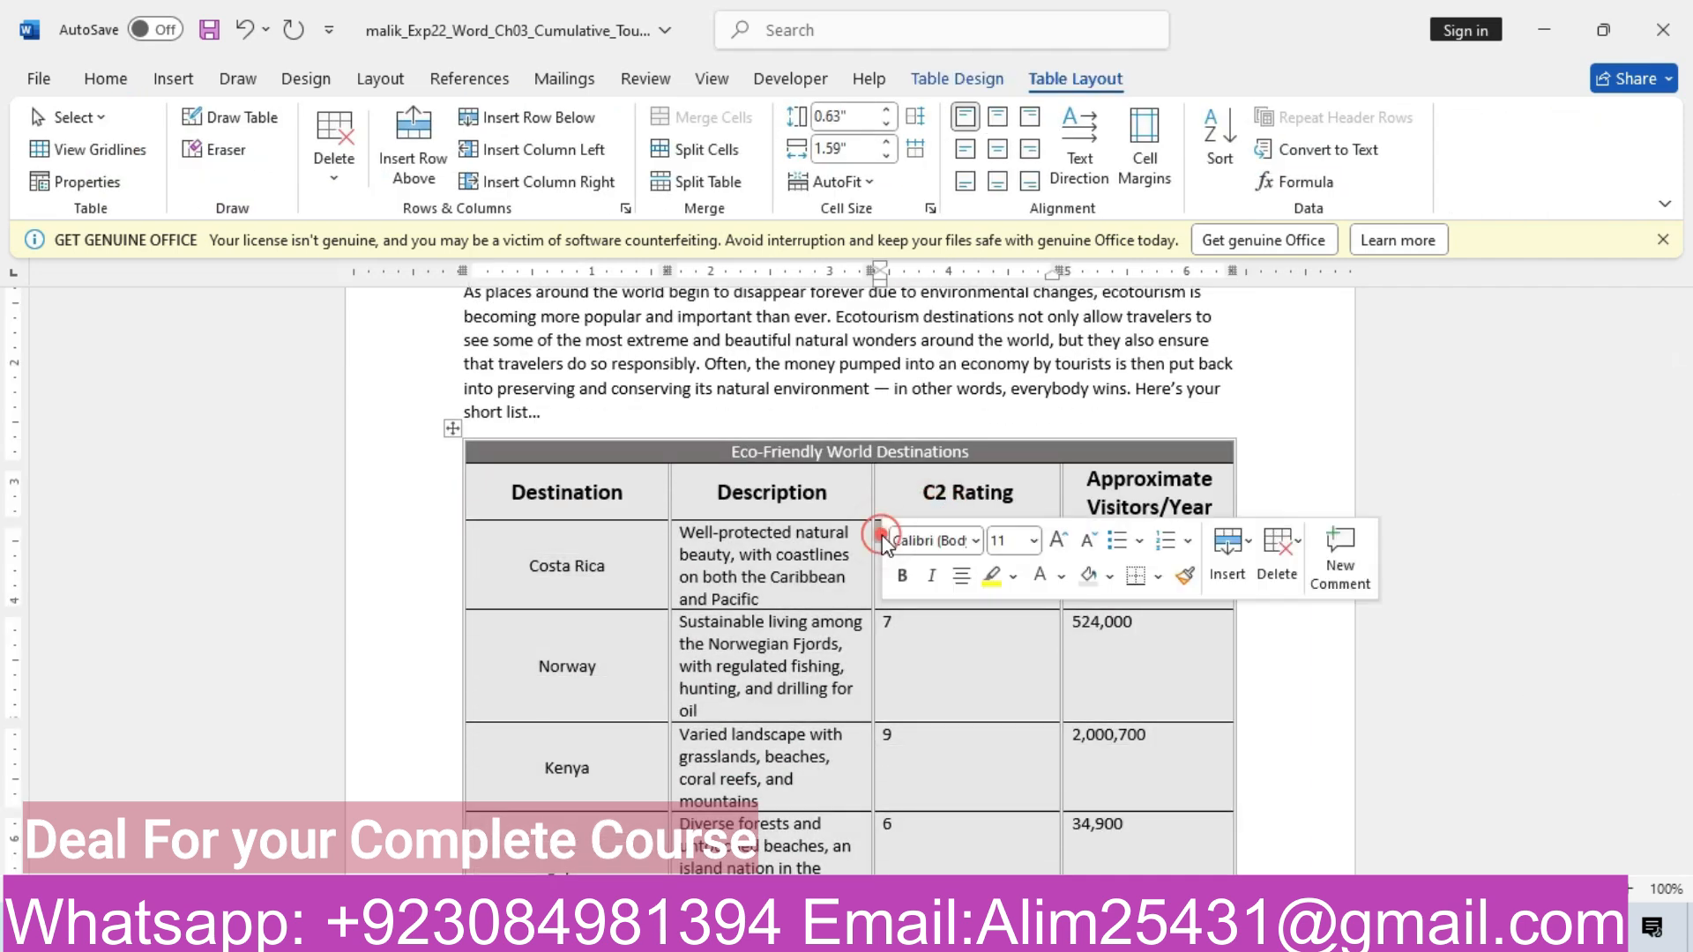
click(937, 679)
drag(888, 540, 1032, 515)
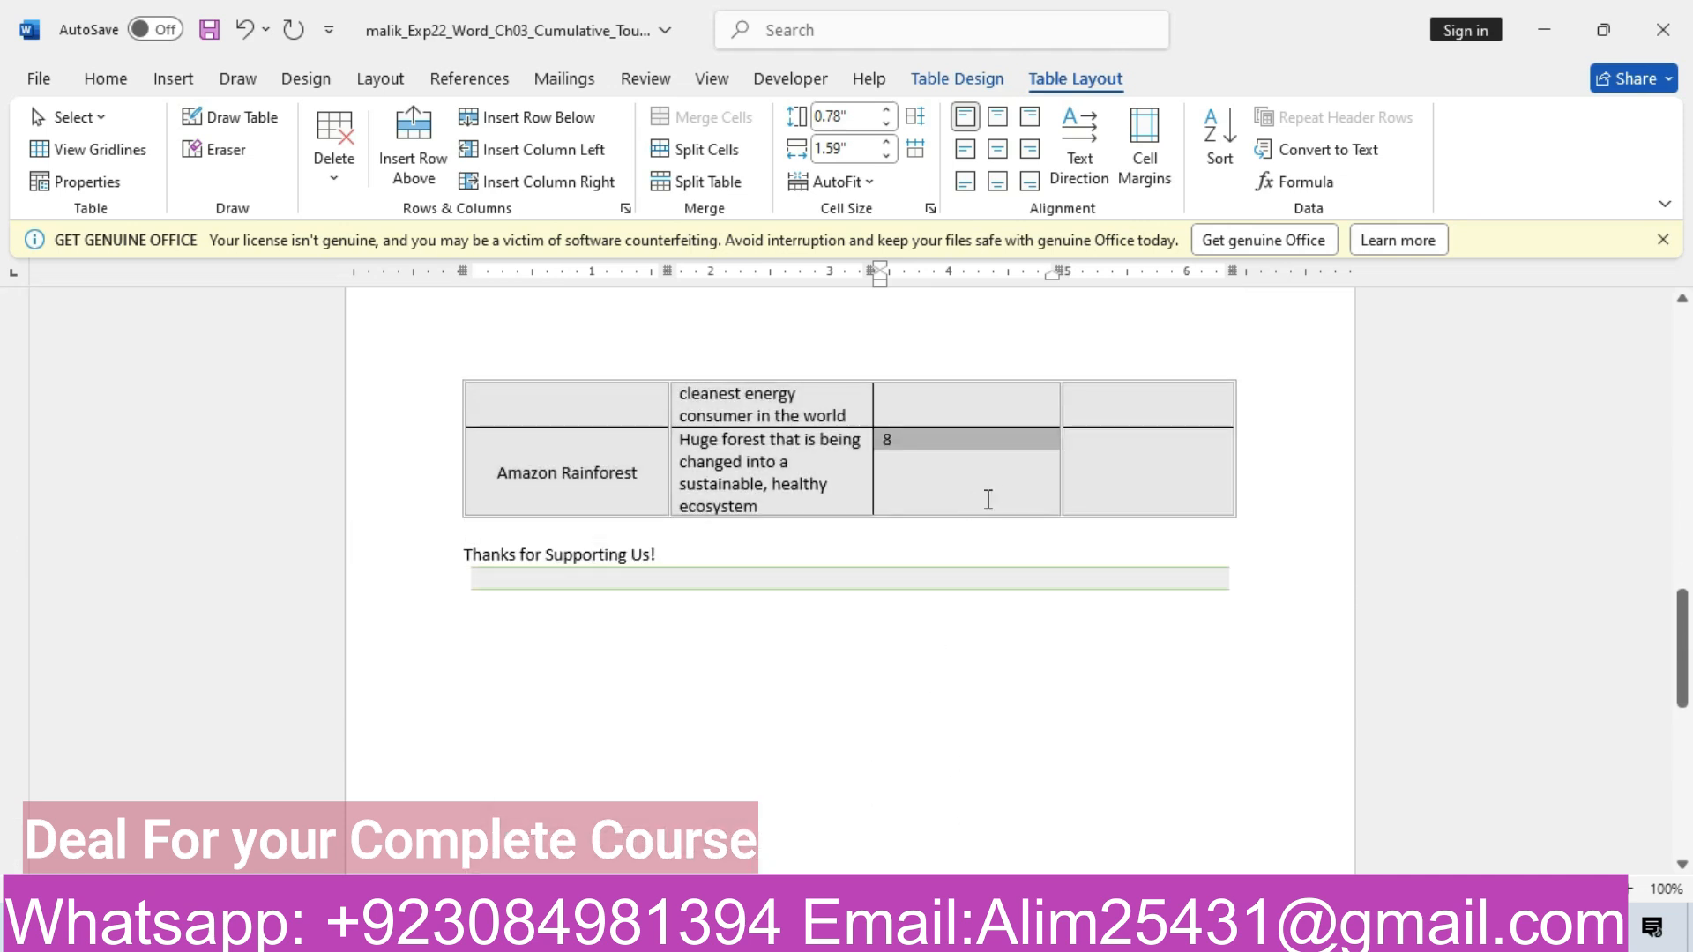
click(999, 149)
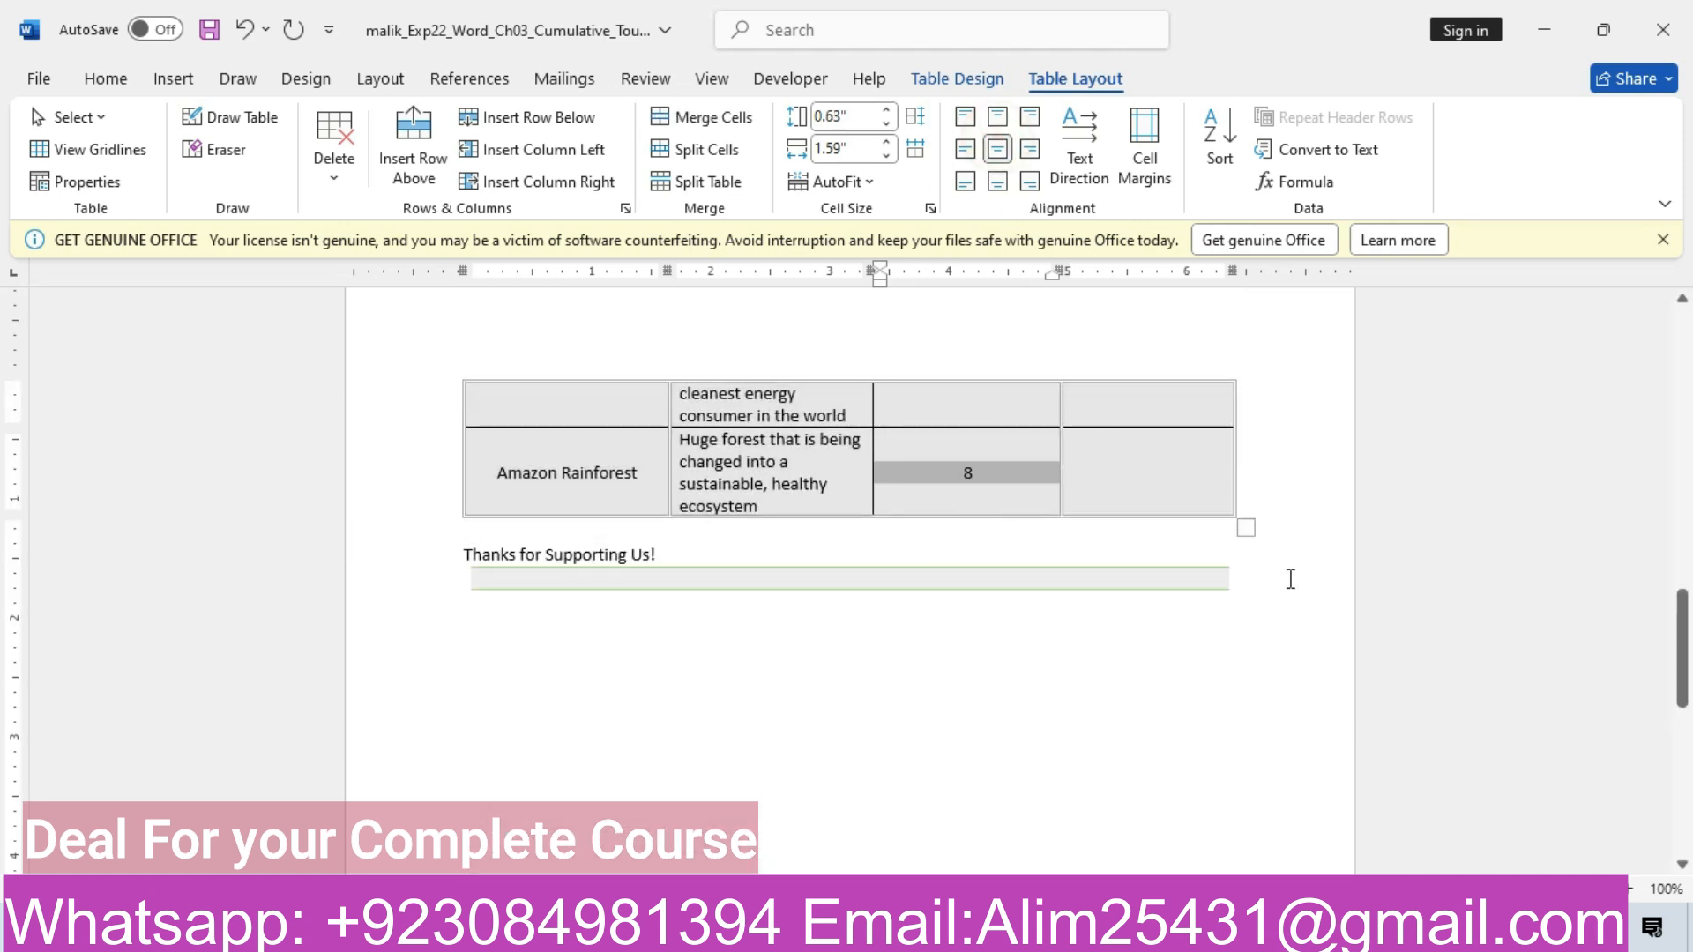
drag(1673, 627, 1680, 403)
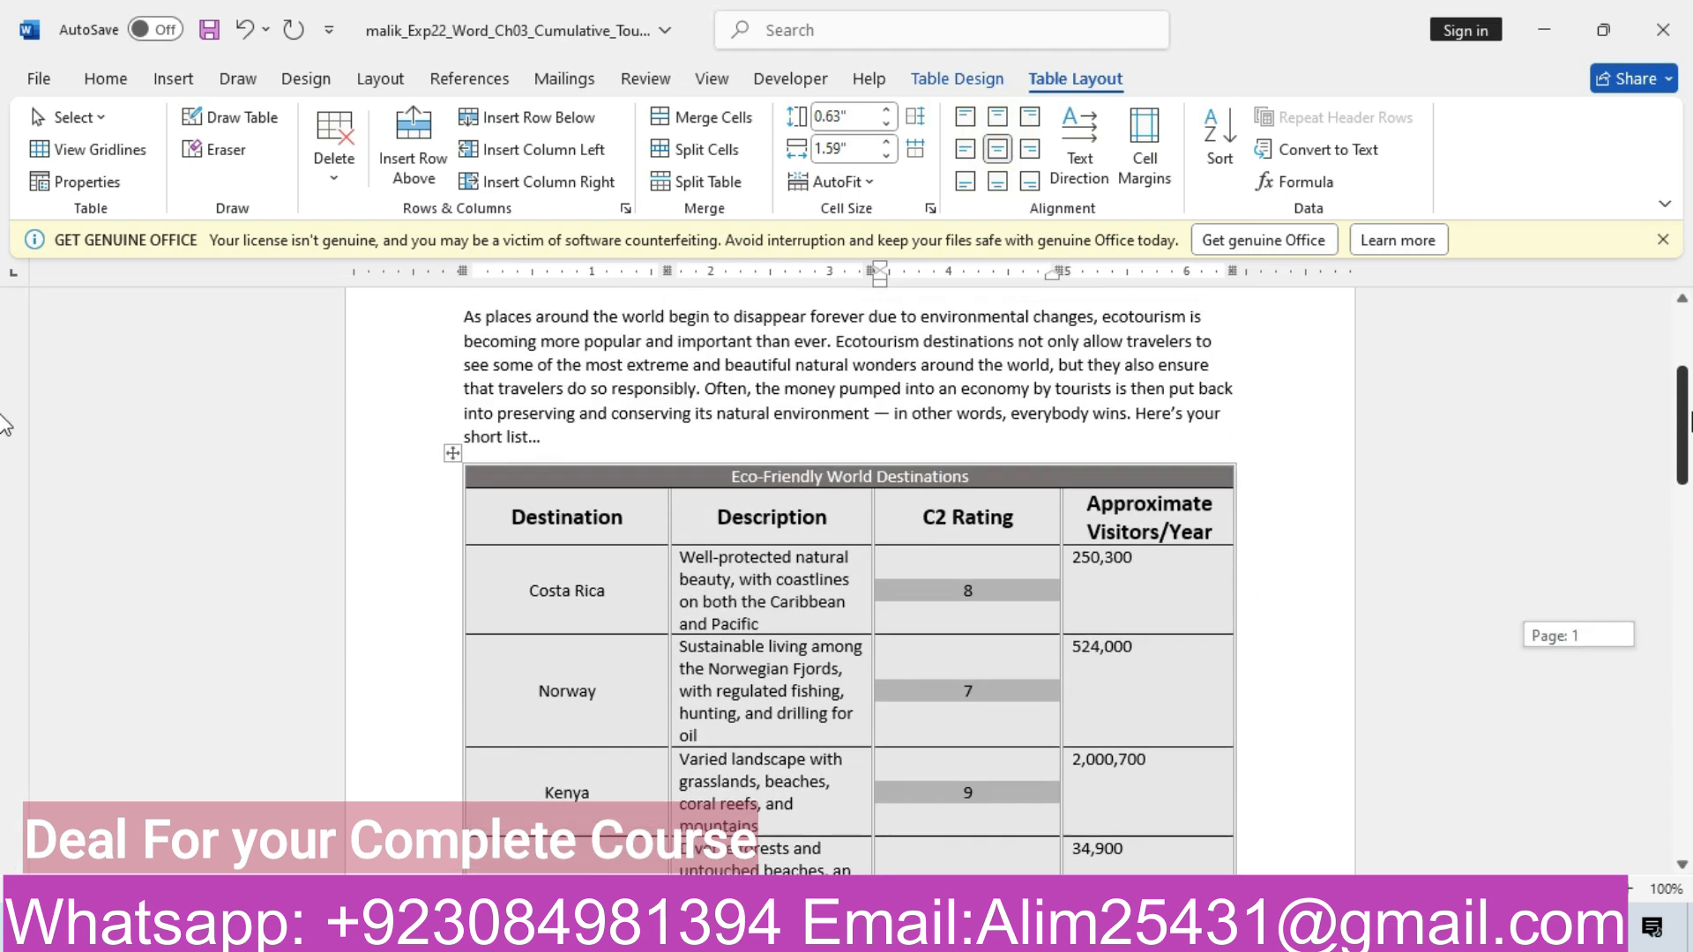
mouse_move(696, 933)
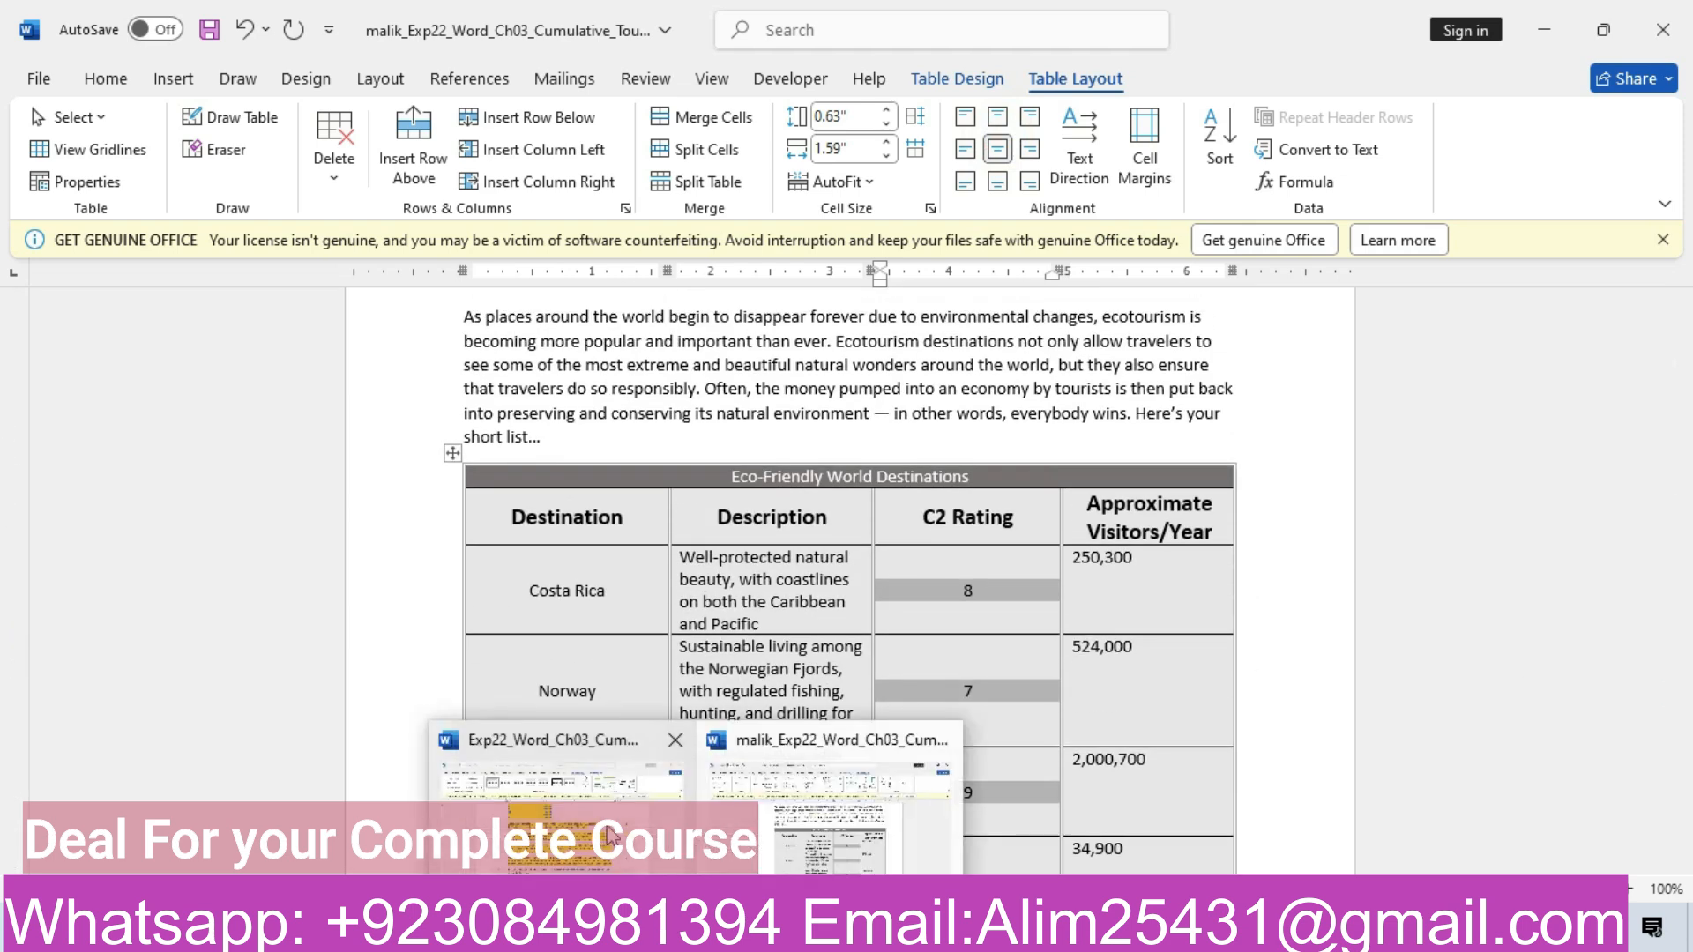
click(611, 838)
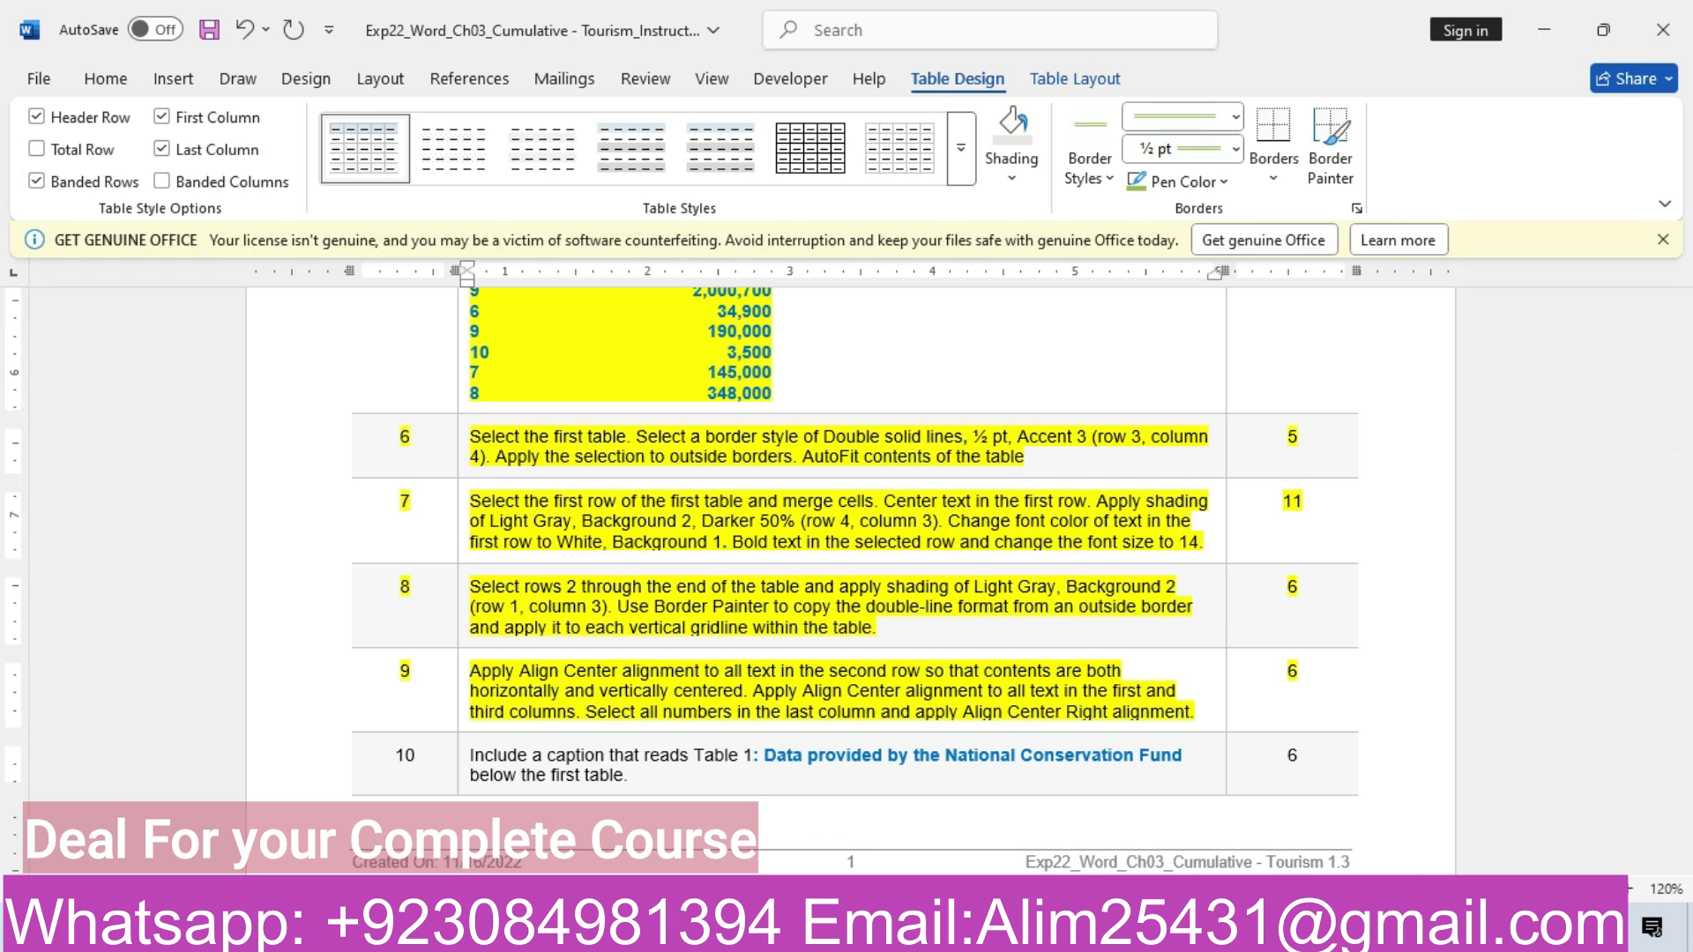
Set the Approximate Visitors/Year numbers to Align Center Right, then go back to the instructions
mouse_move(697, 933)
click(785, 857)
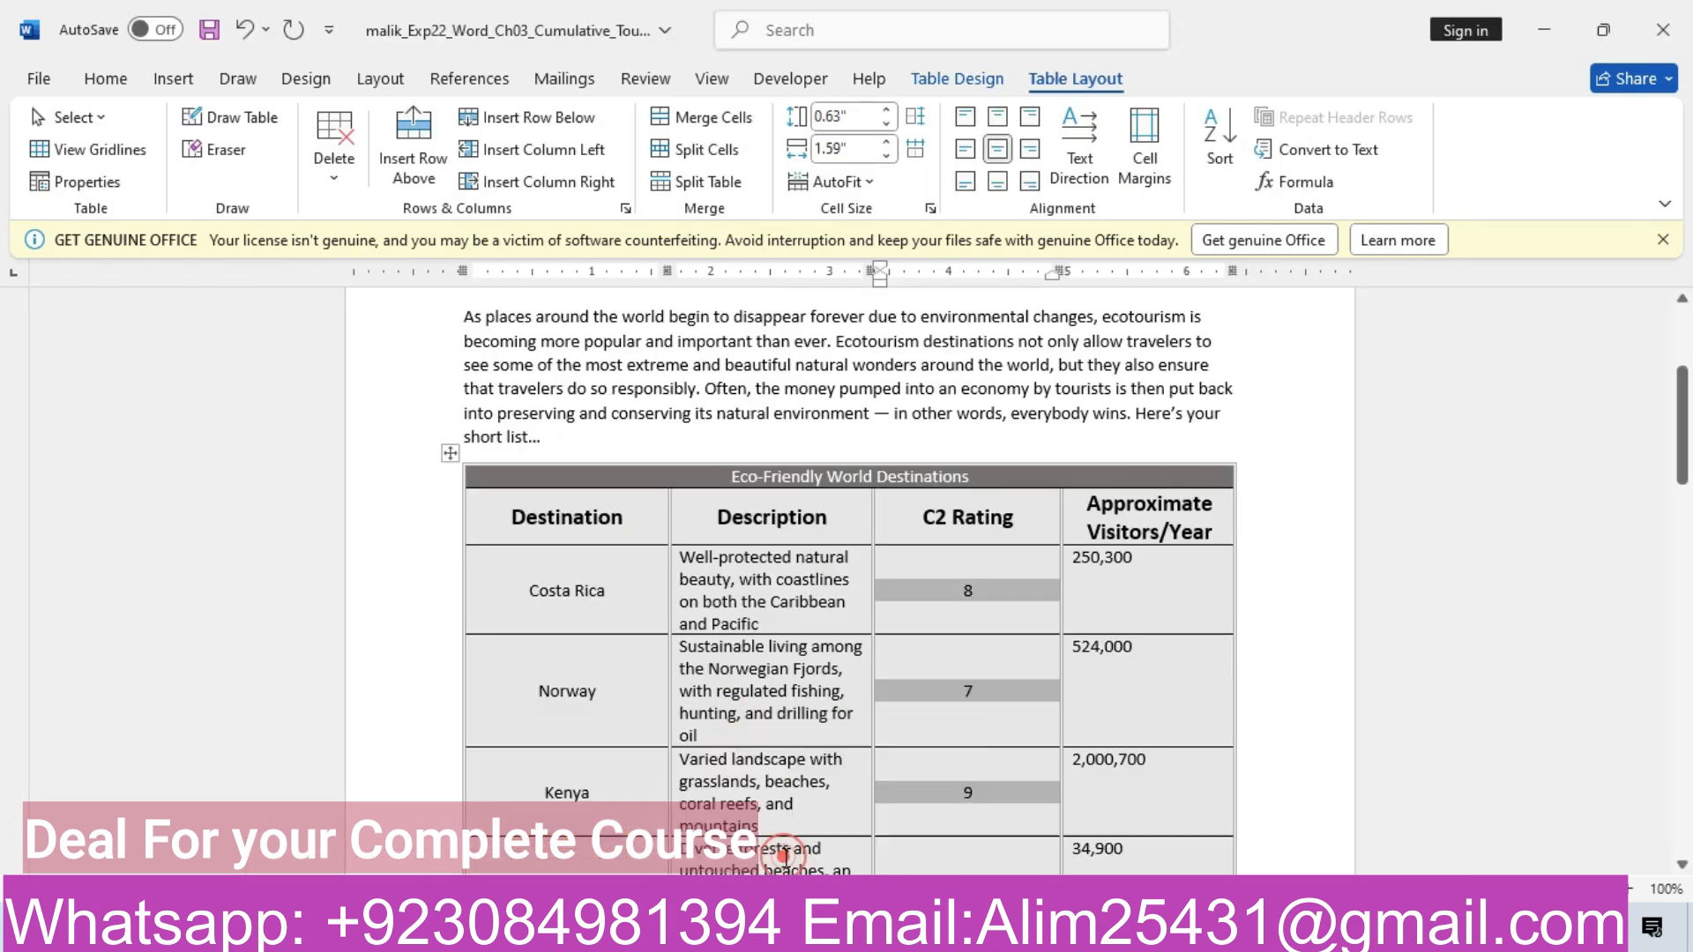
drag(1077, 562, 1174, 722)
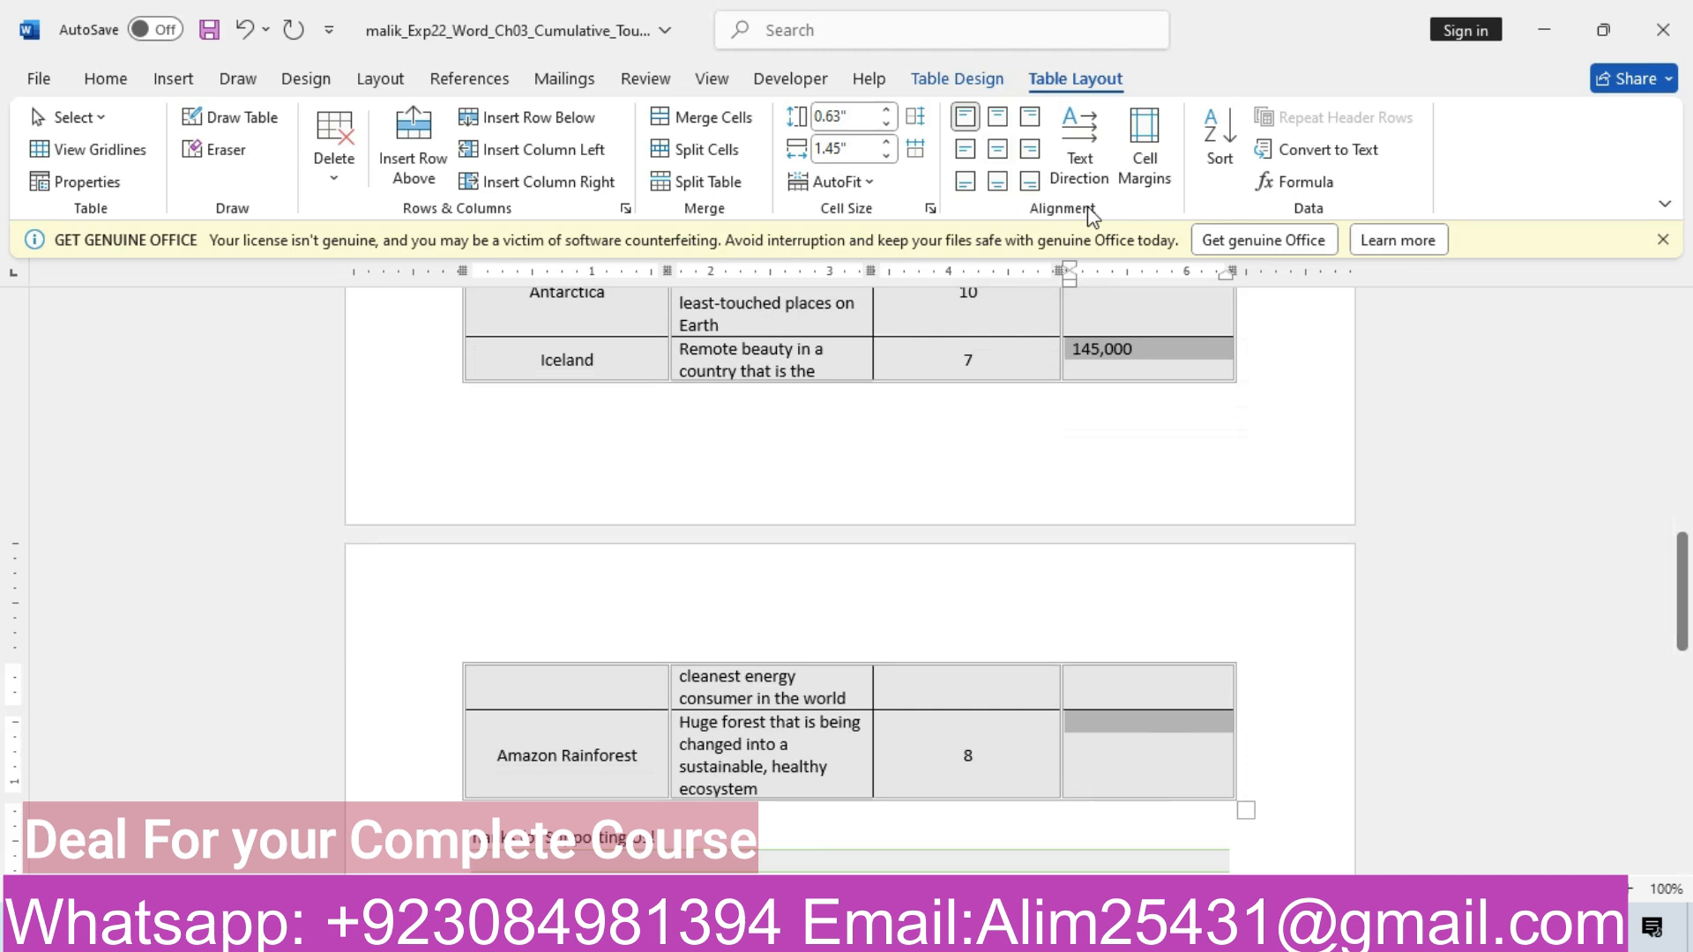
click(1030, 152)
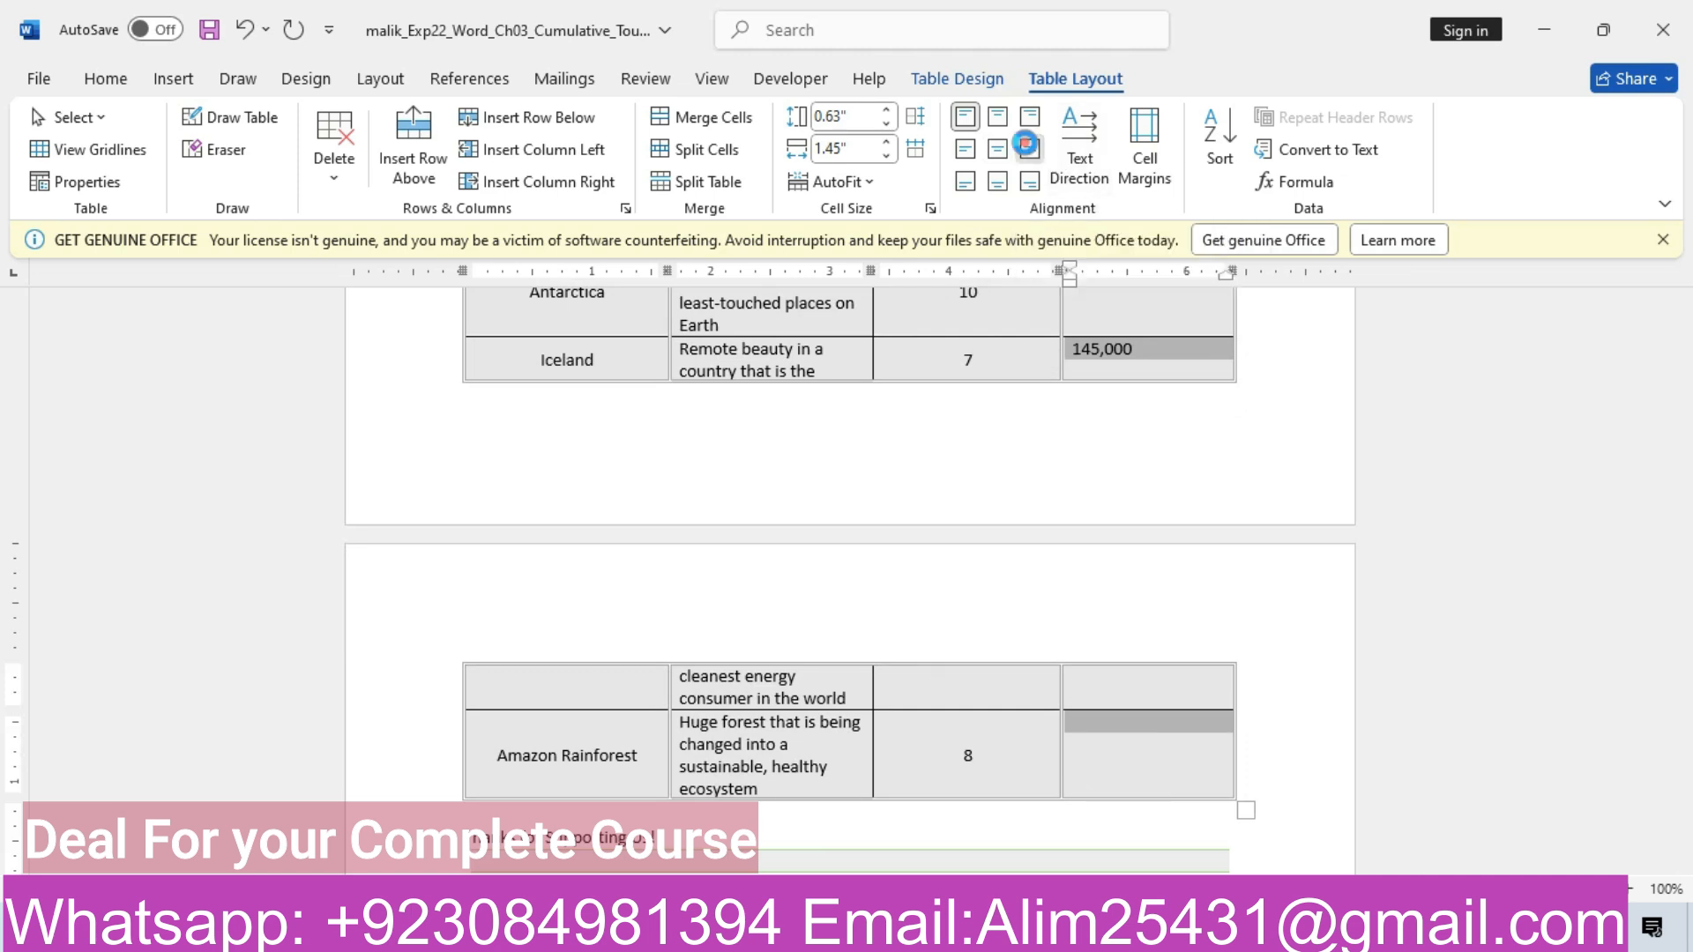
drag(1685, 639, 1684, 494)
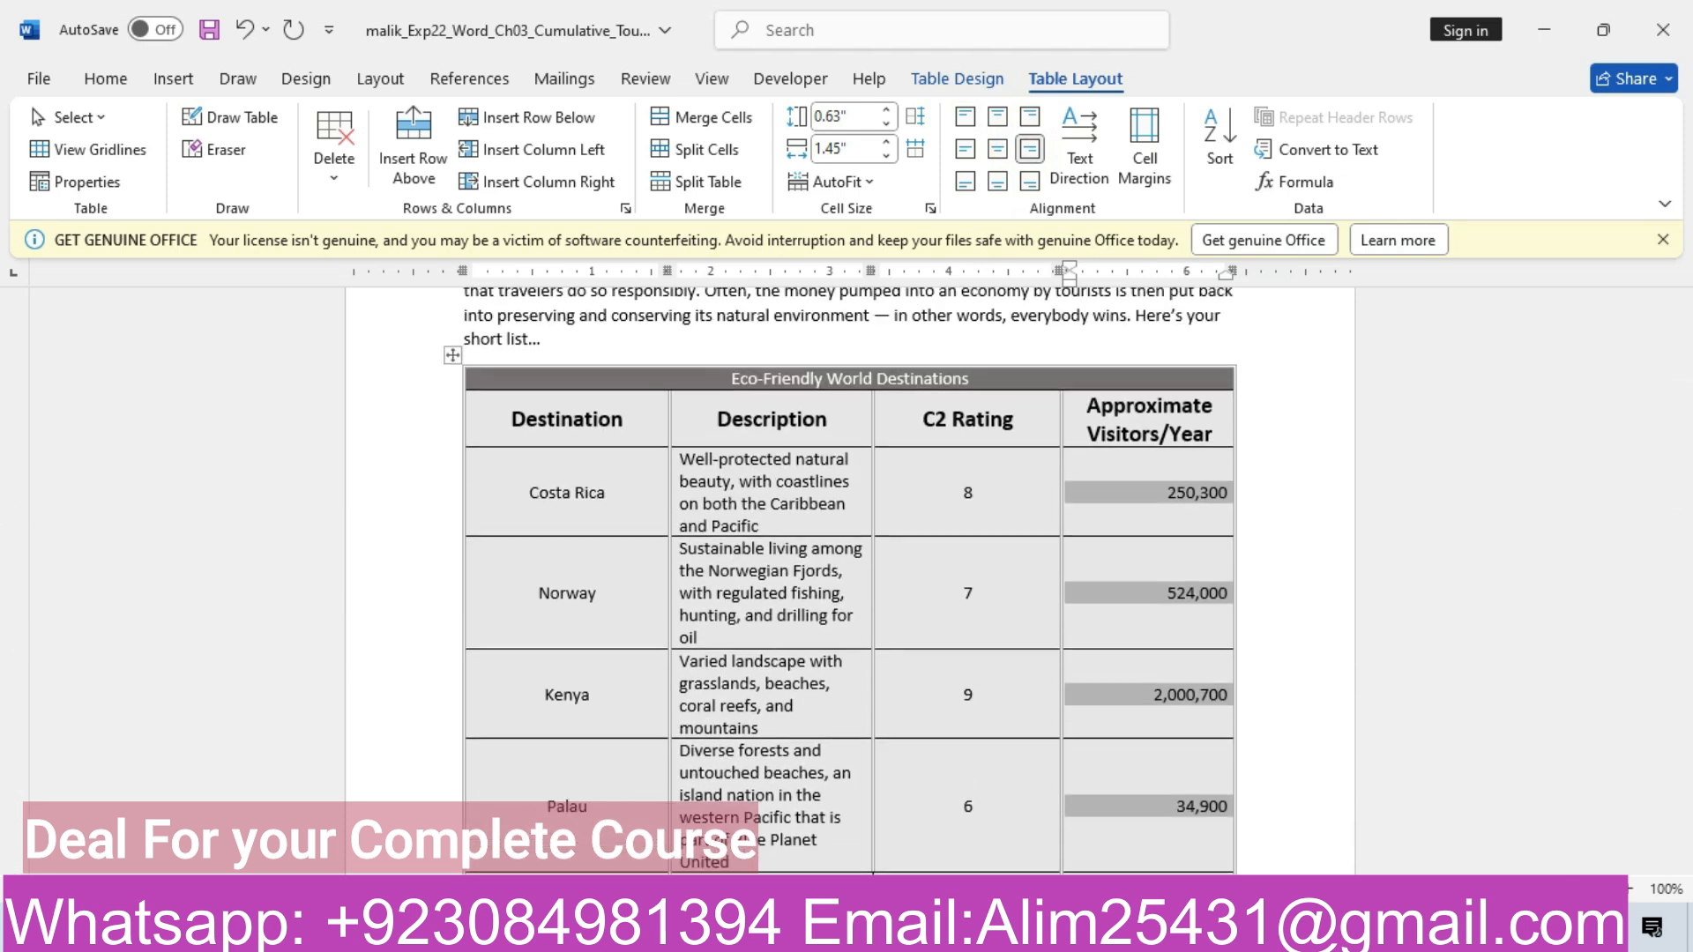
mouse_move(679, 932)
click(588, 806)
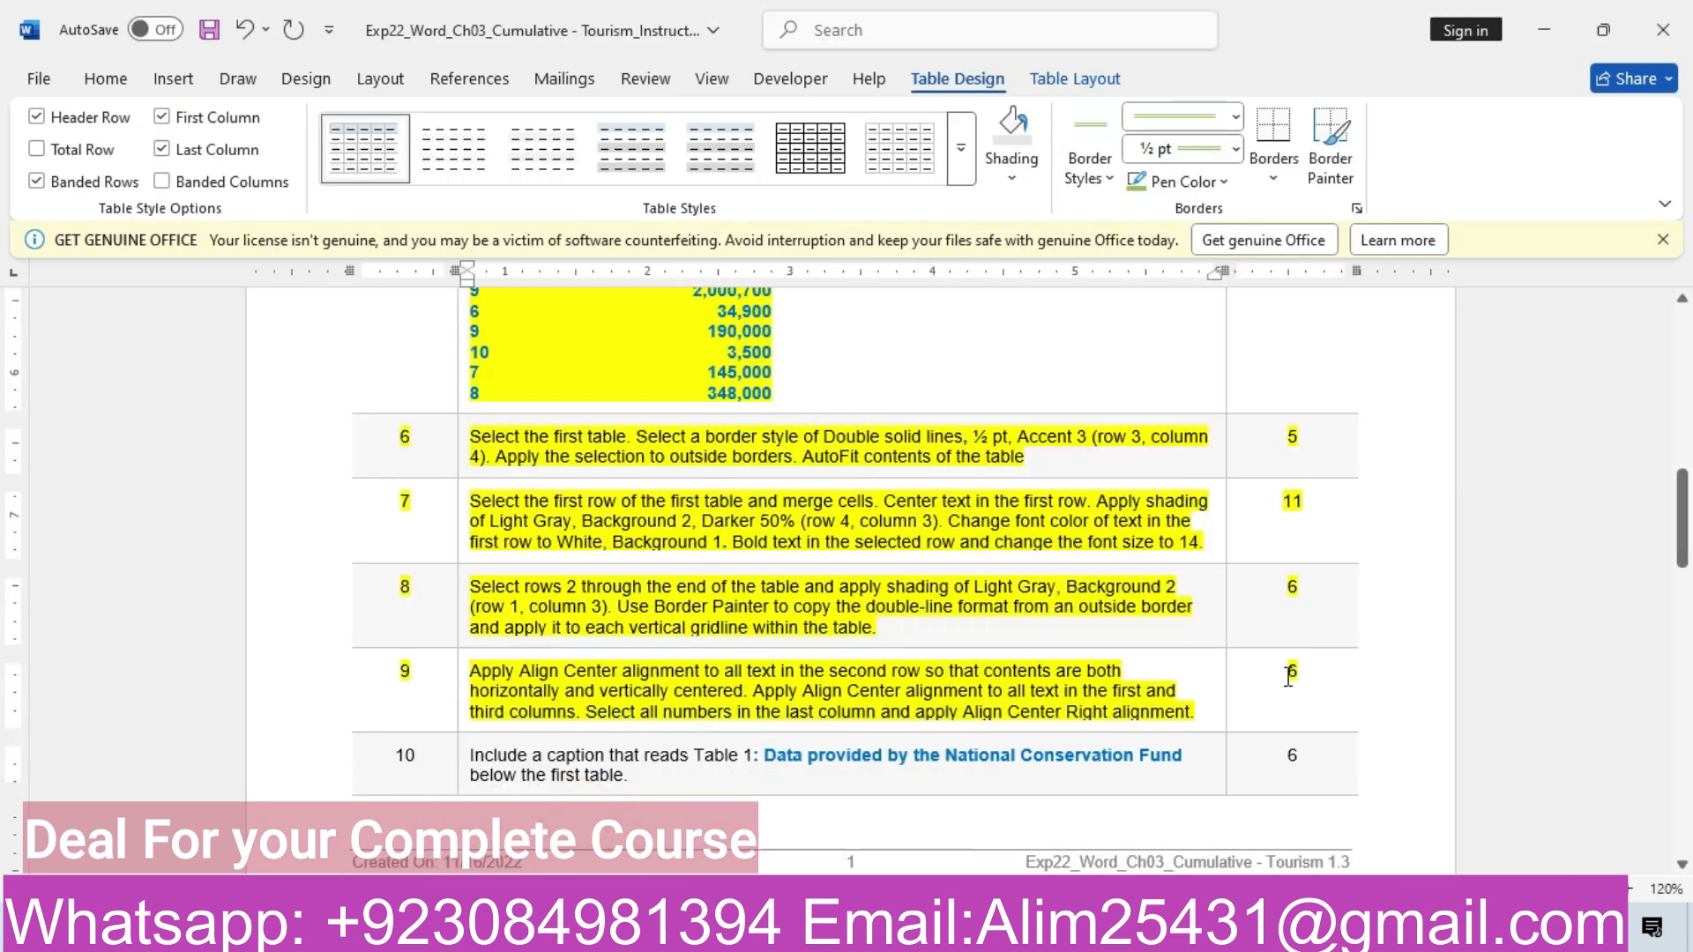
Highlight step 10 in yellow and select its caption wording for reuse
click(465, 759)
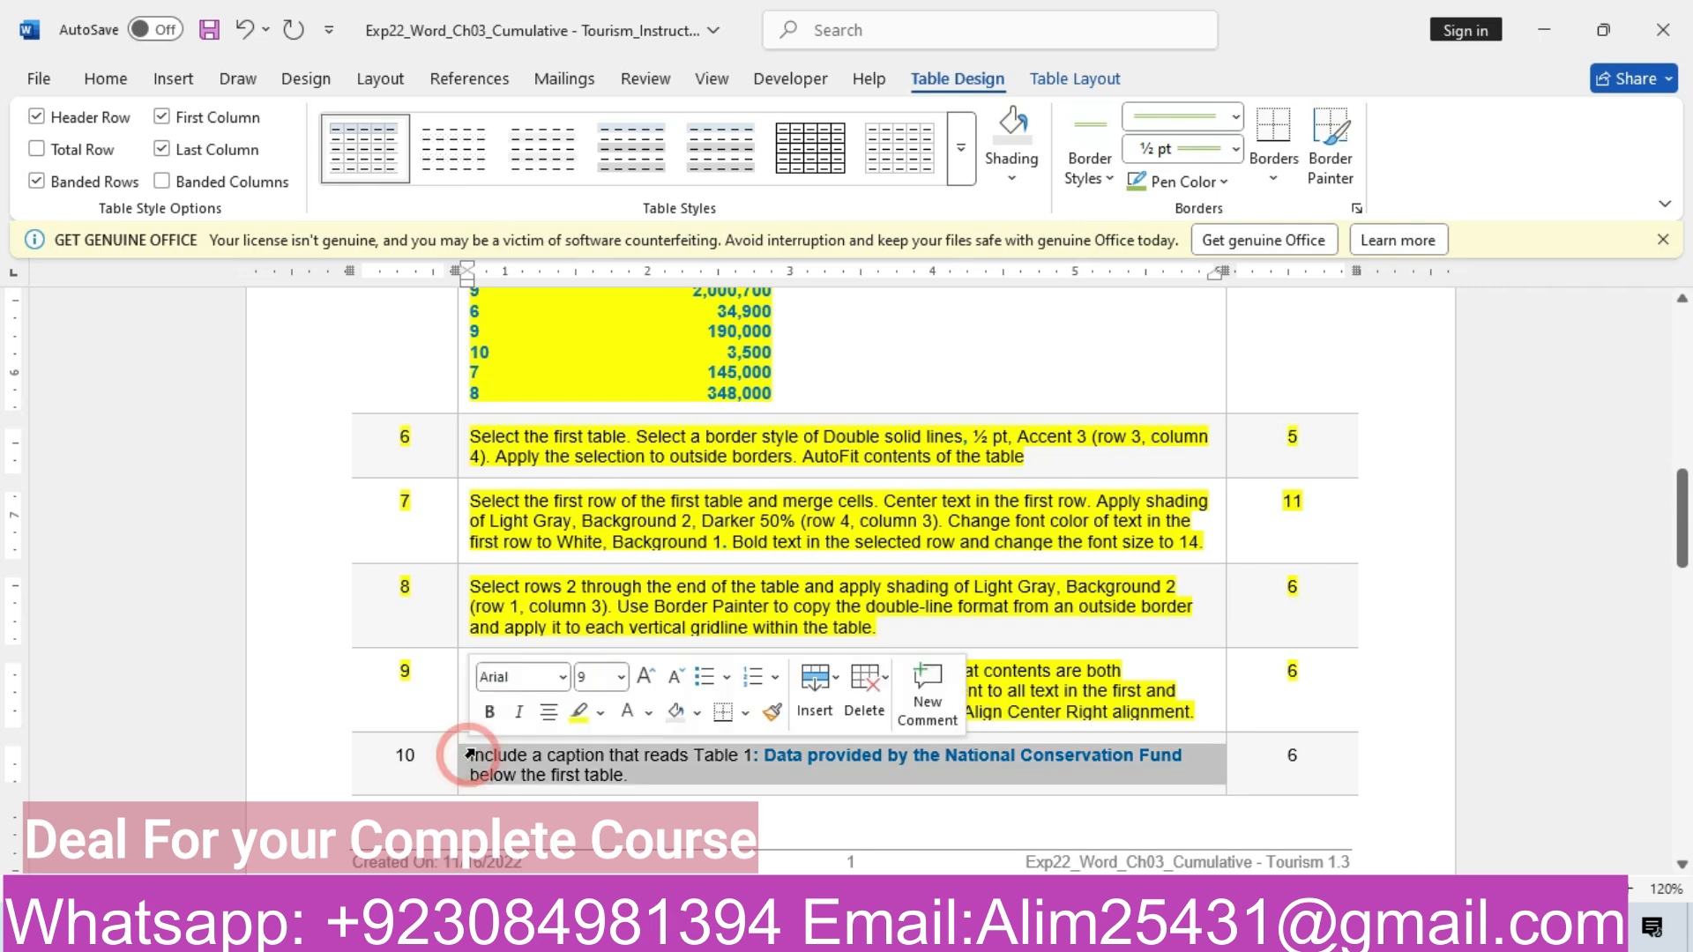
click(579, 710)
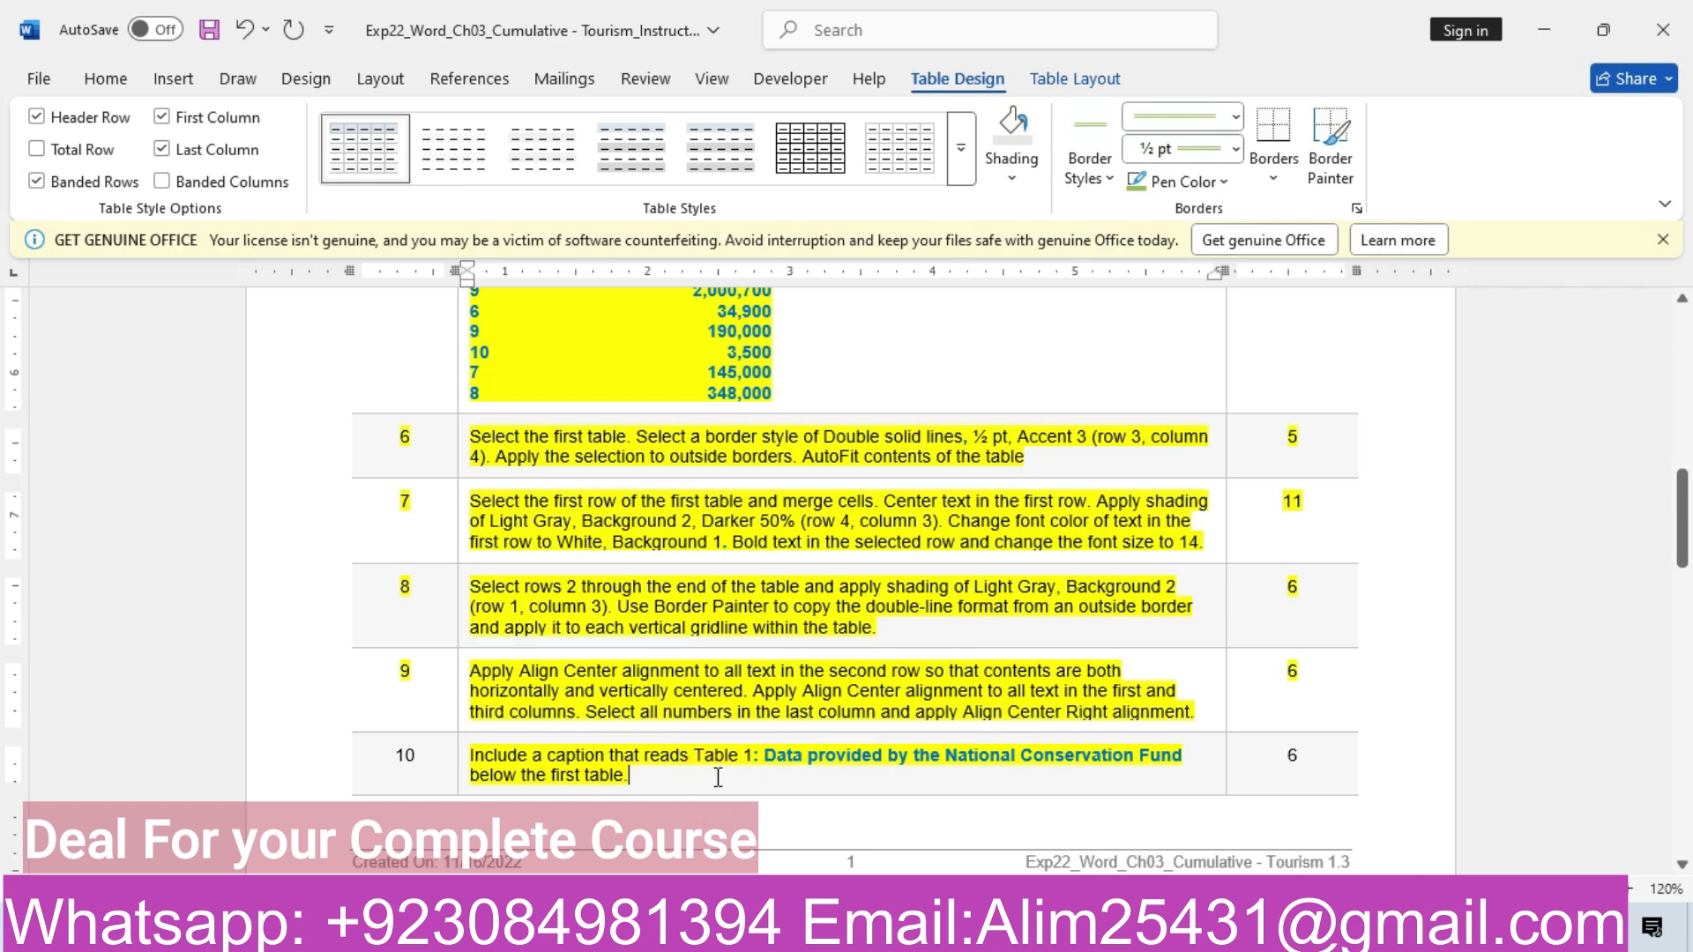
drag(768, 757, 1173, 751)
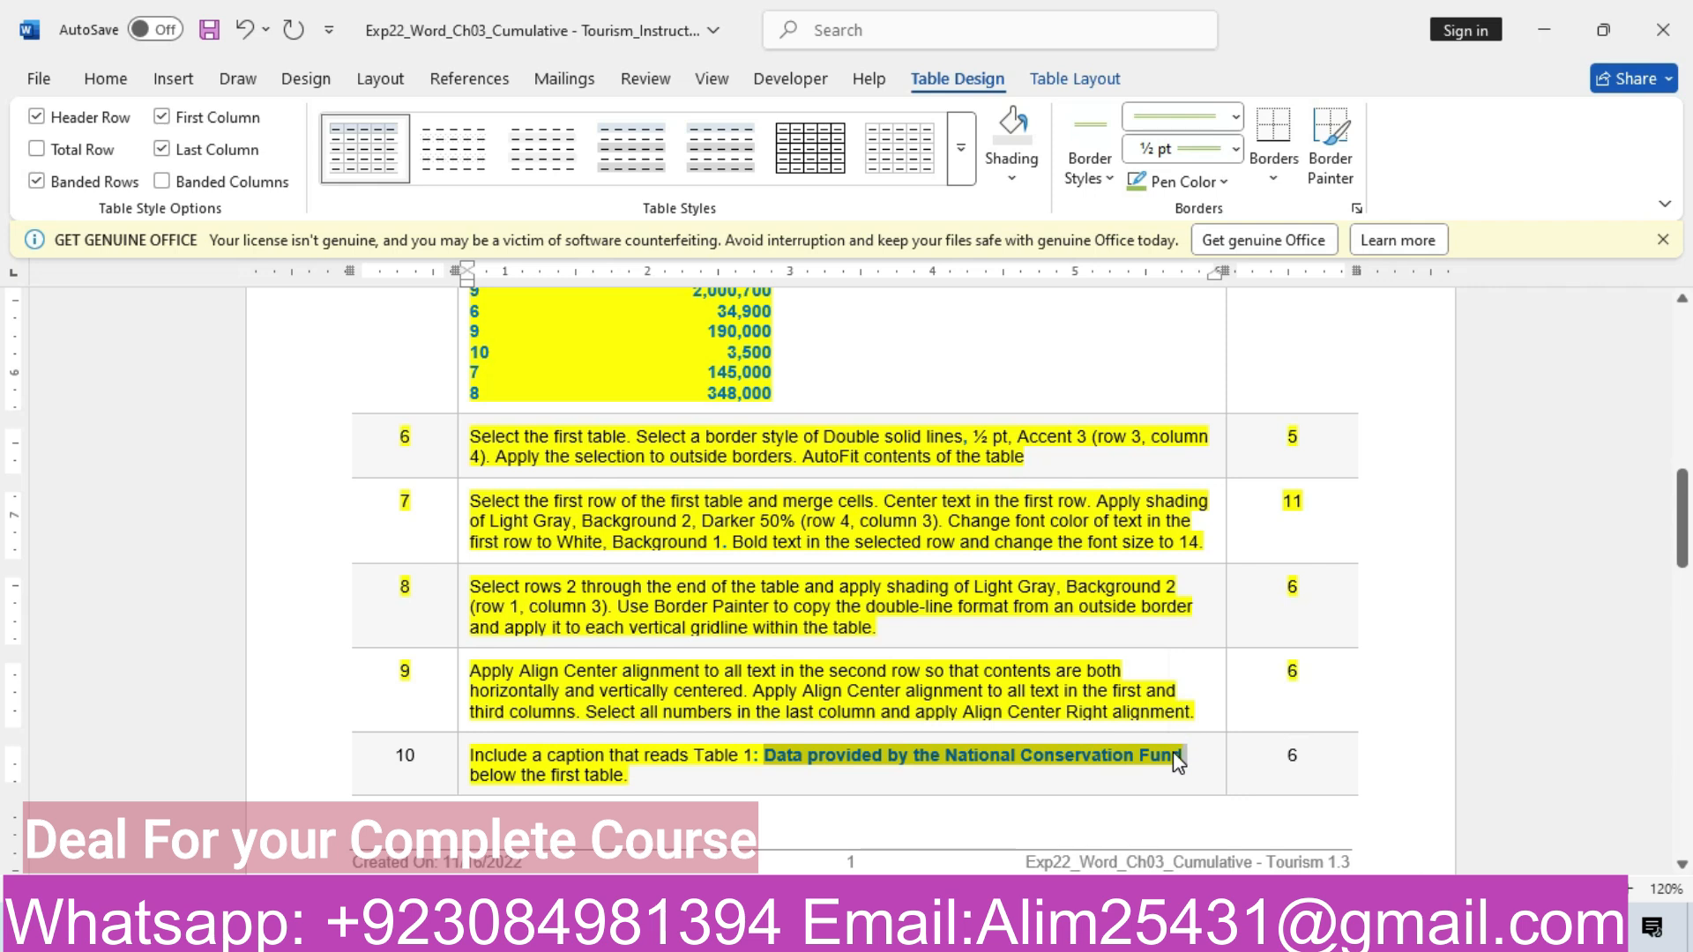
Back in the Ecotourism document, show the Table Design options and select the Kenya row
mouse_move(696, 935)
click(801, 829)
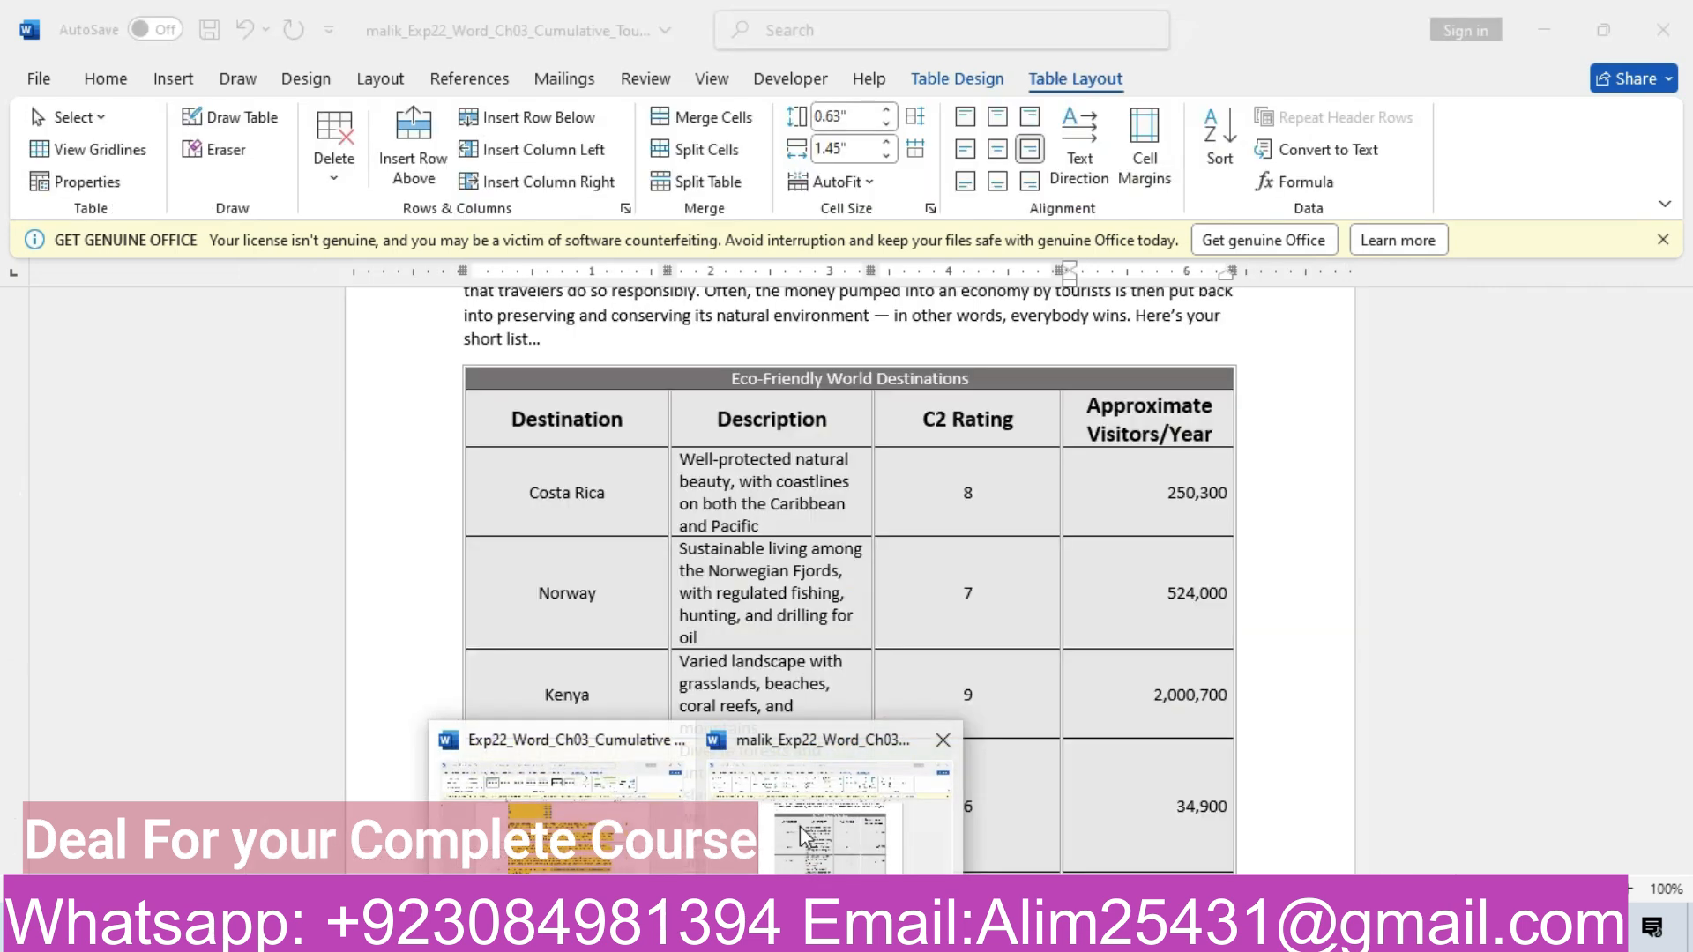
mouse_move(1690, 455)
mouse_down()
mouse_move(1690, 540)
mouse_move(1673, 477)
mouse_up()
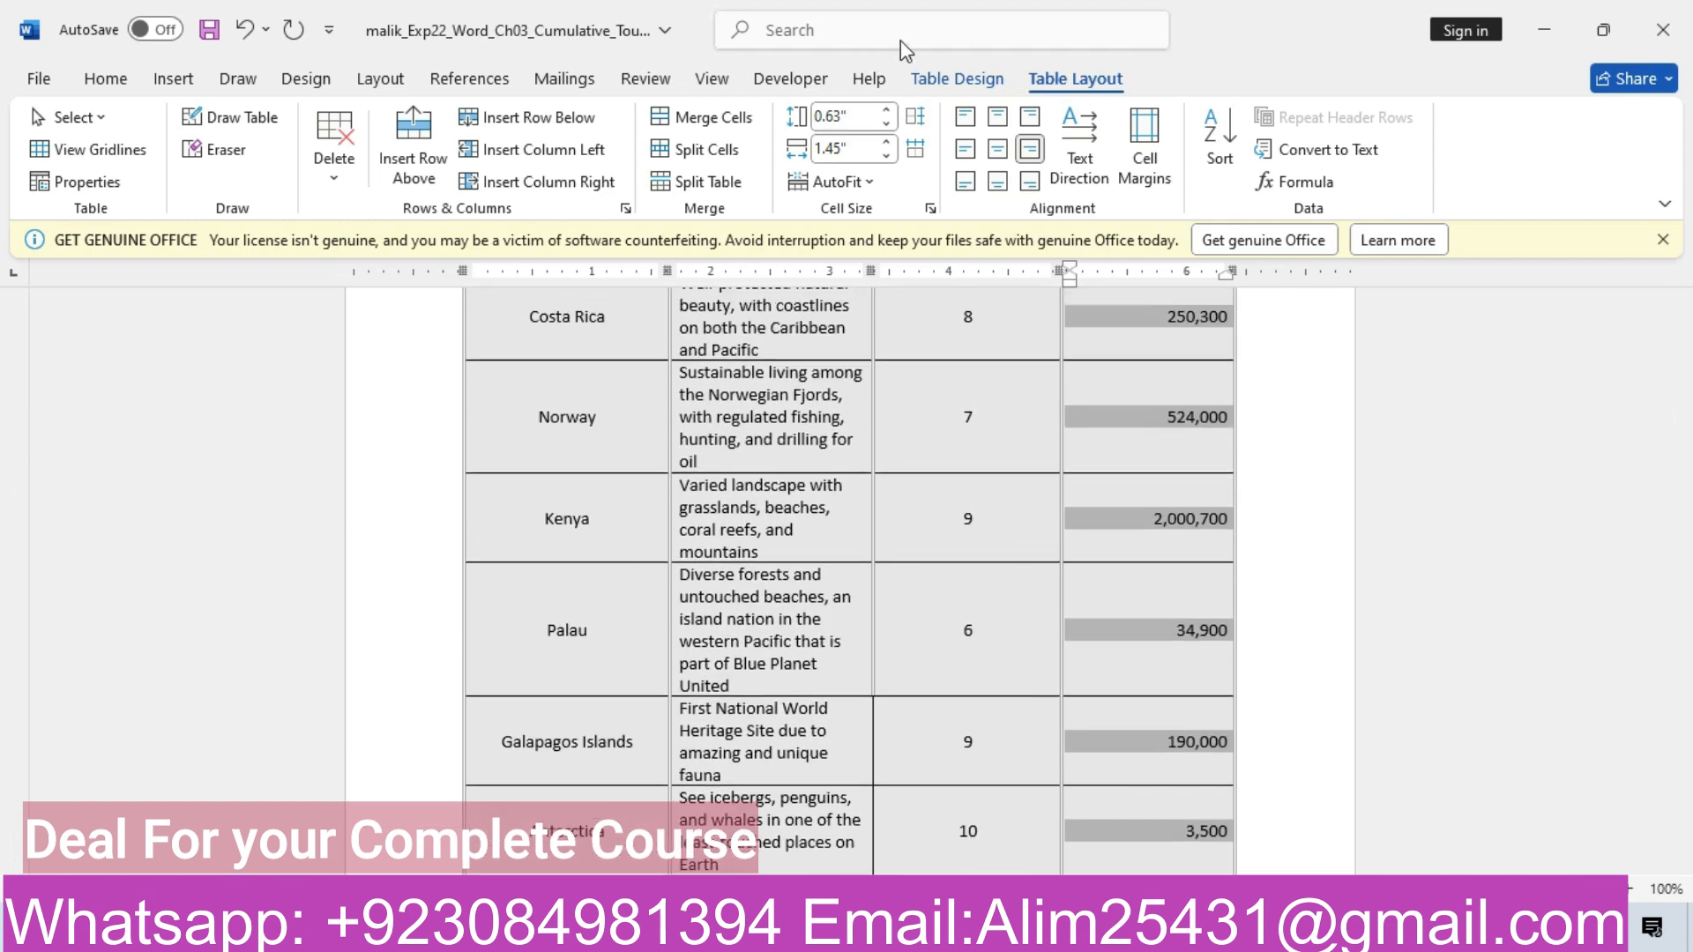
click(954, 78)
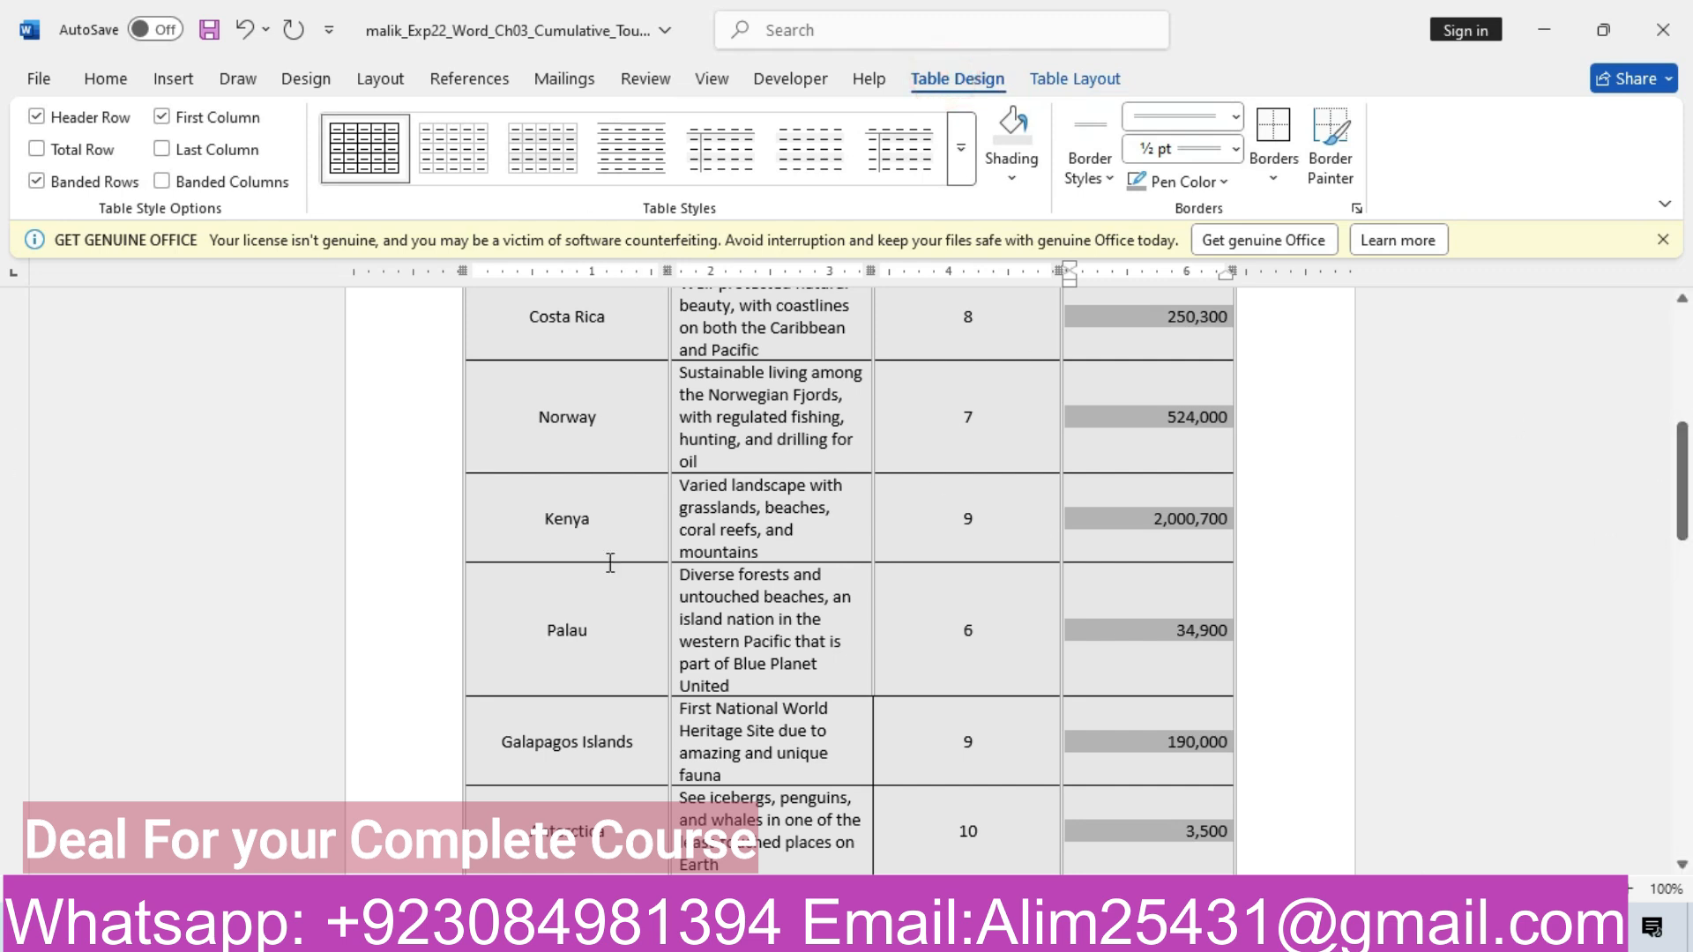
click(386, 486)
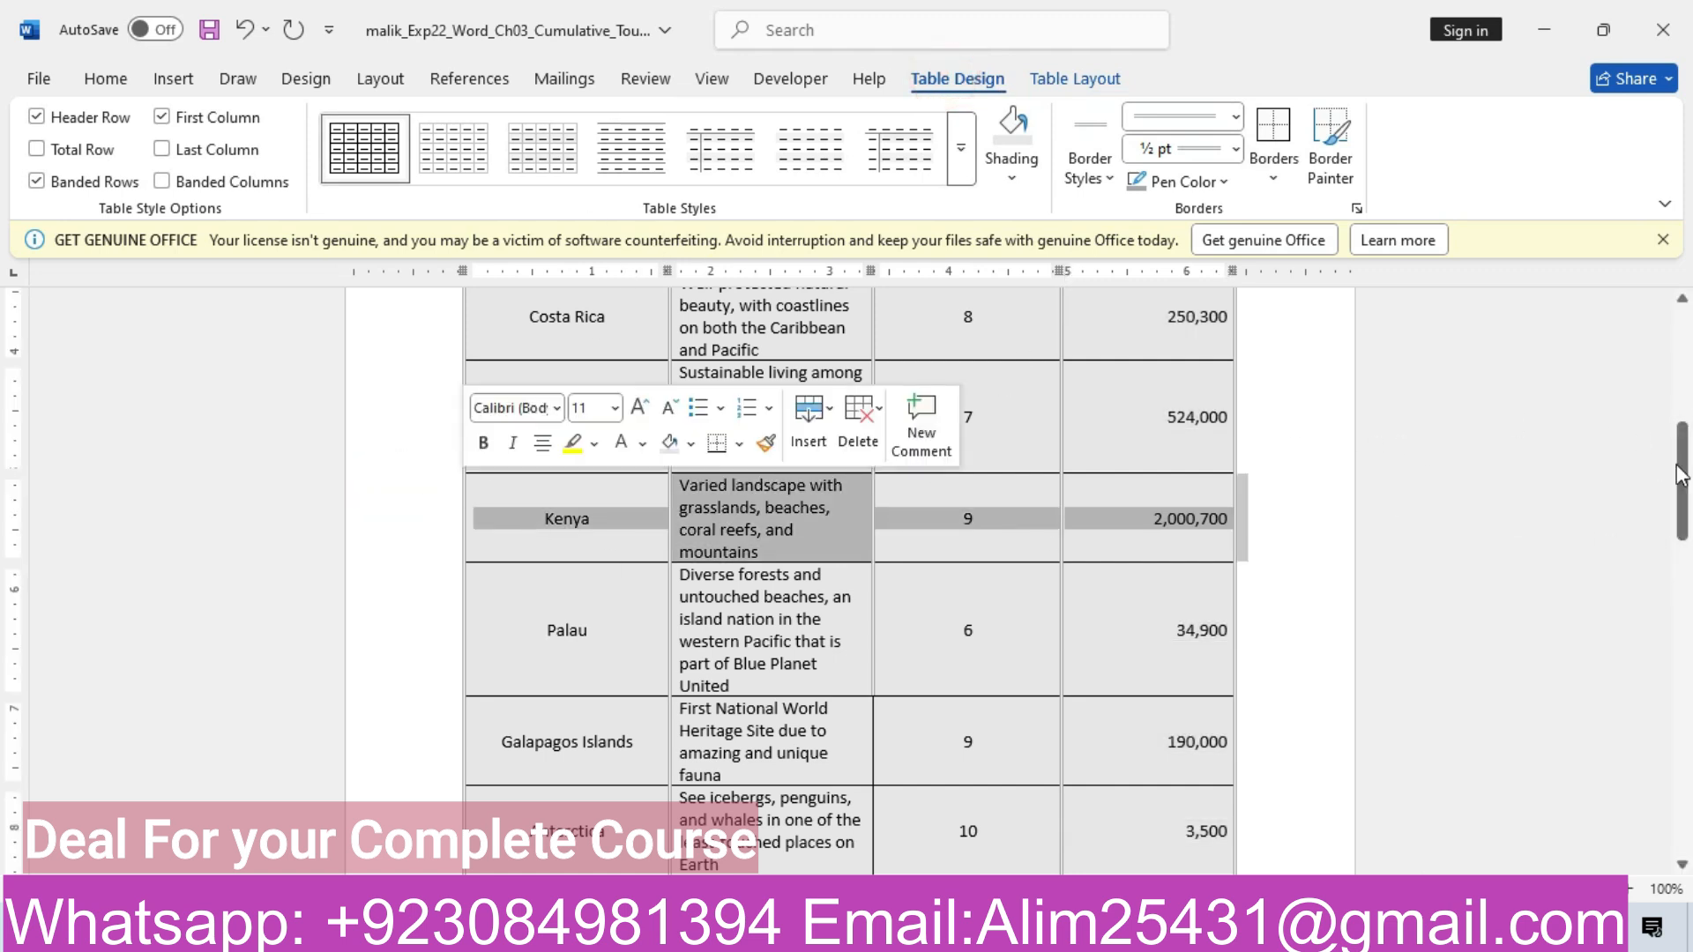
scroll(1424, 452, up, 7)
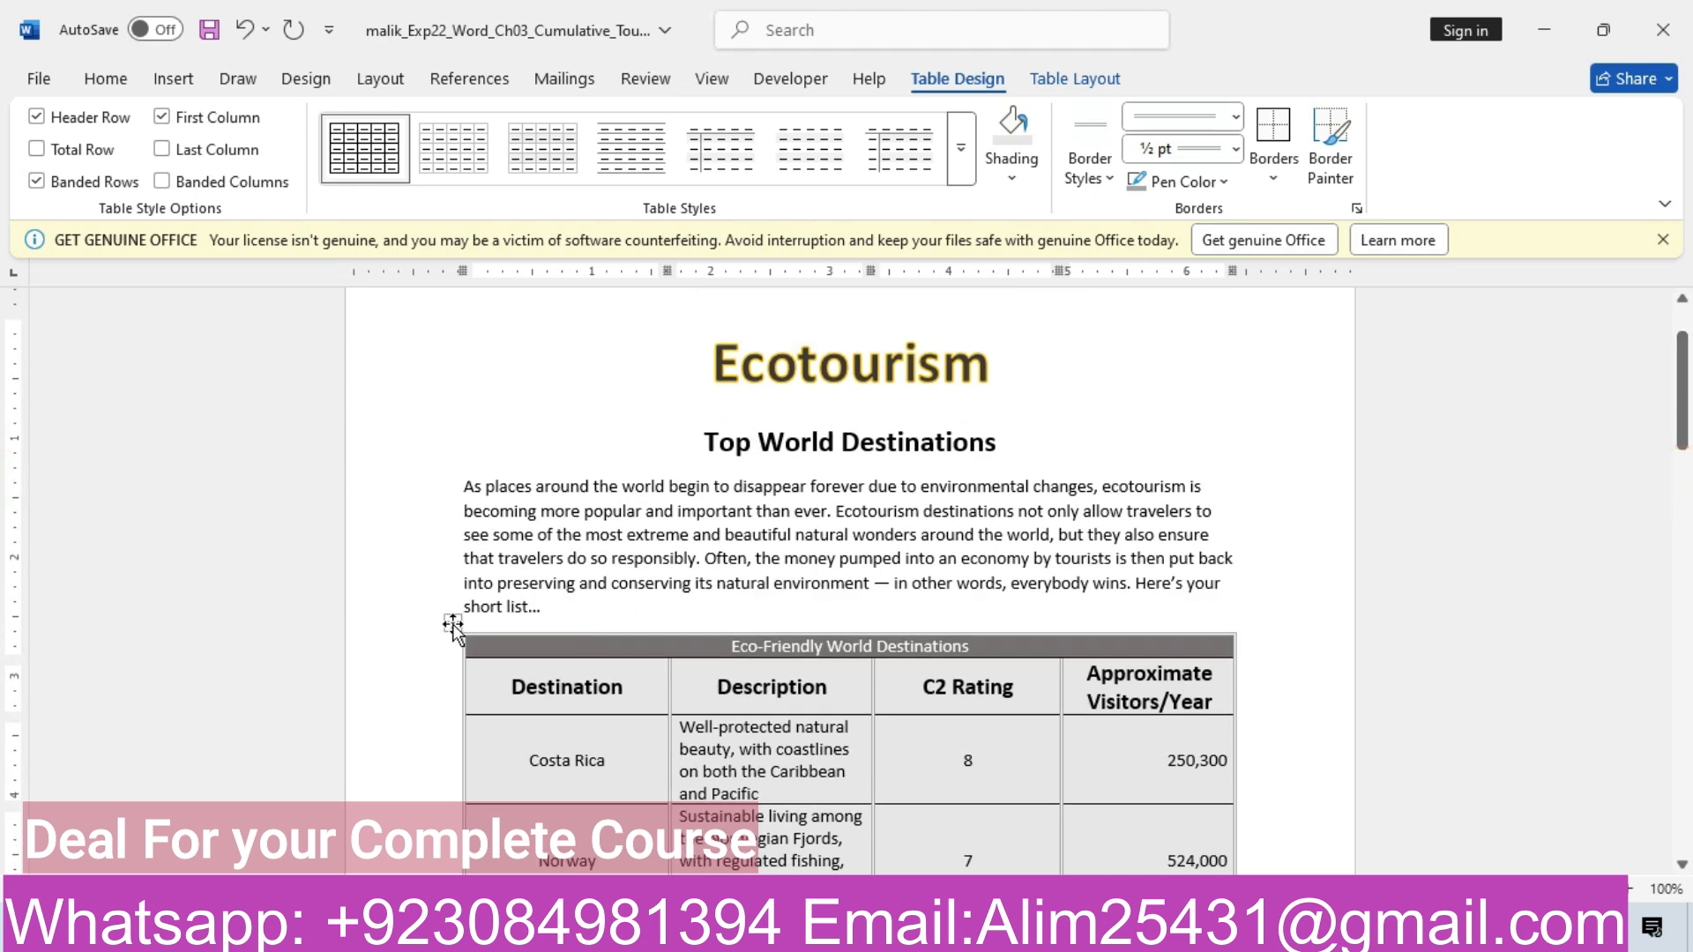
Open Insert Caption from the table's context menu and set the position to below the table
right_click(452, 625)
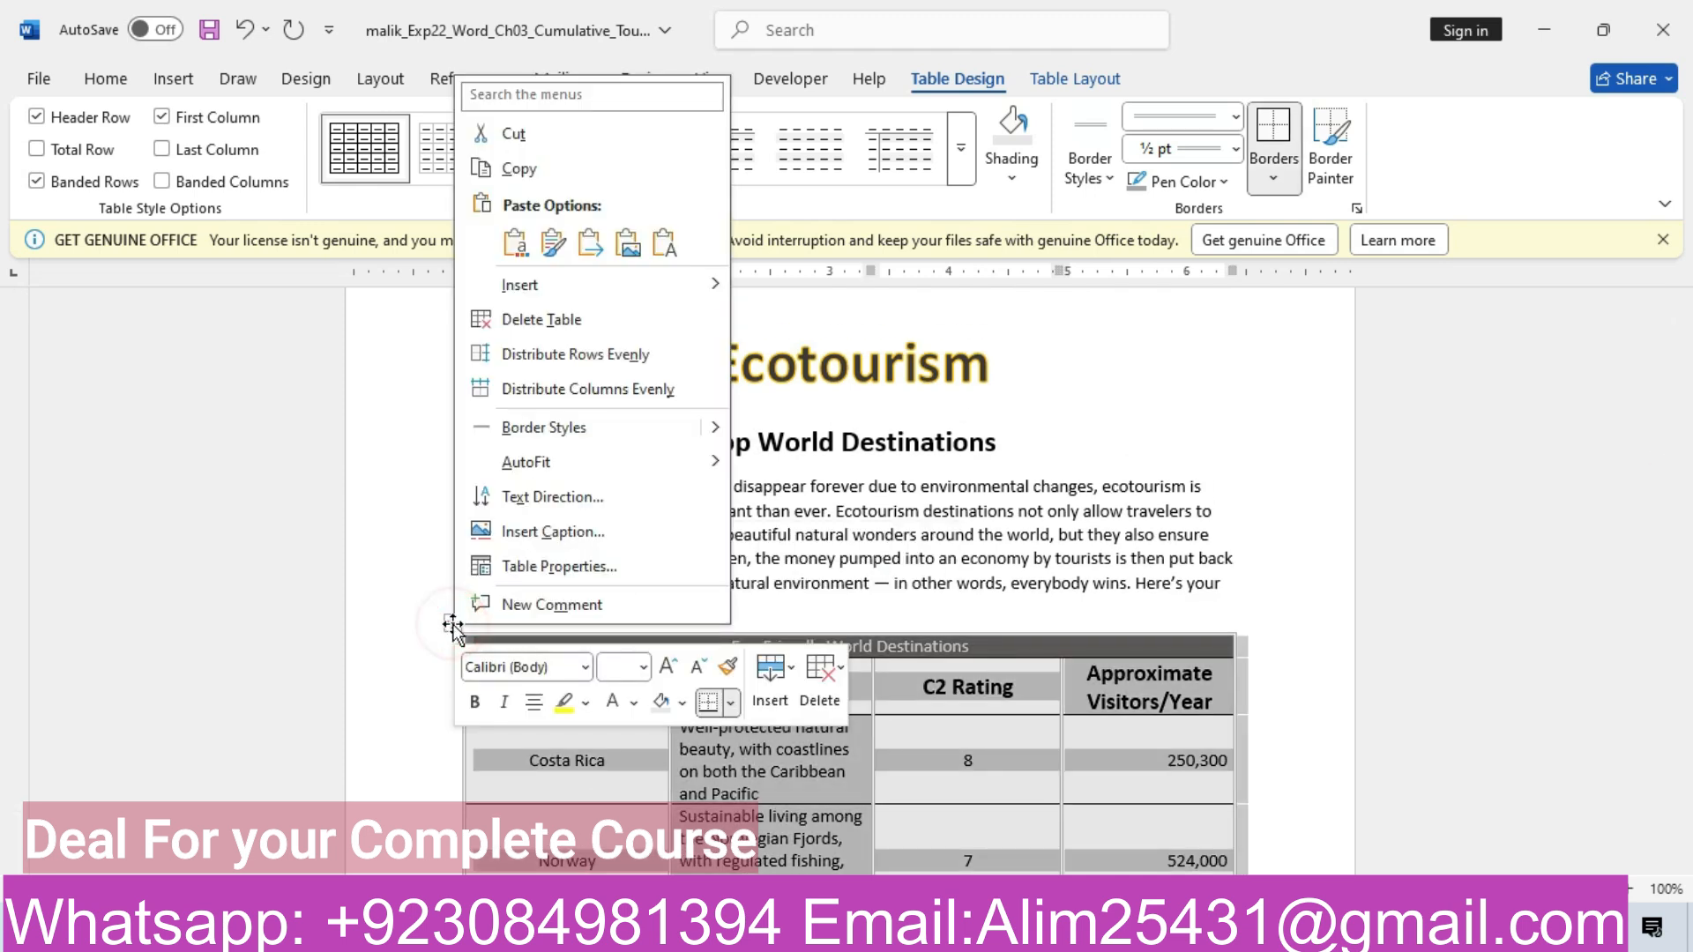
click(563, 533)
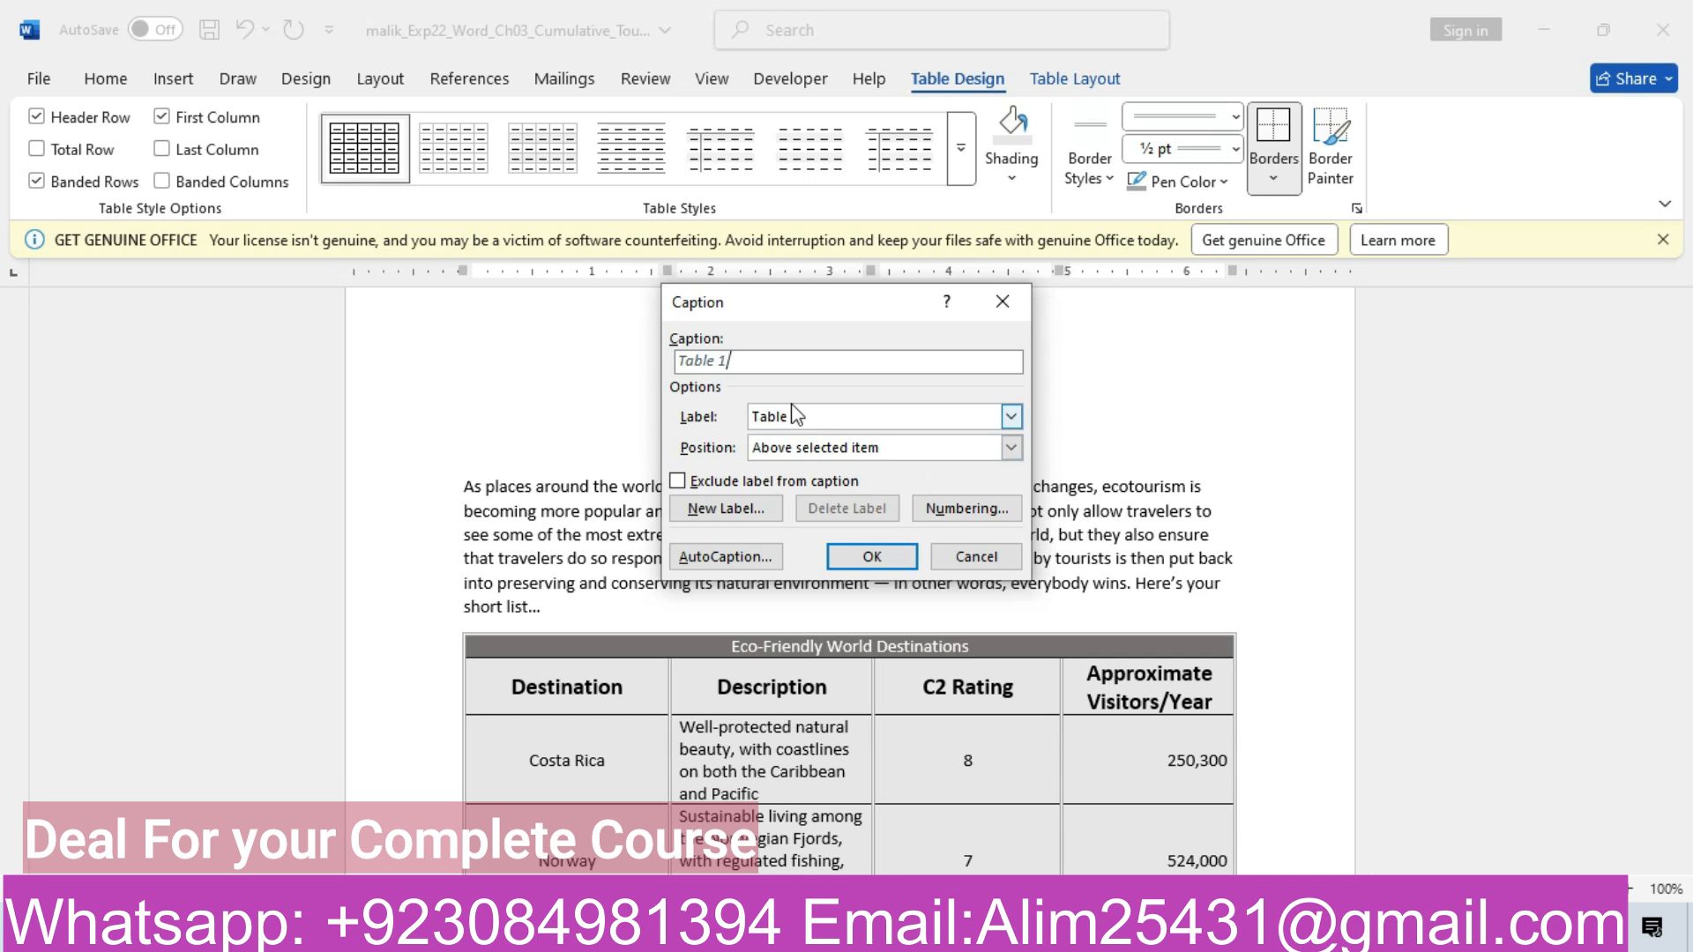
click(776, 365)
click(979, 453)
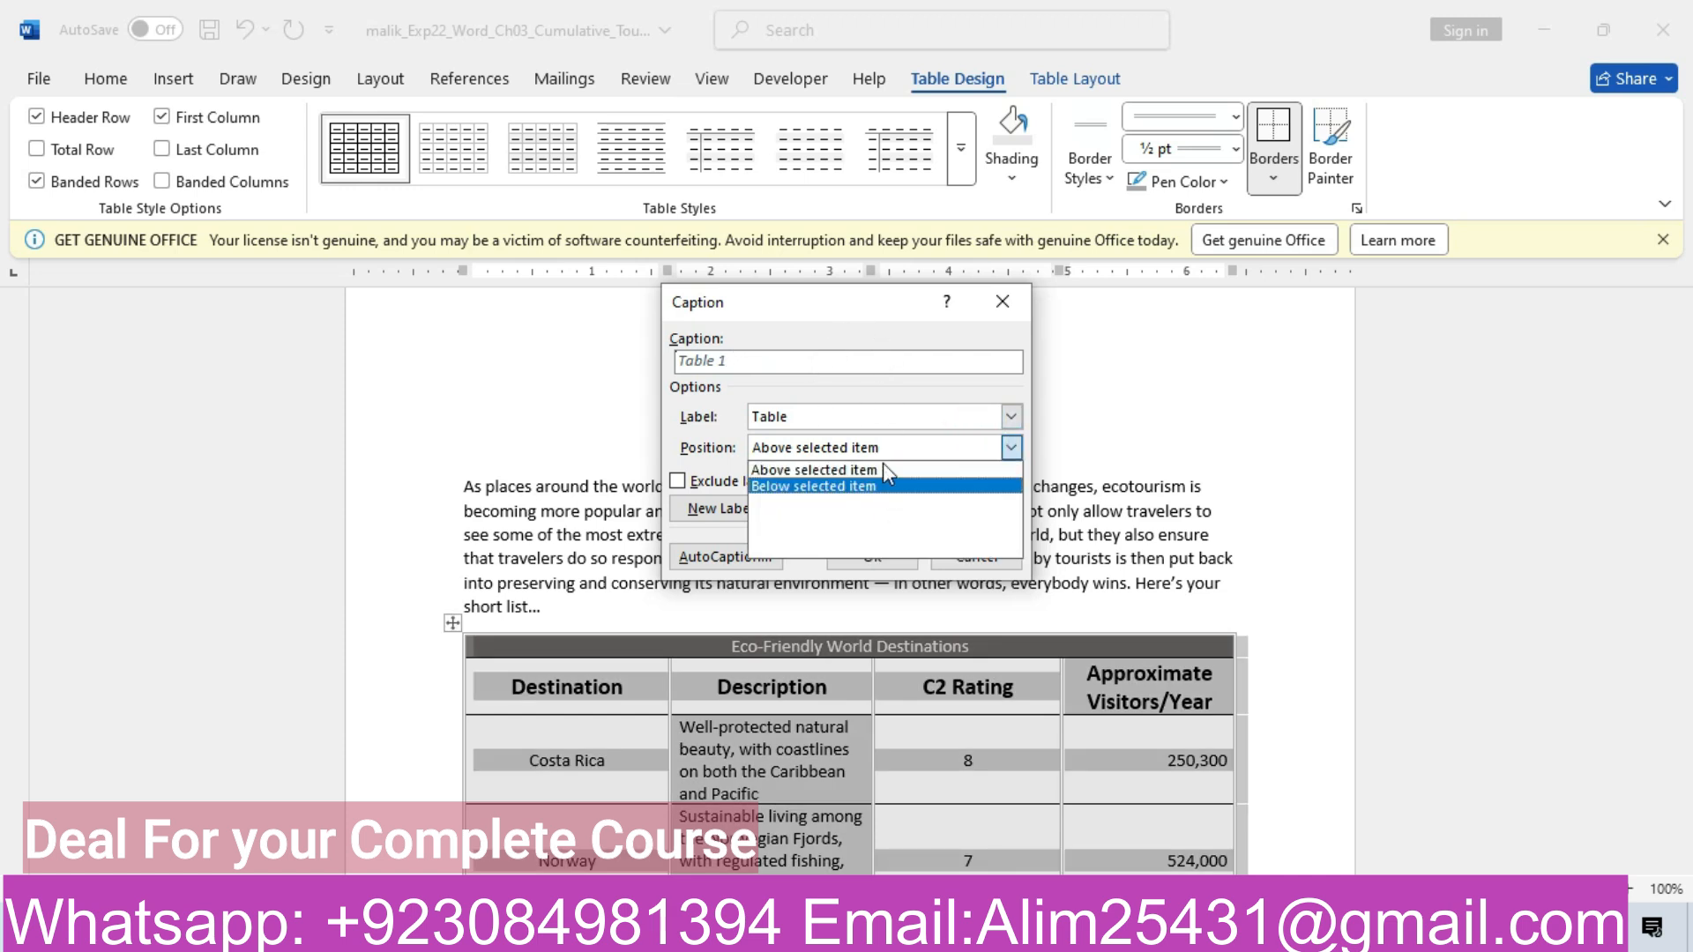
click(849, 485)
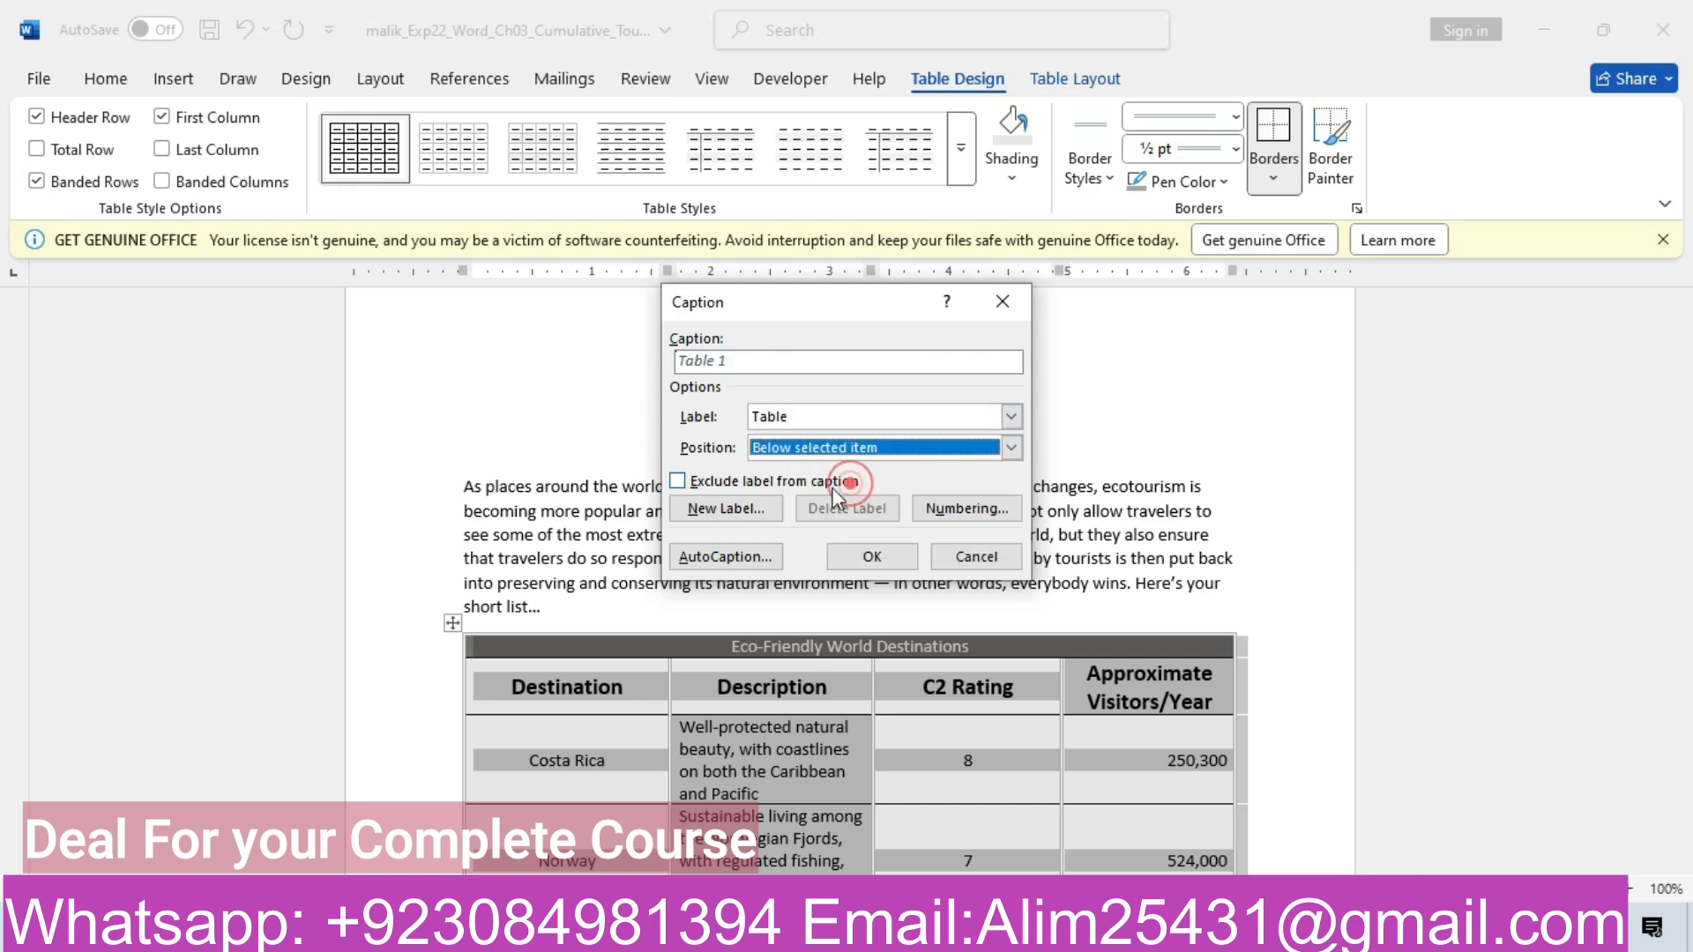
click(750, 515)
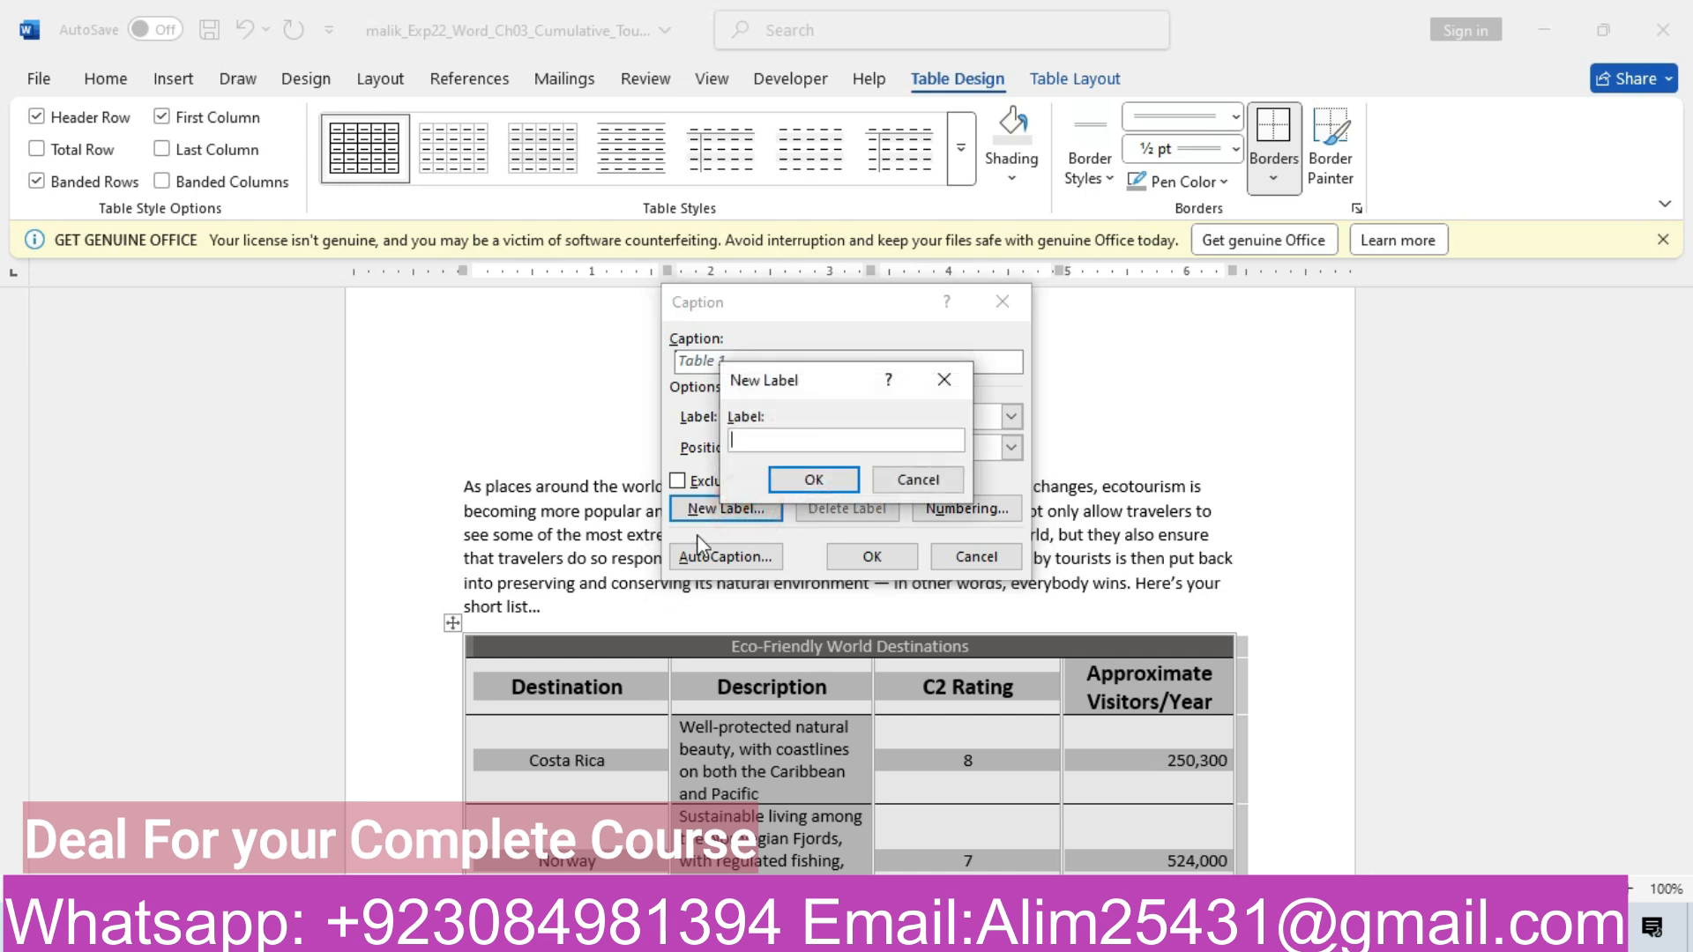
click(944, 378)
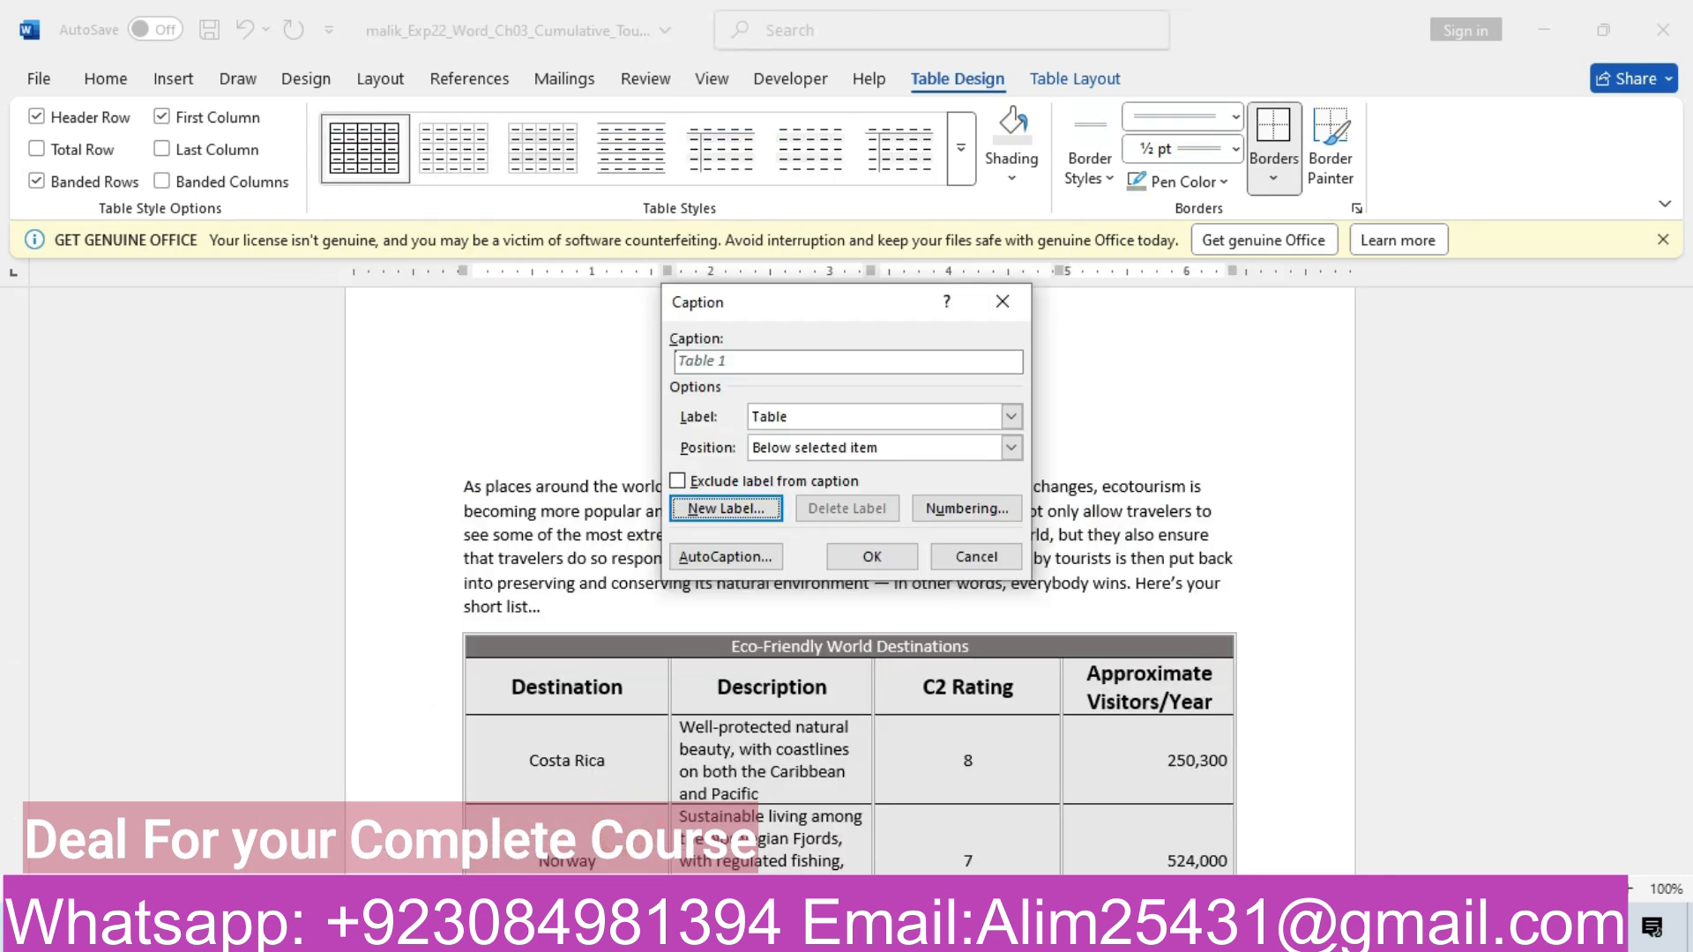
Dismiss the Caption dialog without inserting, reread step 10 in the instructions, and return
click(613, 868)
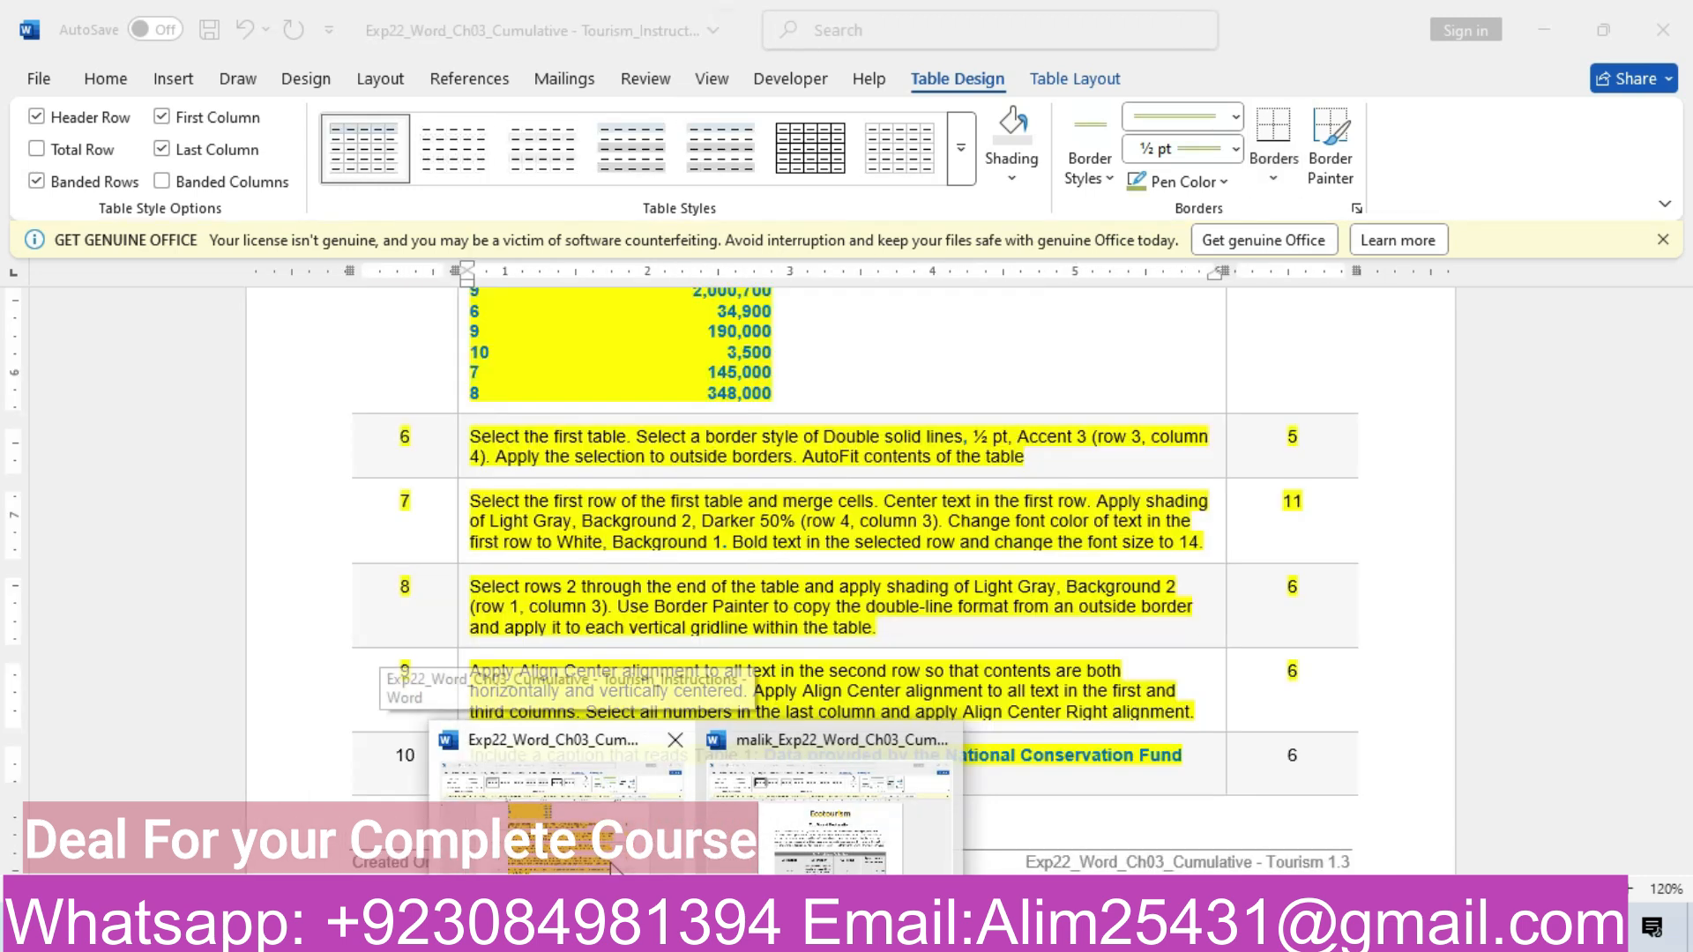
click(829, 802)
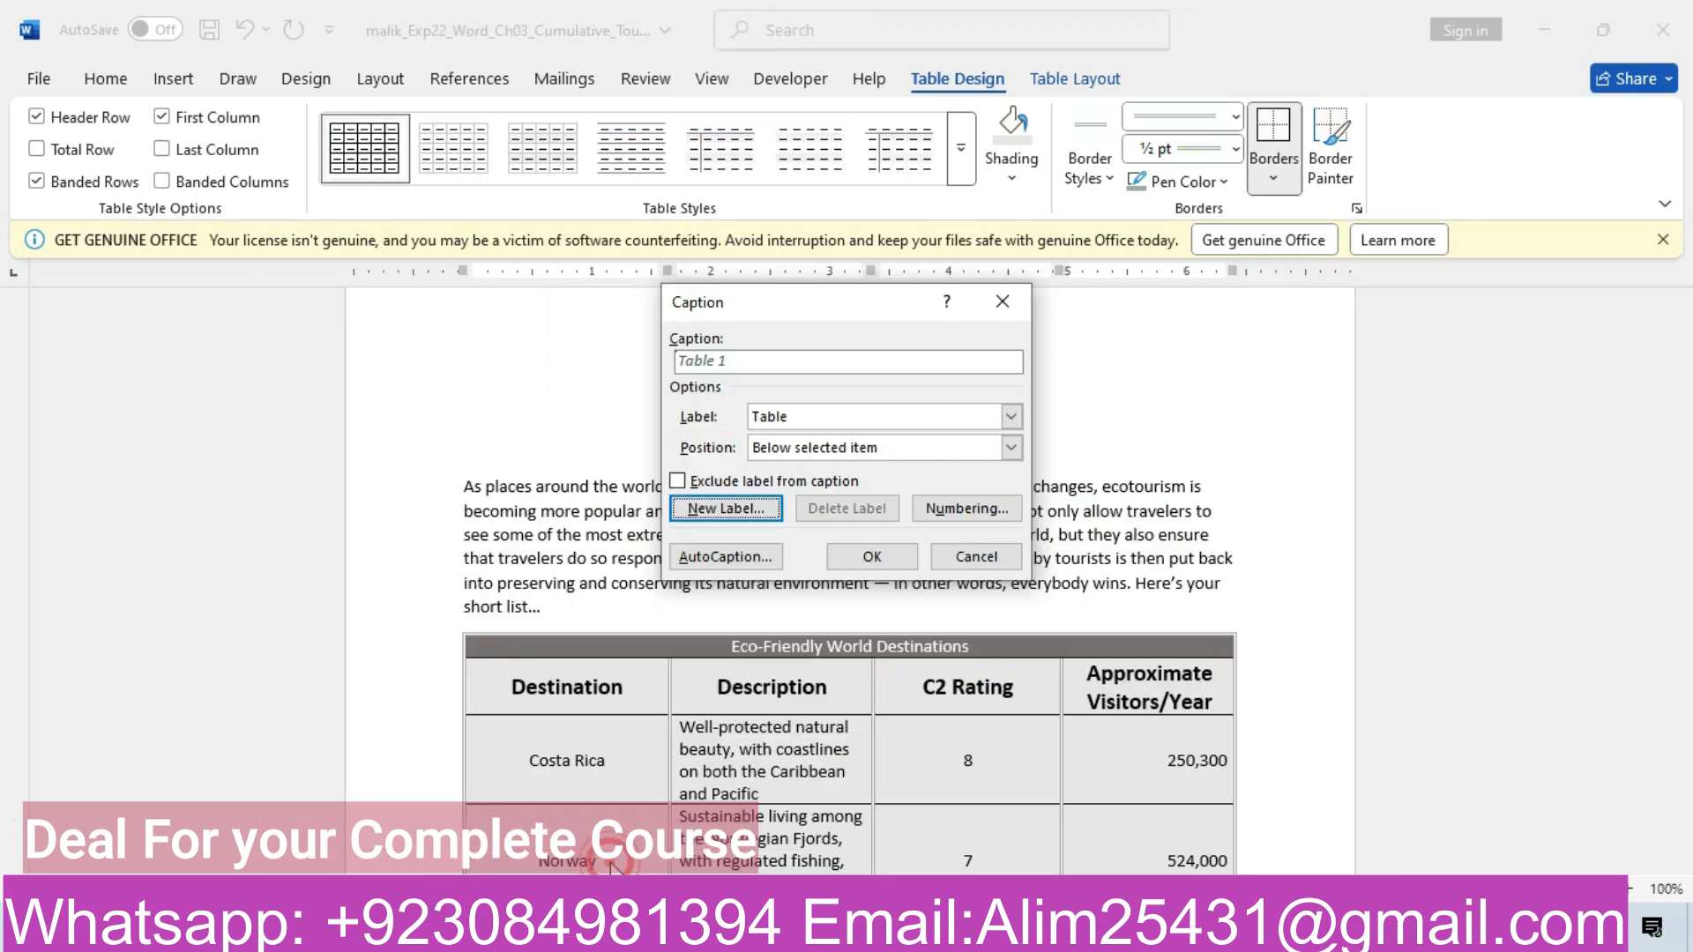
click(1010, 289)
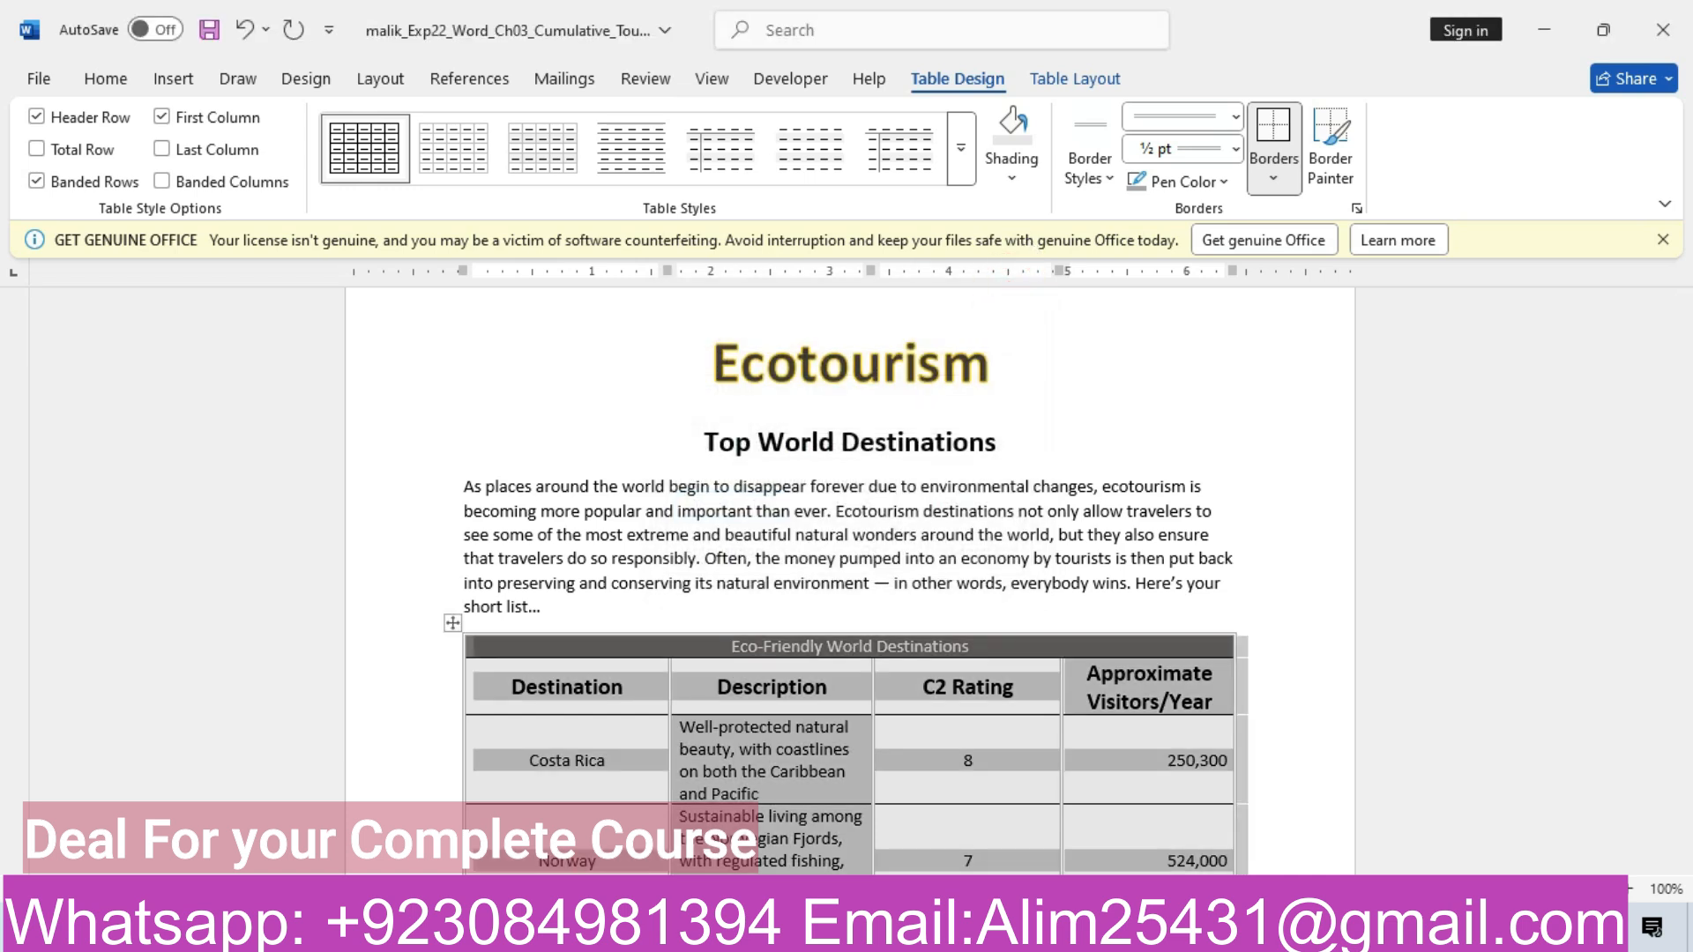
mouse_move(736, 935)
click(618, 860)
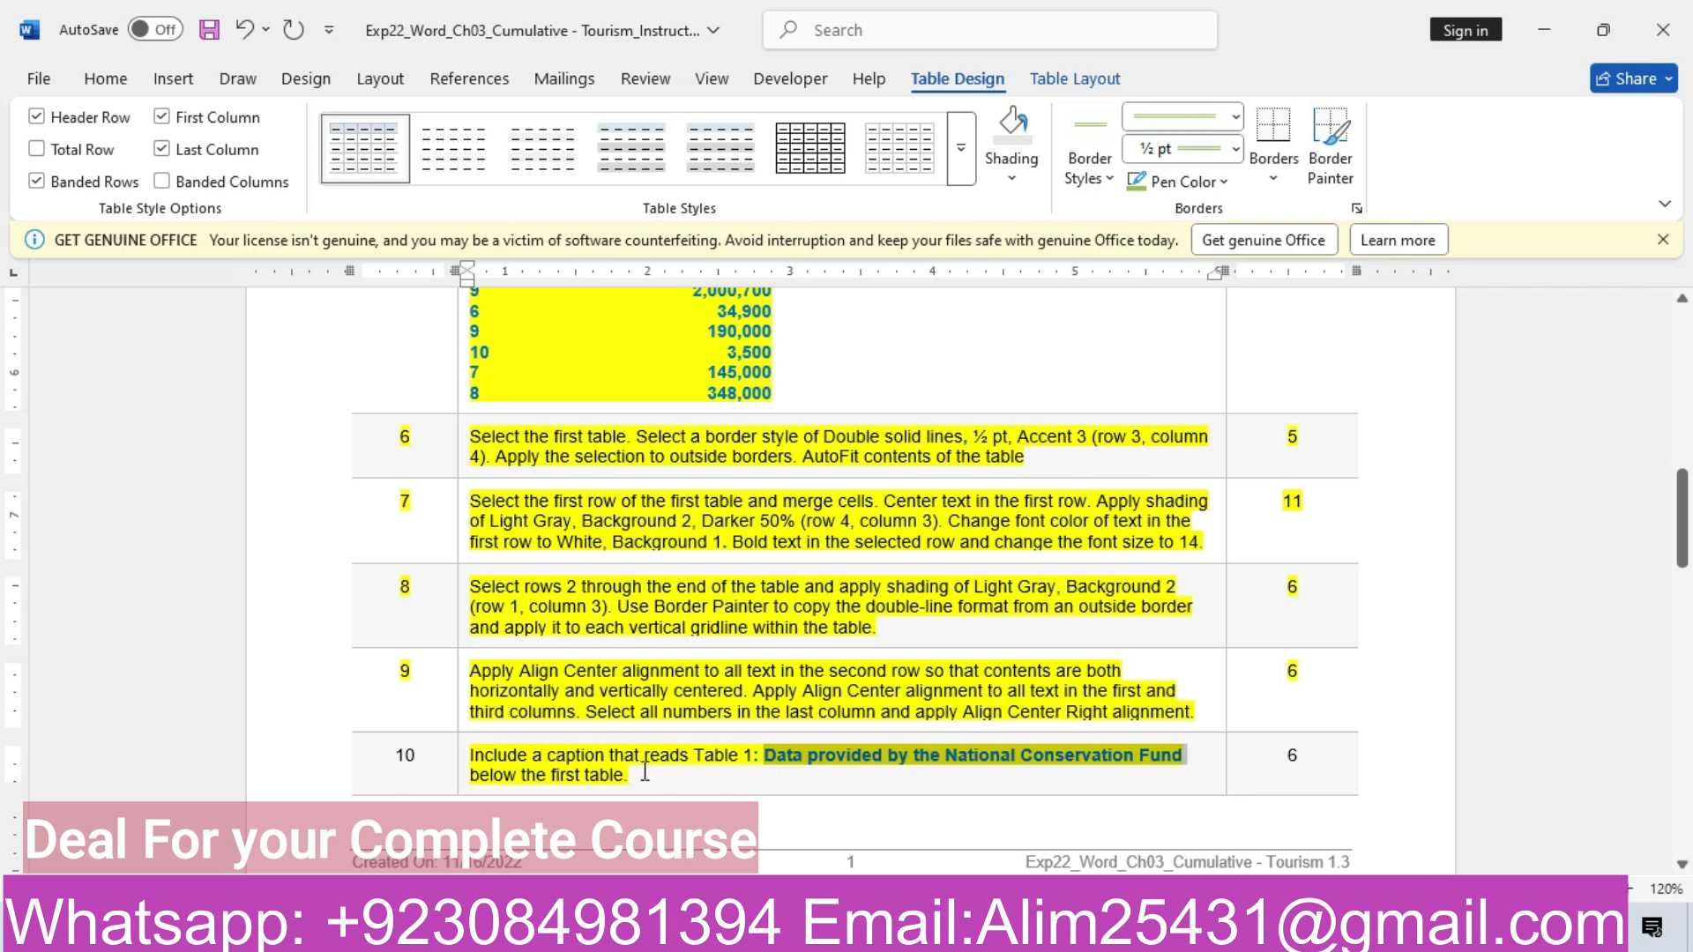
mouse_move(737, 935)
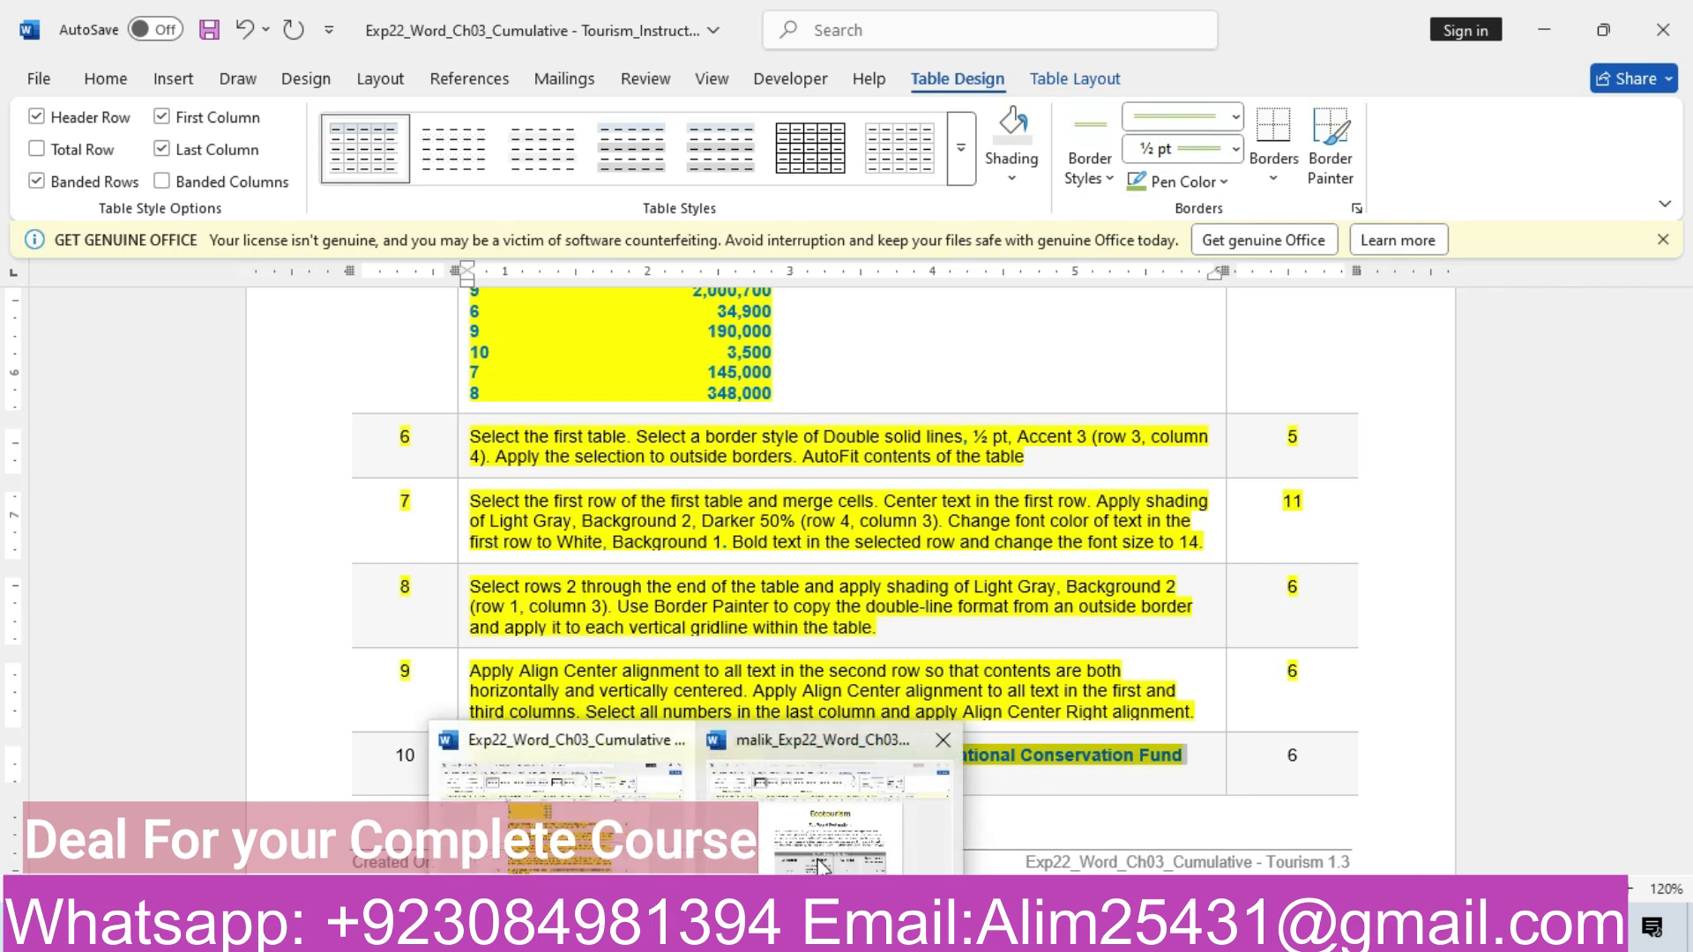
click(820, 860)
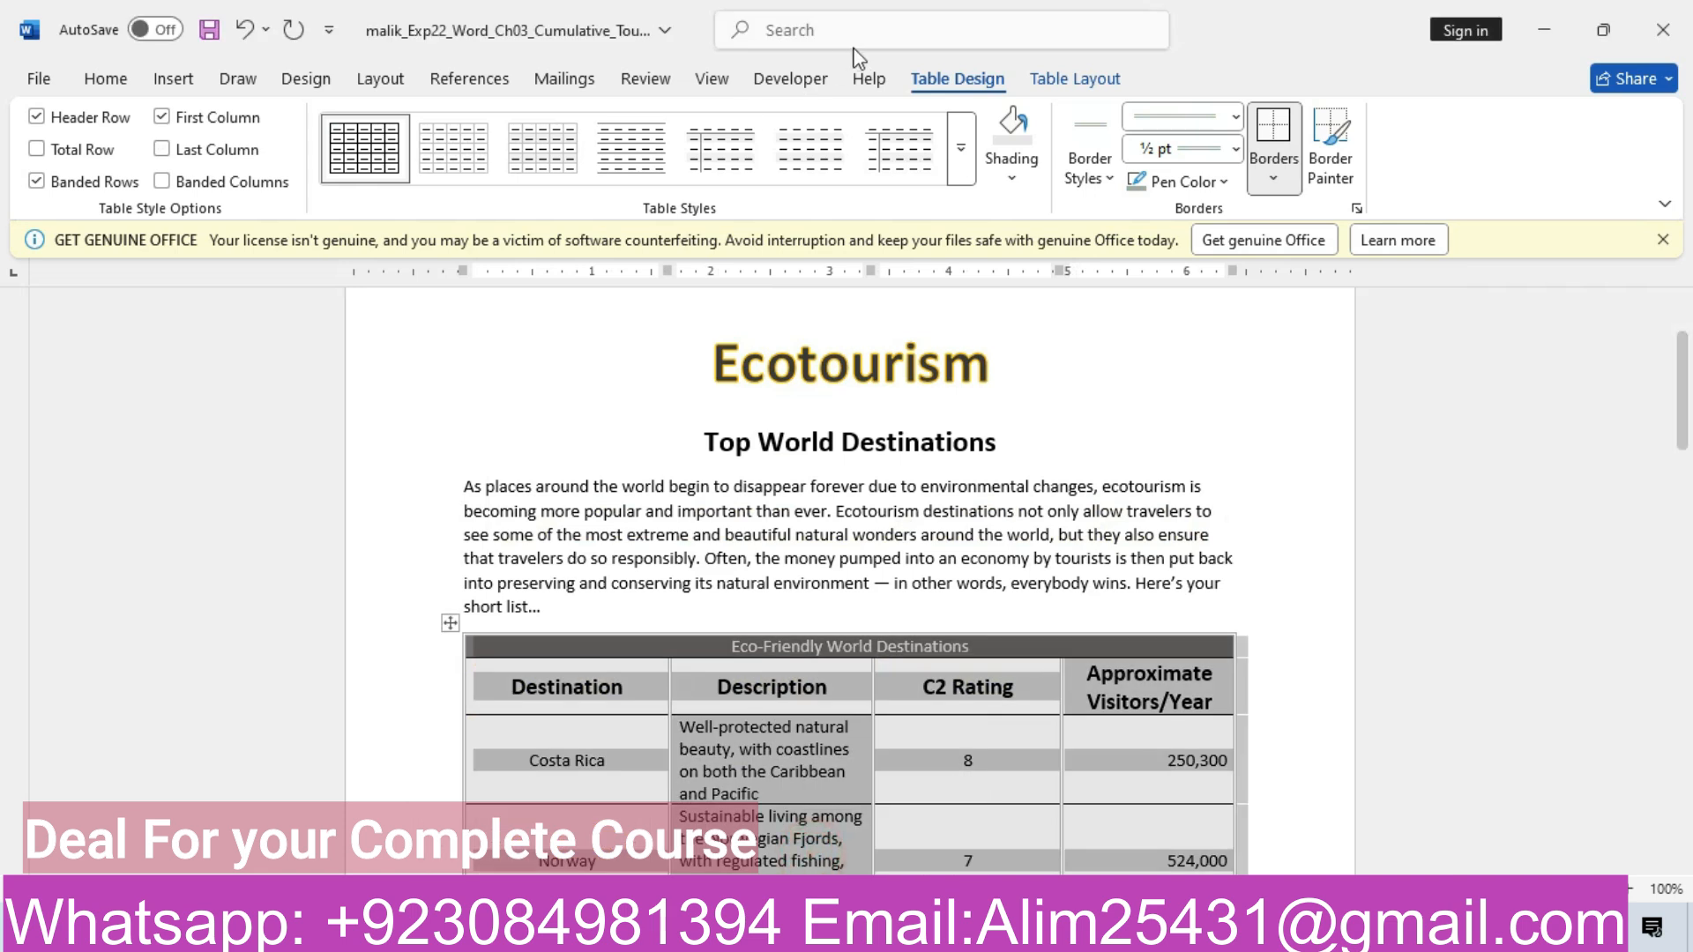
right_click(574, 669)
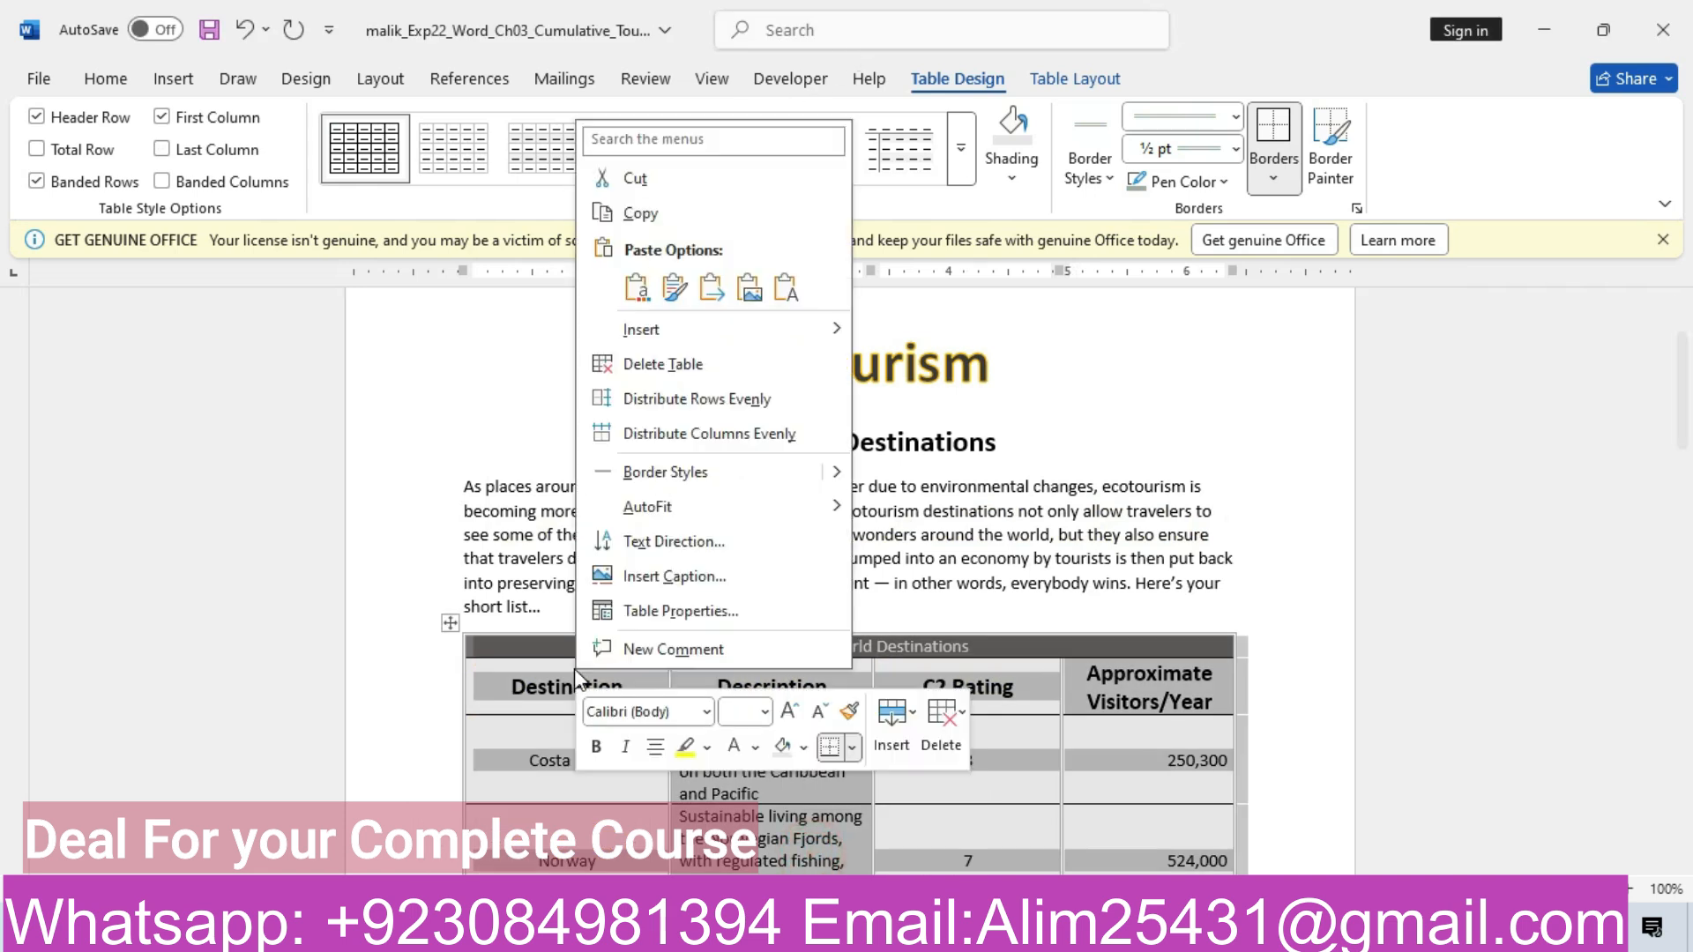
click(677, 577)
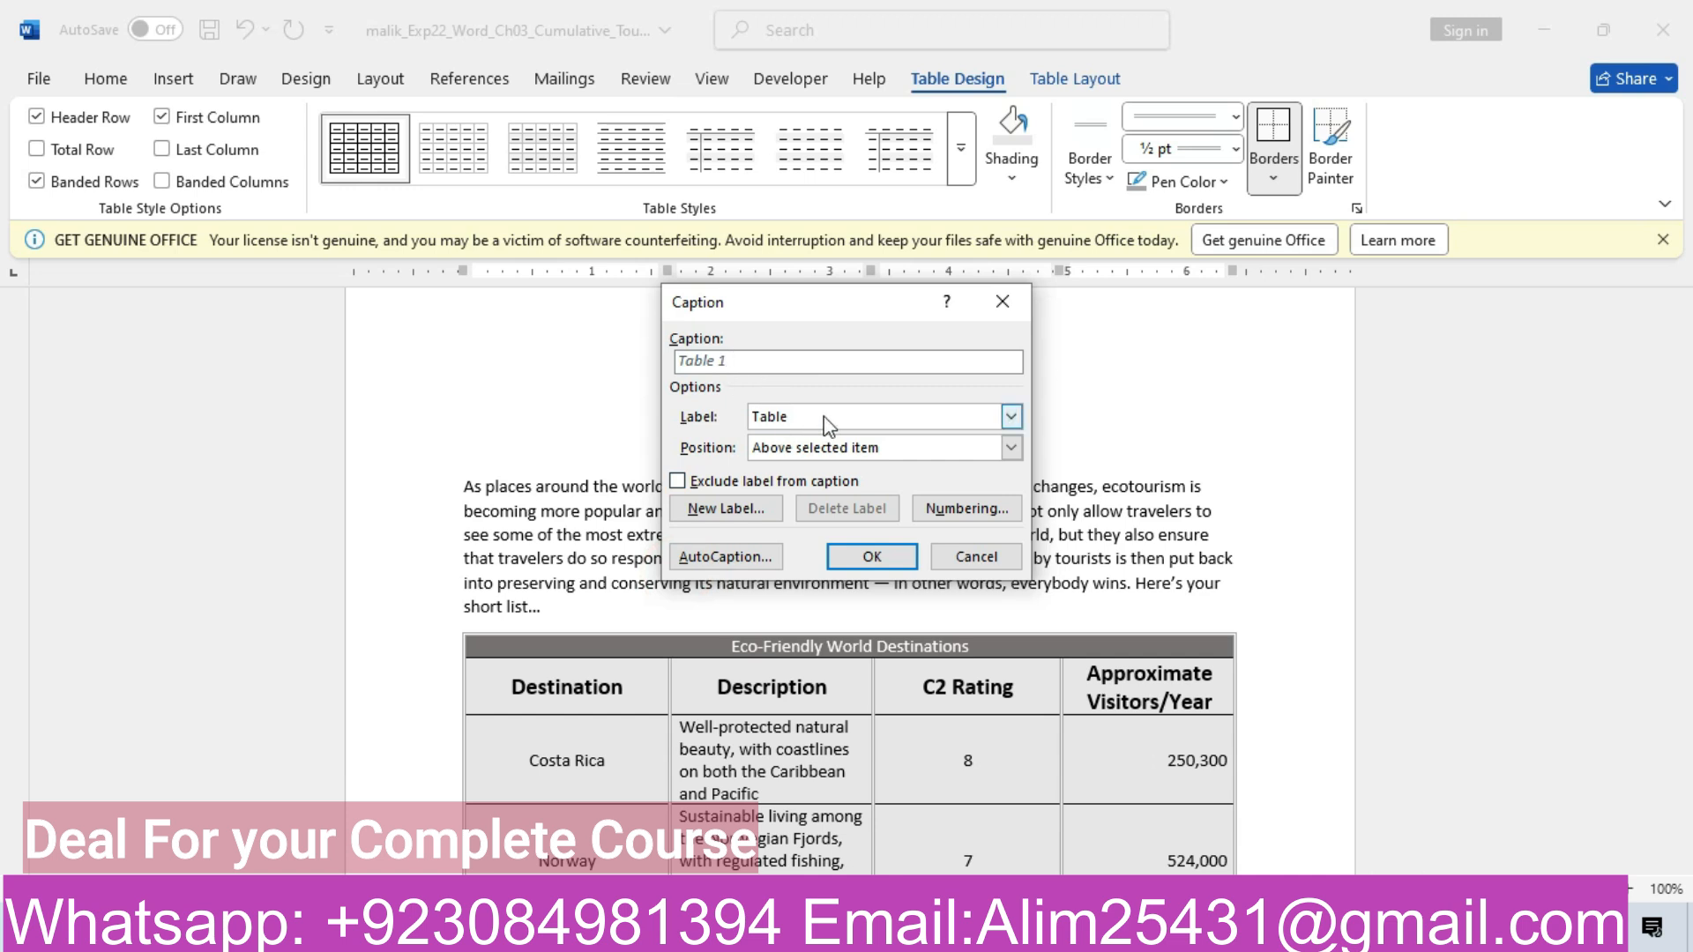
click(1010, 448)
click(908, 496)
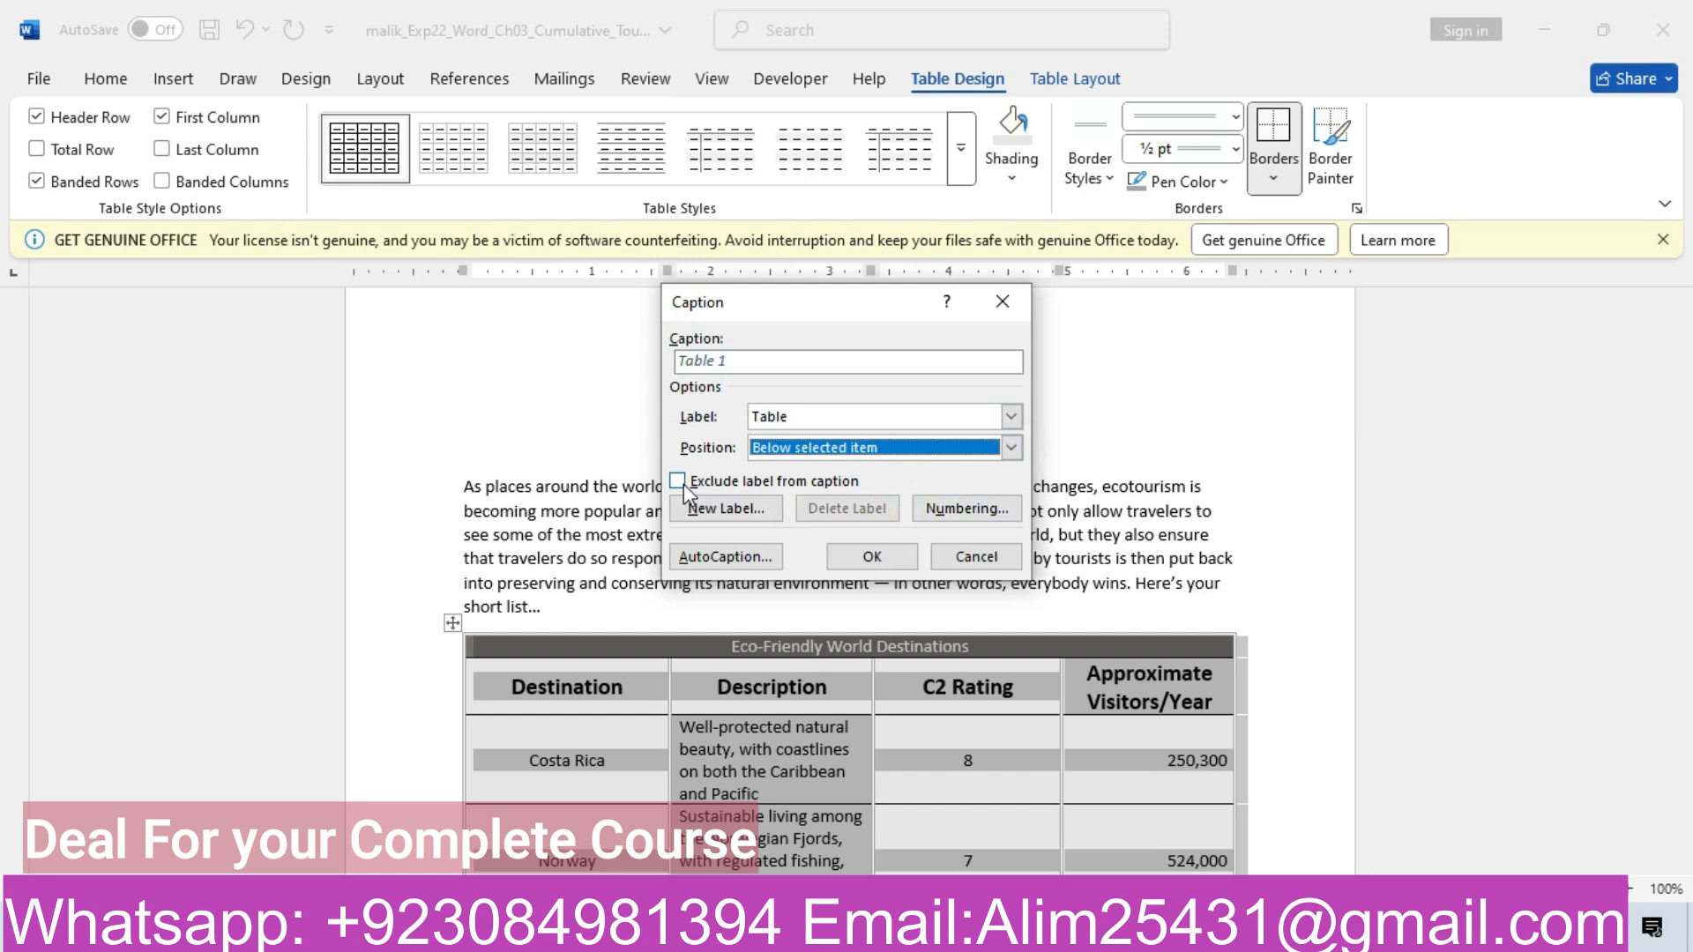
click(737, 522)
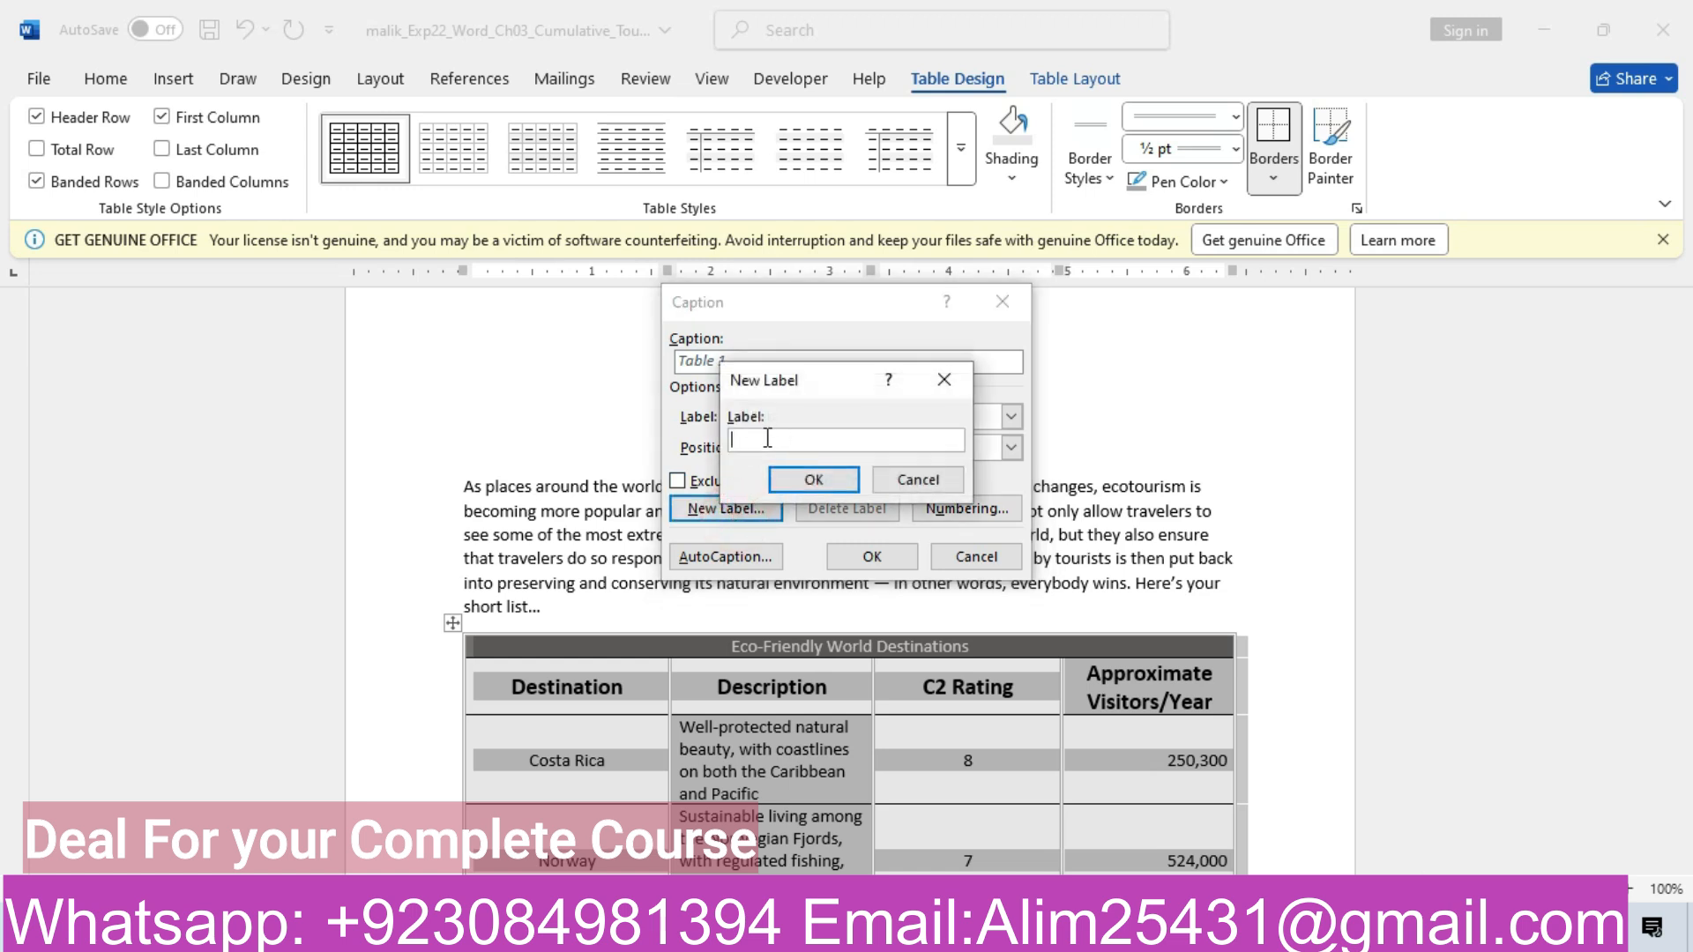
key(ctrl+v)
key(Home)
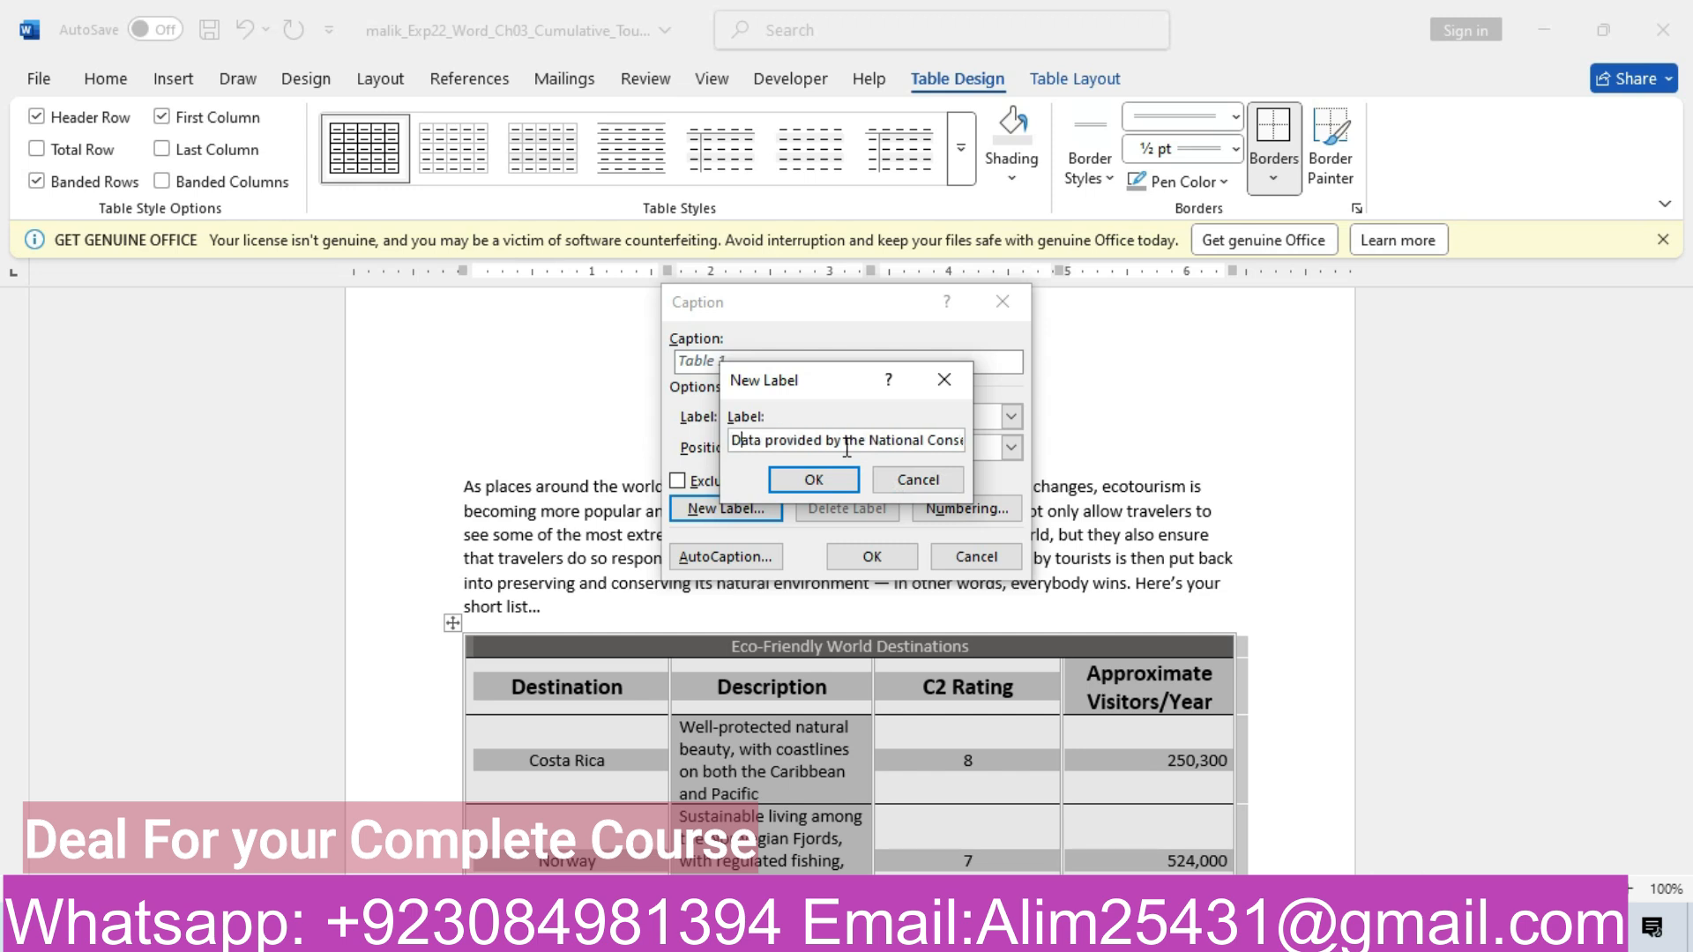
key(End)
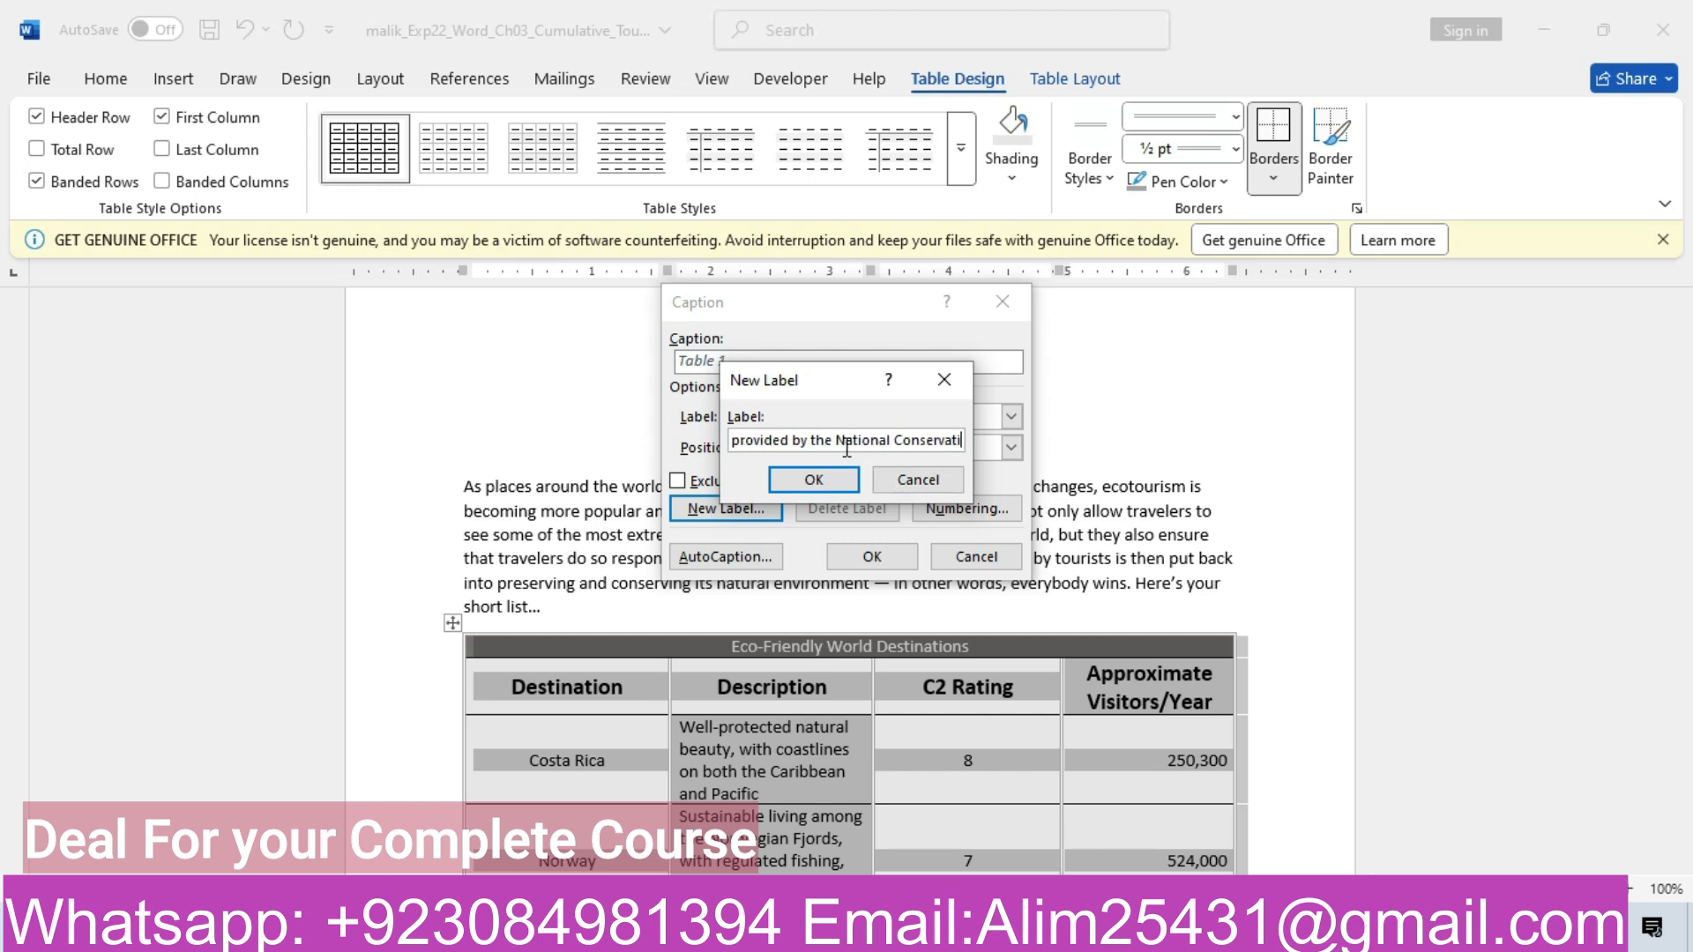
mouse_move(696, 933)
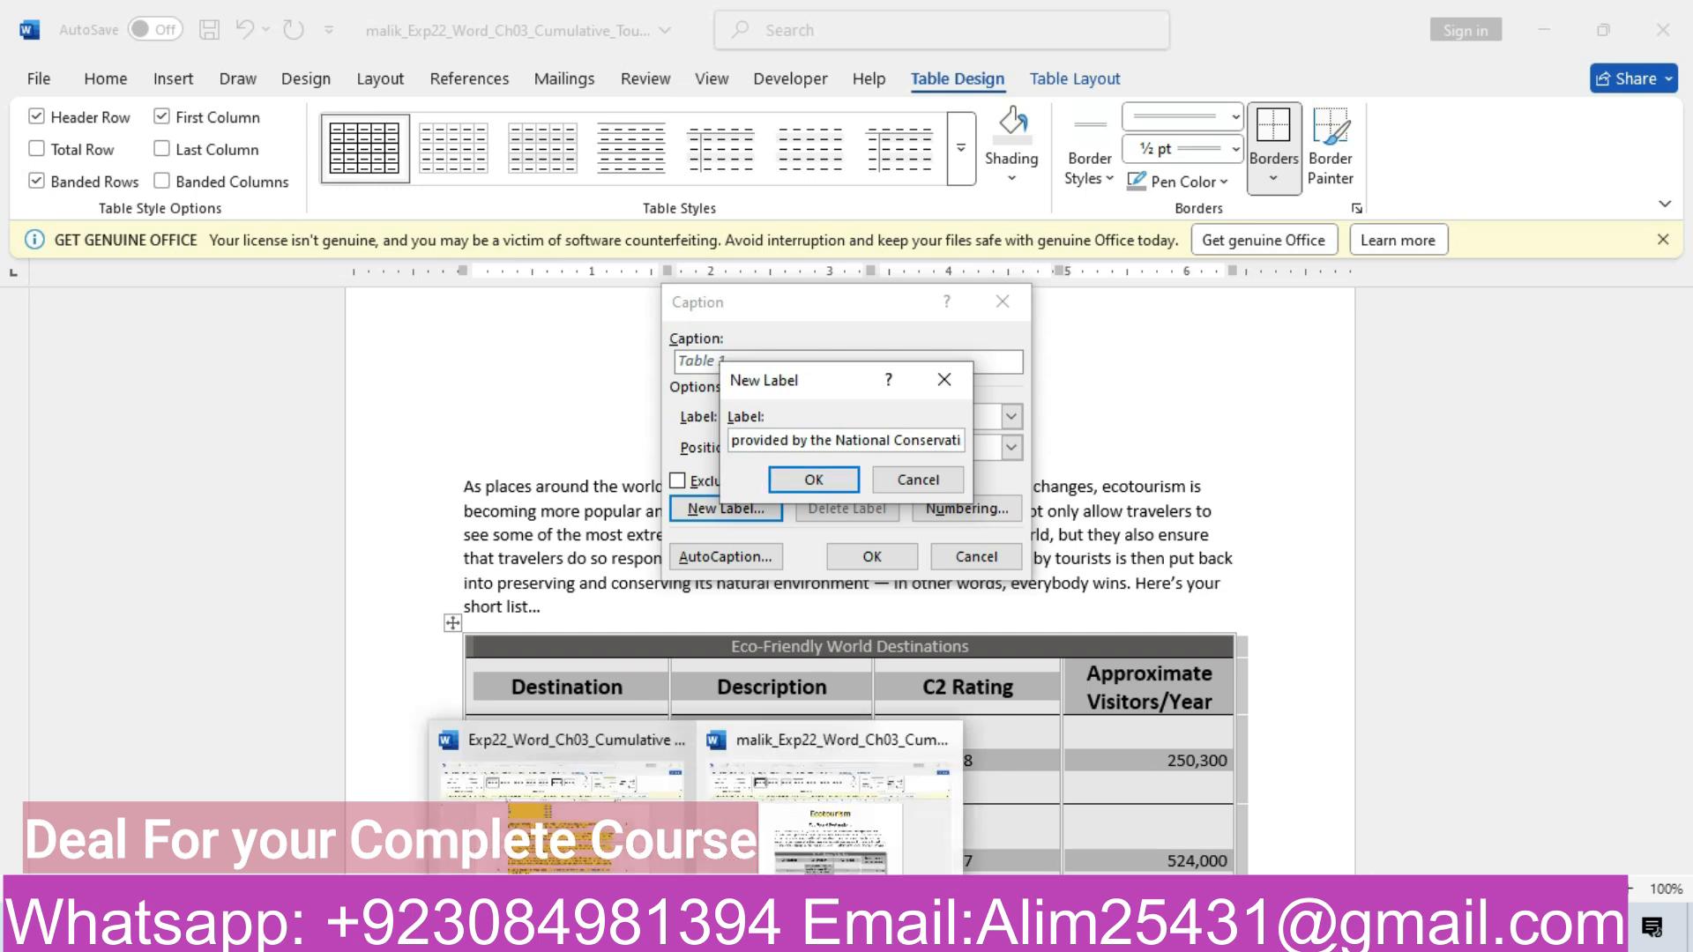
click(605, 864)
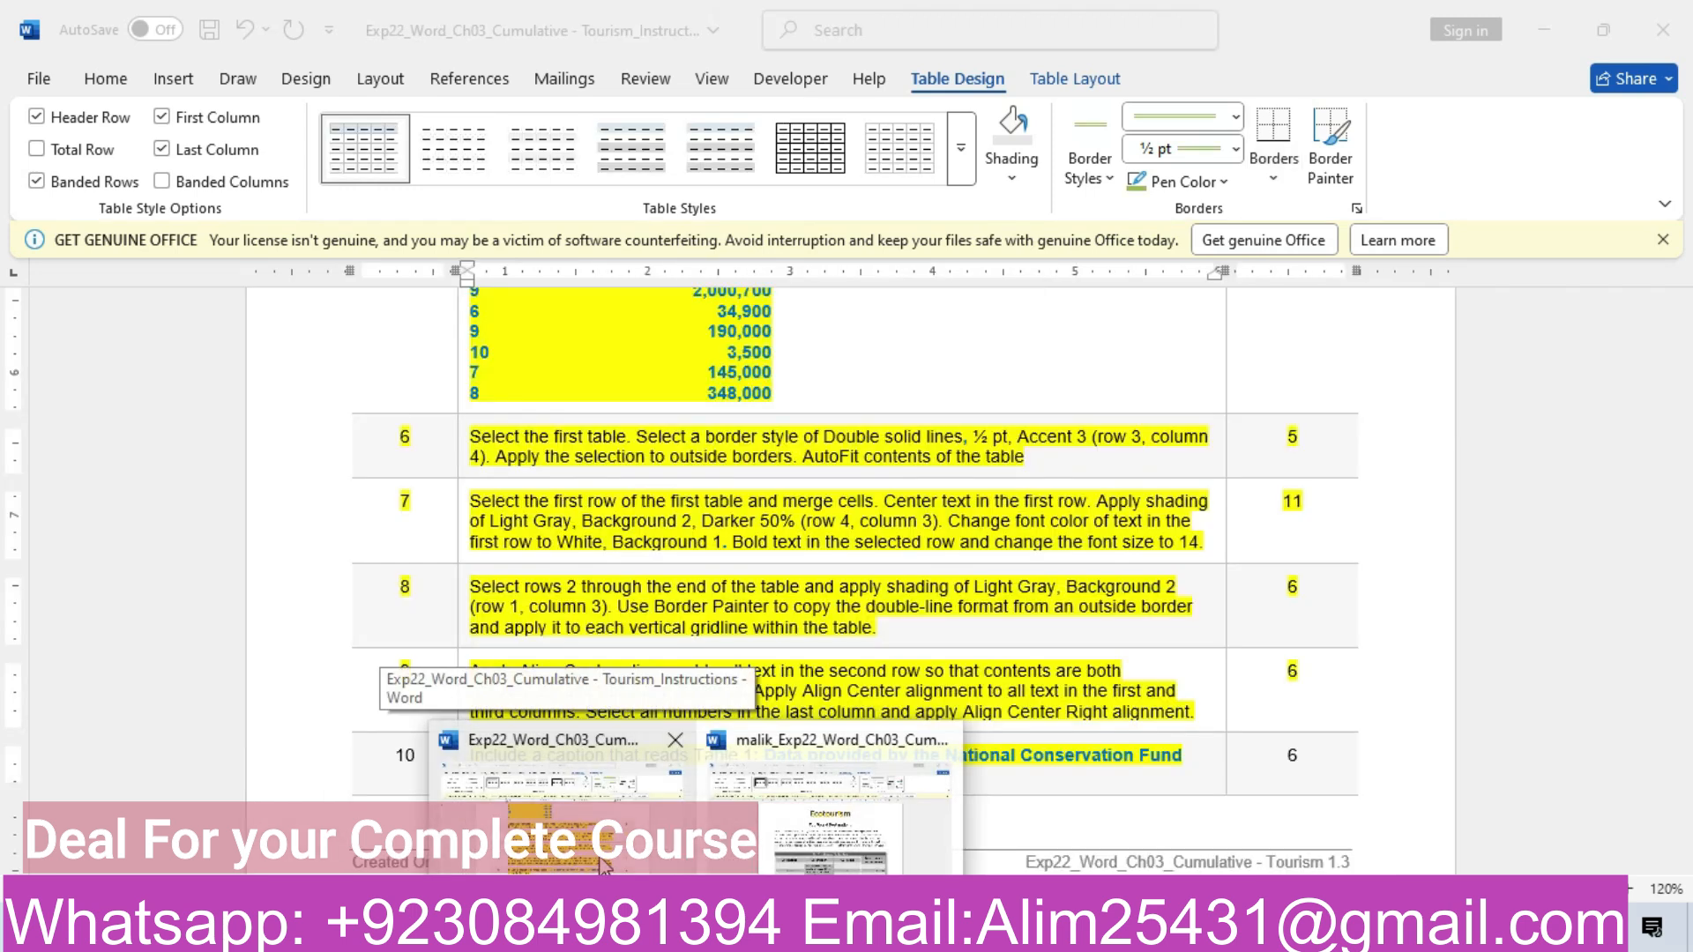
click(810, 834)
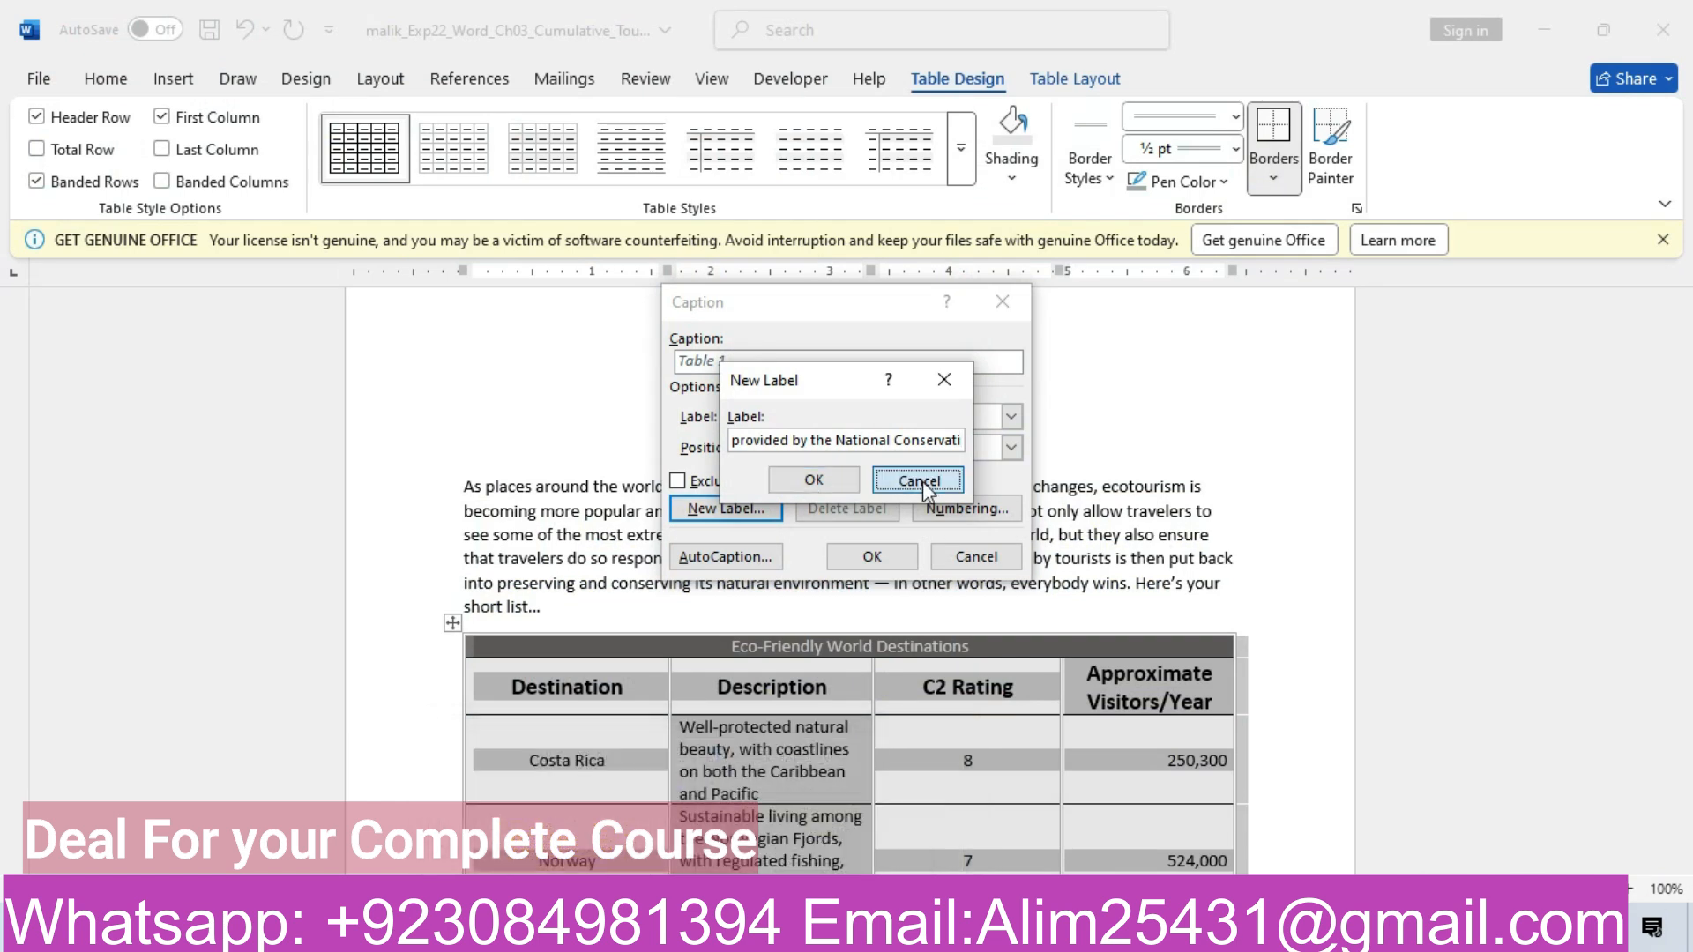
click(922, 481)
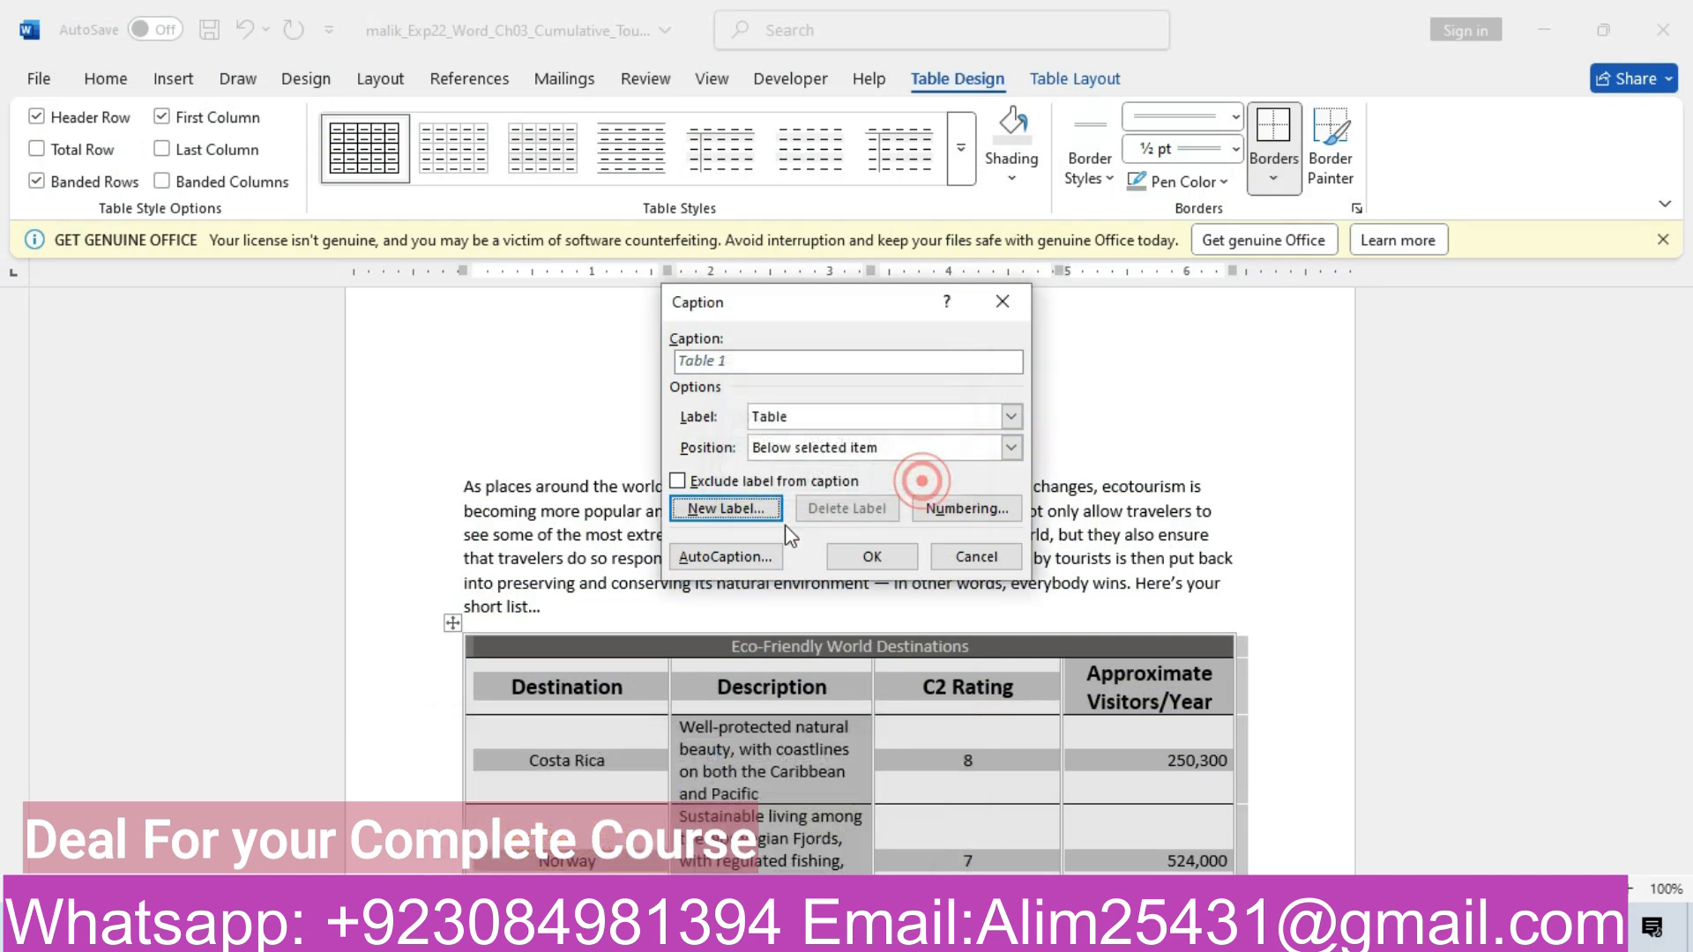
click(678, 481)
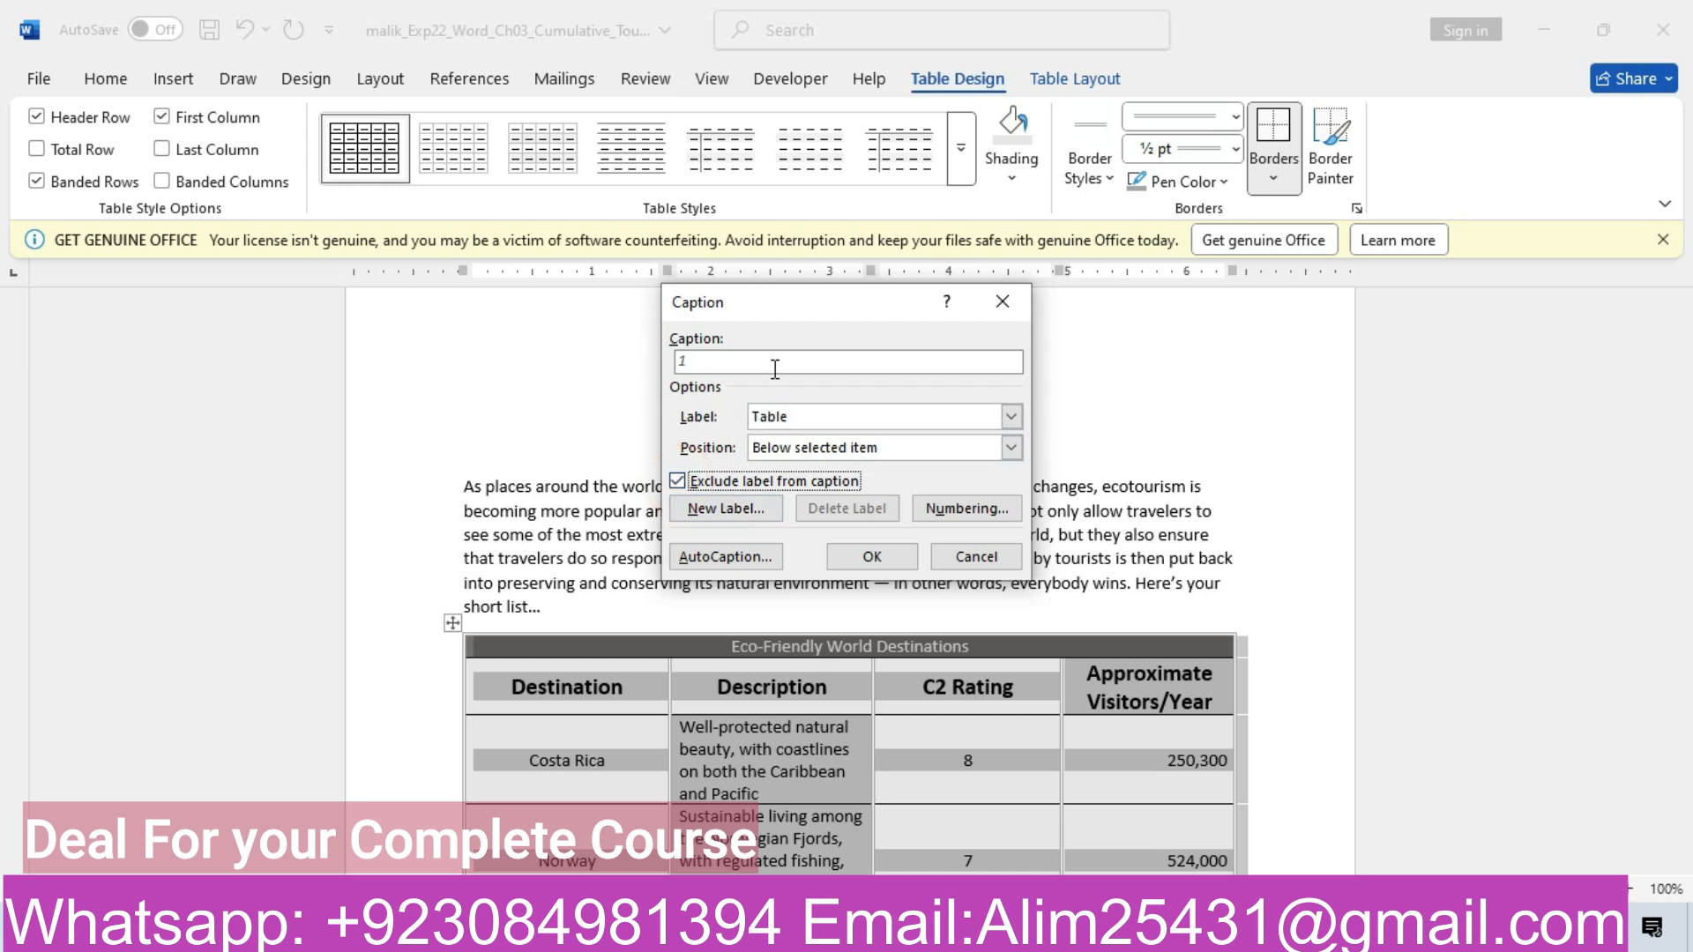
click(723, 361)
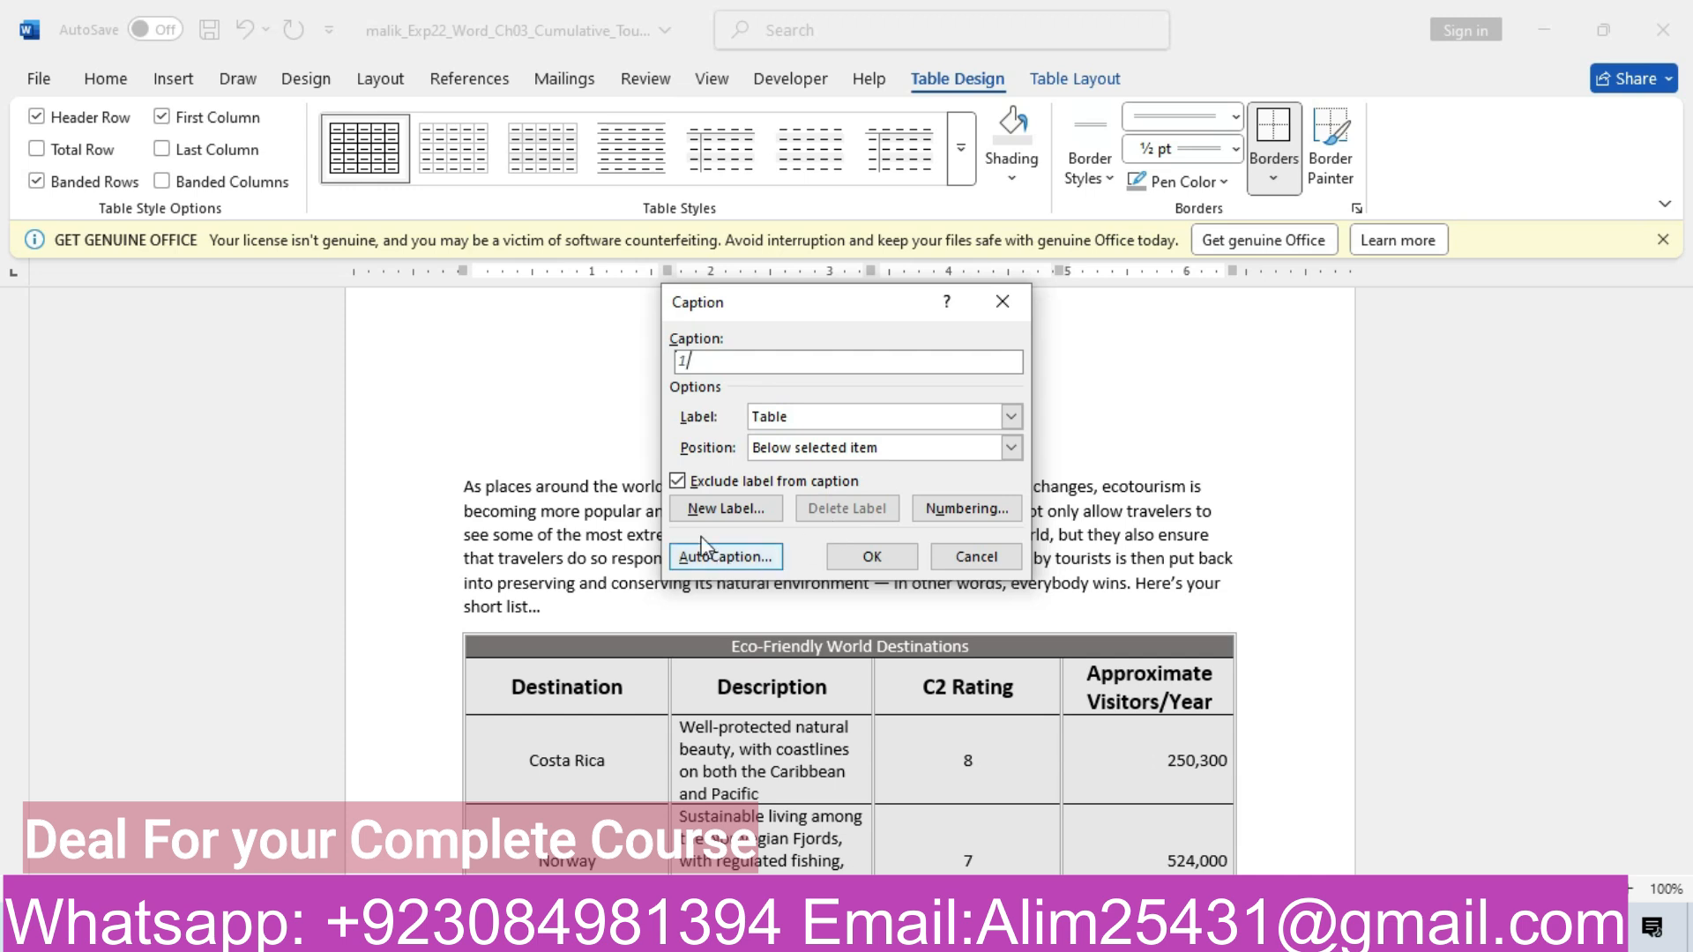
click(679, 483)
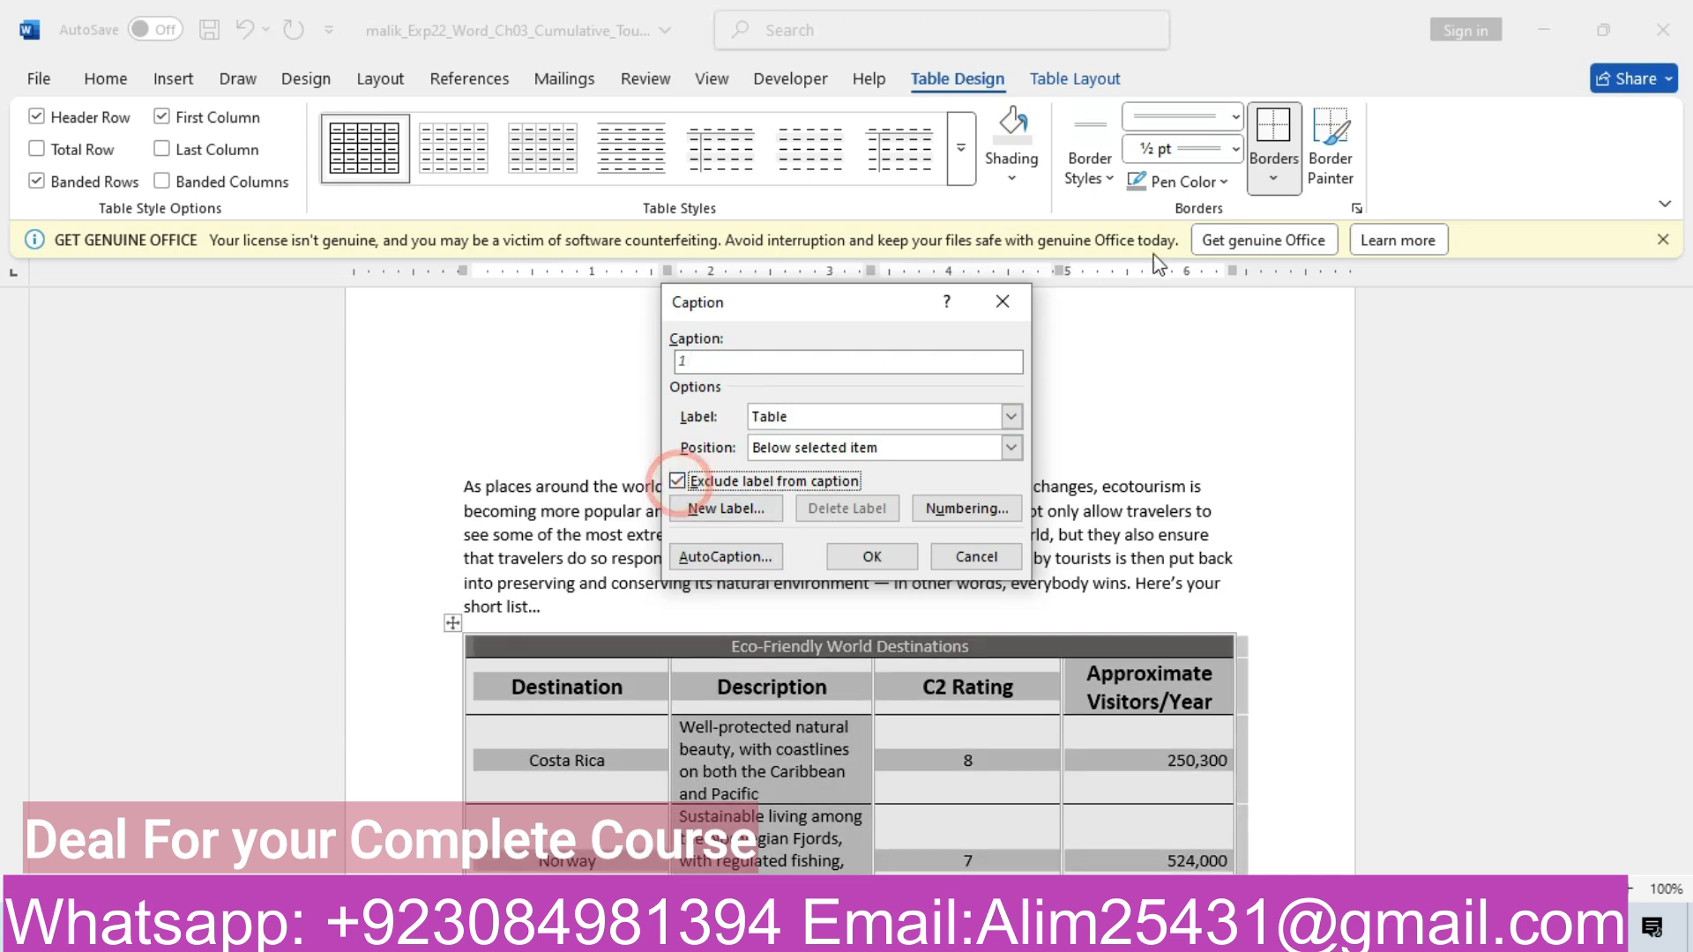
click(1012, 292)
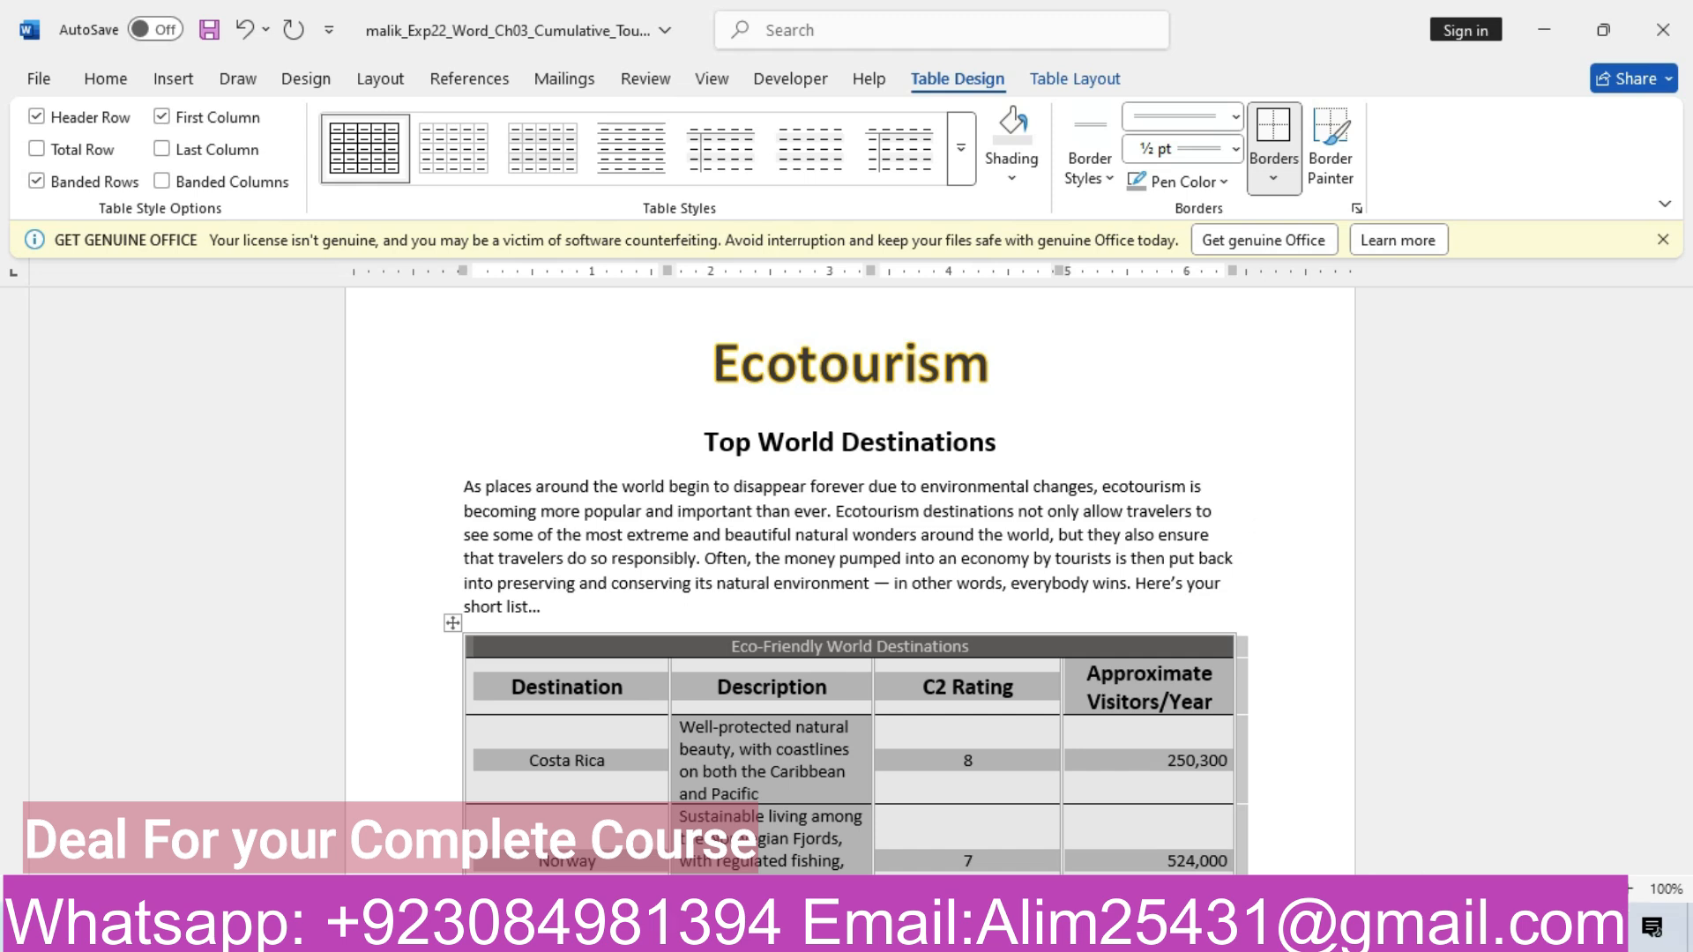
mouse_move(697, 931)
click(588, 840)
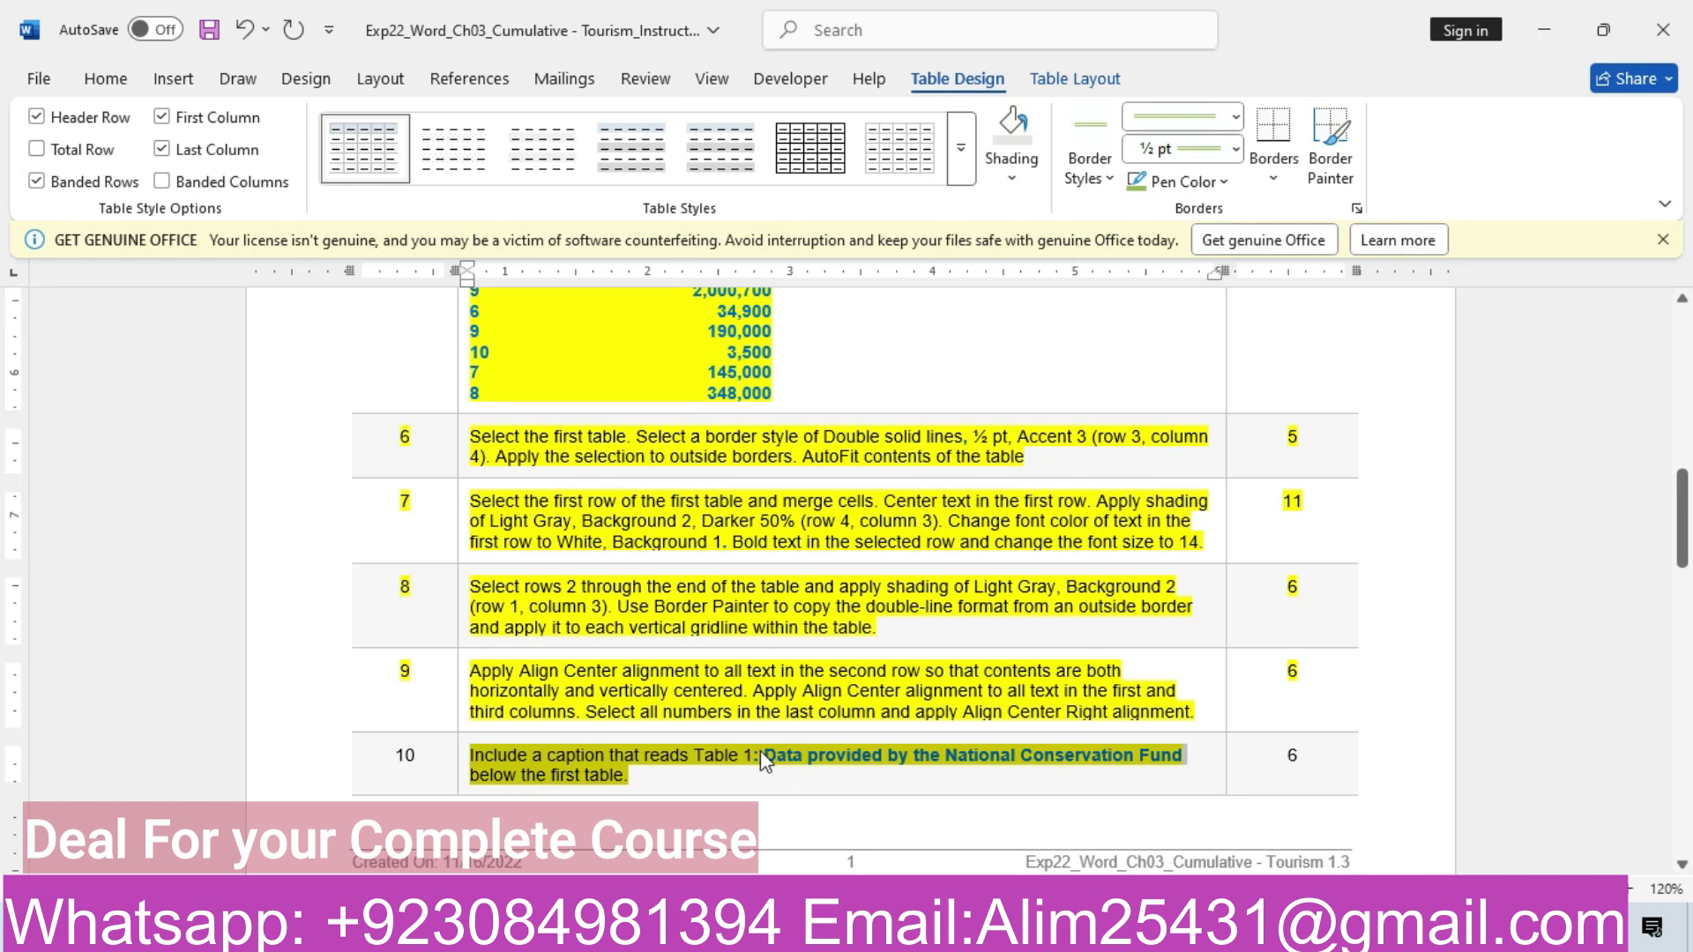
drag(764, 755, 1165, 762)
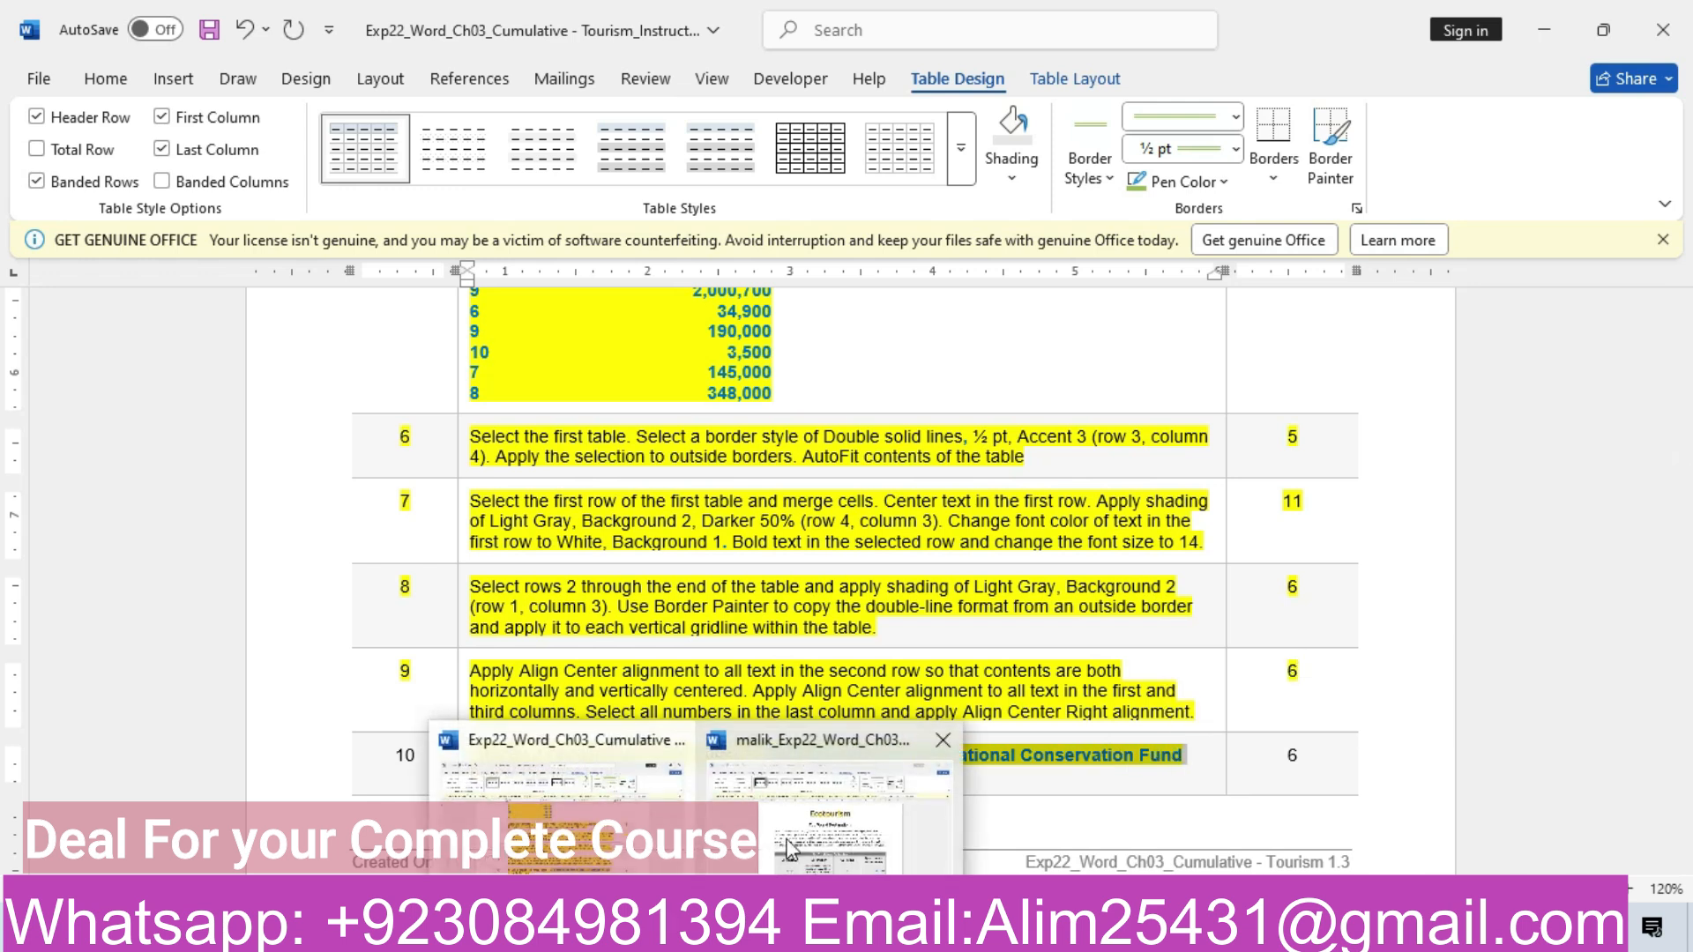
click(796, 829)
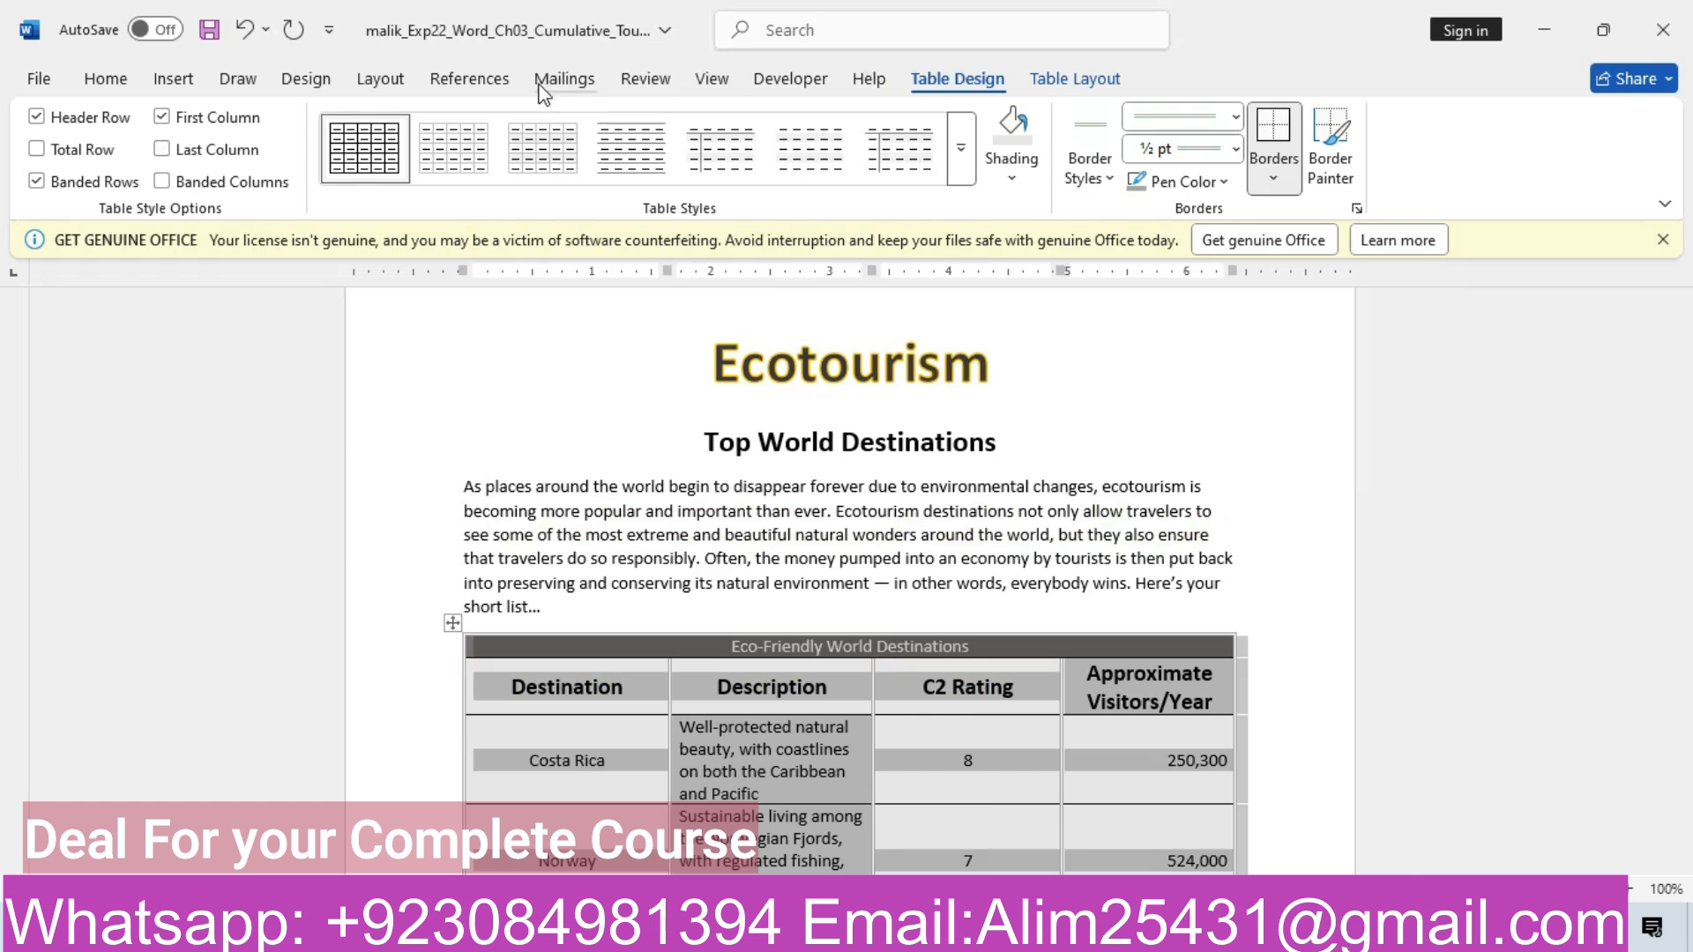
Insert the caption 'Table 1:Data provided by the National Conservation Fund' below the table, keeping the Table label
click(459, 84)
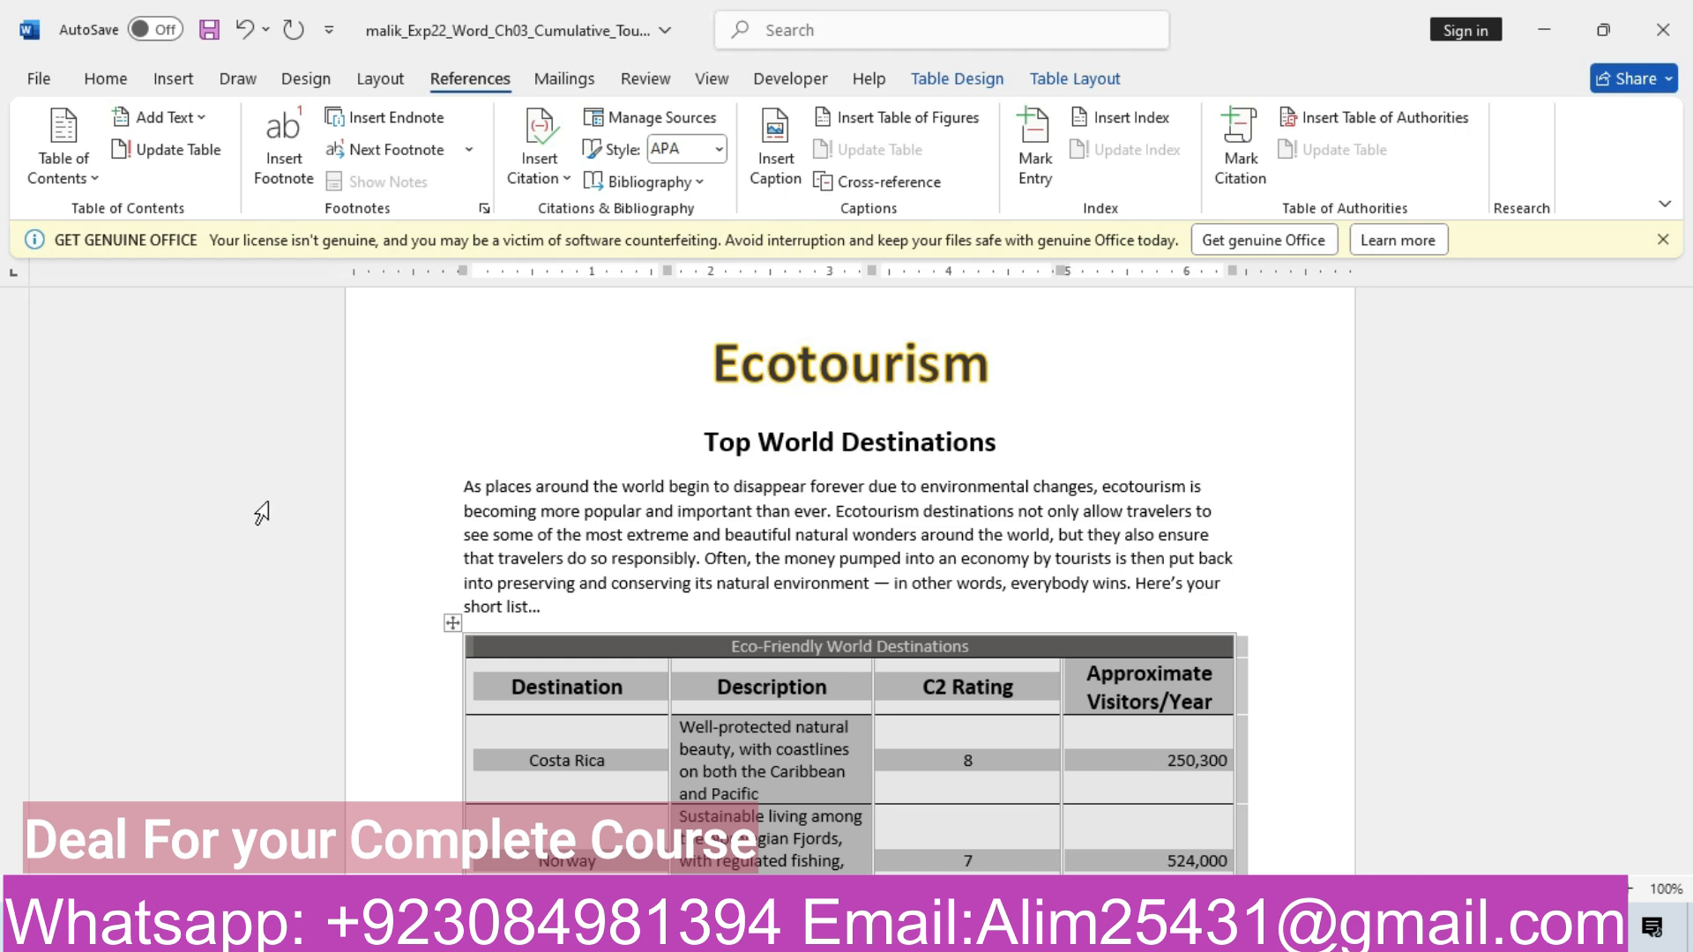
click(770, 168)
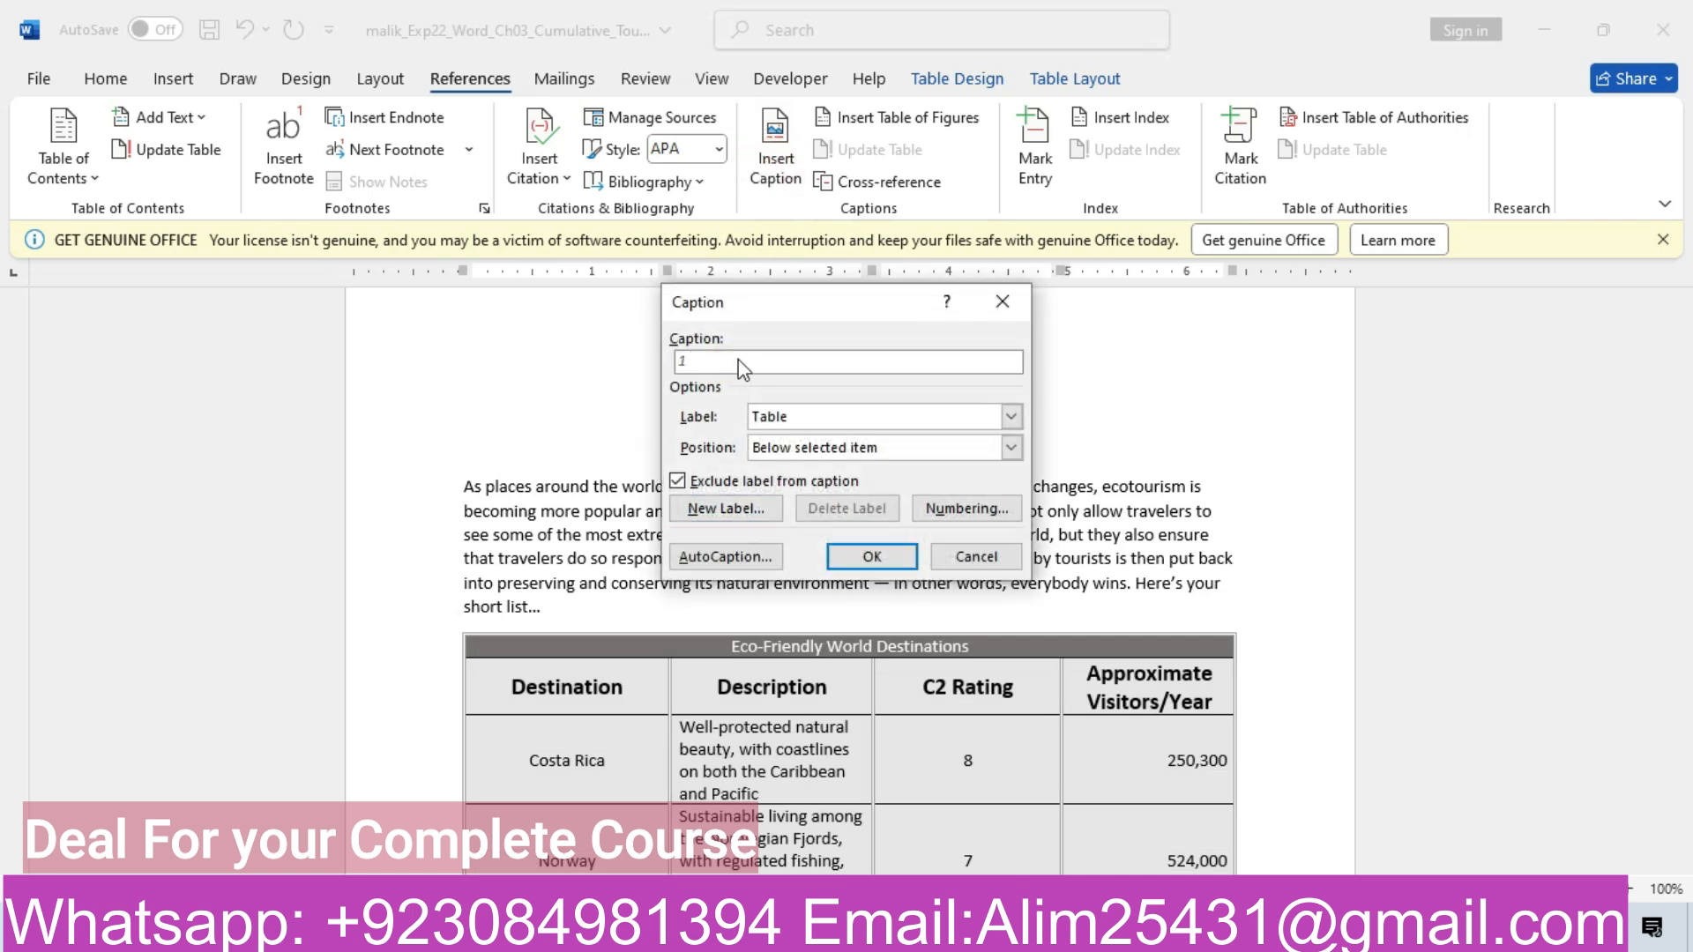
click(903, 447)
click(867, 487)
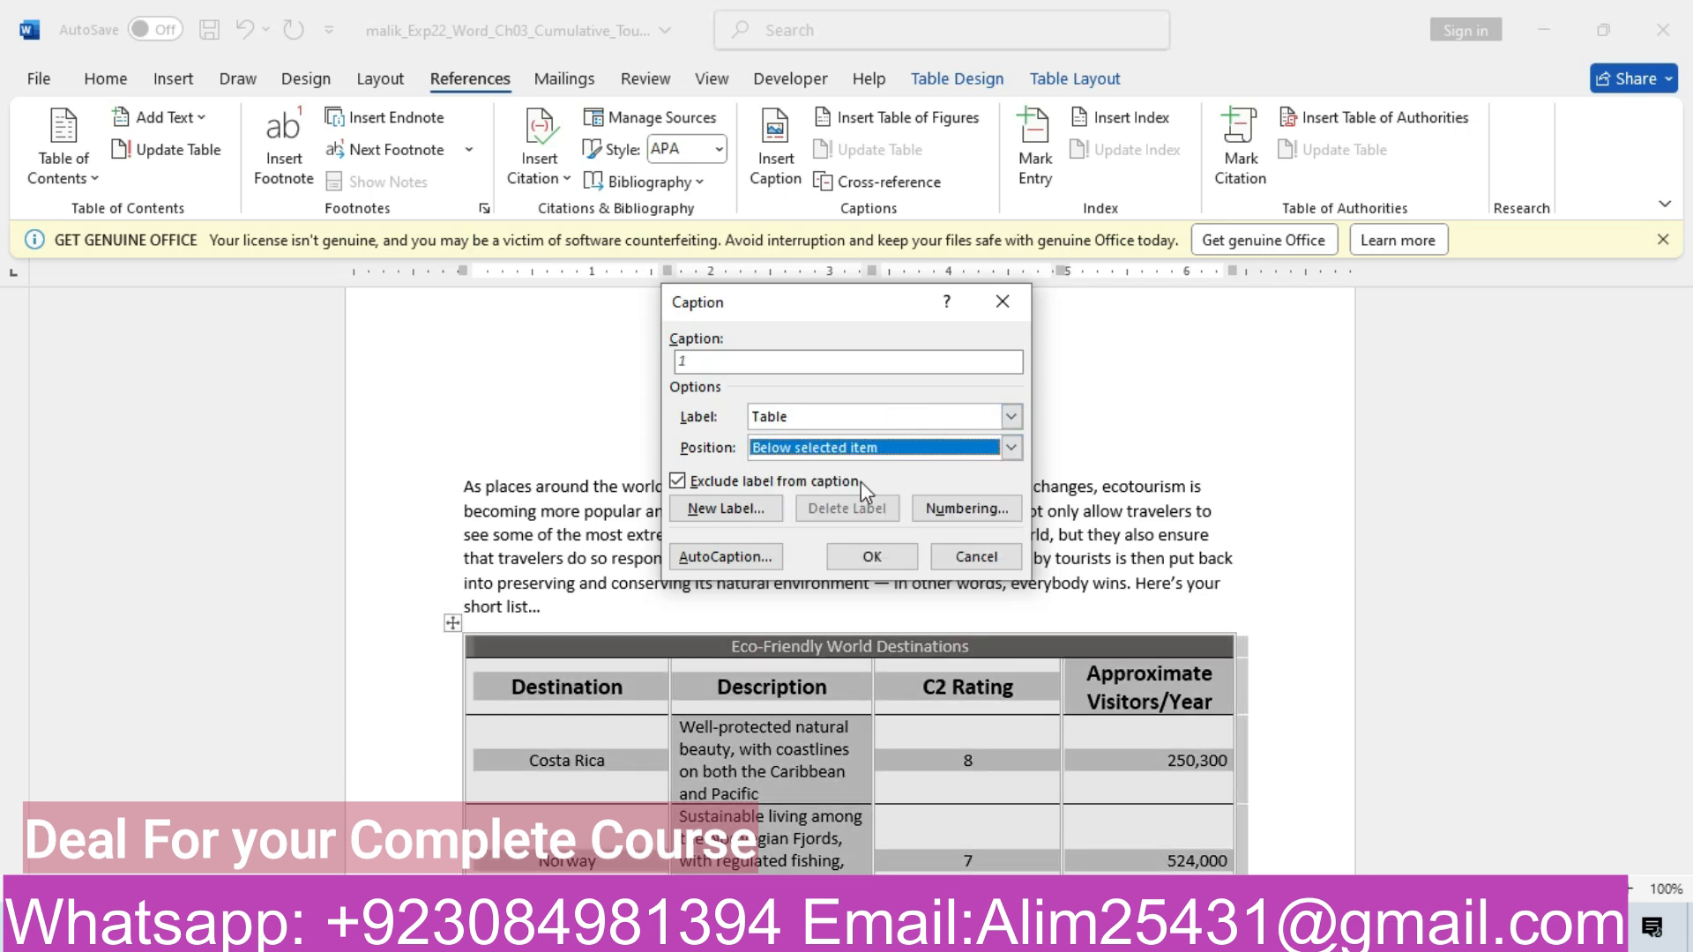
click(677, 481)
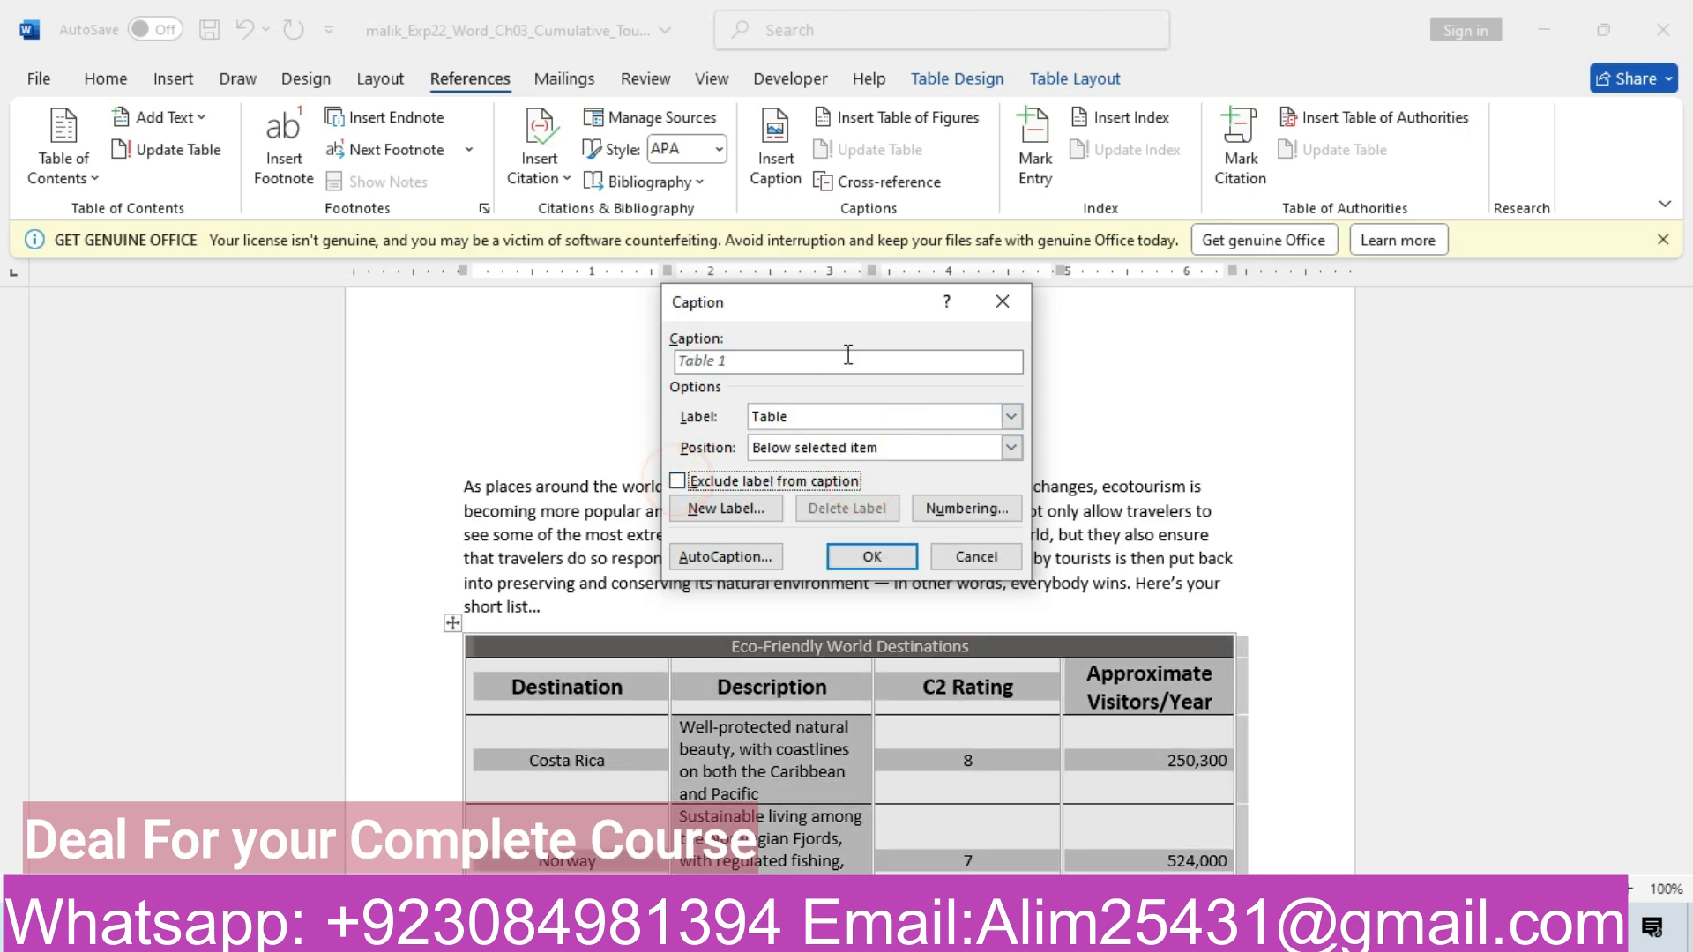
click(790, 367)
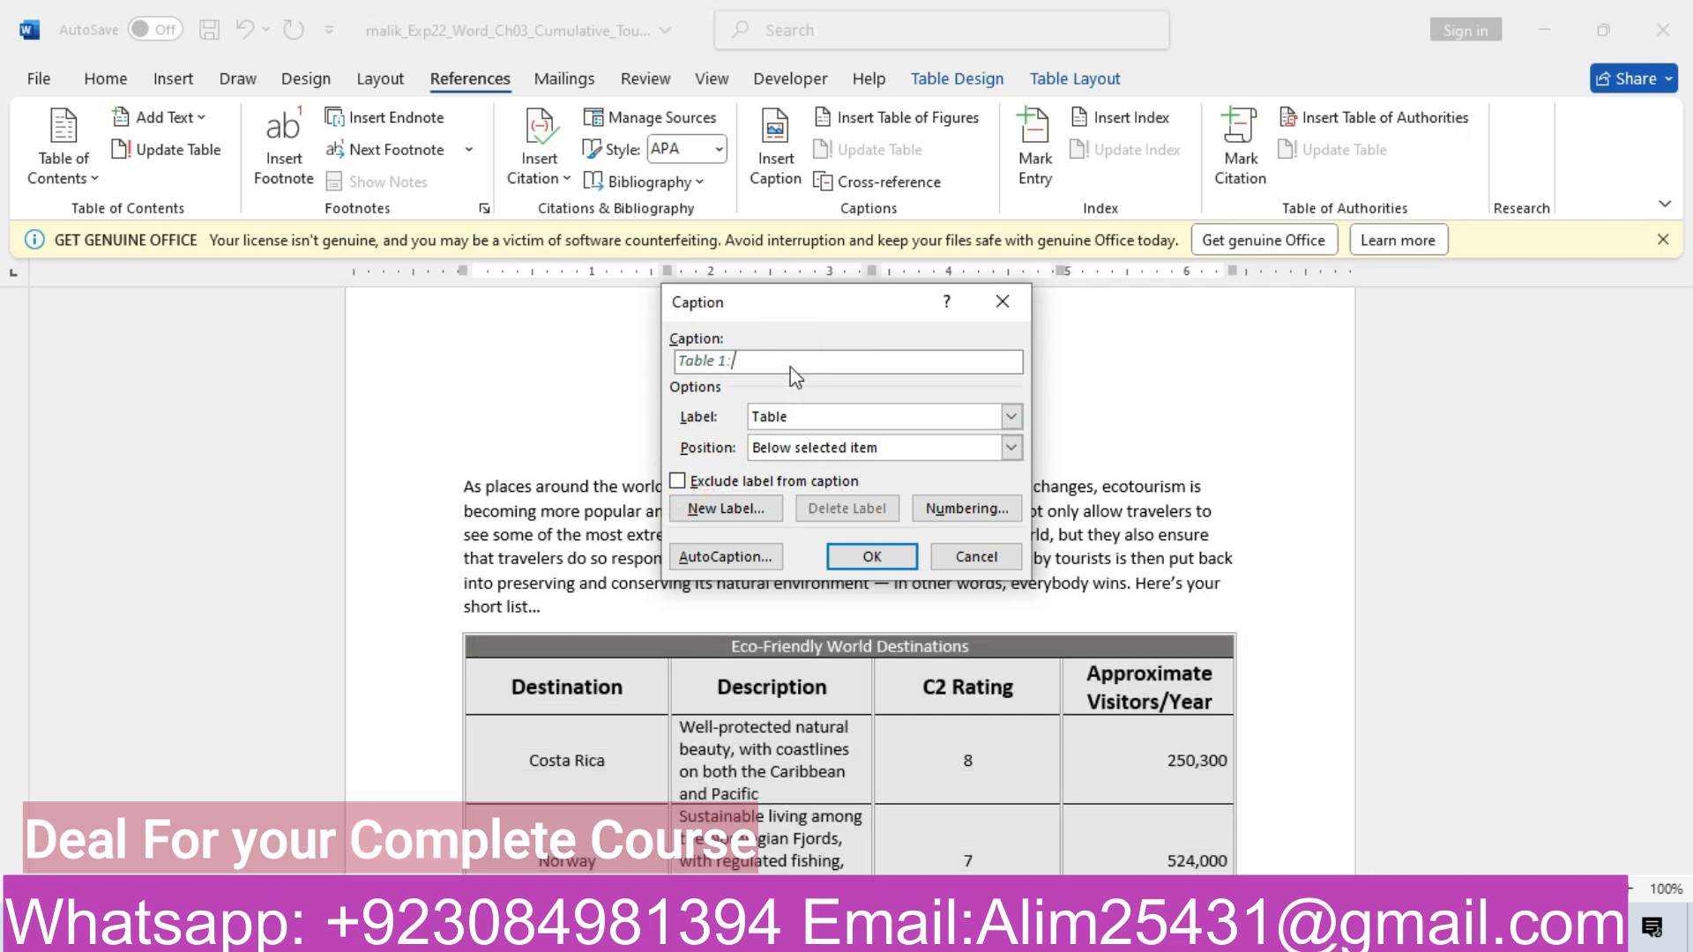
key(ctrl+v)
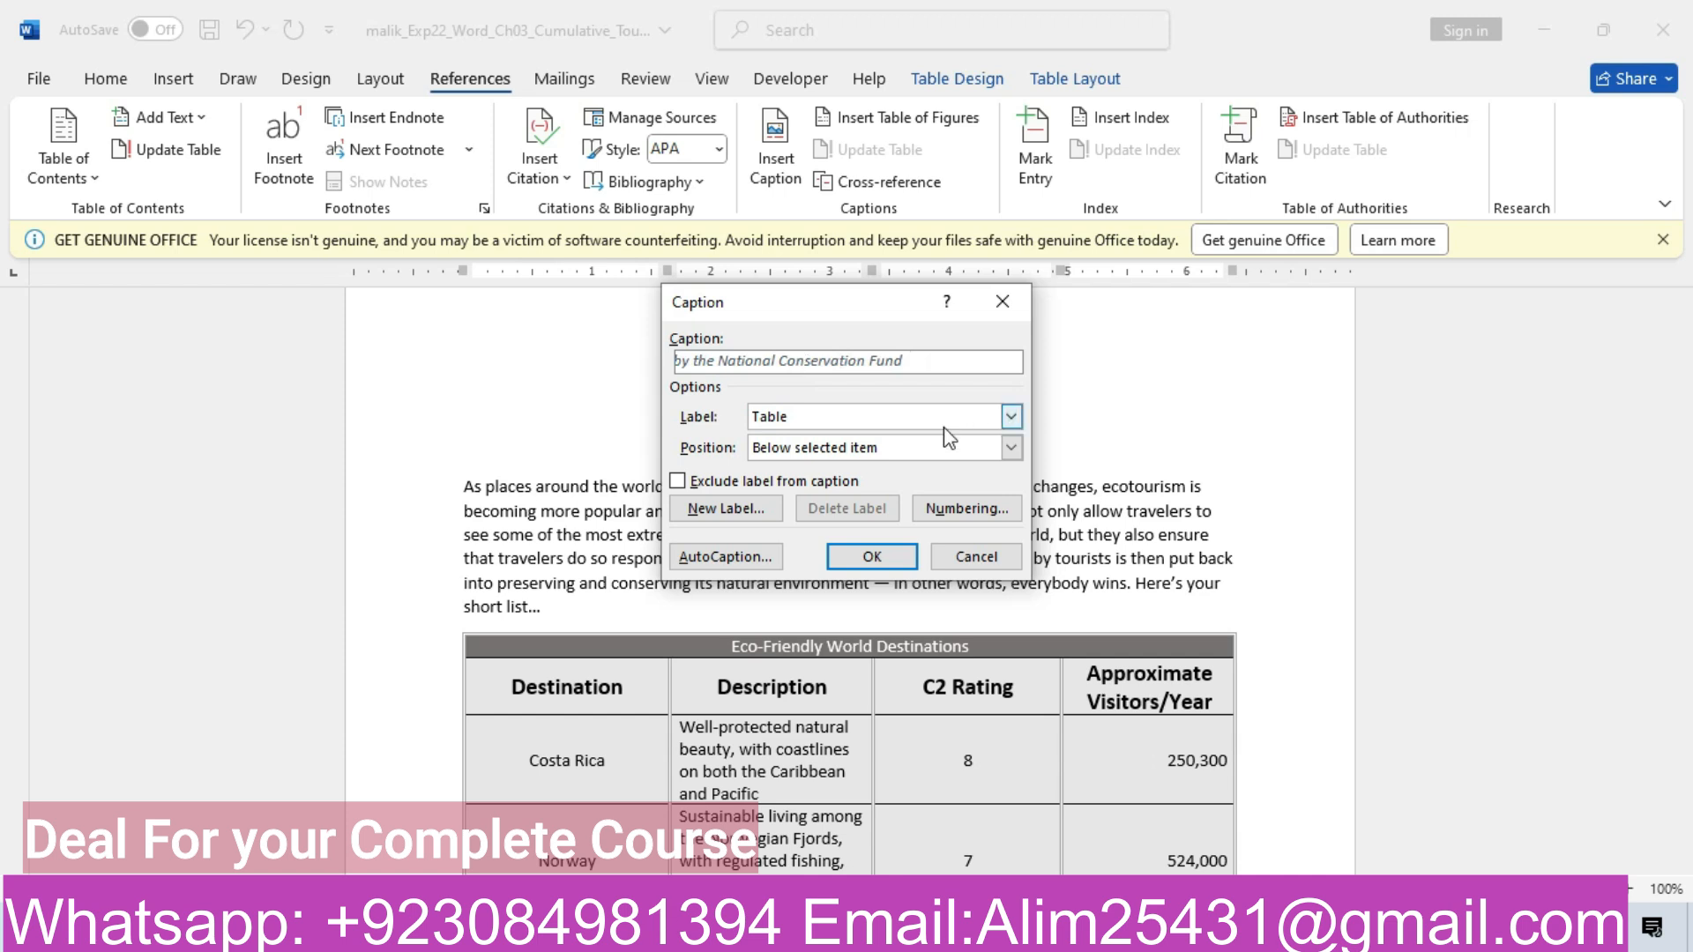
click(848, 564)
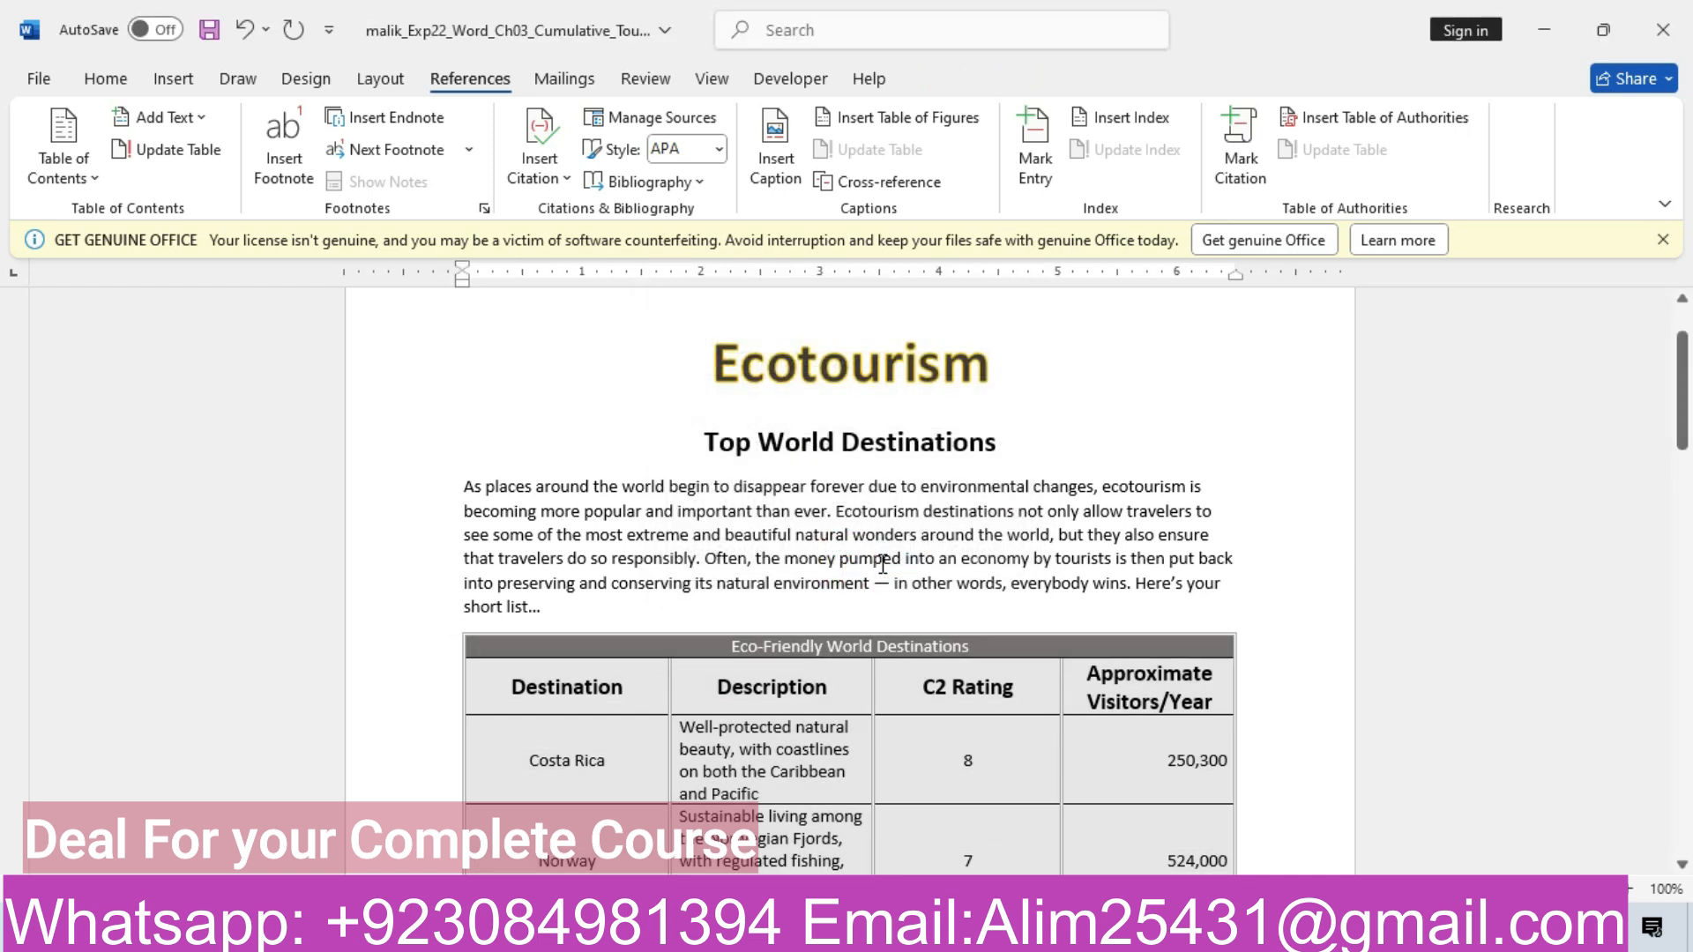
drag(1682, 401, 1686, 621)
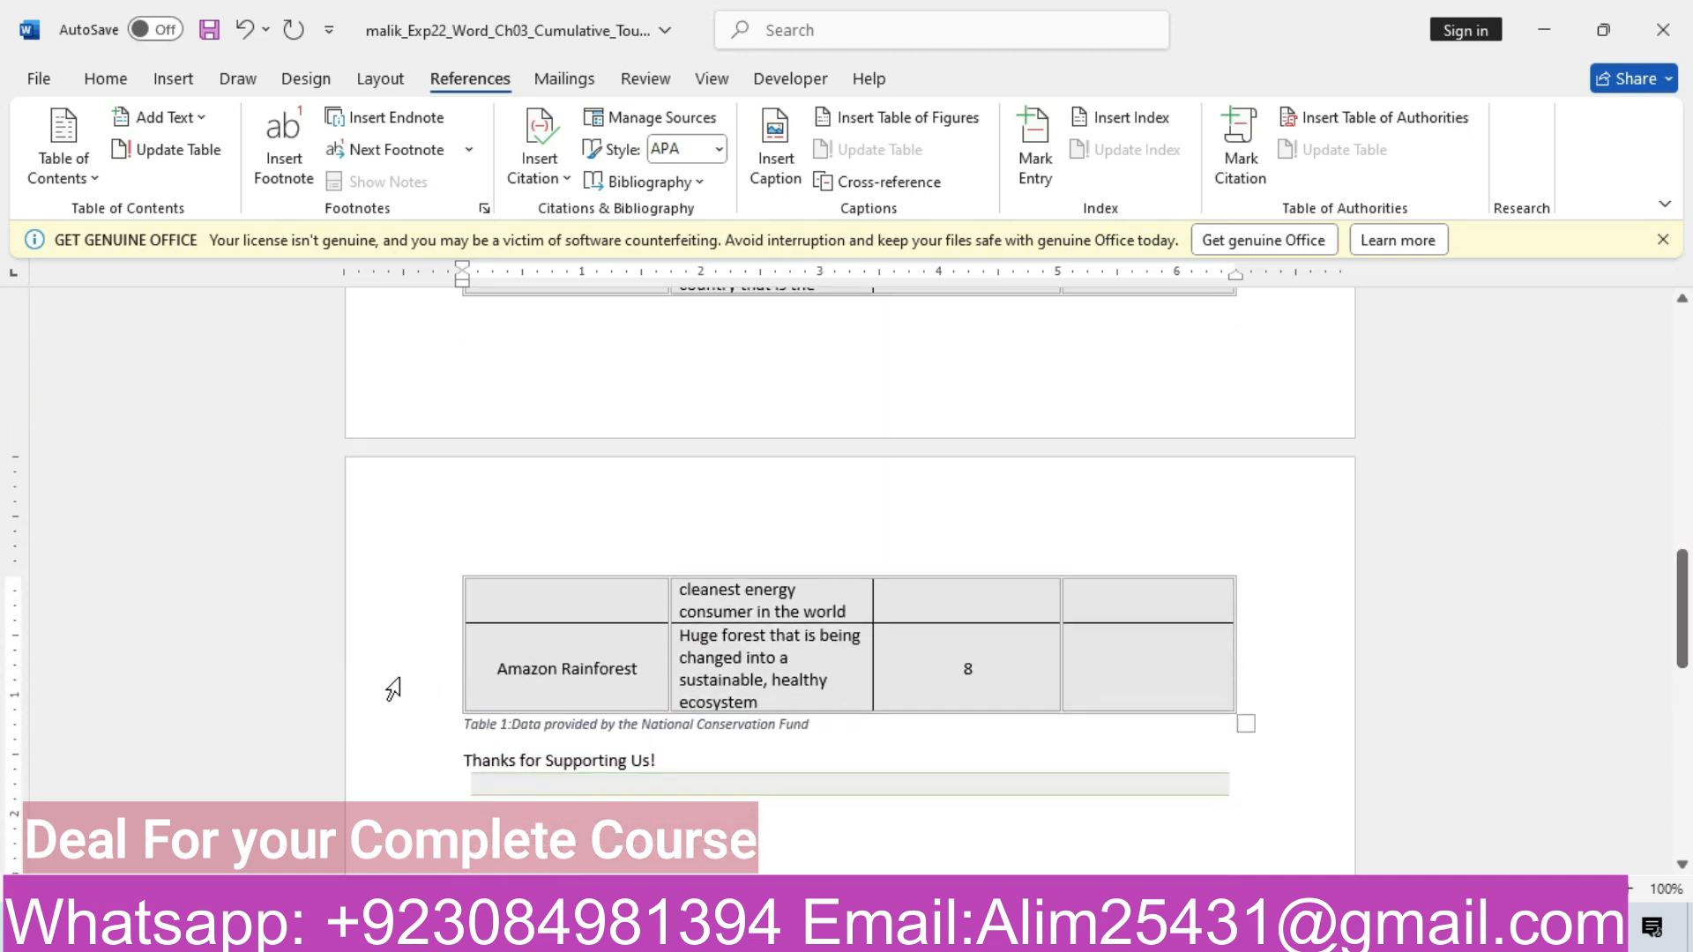